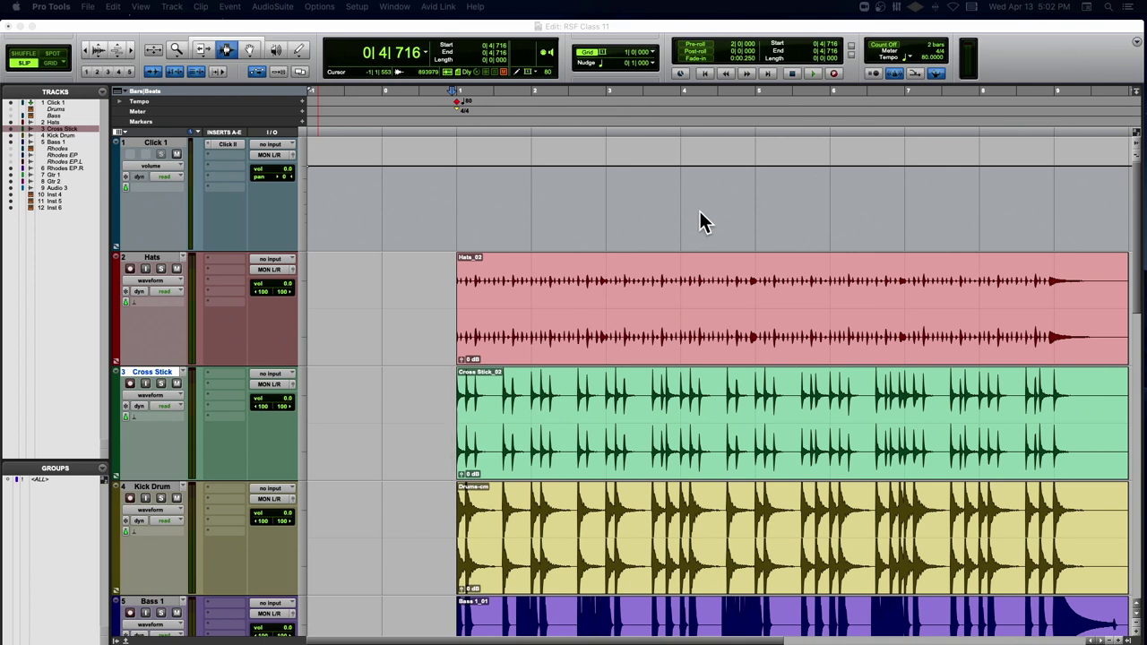
Hide the Click 1 track and make it inactive
{"action": "left_click", "coordinate": [454, 199]}
{"action": "left_click", "coordinate": [441, 202]}
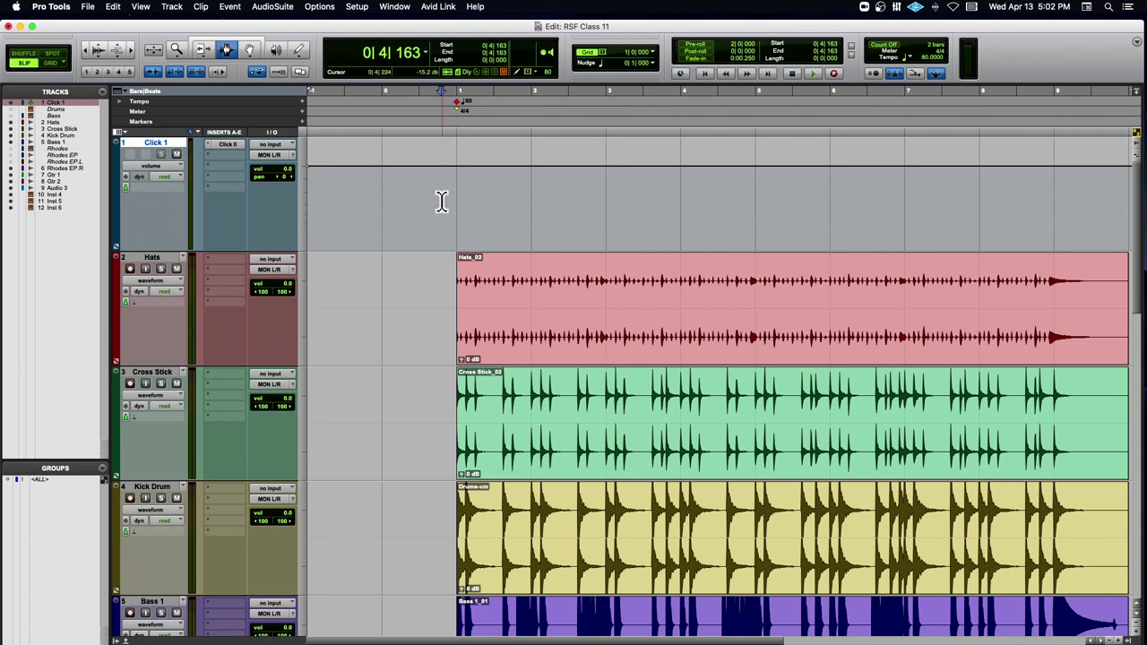
{"action": "left_click", "coordinate": [170, 141]}
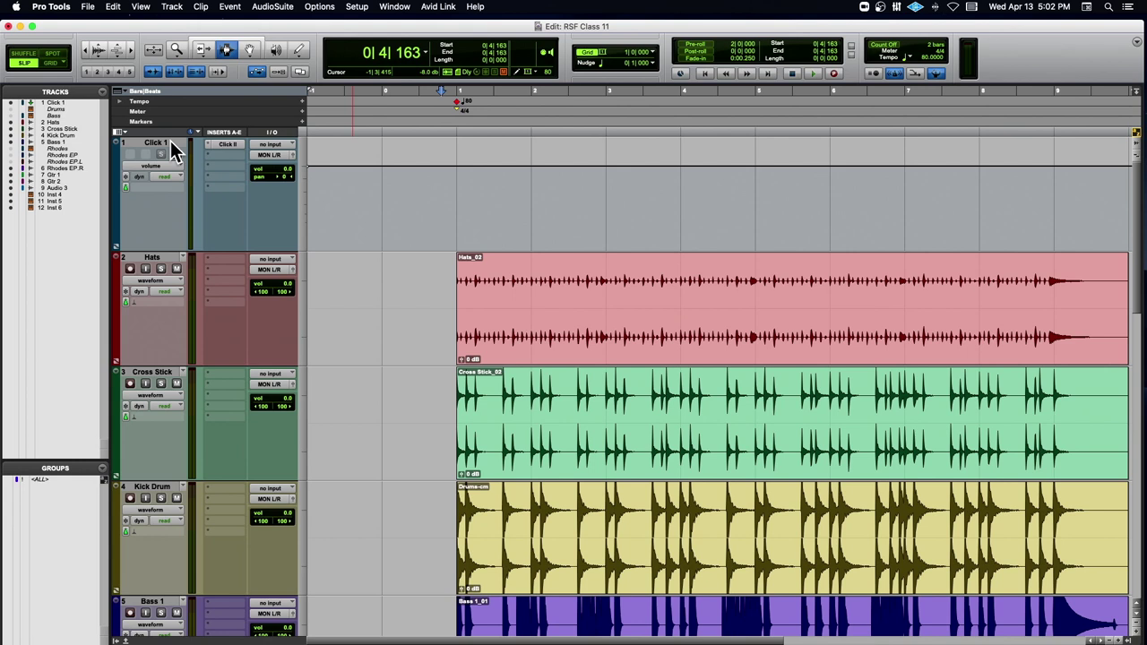
{"action": "right_click", "coordinate": [170, 141]}
{"action": "left_click", "coordinate": [205, 154]}
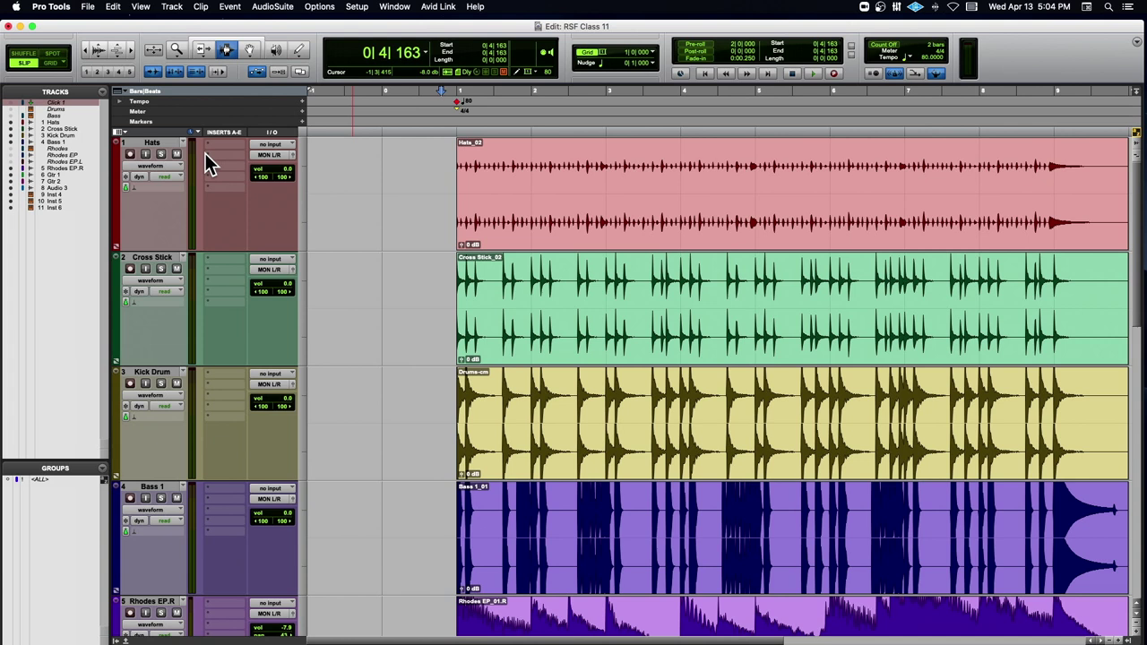
Play the session from just before bar 1, starting at about 0|3|939
{"action": "scroll", "coordinate": [206, 164], "scroll_direction": "down", "scroll_amount": 2}
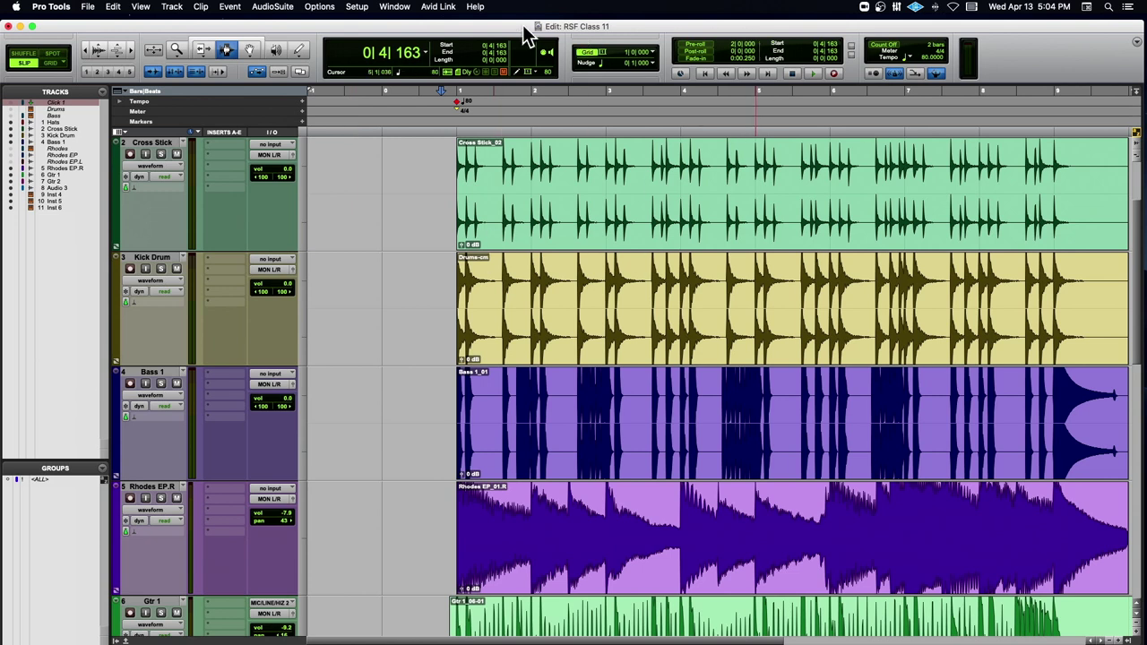
{"action": "left_click_drag", "start_coordinate": [522, 25], "coordinate": [522, 25]}
{"action": "scroll", "coordinate": [507, 251], "scroll_direction": "down", "scroll_amount": 2}
{"action": "scroll", "coordinate": [456, 251], "scroll_direction": "up", "scroll_amount": 4}
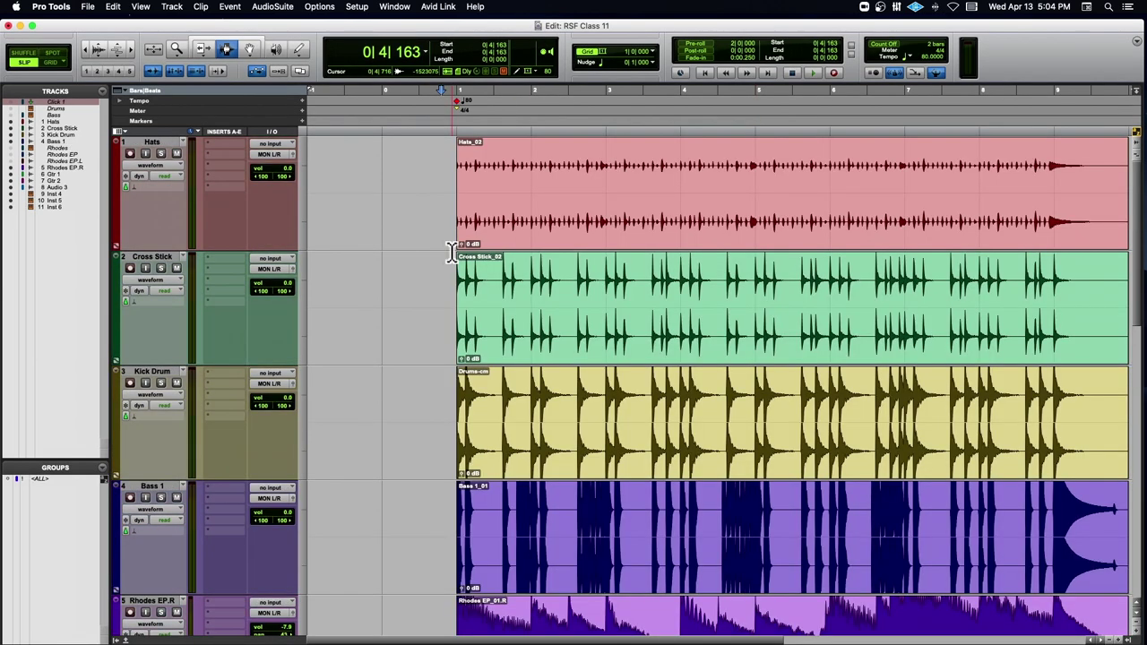
{"action": "left_click", "coordinate": [437, 221]}
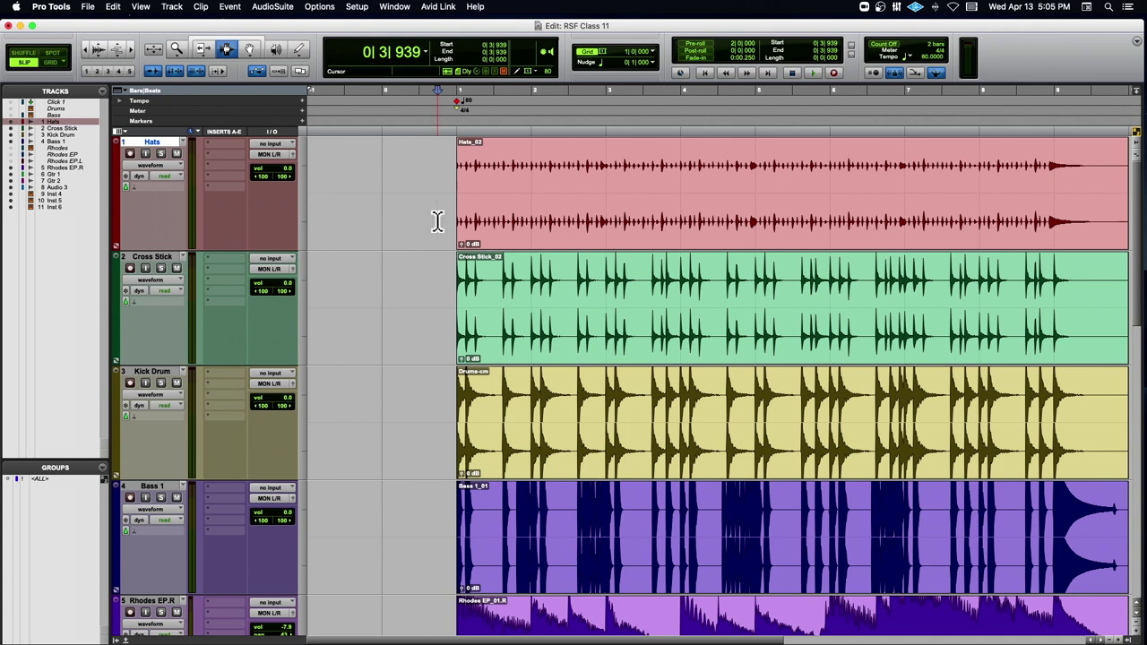
{"action": "key", "text": "space"}
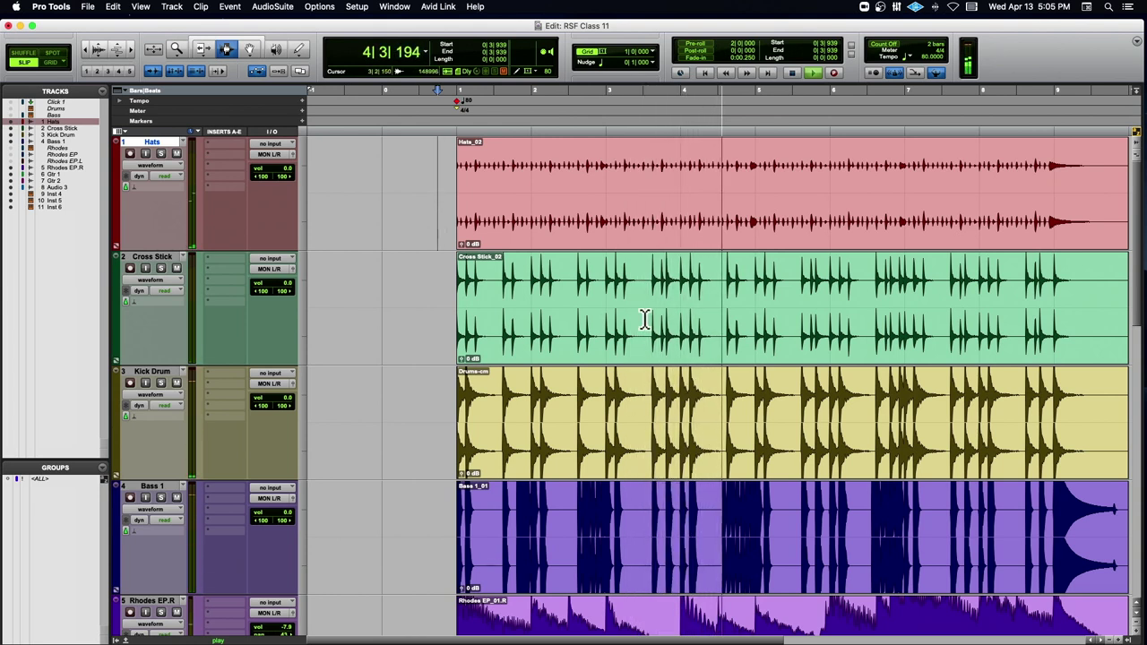
Reset the pan of the Rhodes EP.R and Gtr 1 tracks to centre (0)
{"action": "scroll", "coordinate": [695, 352], "scroll_direction": "down", "scroll_amount": 3}
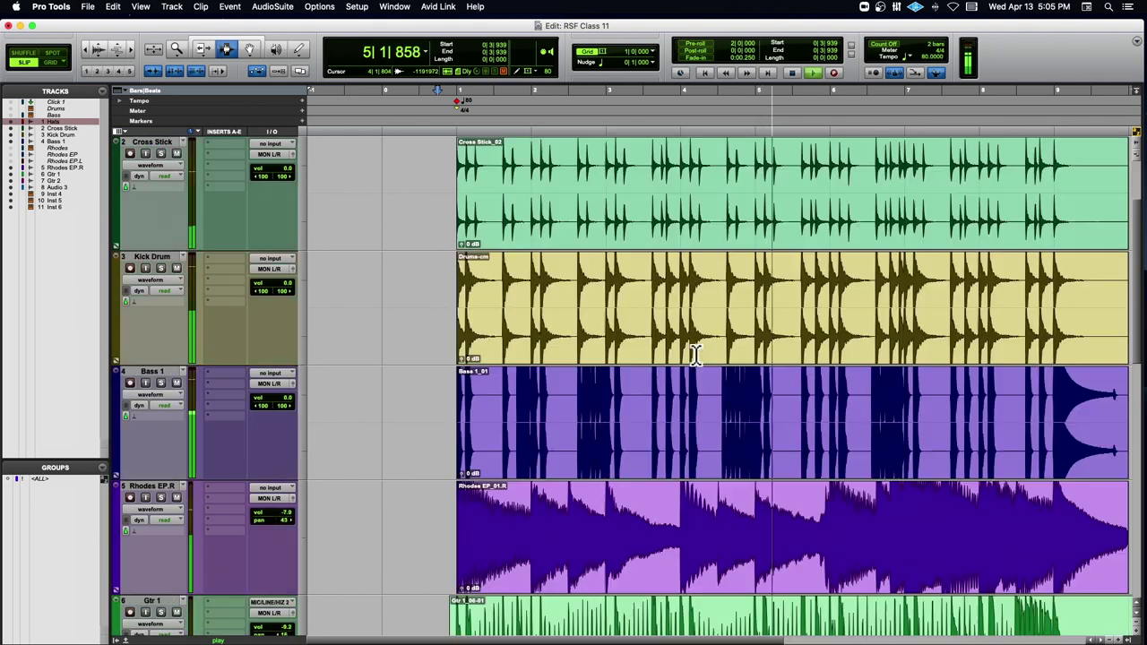
{"action": "left_click", "coordinate": [285, 521], "text": "alt"}
{"action": "scroll", "coordinate": [336, 521], "scroll_direction": "down", "scroll_amount": 15}
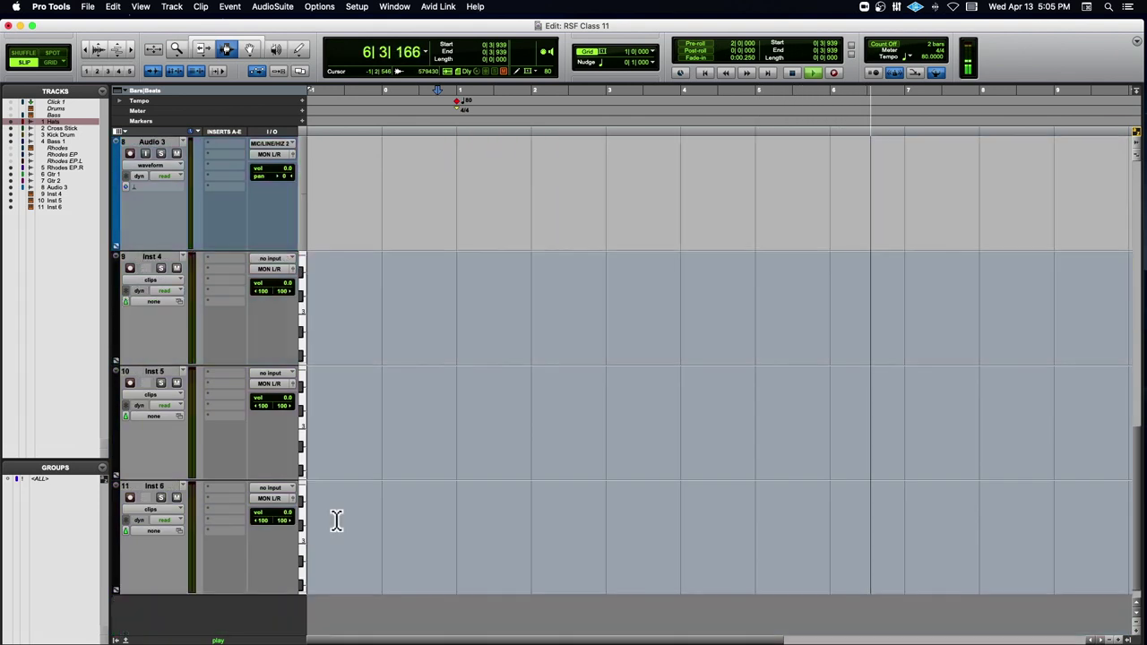
{"action": "scroll", "coordinate": [297, 188], "scroll_direction": "up", "scroll_amount": 5}
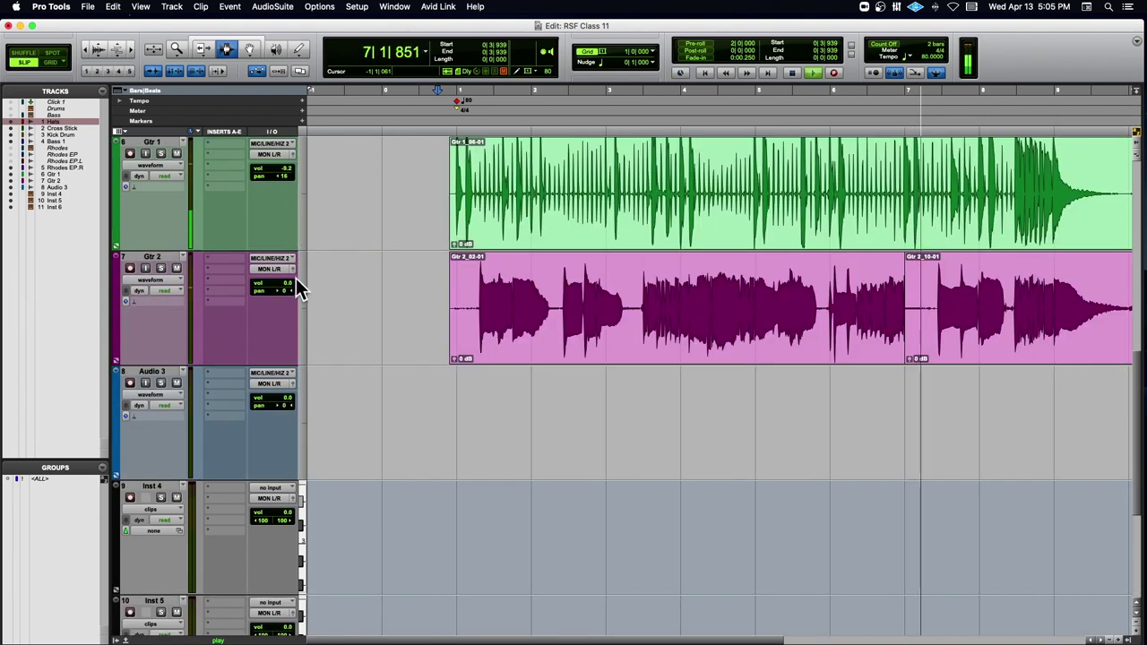
{"action": "left_click", "coordinate": [275, 175], "text": "alt"}
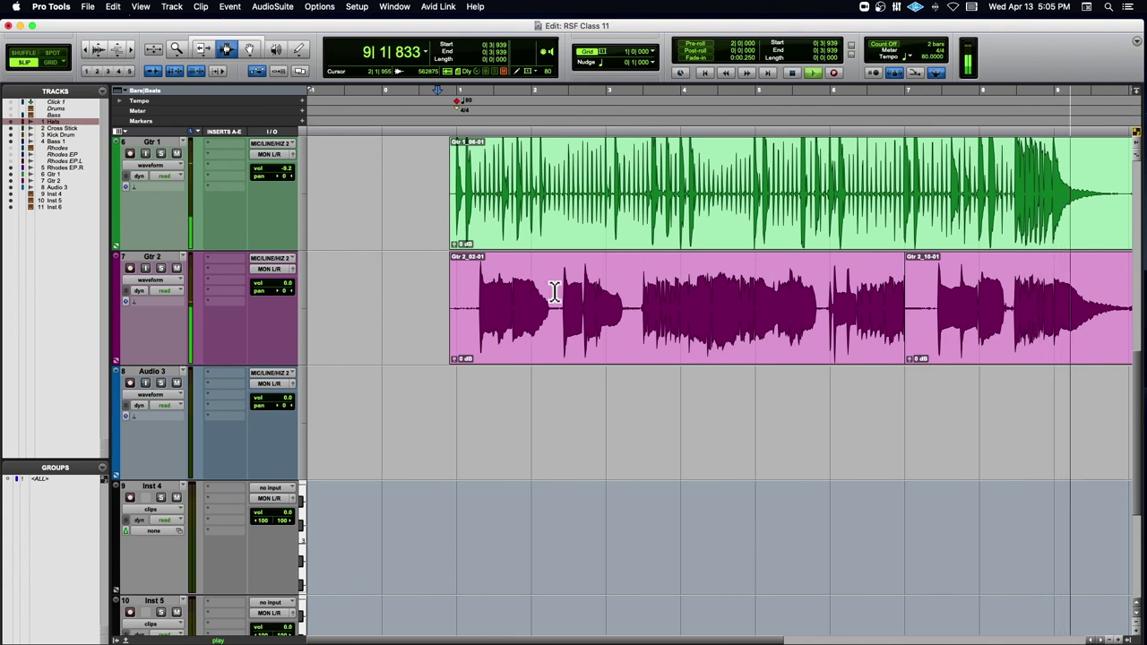
Stop playback and extend the end of the first Gtr 2 clip to about 7|2|430 with the Trim tool
{"action": "key", "text": "space"}
{"action": "left_click", "coordinate": [203, 49]}
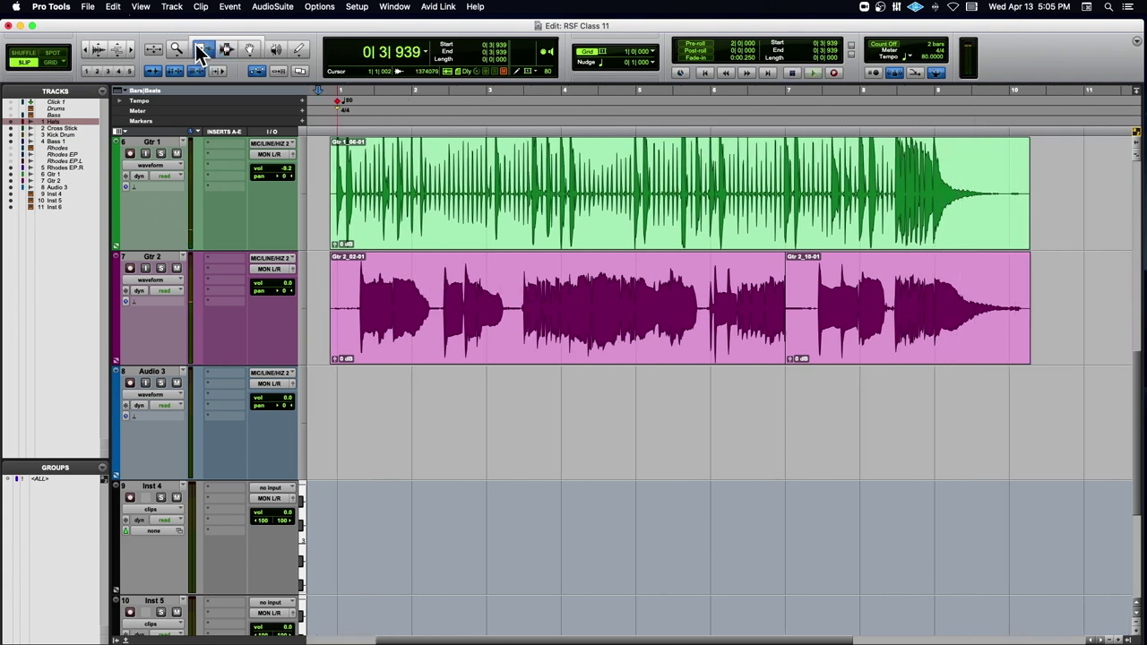
{"action": "left_click_drag", "start_coordinate": [781, 296], "coordinate": [810, 309]}
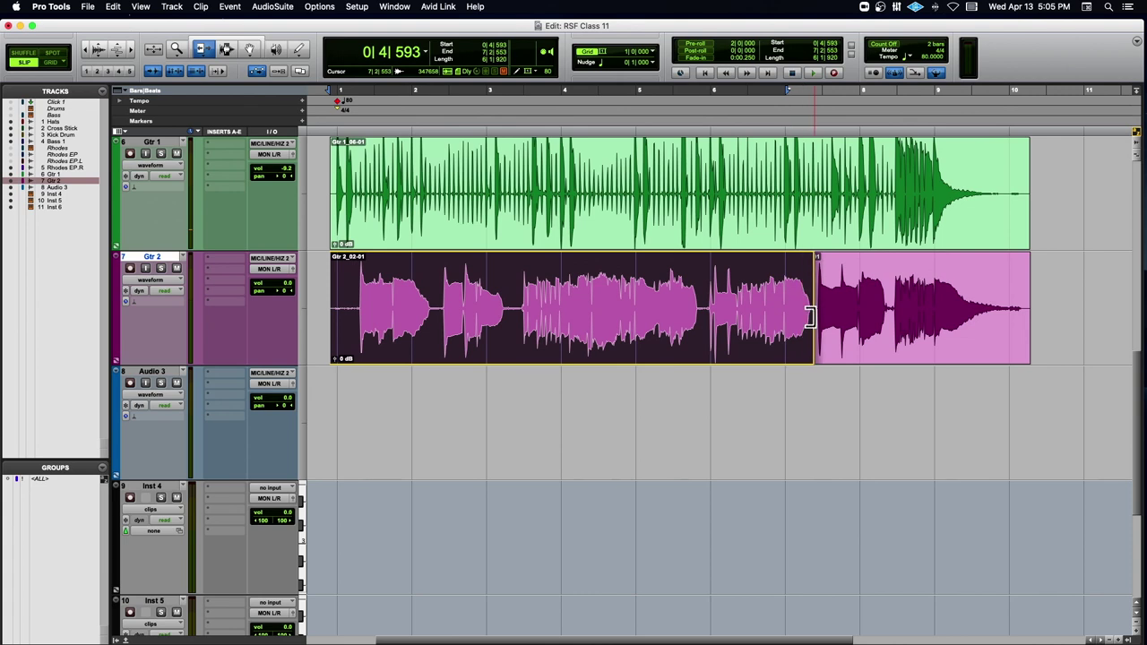
Recolour the Hats, Cross Stick and Kick Drum tracks to the same blue from the Color Palette
{"action": "scroll", "coordinate": [618, 233], "scroll_direction": "up", "scroll_amount": 10}
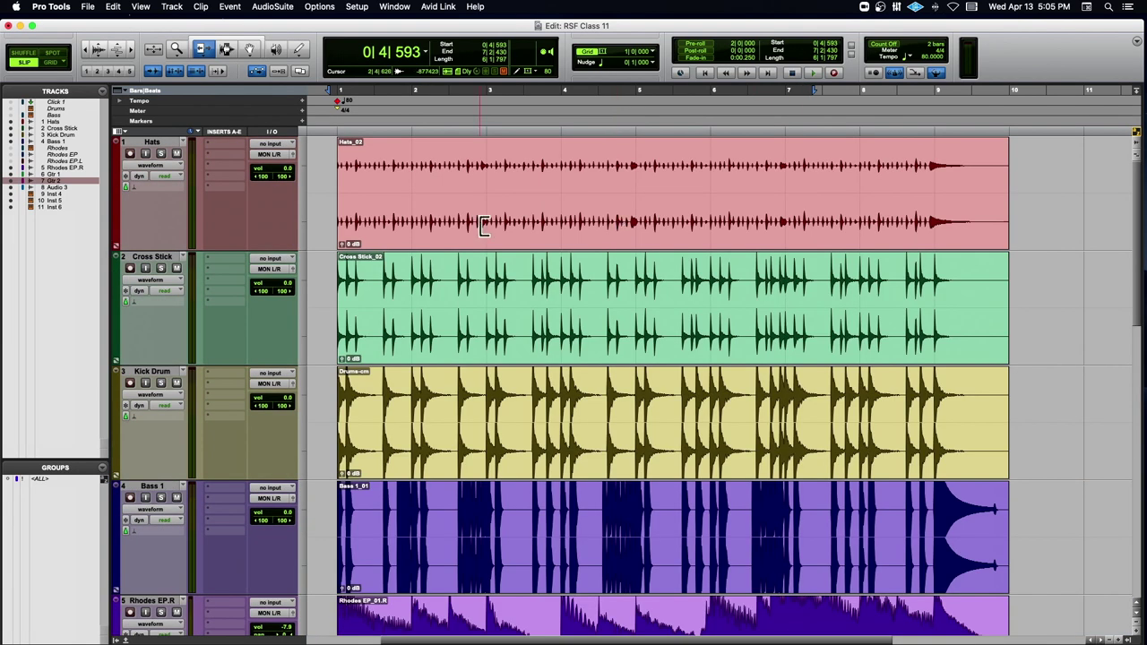
{"action": "scroll", "coordinate": [397, 201], "scroll_direction": "down", "scroll_amount": 2}
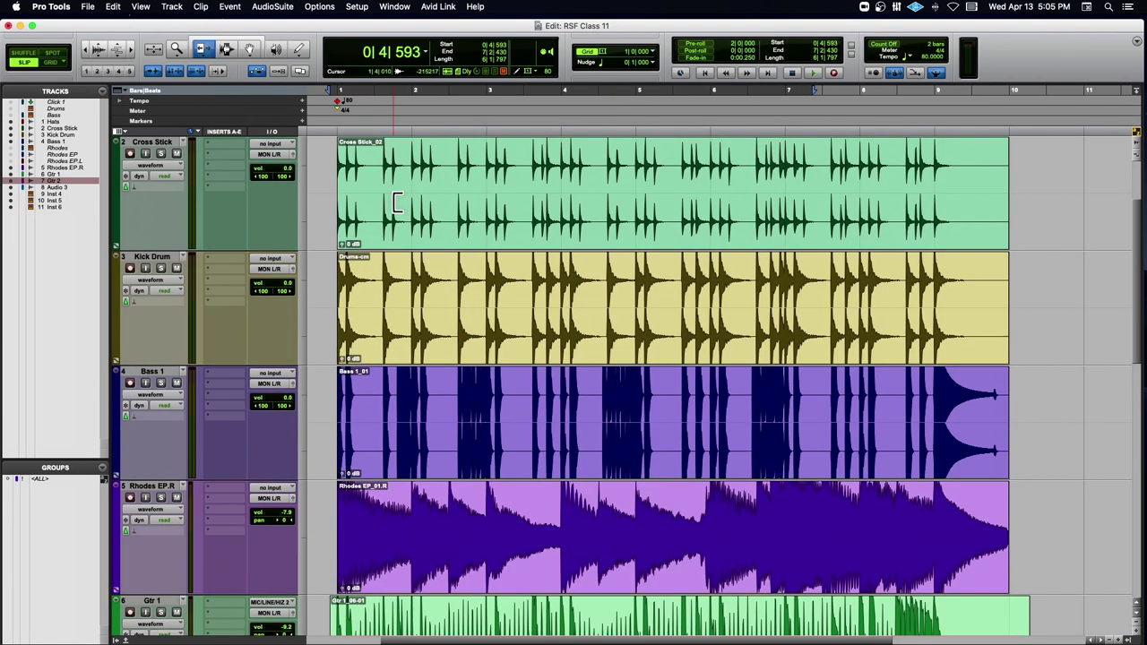
{"action": "scroll", "coordinate": [397, 202], "scroll_direction": "down", "scroll_amount": 1}
{"action": "scroll", "coordinate": [397, 202], "scroll_direction": "left", "scroll_amount": 3}
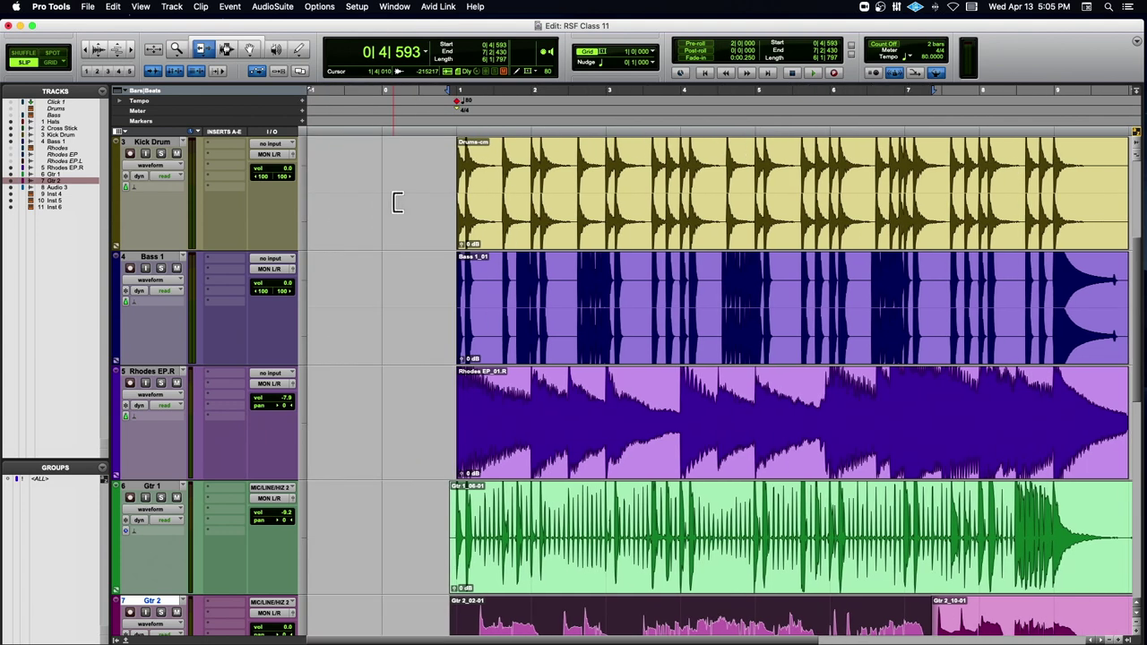
{"action": "scroll", "coordinate": [397, 202], "scroll_direction": "right", "scroll_amount": 1}
{"action": "scroll", "coordinate": [397, 201], "scroll_direction": "up", "scroll_amount": 2}
{"action": "scroll", "coordinate": [397, 202], "scroll_direction": "left", "scroll_amount": 1}
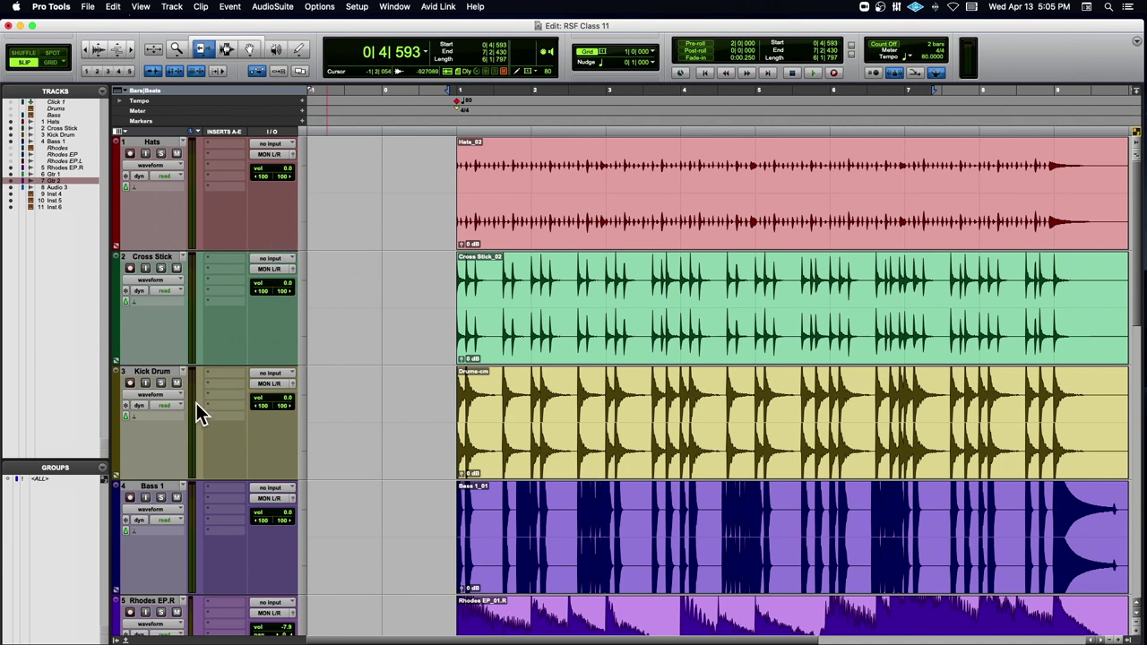
{"action": "left_click", "coordinate": [158, 140]}
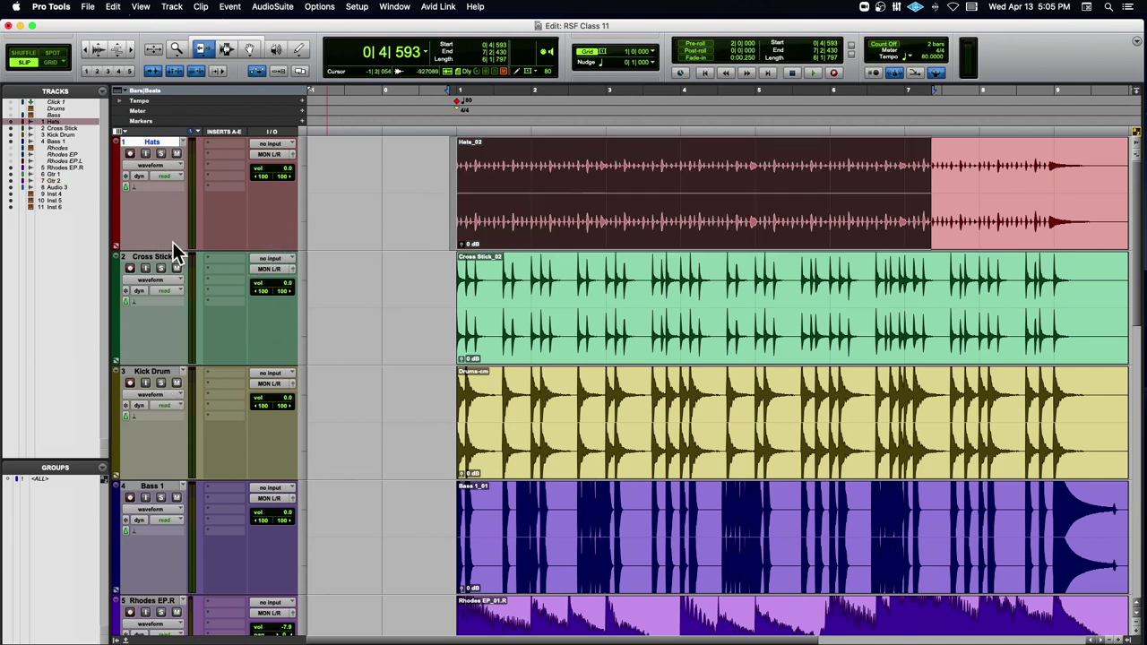
{"action": "left_click", "coordinate": [153, 372], "text": "shift"}
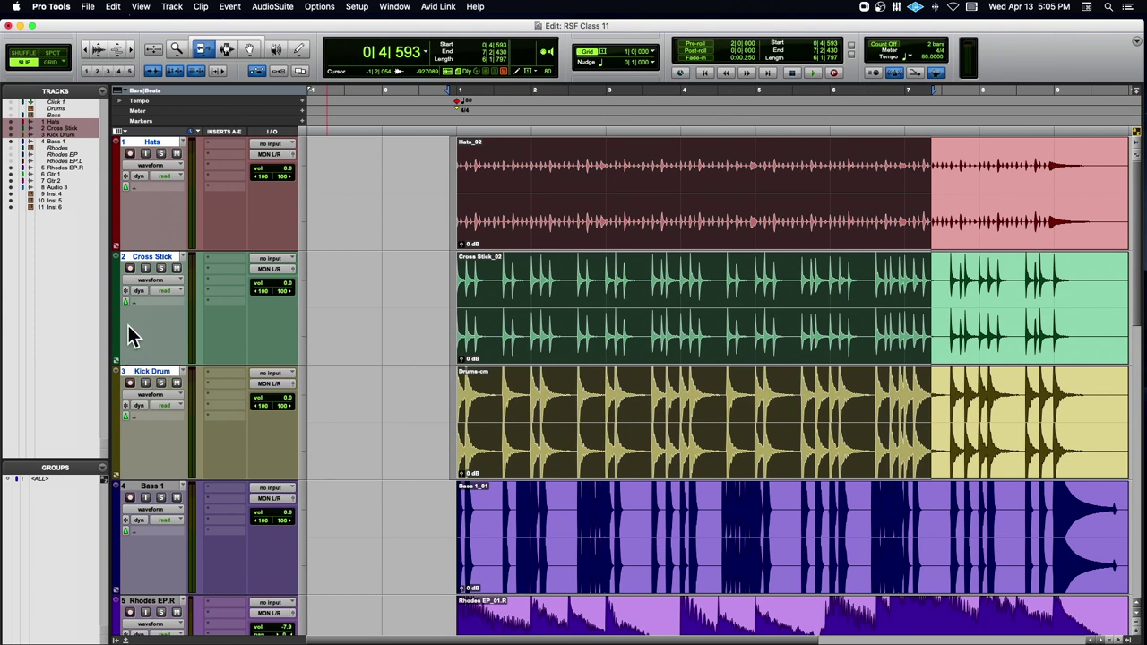
{"action": "double_click", "coordinate": [113, 169]}
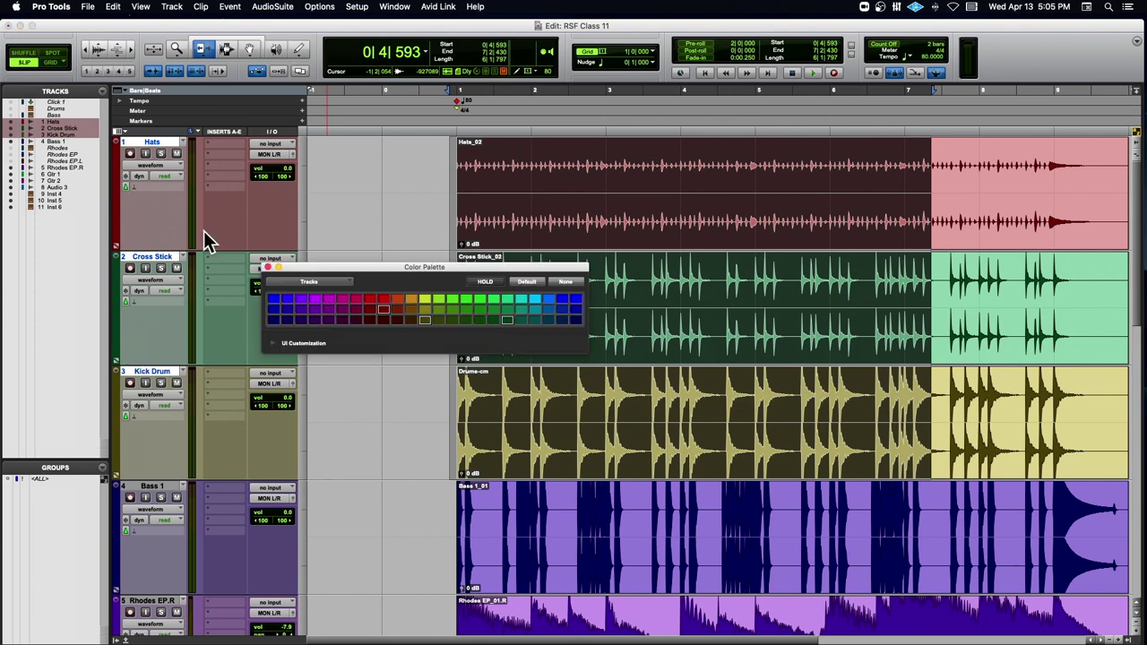
{"action": "left_click", "coordinate": [274, 310]}
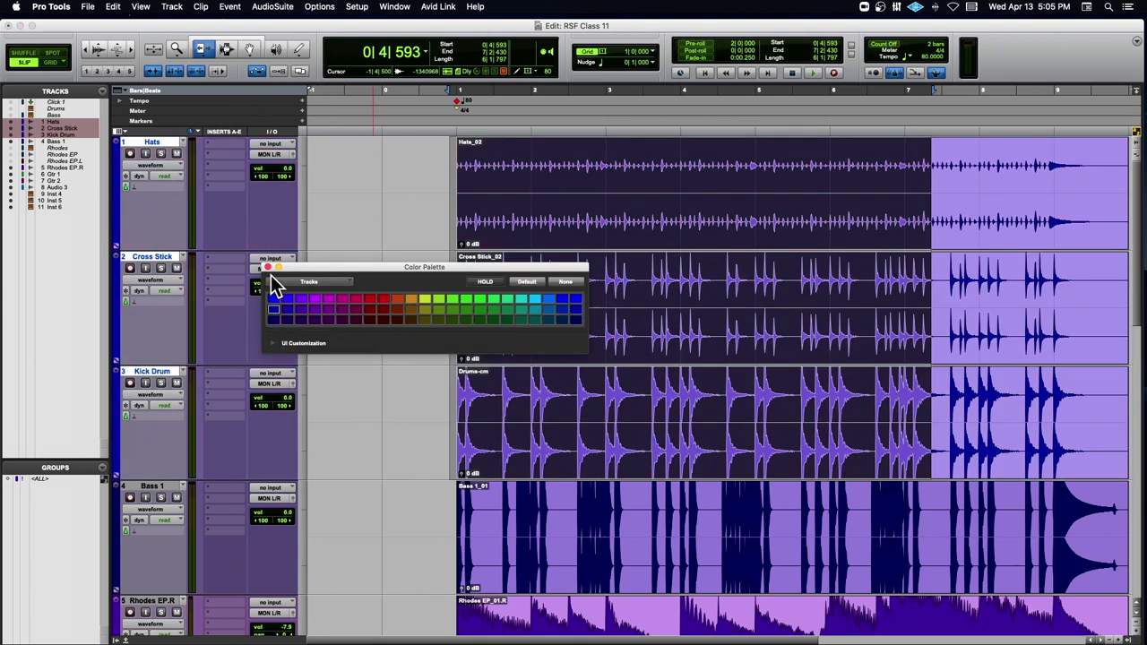
{"action": "left_click", "coordinate": [267, 268]}
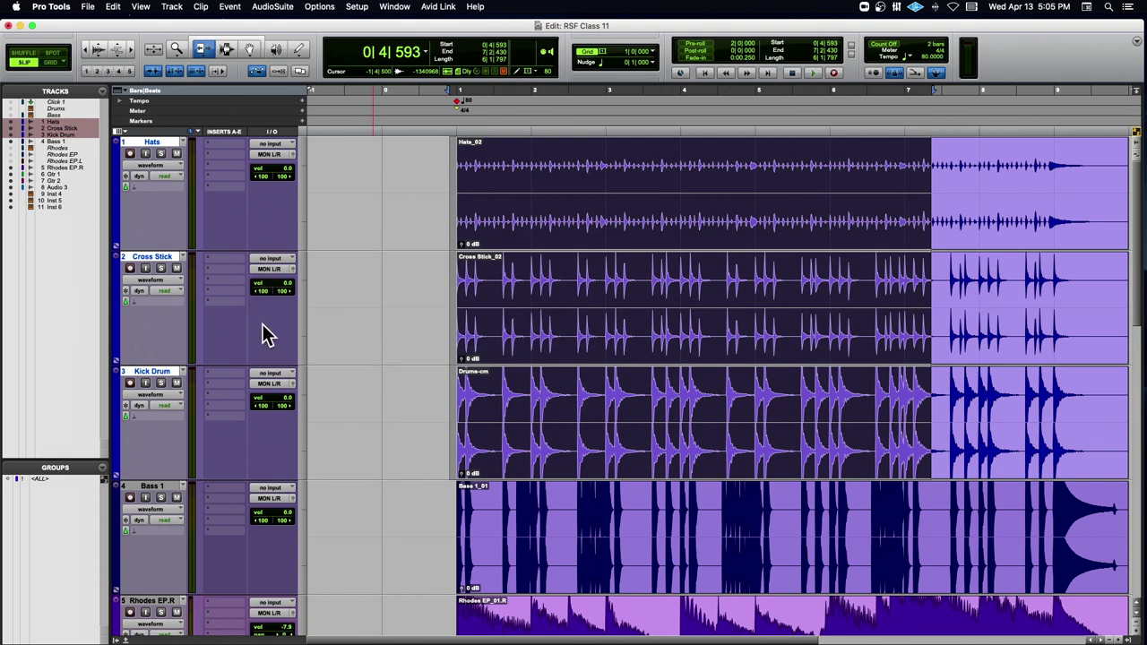
Solo the Hats, Cross Stick and Kick Drum tracks
{"action": "left_click", "coordinate": [161, 153]}
{"action": "left_click", "coordinate": [162, 268]}
{"action": "left_click", "coordinate": [161, 383]}
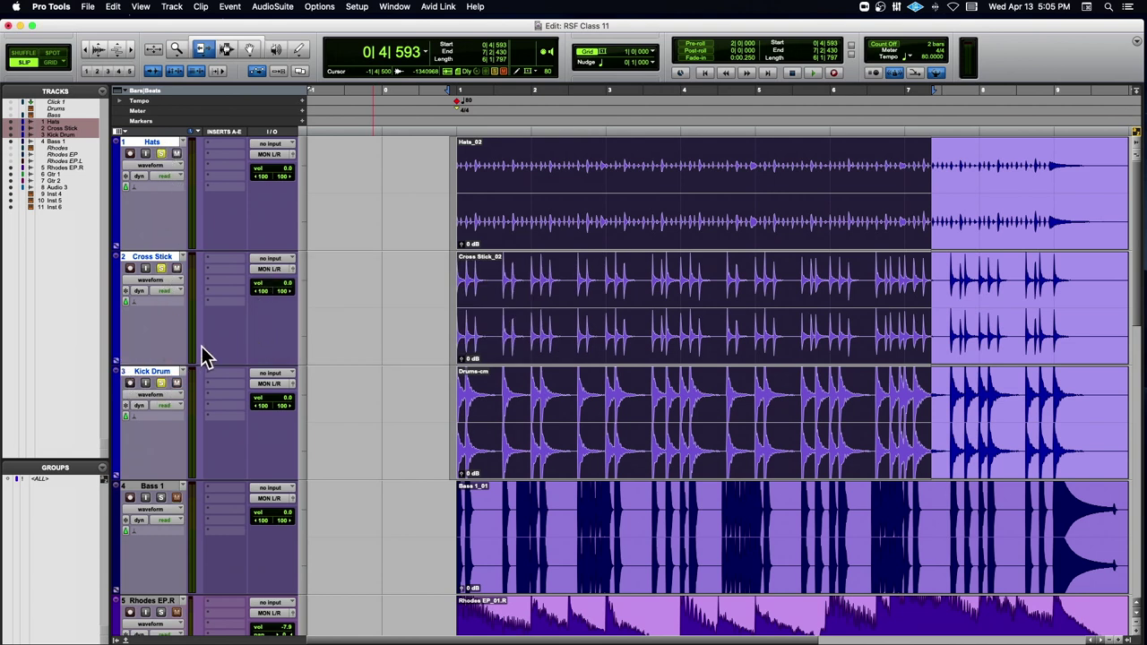
Mark a timeline range from about 0|4|655 to 1|4|318 and play the soloed drum tracks
{"action": "left_click", "coordinate": [447, 128], "text": "shift"}
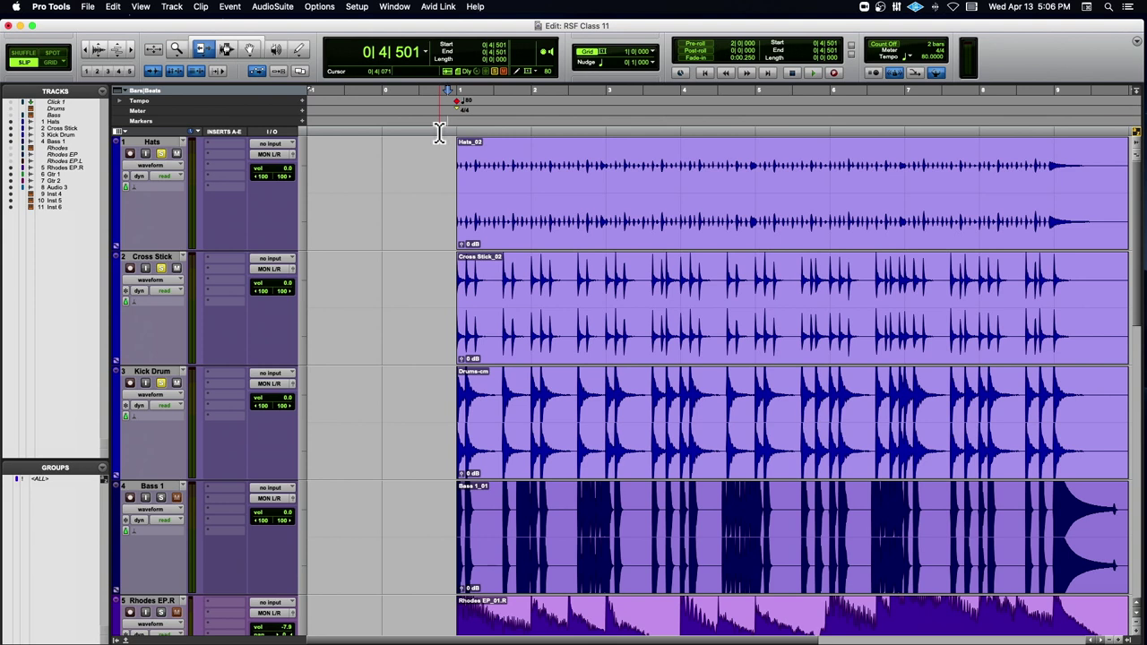
{"action": "left_click_drag", "start_coordinate": [444, 132], "coordinate": [519, 124]}
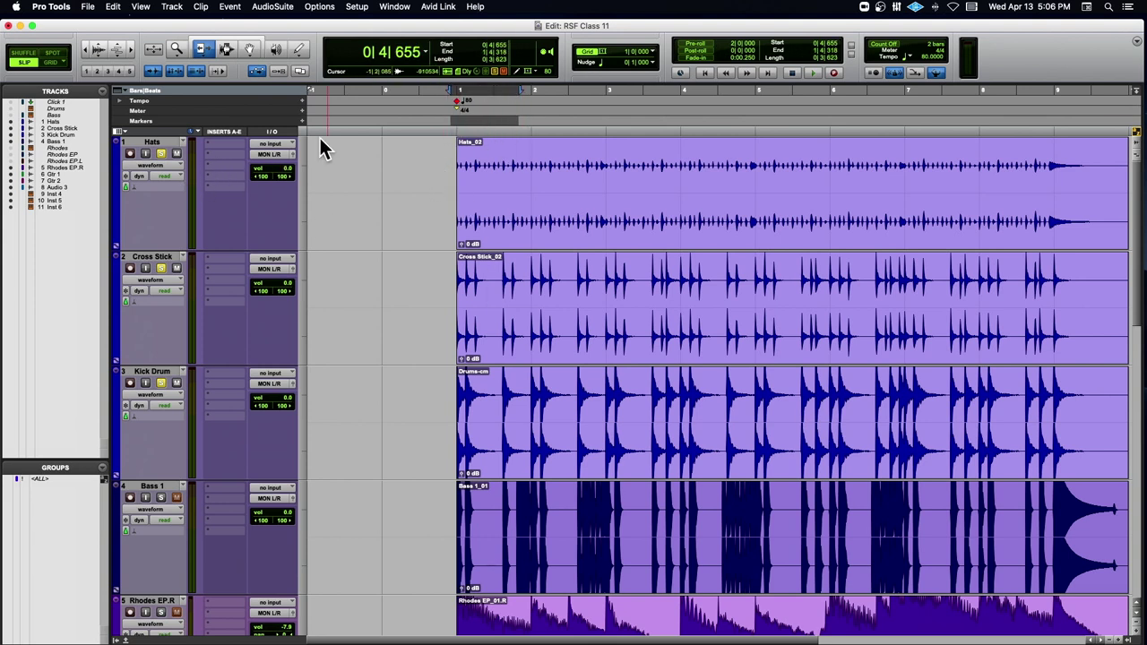
{"action": "key", "text": "space"}
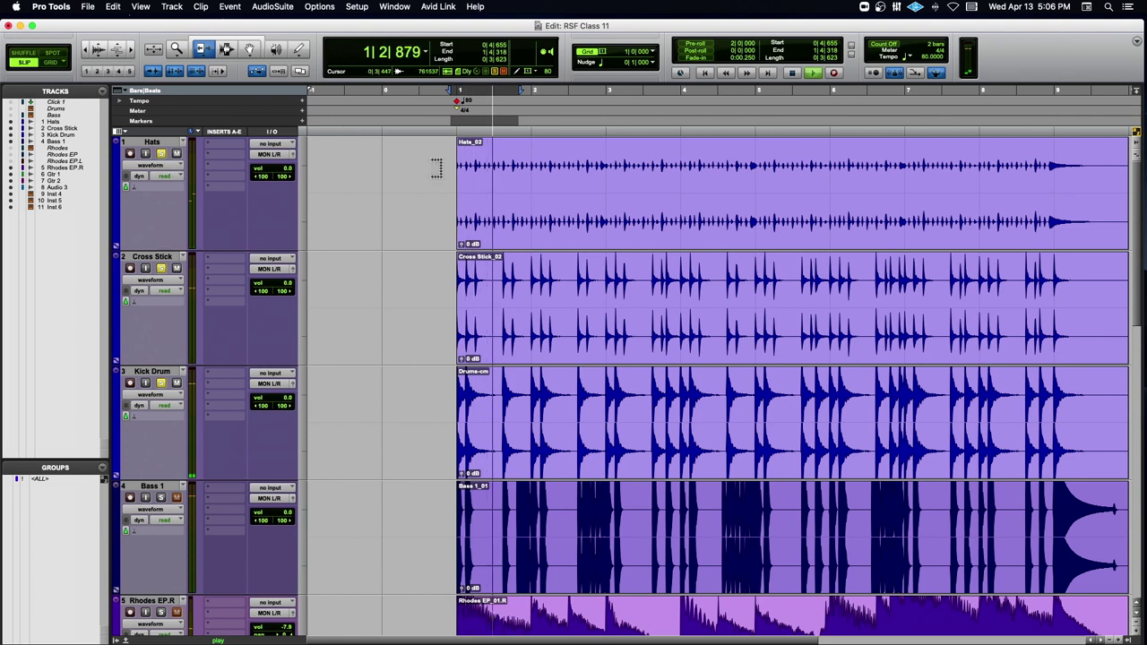
Stop playback and select the Hats, Cross Stick and Kick Drum clips one at a time with the Grabber tool
{"action": "left_click", "coordinate": [249, 48]}
{"action": "left_click", "coordinate": [496, 142]}
{"action": "key", "text": "space"}
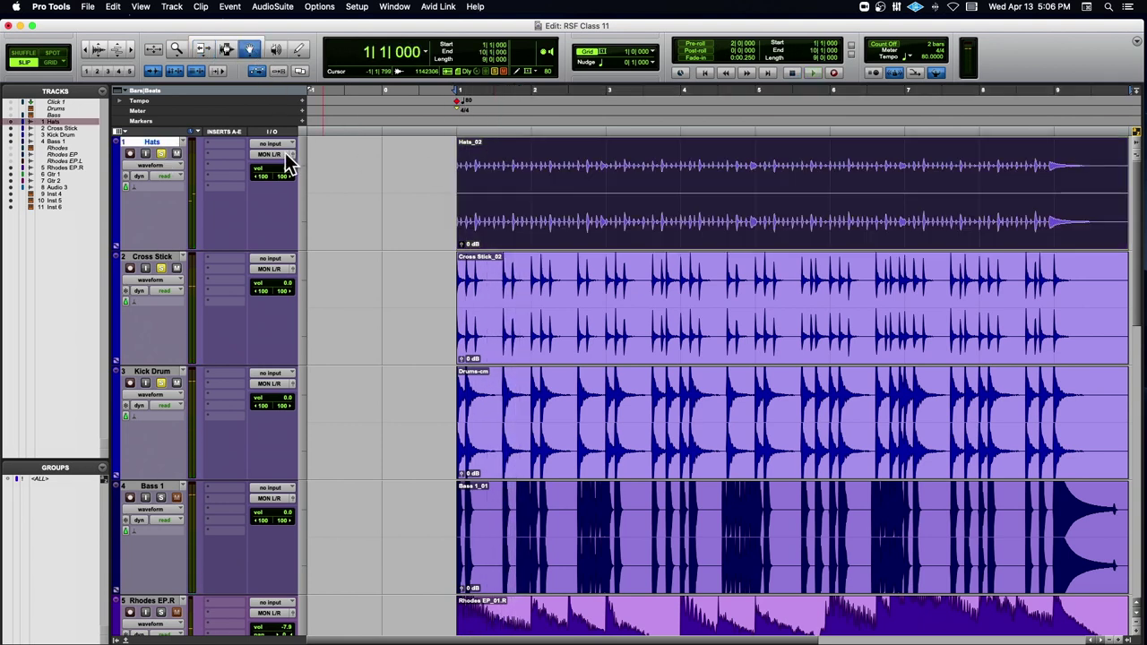
{"action": "left_click", "coordinate": [478, 316]}
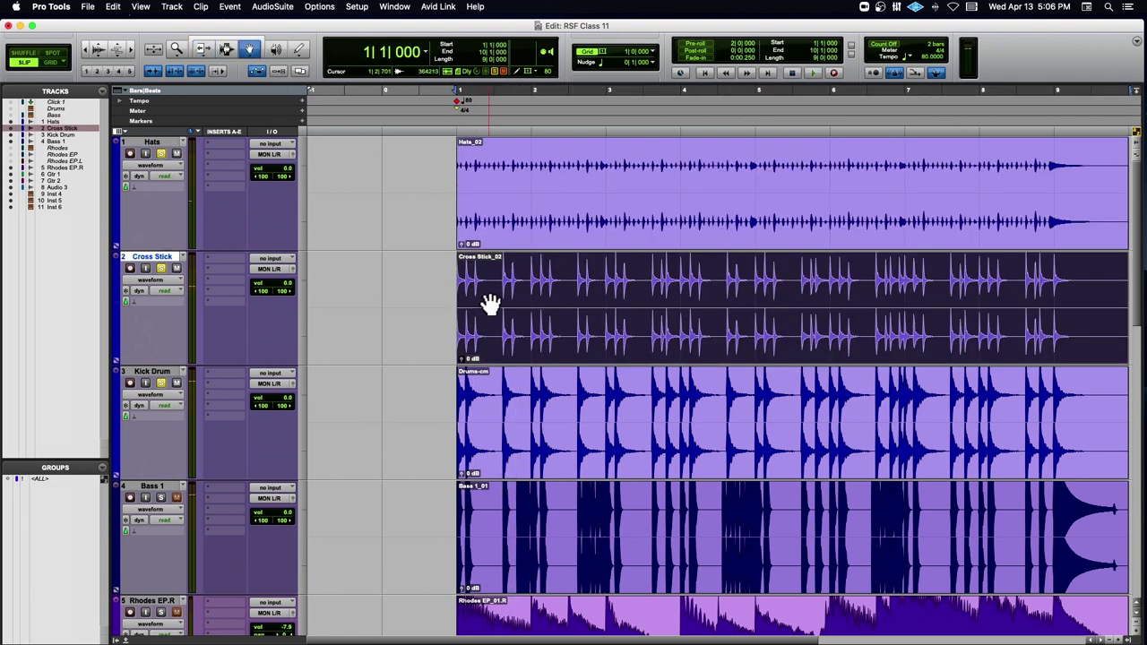
{"action": "left_click", "coordinate": [507, 390]}
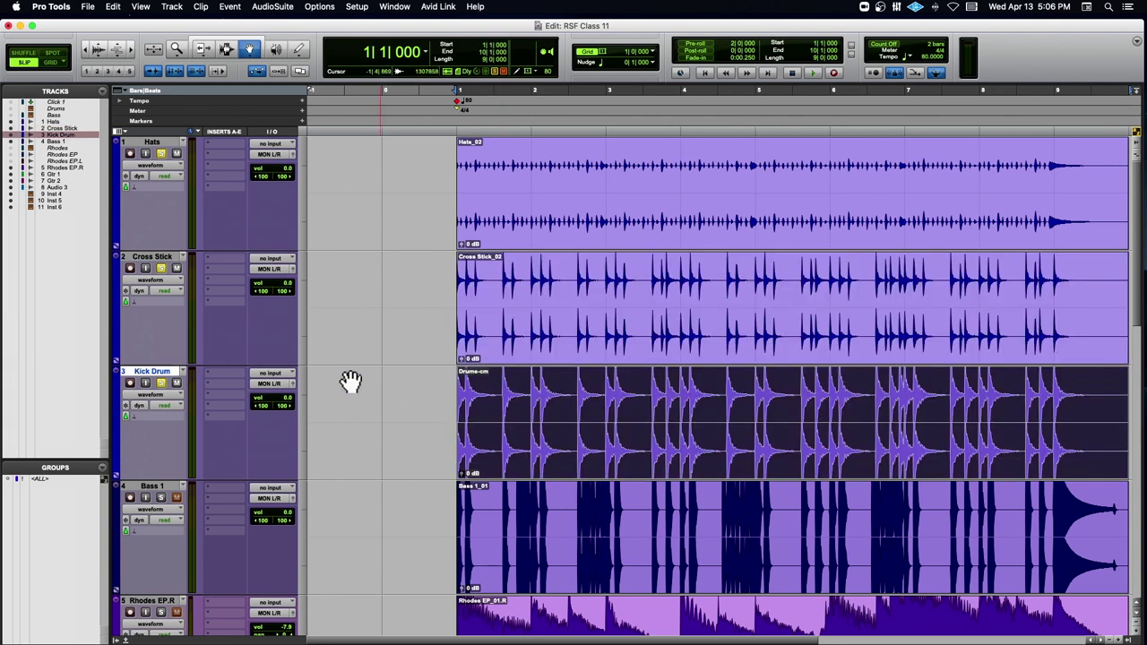
Select the Hats through Kick Drum tracks and create a Mix/Edit group named Drums from them
{"action": "left_click", "coordinate": [168, 145], "text": "shift"}
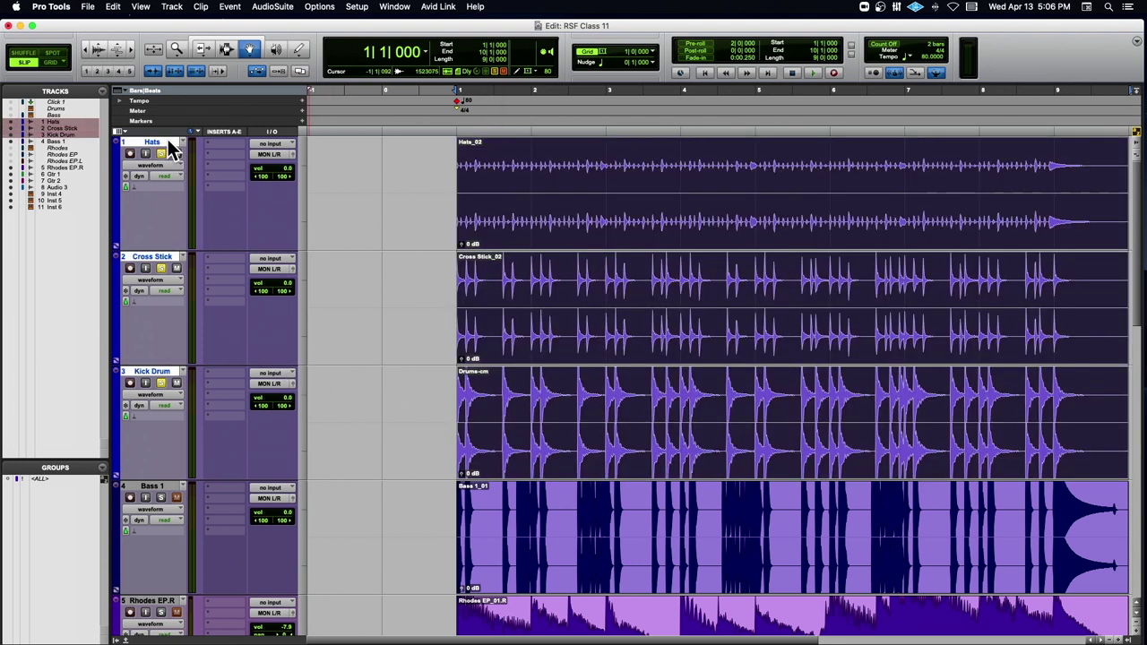
{"action": "left_click", "coordinate": [162, 374], "text": "alt"}
{"action": "left_click", "coordinate": [152, 371]}
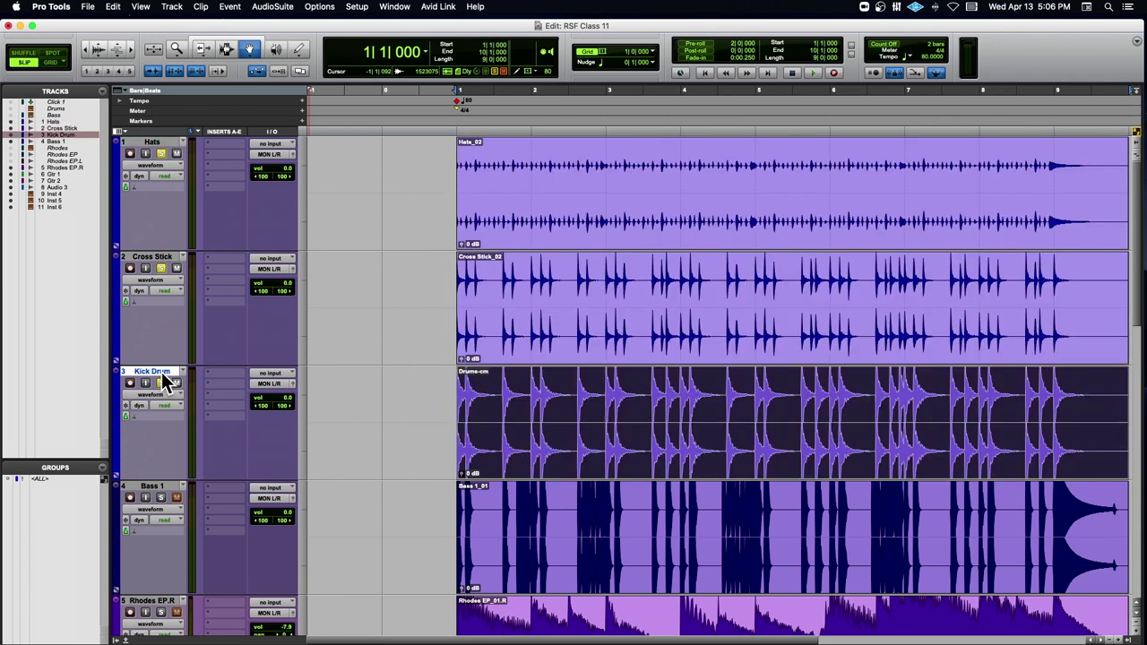
{"action": "left_click", "coordinate": [147, 146], "text": "shift"}
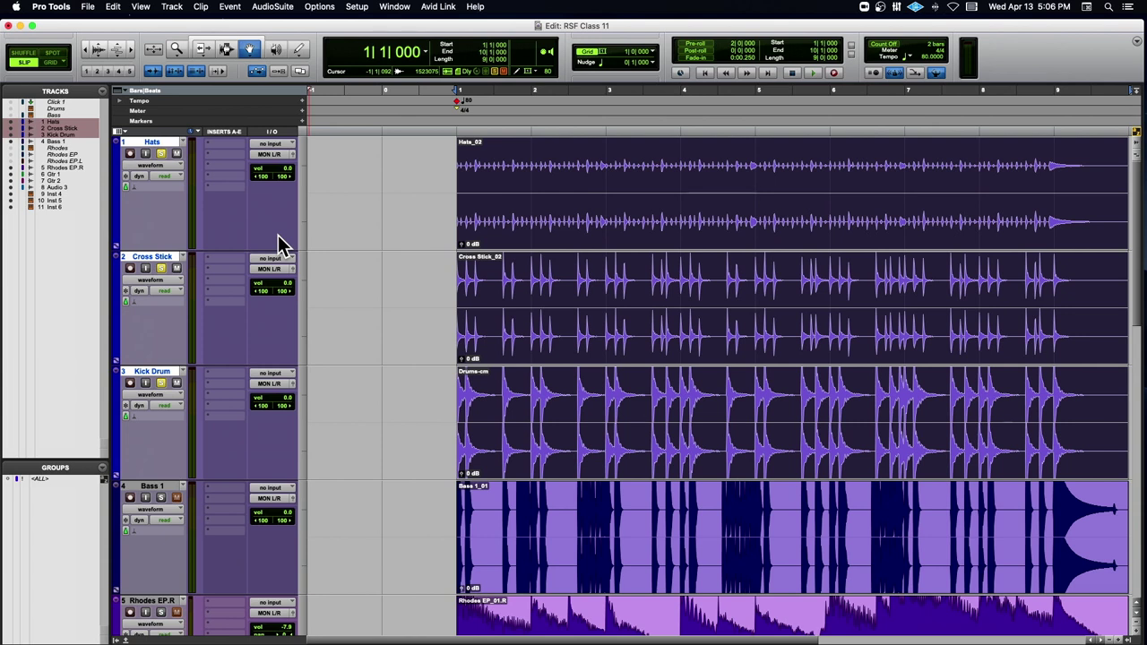
{"action": "key", "text": "super+g"}
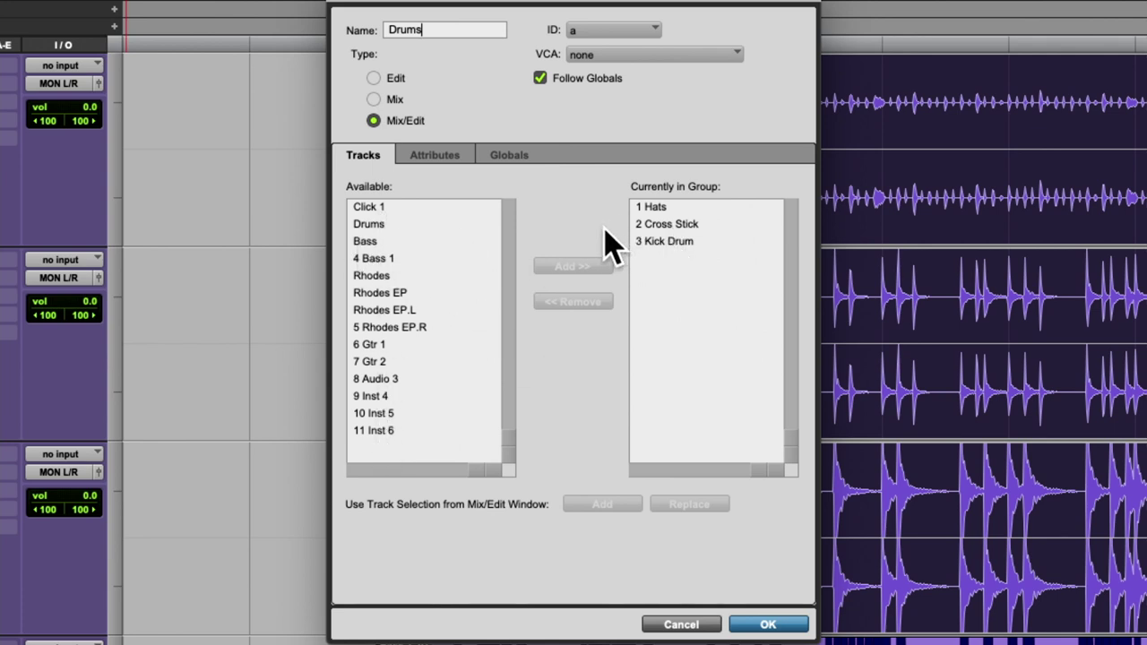
{"action": "left_click", "coordinate": [769, 625]}
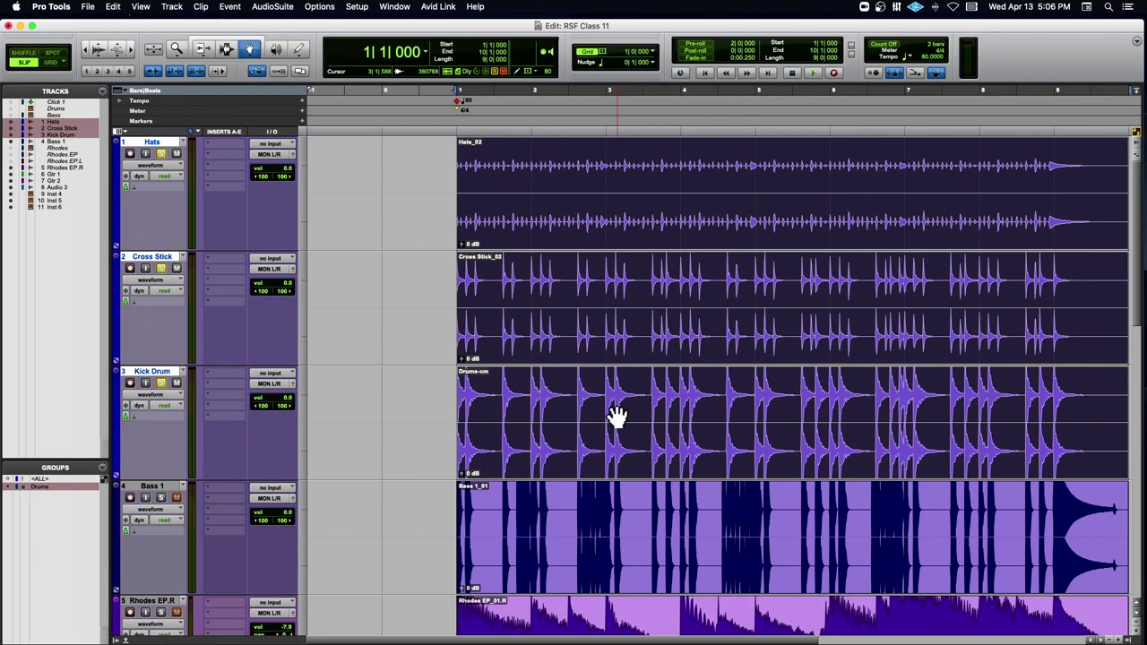
{"action": "left_click_drag", "start_coordinate": [208, 27], "coordinate": [399, 35]}
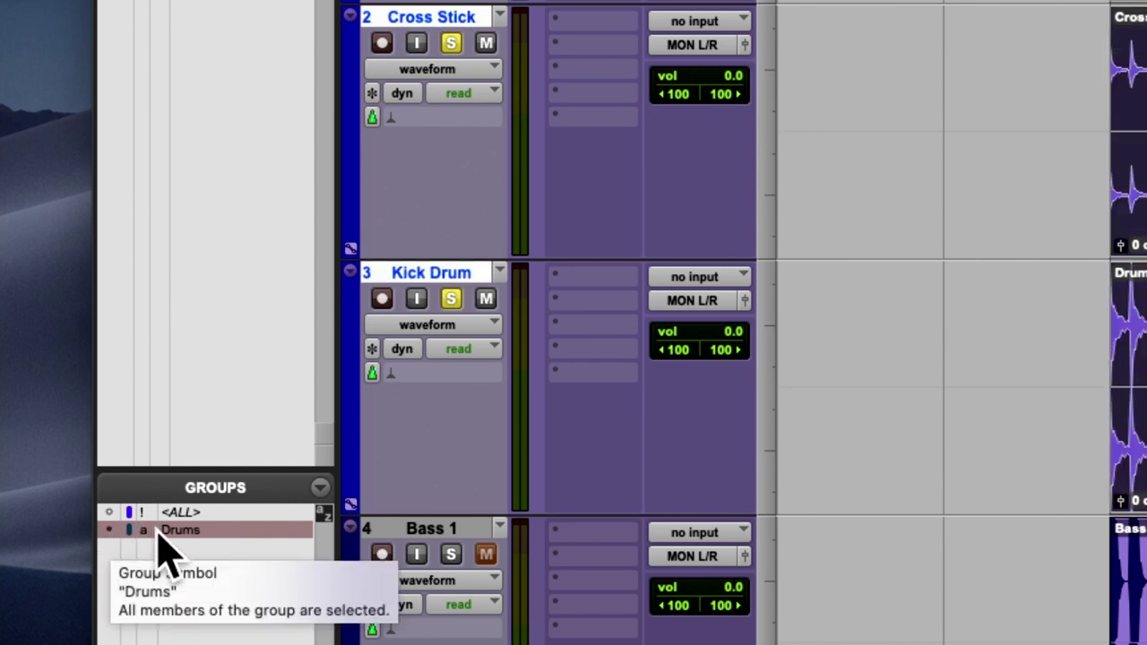
Clear the drum track selection, deactivate the Drums group and toggle Kick Drum's solo off and on
{"action": "left_click", "coordinate": [428, 275]}
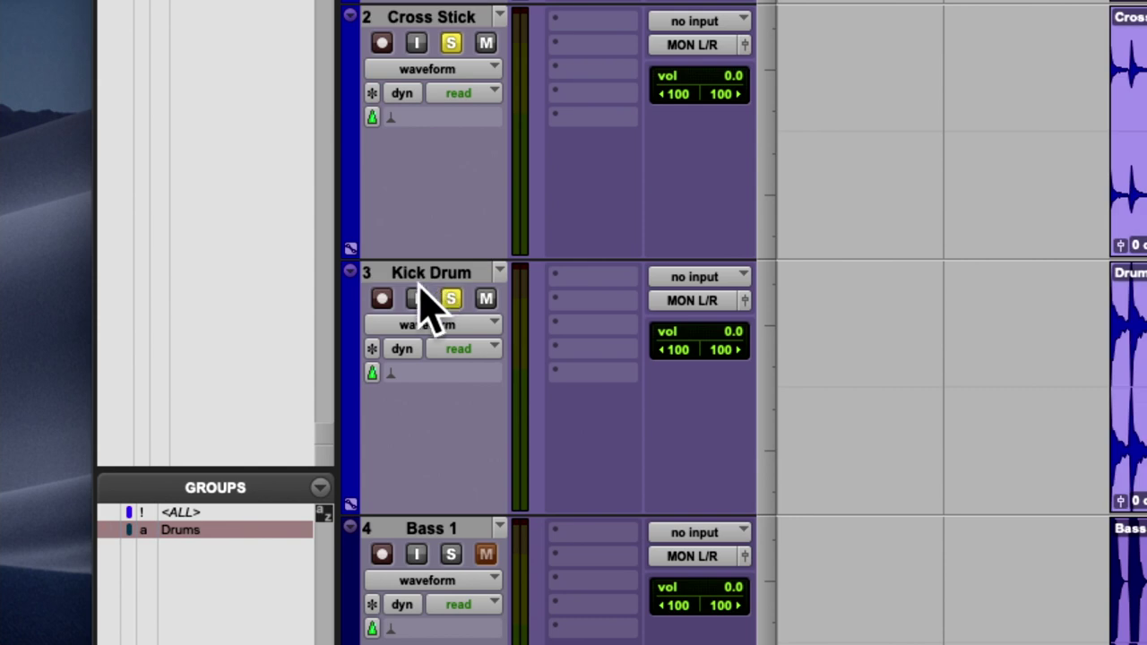
{"action": "left_click", "coordinate": [203, 530]}
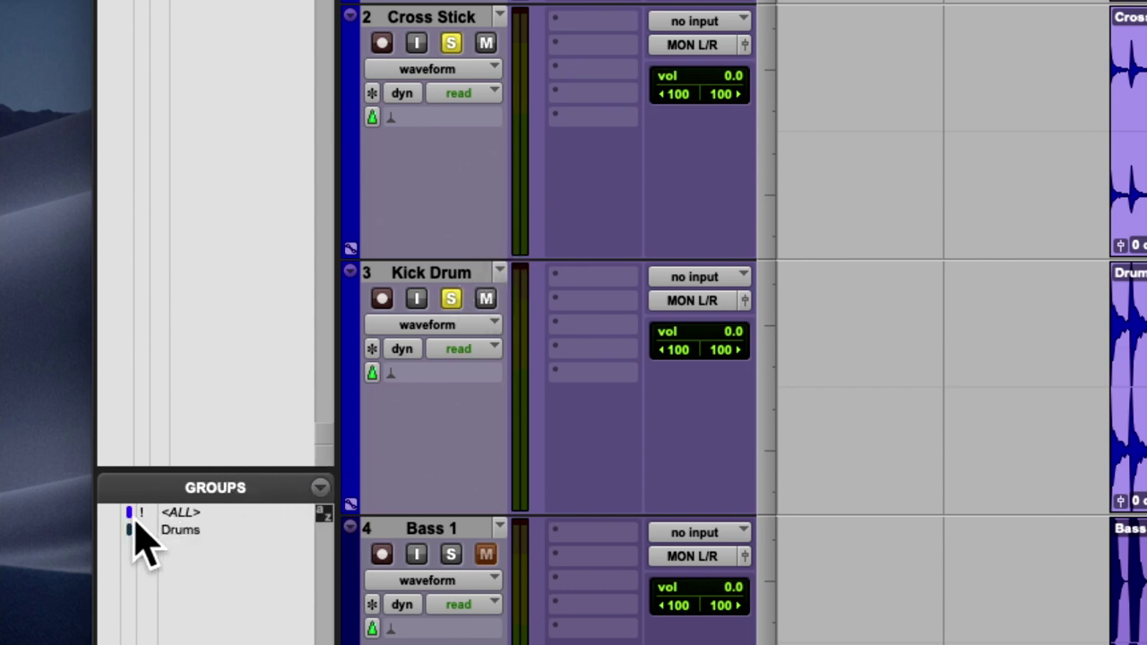
{"action": "left_click", "coordinate": [457, 302]}
{"action": "left_click", "coordinate": [457, 302]}
Create a VCA Master track named Drums VCA below Kick Drum and increase its track height
{"action": "left_click", "coordinate": [450, 275]}
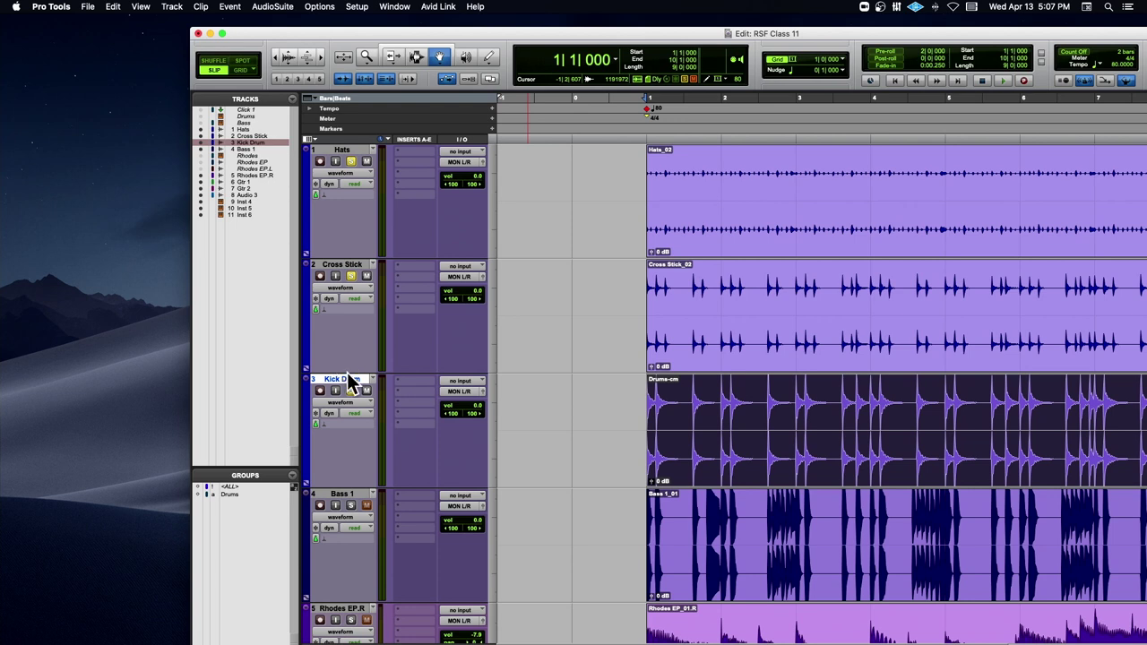
{"action": "key", "text": "super+shift+n"}
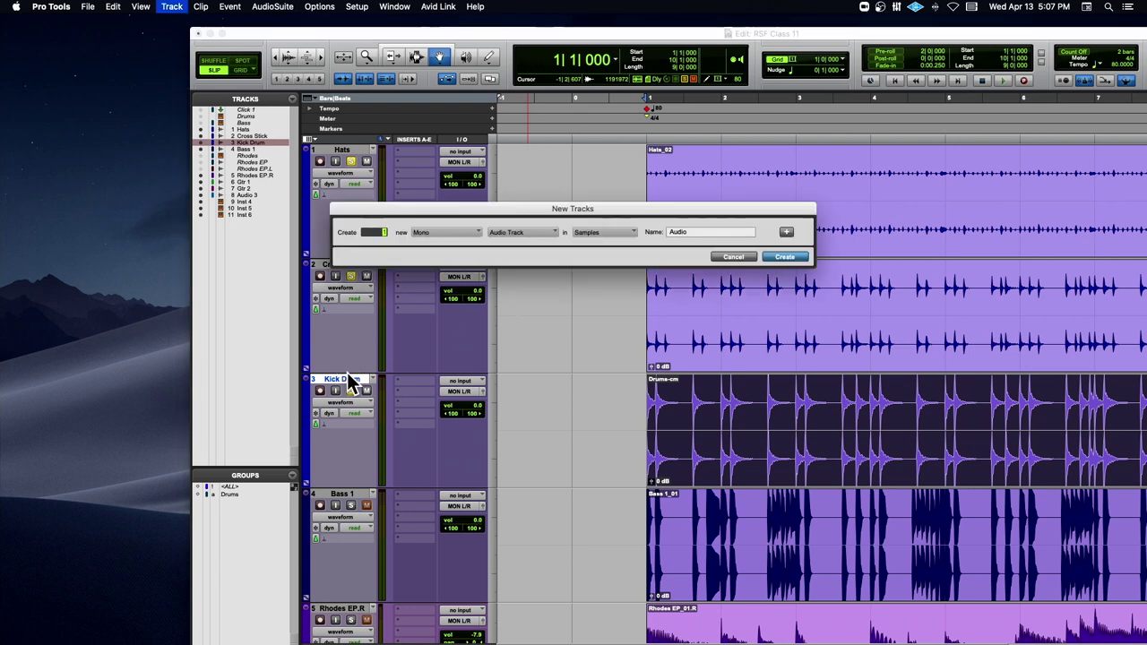
{"action": "left_click", "coordinate": [539, 233]}
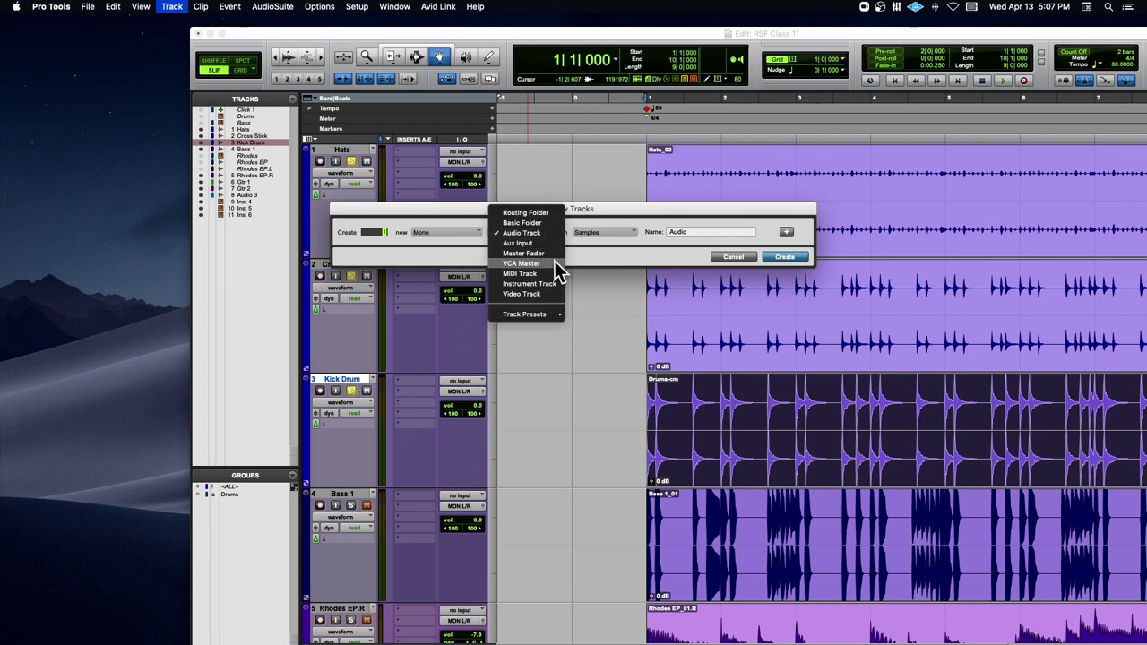
{"action": "left_click", "coordinate": [554, 264]}
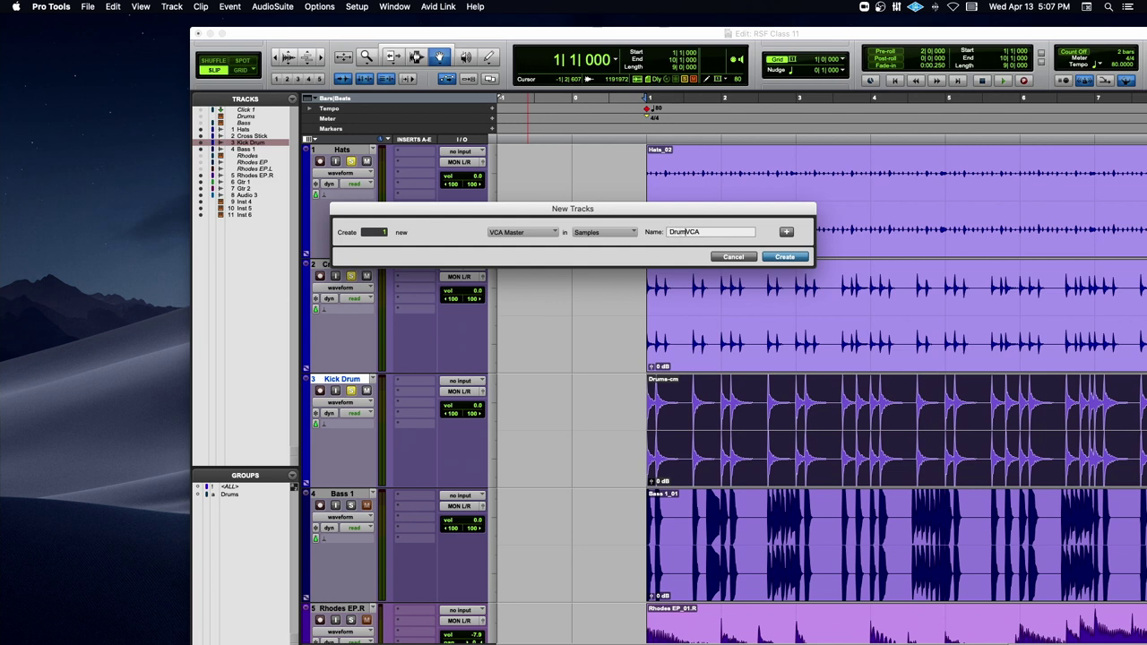
{"action": "left_click", "coordinate": [782, 259]}
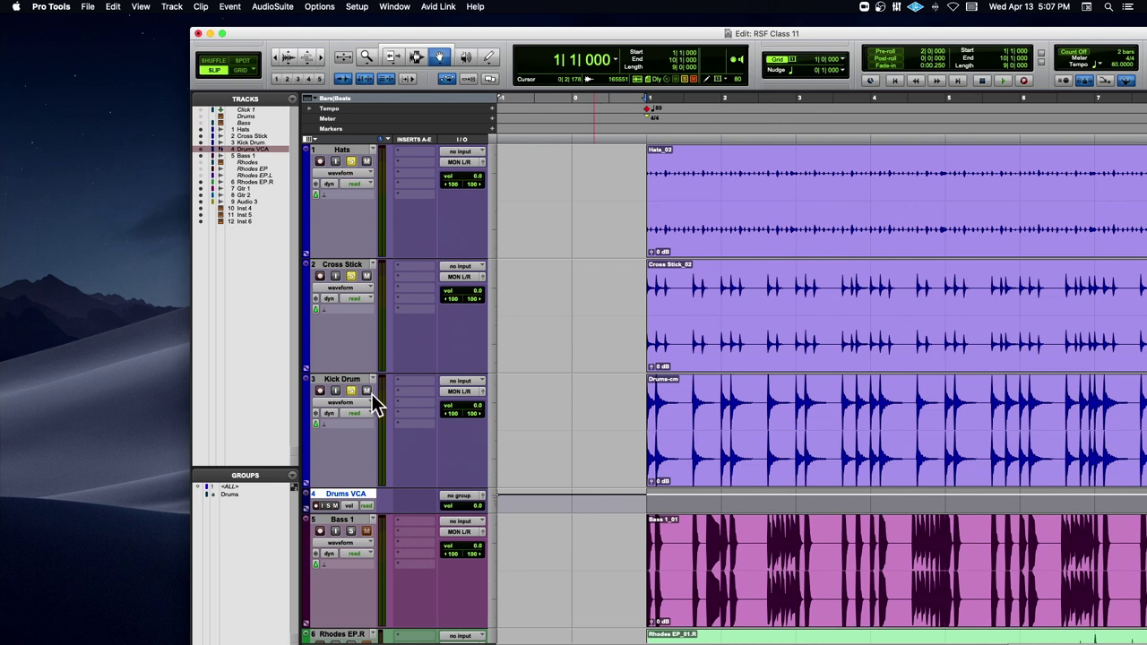
{"action": "left_click_drag", "start_coordinate": [338, 514], "coordinate": [339, 587]}
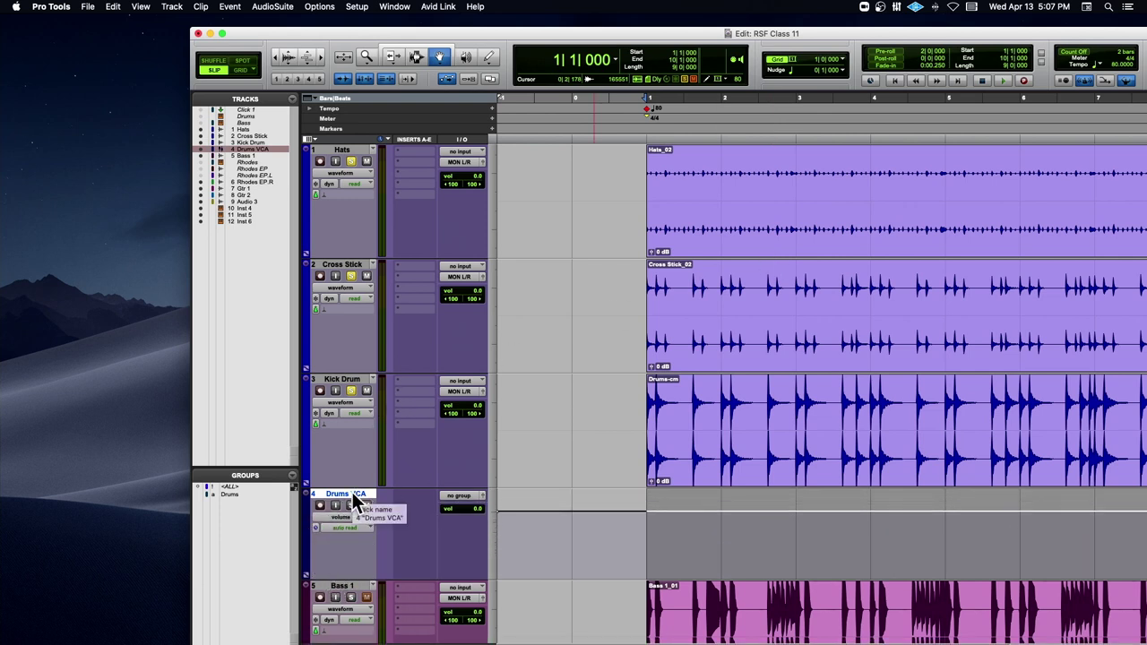
{"action": "double_click", "coordinate": [479, 33]}
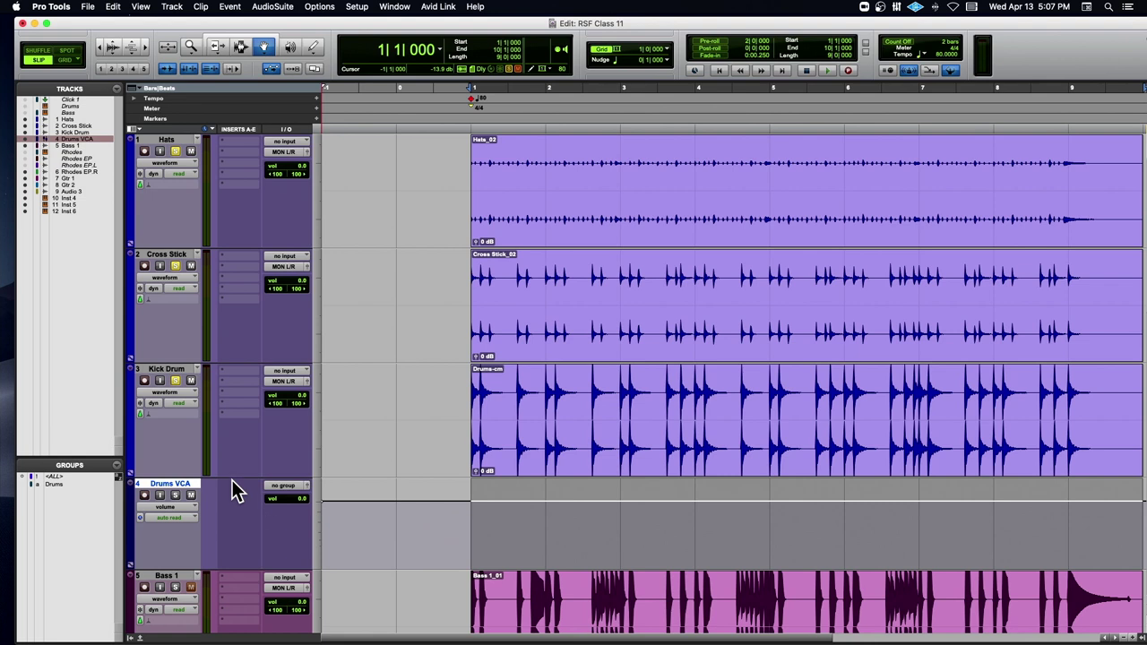
Unsolo the drum tracks and assign the Drums VCA track to the Drums group
{"action": "left_click", "coordinate": [175, 379]}
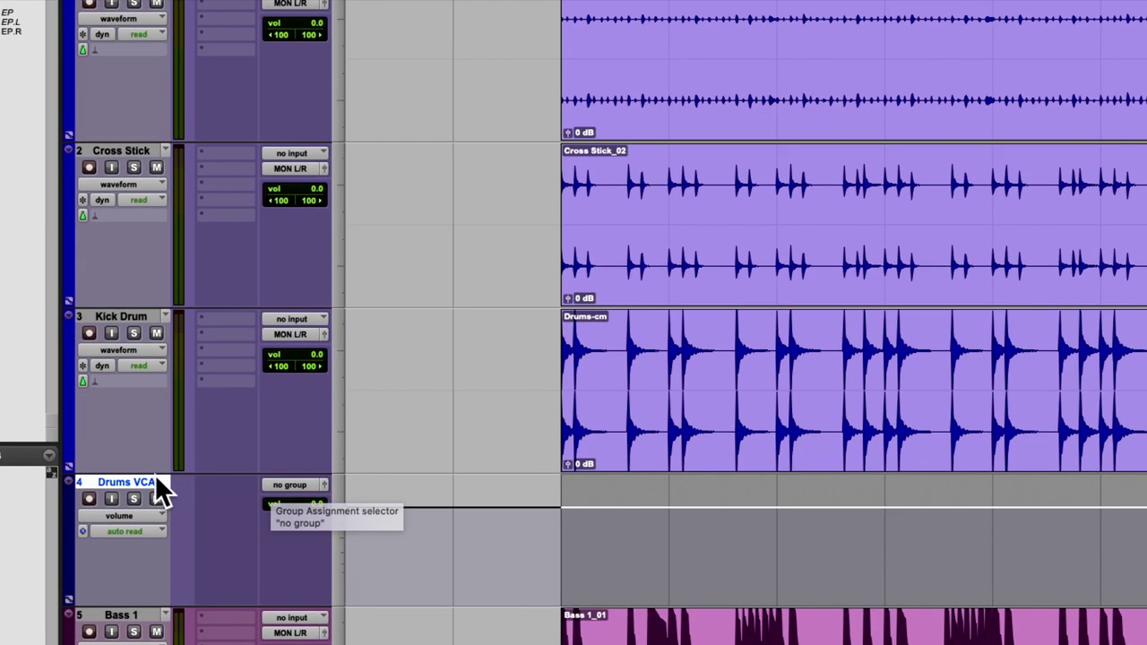
{"action": "left_click", "coordinate": [183, 484]}
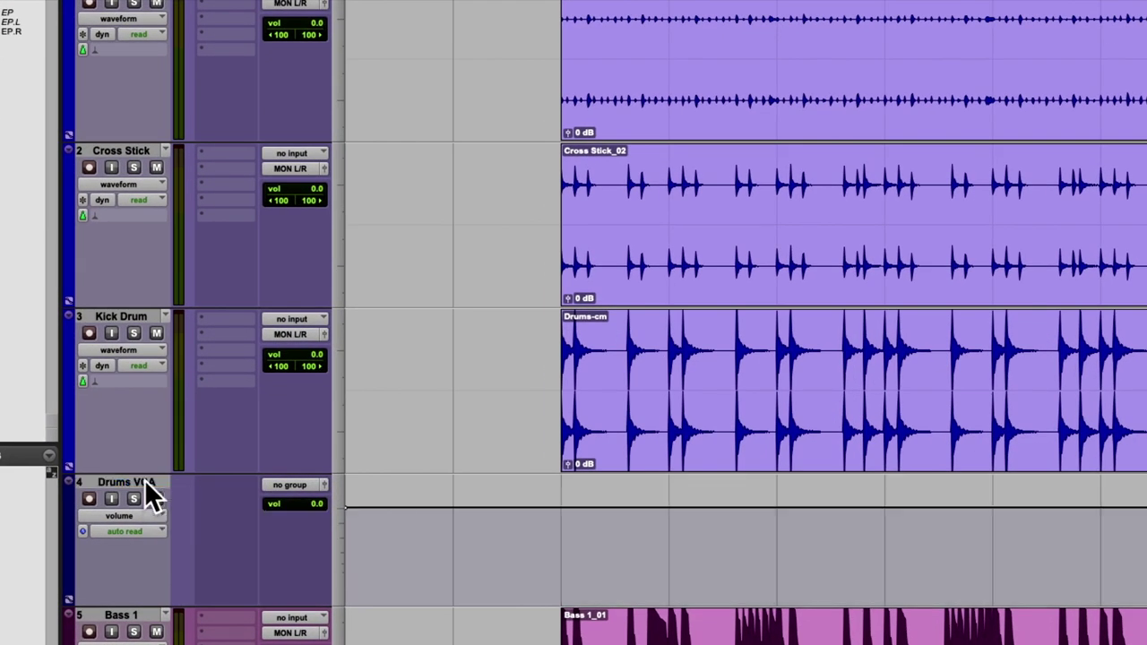
{"action": "left_click", "coordinate": [290, 485]}
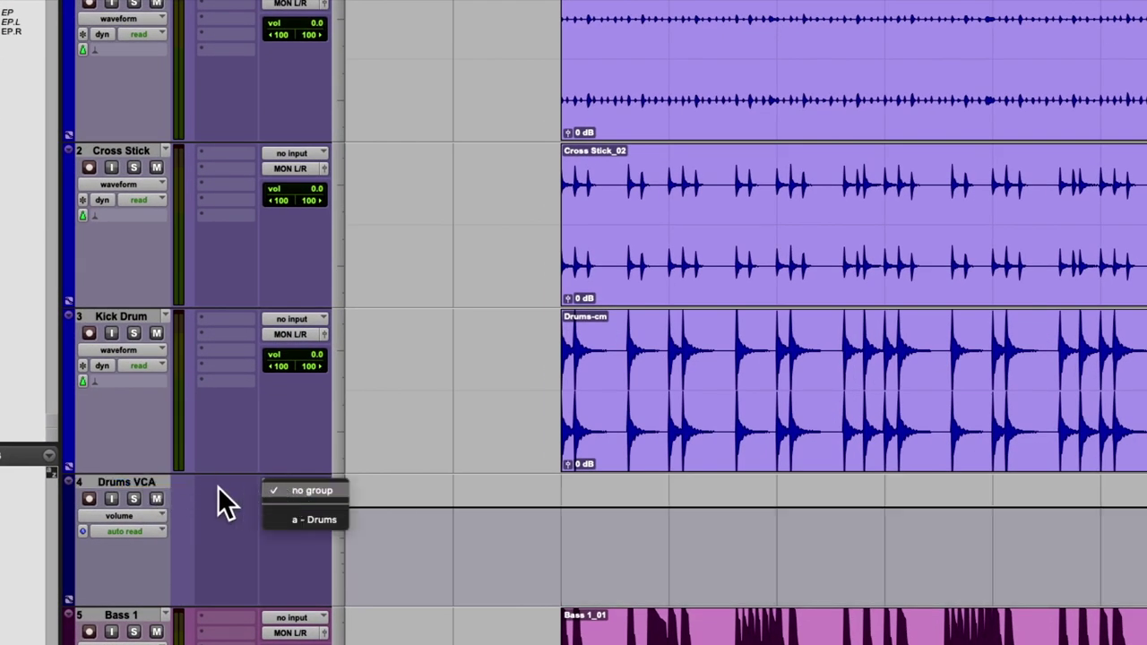
{"action": "left_click", "coordinate": [287, 520]}
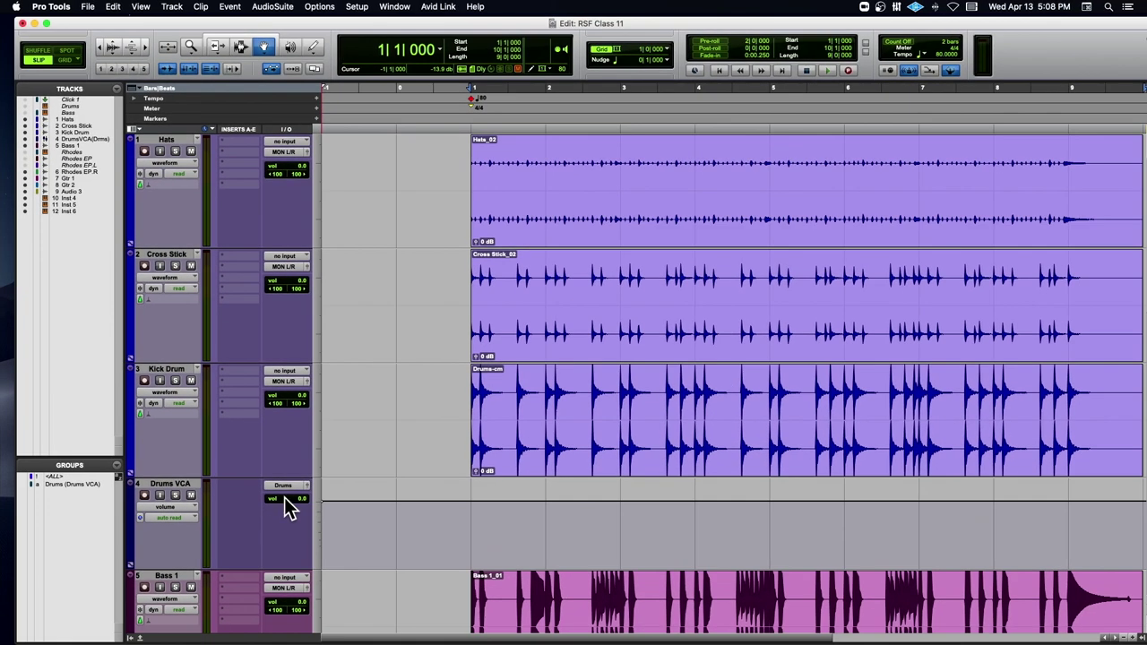
Play briefly from about 0|4|409, solo the Drums VCA track and play the same passage again
{"action": "left_click", "coordinate": [463, 132]}
{"action": "key", "text": "space"}
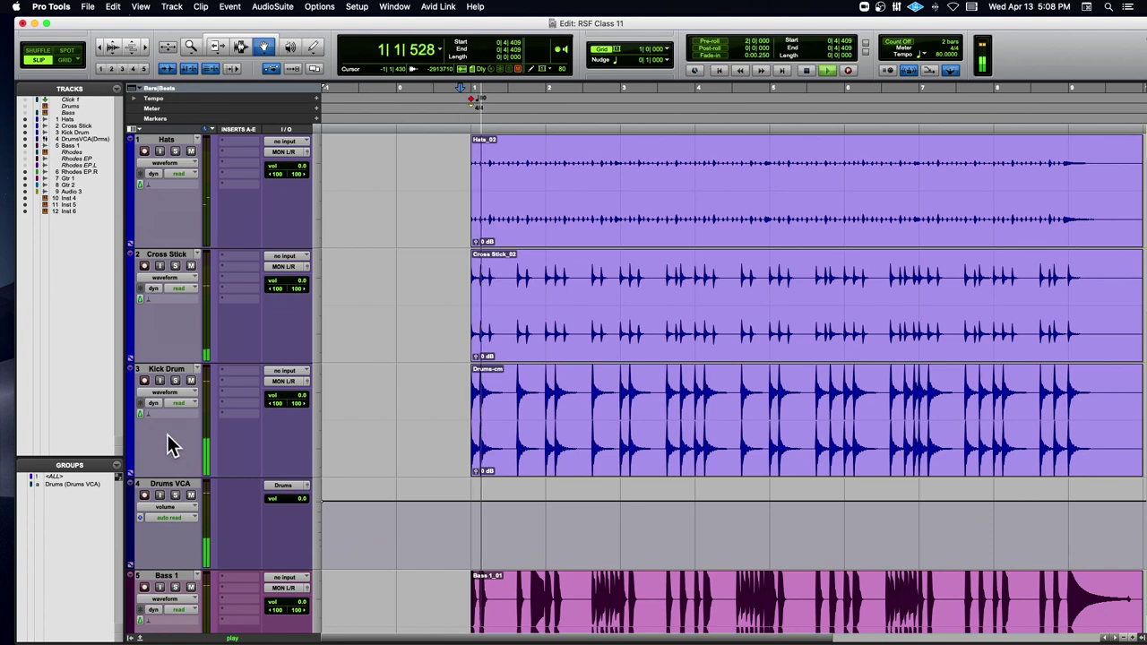
{"action": "key", "text": "space"}
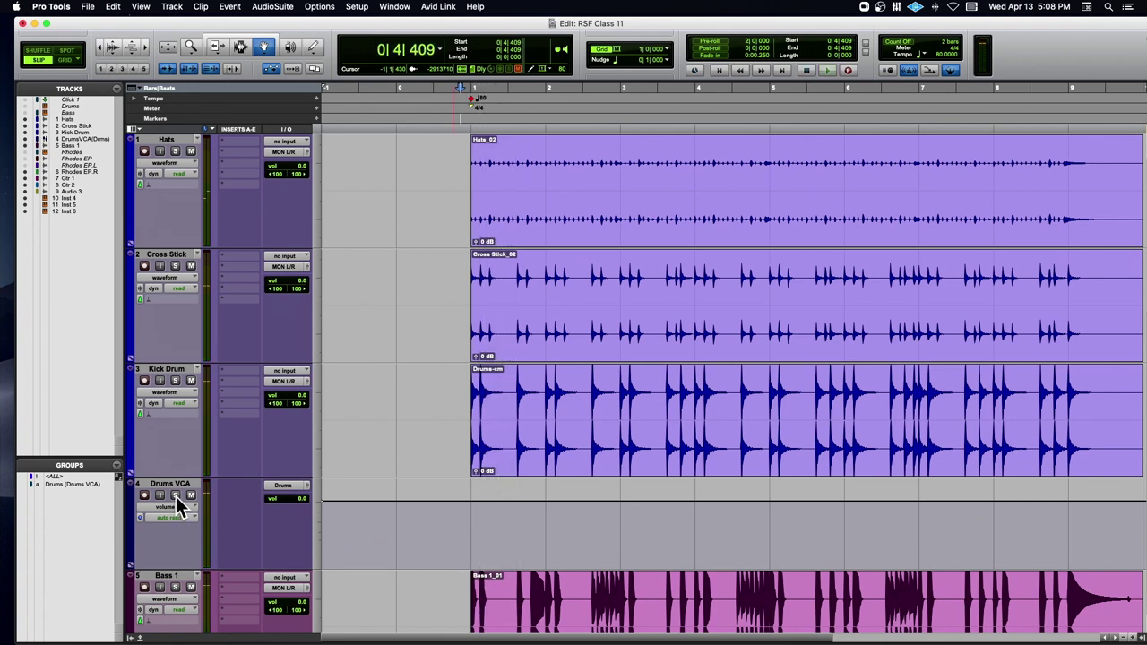
{"action": "left_click", "coordinate": [175, 495]}
{"action": "key", "text": "space"}
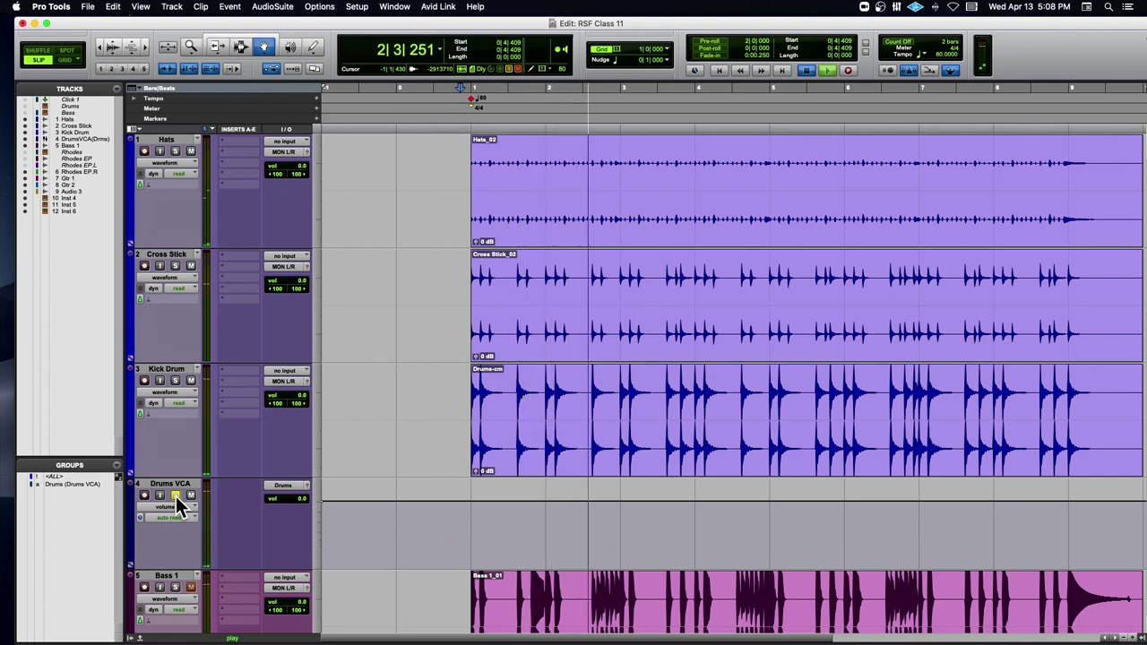
{"action": "key", "text": "space"}
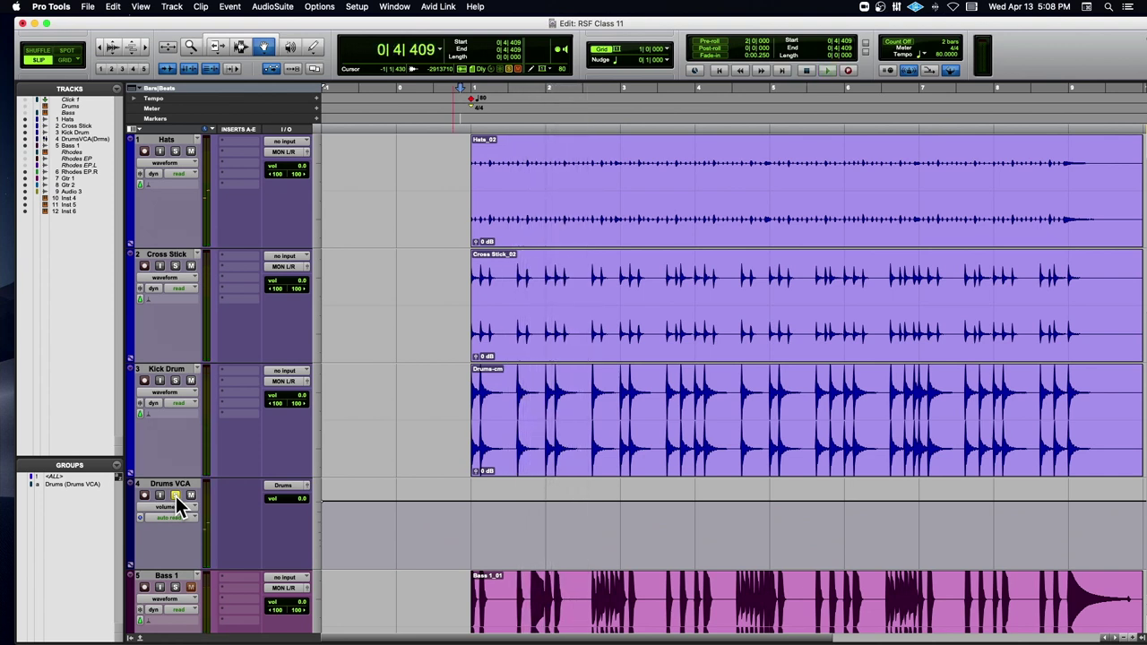
Show the Mix window and enlarge it until all twelve channel strips fit
{"action": "key", "text": "super+equal"}
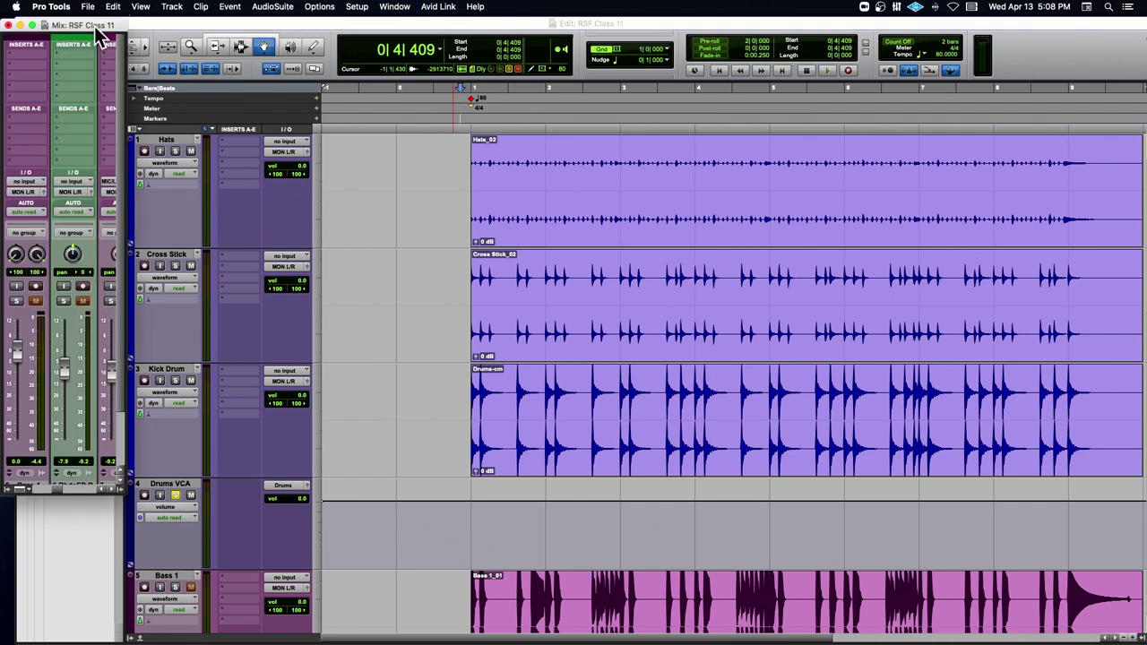
{"action": "left_click_drag", "start_coordinate": [98, 24], "coordinate": [277, 20]}
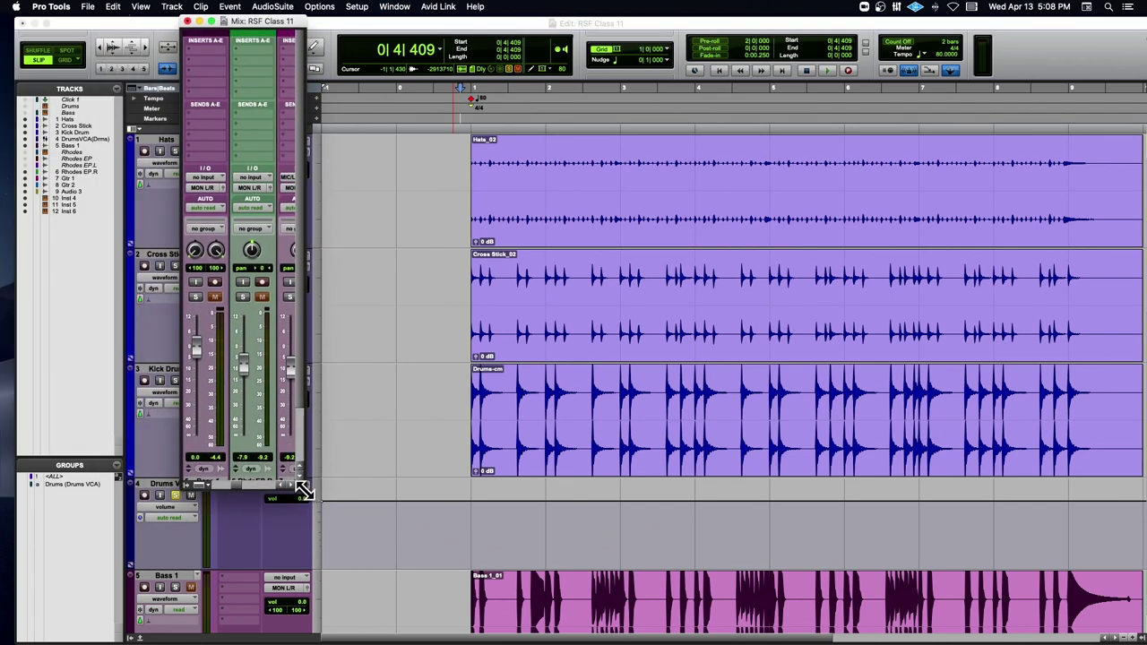
{"action": "left_click_drag", "start_coordinate": [303, 491], "coordinate": [856, 549]}
{"action": "left_click_drag", "start_coordinate": [928, 556], "coordinate": [999, 561]}
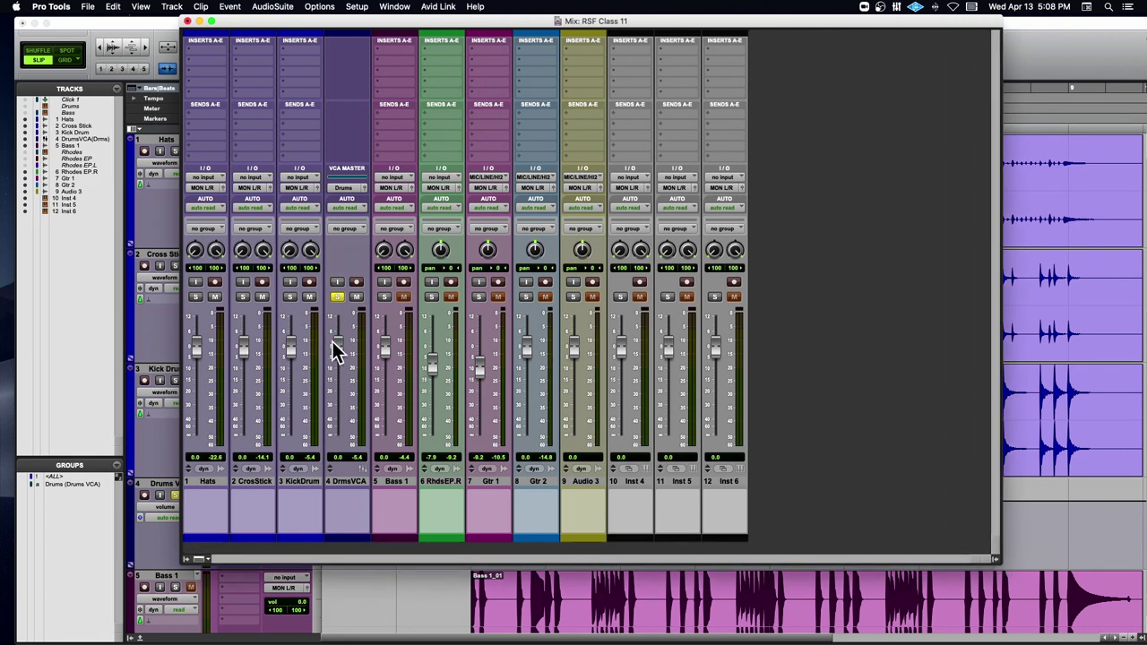
Select the Hats, Cross Stick and Kick Drum channels one after another in the Mix window
{"action": "left_click", "coordinate": [210, 482]}
{"action": "left_click", "coordinate": [258, 481]}
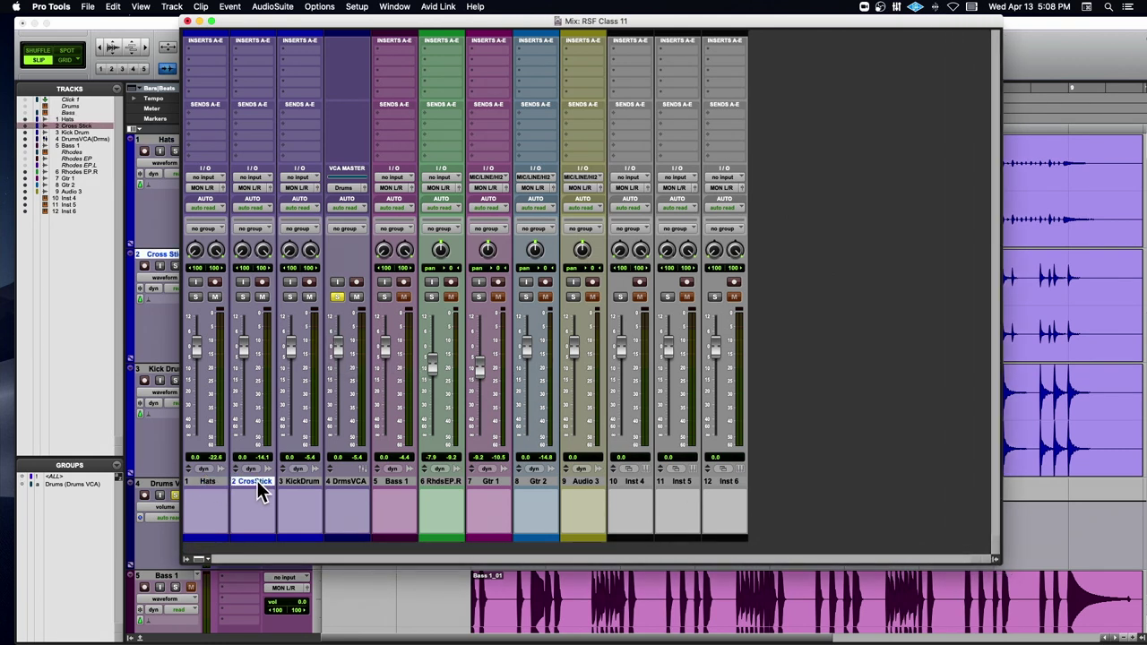
{"action": "left_click", "coordinate": [295, 482]}
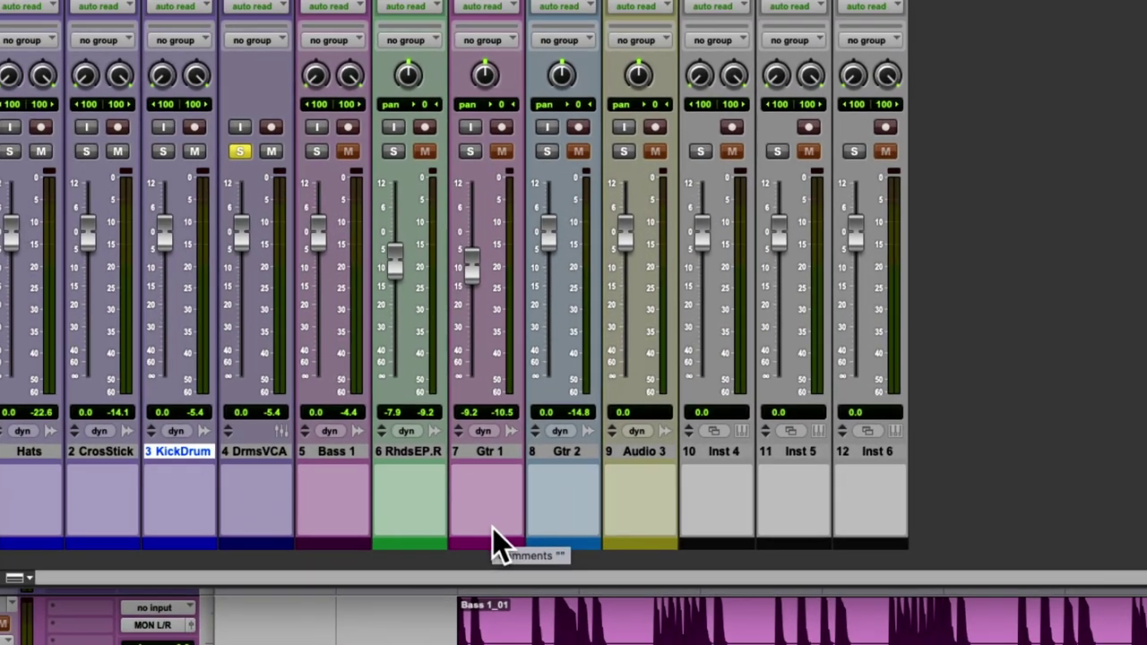
Lower the Drums VCA fader to about -14.5 dB and reset it to 0.0
{"action": "left_click_drag", "start_coordinate": [342, 15], "coordinate": [479, 64]}
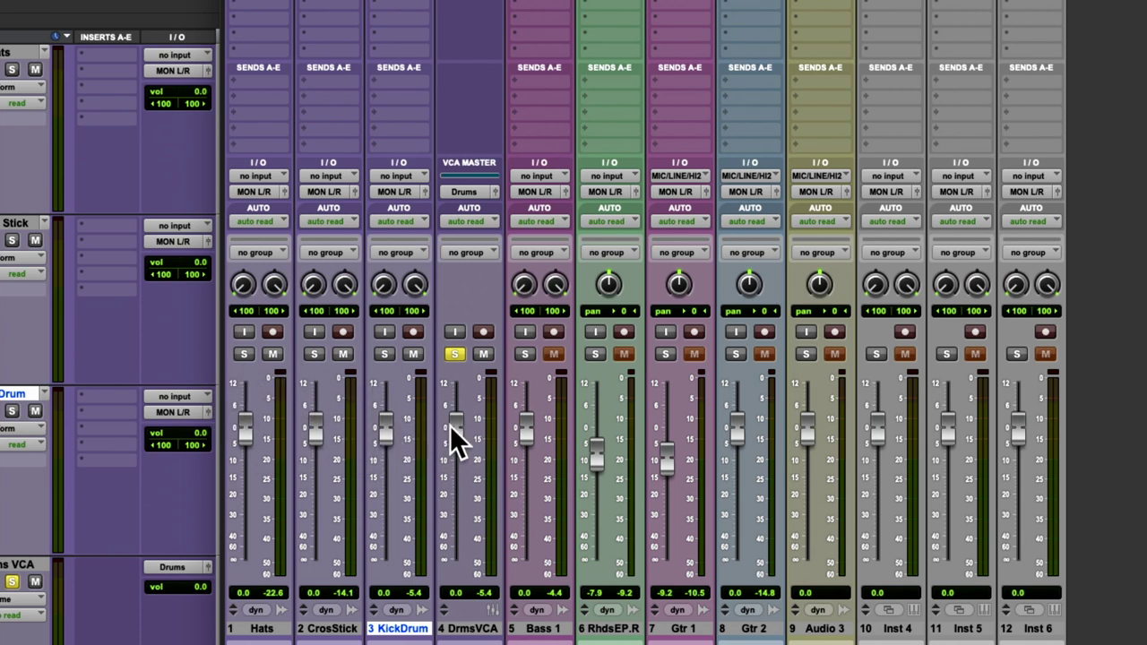
{"action": "left_click_drag", "start_coordinate": [450, 424], "coordinate": [455, 473]}
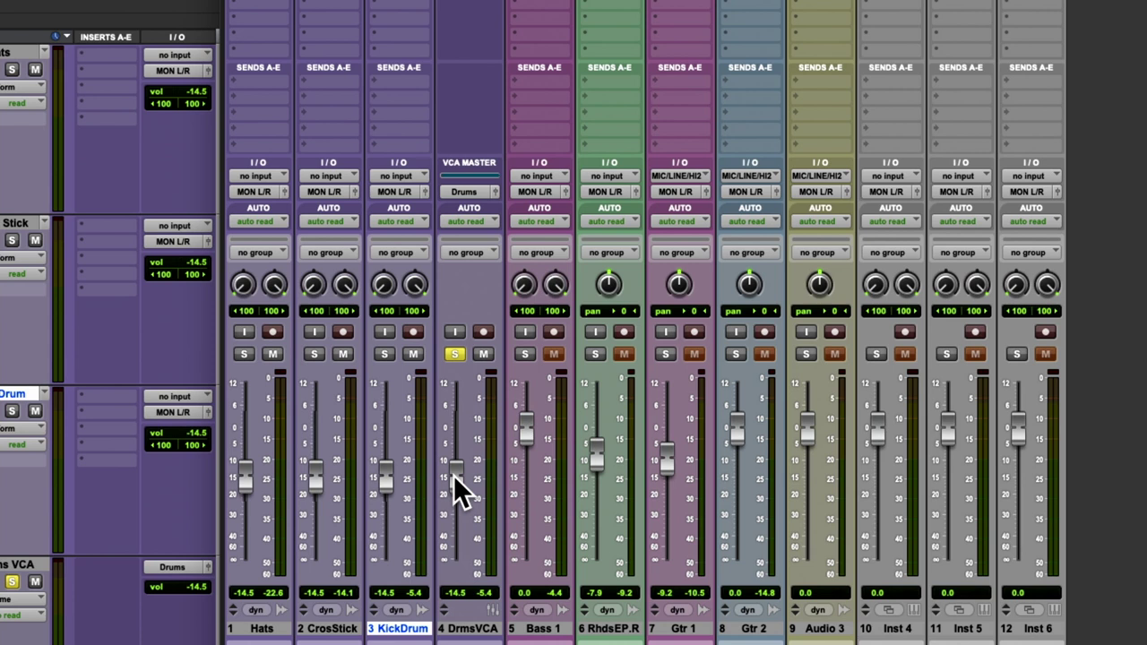
{"action": "left_click", "coordinate": [454, 475], "text": "alt"}
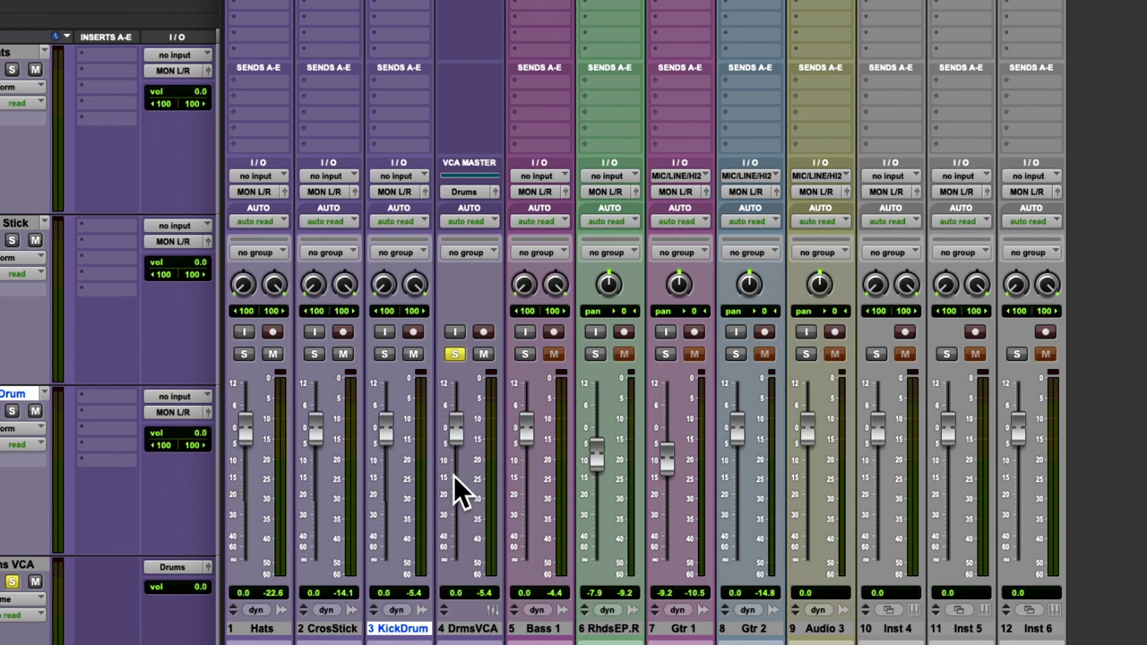
Lower Cross Stick to about -5.7 dB, move the Drums VCA to -7.5 and back to -0.4, reset Cross Stick to 0.0 and close the mixer
{"action": "left_click_drag", "start_coordinate": [316, 425], "coordinate": [316, 444]}
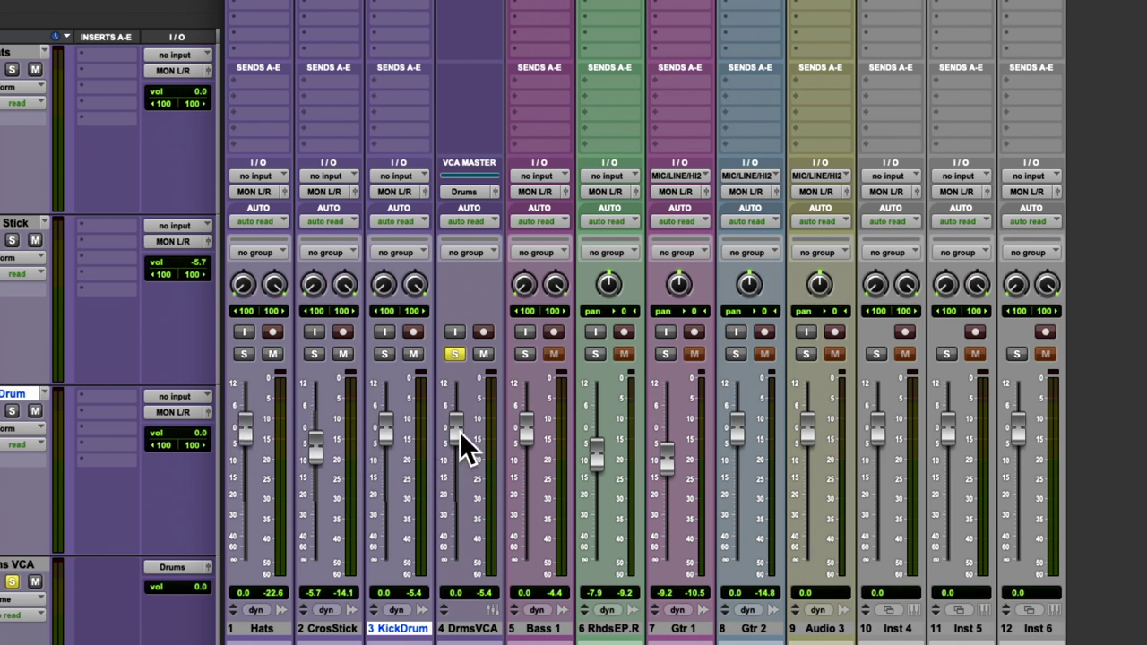
{"action": "left_click_drag", "start_coordinate": [461, 430], "coordinate": [461, 456]}
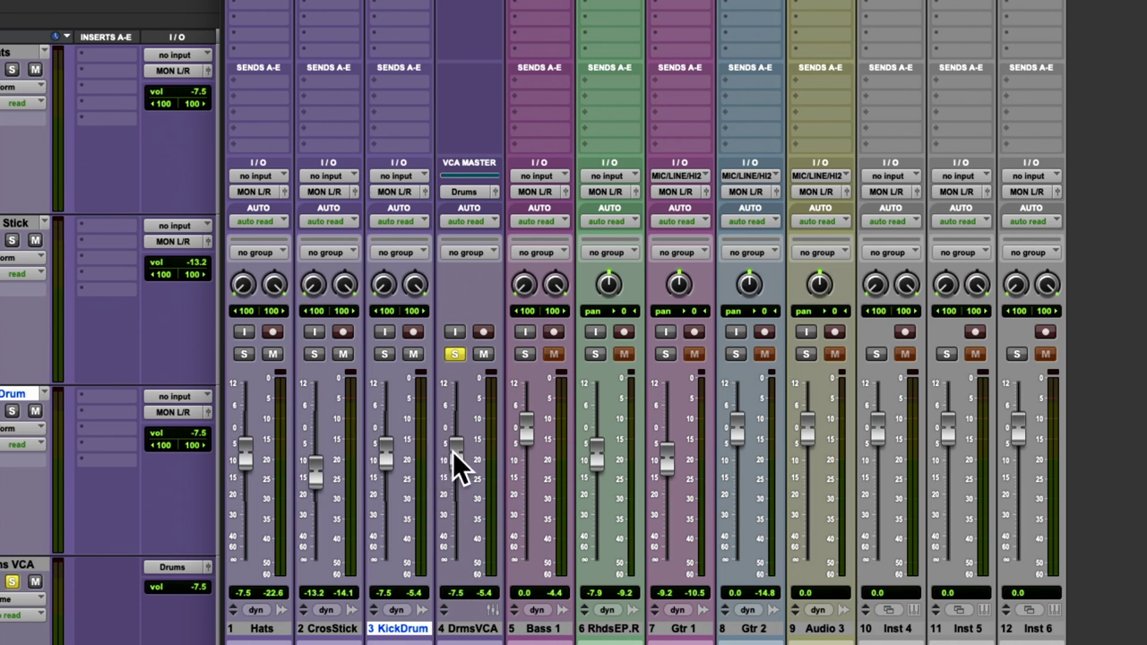
{"action": "left_click_drag", "start_coordinate": [455, 449], "coordinate": [457, 426]}
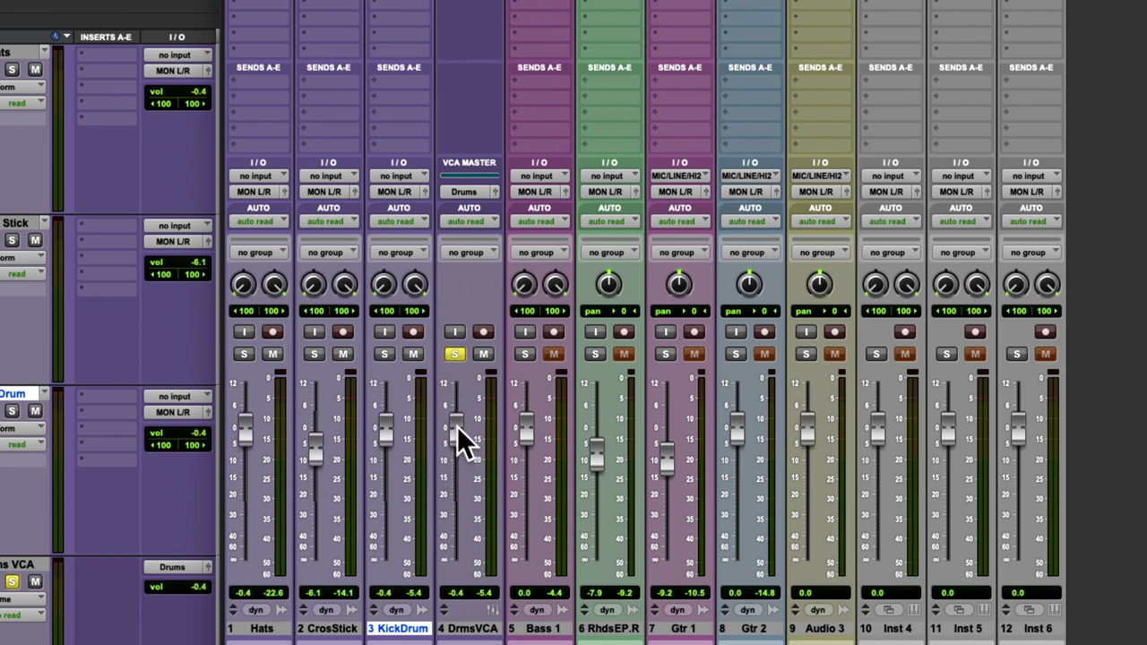
{"action": "left_click", "coordinate": [315, 451], "text": "alt"}
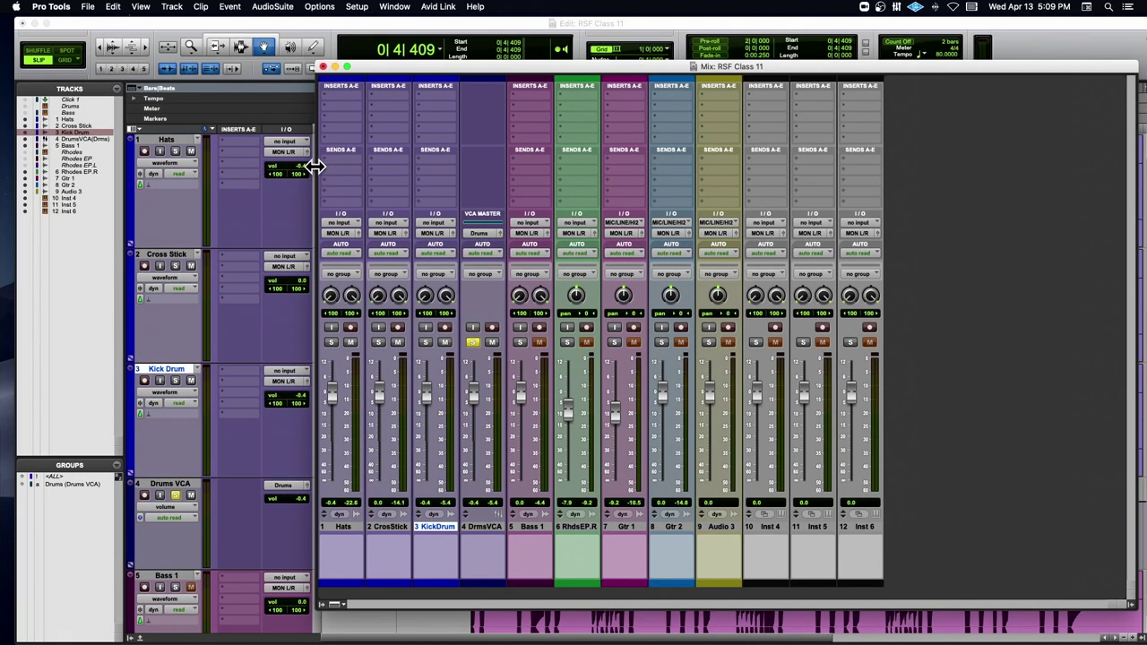
{"action": "left_click", "coordinate": [324, 67]}
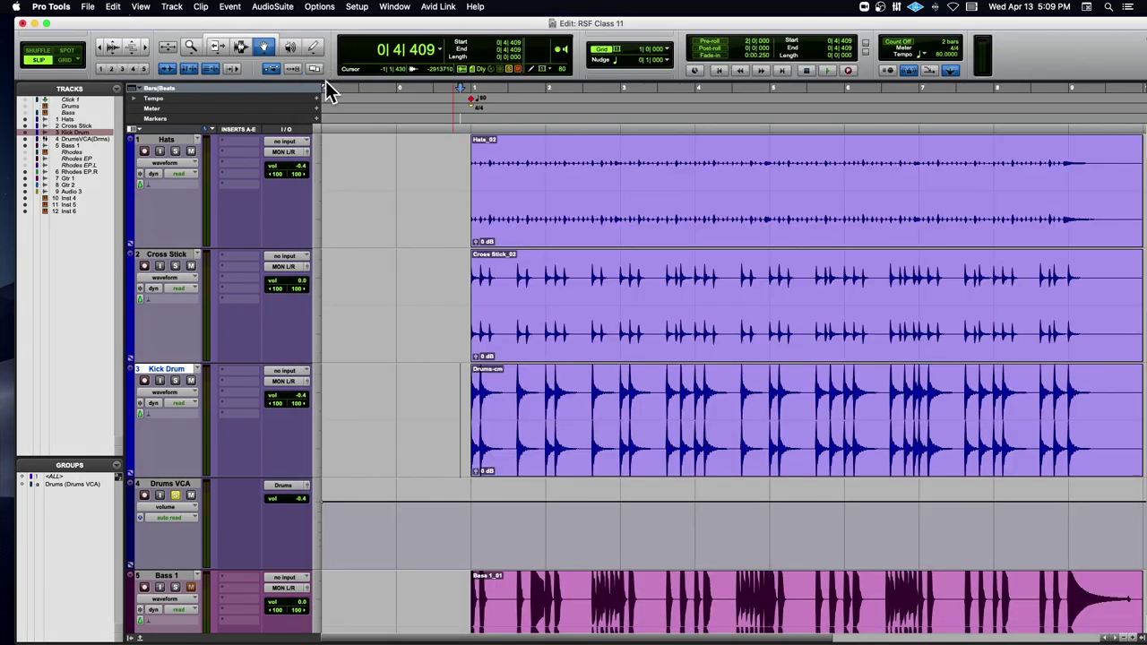
Play the drums from about 0|4|685, solo Hats and Cross Stick during playback, and stop
{"action": "left_click", "coordinate": [467, 123]}
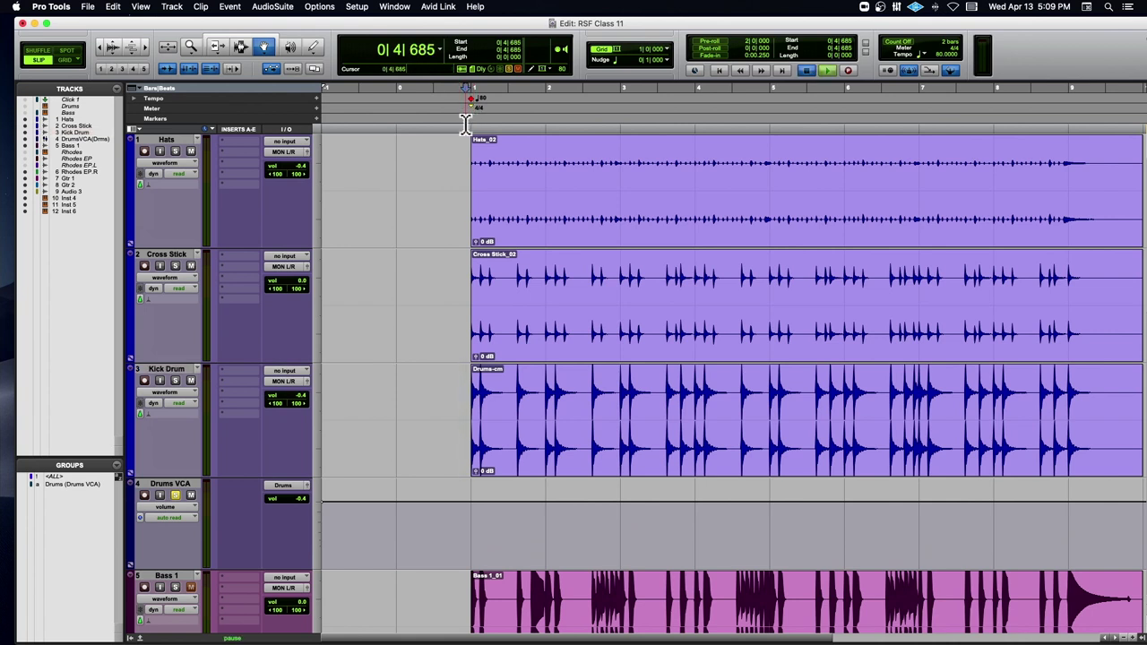
{"action": "key", "text": "space"}
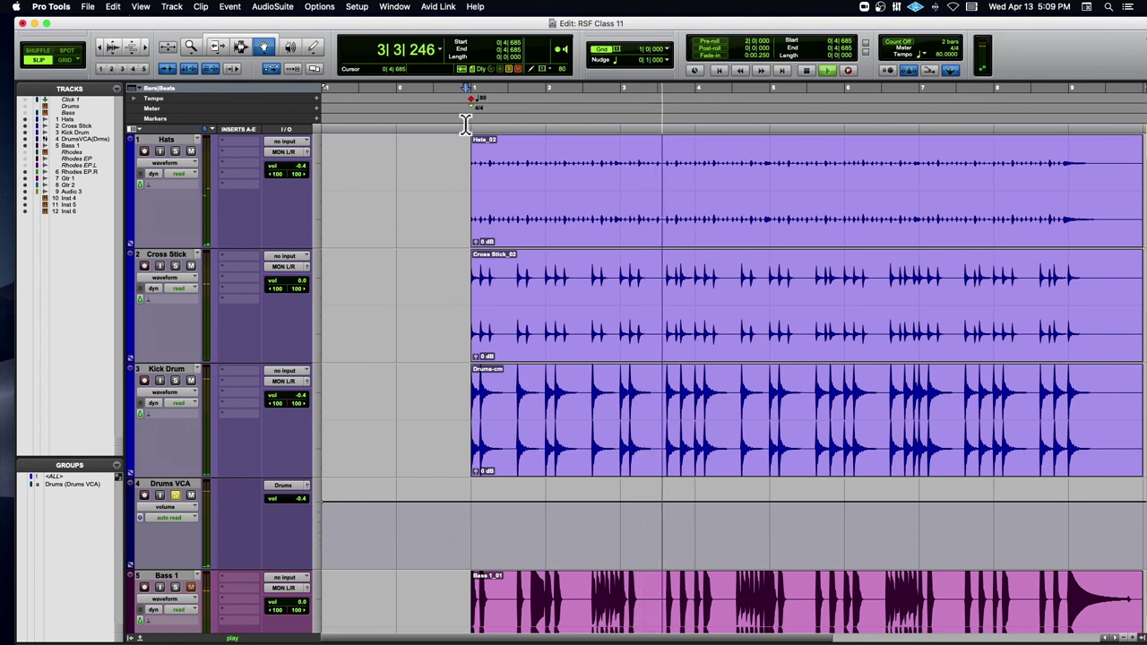
{"action": "left_click", "coordinate": [179, 153]}
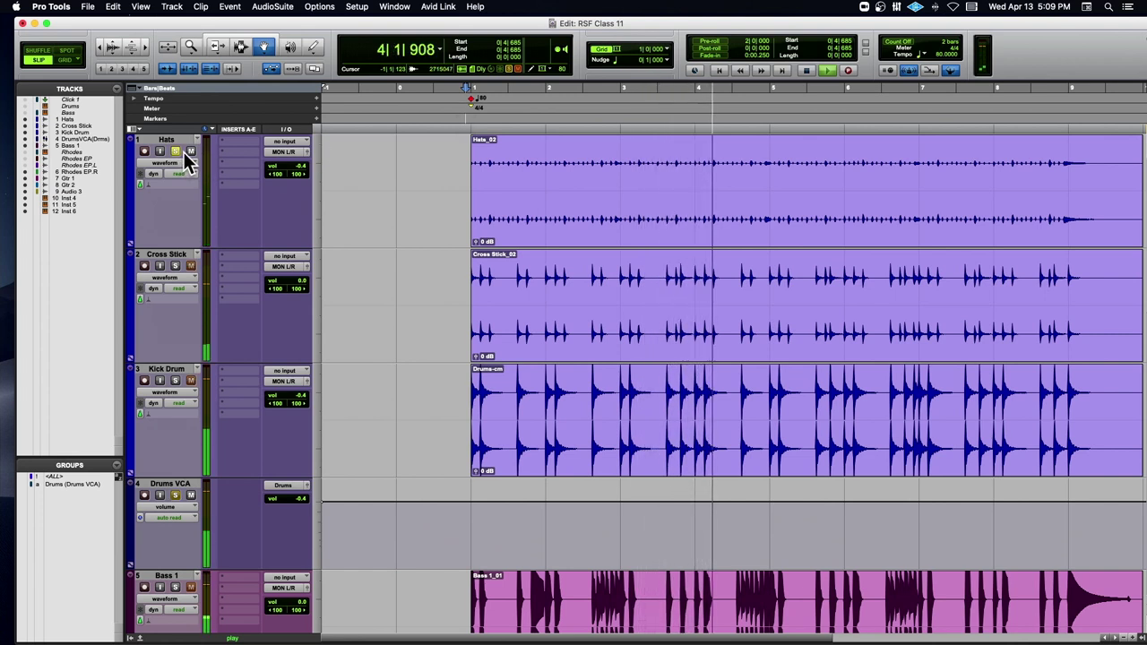
{"action": "left_click", "coordinate": [174, 265]}
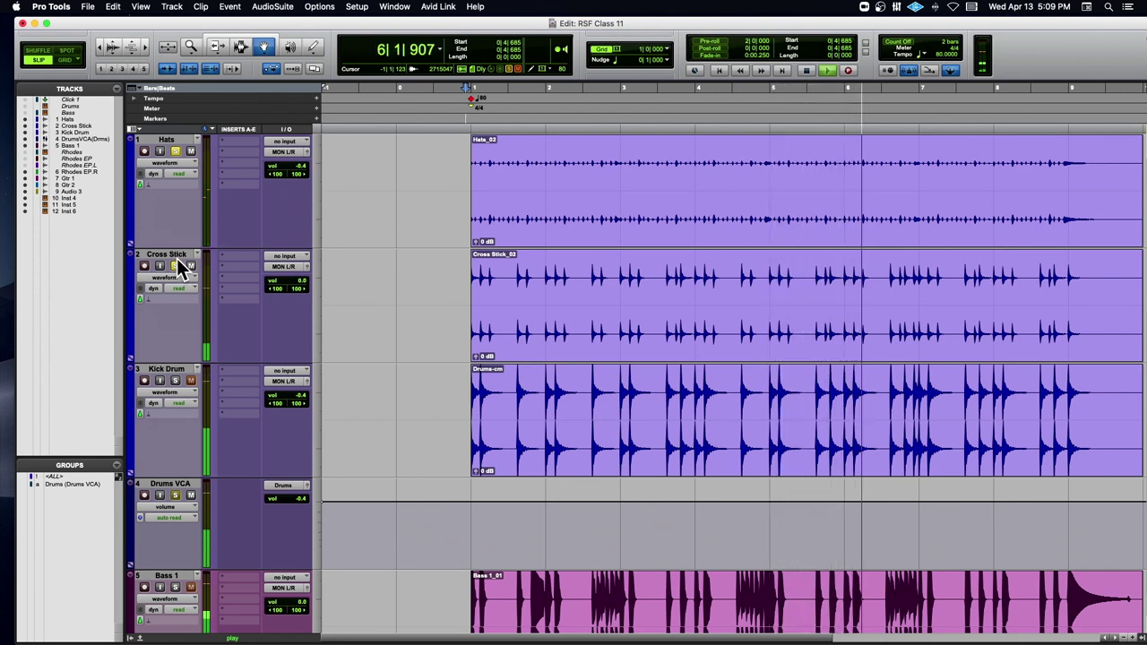
{"action": "key", "text": "space"}
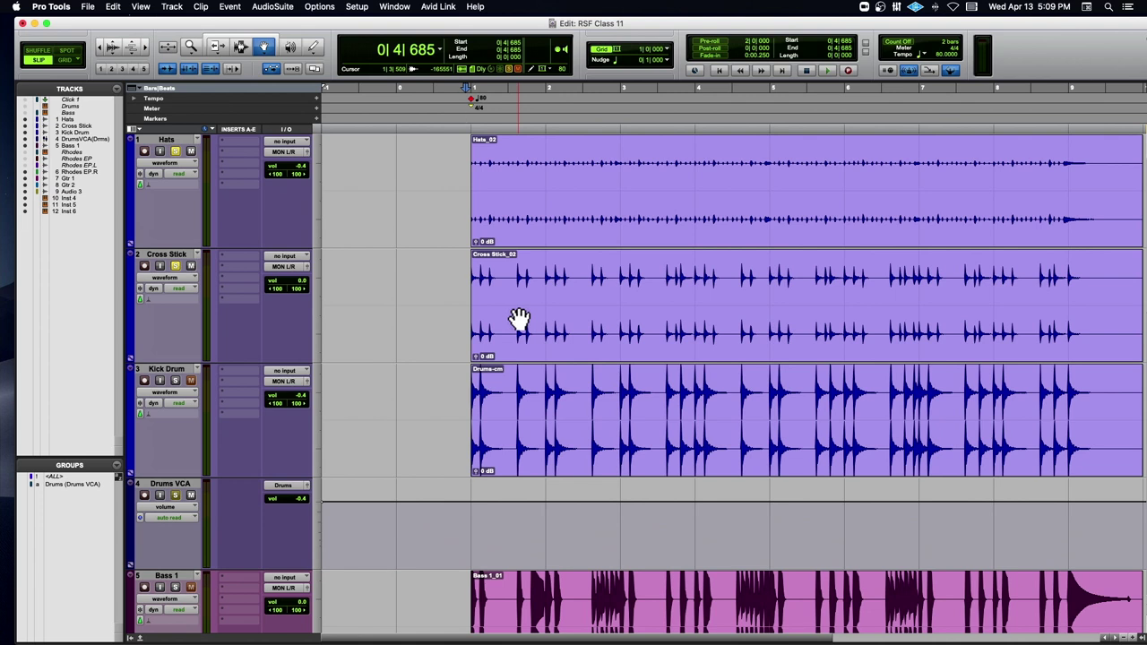
Play short passes of the drums from just before bar 1, solo the Cross Stick track and audition it from 0|4|900
{"action": "key", "text": "space"}
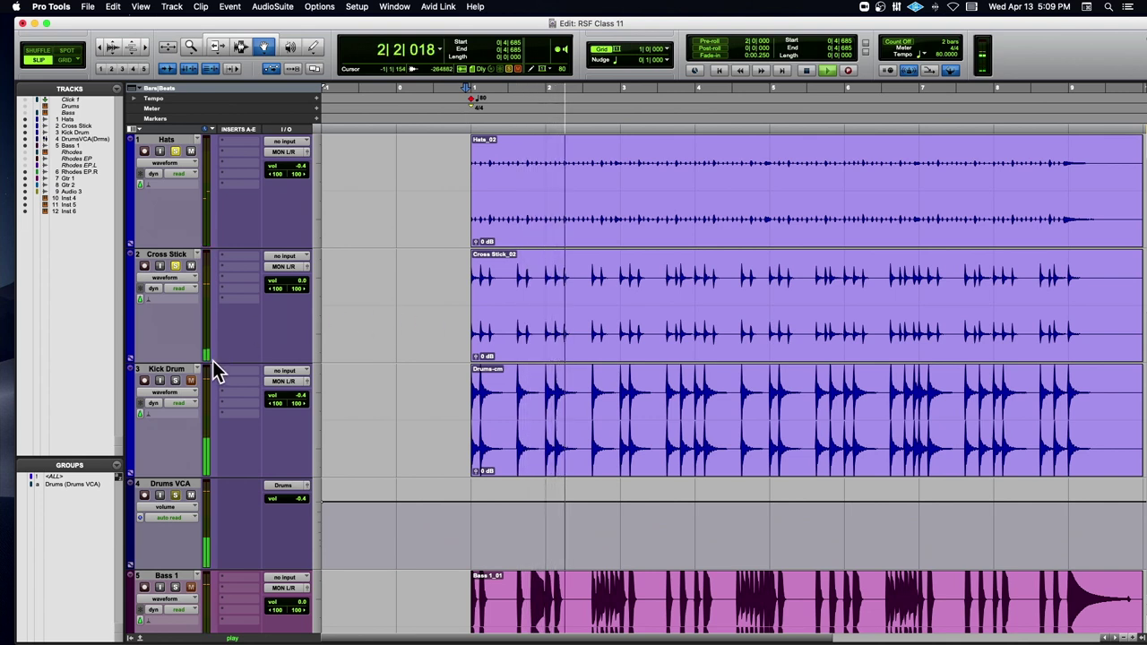
{"action": "key", "text": "space"}
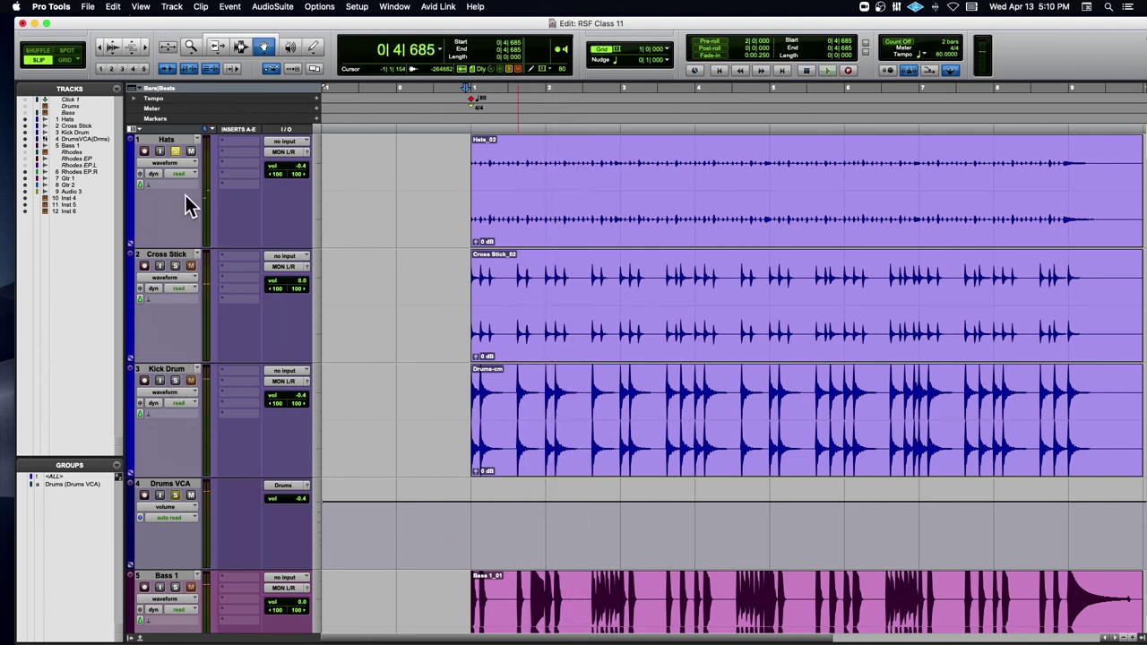
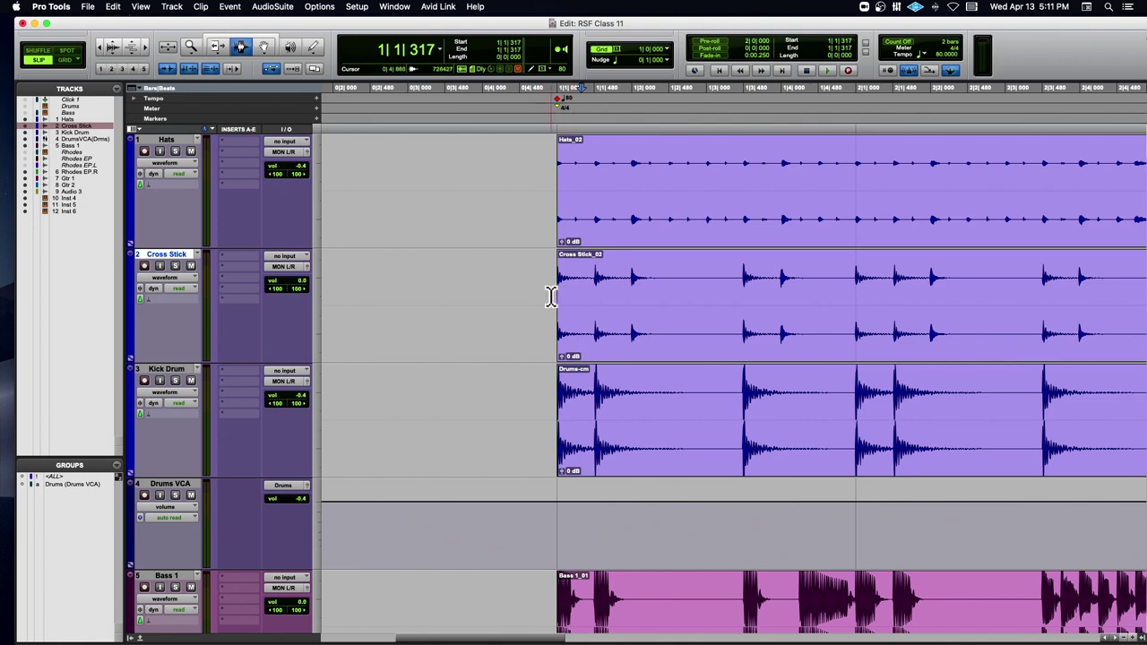
{"action": "key", "text": "space"}
{"action": "key", "text": "space"}
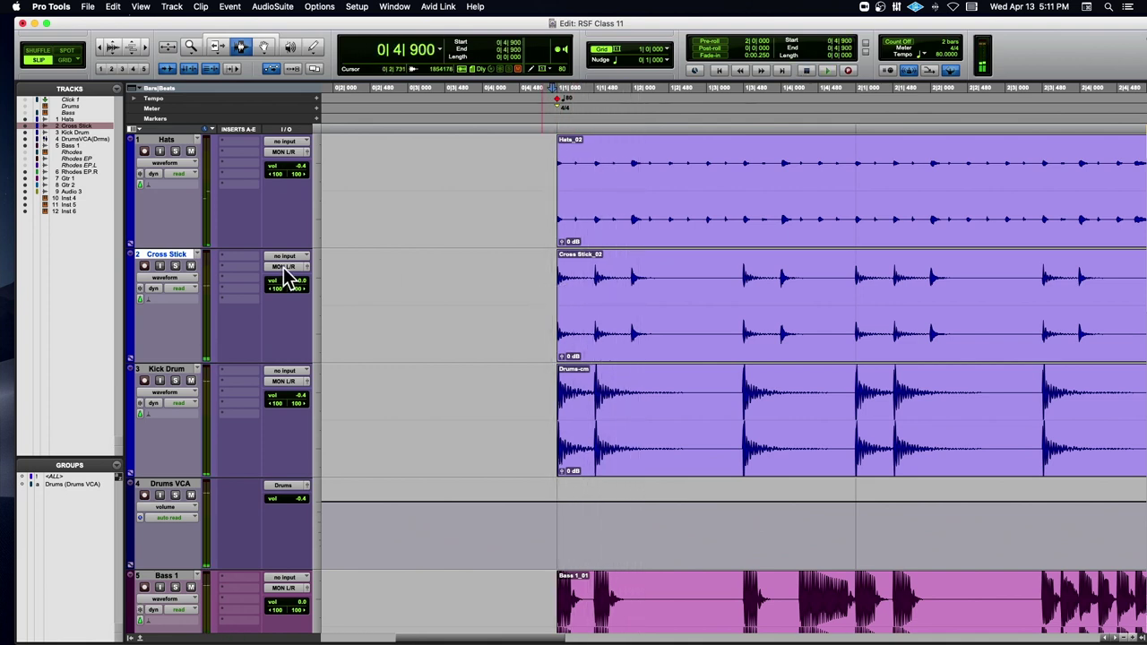
{"action": "left_click", "coordinate": [176, 266]}
{"action": "key", "text": "space"}
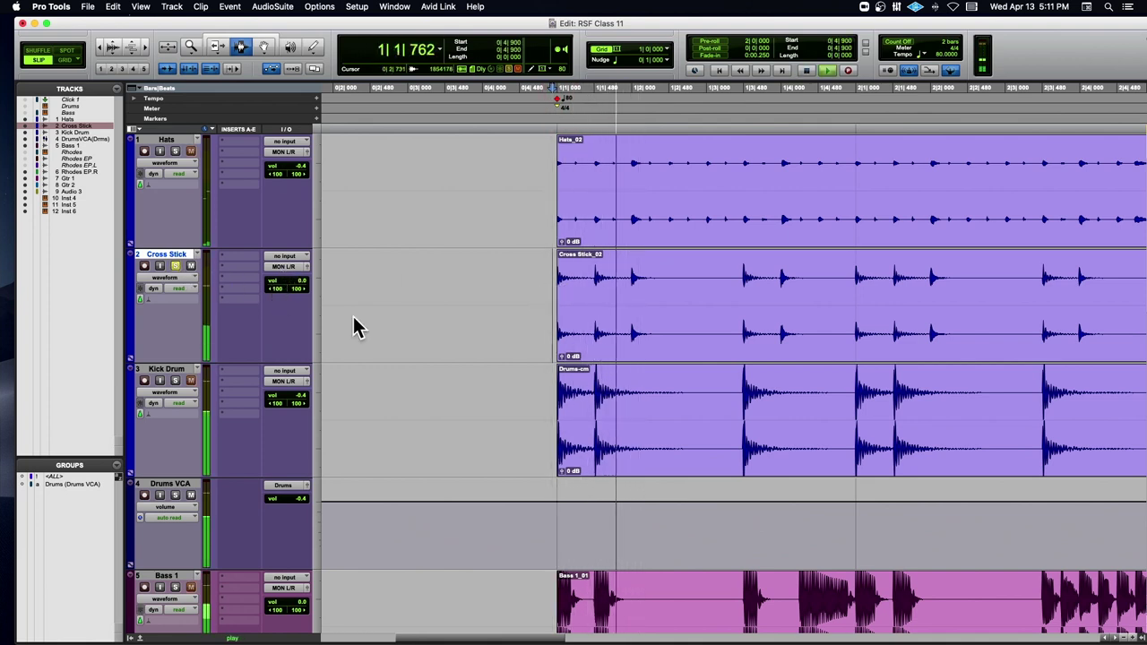
{"action": "key", "text": "space"}
Delete the kick hits from the Cross Stick clip between 0|4|870 and 1|1|924, from 1|3|287 to just before 1|4, and between 1|4|786 and 2|1|925
{"action": "left_click_drag", "start_coordinate": [629, 333], "coordinate": [549, 332]}
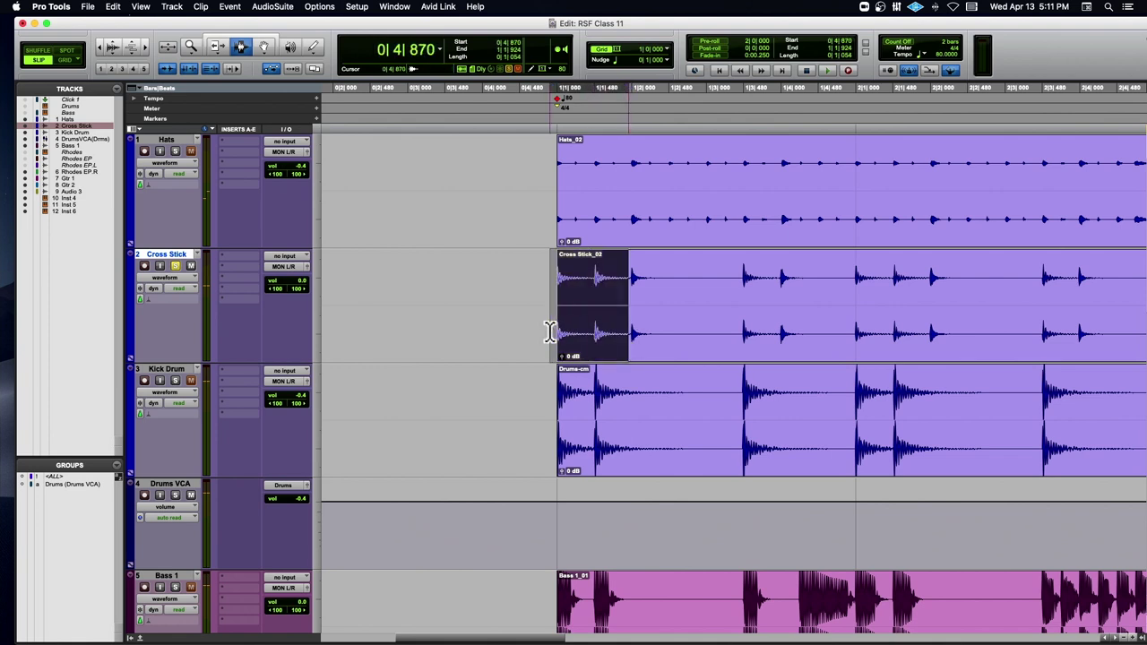
{"action": "key", "text": "Delete"}
{"action": "left_click_drag", "start_coordinate": [728, 318], "coordinate": [776, 331]}
{"action": "key", "text": "Delete"}
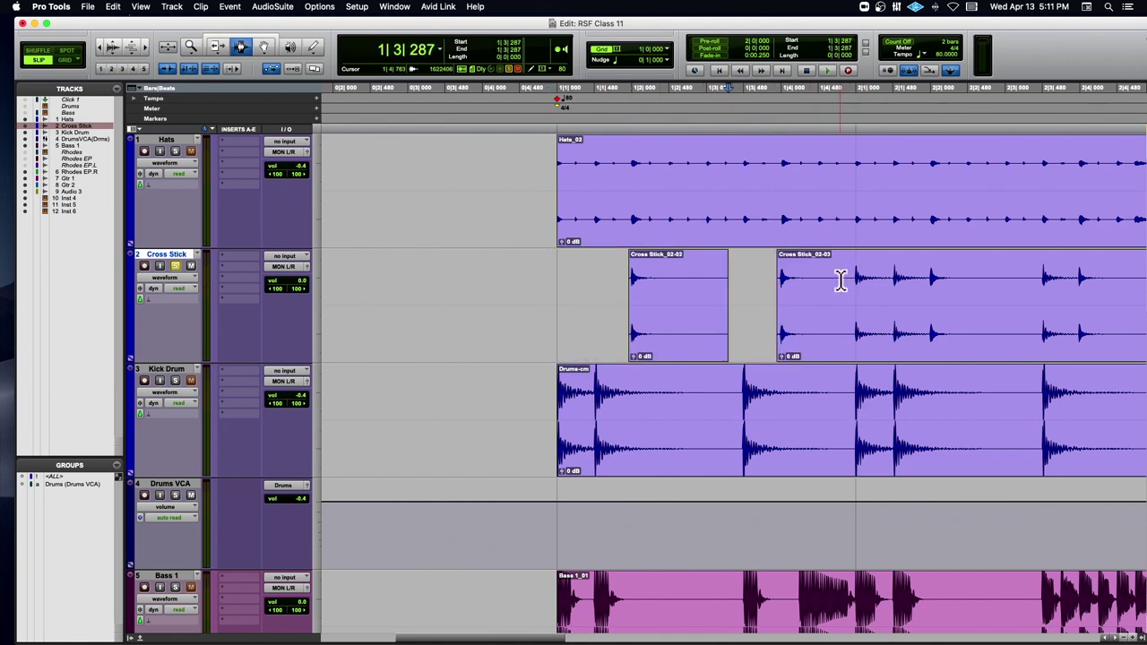
{"action": "left_click_drag", "start_coordinate": [840, 280], "coordinate": [929, 308]}
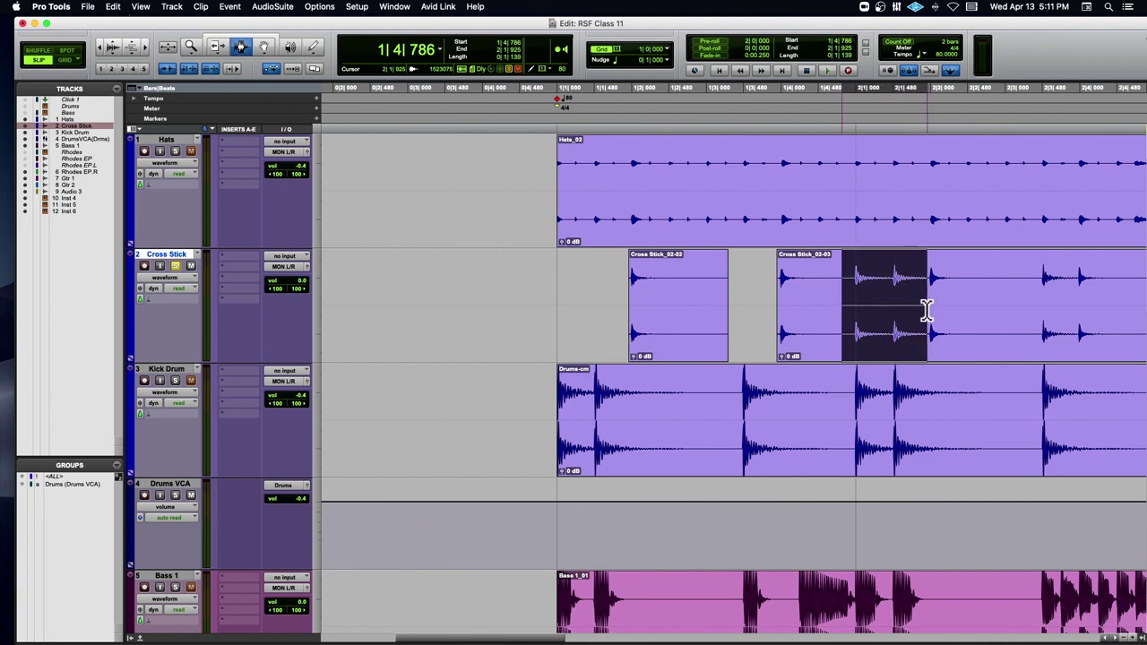
{"action": "key", "text": "Delete"}
Try to delete the section starting at 2|3|334 on Cross Stick together with Kick Drum, and undo the deletion
{"action": "scroll", "coordinate": [734, 331], "scroll_direction": "right", "scroll_amount": 10}
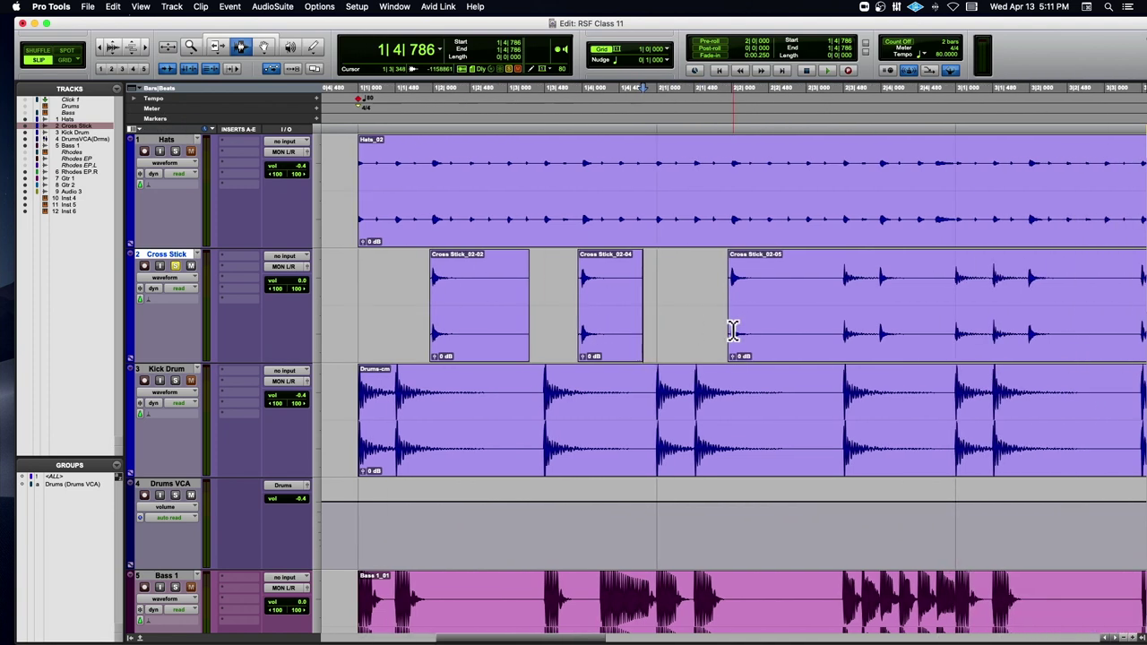
{"action": "left_click", "coordinate": [584, 311]}
{"action": "left_click_drag", "start_coordinate": [583, 311], "coordinate": [625, 320]}
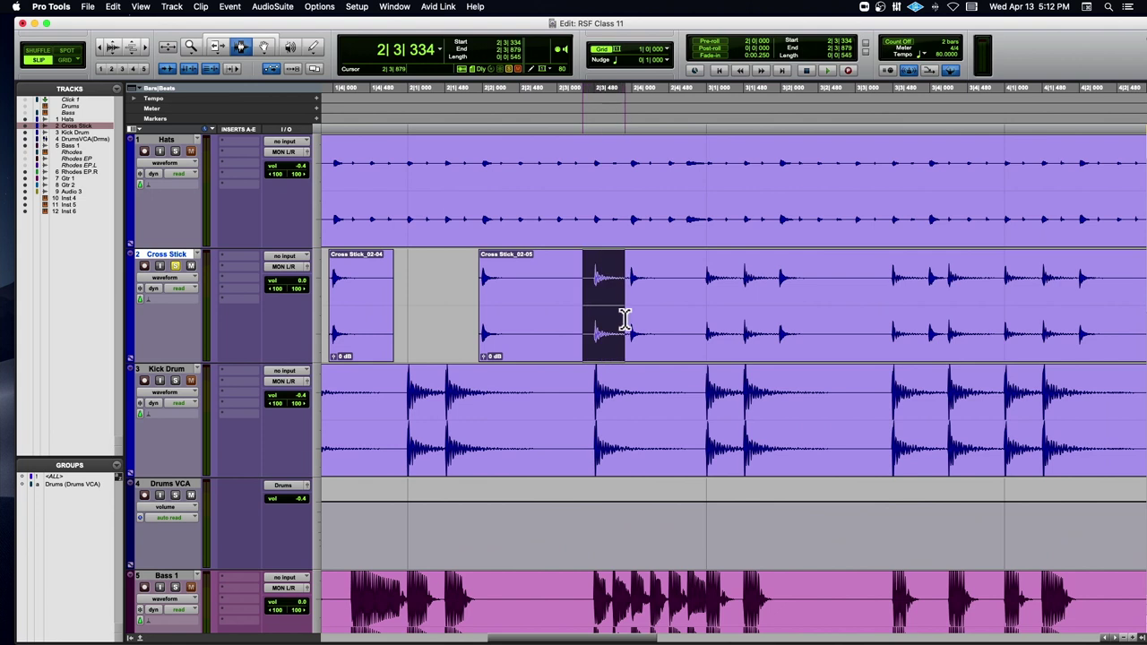
{"action": "scroll", "coordinate": [625, 320], "scroll_direction": "down", "scroll_amount": 3}
{"action": "key", "text": "Delete"}
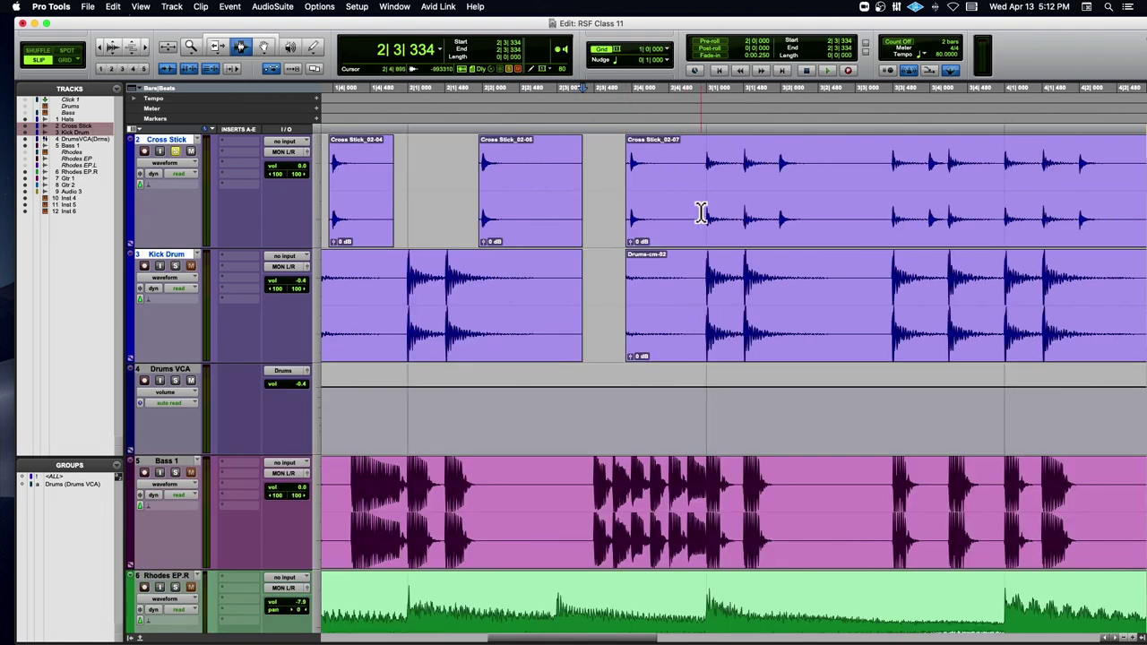
{"action": "key", "text": "super+z"}
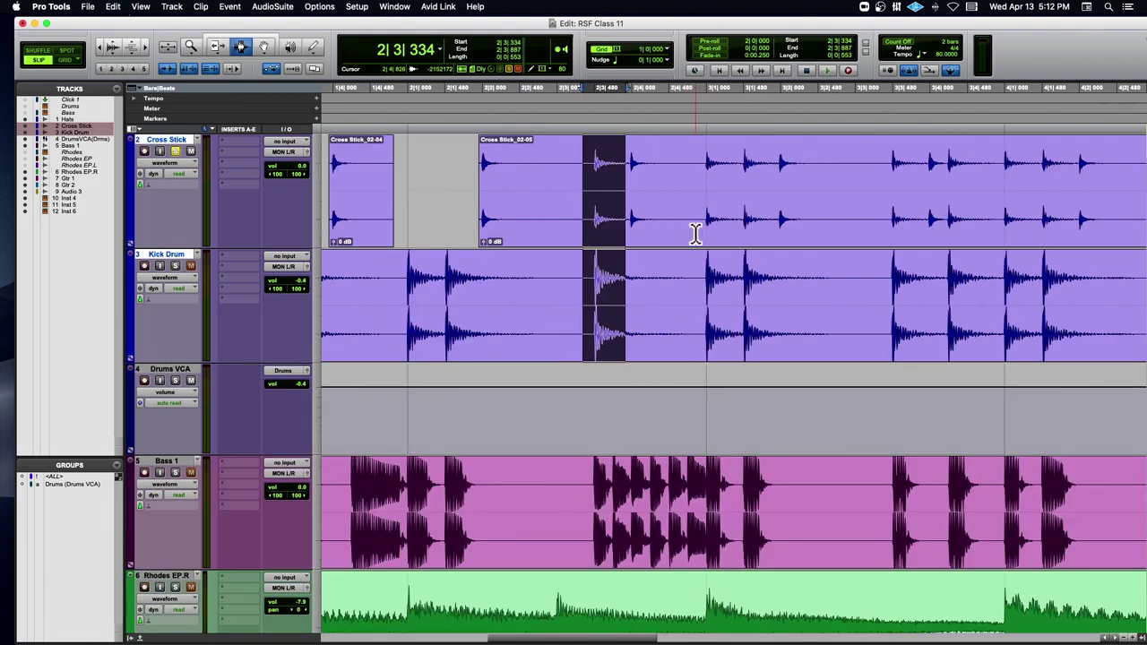
Delete the Cross Stick sections from 2|3|326 to 2|3|864, 2|4|749 to 3|1|857, and 3|3|442 to 3|4|204
{"action": "scroll", "coordinate": [694, 233], "scroll_direction": "up", "scroll_amount": 3}
{"action": "left_click_drag", "start_coordinate": [583, 320], "coordinate": [621, 323]}
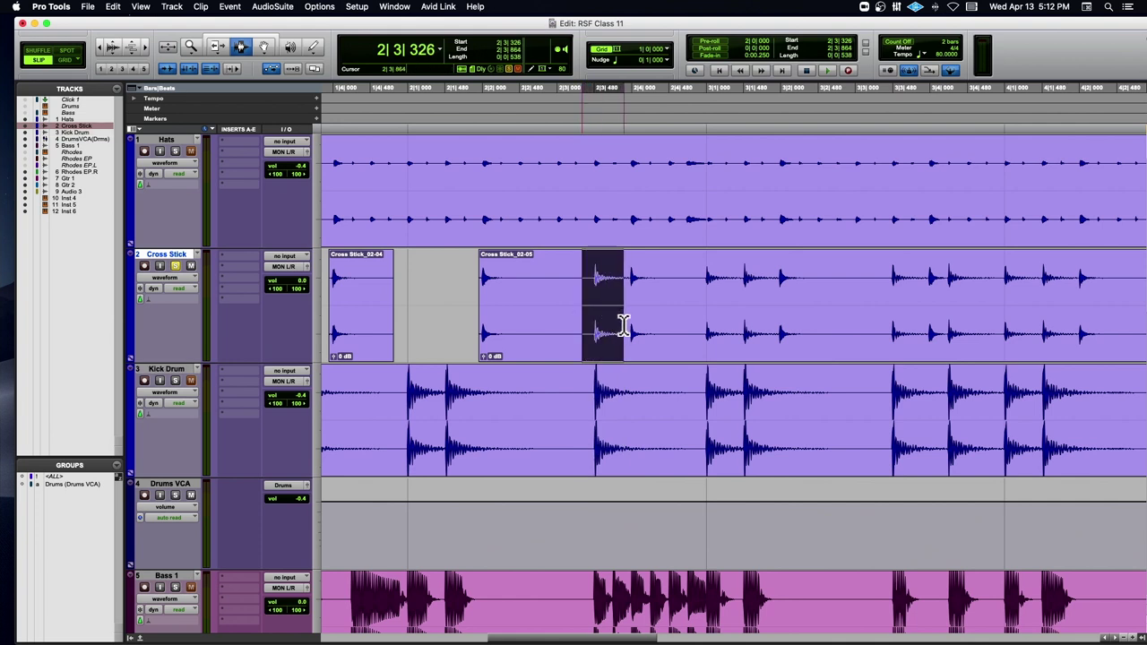
{"action": "key", "text": "Delete"}
{"action": "left_click_drag", "start_coordinate": [690, 311], "coordinate": [773, 312]}
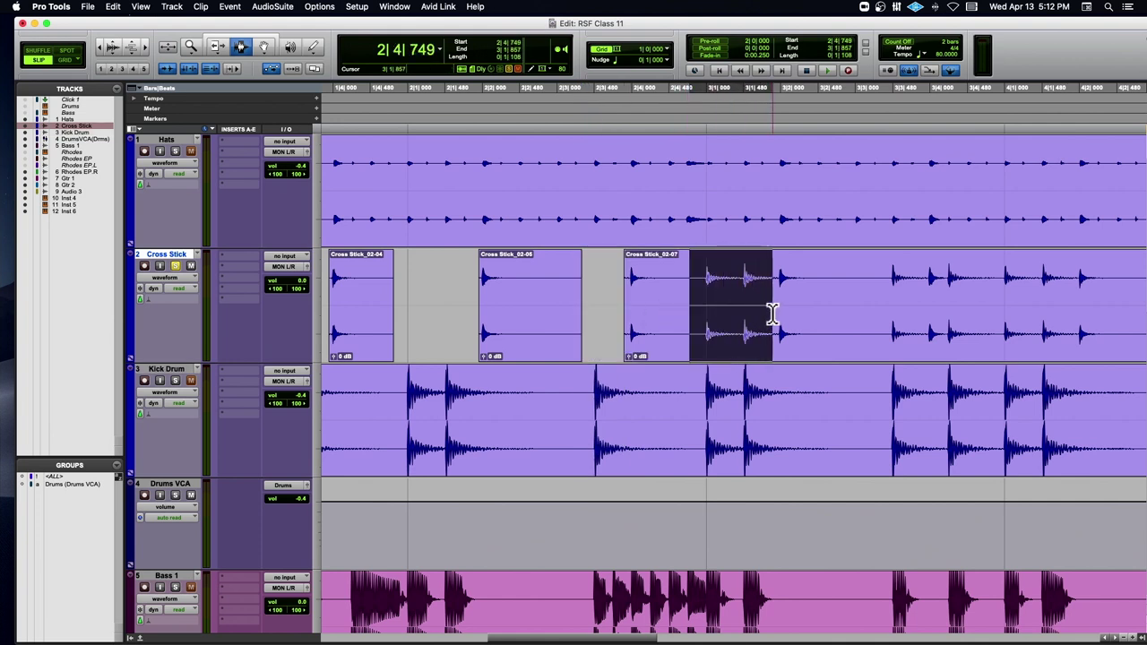
{"action": "key", "text": "Delete"}
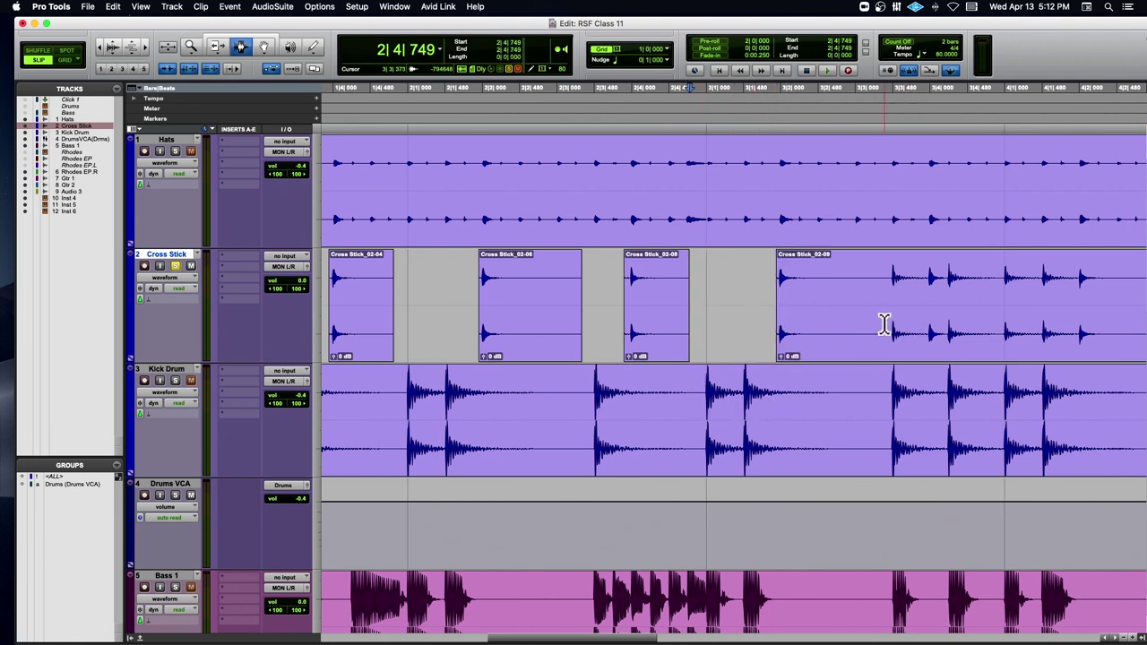
{"action": "left_click_drag", "start_coordinate": [885, 325], "coordinate": [944, 329]}
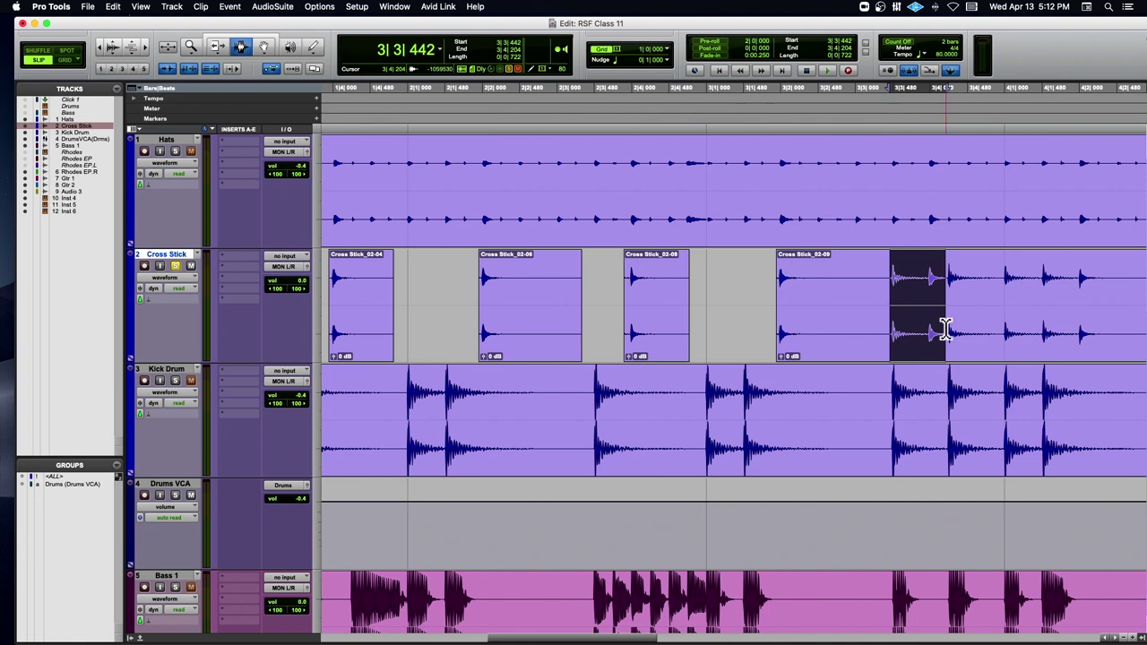
{"action": "key", "text": "Delete"}
Audition Cross Stick from 3|4|143, and delete its hits from there to just before 4|2 and from 4|3|097 to 4|3|904
{"action": "scroll", "coordinate": [924, 332], "scroll_direction": "right", "scroll_amount": 8}
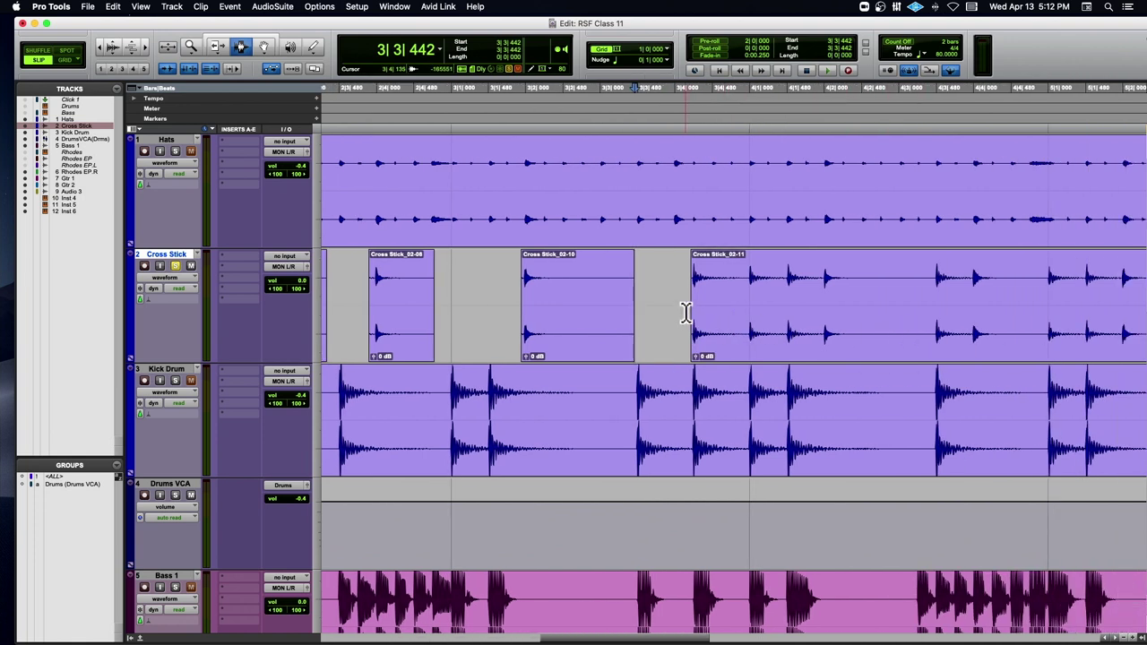
{"action": "left_click", "coordinate": [686, 312]}
{"action": "key", "text": "space"}
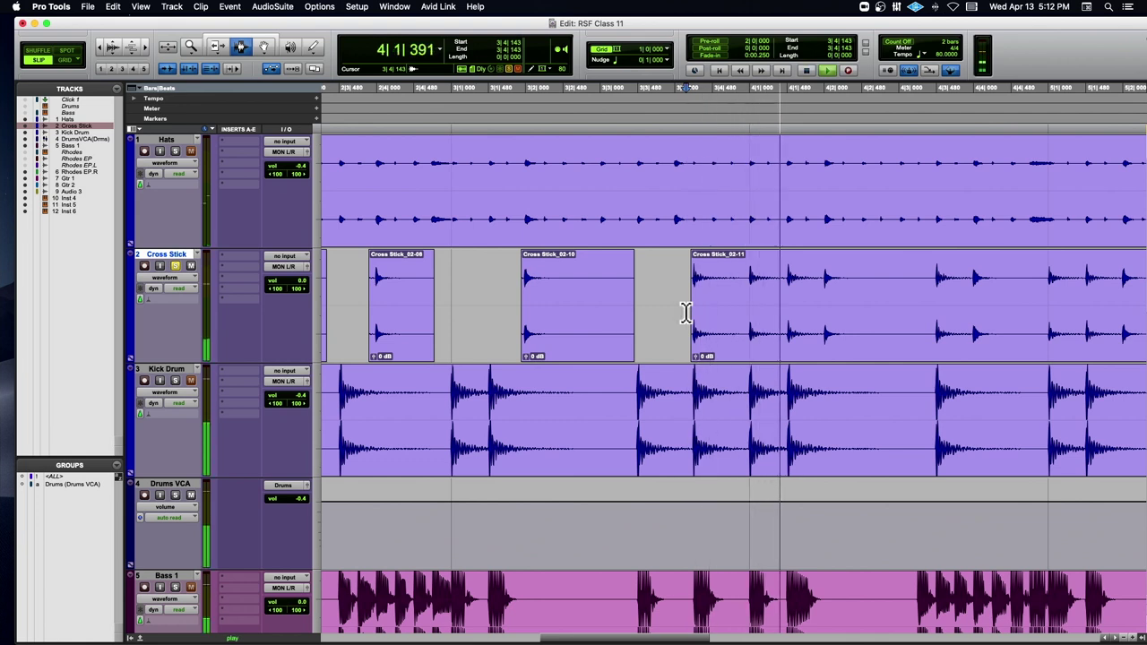
{"action": "key", "text": "space"}
{"action": "left_click_drag", "start_coordinate": [685, 312], "coordinate": [817, 323]}
{"action": "key", "text": "Delete"}
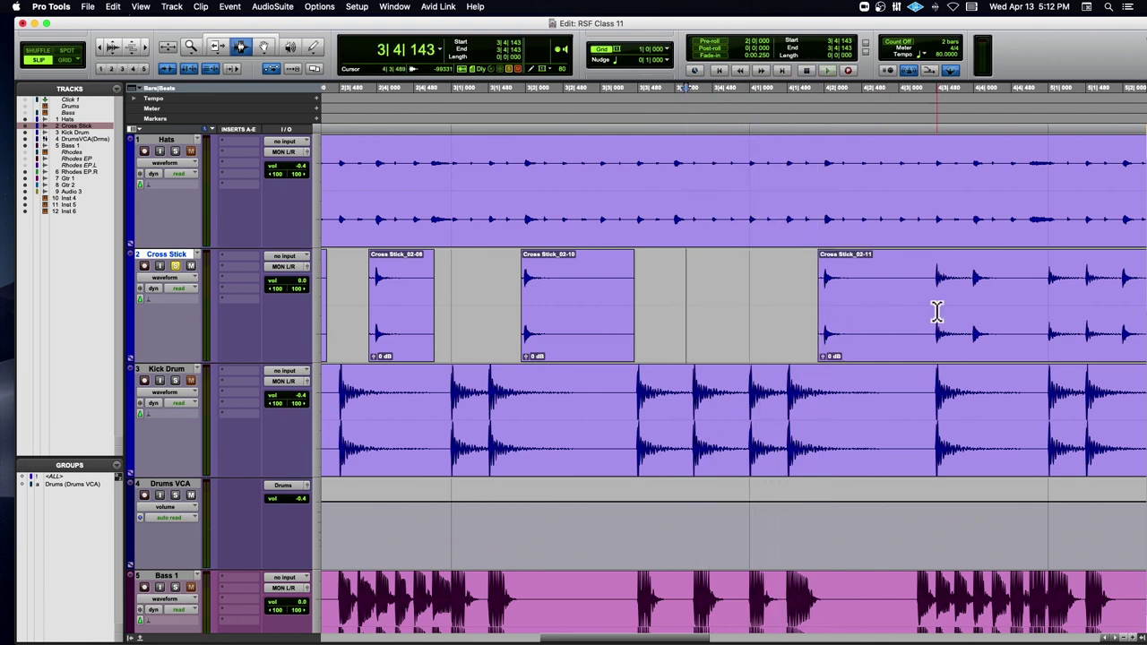
{"action": "left_click_drag", "start_coordinate": [904, 312], "coordinate": [973, 328]}
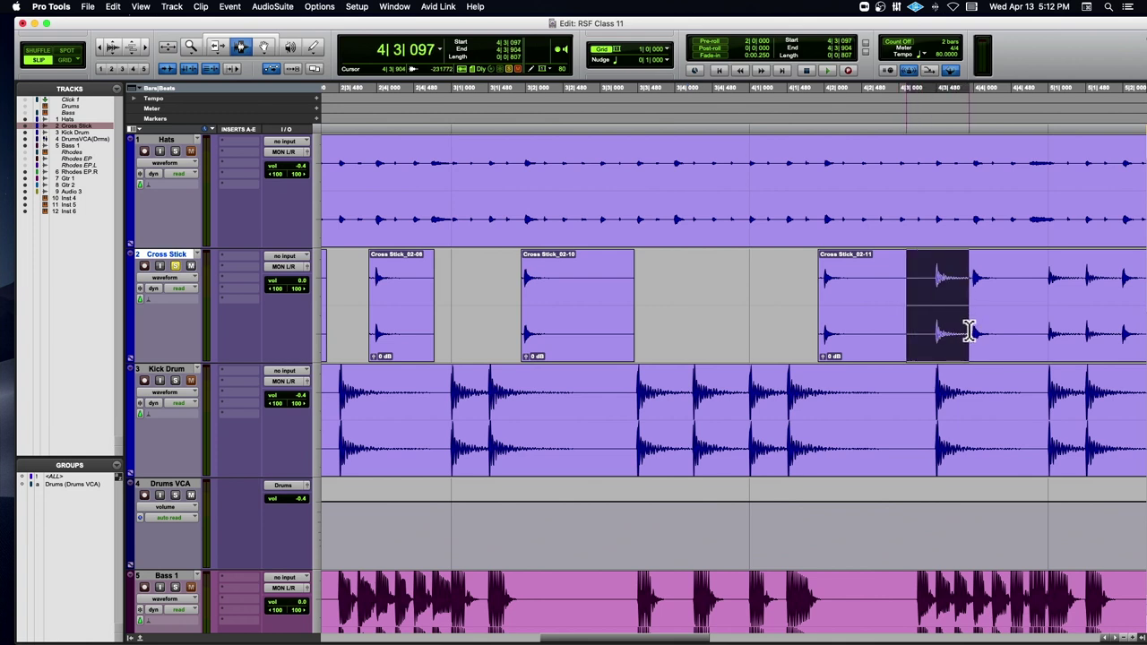
{"action": "key", "text": "Delete"}
Delete the Cross Stick hits from 4|4|651 to 5|1|897 and from 5|3|014 to 6|1|783
{"action": "scroll", "coordinate": [965, 332], "scroll_direction": "right", "scroll_amount": 4}
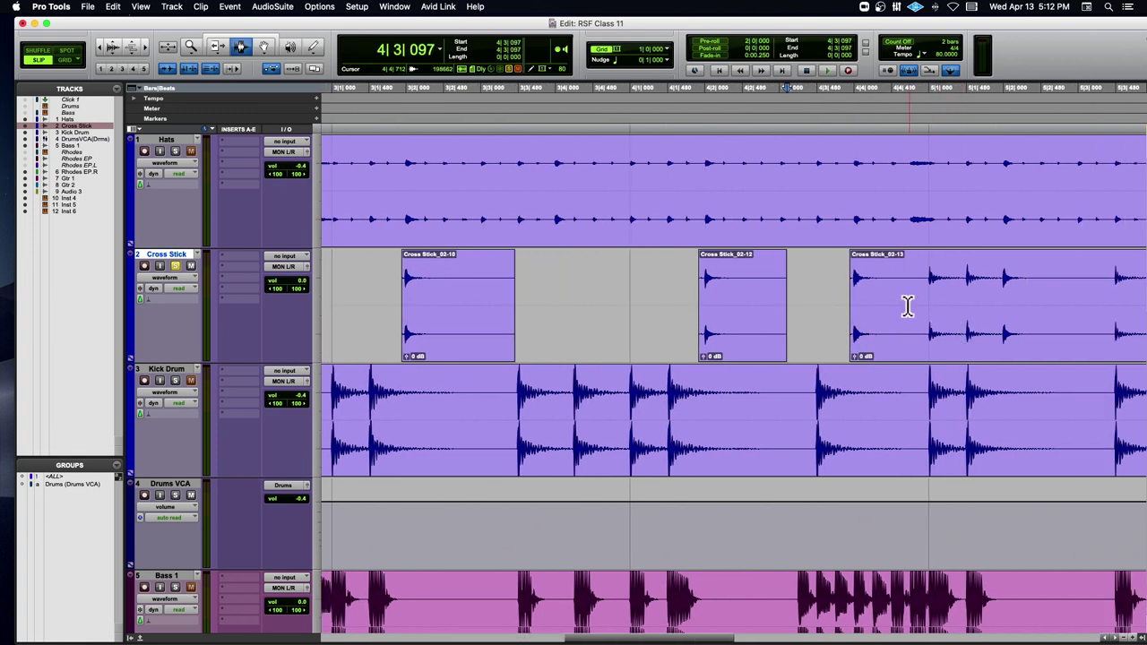
{"action": "left_click_drag", "start_coordinate": [908, 307], "coordinate": [999, 323]}
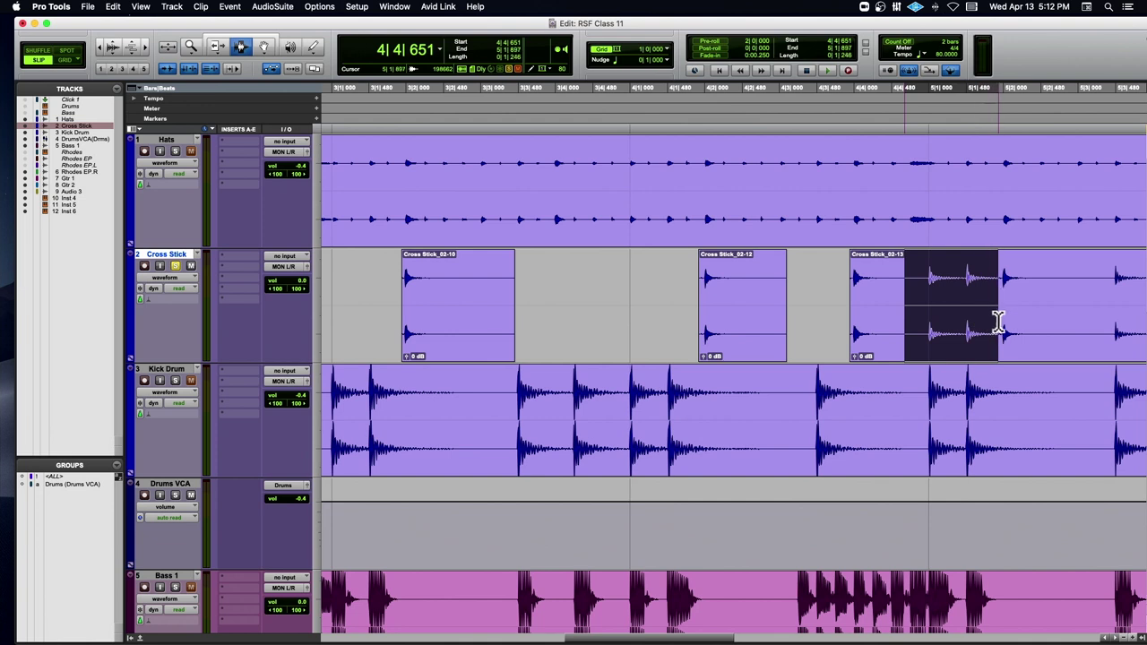
{"action": "key", "text": "Delete"}
{"action": "scroll", "coordinate": [999, 323], "scroll_direction": "right", "scroll_amount": 10}
{"action": "left_click_drag", "start_coordinate": [788, 310], "coordinate": [876, 329]}
{"action": "key", "text": "Delete"}
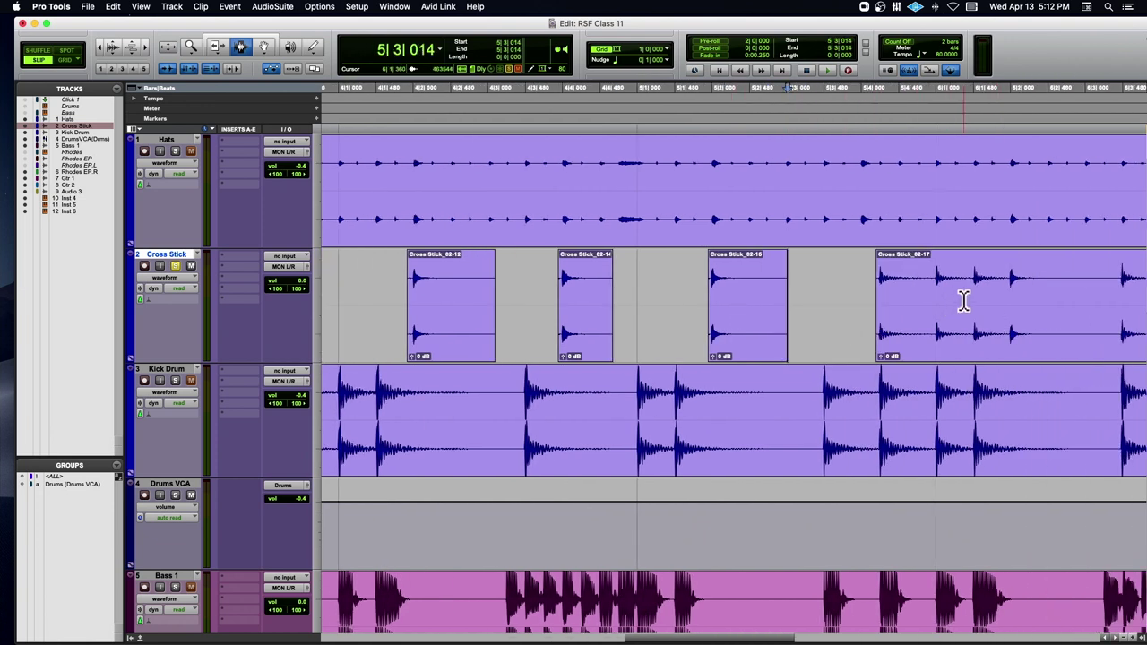
{"action": "left_click_drag", "start_coordinate": [870, 311], "coordinate": [997, 318]}
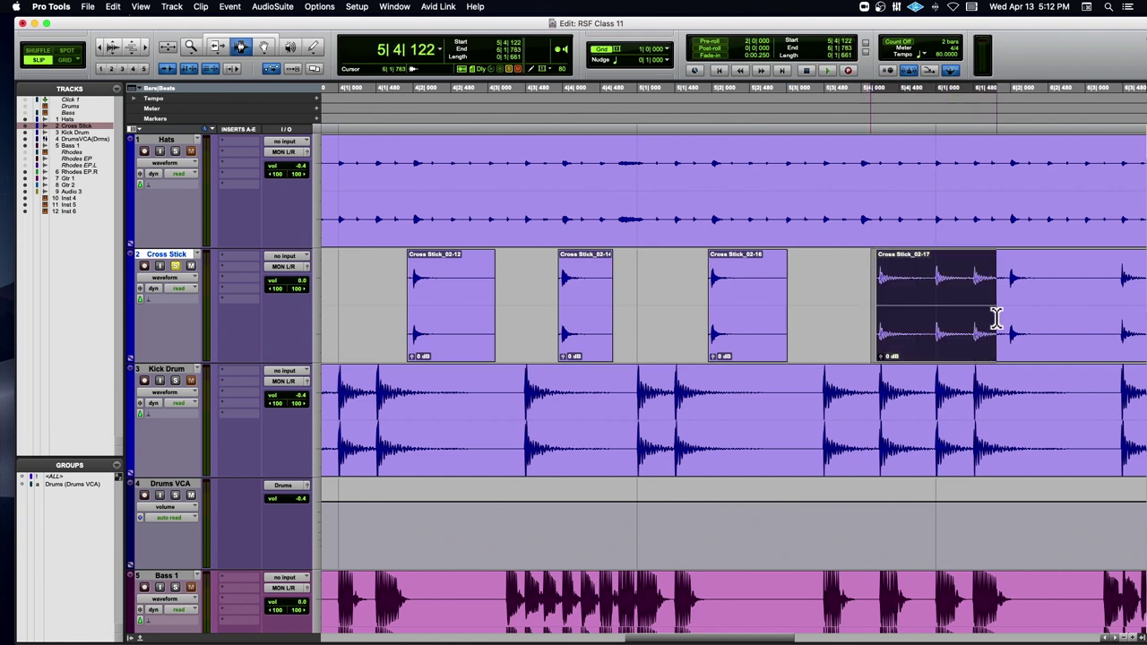
{"action": "key", "text": "Delete"}
Delete the section from 6|3|084 to just before 6|4 on the Cross Stick and Kick Drum tracks
{"action": "scroll", "coordinate": [1001, 320], "scroll_direction": "right", "scroll_amount": 10}
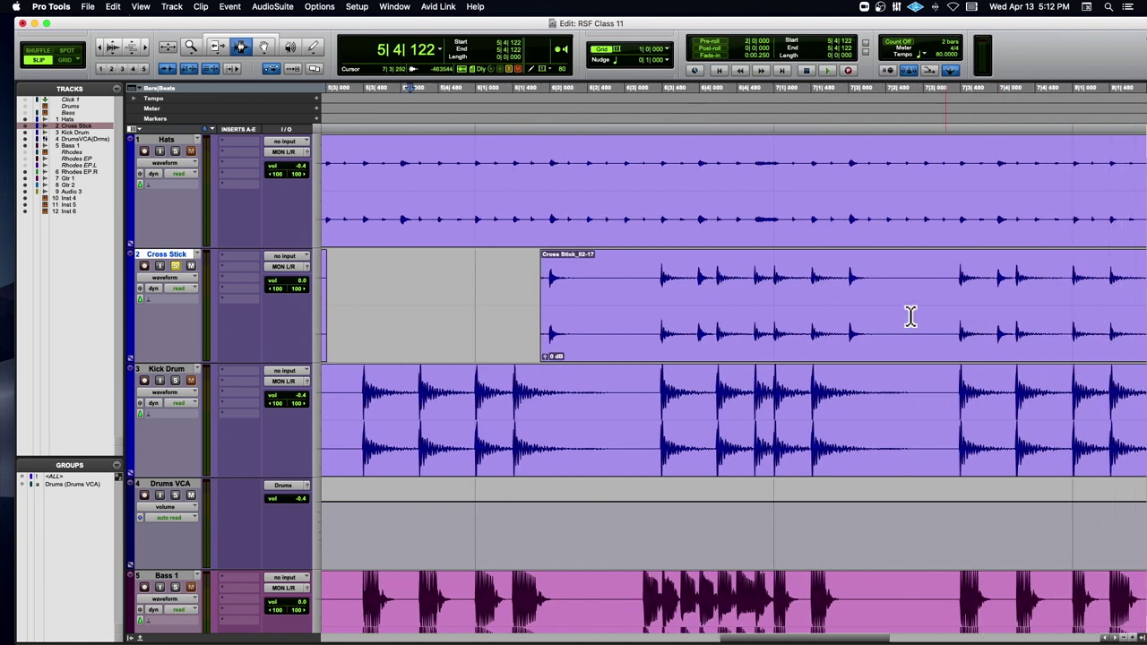
{"action": "left_click_drag", "start_coordinate": [631, 321], "coordinate": [696, 336]}
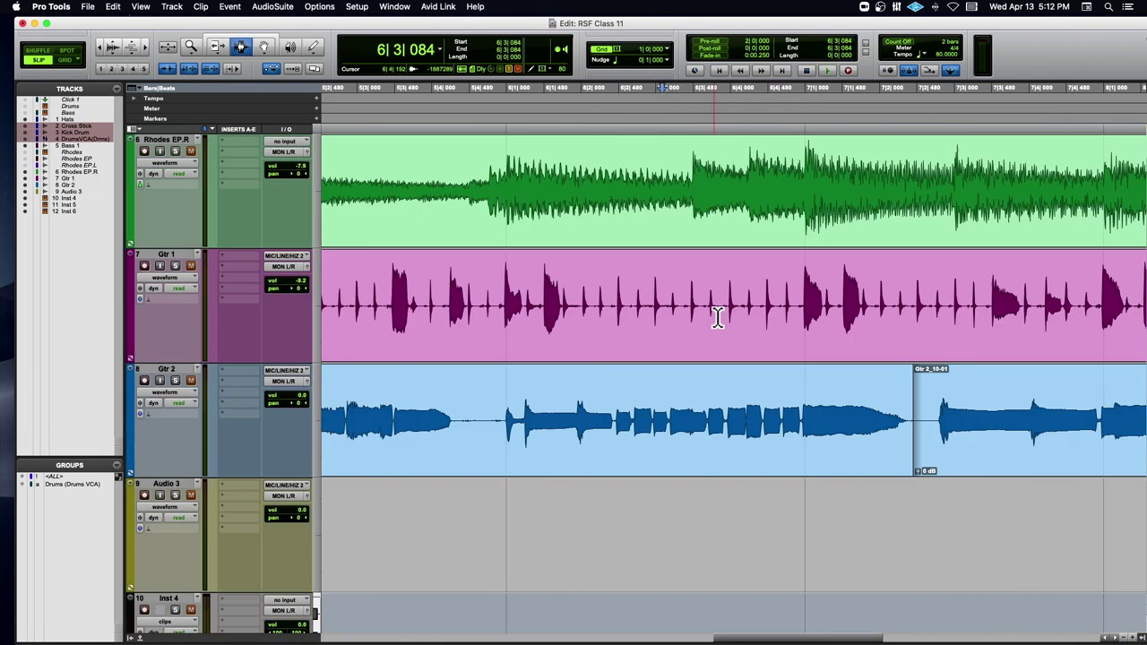
{"action": "scroll", "coordinate": [717, 320], "scroll_direction": "up", "scroll_amount": 10}
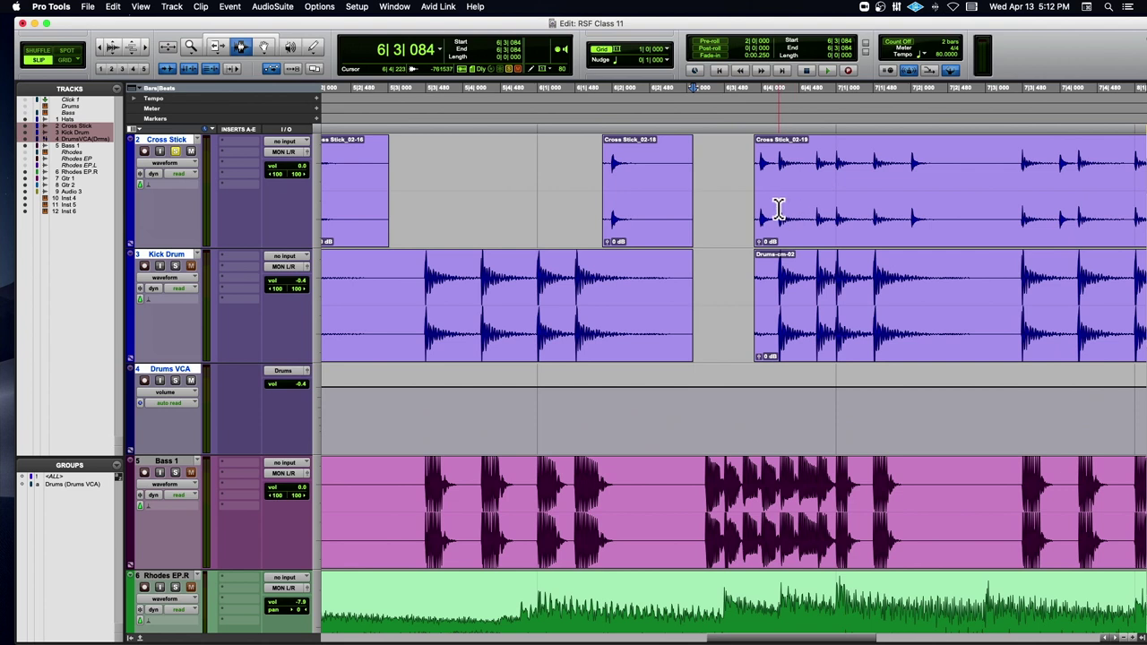
Delete the Cross Stick hits from 6|4|184 to just before 7|2, around the middle of 7|3, and from 7|4|131 to just before 8|2
{"action": "left_click_drag", "start_coordinate": [776, 214], "coordinate": [907, 216]}
{"action": "left_click", "coordinate": [908, 215]}
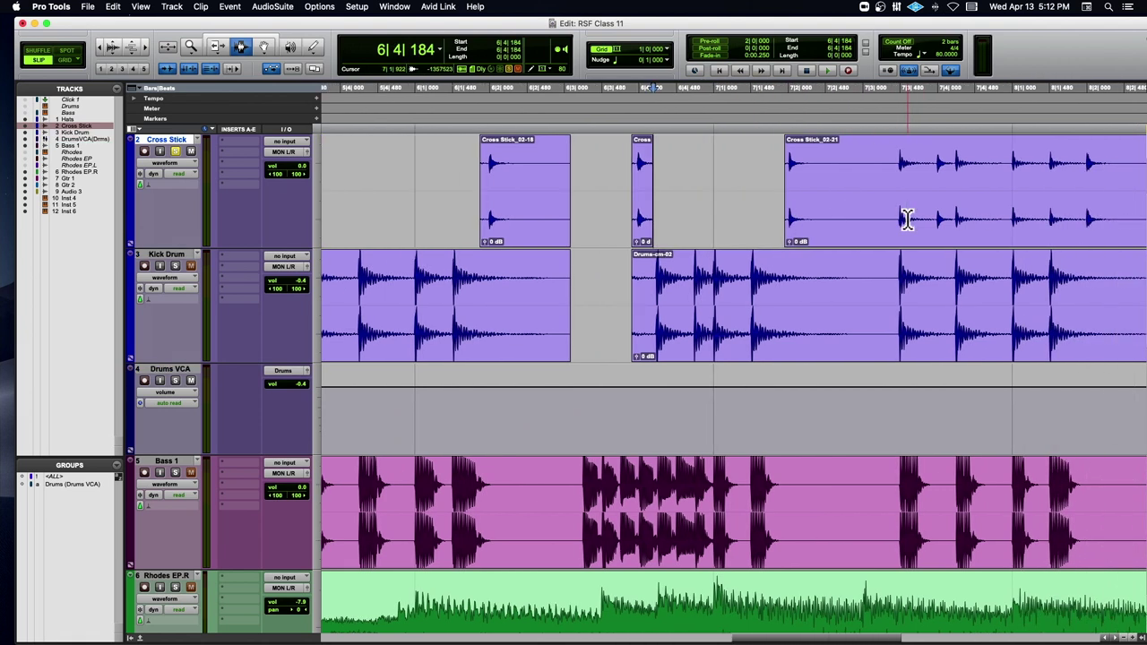
{"action": "scroll", "coordinate": [905, 219], "scroll_direction": "right", "scroll_amount": 4}
{"action": "left_click_drag", "start_coordinate": [708, 192], "coordinate": [907, 209]}
{"action": "key", "text": "Delete"}
{"action": "key", "text": "Delete"}
Delete the Cross Stick hits in beat 8|3 and from 8|4|178 to 9|2|332, and remove the leftover clip after 9|2|332
{"action": "scroll", "coordinate": [907, 209], "scroll_direction": "right", "scroll_amount": 3}
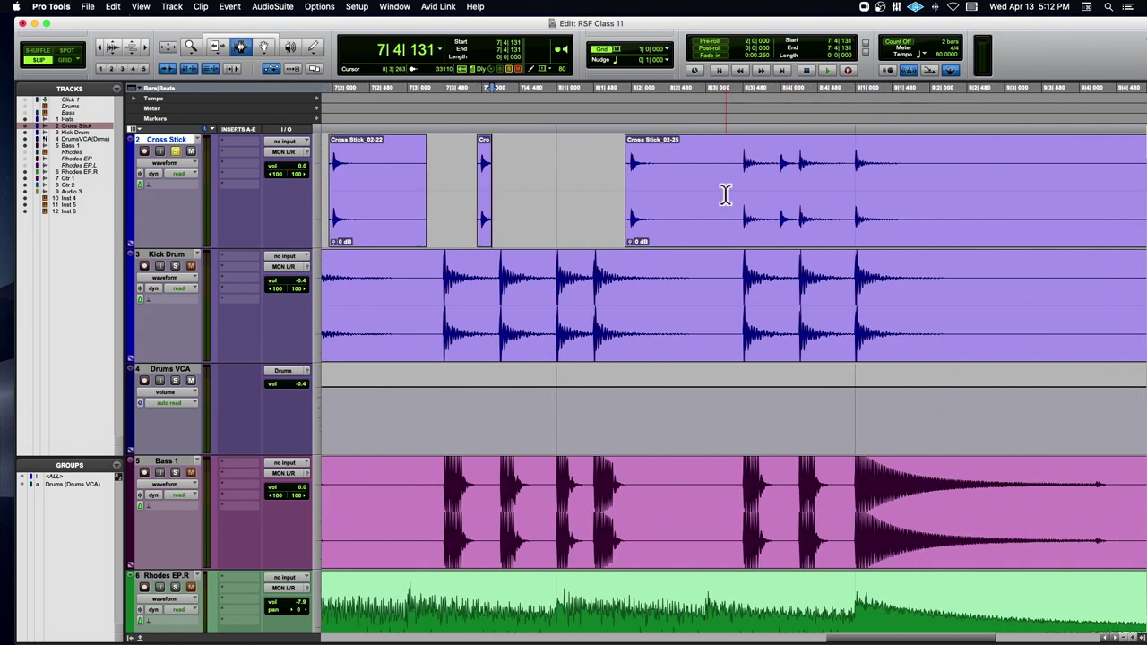
{"action": "left_click_drag", "start_coordinate": [720, 195], "coordinate": [956, 219]}
{"action": "key", "text": "Delete"}
{"action": "key", "text": "Delete"}
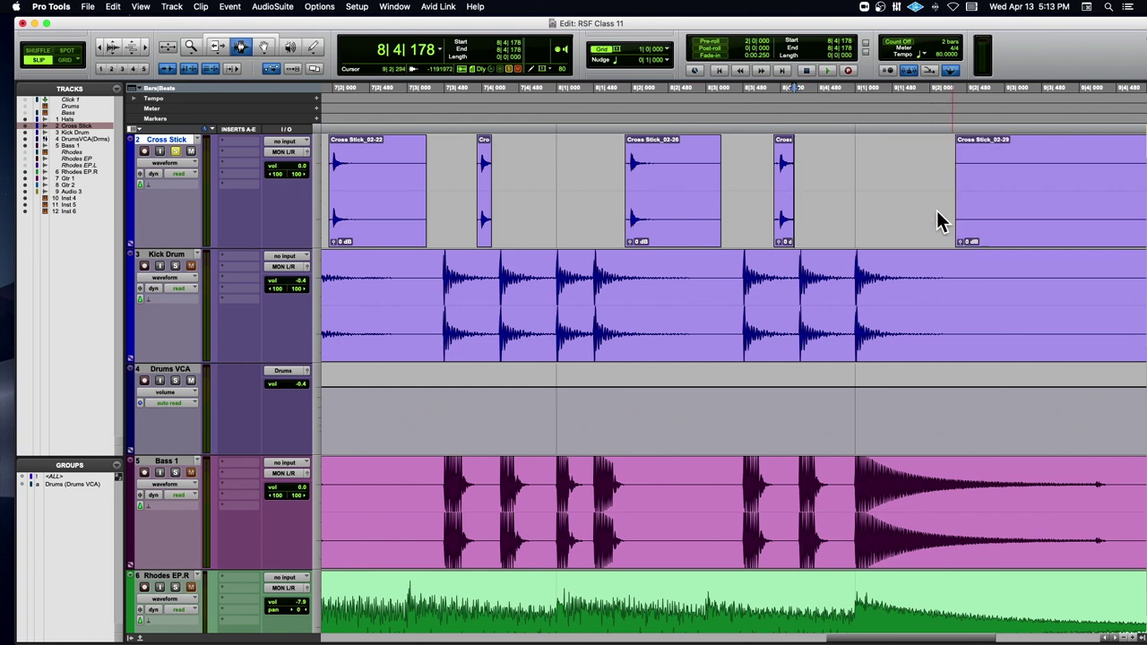
{"action": "double_click", "coordinate": [1030, 204]}
{"action": "key", "text": "Delete"}
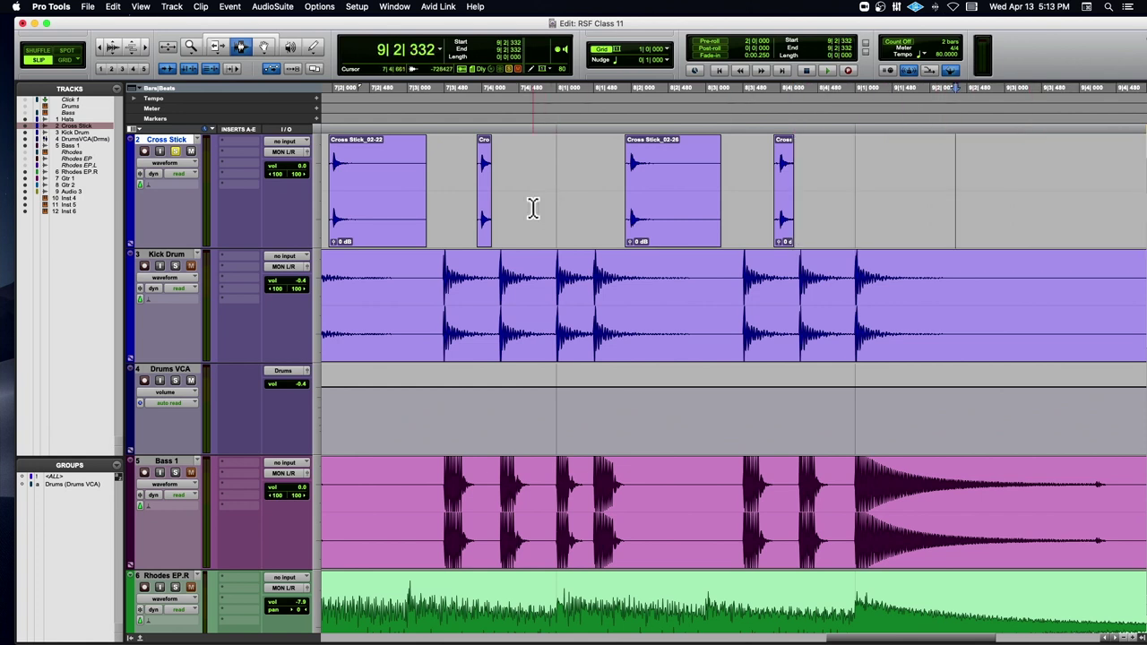
Play the edited Cross Stick track from 1|1|471 to check the remaining hits, and stop playback
{"action": "scroll", "coordinate": [533, 208], "scroll_direction": "left", "scroll_amount": 10}
{"action": "scroll", "coordinate": [532, 208], "scroll_direction": "left", "scroll_amount": 10}
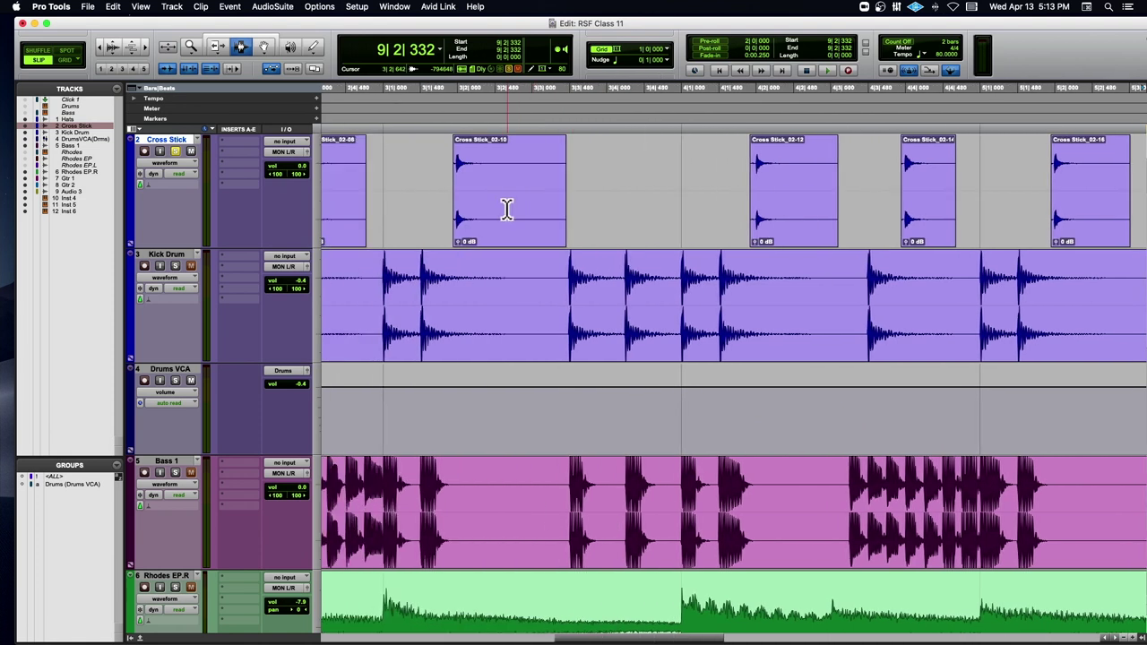
{"action": "left_click", "coordinate": [371, 195]}
{"action": "key", "text": "space"}
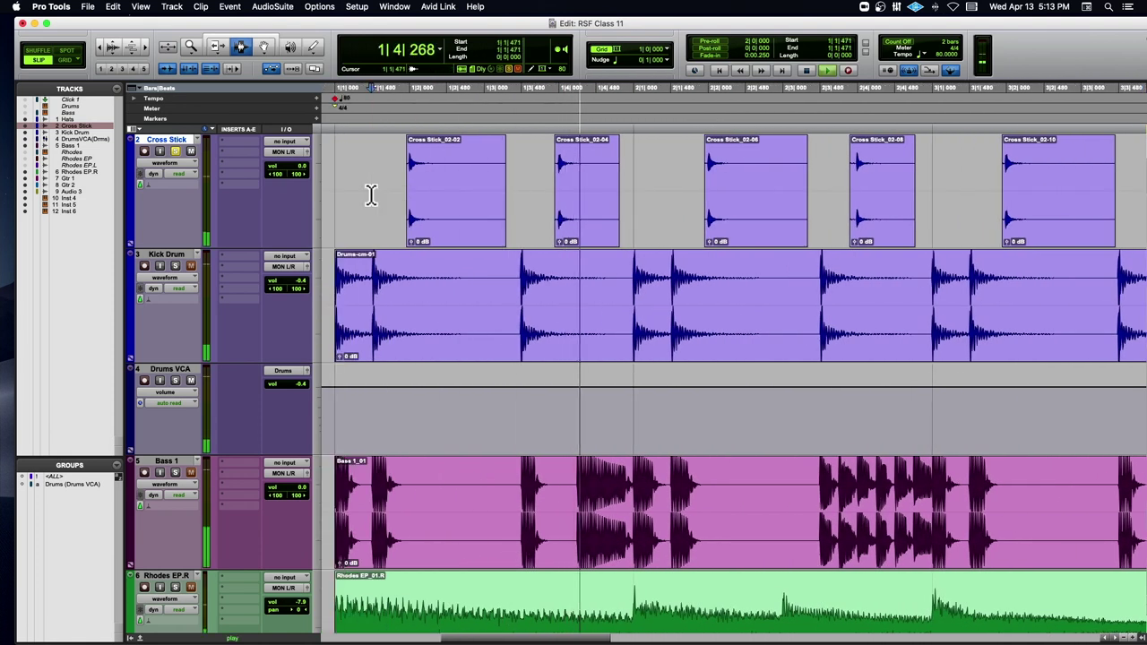
{"action": "key", "text": "r"}
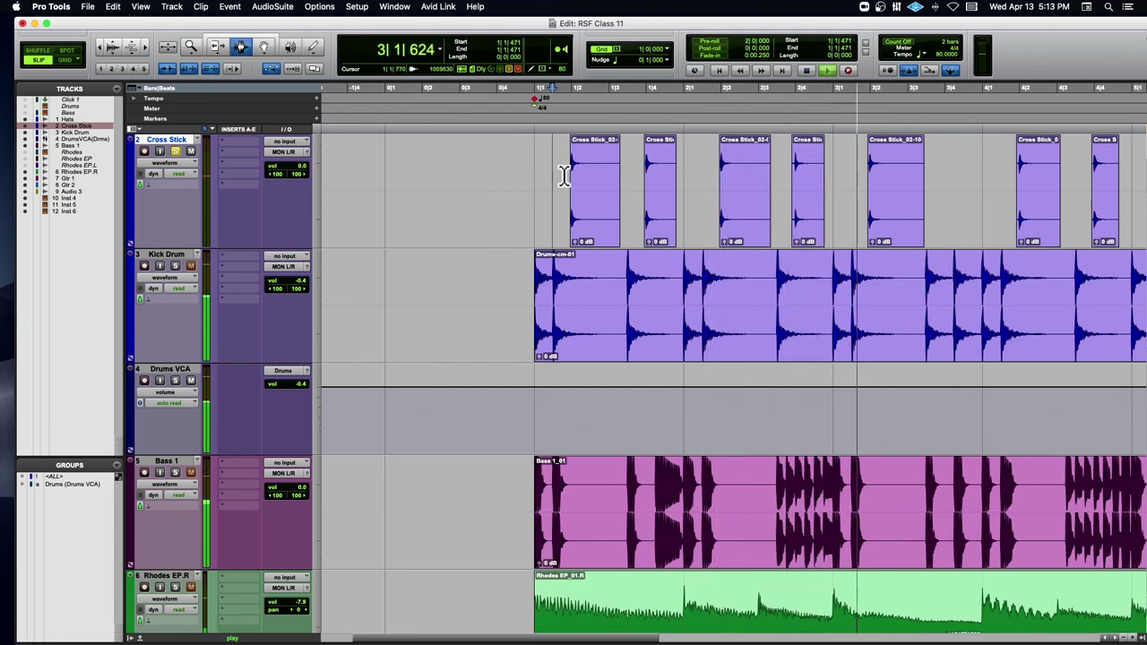
{"action": "key", "text": "r"}
{"action": "key", "text": "r"}
{"action": "key", "text": "space"}
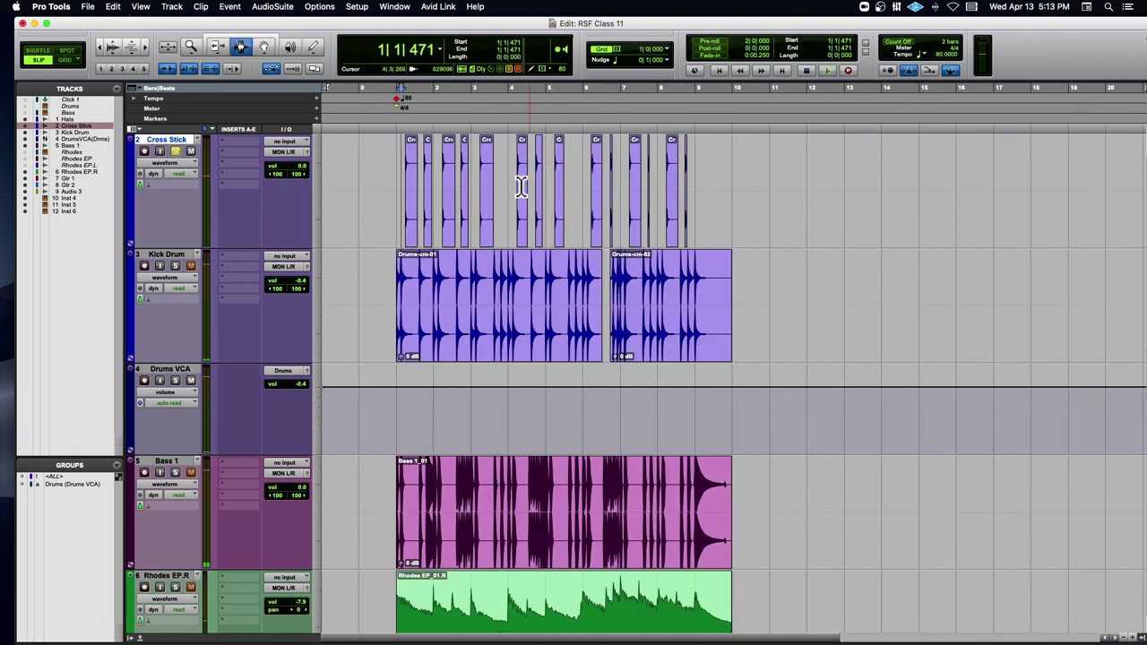
Select all the remaining Cross Stick clips, from 1|1|924 to 8|4|178
{"action": "double_click", "coordinate": [411, 194]}
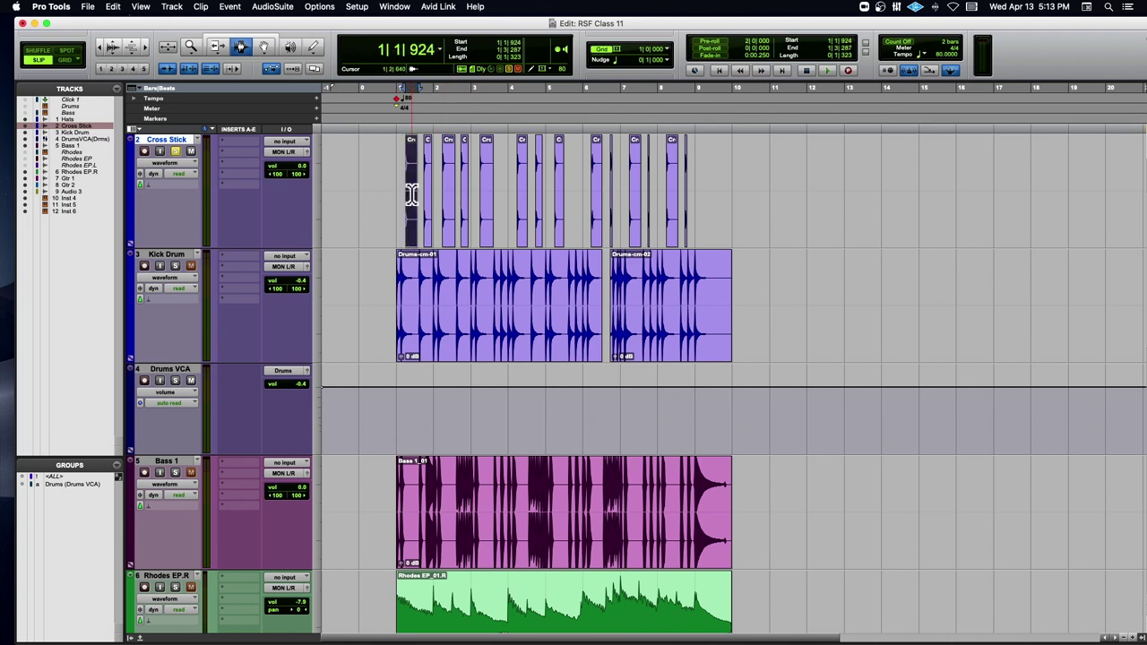
{"action": "left_click", "coordinate": [685, 198], "text": "shift"}
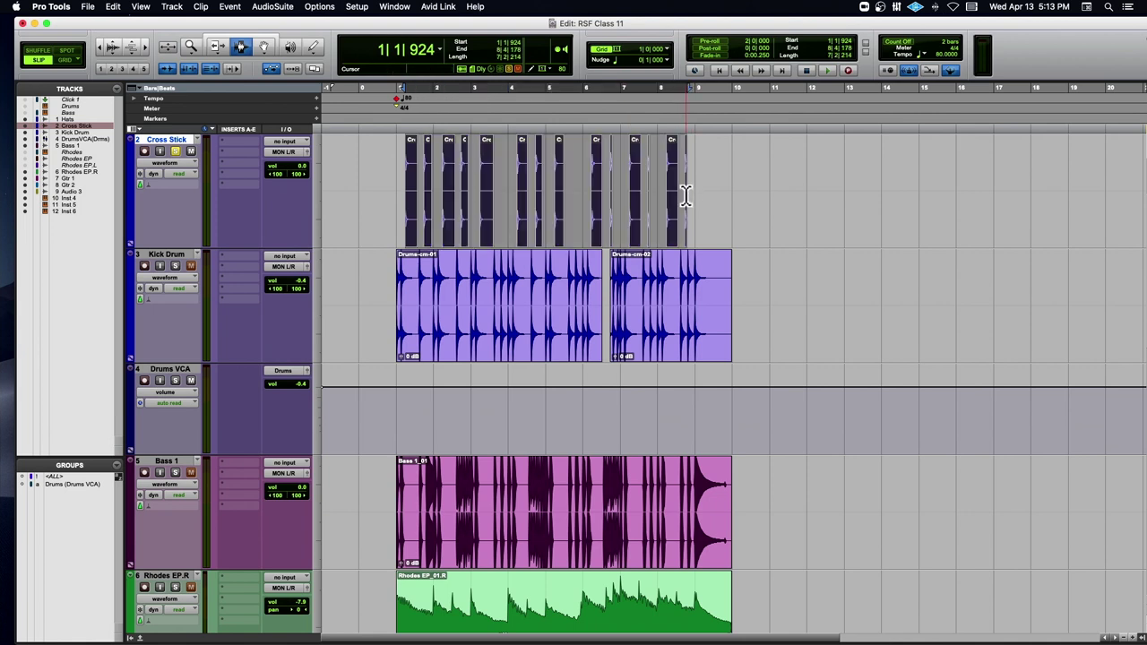
{"action": "key", "text": "t"}
{"action": "key", "text": "t"}
{"action": "key", "text": "t"}
{"action": "key", "text": "t"}
{"action": "scroll", "coordinate": [686, 195], "scroll_direction": "right", "scroll_amount": 5}
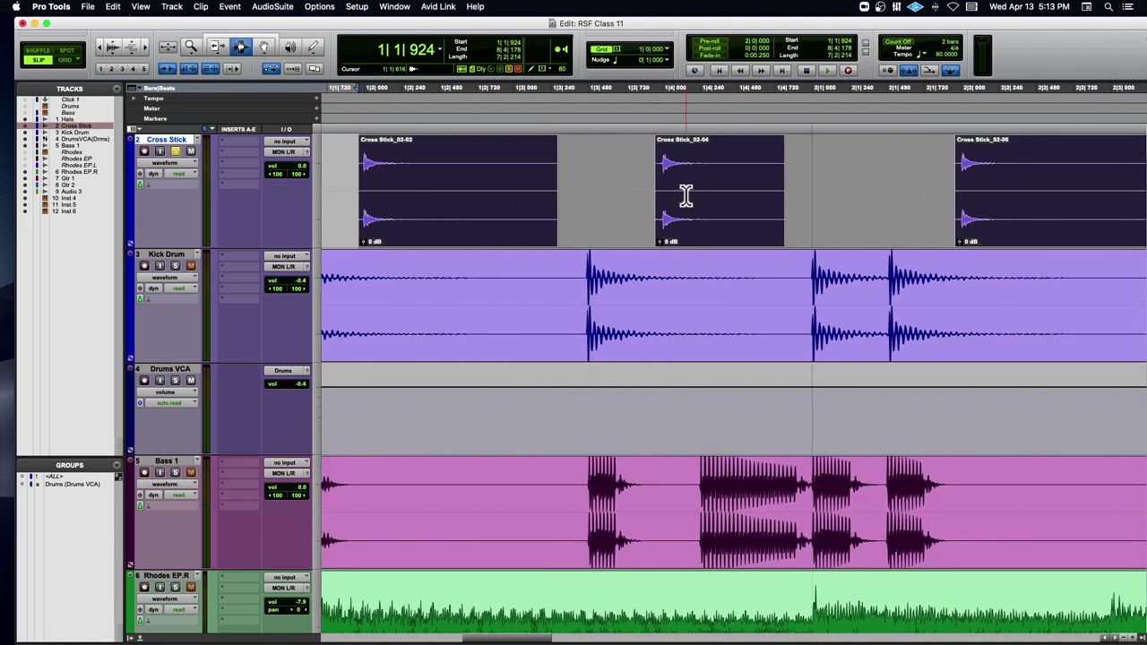
{"action": "scroll", "coordinate": [708, 175], "scroll_direction": "right", "scroll_amount": 3}
{"action": "key", "text": "r"}
{"action": "key", "text": "r"}
{"action": "key", "text": "r"}
{"action": "key", "text": "r"}
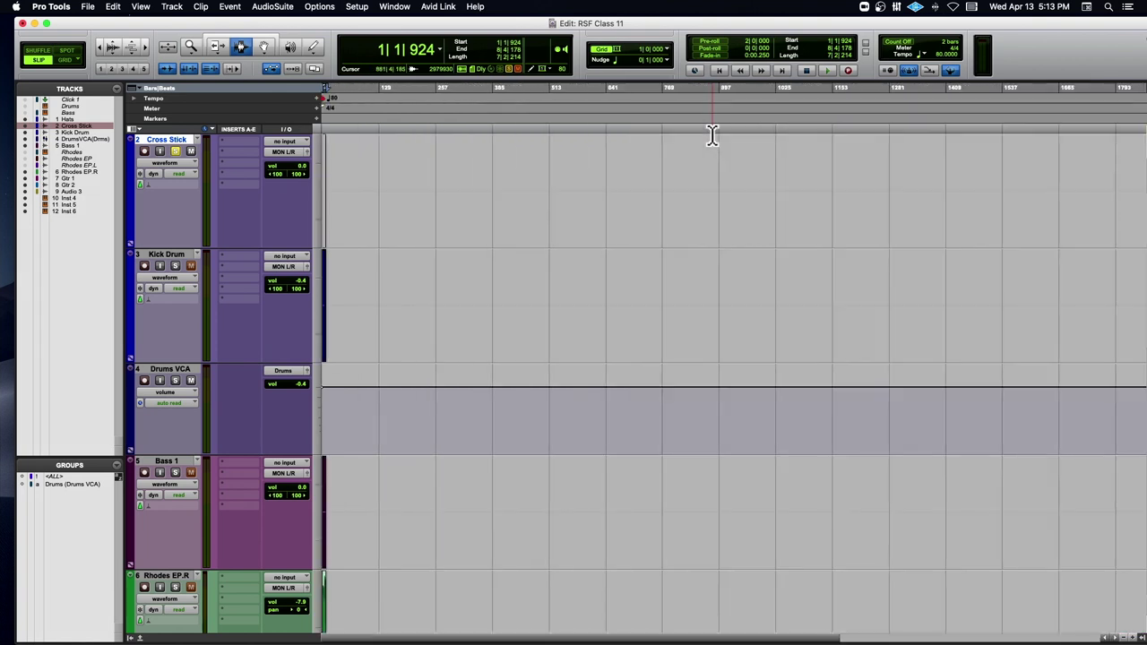
{"action": "key", "text": "t"}
{"action": "key", "text": "t"}
{"action": "key", "text": "t"}
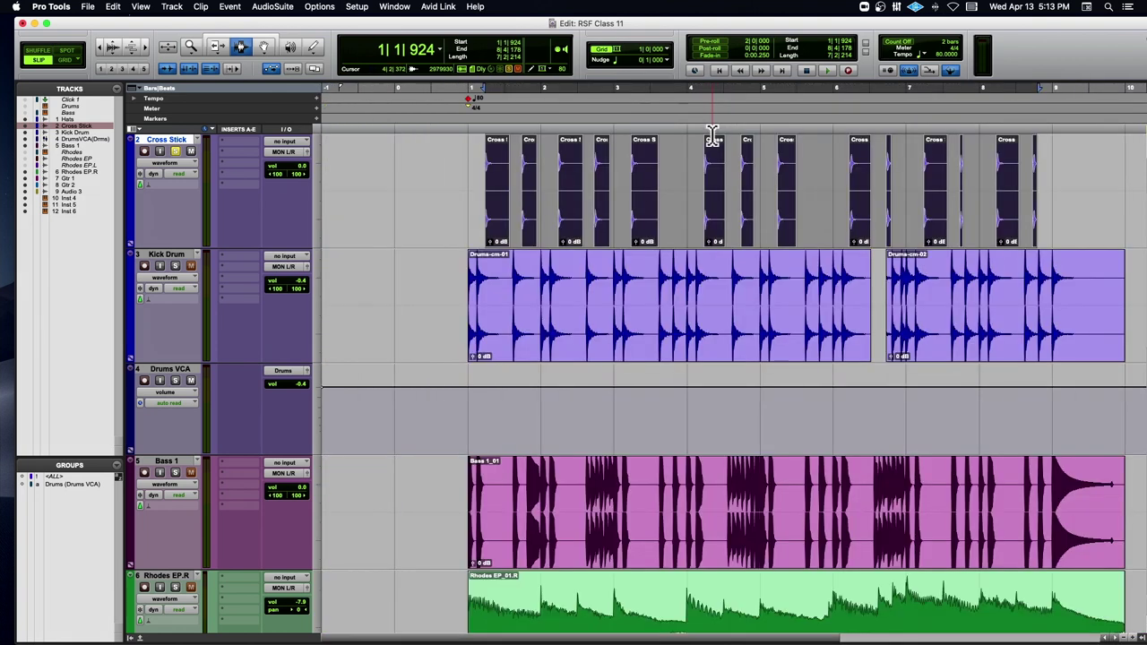
Shift the Edit window aside to reveal the Edit Keyboard Focus control at its edge, and return the window to nearly full screen
{"action": "left_click_drag", "start_coordinate": [689, 22], "coordinate": [659, 21]}
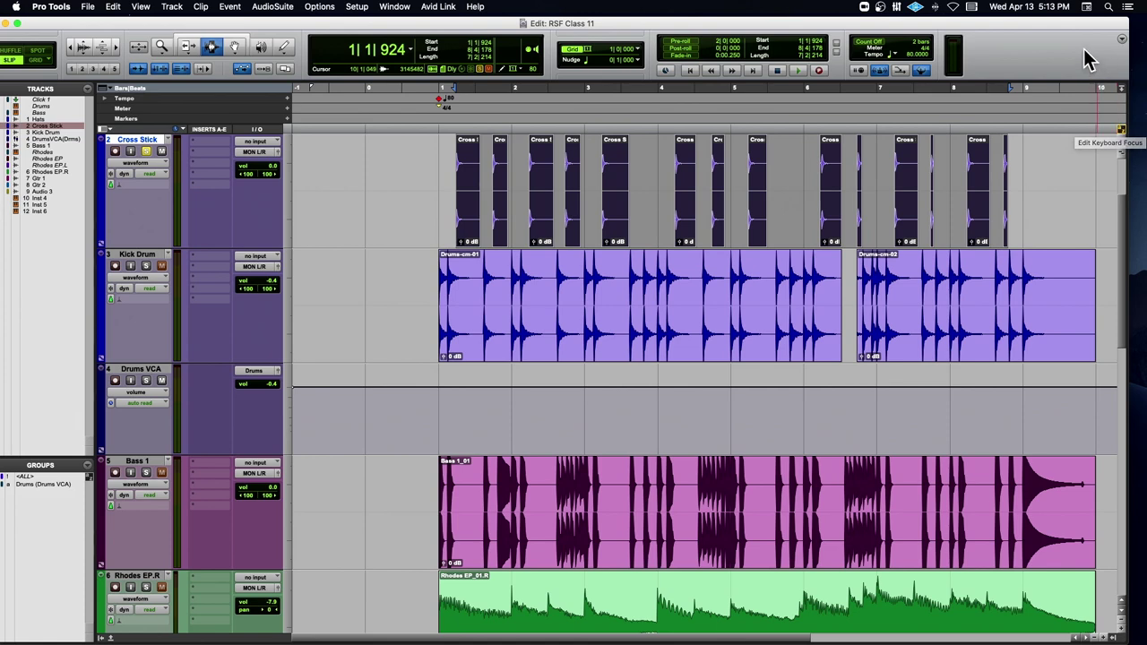
{"action": "left_click_drag", "start_coordinate": [1083, 19], "coordinate": [768, 112]}
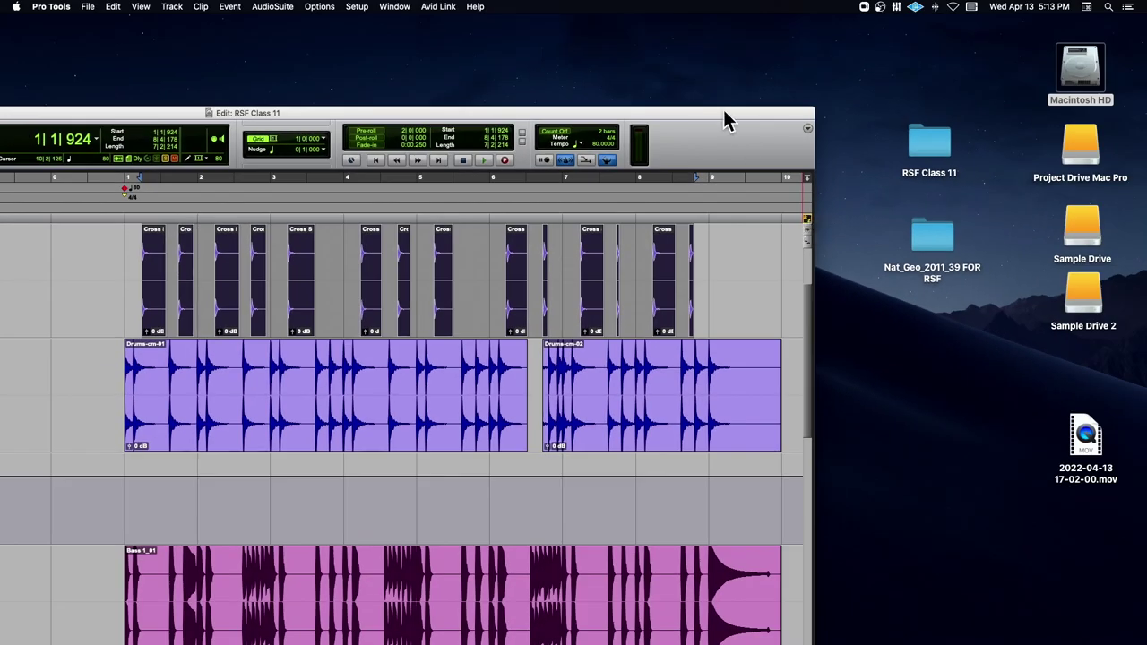
{"action": "double_click", "coordinate": [725, 113]}
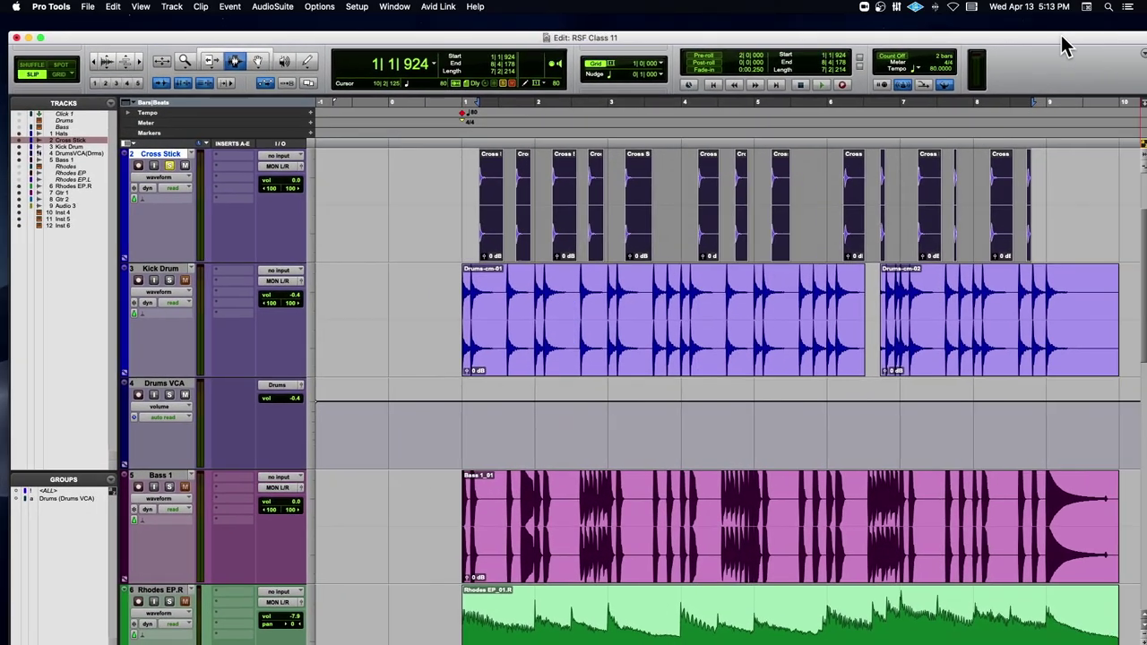
{"action": "left_click_drag", "start_coordinate": [1065, 46], "coordinate": [1065, 40]}
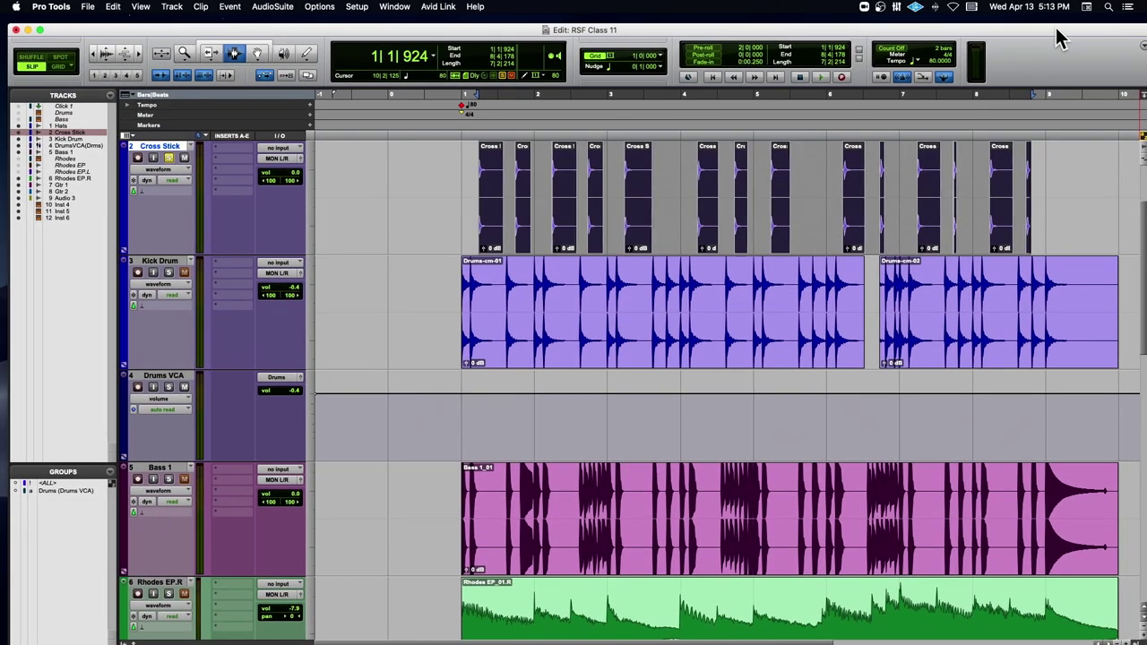
Add short fades to the selected Cross Stick clips and inspect the fade-in at the start of the first clip
{"action": "key", "text": "t"}
{"action": "key", "text": "t"}
{"action": "key", "text": "t"}
{"action": "key", "text": "t"}
{"action": "key", "text": "t"}
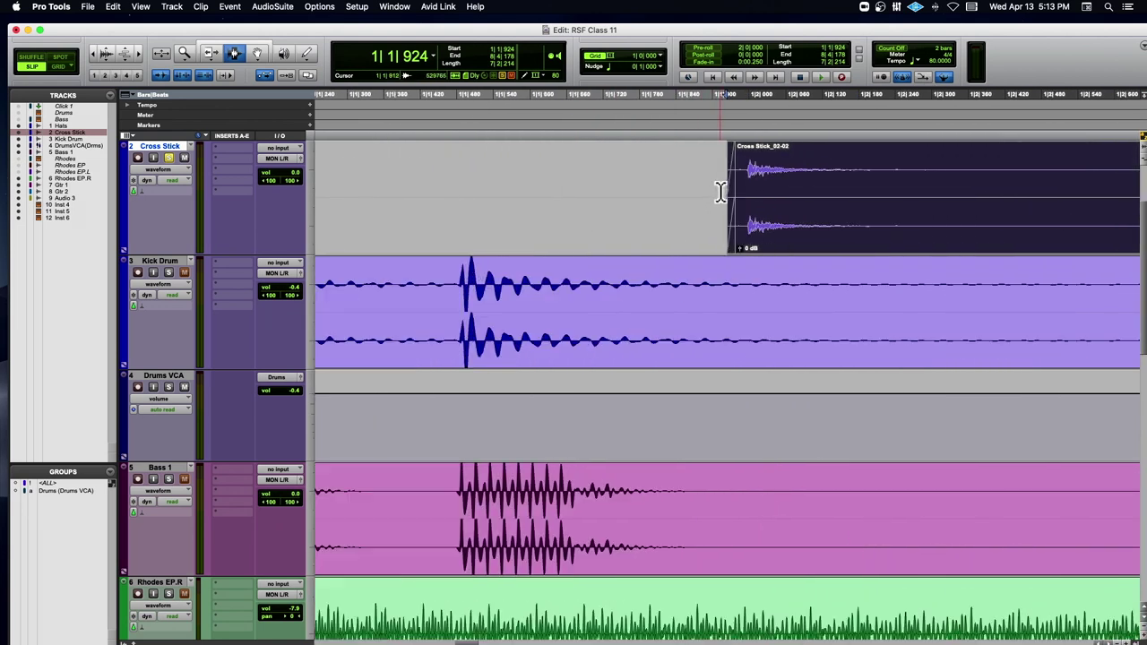
{"action": "left_click_drag", "start_coordinate": [723, 209], "coordinate": [733, 206]}
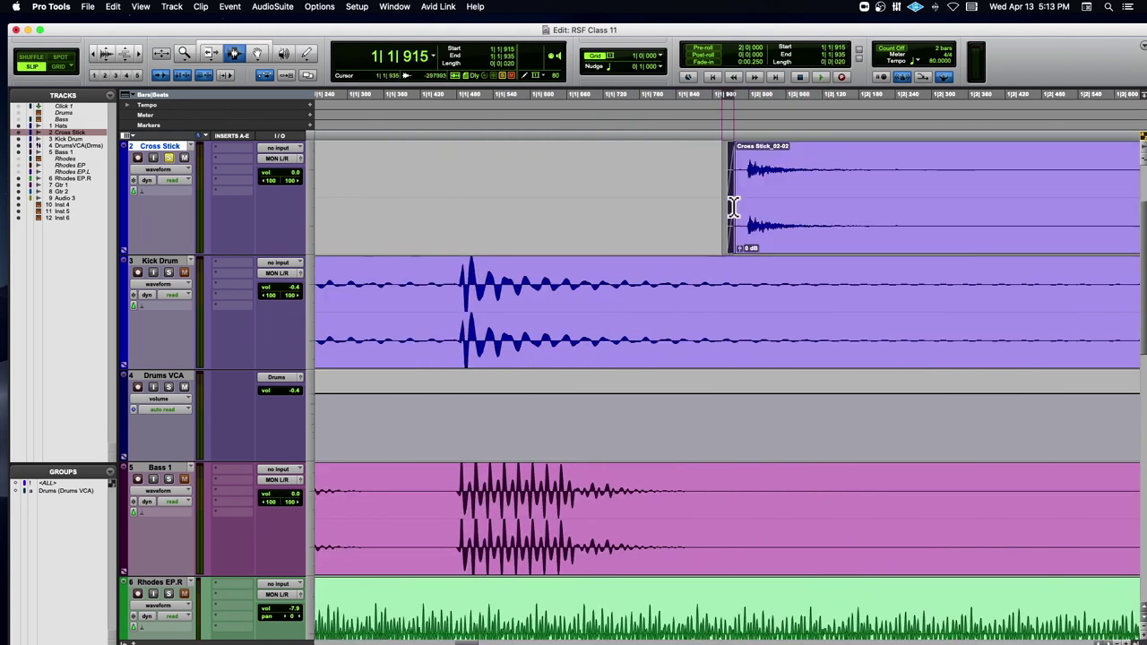
{"action": "left_click", "coordinate": [696, 205]}
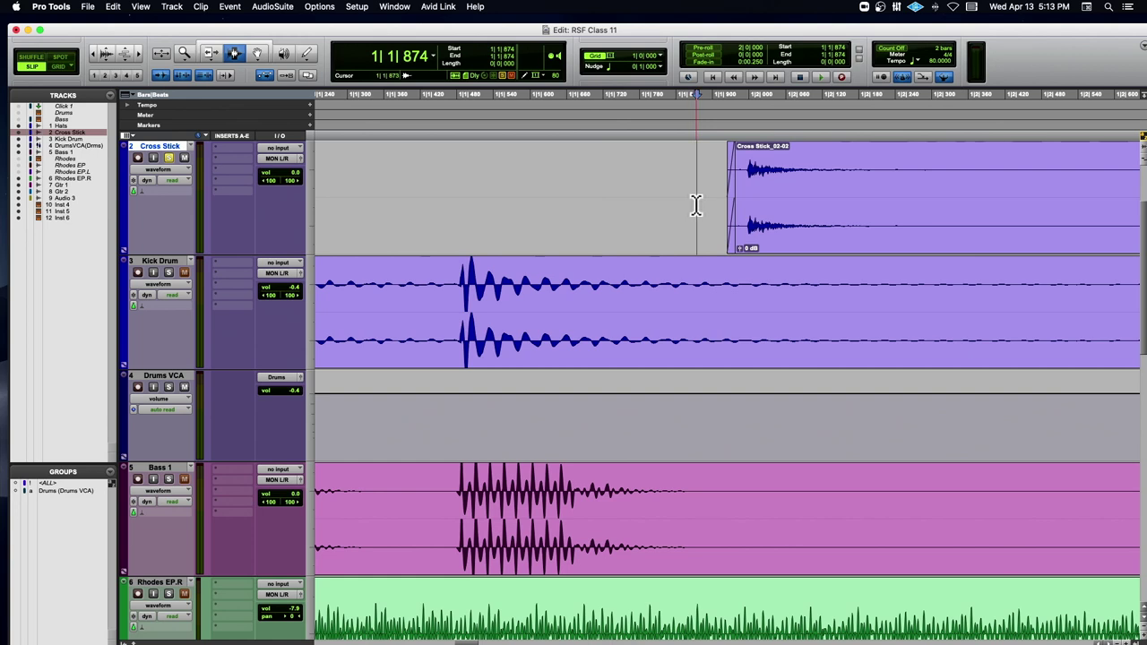
Play the Cross Stick track from 1|1|874, add the Kick Drum track to the solo while listening, and stop playback
{"action": "key", "text": "r"}
{"action": "key", "text": "r"}
{"action": "key", "text": "r"}
{"action": "key", "text": "r"}
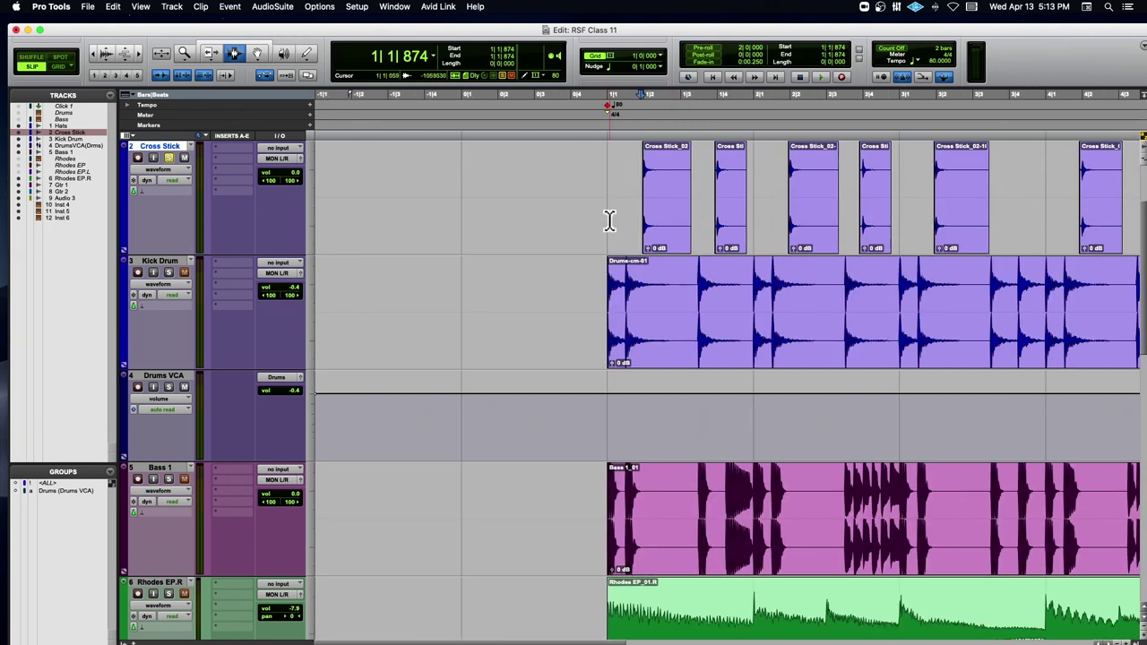
{"action": "key", "text": "space"}
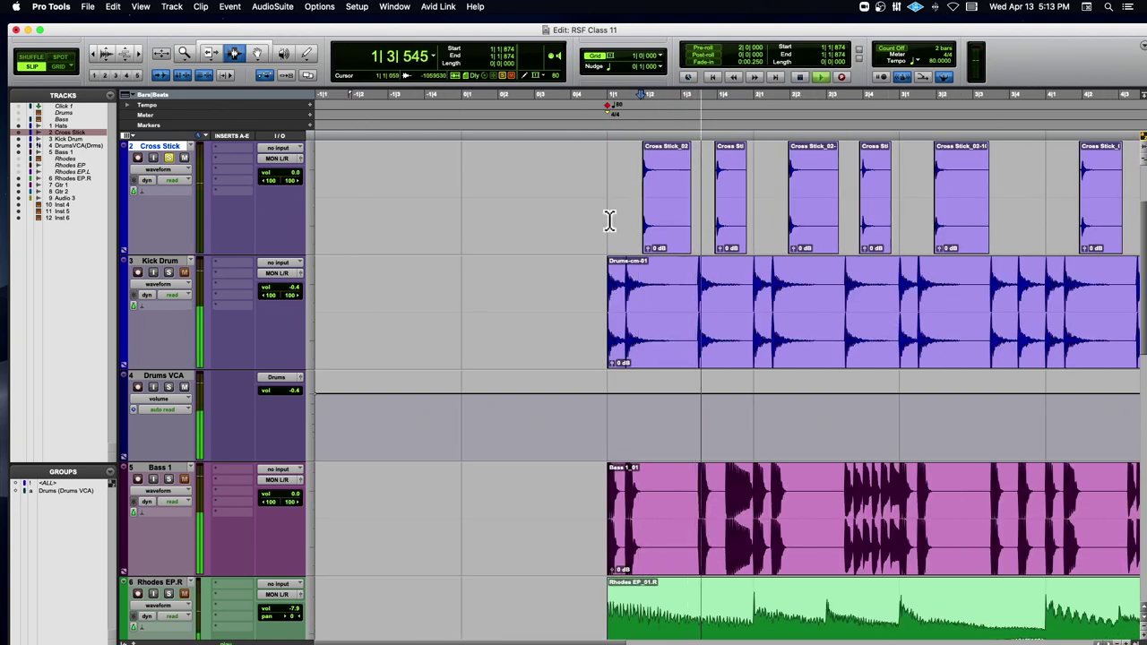
{"action": "scroll", "coordinate": [609, 220], "scroll_direction": "right", "scroll_amount": 1}
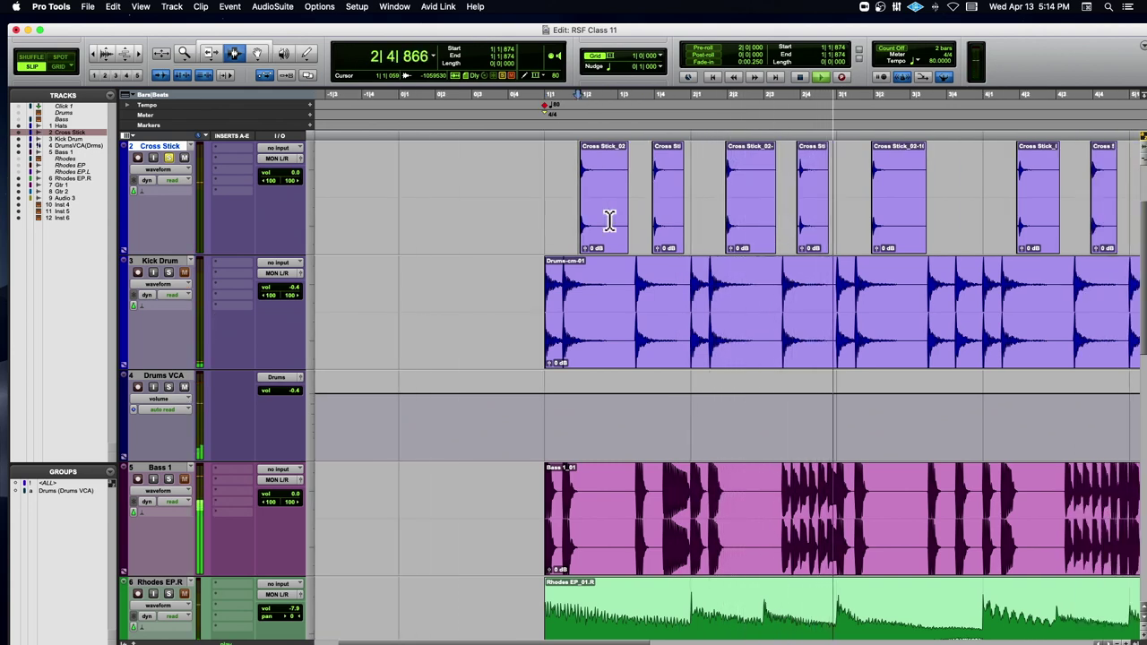
{"action": "scroll", "coordinate": [610, 221], "scroll_direction": "right", "scroll_amount": 2}
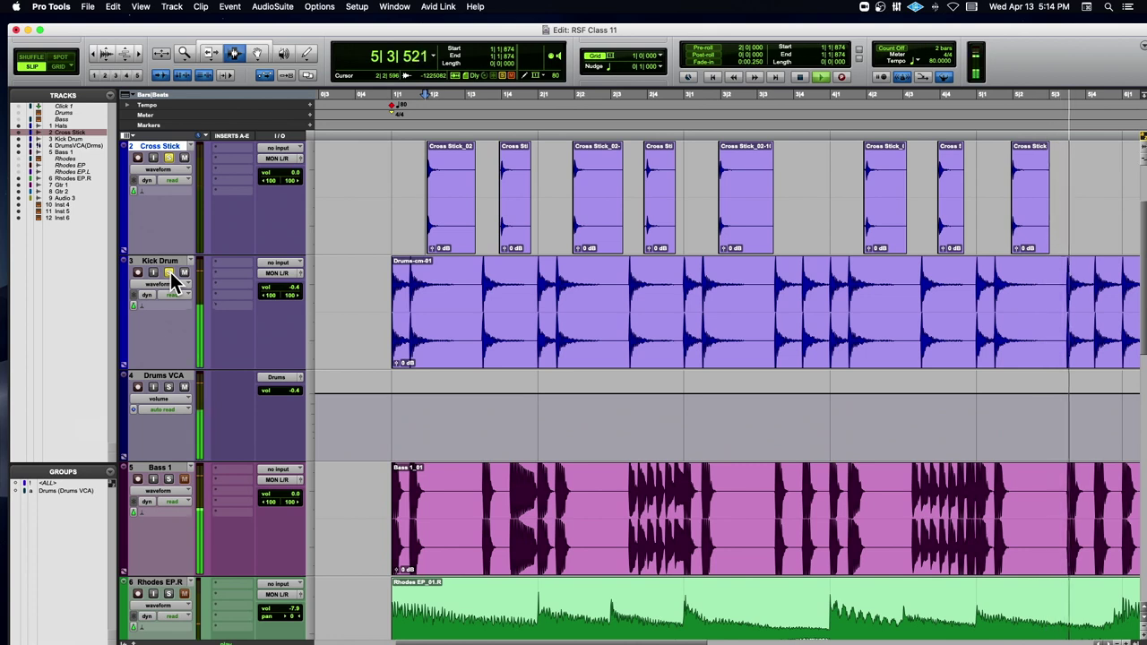
{"action": "key", "text": "space"}
Clear the existing solos, solo the Hats track, and play it from 0|4|564 before stopping playback
{"action": "scroll", "coordinate": [170, 273], "scroll_direction": "up", "scroll_amount": 3}
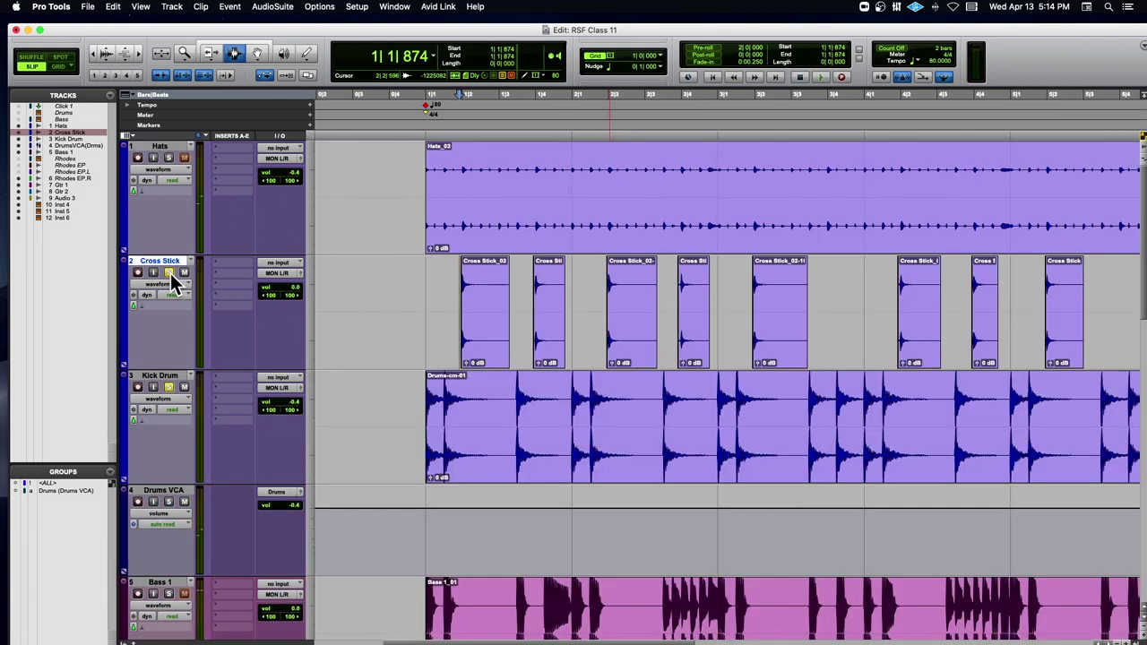
{"action": "left_click", "coordinate": [171, 273], "text": "alt"}
{"action": "left_click", "coordinate": [171, 159]}
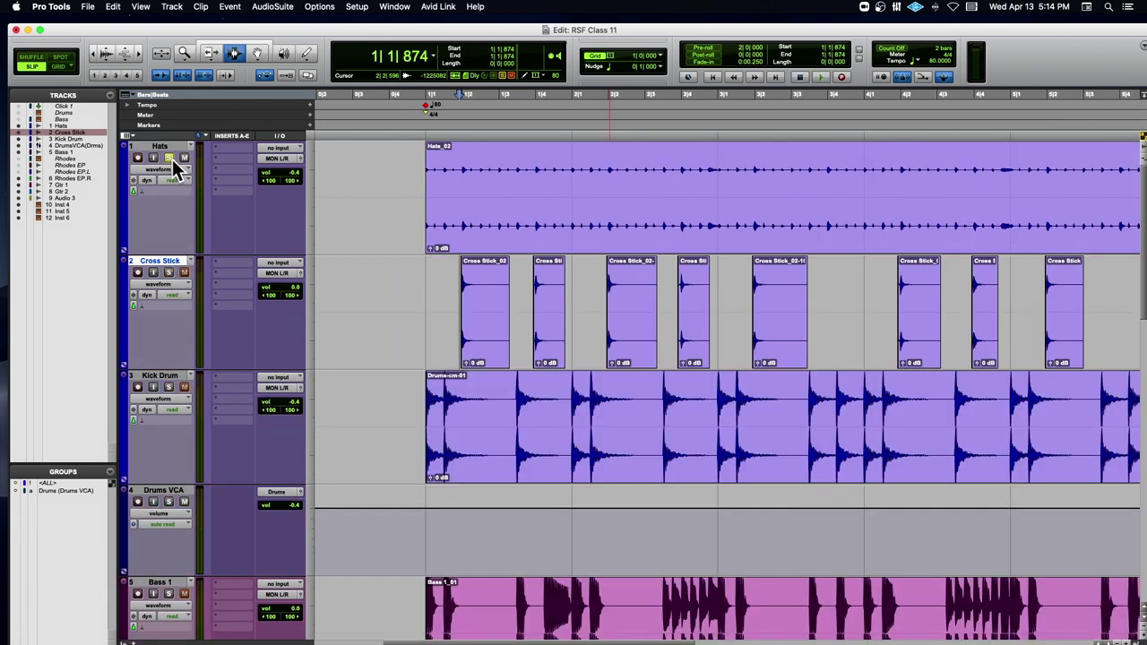
{"action": "left_click", "coordinate": [409, 183]}
{"action": "key", "text": "space"}
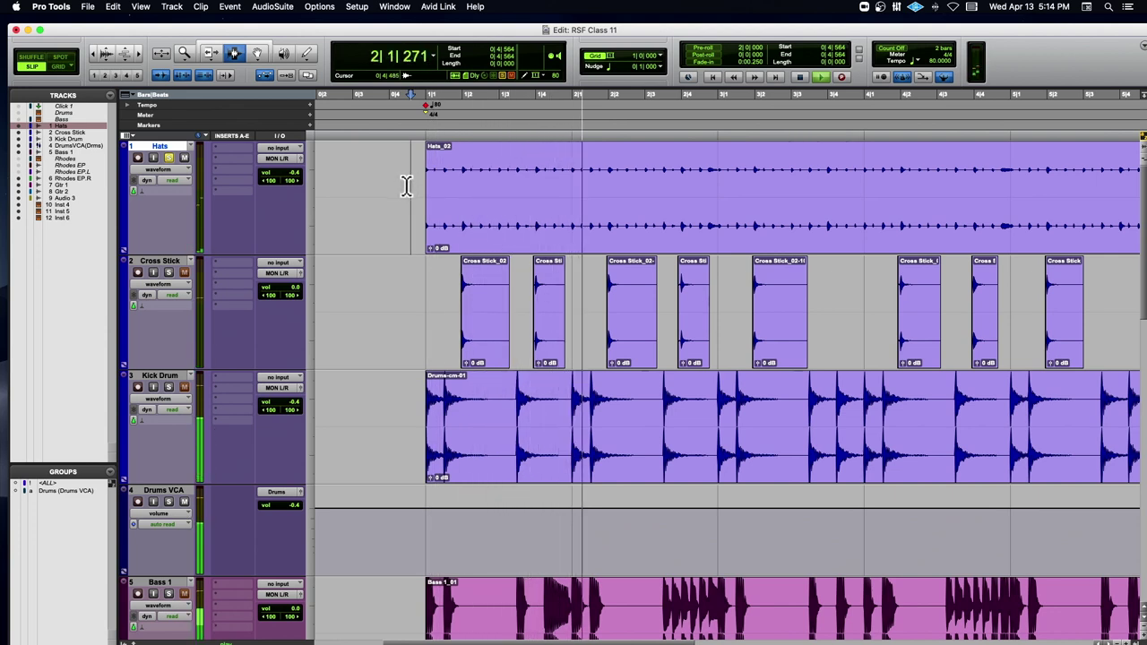
{"action": "key", "text": "space"}
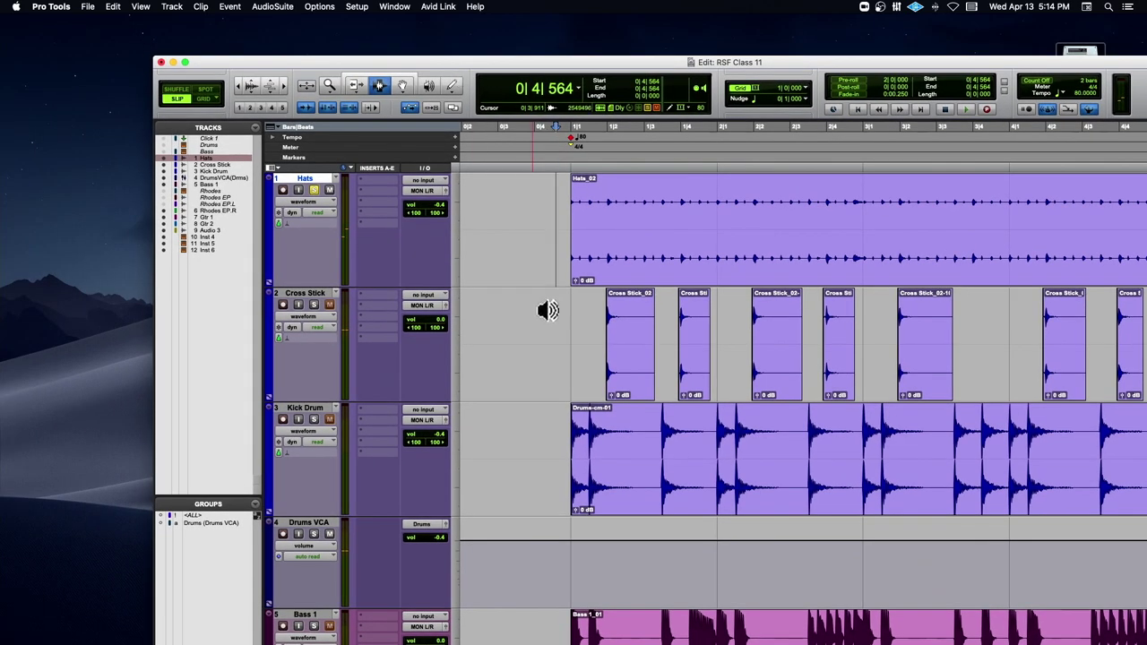
{"action": "scroll", "coordinate": [545, 269], "scroll_direction": "down", "scroll_amount": 20}
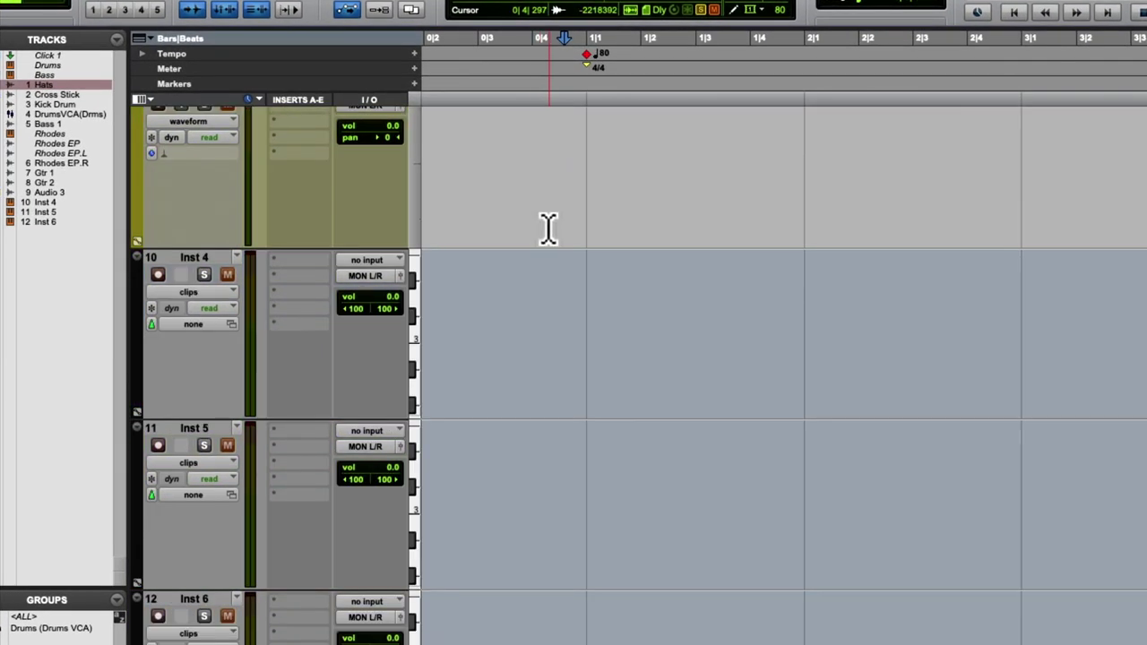
{"action": "scroll", "coordinate": [547, 231], "scroll_direction": "up", "scroll_amount": 20}
{"action": "key", "text": "space"}
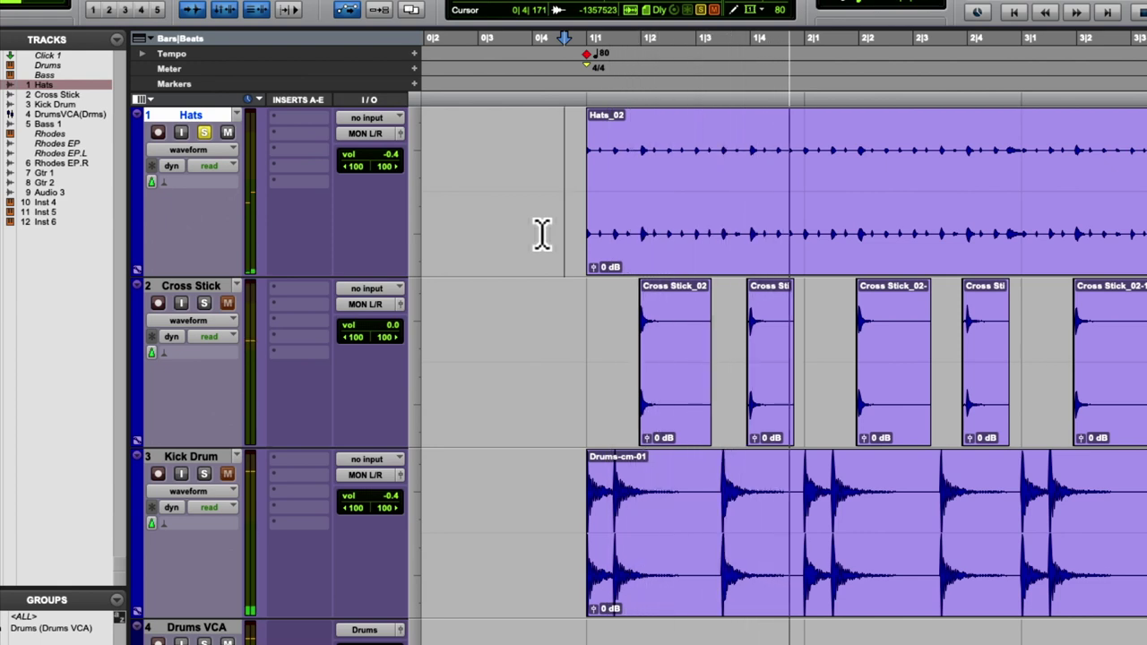
{"action": "key", "text": "space"}
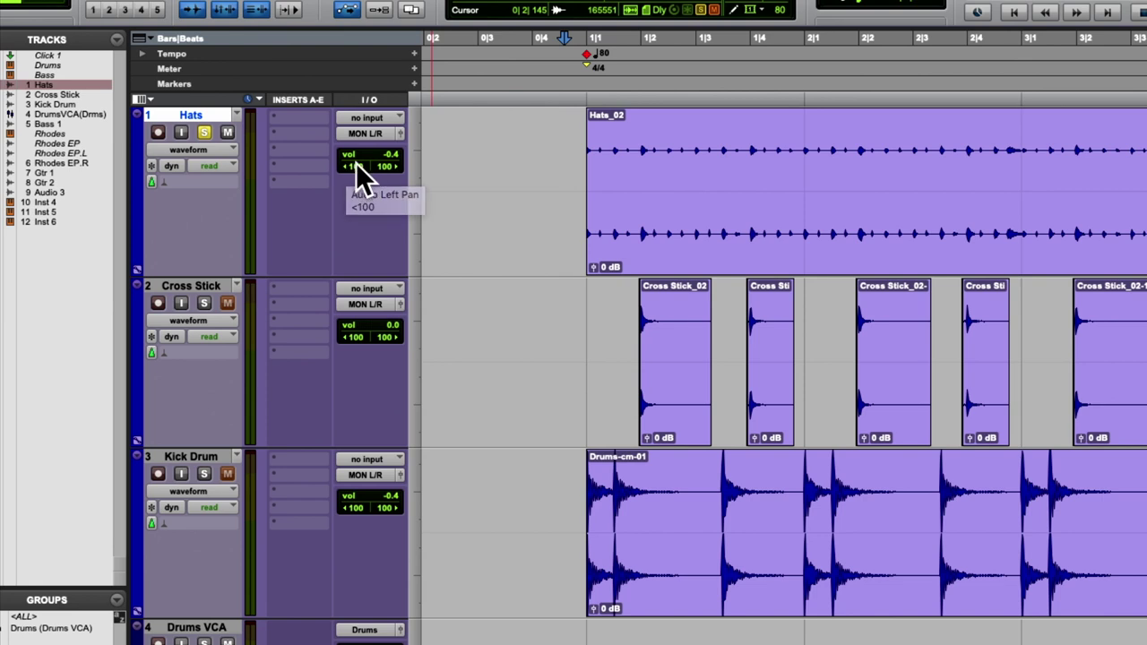
Set the Hats track's left pan to 0 and play the track from 0|4|564 to hear the change
{"action": "left_click_drag", "start_coordinate": [354, 165], "coordinate": [388, 175]}
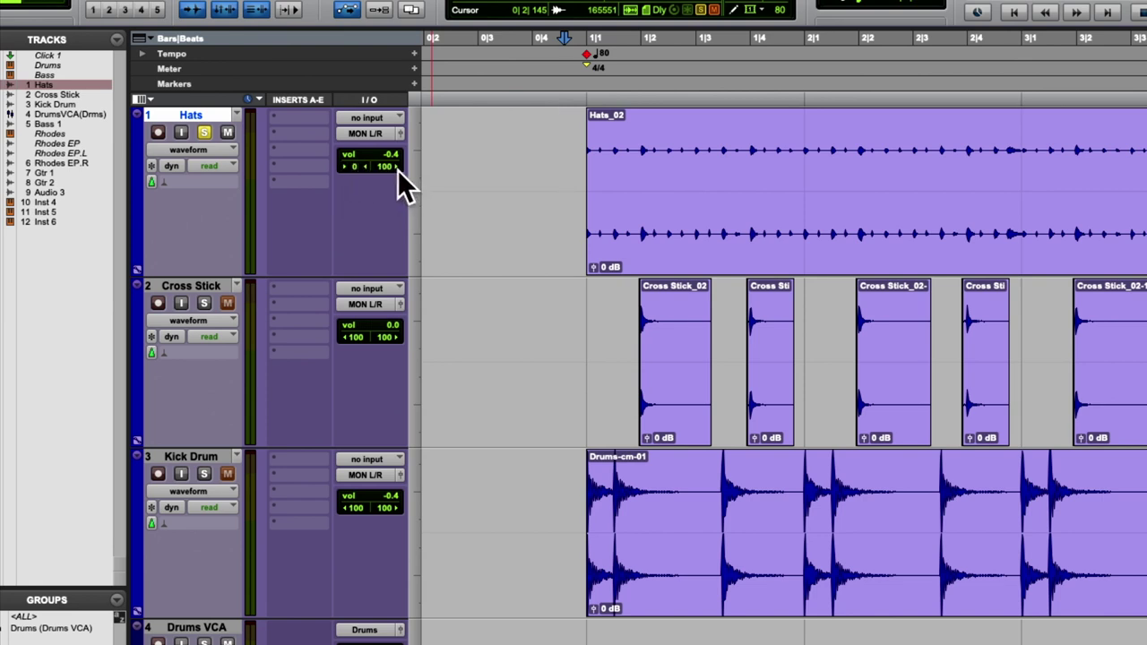
{"action": "key", "text": "space"}
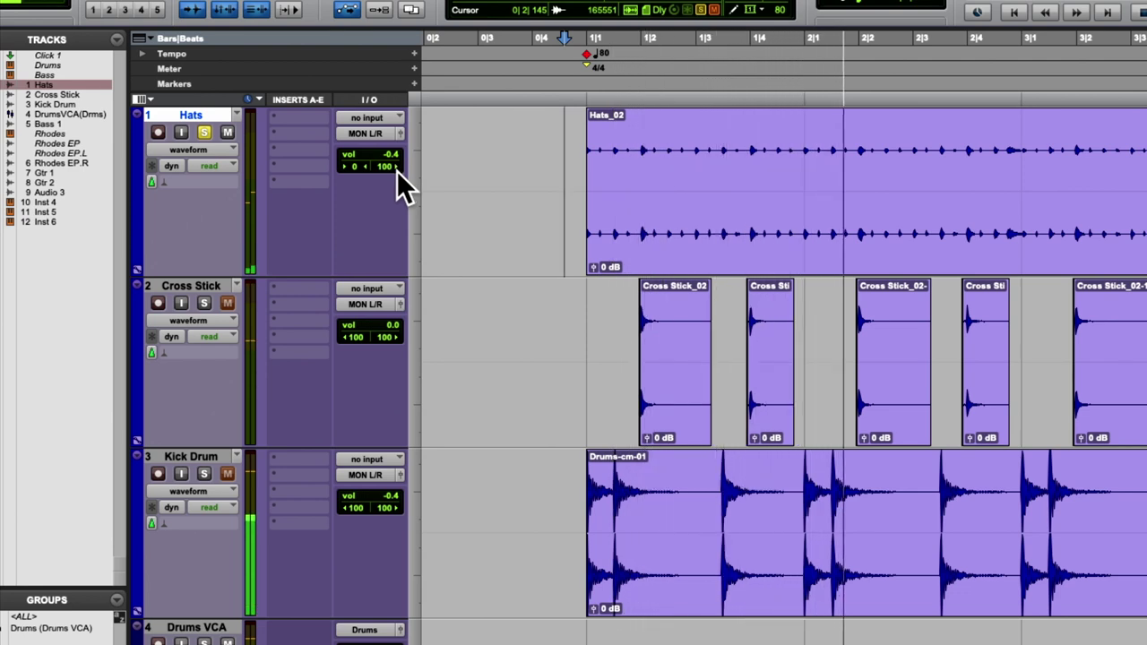
{"action": "mouse_move", "coordinate": [353, 167]}
{"action": "left_mouse_down"}
{"action": "mouse_move", "coordinate": [426, 171]}
{"action": "mouse_move", "coordinate": [343, 165]}
{"action": "left_mouse_up"}
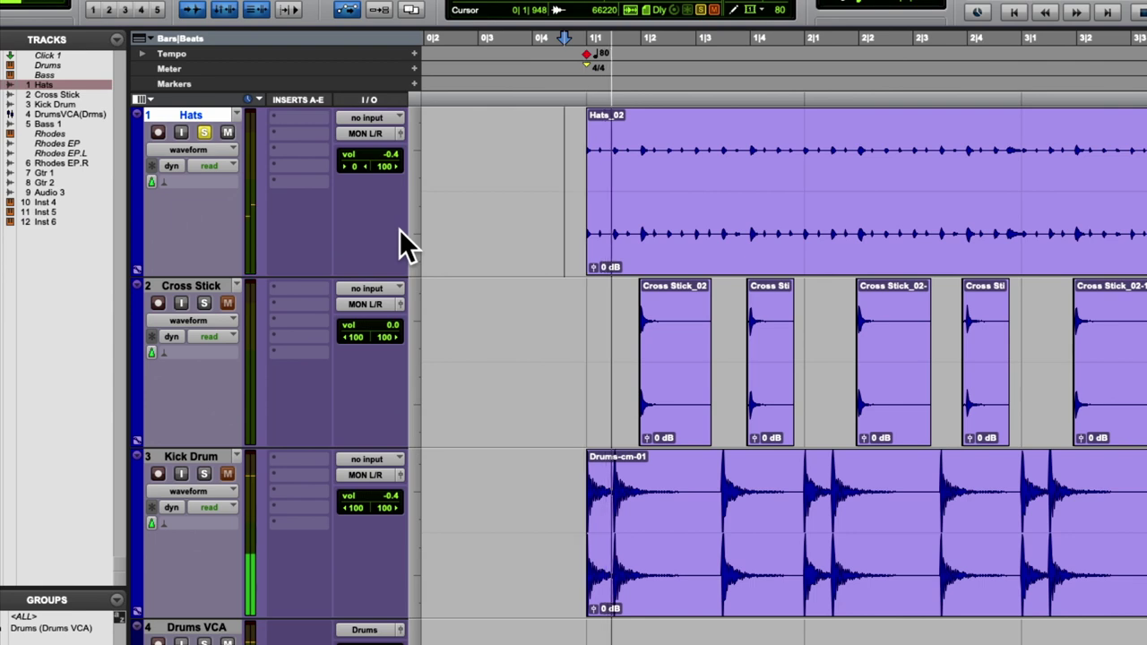
Remove the solo from Hats, solo the Drums VCA, and play the grouped drums before stopping playback
{"action": "left_click", "coordinate": [205, 132]}
{"action": "key", "text": "space"}
{"action": "scroll", "coordinate": [290, 185], "scroll_direction": "down", "scroll_amount": 10}
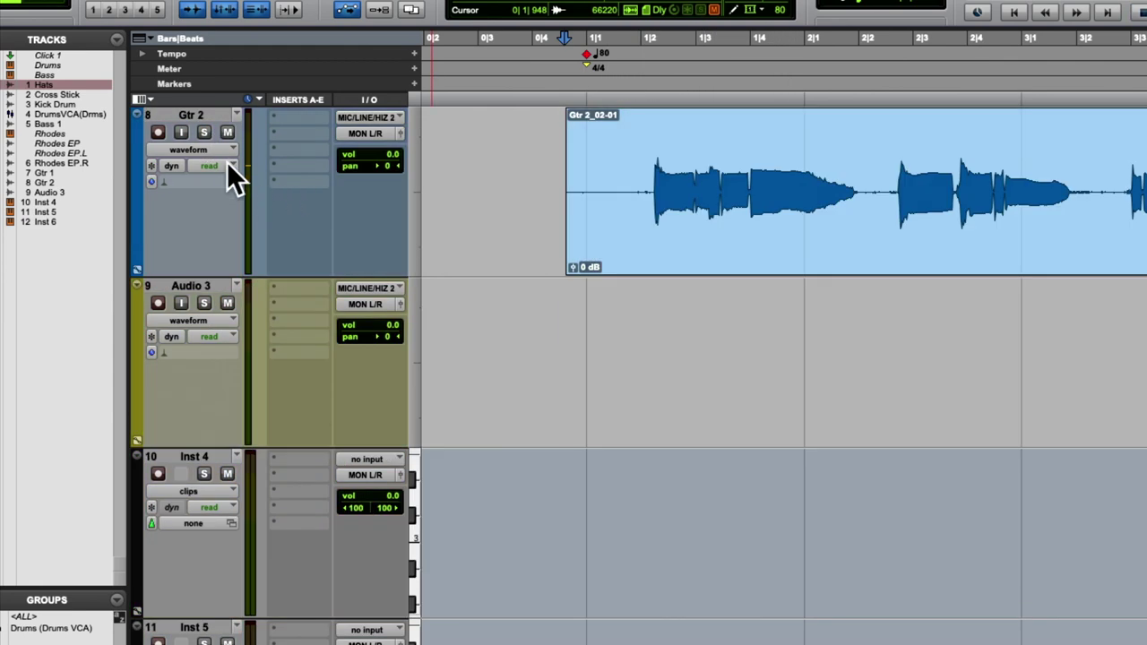
{"action": "scroll", "coordinate": [227, 161], "scroll_direction": "up", "scroll_amount": 5}
{"action": "scroll", "coordinate": [244, 330], "scroll_direction": "up", "scroll_amount": 5}
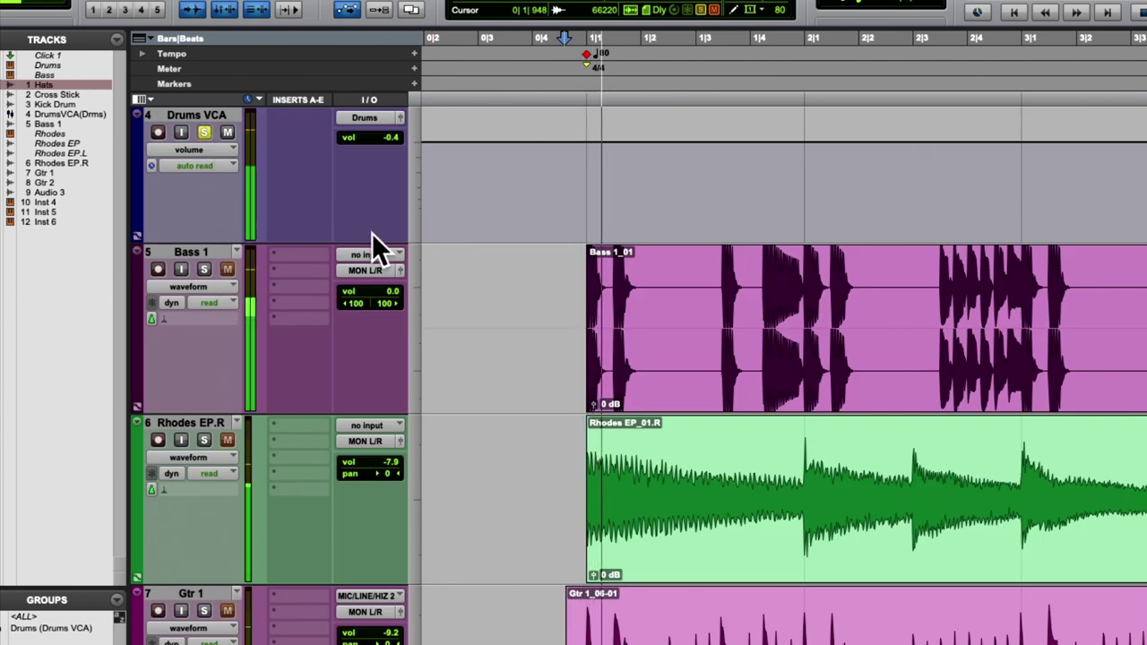
{"action": "scroll", "coordinate": [372, 233], "scroll_direction": "up", "scroll_amount": 2}
{"action": "scroll", "coordinate": [372, 233], "scroll_direction": "up", "scroll_amount": 4}
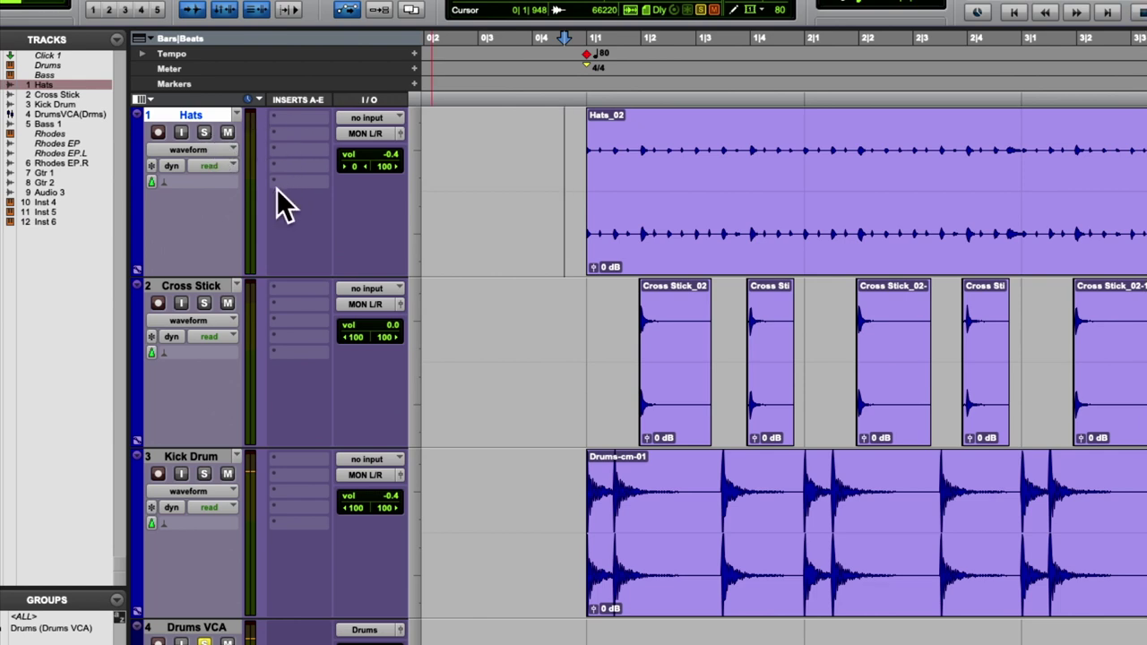
{"action": "left_click", "coordinate": [295, 121]}
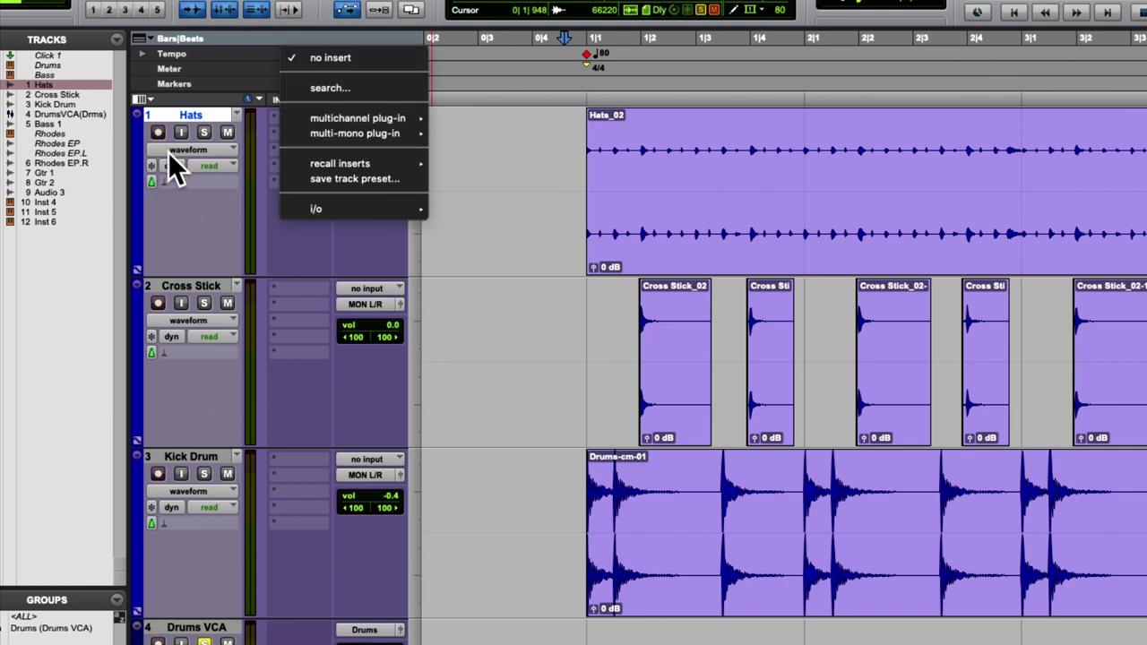
{"action": "left_click", "coordinate": [240, 196]}
Delete the four unused tracks at the end of the session: Audio 3, Inst 4, Inst 5 and Inst 6
{"action": "scroll", "coordinate": [239, 196], "scroll_direction": "down", "scroll_amount": 1}
{"action": "scroll", "coordinate": [239, 196], "scroll_direction": "down", "scroll_amount": 5}
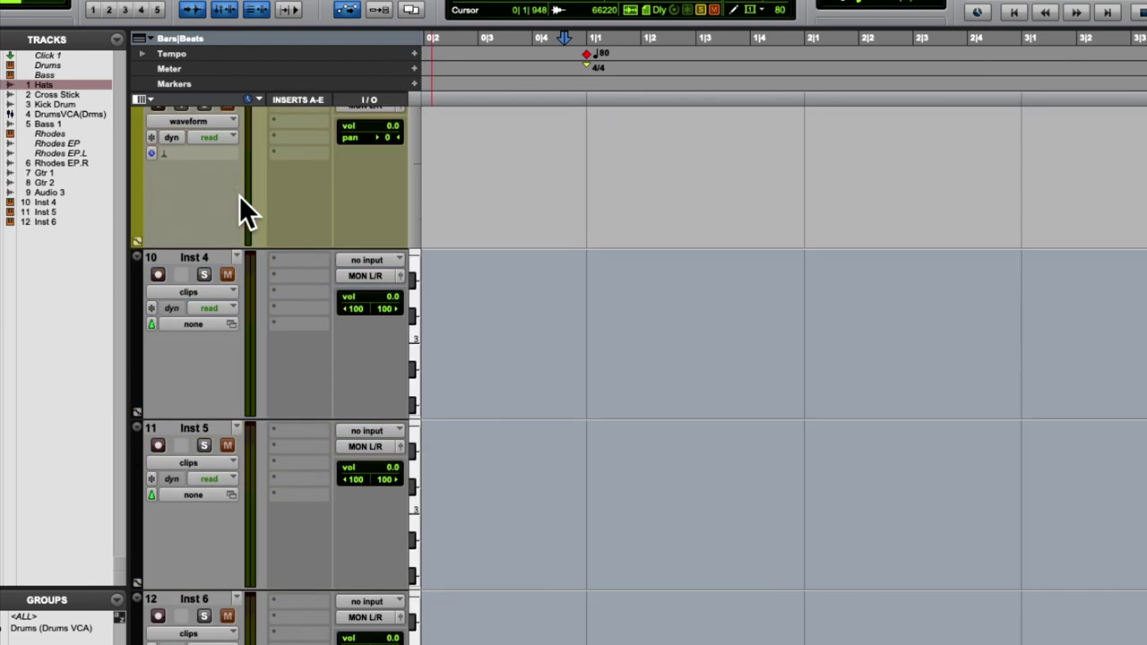
{"action": "scroll", "coordinate": [239, 196], "scroll_direction": "up", "scroll_amount": 6}
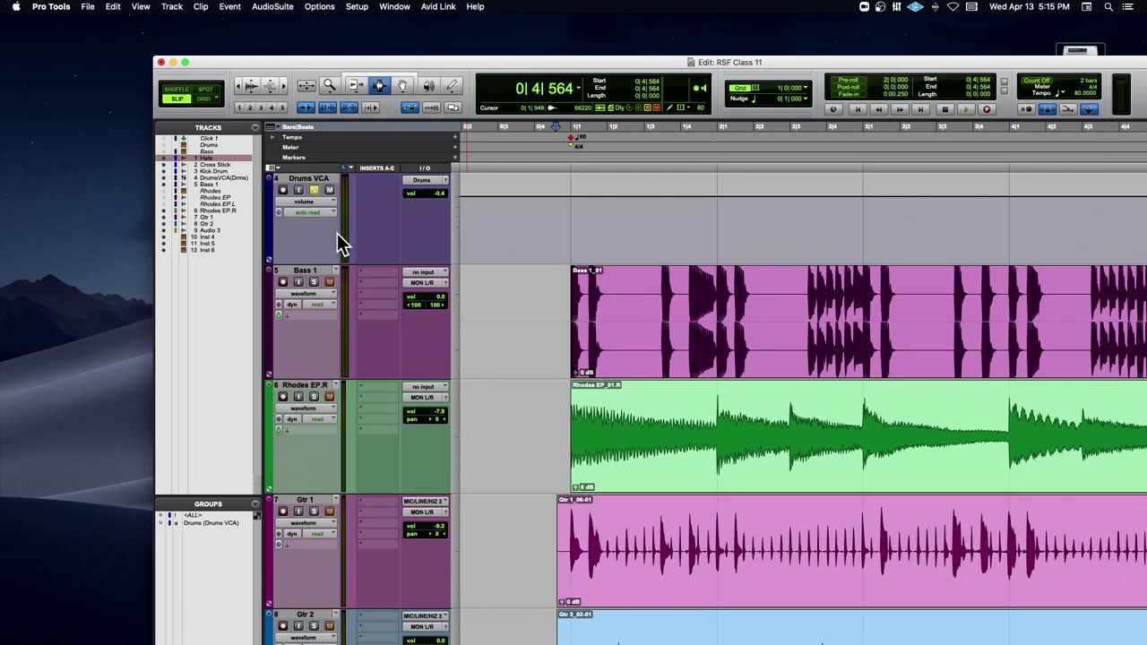
{"action": "scroll", "coordinate": [240, 196], "scroll_direction": "down", "scroll_amount": 5}
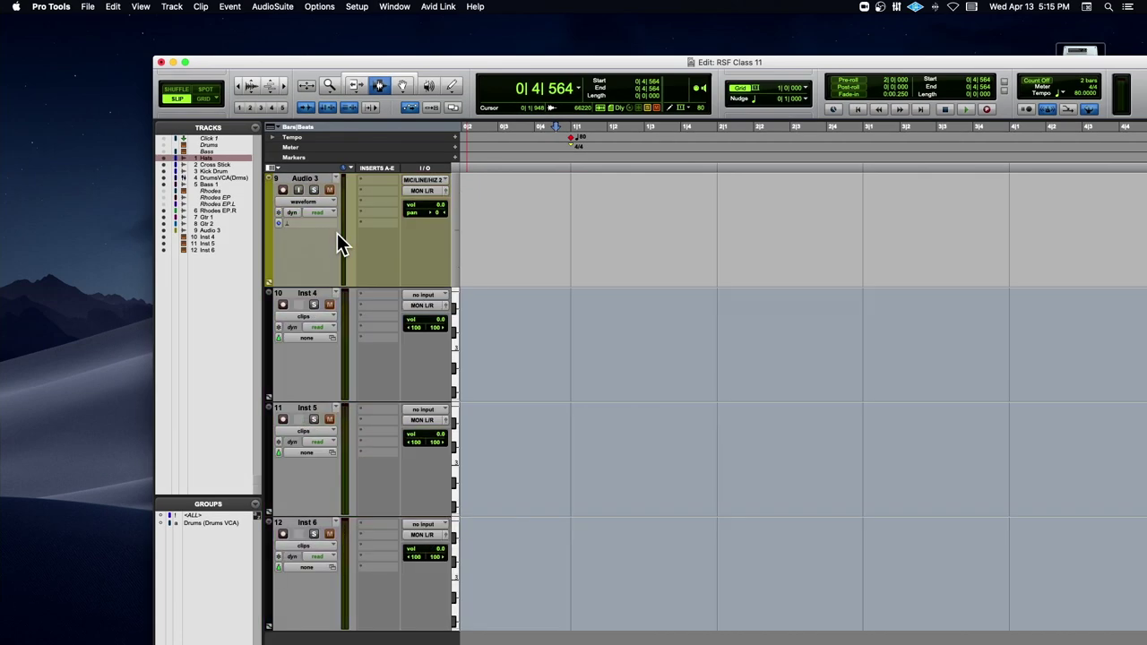
{"action": "scroll", "coordinate": [336, 253], "scroll_direction": "up", "scroll_amount": 1}
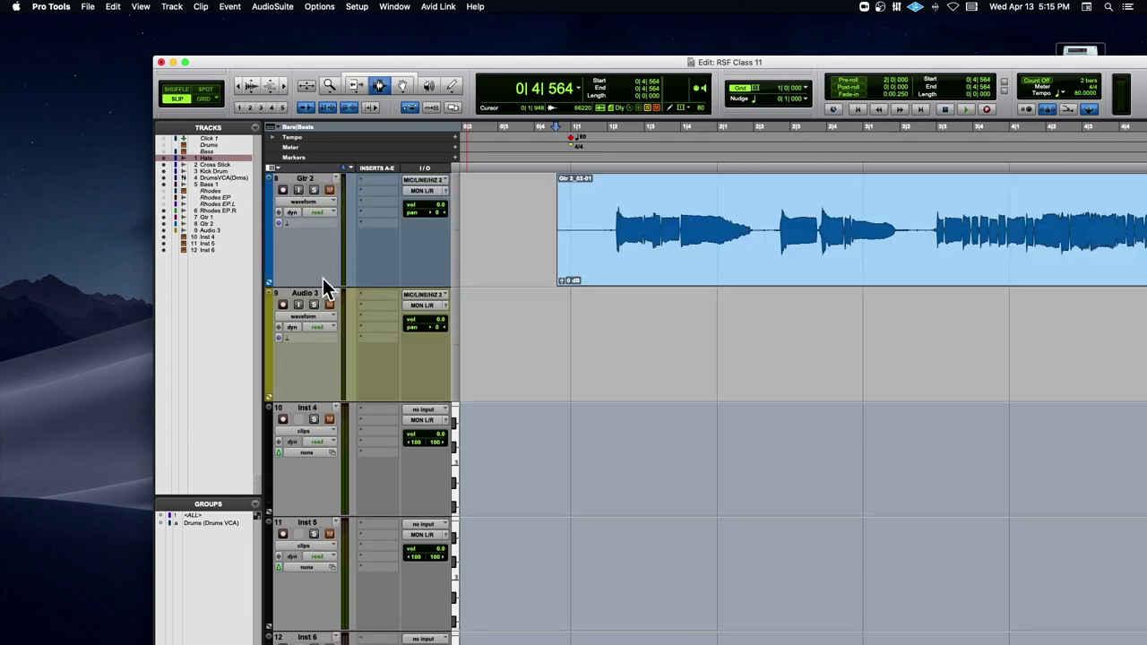
{"action": "left_click", "coordinate": [304, 295]}
{"action": "scroll", "coordinate": [307, 296], "scroll_direction": "down", "scroll_amount": 1}
{"action": "left_click", "coordinate": [310, 504], "text": "shift"}
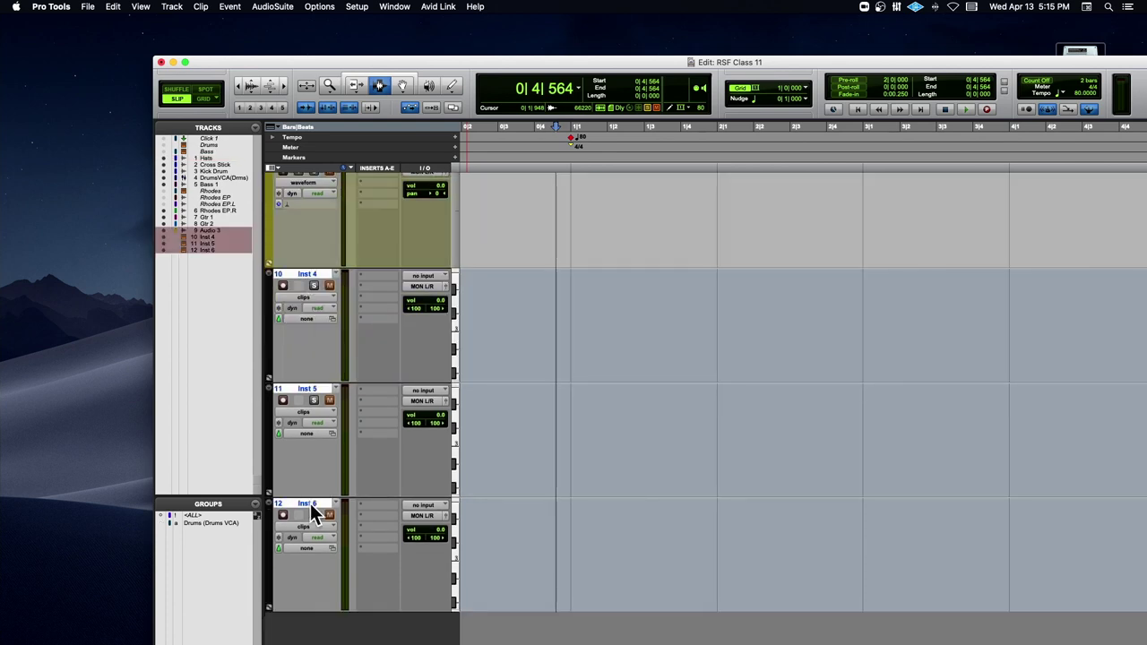
{"action": "right_click", "coordinate": [311, 503]}
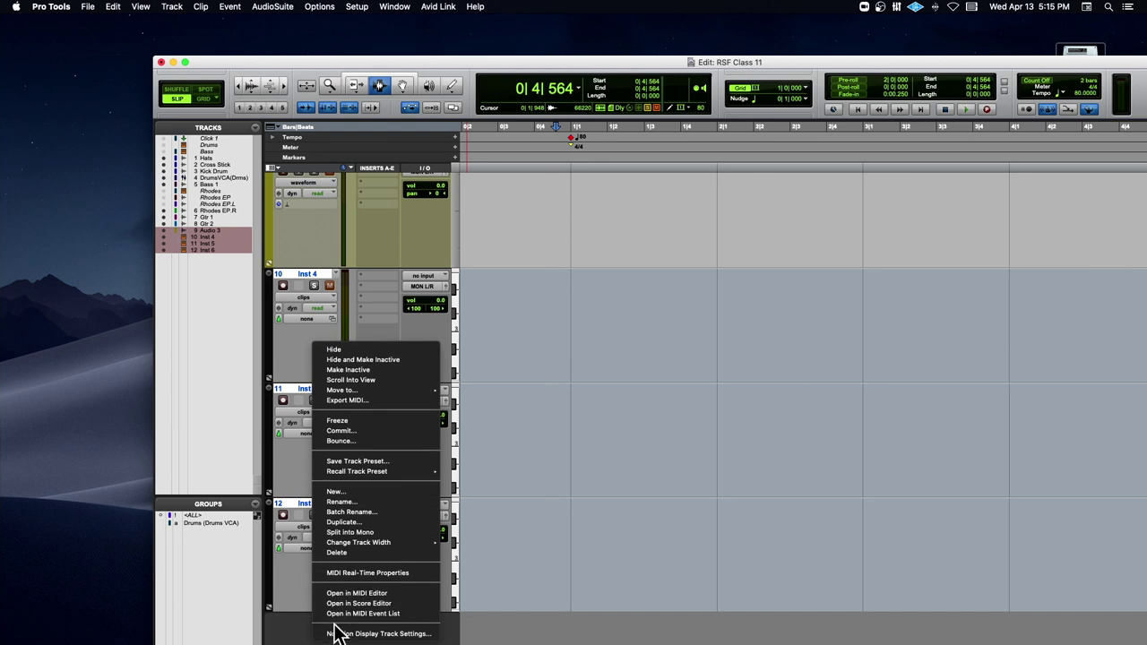
{"action": "left_click", "coordinate": [343, 553]}
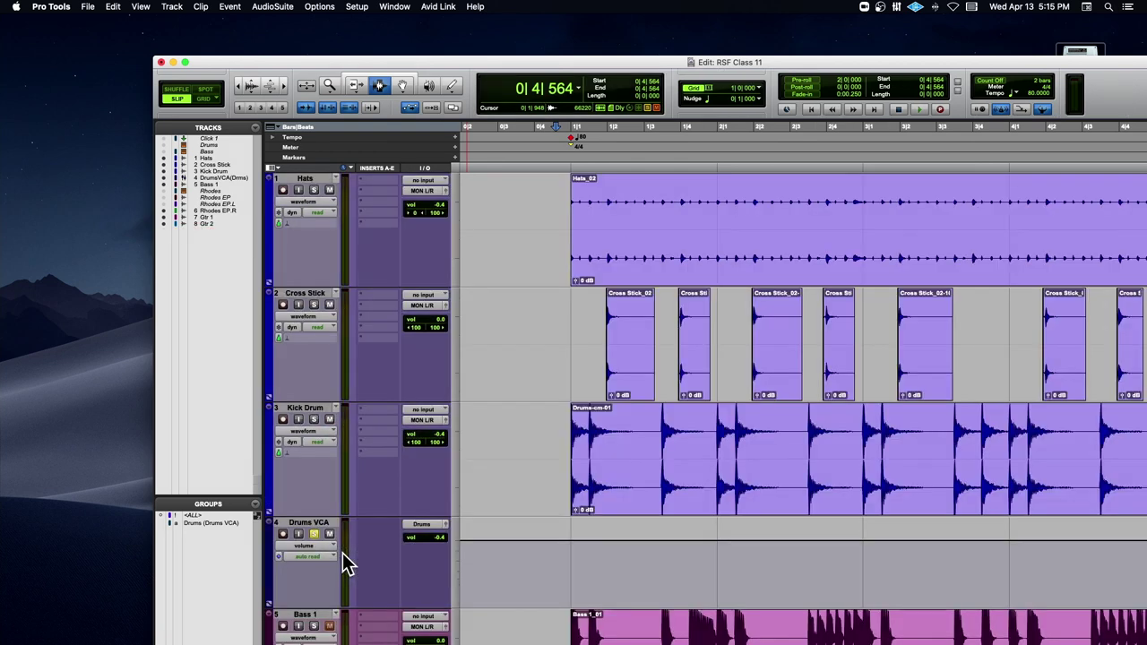
Create one new stereo Master Fader track below Gtr 2
{"action": "scroll", "coordinate": [348, 563], "scroll_direction": "down", "scroll_amount": 4}
{"action": "key", "text": "super+shift+n"}
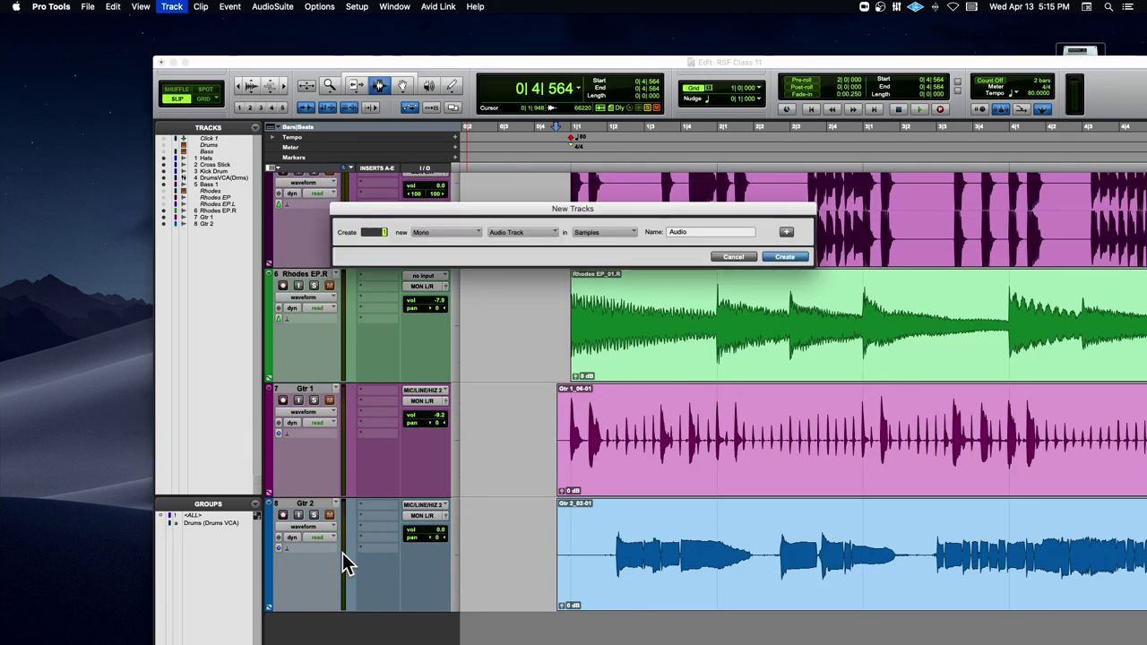
{"action": "left_click", "coordinate": [439, 235]}
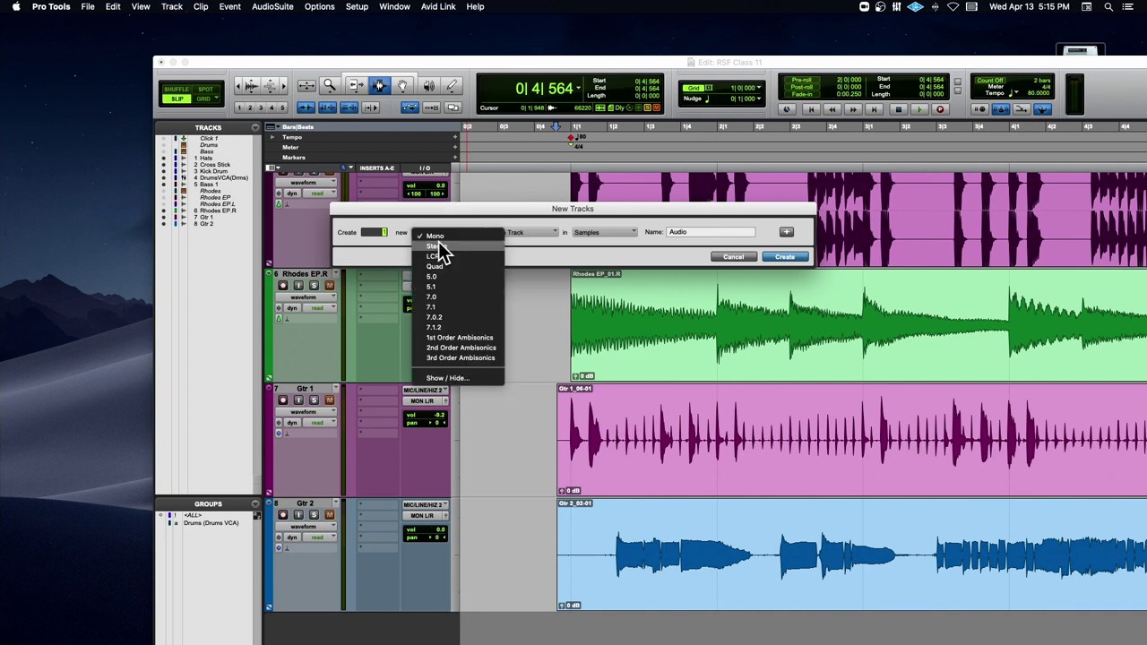
{"action": "left_click", "coordinate": [435, 245]}
{"action": "left_click", "coordinate": [523, 231]}
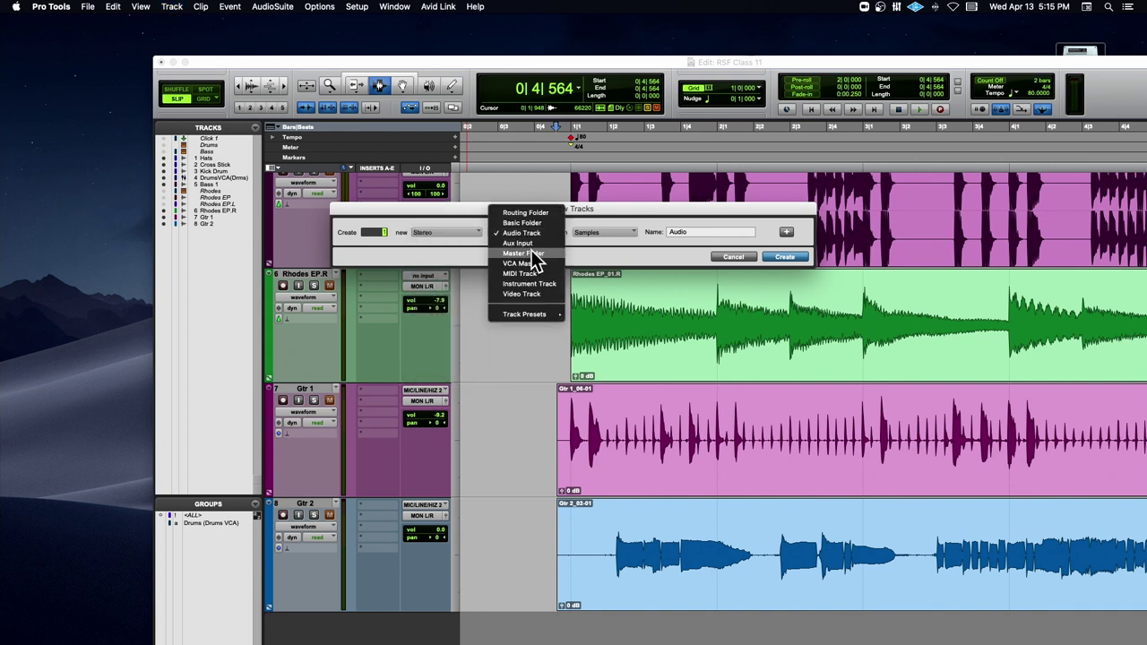
{"action": "left_click", "coordinate": [787, 256]}
Increase the height of the Master 1 track until all of its insert slots are shown in full
{"action": "scroll", "coordinate": [346, 468], "scroll_direction": "down", "scroll_amount": 2}
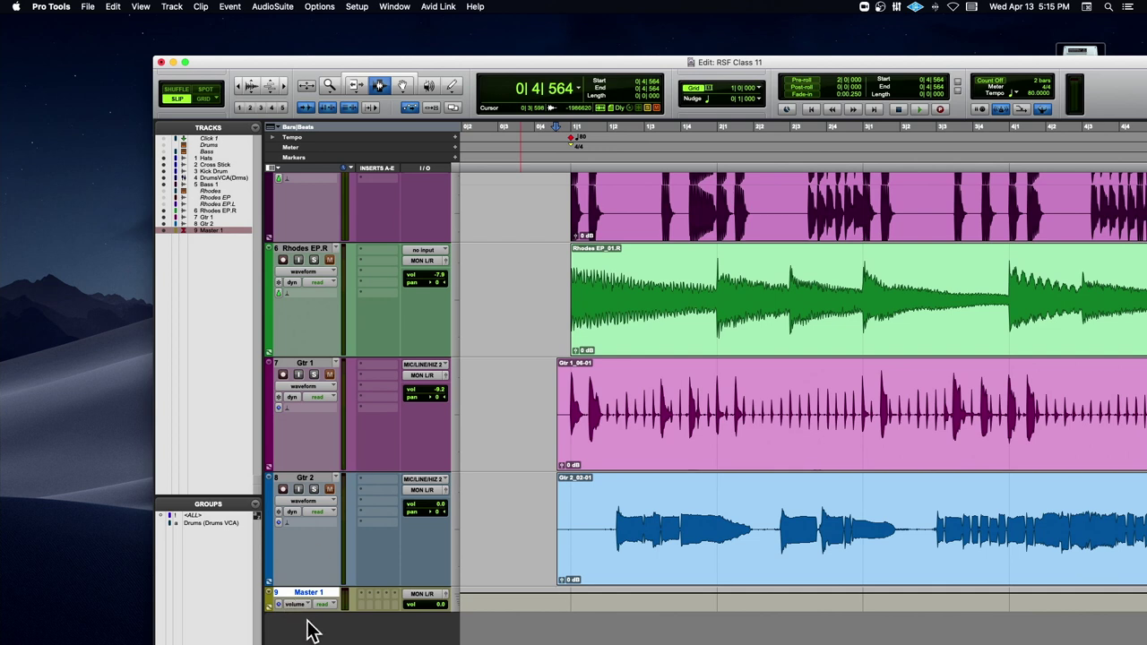
{"action": "left_click_drag", "start_coordinate": [309, 614], "coordinate": [309, 644]}
{"action": "scroll", "coordinate": [573, 644], "scroll_direction": "down", "scroll_amount": 1}
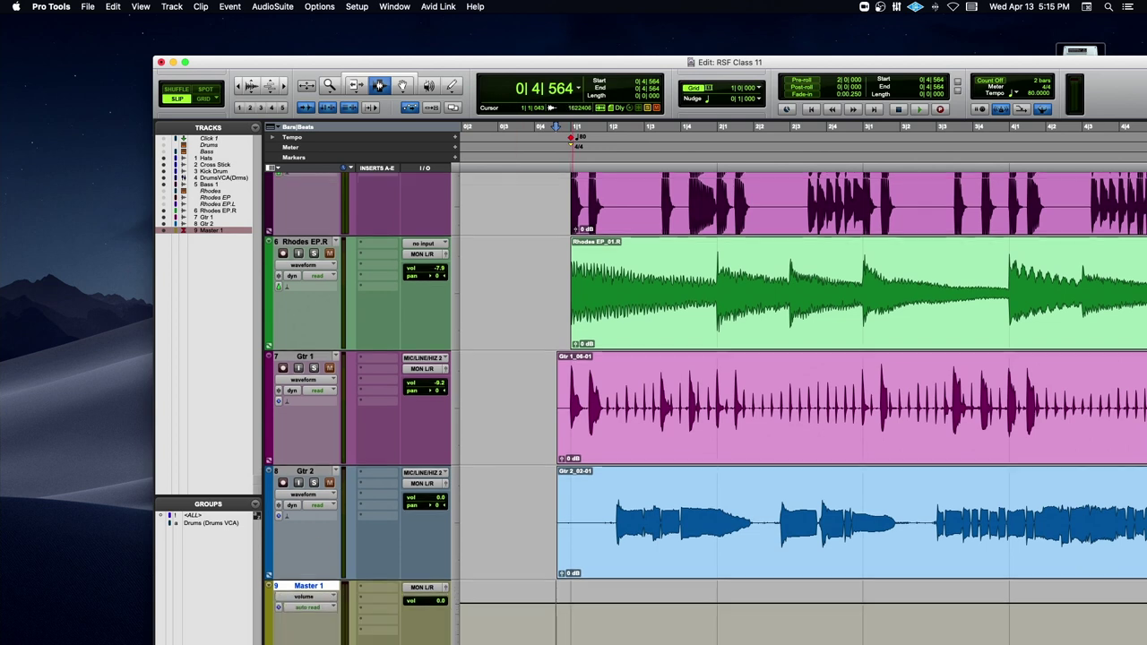
{"action": "scroll", "coordinate": [572, 628], "scroll_direction": "down", "scroll_amount": 2}
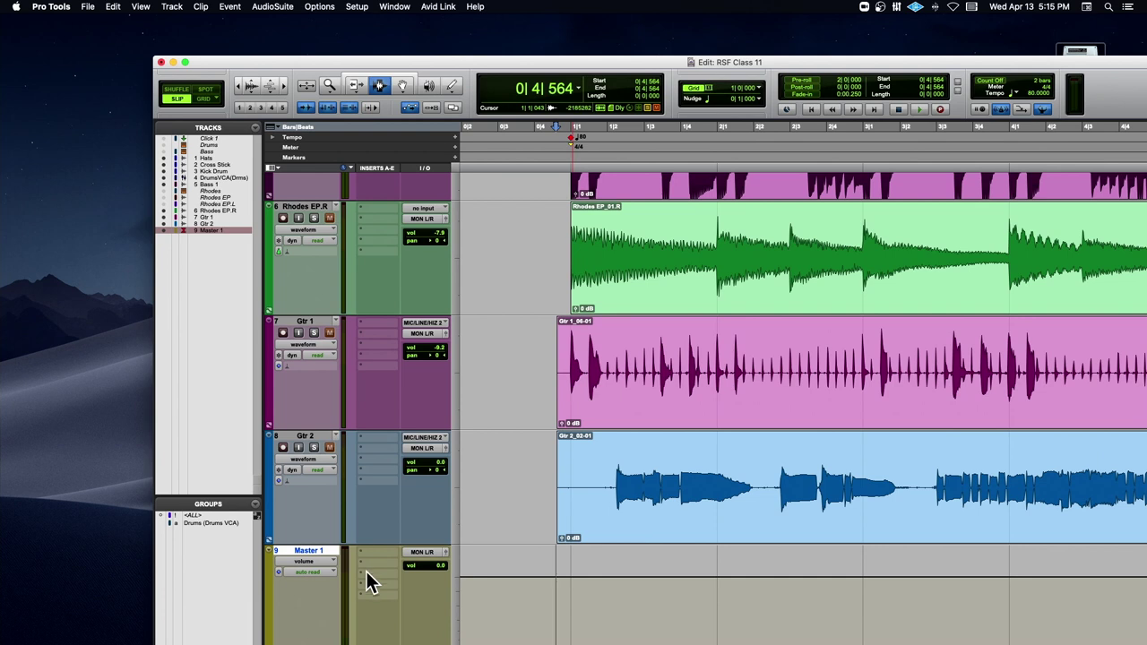
Insert the stereo multichannel EQ3 7-Band plug-in in slot E of Master 1 and close its window
{"action": "left_click", "coordinate": [372, 604]}
{"action": "mouse_move", "coordinate": [379, 596]}
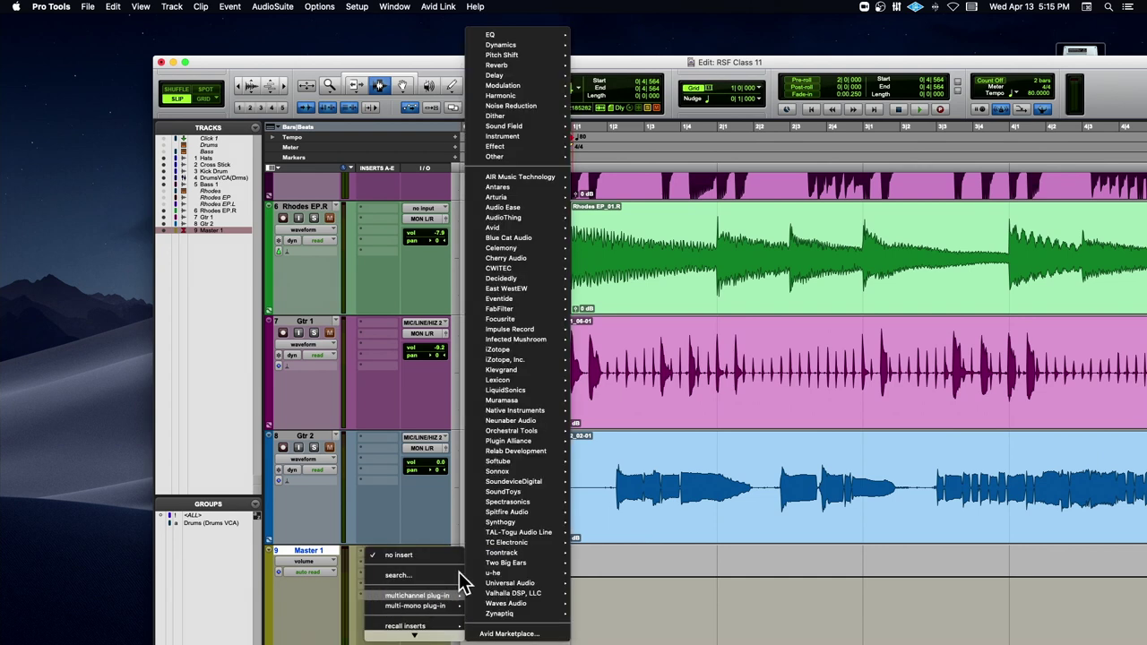
{"action": "mouse_move", "coordinate": [546, 36]}
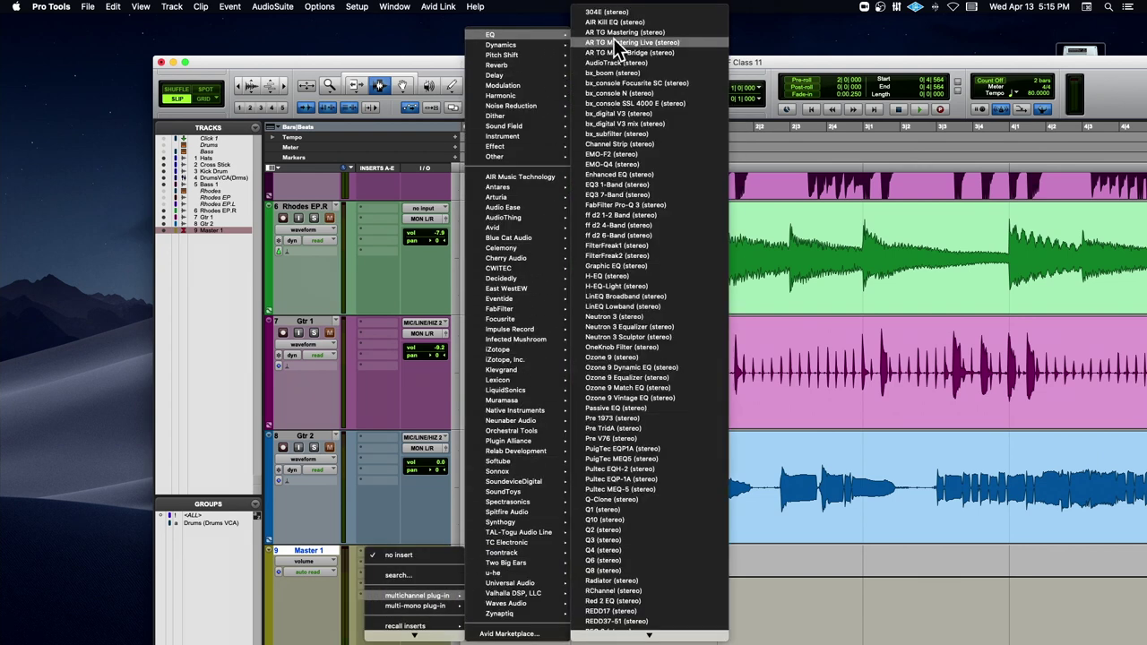
{"action": "left_click", "coordinate": [640, 194]}
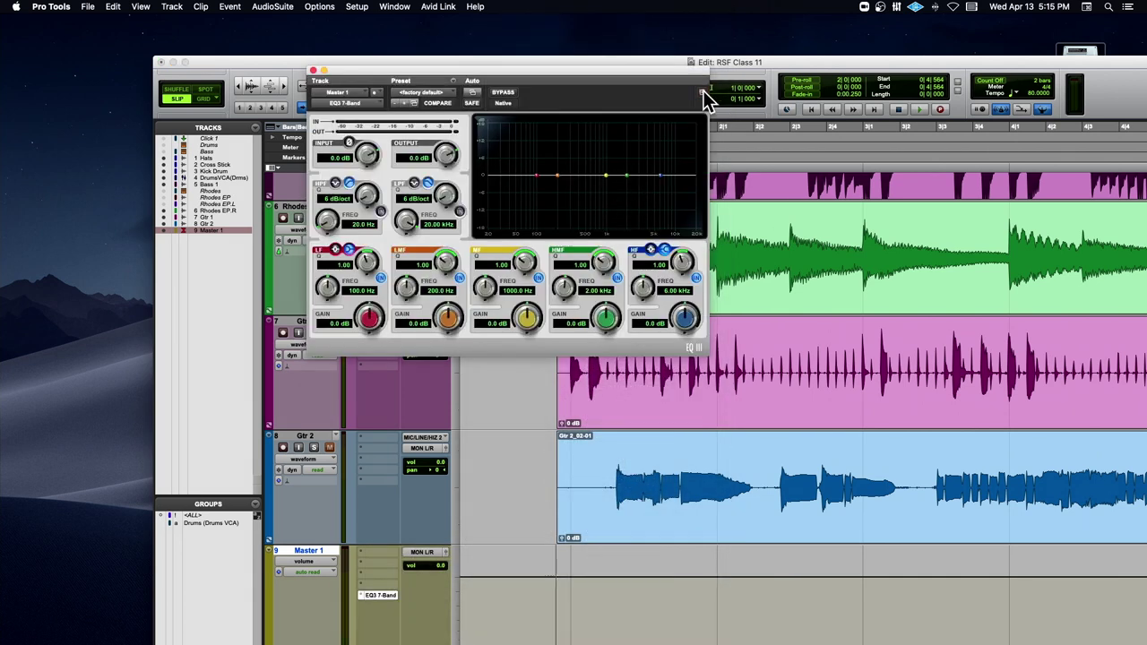
{"action": "left_click", "coordinate": [313, 70]}
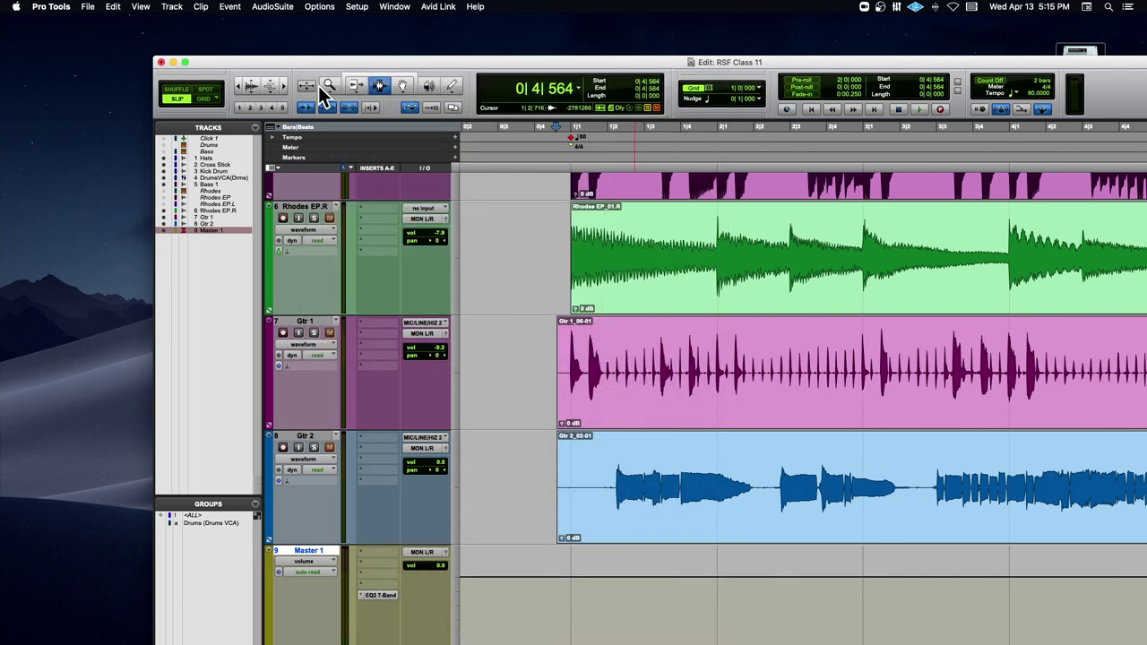
Insert the stereo multichannel PAZ-Frequency analyzer in slot D of Master 1 and move its window clear of the first track row
{"action": "left_click", "coordinate": [365, 581]}
{"action": "mouse_move", "coordinate": [452, 584]}
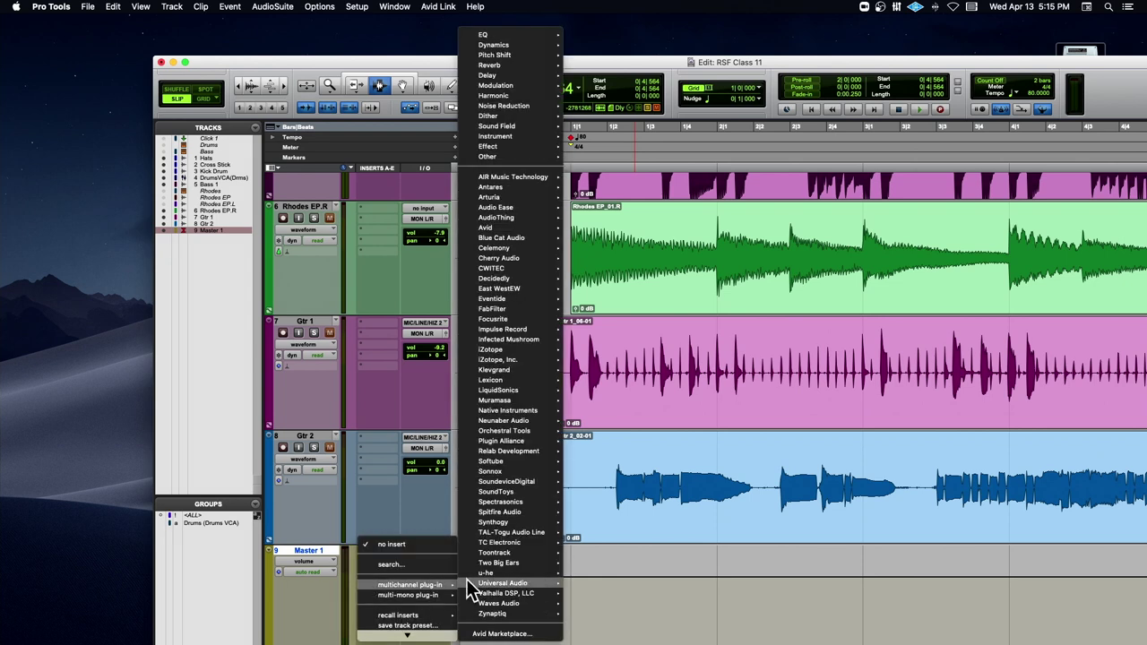
{"action": "mouse_move", "coordinate": [524, 199]}
{"action": "mouse_move", "coordinate": [522, 128]}
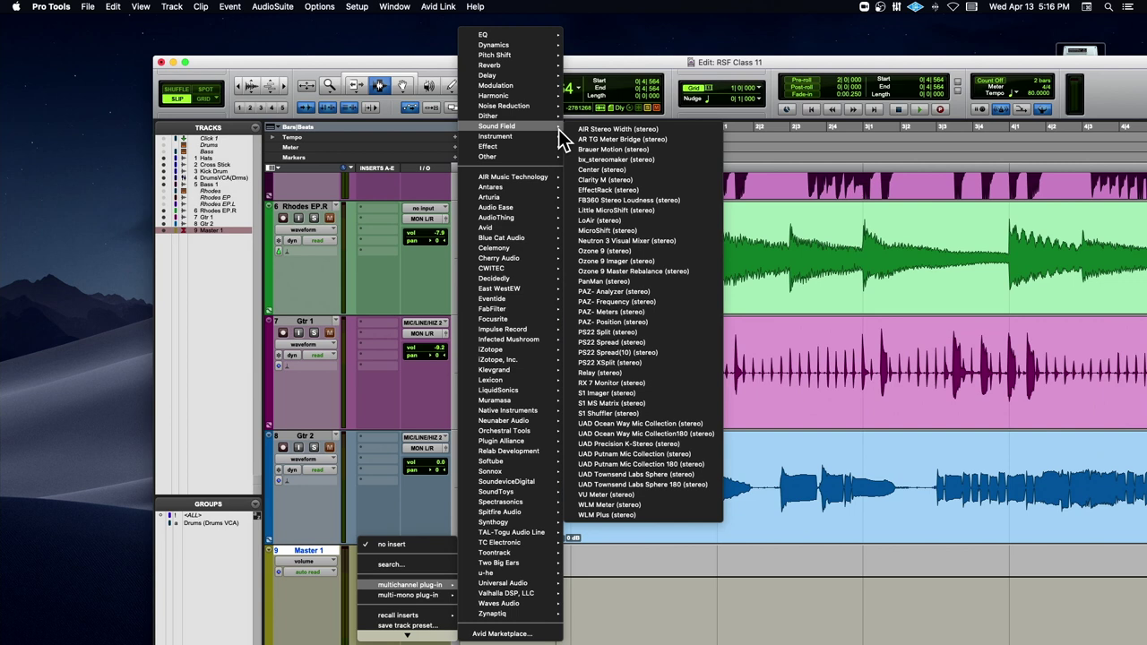
{"action": "left_click", "coordinate": [635, 301]}
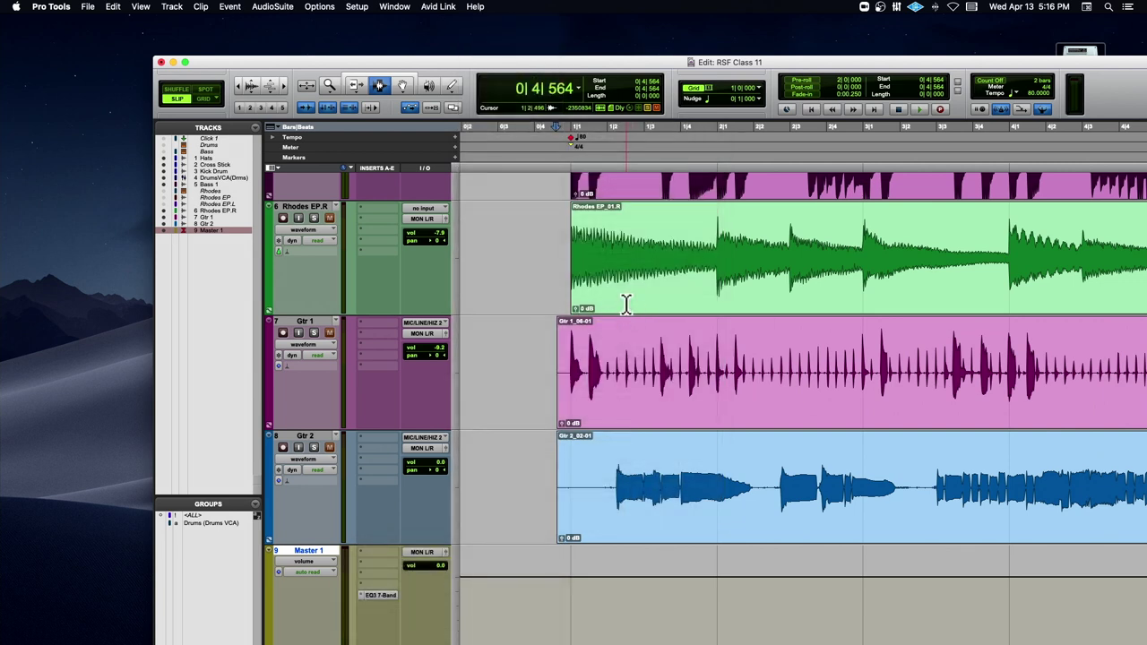
{"action": "left_click_drag", "start_coordinate": [441, 68], "coordinate": [388, 261]}
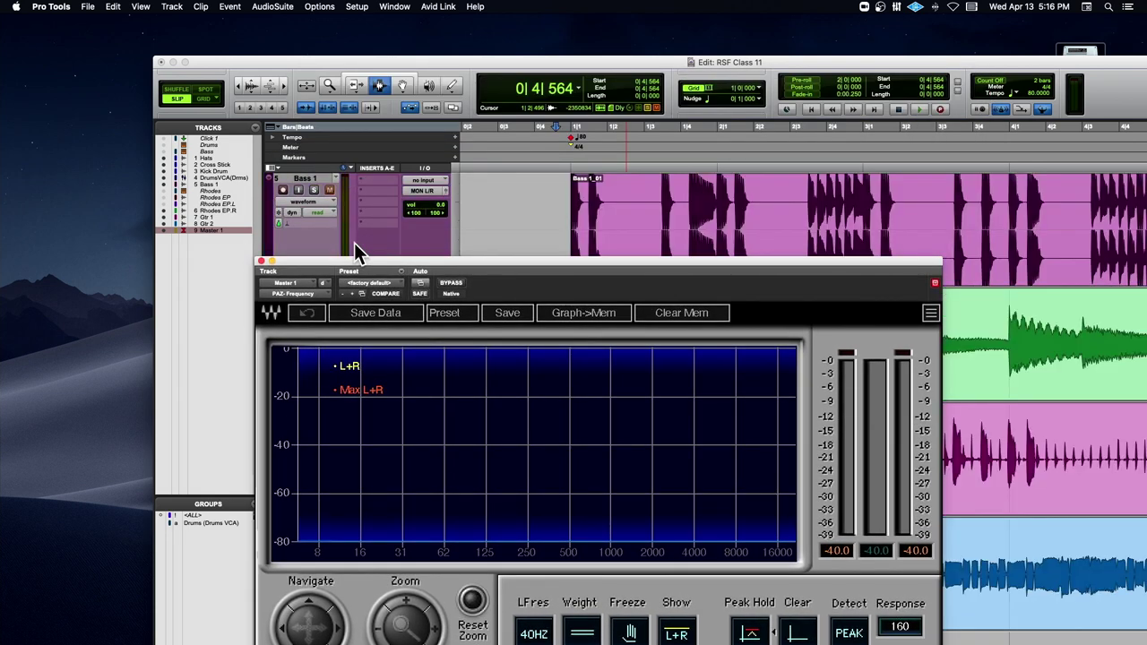
Switch the solo from the Drums VCA to Hats and play from 0|4|564 to examine its spectrum in PAZ Frequency
{"action": "scroll", "coordinate": [354, 243], "scroll_direction": "up", "scroll_amount": 1}
{"action": "left_click", "coordinate": [315, 189]}
{"action": "scroll", "coordinate": [377, 217], "scroll_direction": "up", "scroll_amount": 3}
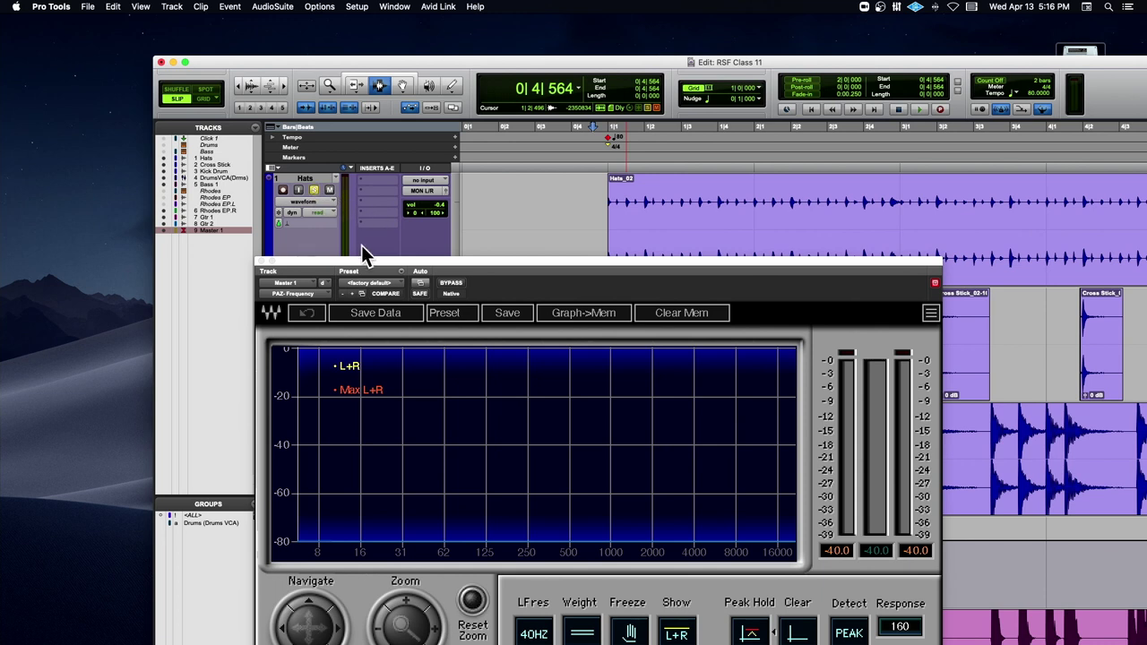
{"action": "left_click_drag", "start_coordinate": [369, 280], "coordinate": [281, 119]}
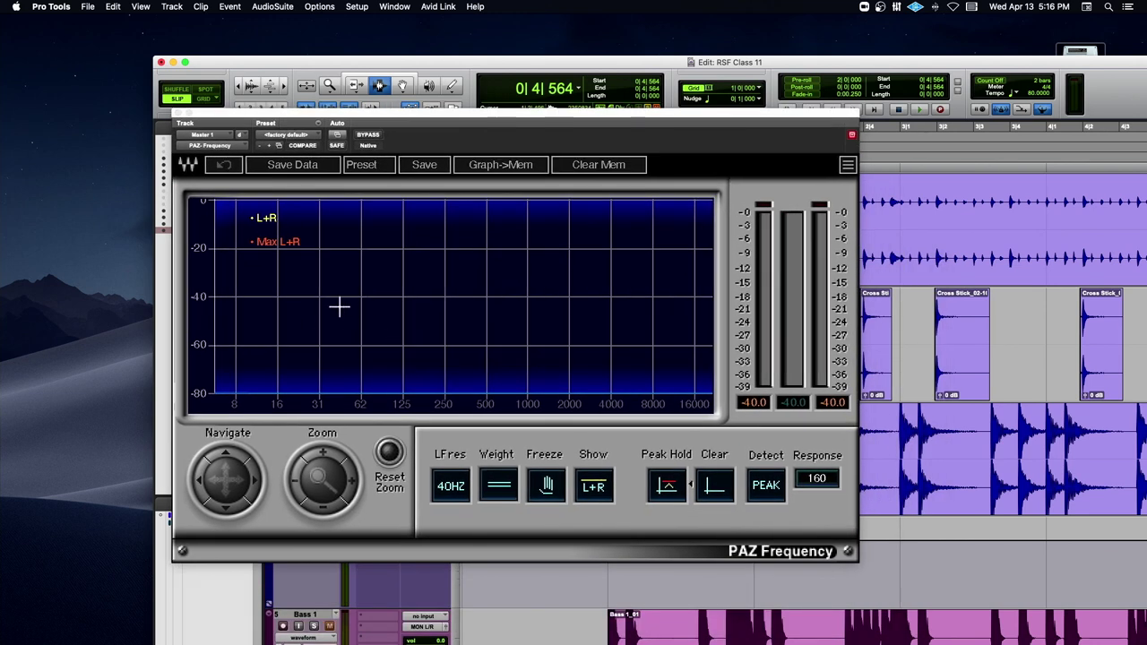
{"action": "key", "text": "space"}
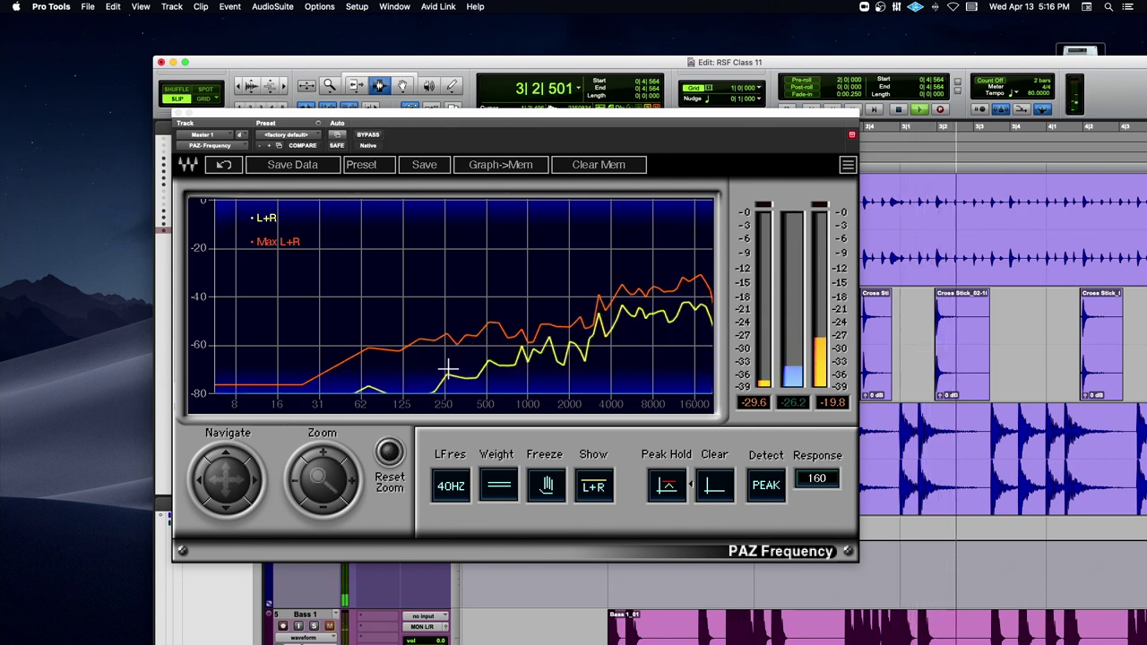
{"action": "key", "text": "space"}
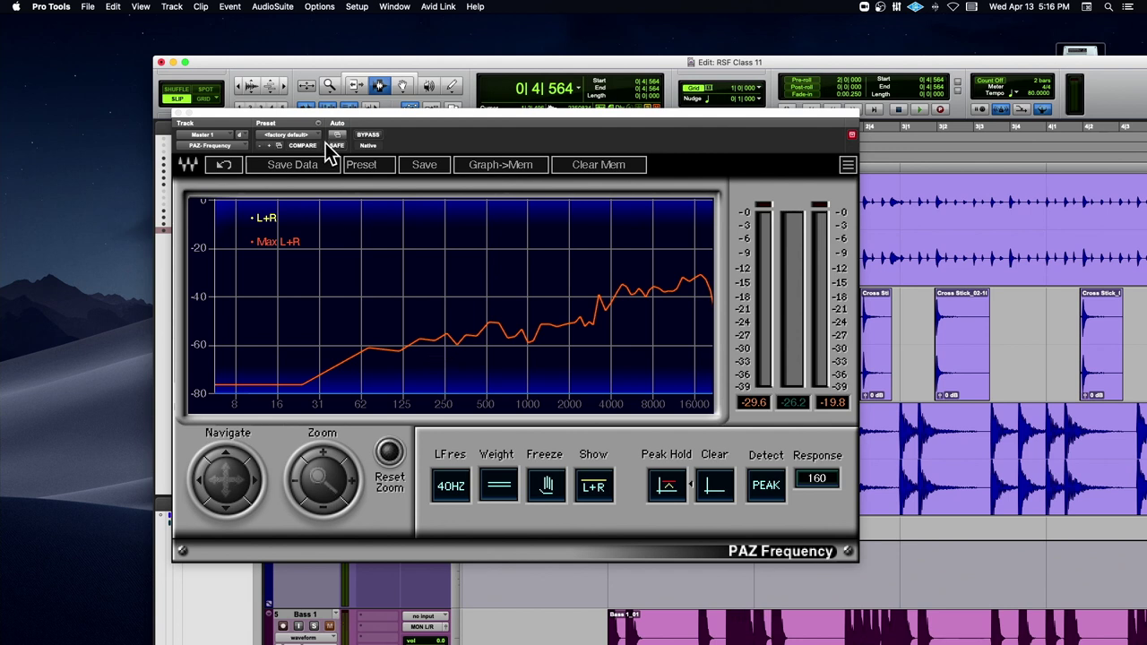
Rearrange the Edit and PAZ Frequency windows so the analyzer leaves the track controls and inserts uncovered
{"action": "left_click_drag", "start_coordinate": [304, 117], "coordinate": [200, 198]}
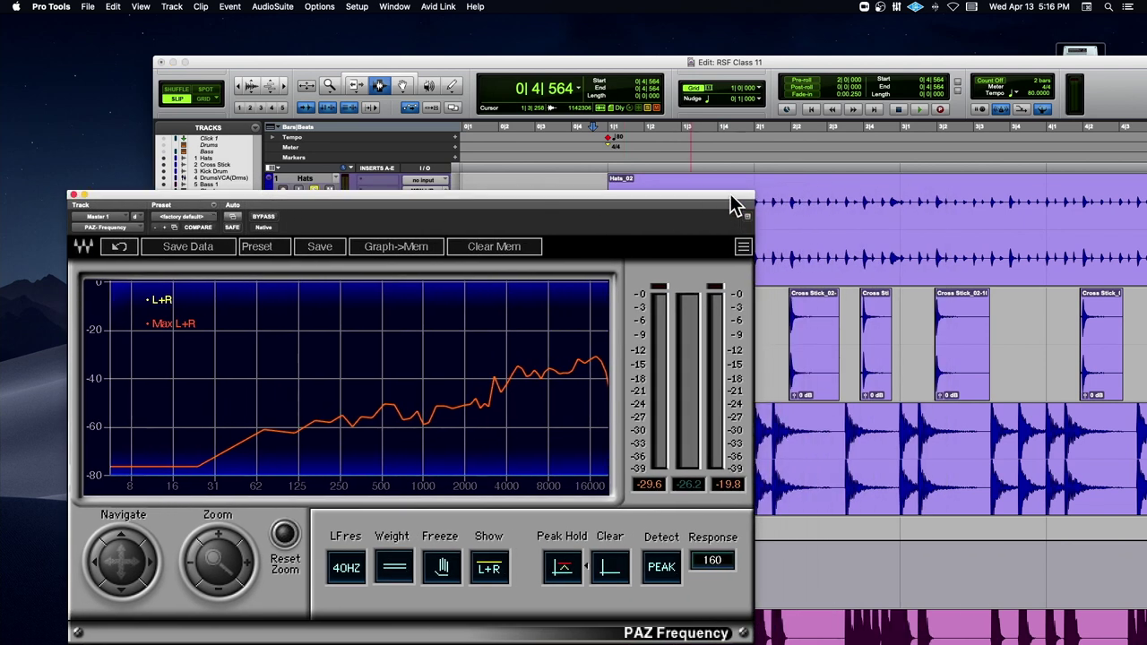
{"action": "left_click_drag", "start_coordinate": [708, 67], "coordinate": [555, 34]}
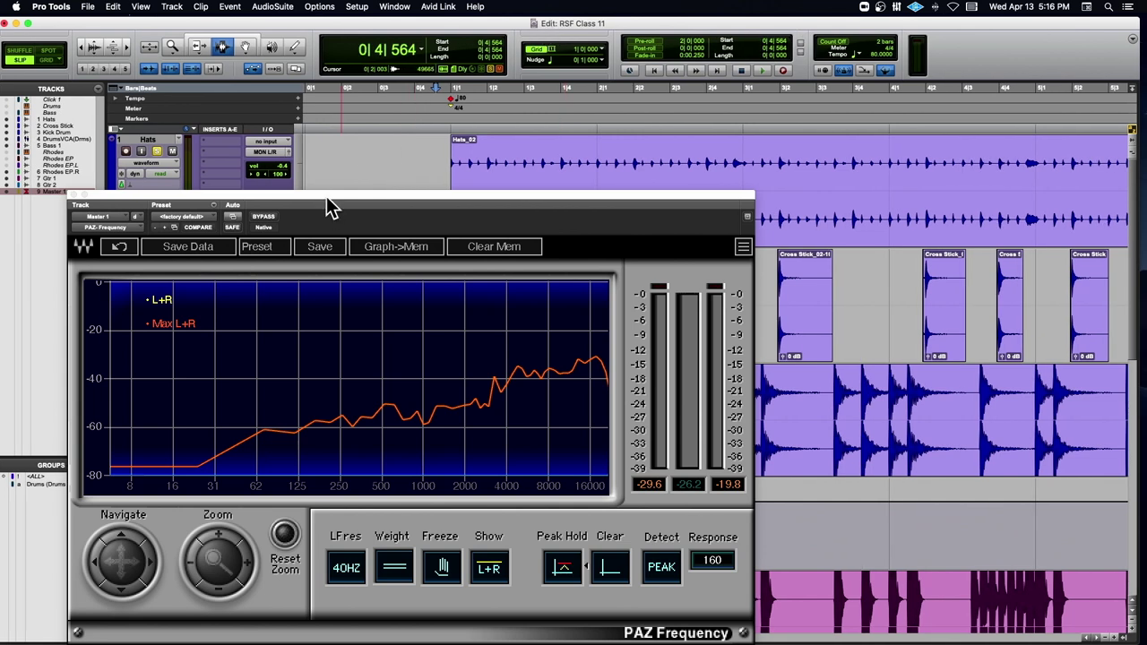
{"action": "left_click_drag", "start_coordinate": [326, 196], "coordinate": [730, 216]}
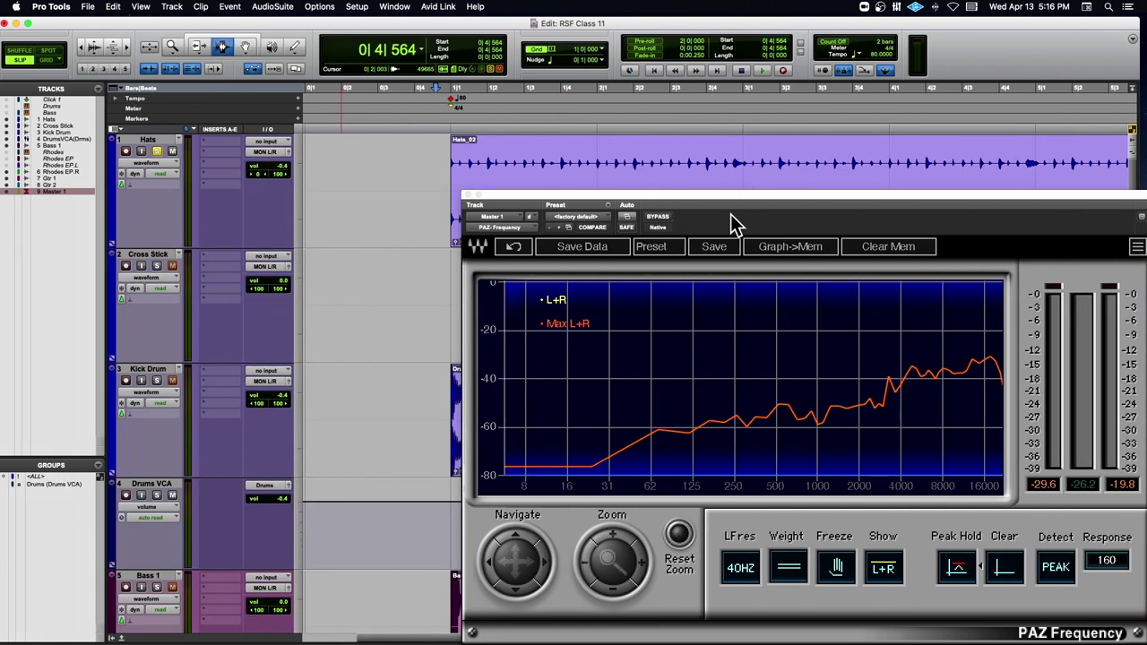
Insert the stereo multichannel EQ3 1-Band plug-in in the first slot of Hats and place its window beside the analyzer
{"action": "left_click", "coordinate": [205, 140]}
{"action": "mouse_move", "coordinate": [208, 142]}
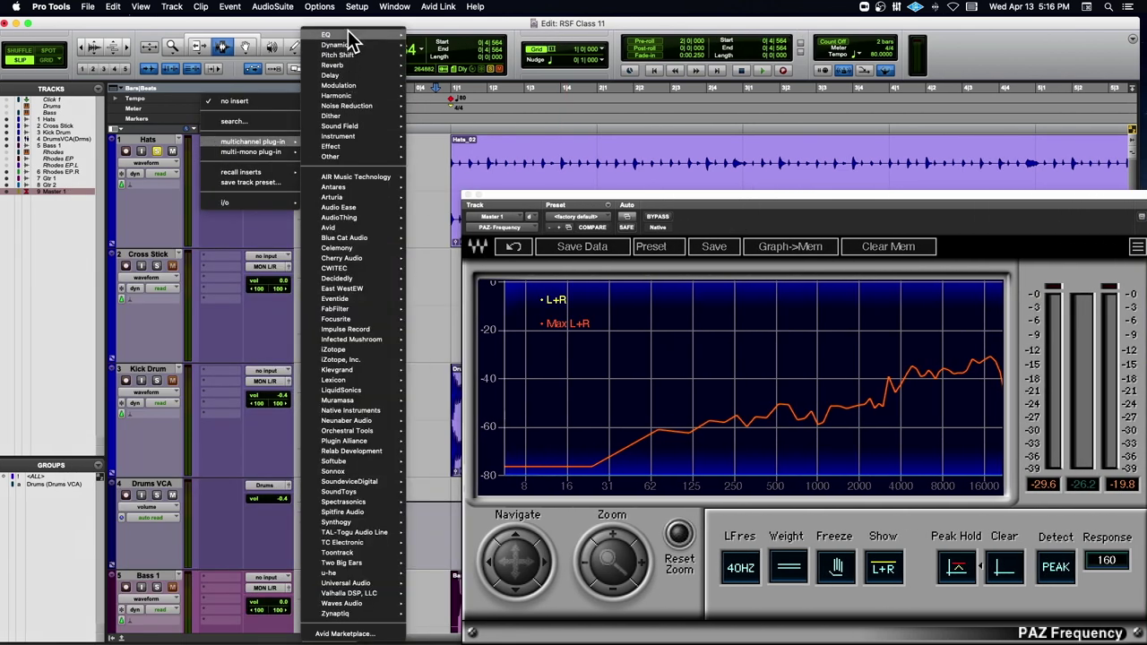
{"action": "mouse_move", "coordinate": [353, 34]}
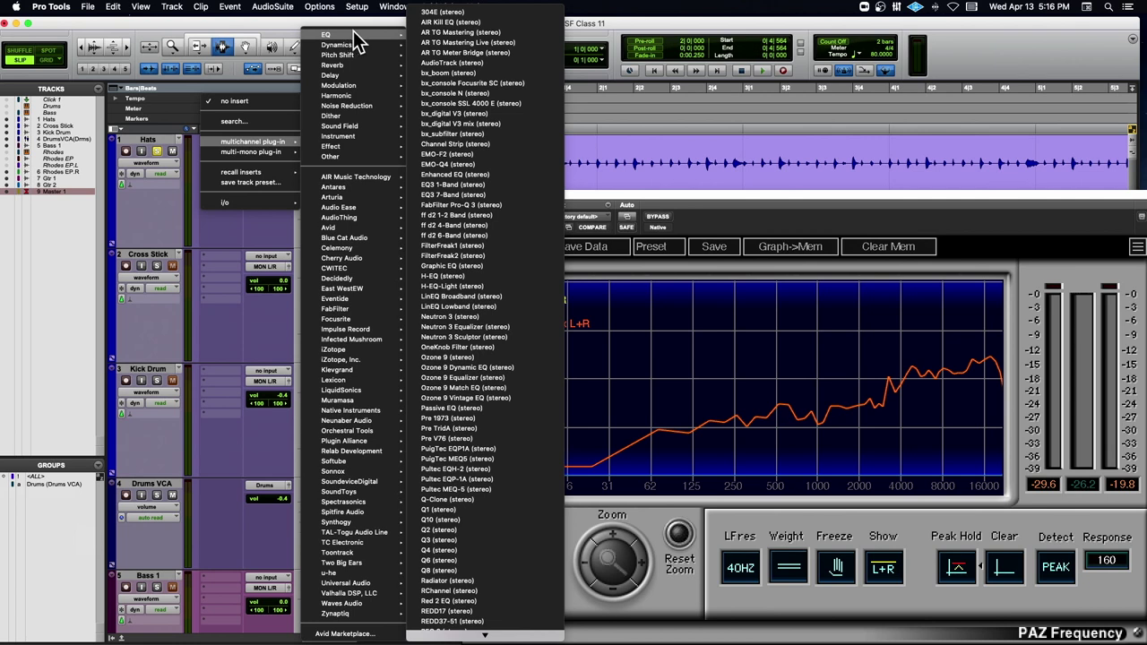
{"action": "left_click", "coordinate": [471, 183]}
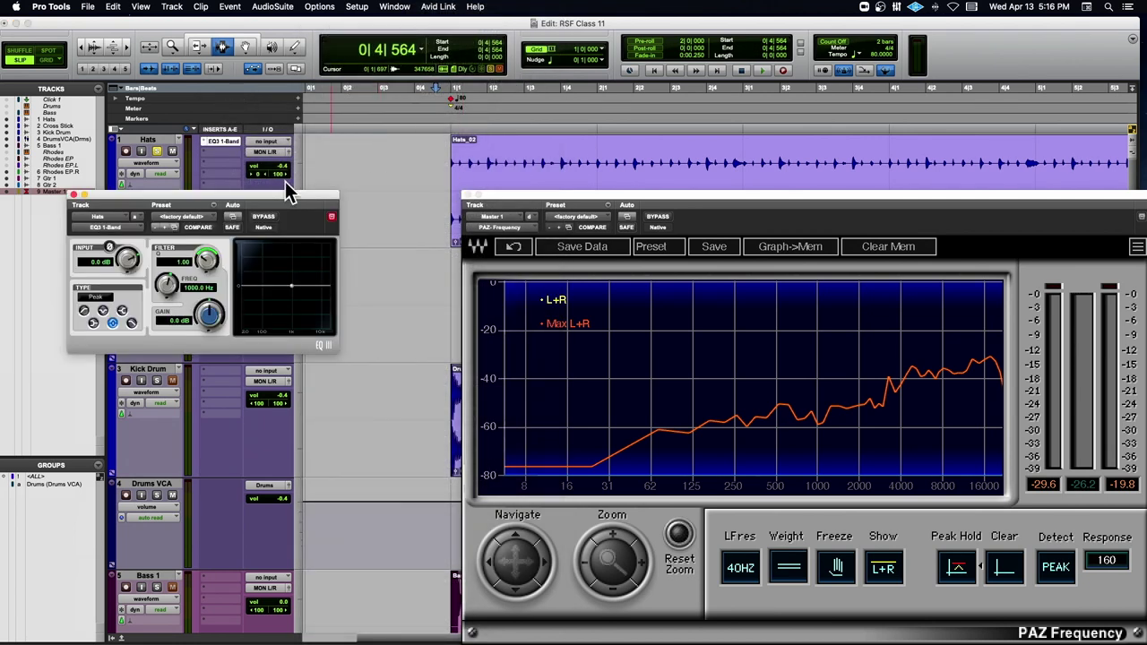
{"action": "left_click_drag", "start_coordinate": [274, 193], "coordinate": [410, 128]}
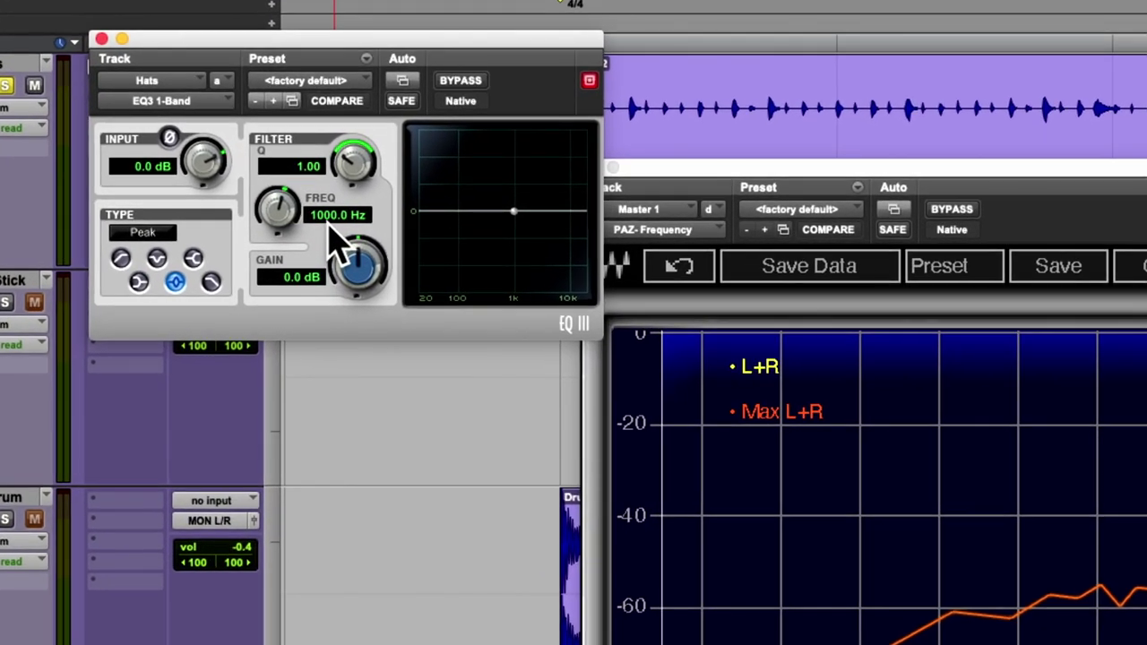
Compare the High-Pass and Low-Pass filter types in the Hats EQ3 1-Band and leave it on High-Pass
{"action": "left_click", "coordinate": [121, 259]}
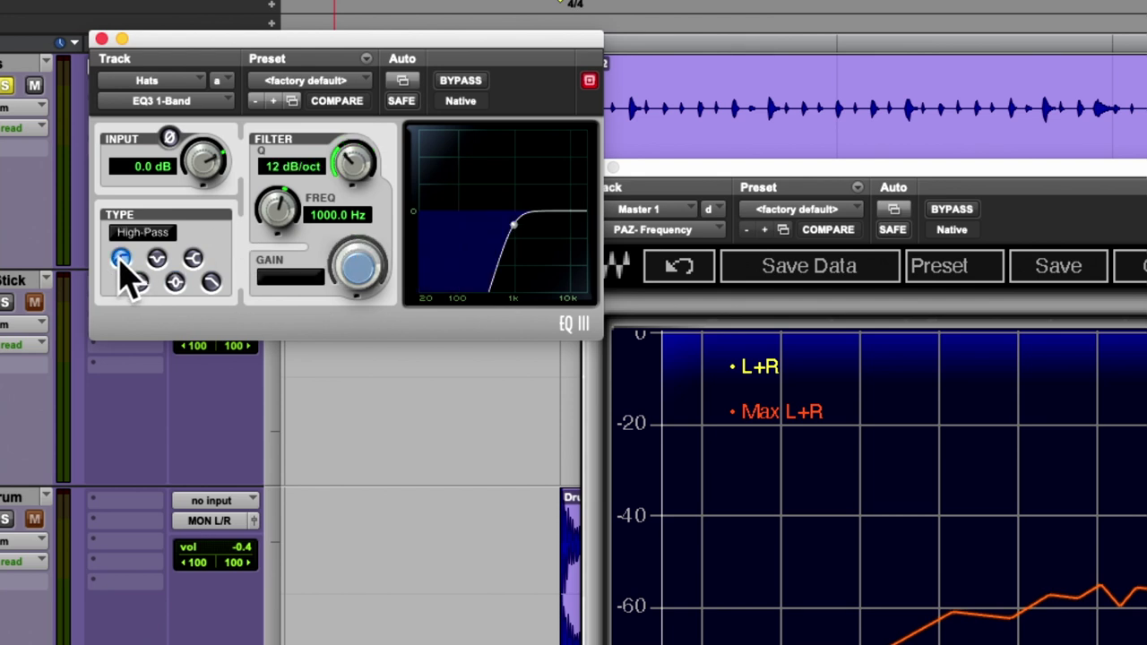
{"action": "left_click", "coordinate": [209, 282]}
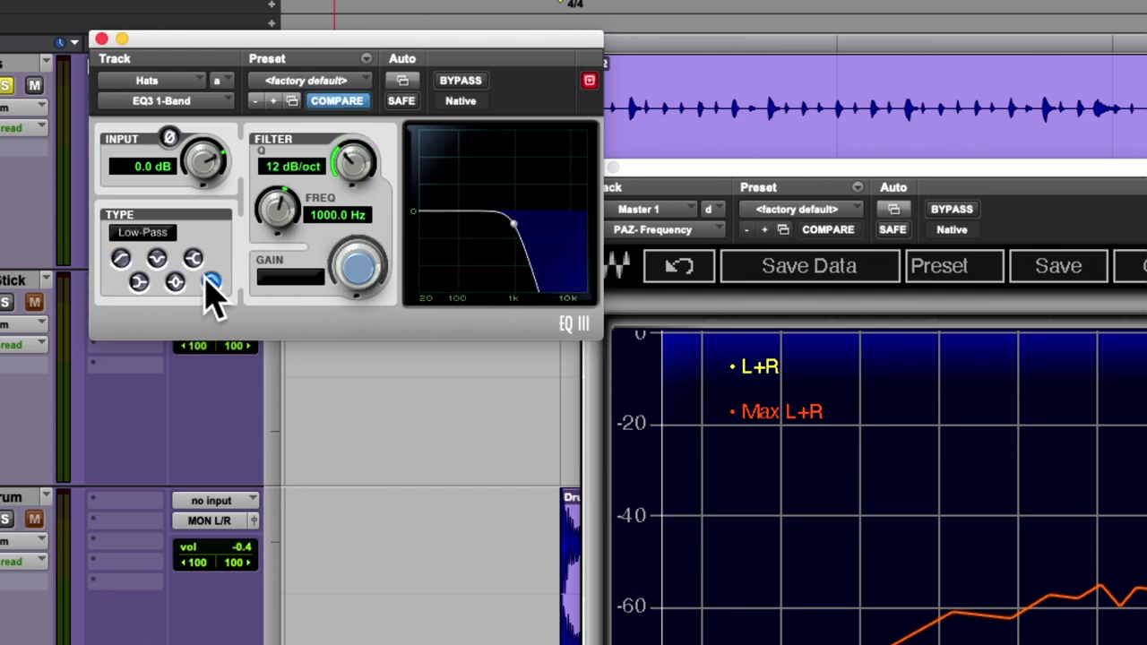
{"action": "left_click", "coordinate": [121, 260]}
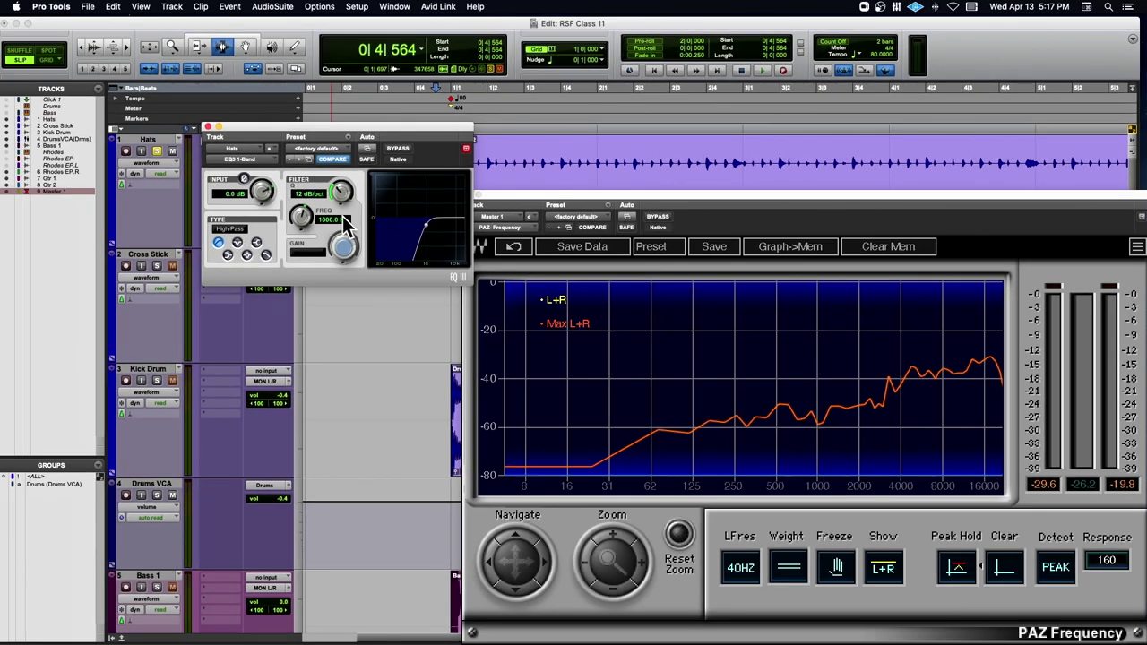
Set the Hats high-pass filter to a 24 dB/oct slope at 21.9 Hz and place the playback start at 1|2|009
{"action": "left_click_drag", "start_coordinate": [299, 211], "coordinate": [278, 263]}
{"action": "left_click_drag", "start_coordinate": [298, 215], "coordinate": [351, 154]}
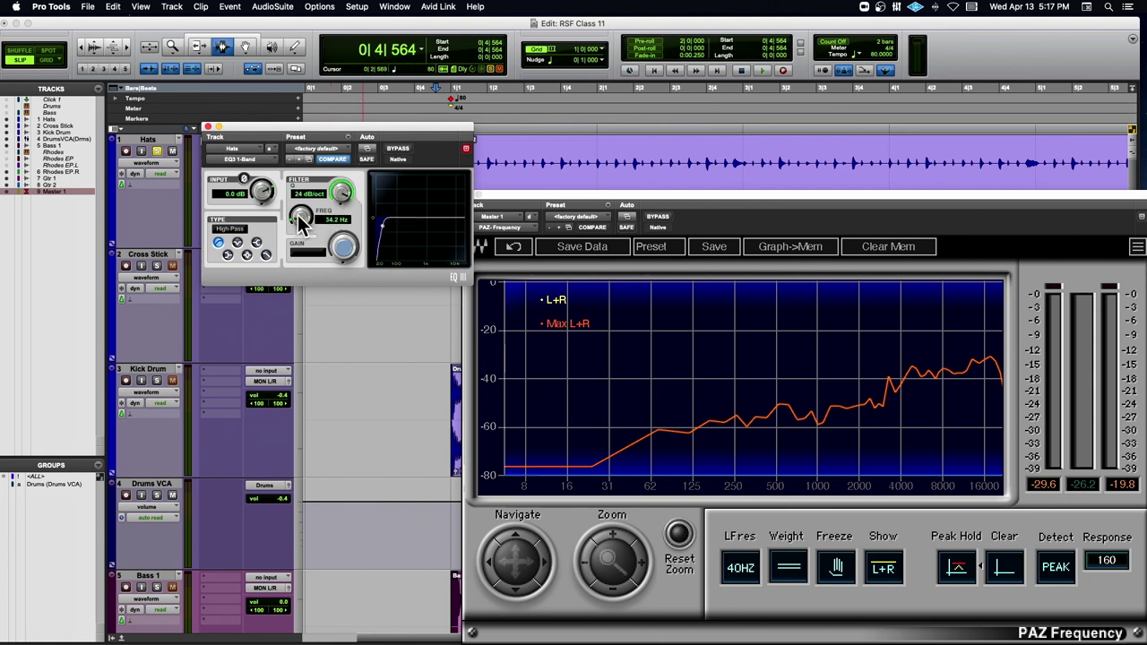
{"action": "left_click", "coordinate": [489, 161]}
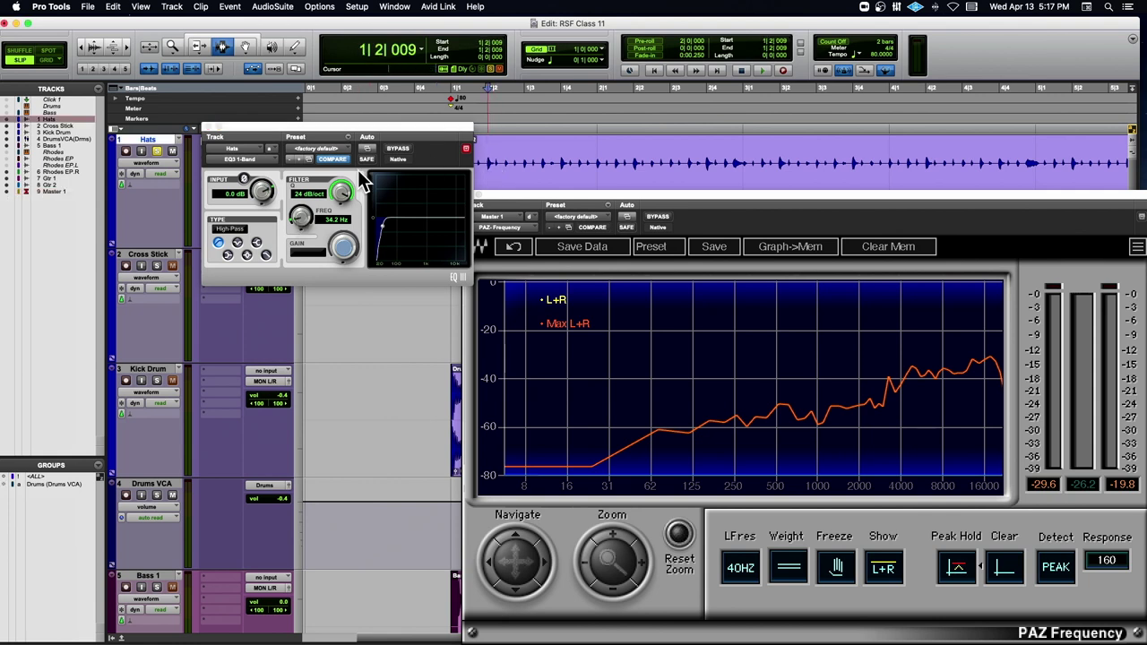
{"action": "left_click", "coordinate": [299, 217]}
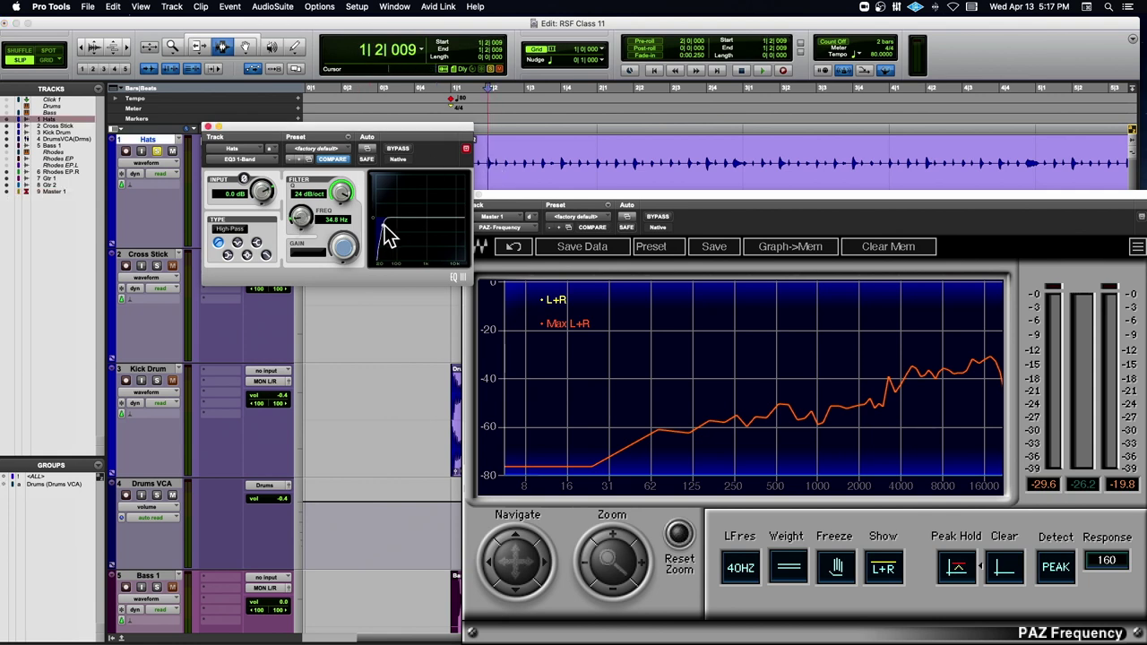
{"action": "mouse_move", "coordinate": [383, 224]}
{"action": "left_mouse_down"}
{"action": "mouse_move", "coordinate": [433, 225]}
{"action": "mouse_move", "coordinate": [376, 226]}
{"action": "left_mouse_up"}
Reset the analyzer's maximum curve, play Hats and sweep its high-pass frequency up to 379.1 Hz
{"action": "left_click", "coordinate": [863, 249]}
{"action": "key", "text": "space"}
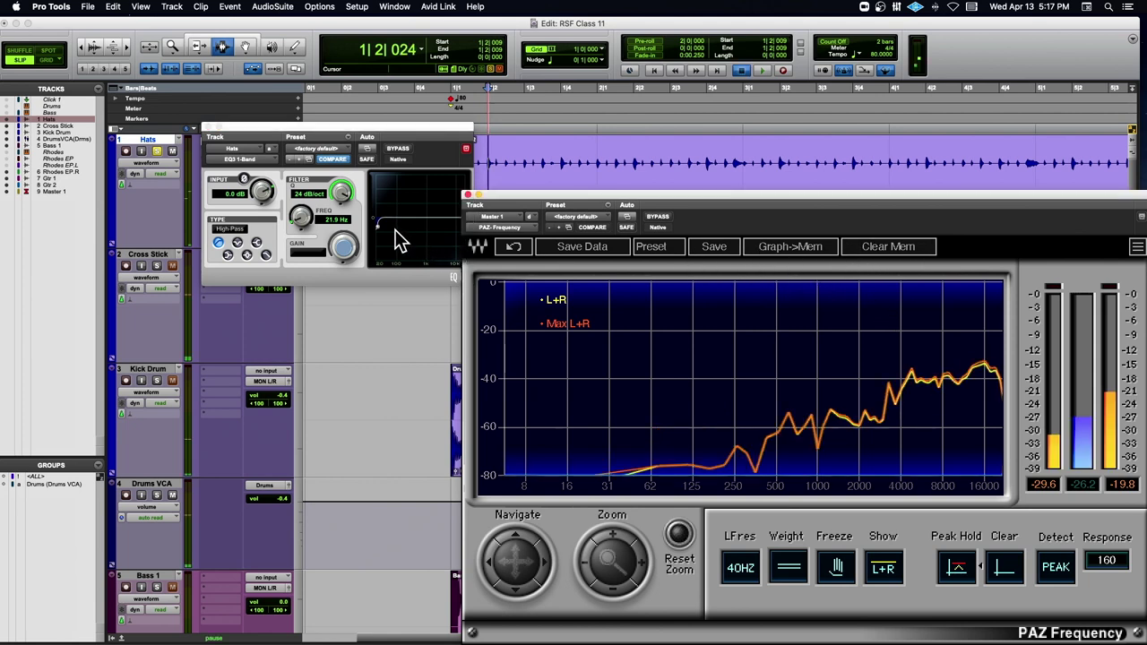
{"action": "left_click", "coordinate": [343, 254]}
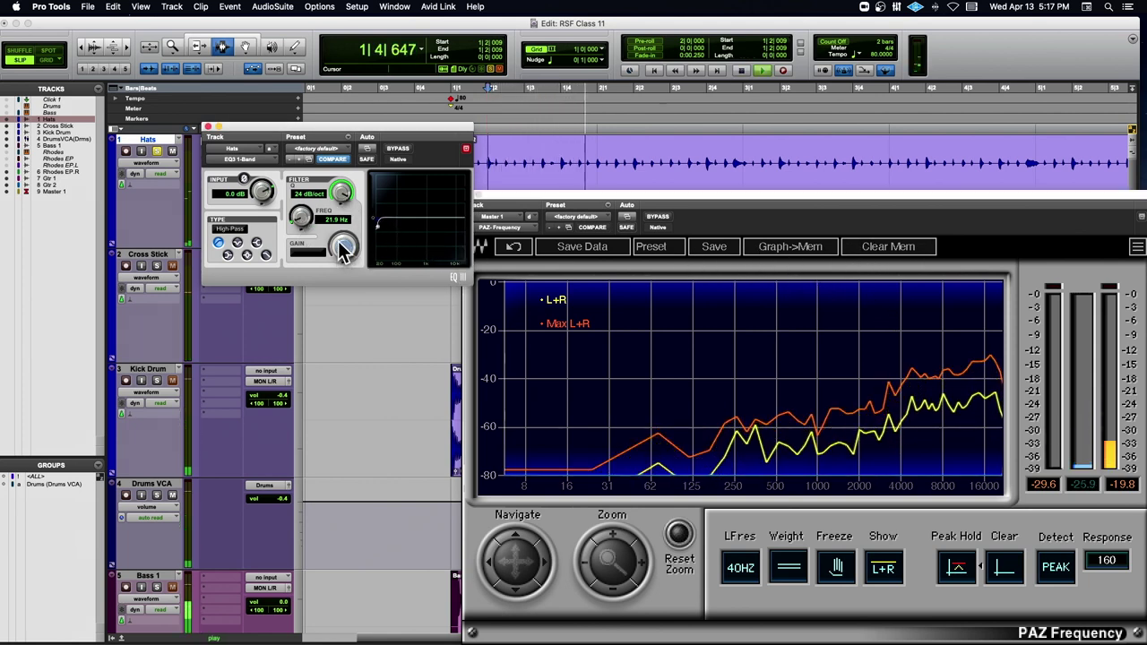
{"action": "left_click_drag", "start_coordinate": [307, 227], "coordinate": [318, 177]}
{"action": "key", "text": "space"}
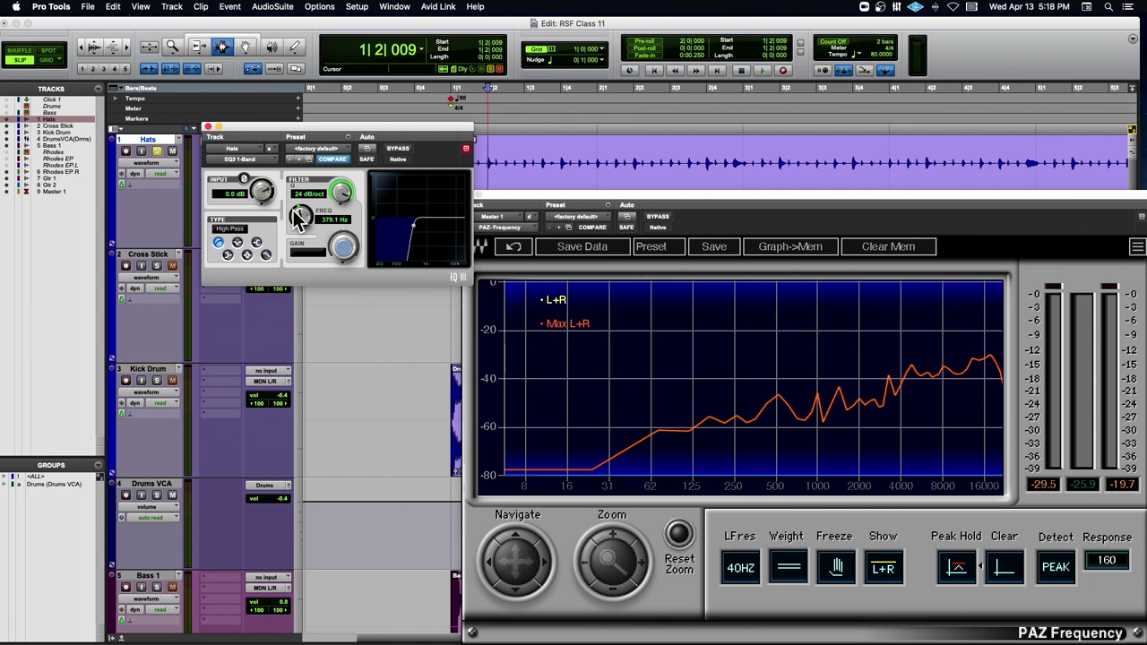
Lower the Hats high-pass frequency to 90.4 Hz and compare the playing track with the EQ bypassed and active
{"action": "left_click_drag", "start_coordinate": [295, 214], "coordinate": [292, 238]}
{"action": "key", "text": "space"}
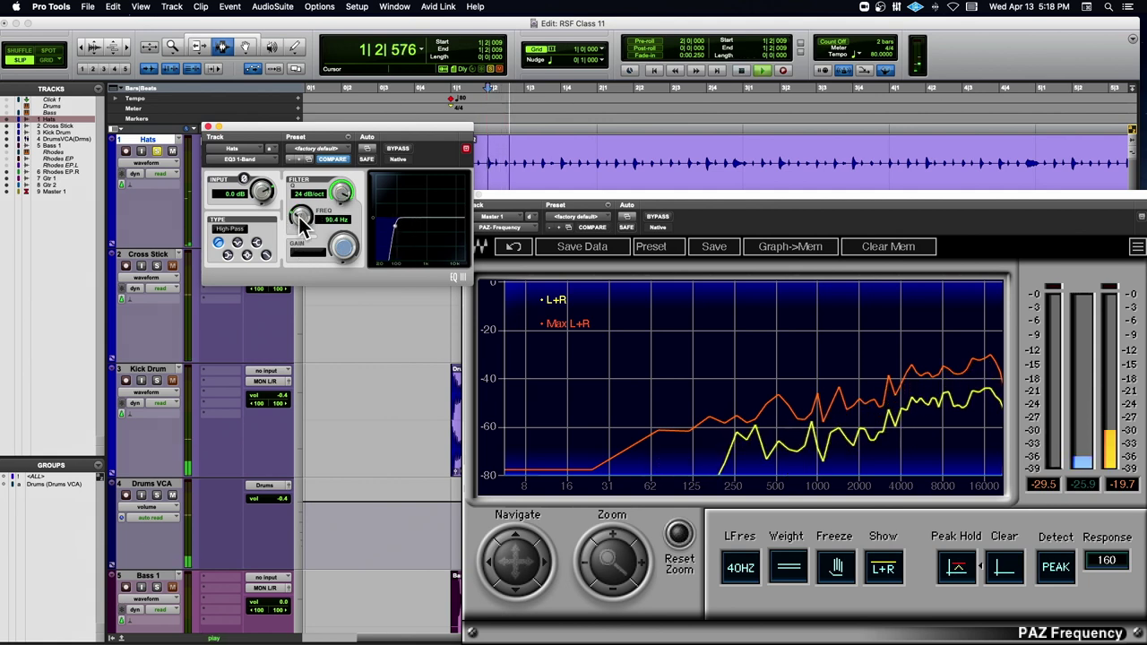
{"action": "left_click", "coordinate": [400, 152]}
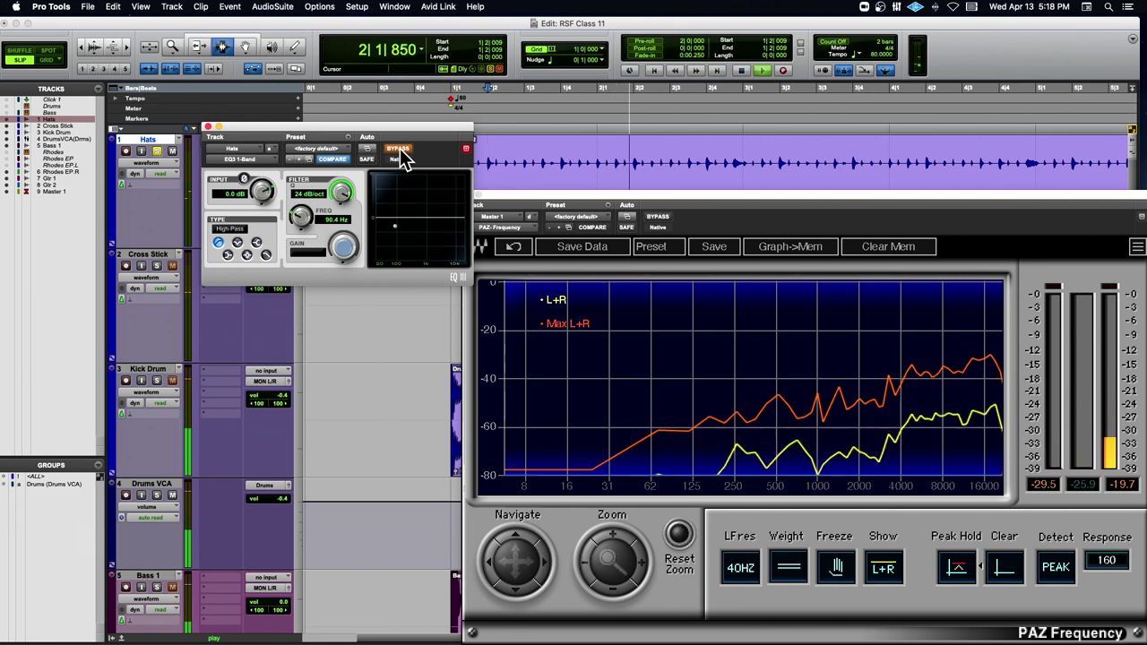
{"action": "left_click", "coordinate": [401, 152]}
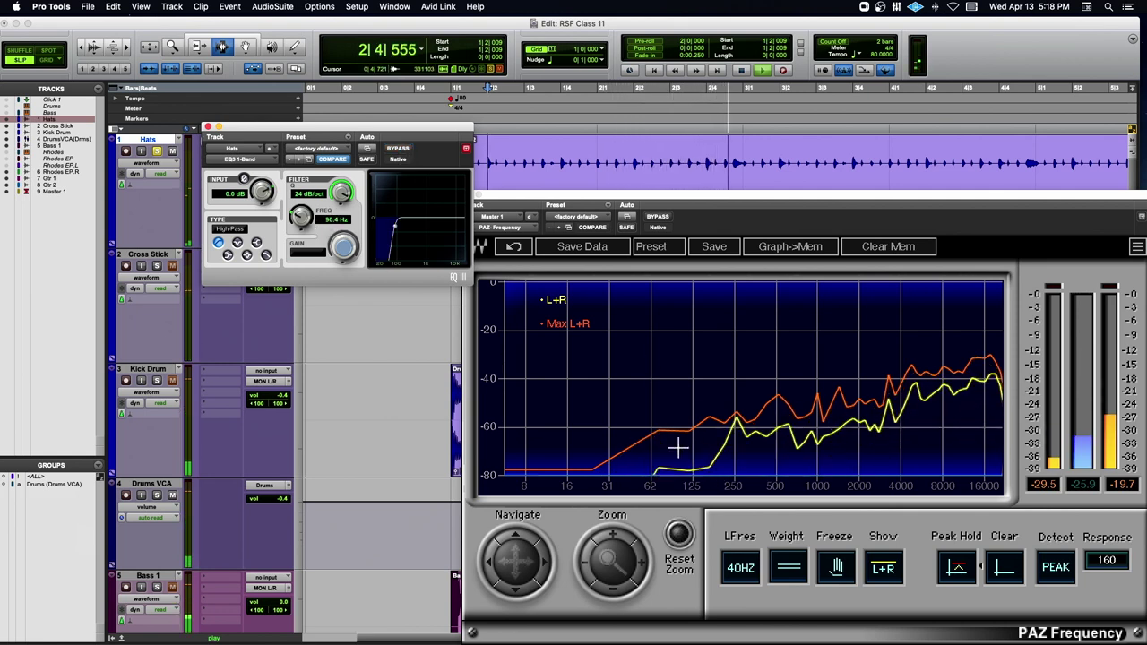
{"action": "key", "text": "space"}
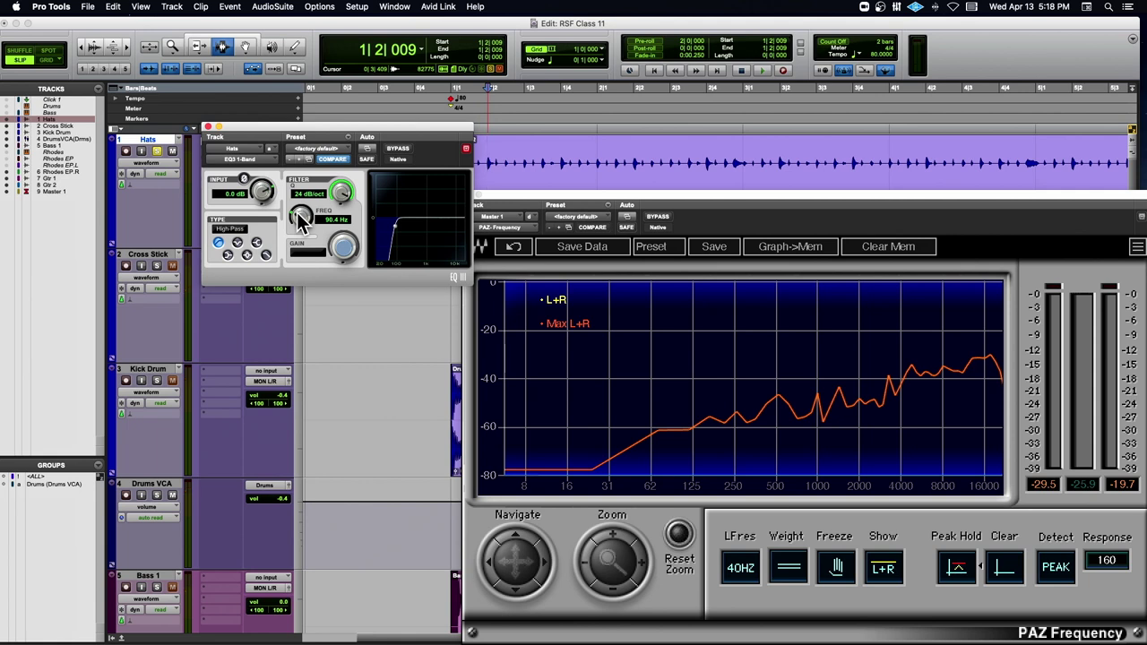
Reset the analyzer's maximum curve, set the Hats high-pass frequency to 336.0 Hz during playback and compare it with the EQ bypassed
{"action": "left_click", "coordinate": [866, 249]}
{"action": "key", "text": "space"}
{"action": "left_click_drag", "start_coordinate": [295, 216], "coordinate": [309, 190]}
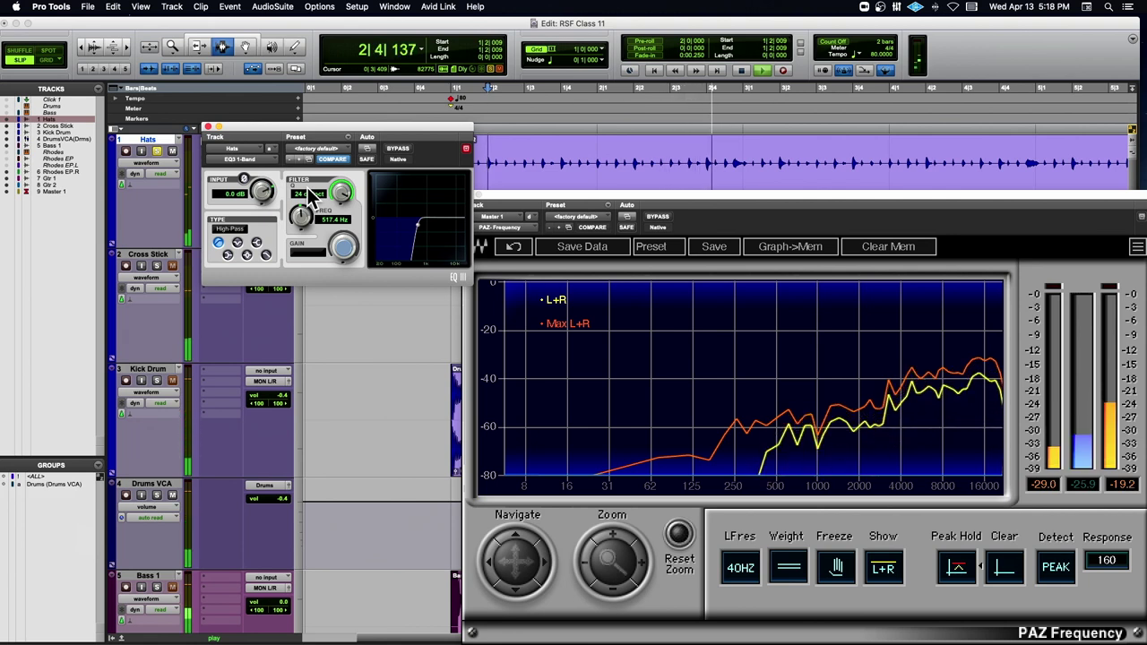
{"action": "left_click_drag", "start_coordinate": [323, 158], "coordinate": [283, 276]}
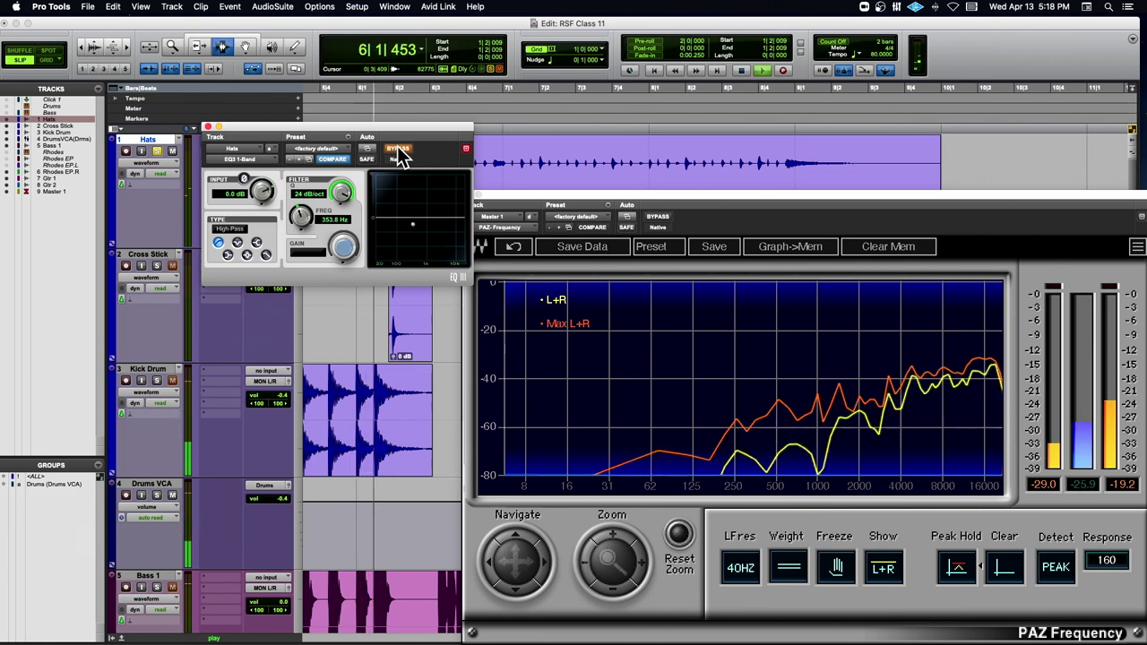
{"action": "left_click_drag", "start_coordinate": [297, 206], "coordinate": [298, 208]}
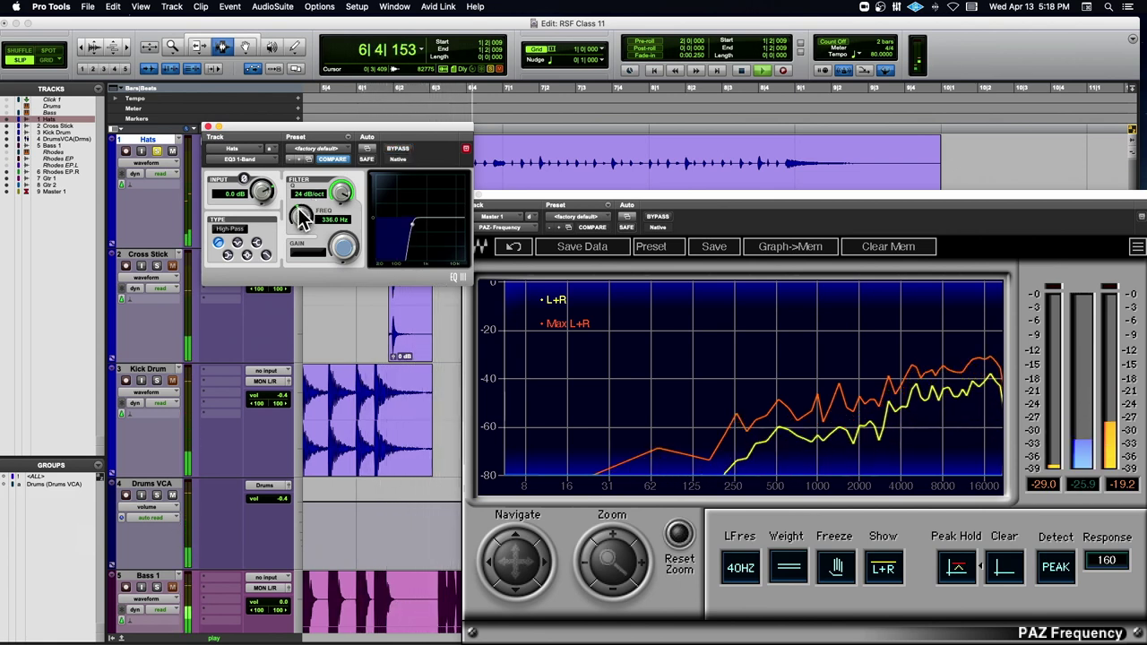
{"action": "left_click", "coordinate": [396, 150]}
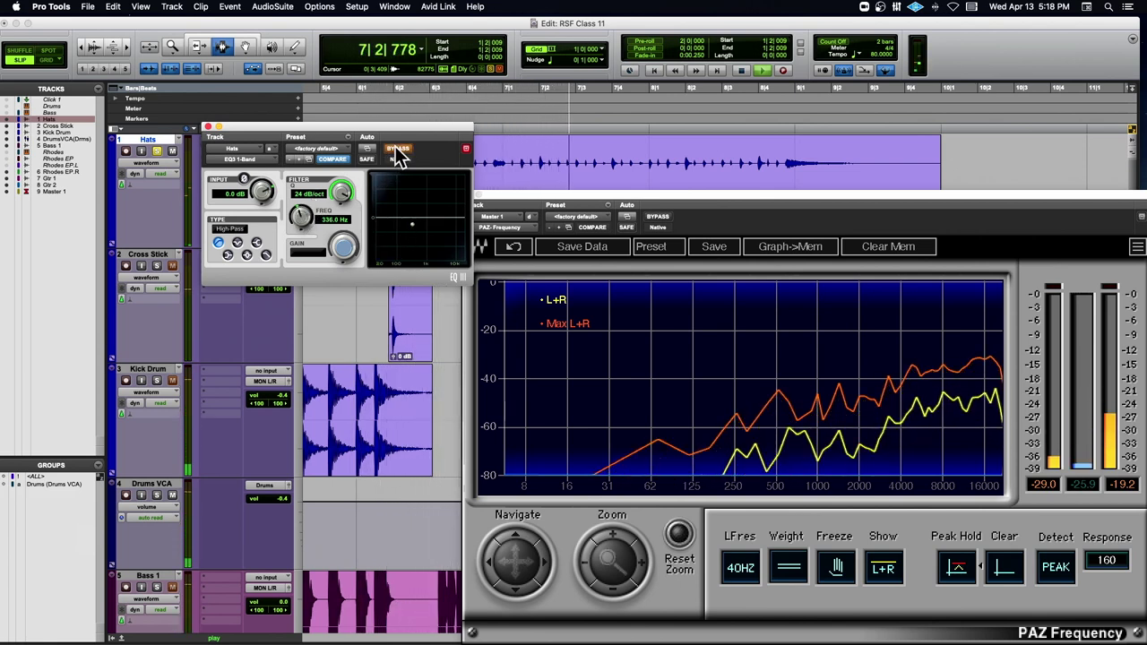
{"action": "left_click", "coordinate": [399, 154]}
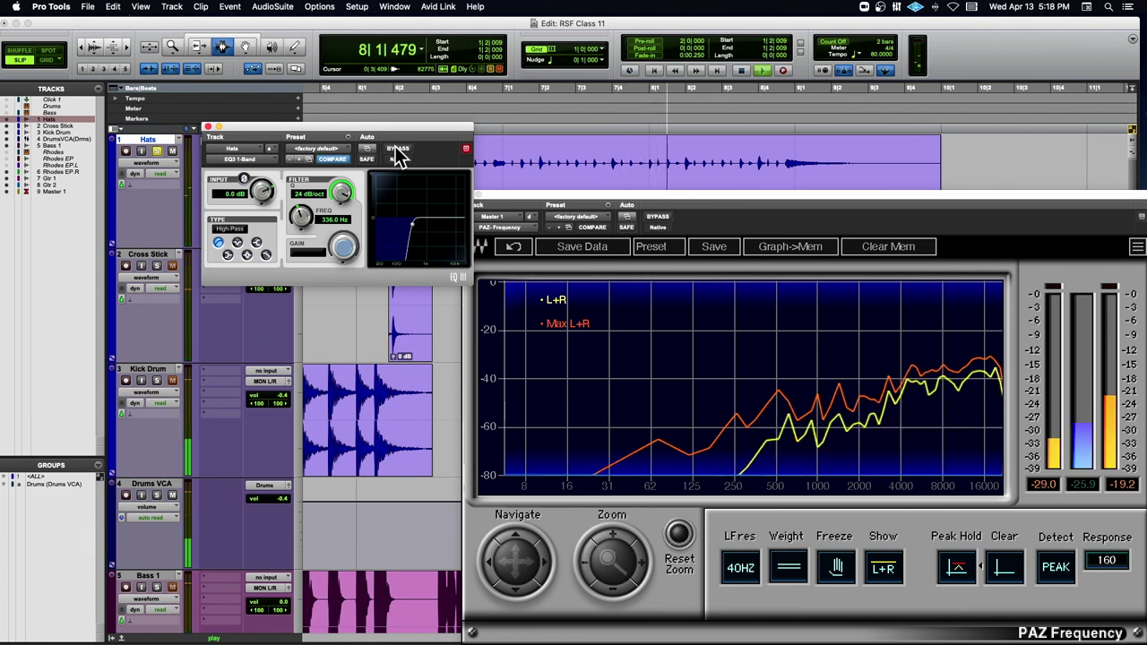
Set the Hats high-pass filter to a 6 dB/oct slope at 554.4 Hz while listening, and close its EQ window
{"action": "key", "text": "space"}
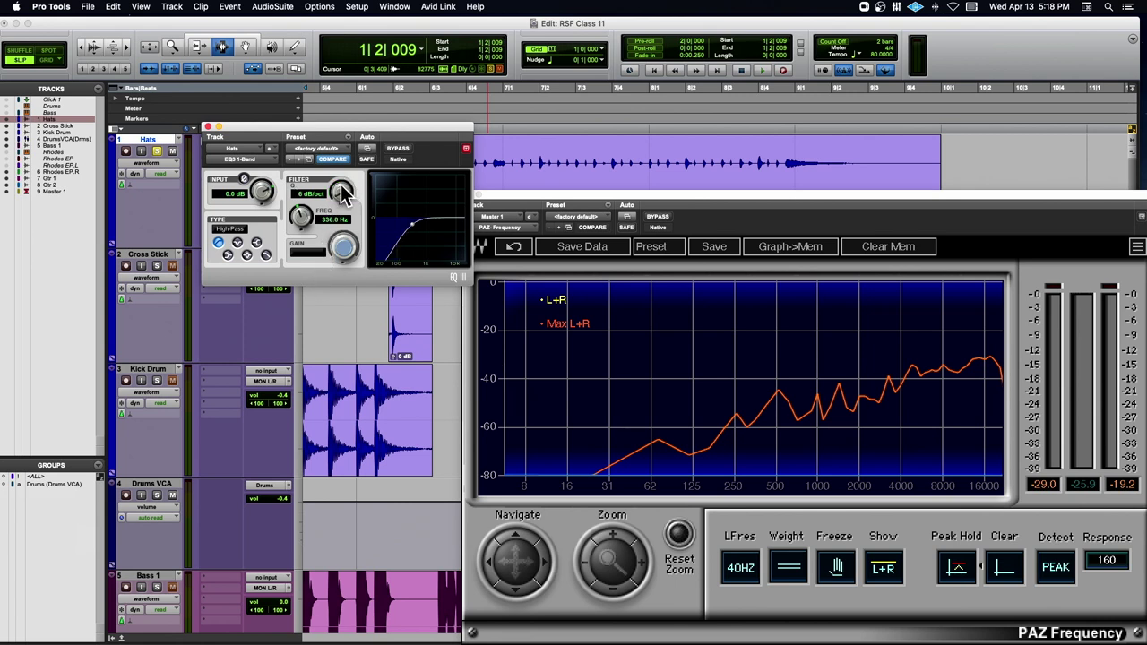
{"action": "key", "text": "space"}
{"action": "left_click_drag", "start_coordinate": [312, 208], "coordinate": [302, 214]}
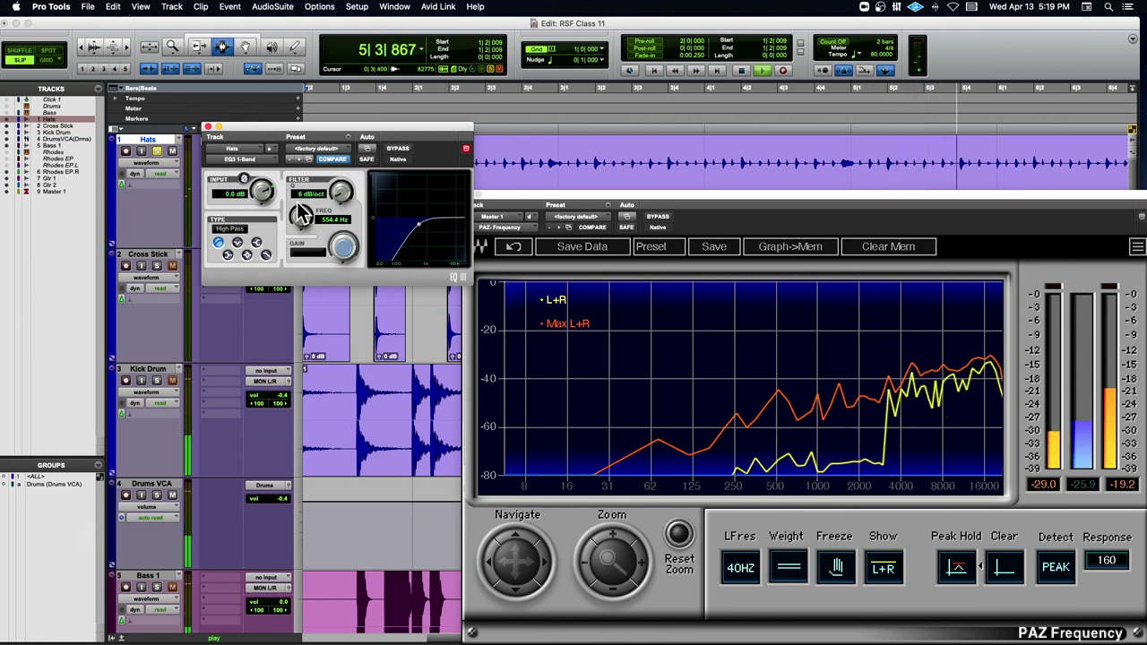
{"action": "key", "text": "space"}
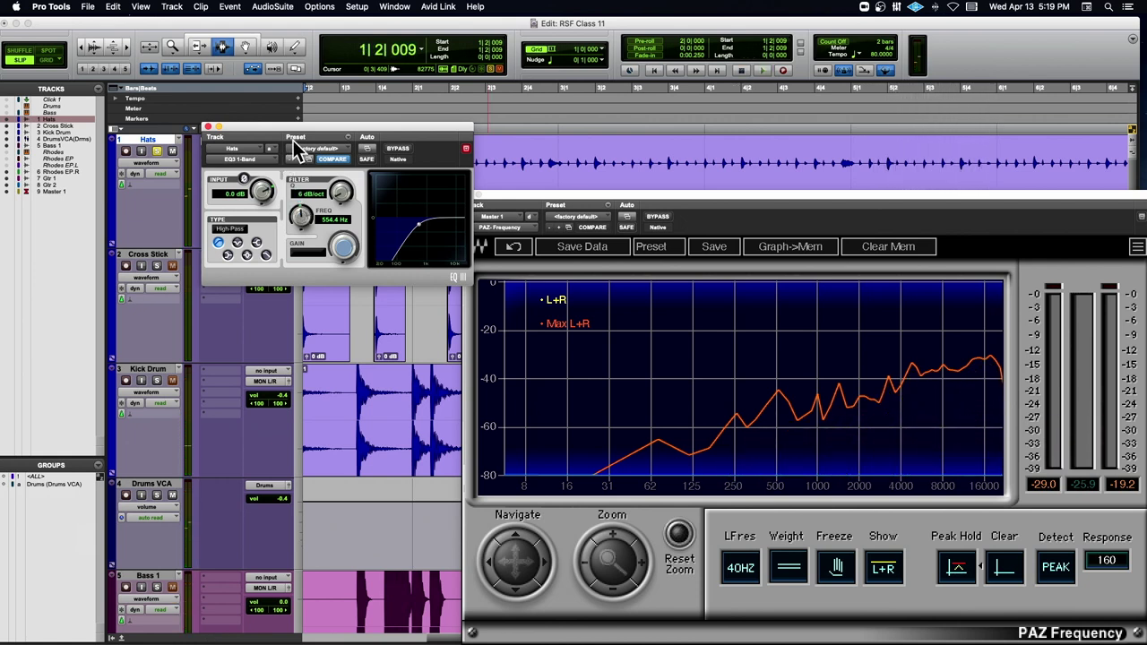
{"action": "left_click", "coordinate": [207, 127]}
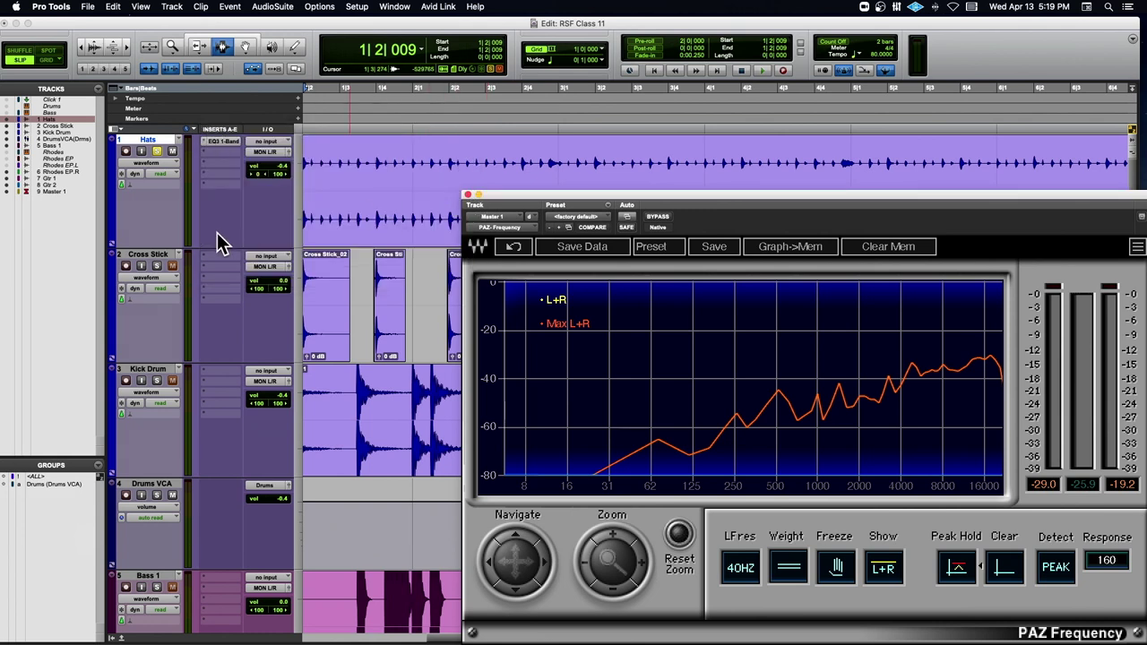
Switch the solo from Hats to Cross Stick and play it to examine its spectrum in the analyzer
{"action": "left_click", "coordinate": [157, 265]}
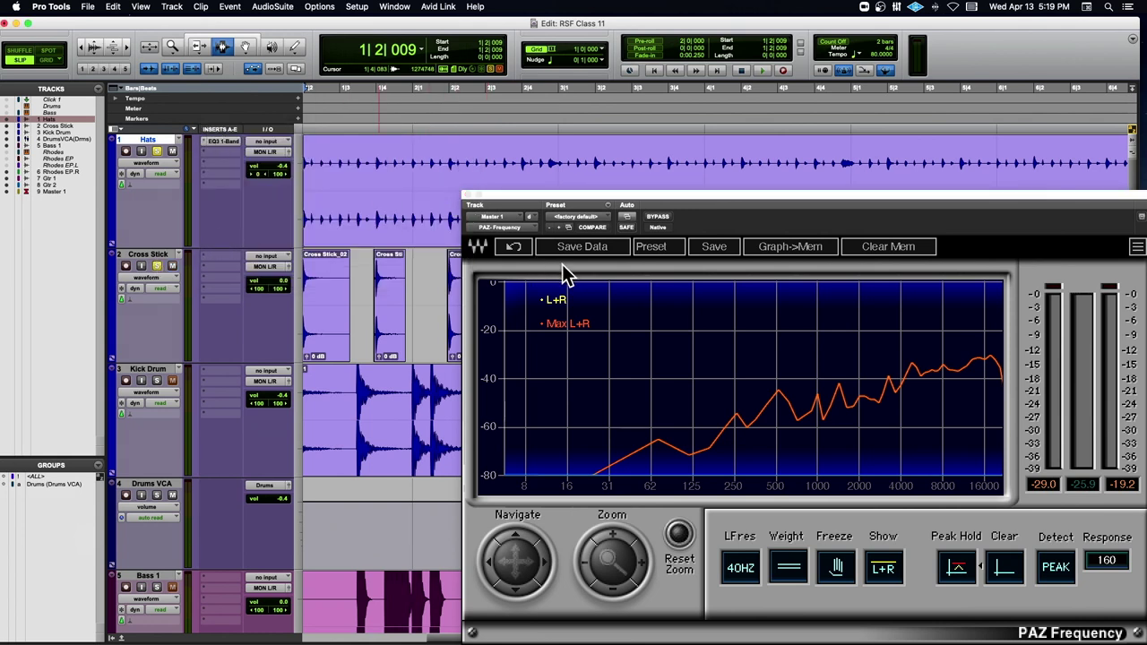
{"action": "left_click", "coordinate": [159, 150]}
{"action": "key", "text": "space"}
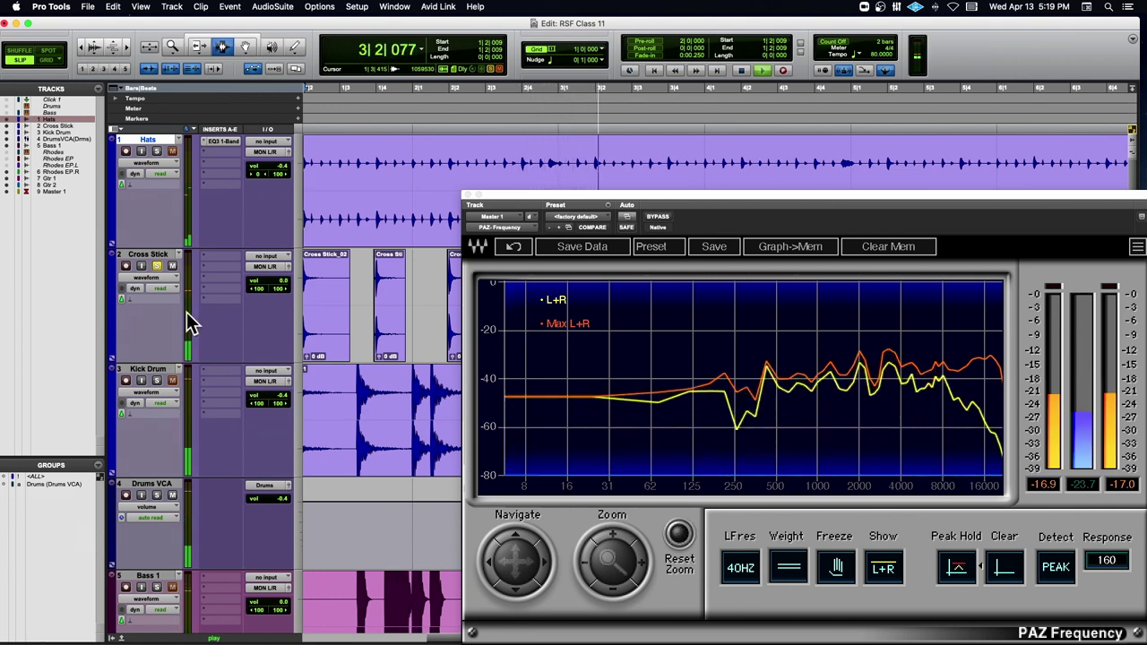
{"action": "key", "text": "space"}
Switch the solo from Cross Stick to Kick Drum and play it to examine its low-frequency content
{"action": "left_click", "coordinate": [159, 266]}
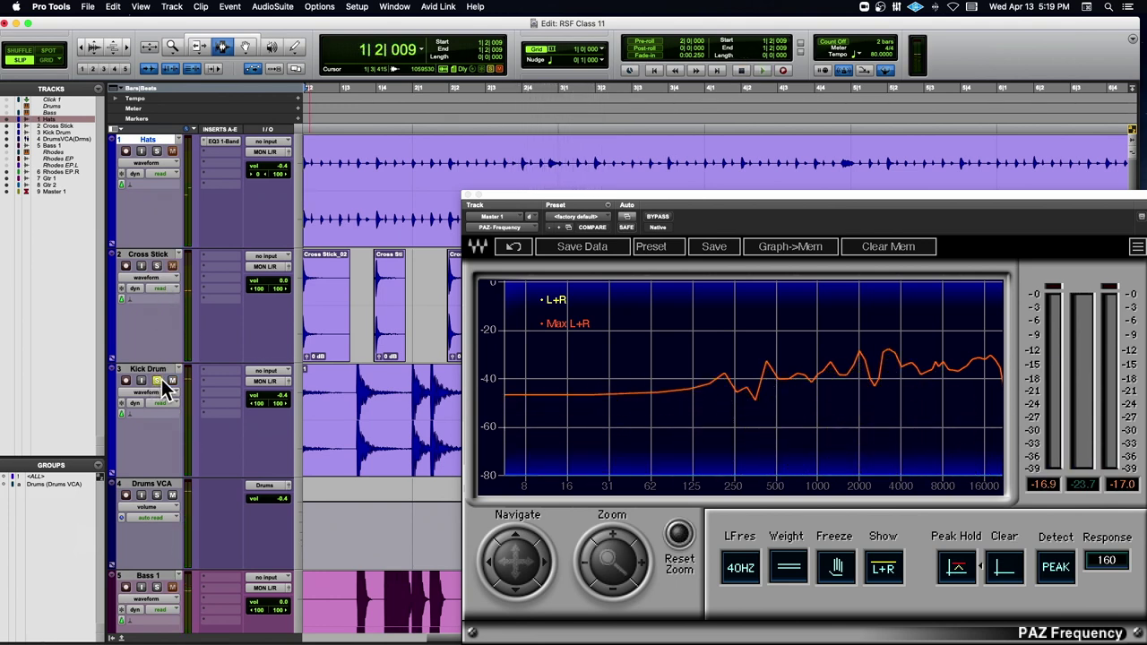
{"action": "key", "text": "space"}
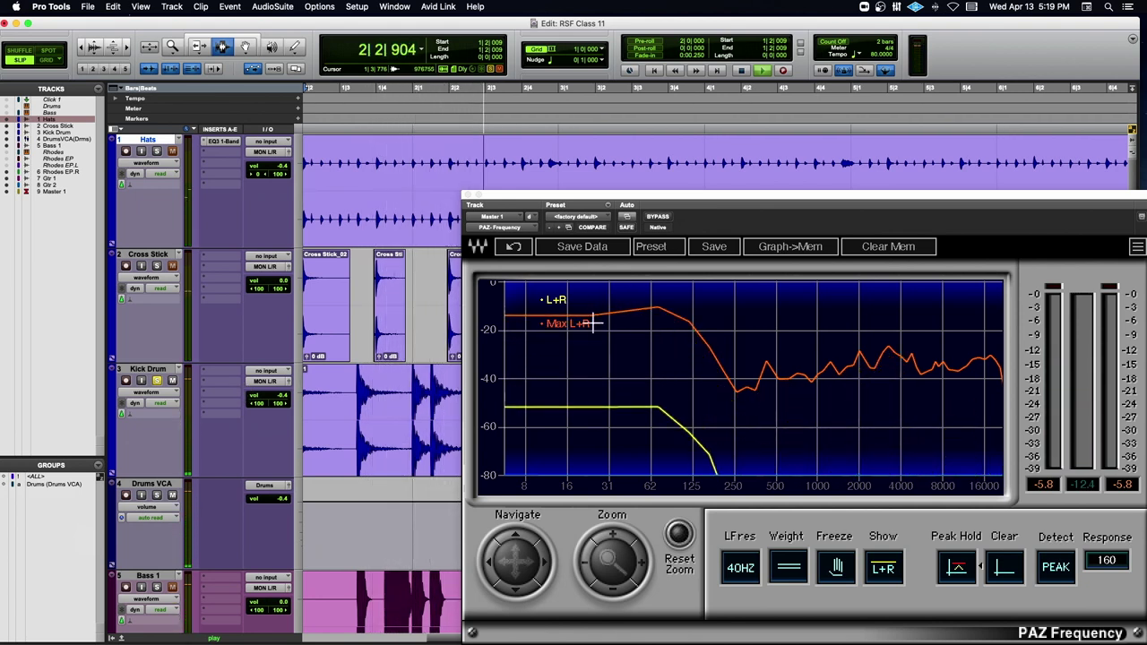
{"action": "key", "text": "space"}
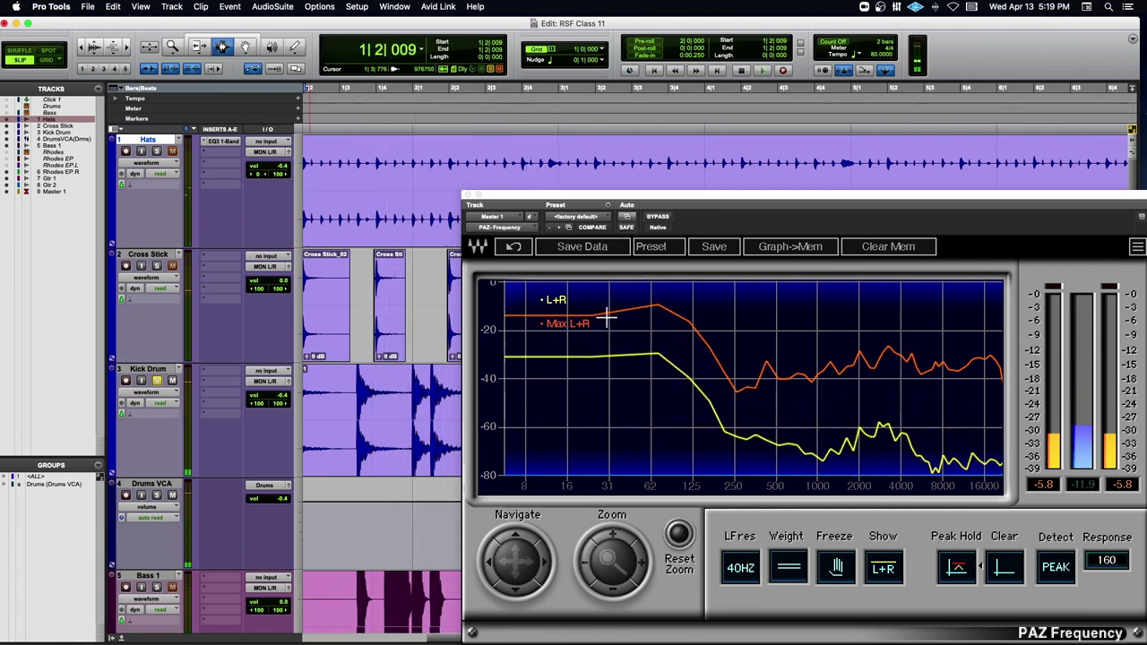
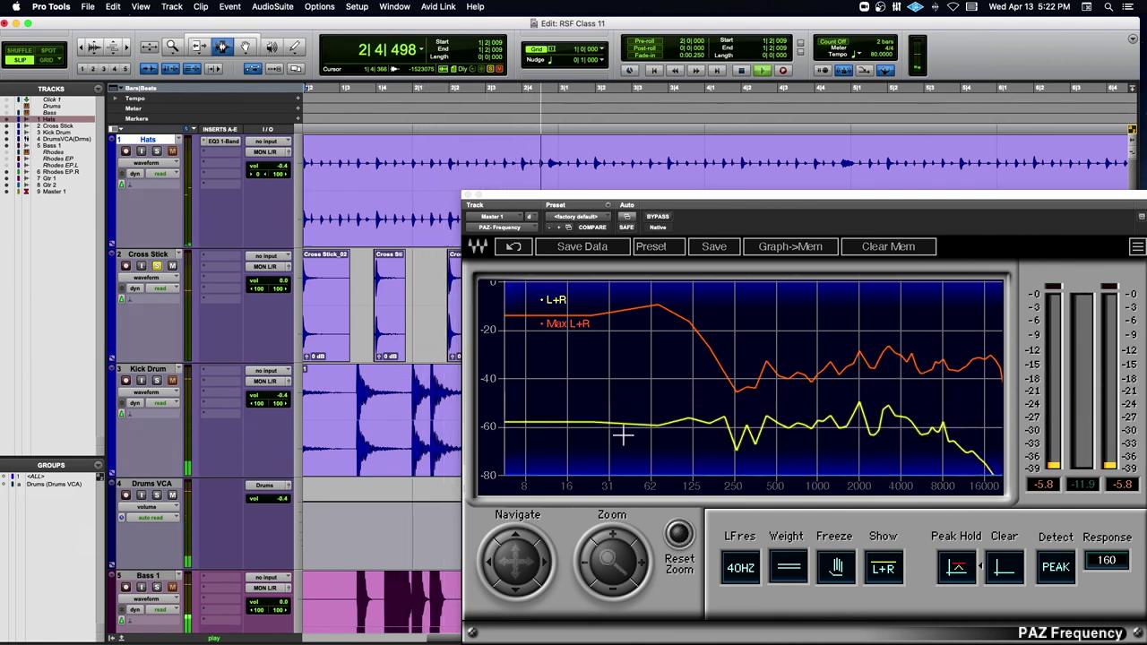
Stop playback, copy the Hats EQ3 1-Band insert to the first insert slot of Cross Stick and open its window
{"action": "key", "text": "space"}
{"action": "left_click", "coordinate": [226, 256]}
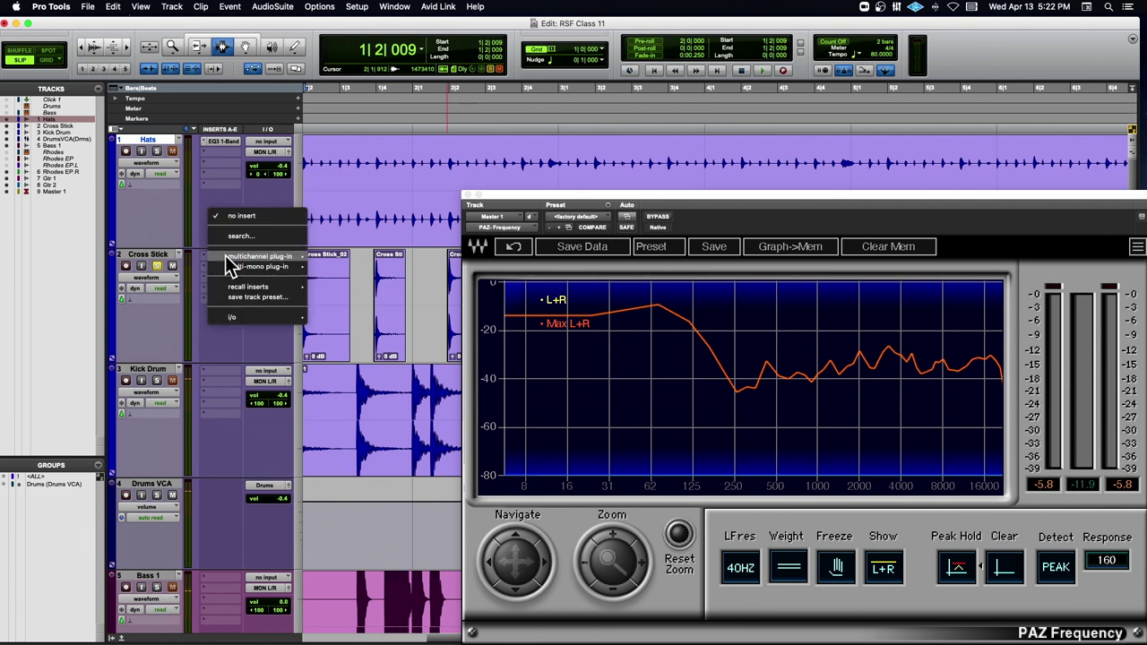
{"action": "mouse_move", "coordinate": [235, 257]}
{"action": "left_click", "coordinate": [199, 148]}
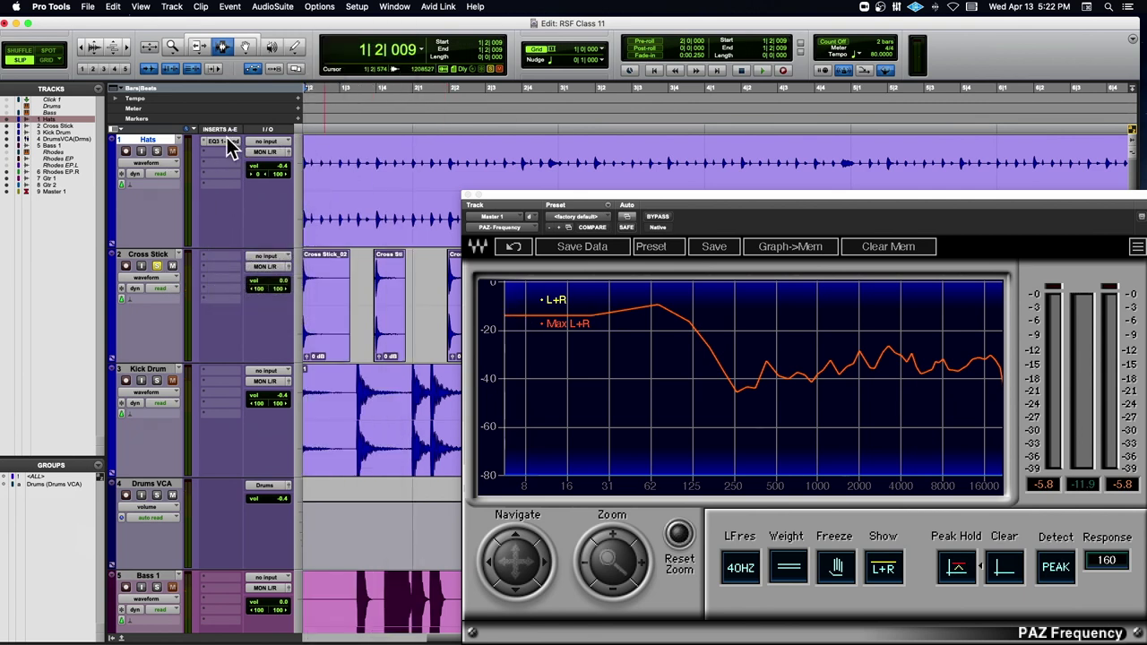
{"action": "left_click_drag", "start_coordinate": [227, 139], "coordinate": [218, 252]}
{"action": "left_click", "coordinate": [221, 253]}
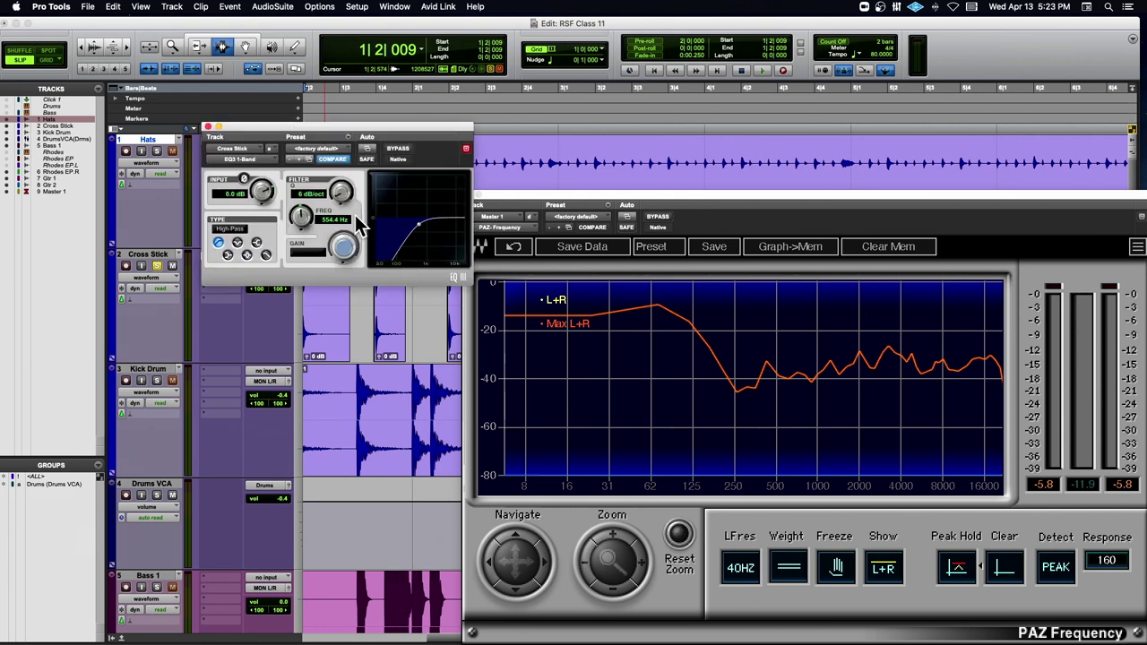
Sweep the Cross Stick high-pass frequency from 20.0 Hz to 2.85 kHz during playback and settle it at 222.8 Hz
{"action": "left_click_drag", "start_coordinate": [300, 211], "coordinate": [280, 255]}
{"action": "key", "text": "space"}
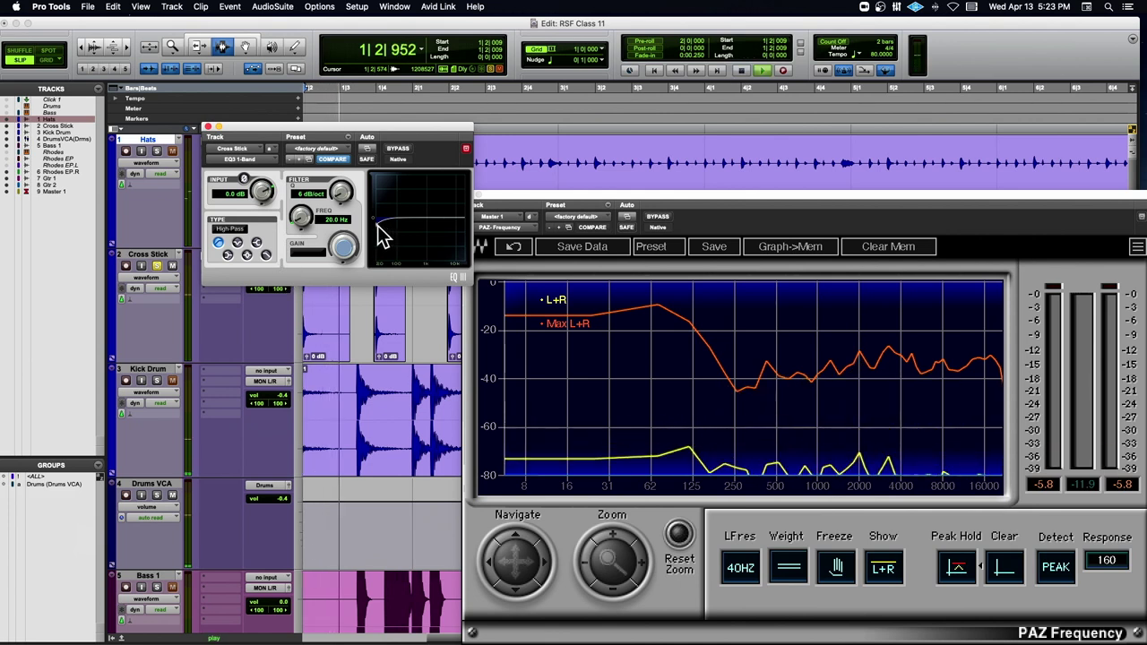
{"action": "left_click_drag", "start_coordinate": [386, 235], "coordinate": [442, 247]}
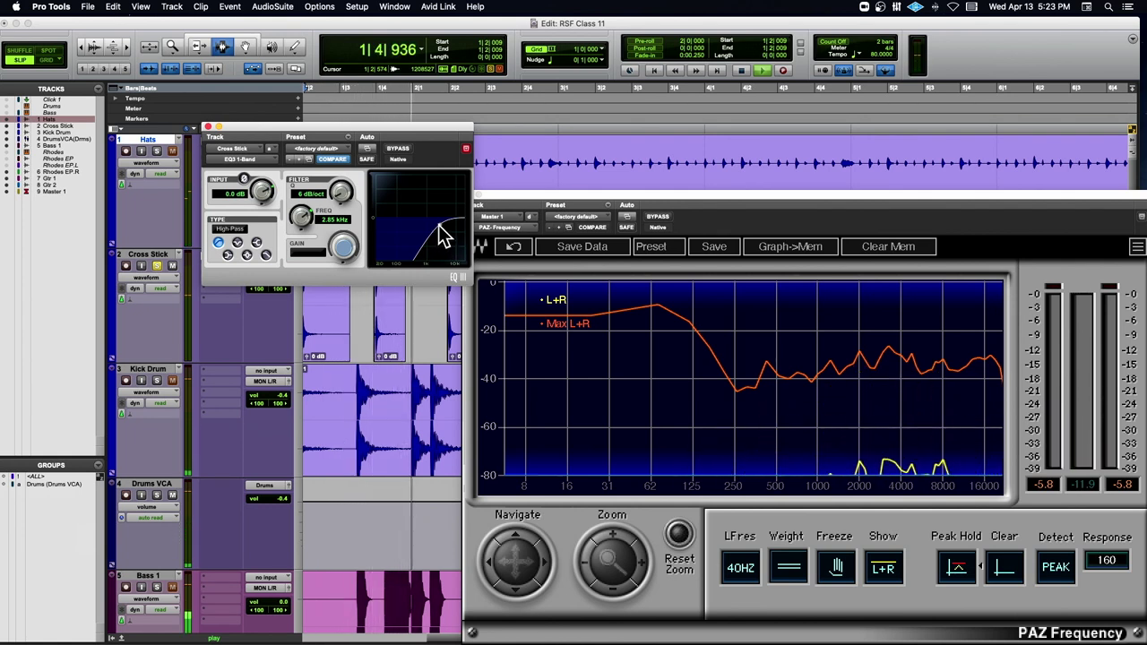
{"action": "left_click_drag", "start_coordinate": [441, 235], "coordinate": [412, 235]}
{"action": "key", "text": "space"}
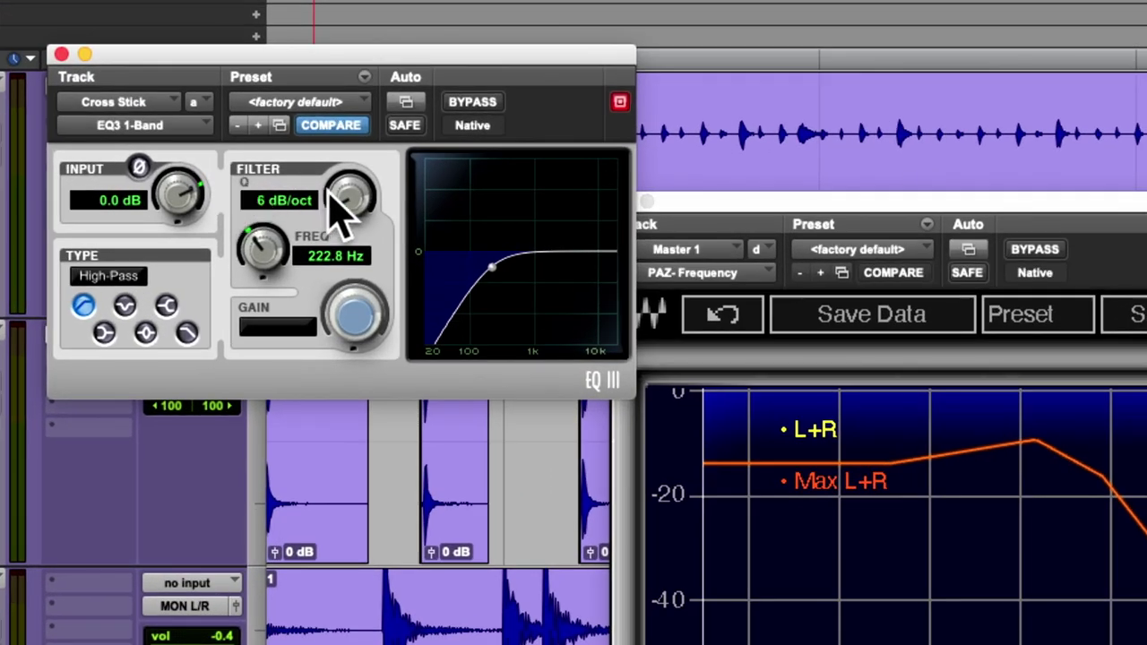
Set the Cross Stick filter slope to 18 dB/oct, reset the analyzer's maximum curve and compare playback with the EQ bypassed and active
{"action": "left_click_drag", "start_coordinate": [334, 199], "coordinate": [361, 70]}
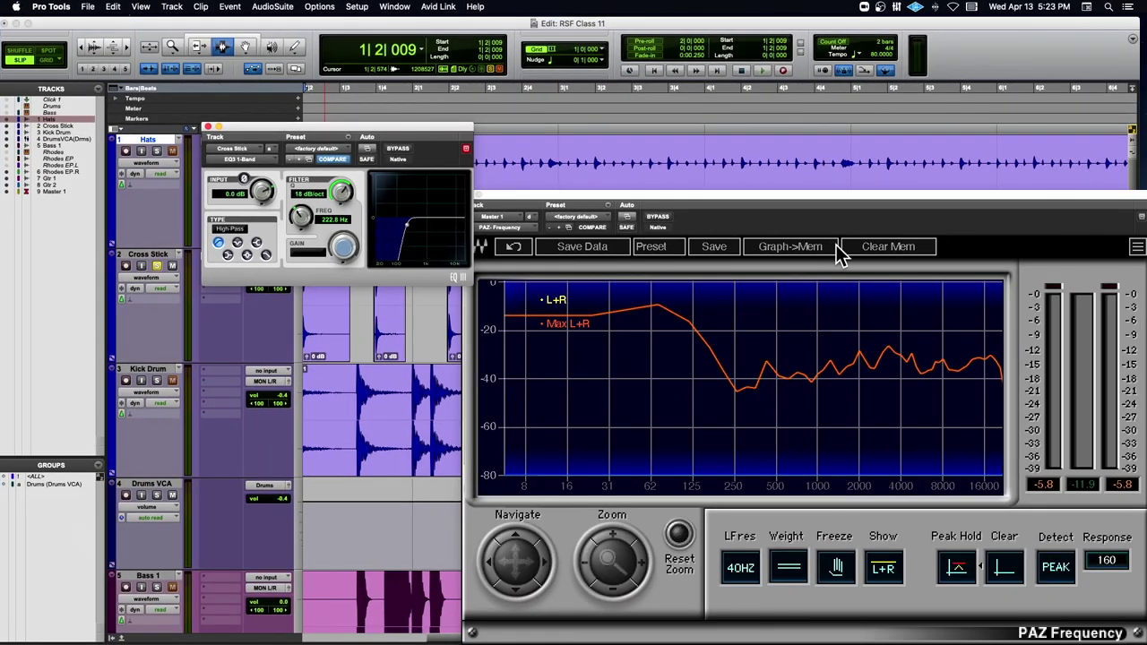
{"action": "left_click", "coordinate": [856, 247]}
{"action": "key", "text": "space"}
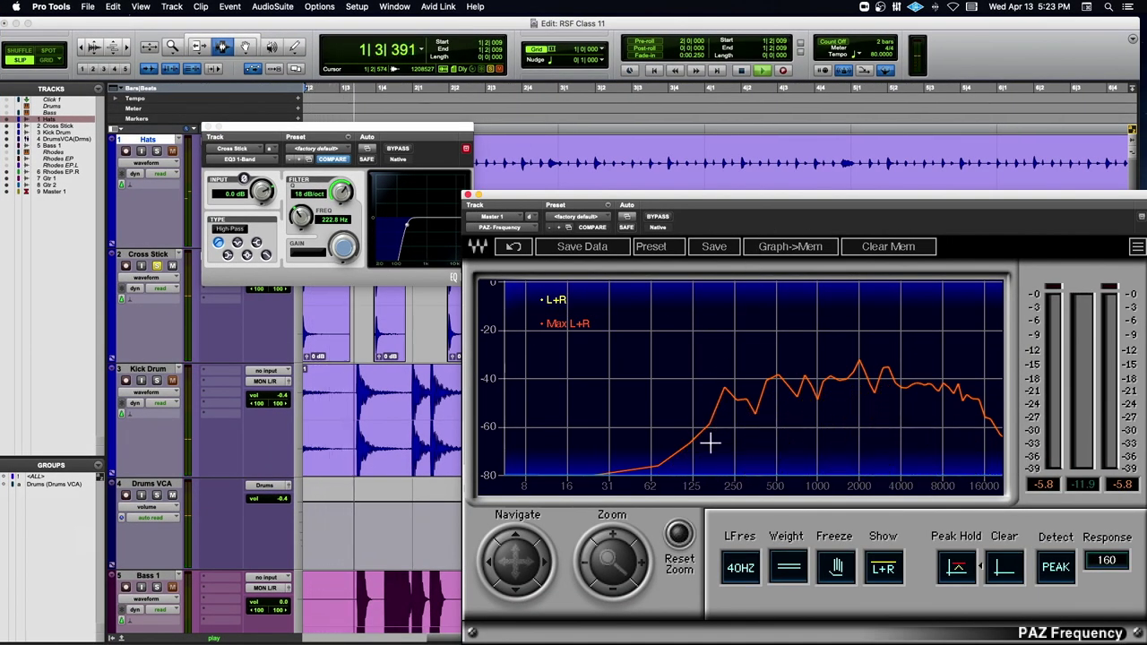
{"action": "left_click", "coordinate": [399, 149]}
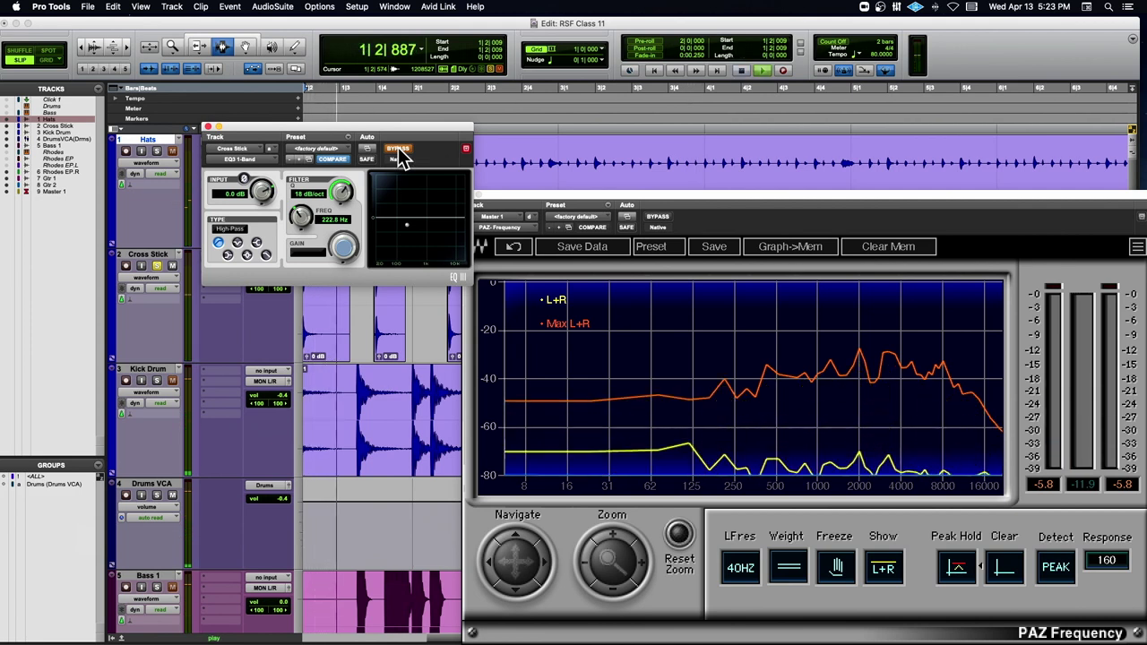
{"action": "left_click", "coordinate": [399, 149]}
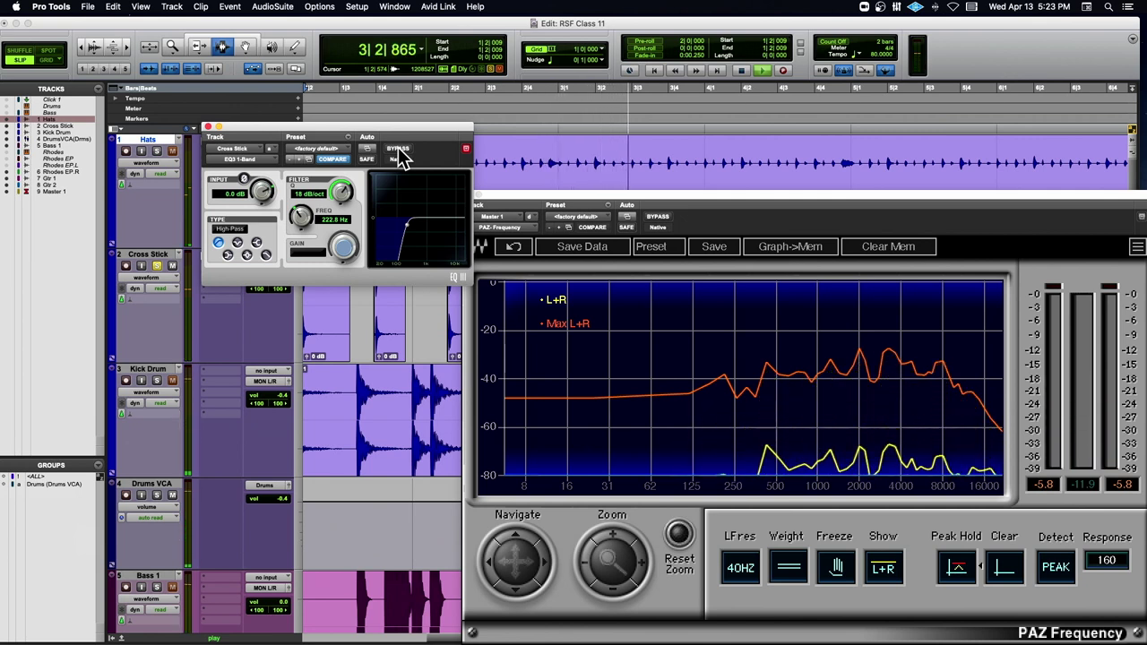
Restart playback and audition Kick Drum, Hats and Drums VCA soloed in turn, leaving Drums VCA soloed
{"action": "key", "text": "space"}
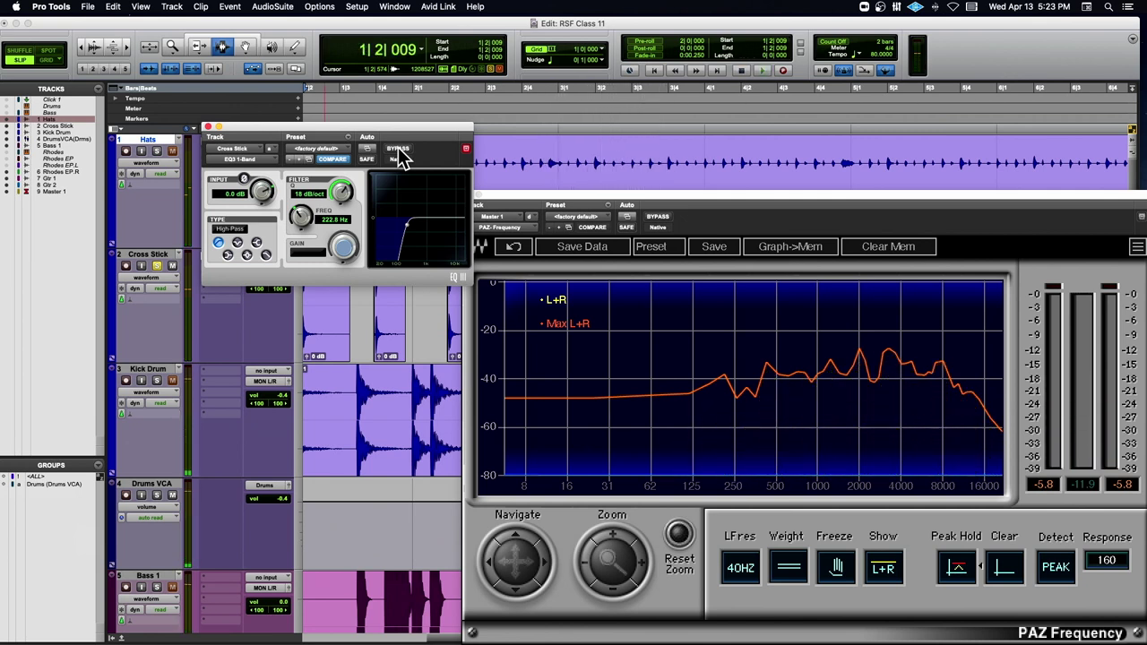
{"action": "left_click", "coordinate": [157, 381]}
{"action": "key", "text": "space"}
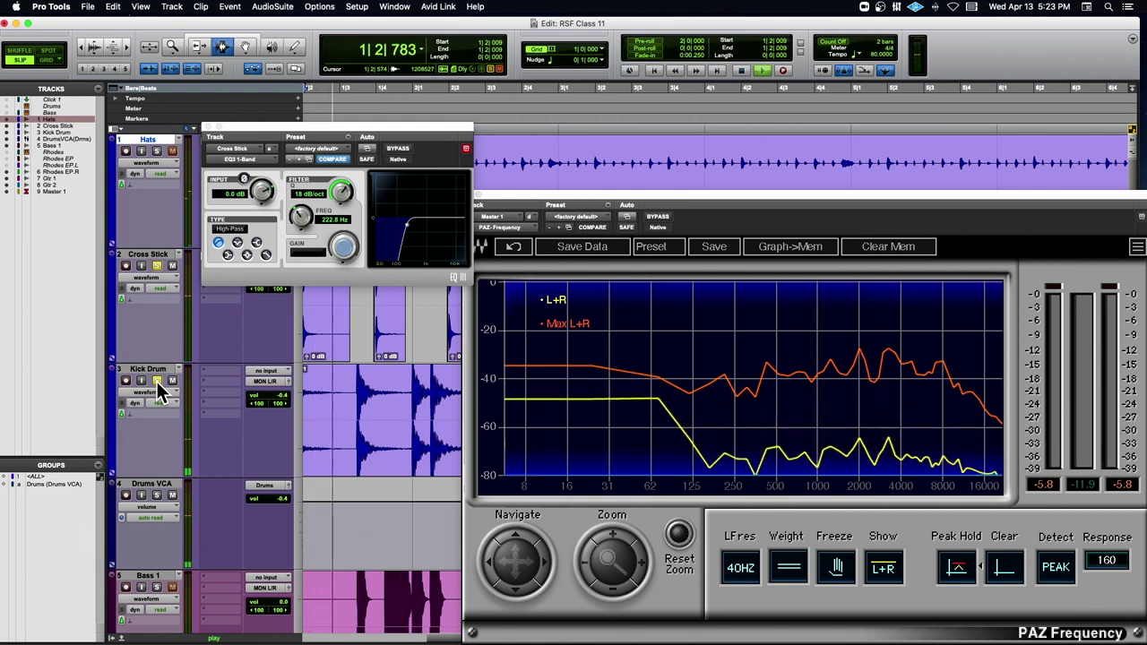
{"action": "left_click", "coordinate": [155, 151]}
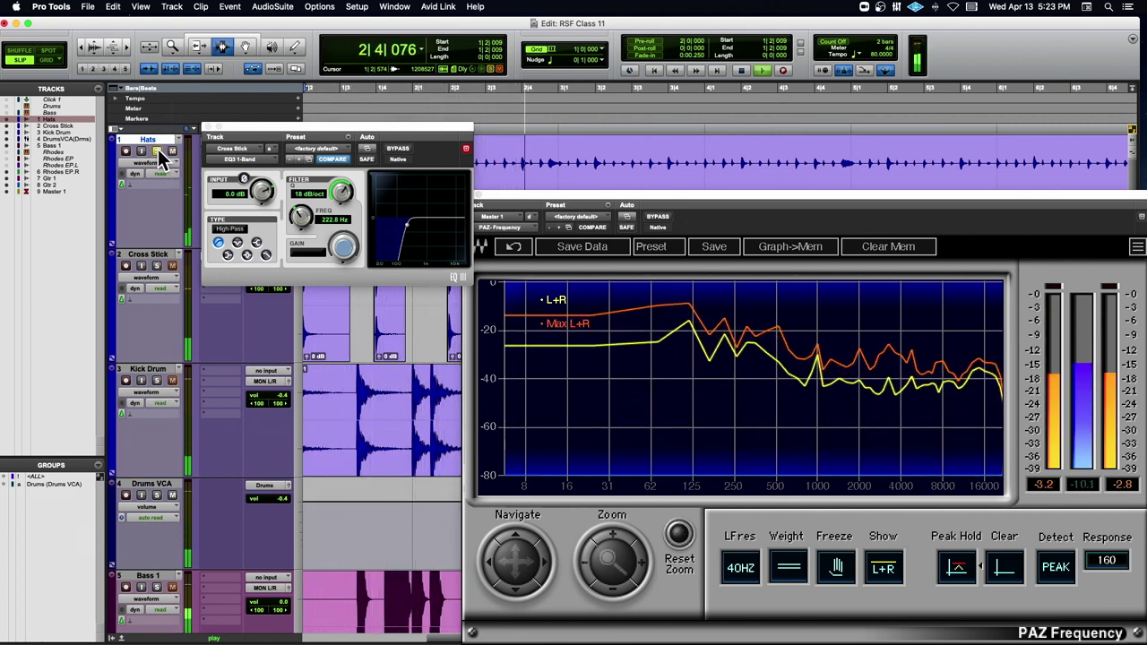
{"action": "left_click", "coordinate": [157, 494]}
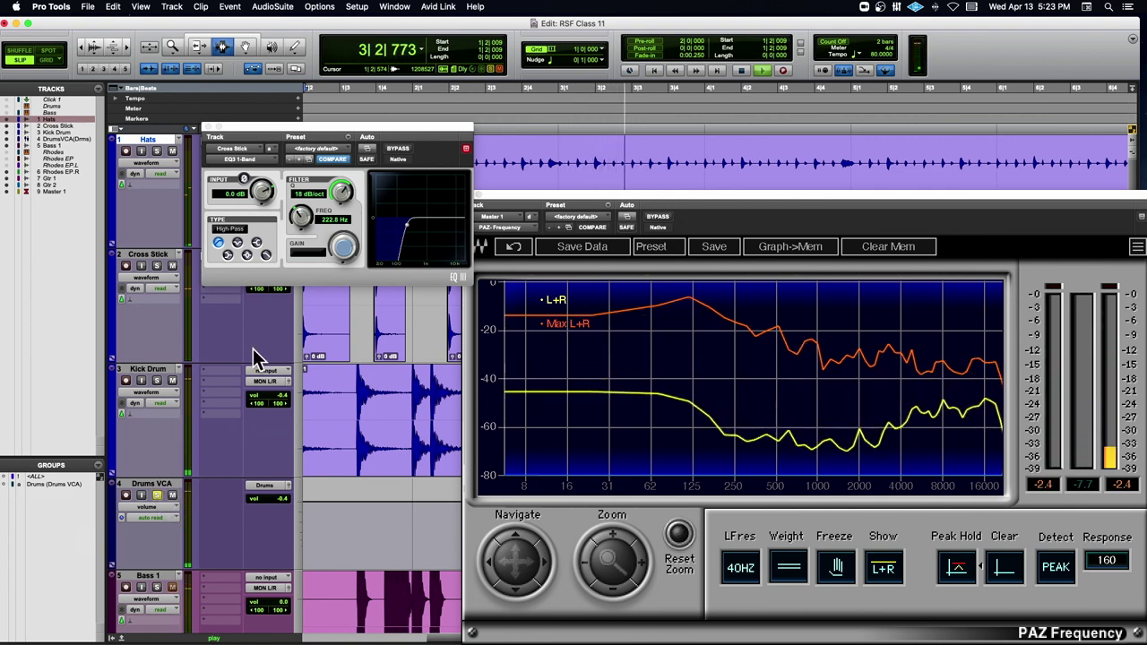
Stop playback, close the Cross Stick EQ and PAZ Frequency windows, and mute the Hats and Cross Stick tracks
{"action": "left_click", "coordinate": [208, 128]}
{"action": "key", "text": "space"}
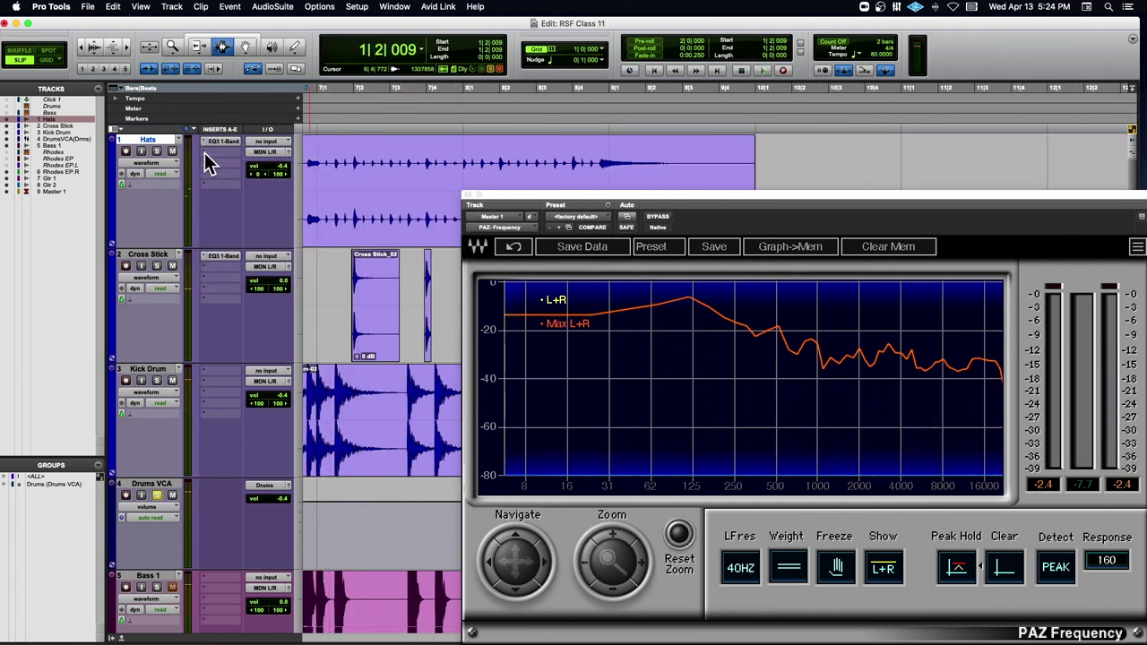
{"action": "left_click", "coordinate": [173, 151]}
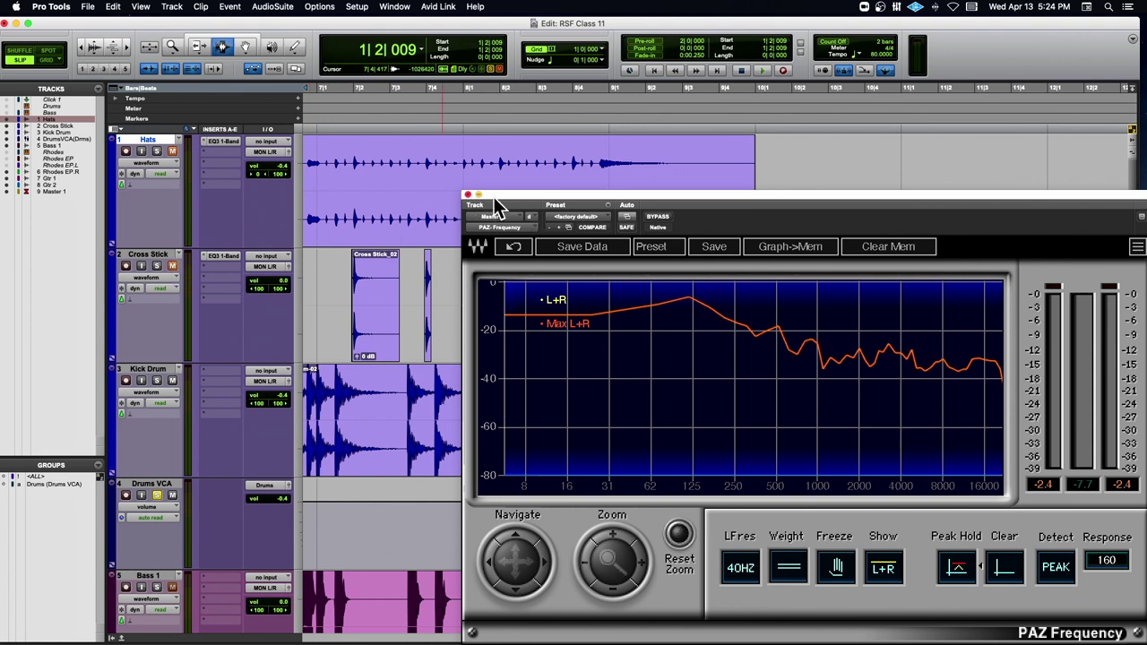
{"action": "left_click", "coordinate": [469, 196]}
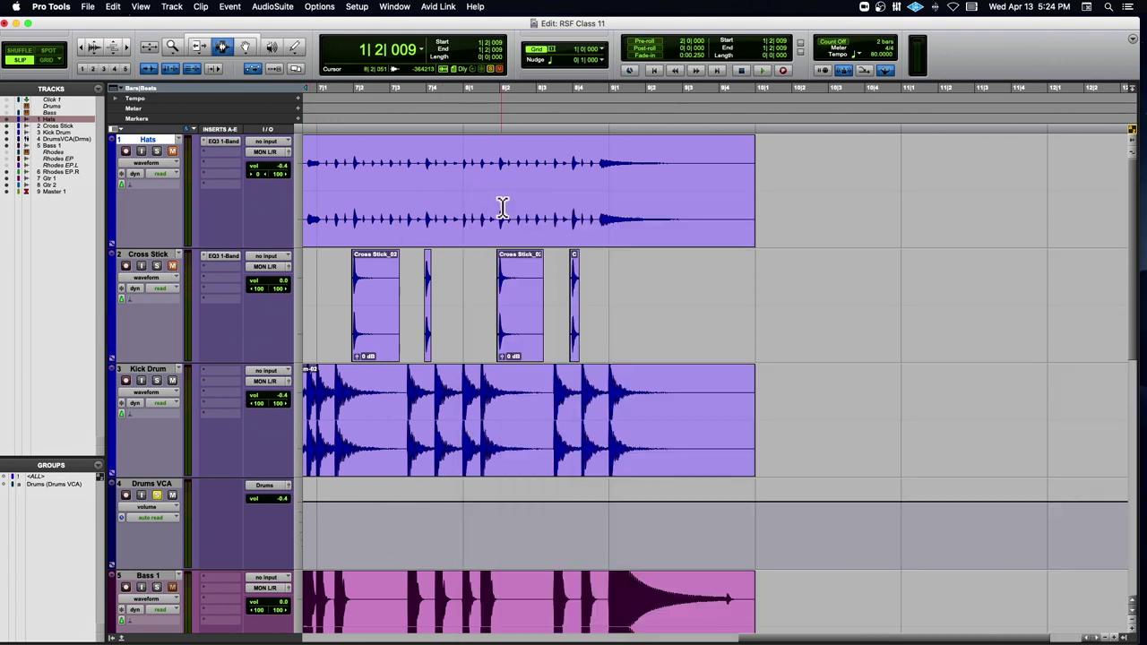
Place the playback start just before bar 1 and play the Kick Drum without Hats and Cross Stick
{"action": "scroll", "coordinate": [503, 208], "scroll_direction": "left", "scroll_amount": 10}
{"action": "scroll", "coordinate": [503, 208], "scroll_direction": "left", "scroll_amount": 5}
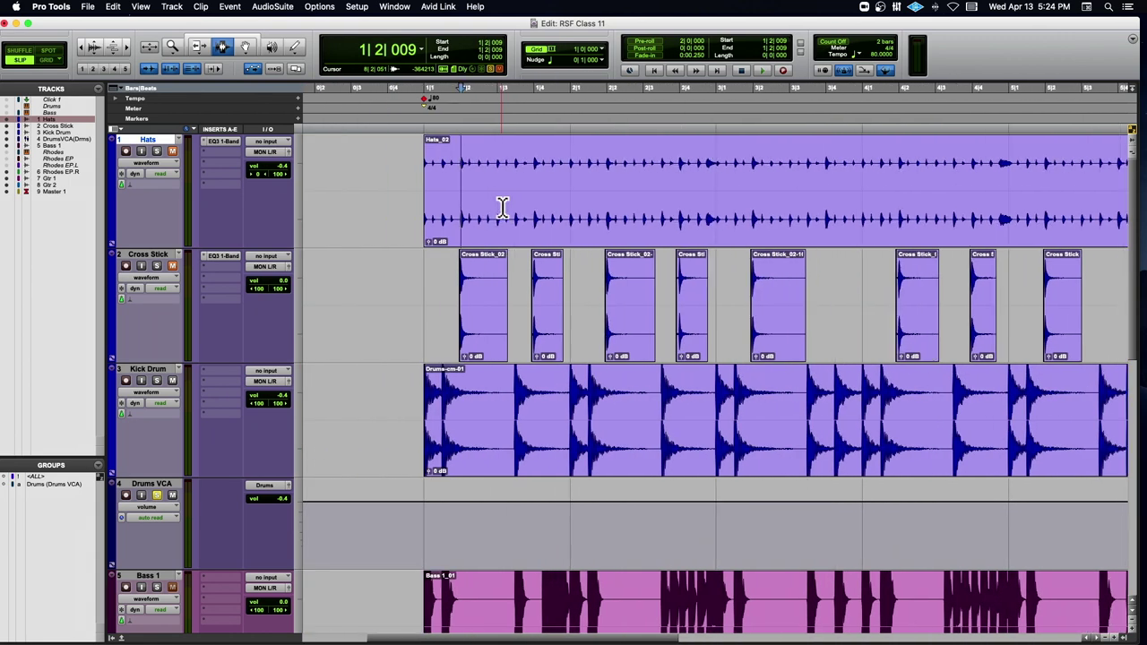
{"action": "left_click", "coordinate": [422, 355]}
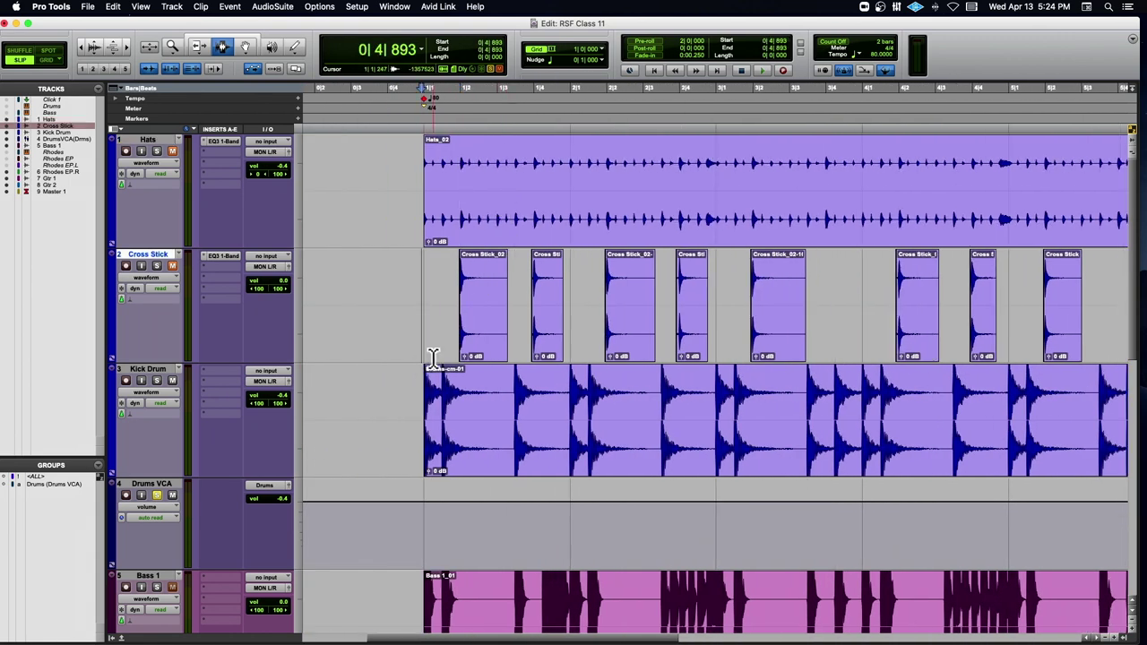
{"action": "key", "text": "space"}
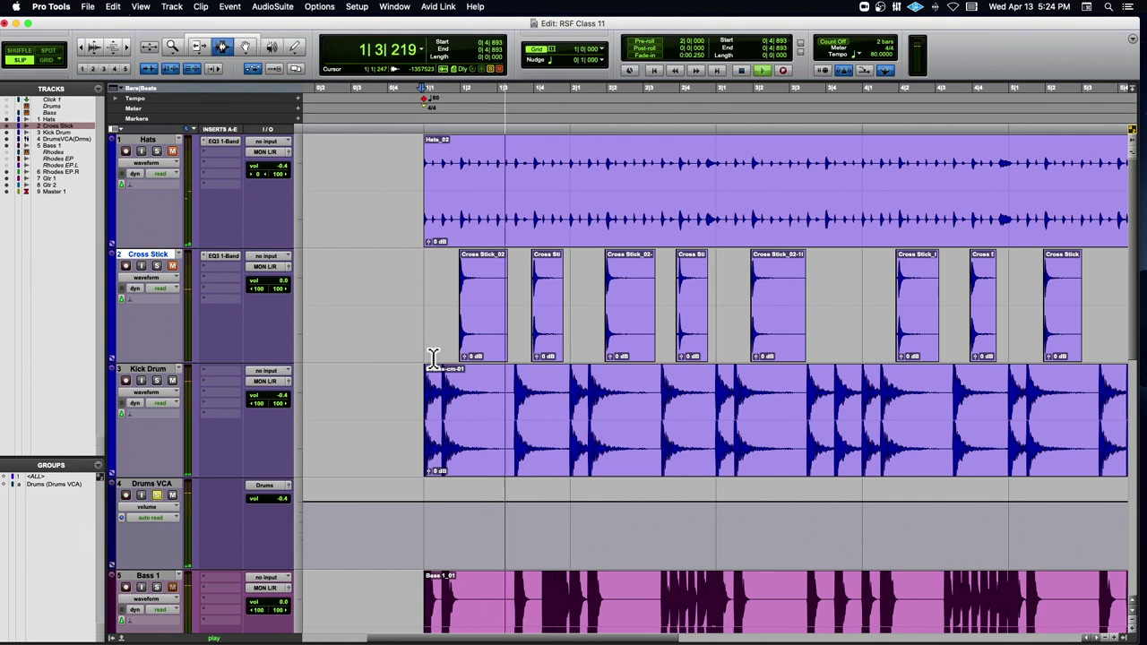
{"action": "scroll", "coordinate": [282, 394], "scroll_direction": "left", "scroll_amount": 1}
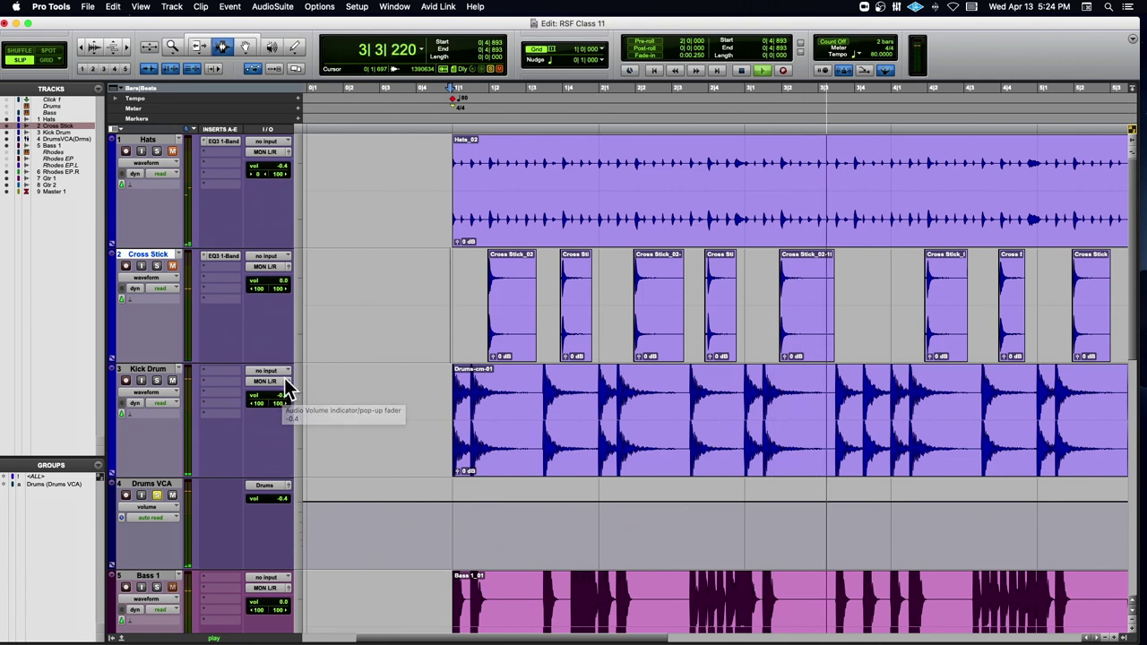
{"action": "key", "text": "space"}
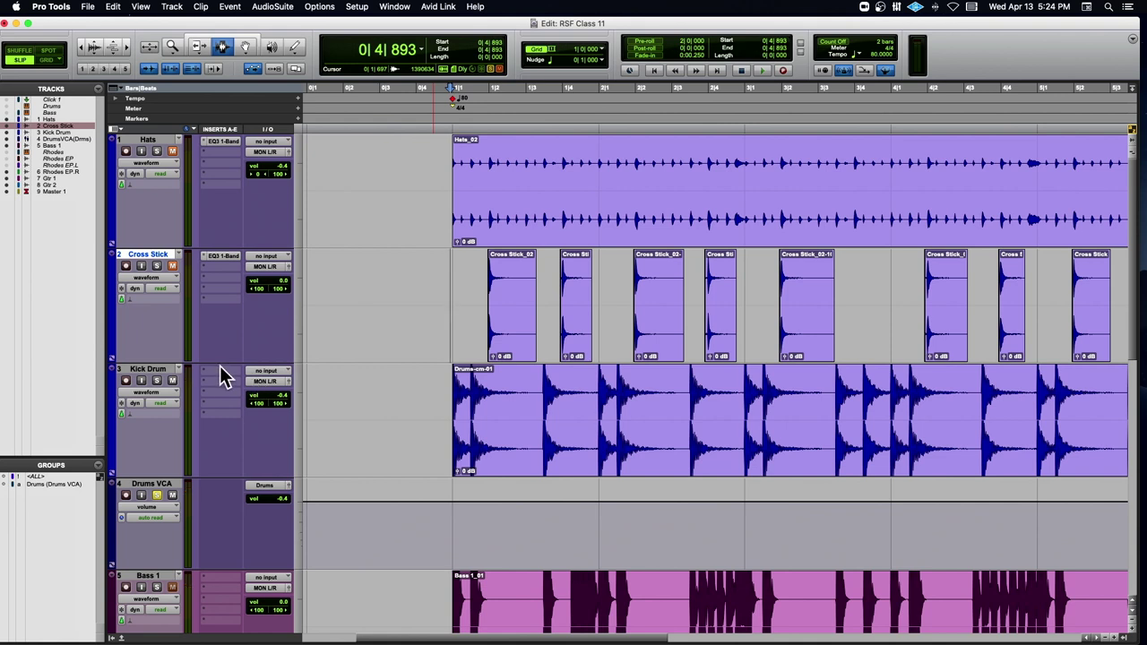
Insert a stereo multichannel EQ3 7-Band in the first insert slot of Kick Drum and reposition its window
{"action": "left_click", "coordinate": [220, 371]}
{"action": "mouse_move", "coordinate": [235, 370]}
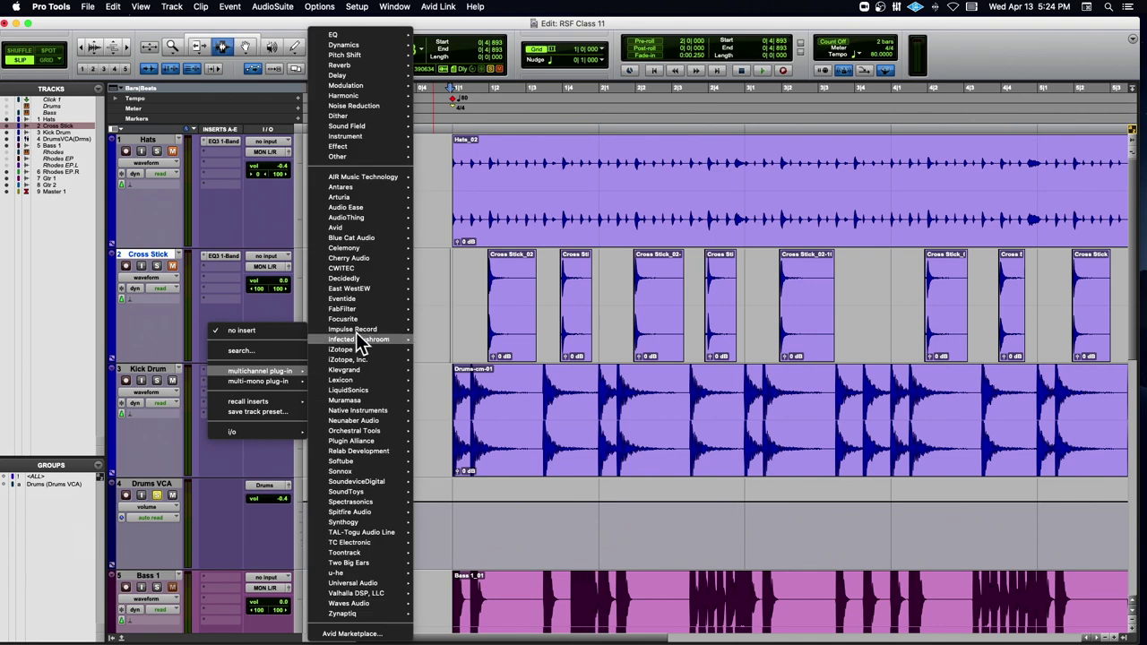
{"action": "mouse_move", "coordinate": [387, 36]}
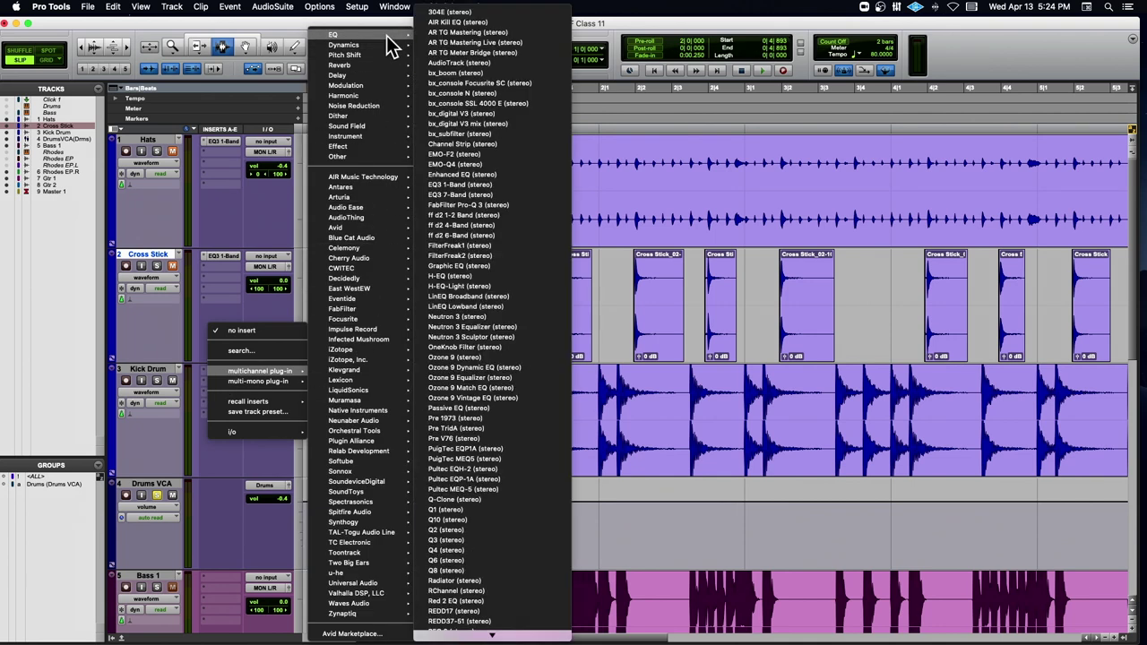
{"action": "left_click", "coordinate": [498, 197]}
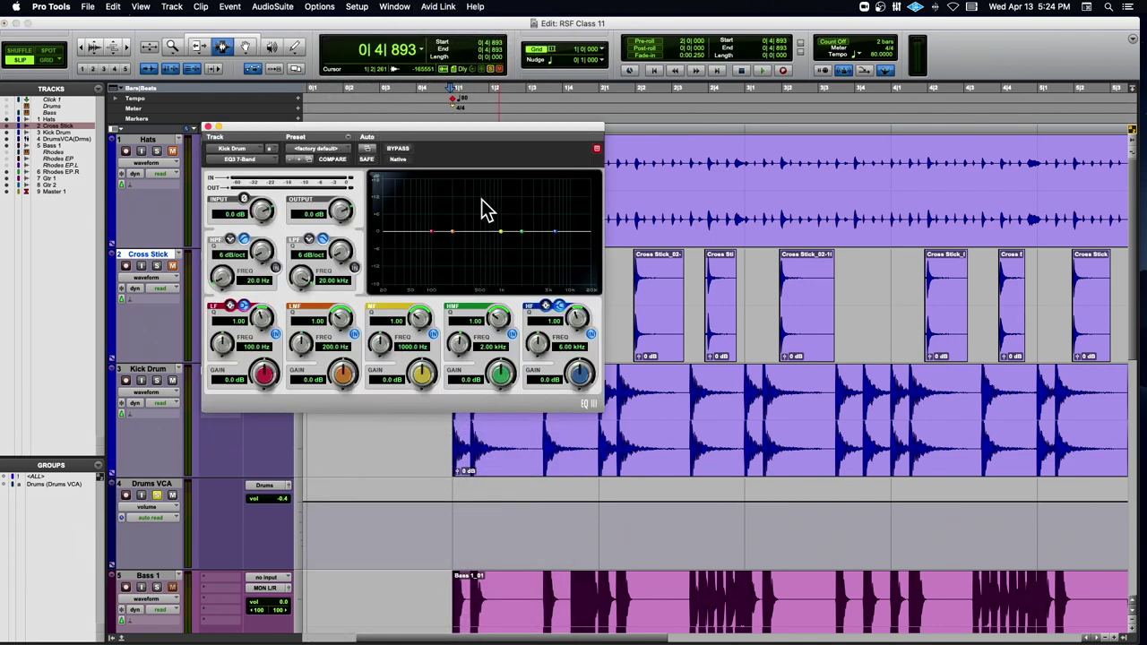
{"action": "left_click_drag", "start_coordinate": [322, 128], "coordinate": [458, 177]}
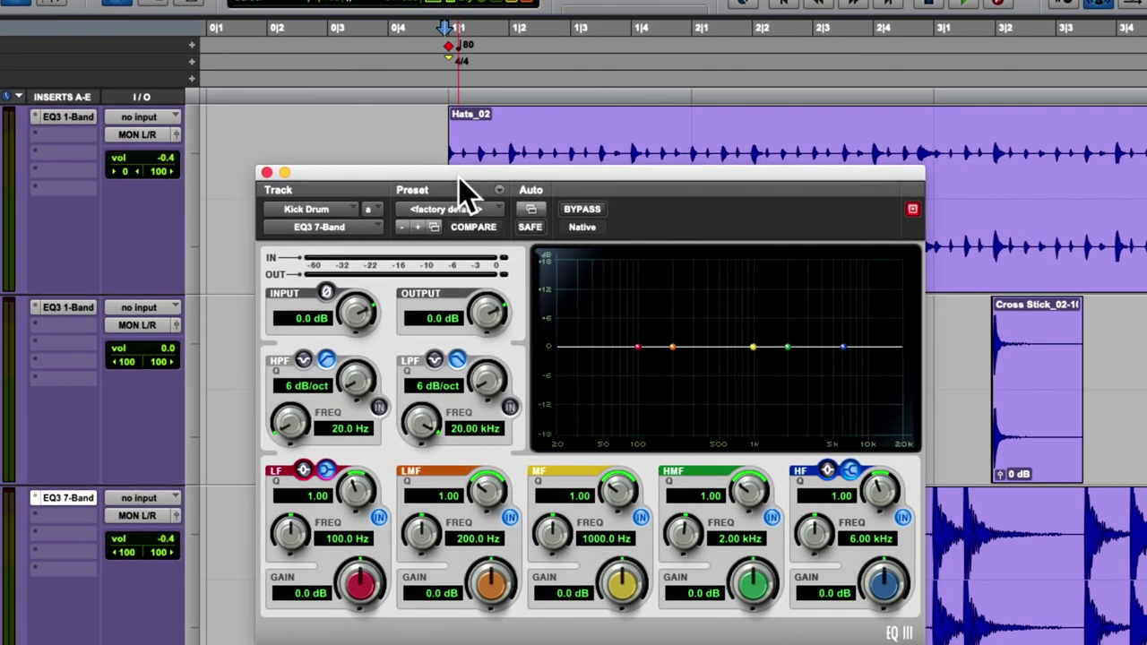
{"action": "left_click_drag", "start_coordinate": [459, 177], "coordinate": [436, 121]}
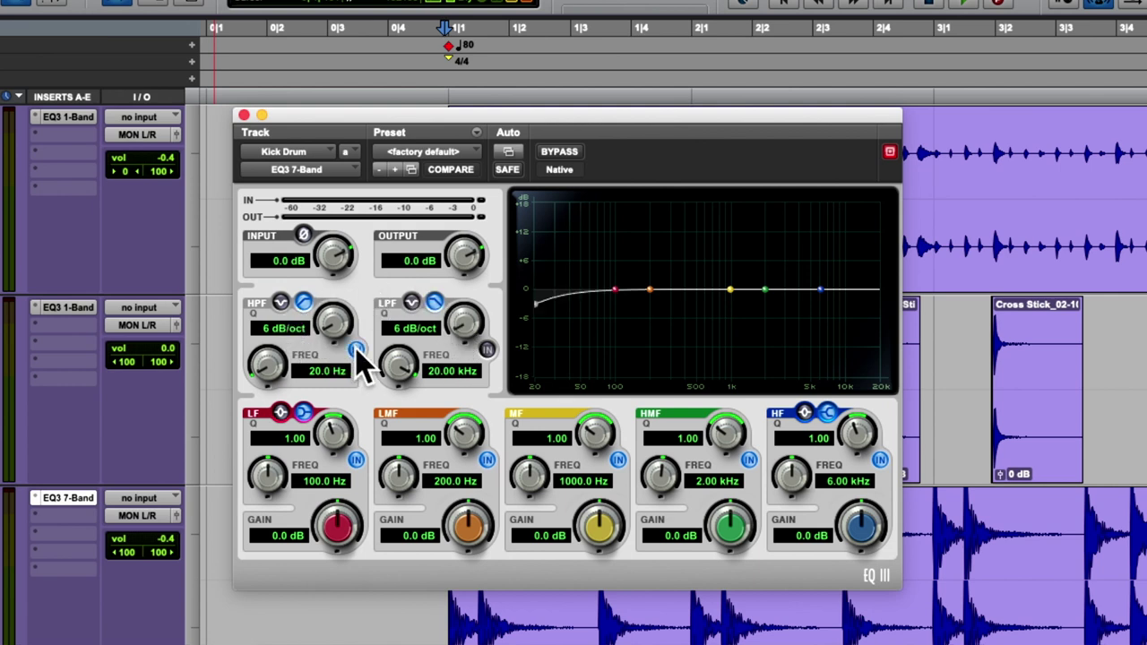
Set the Kick Drum high-pass frequency to 49.9 Hz, try the high-pass and low-pass filters in turn, and leave both switched out
{"action": "left_click", "coordinate": [355, 349]}
{"action": "mouse_move", "coordinate": [267, 362]}
{"action": "left_mouse_down"}
{"action": "mouse_move", "coordinate": [268, 307]}
{"action": "mouse_move", "coordinate": [274, 369]}
{"action": "left_mouse_up"}
{"action": "left_click", "coordinate": [356, 350]}
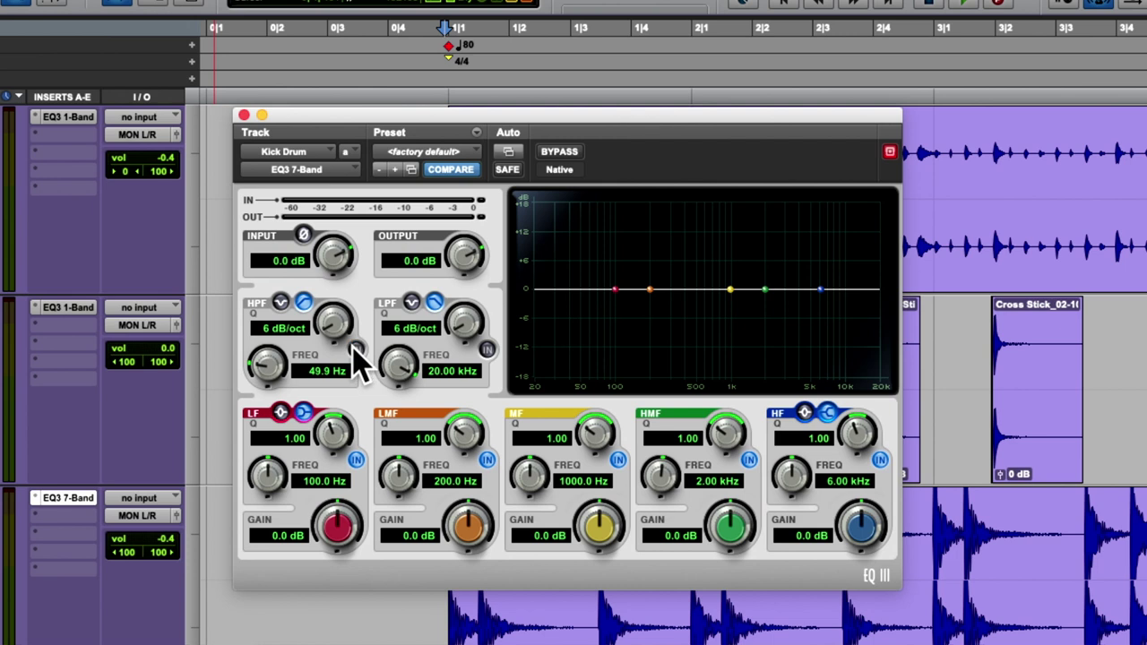
{"action": "left_click", "coordinate": [488, 351]}
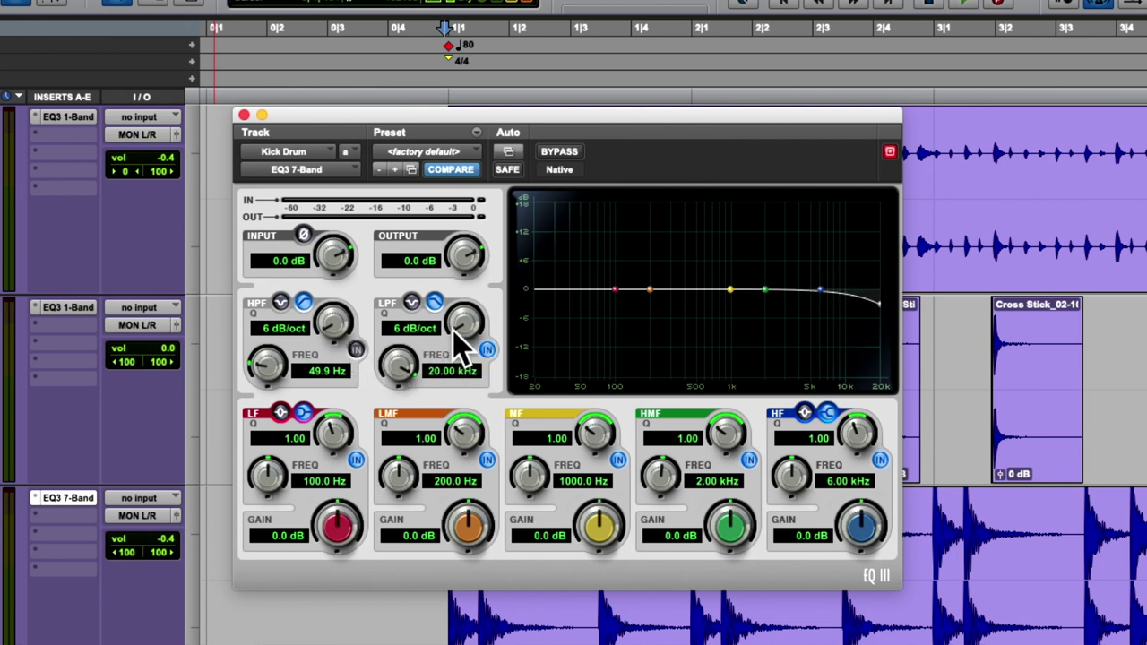
{"action": "mouse_move", "coordinate": [397, 371]}
{"action": "left_mouse_down"}
{"action": "mouse_move", "coordinate": [379, 436]}
{"action": "mouse_move", "coordinate": [417, 372]}
{"action": "left_mouse_up"}
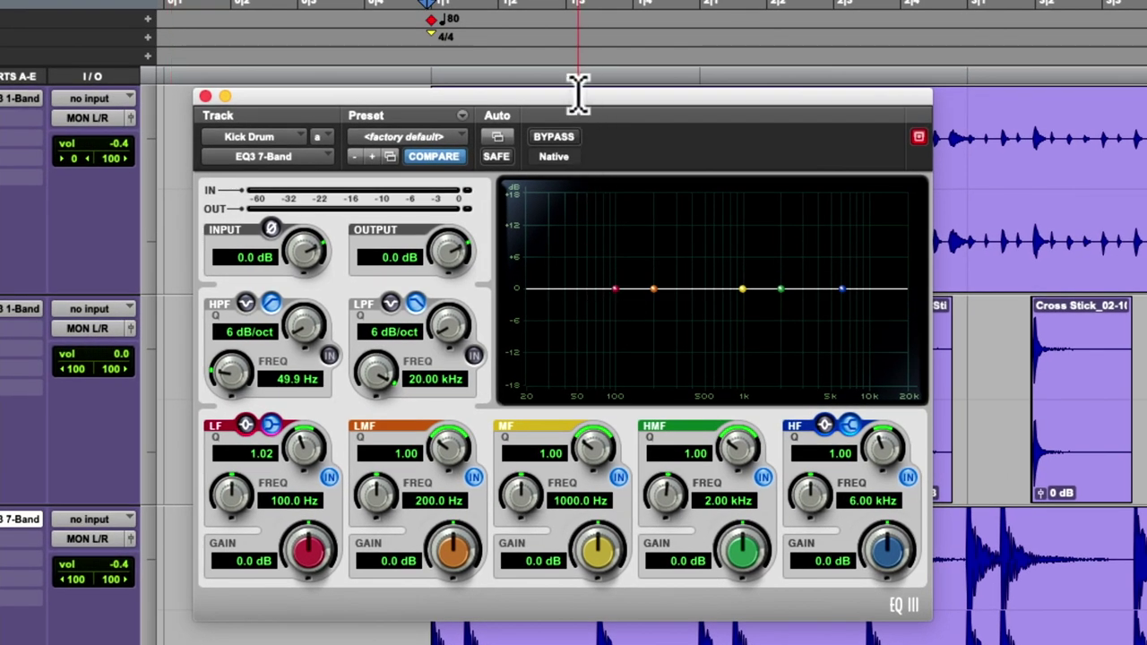
Try a 7.5 dB boost on the Kick Drum EQ's LF band at 100 Hz and reset its gain
{"action": "left_click_drag", "start_coordinate": [580, 100], "coordinate": [579, 40]}
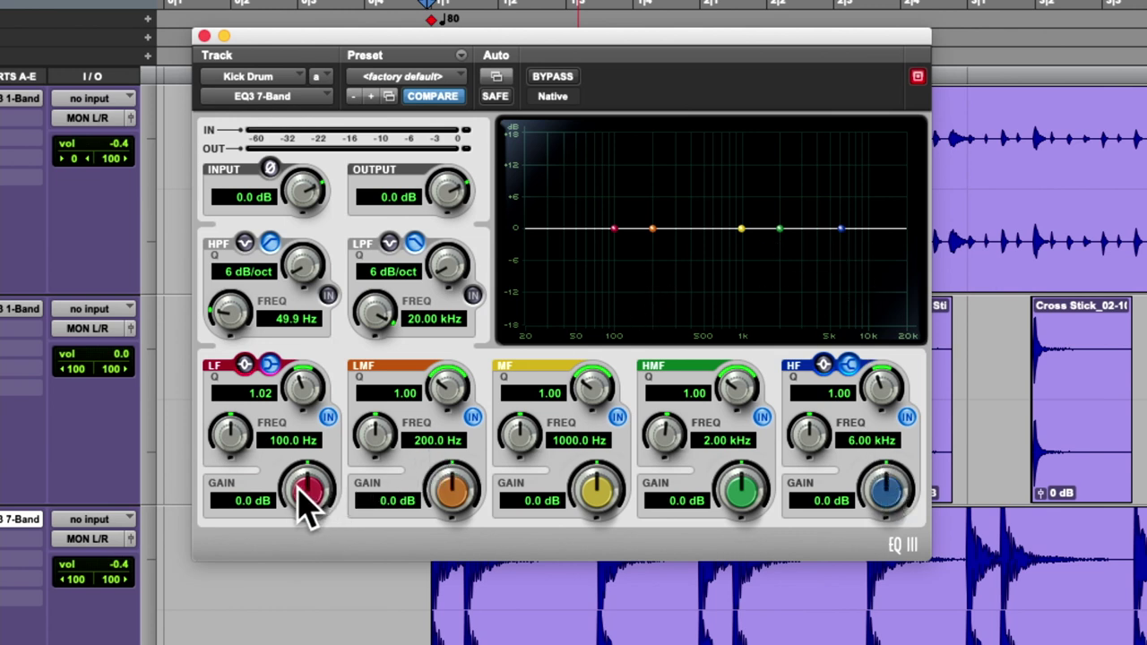
{"action": "left_click_drag", "start_coordinate": [300, 495], "coordinate": [350, 454]}
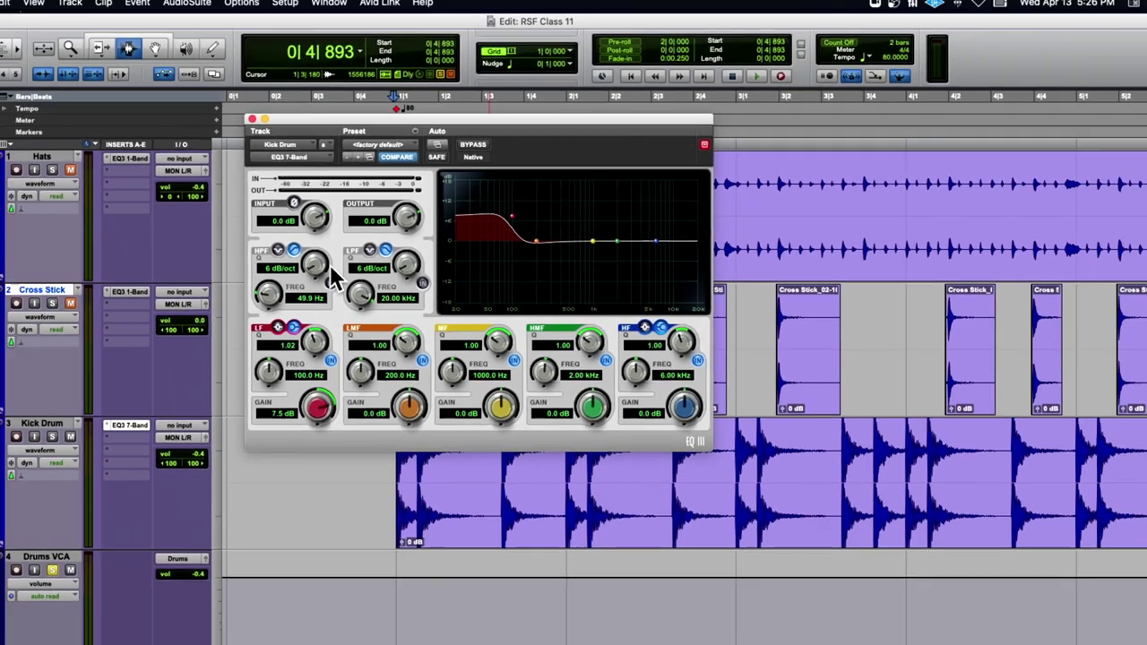
{"action": "key", "text": "ctrl+Up"}
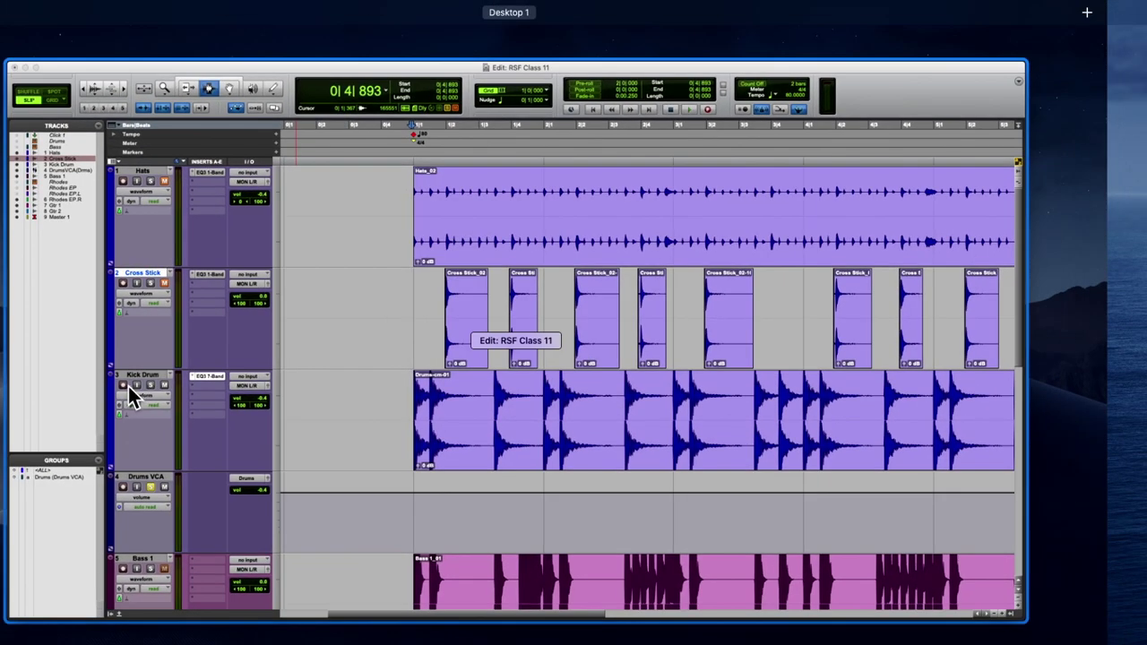
{"action": "key", "text": "ctrl+Up"}
{"action": "left_click", "coordinate": [198, 519]}
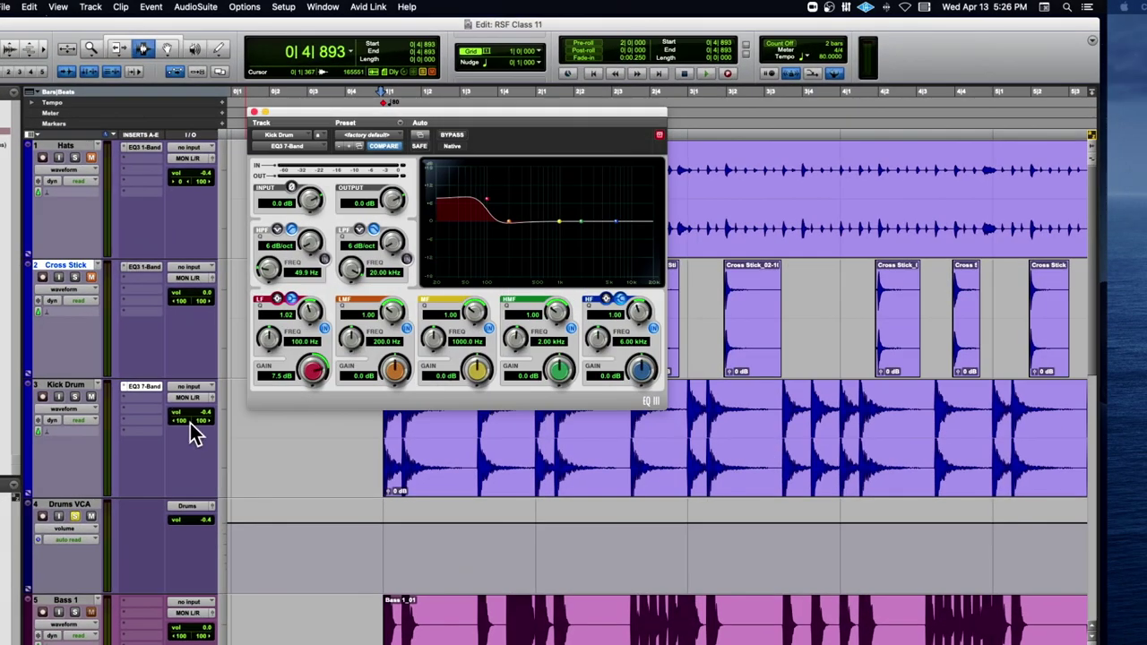
{"action": "left_click", "coordinate": [308, 375], "text": "alt"}
Play the soloed Kick Drum while raising the EQ's LF gain to 12.0 dB
{"action": "key", "text": "space"}
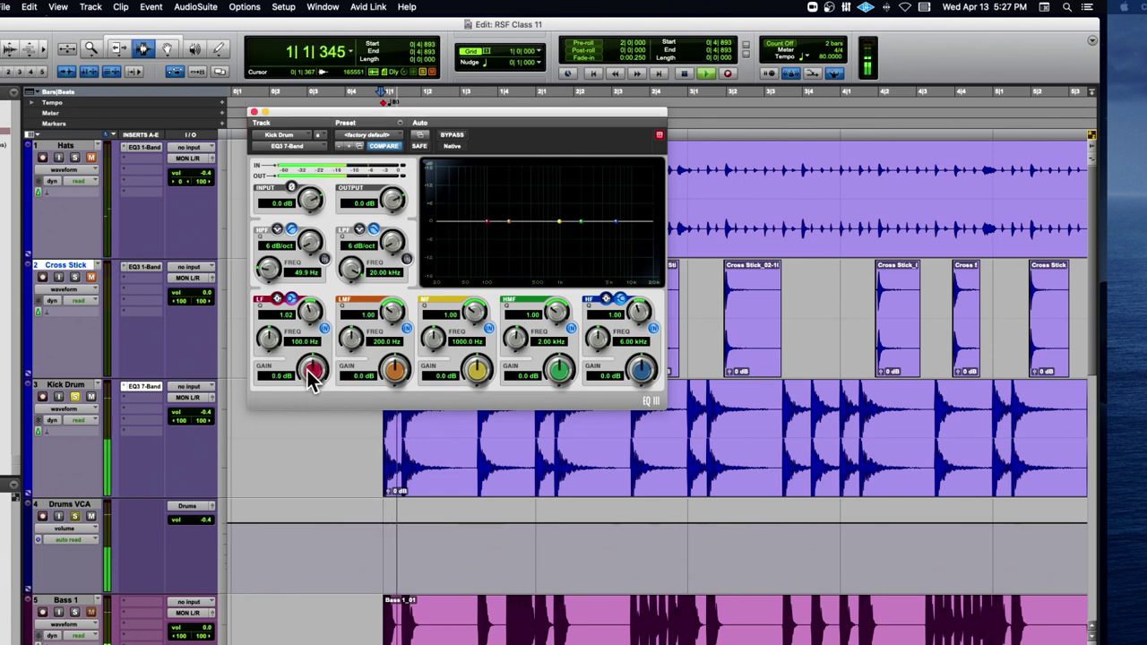
{"action": "left_click_drag", "start_coordinate": [307, 374], "coordinate": [316, 309]}
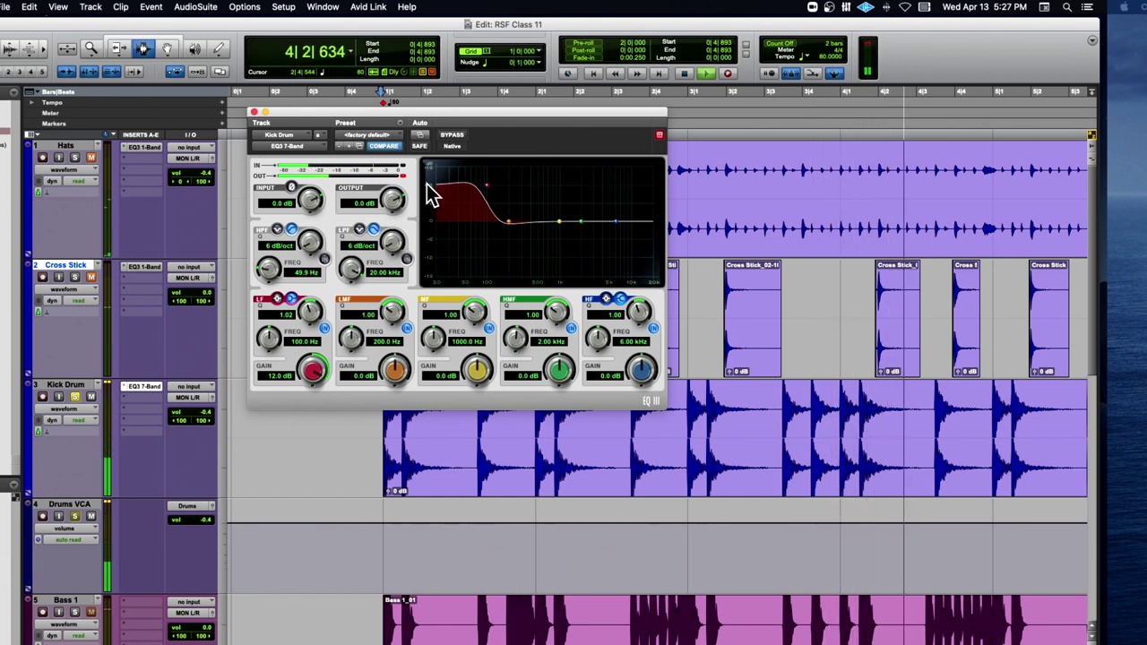
{"action": "key", "text": "space"}
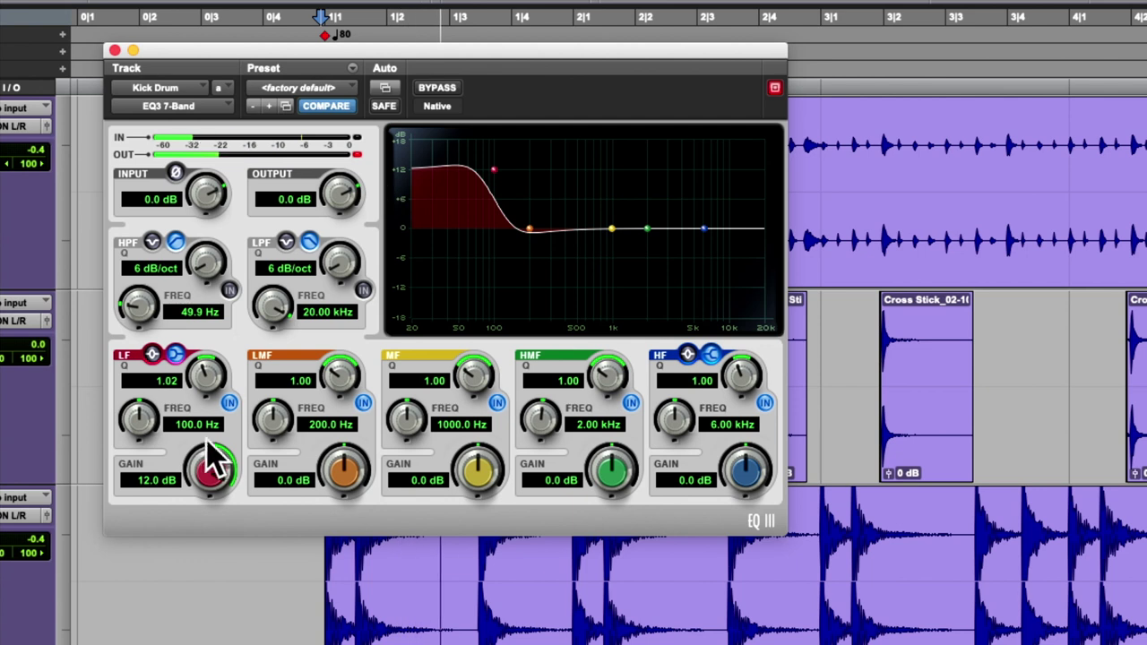
Compare the Kick Drum with the EQ's LF band switched out and in, and reset its gain to 0.0 dB
{"action": "left_click", "coordinate": [230, 405]}
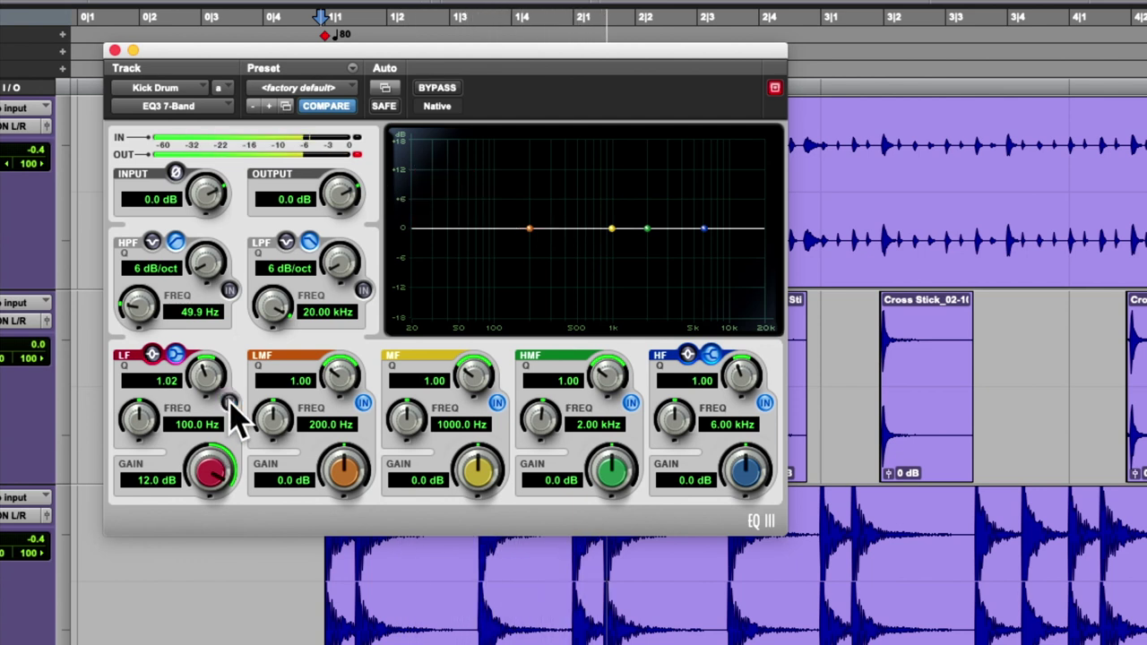
{"action": "left_click", "coordinate": [230, 405]}
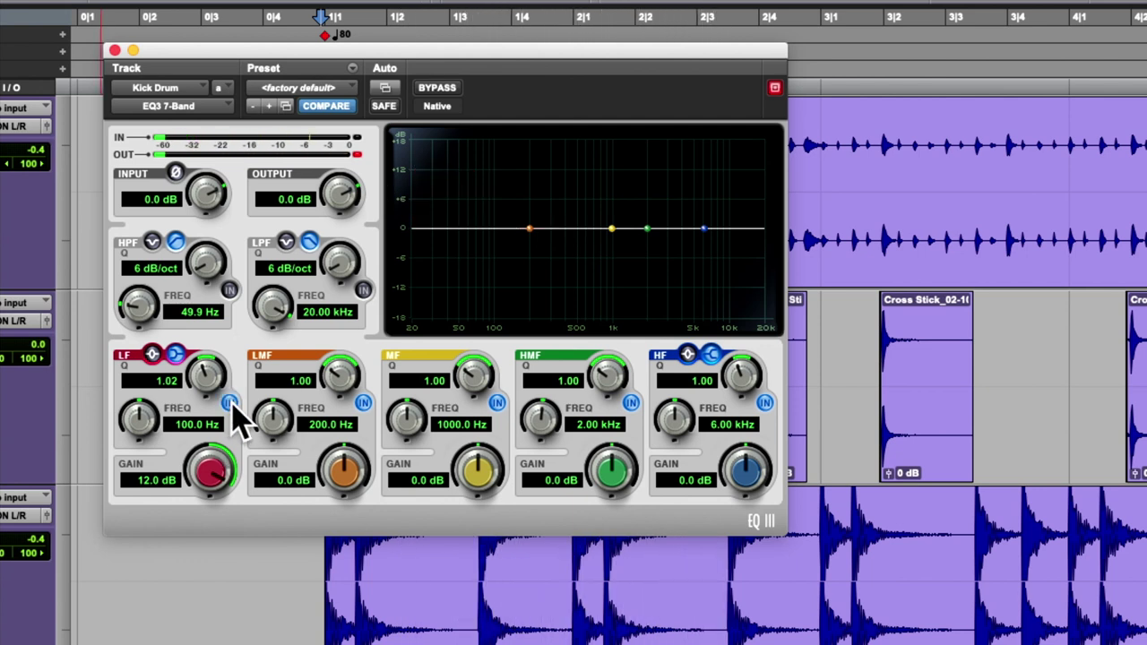
{"action": "left_click", "coordinate": [233, 405]}
{"action": "left_click", "coordinate": [233, 406]}
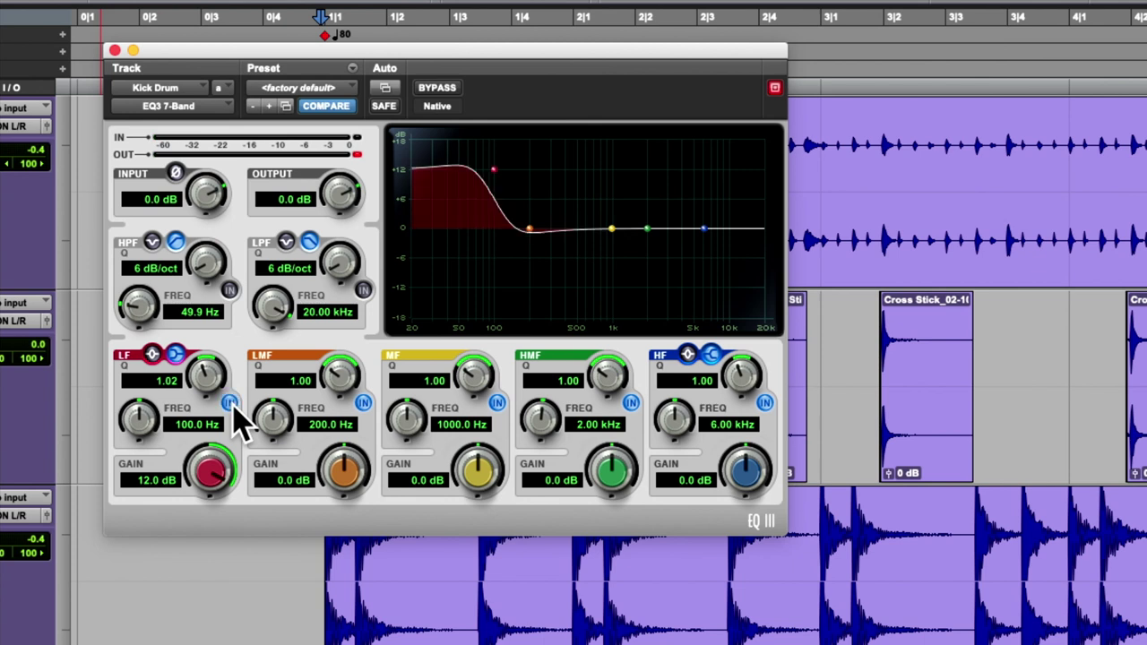
{"action": "left_click", "coordinate": [206, 466], "text": "alt"}
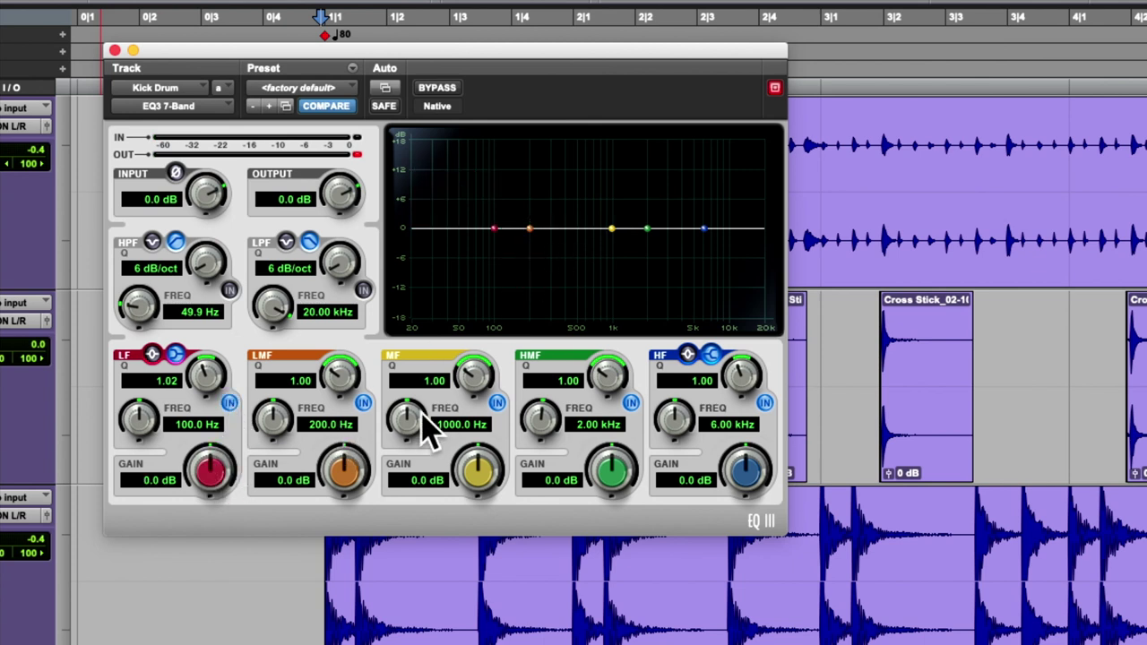
Try boosting the LMF band by 14.7 dB and the MF band by 11.5 dB, resetting each gain to 0.0 dB
{"action": "left_click_drag", "start_coordinate": [341, 492], "coordinate": [349, 356]}
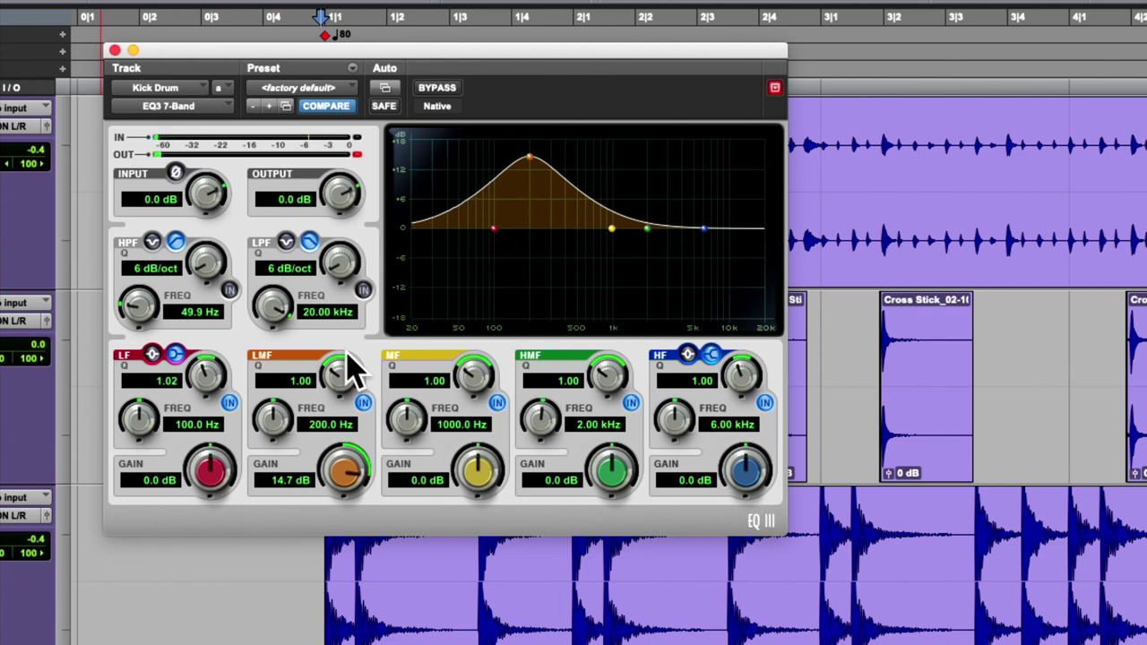
{"action": "left_click", "coordinate": [344, 477], "text": "alt"}
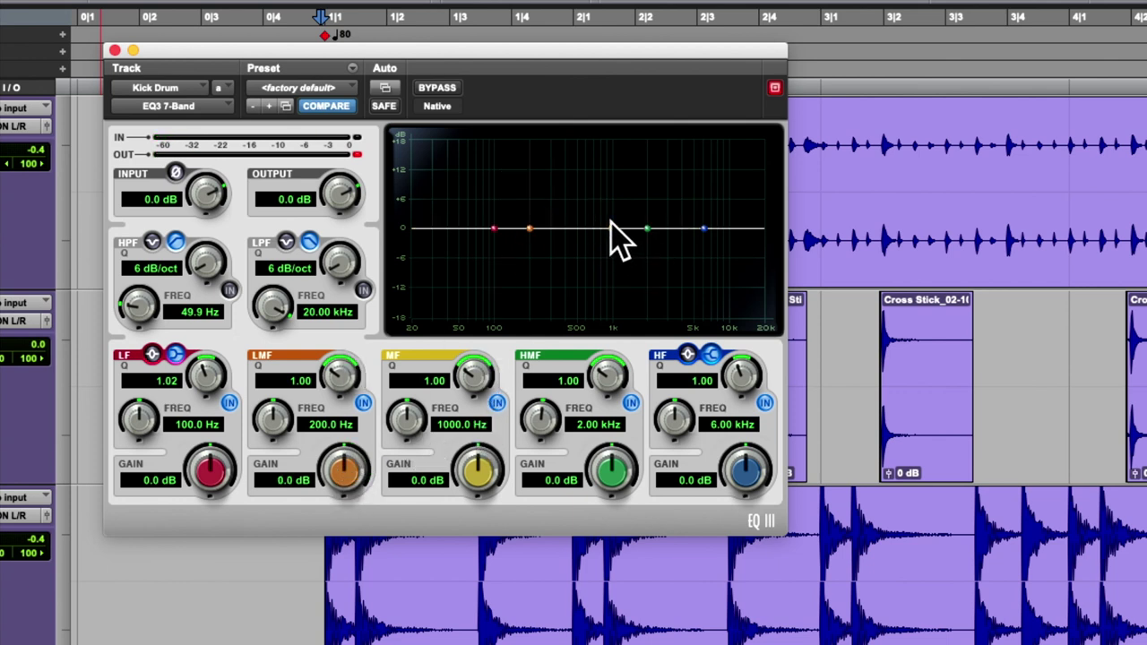
{"action": "left_click_drag", "start_coordinate": [474, 474], "coordinate": [473, 378]}
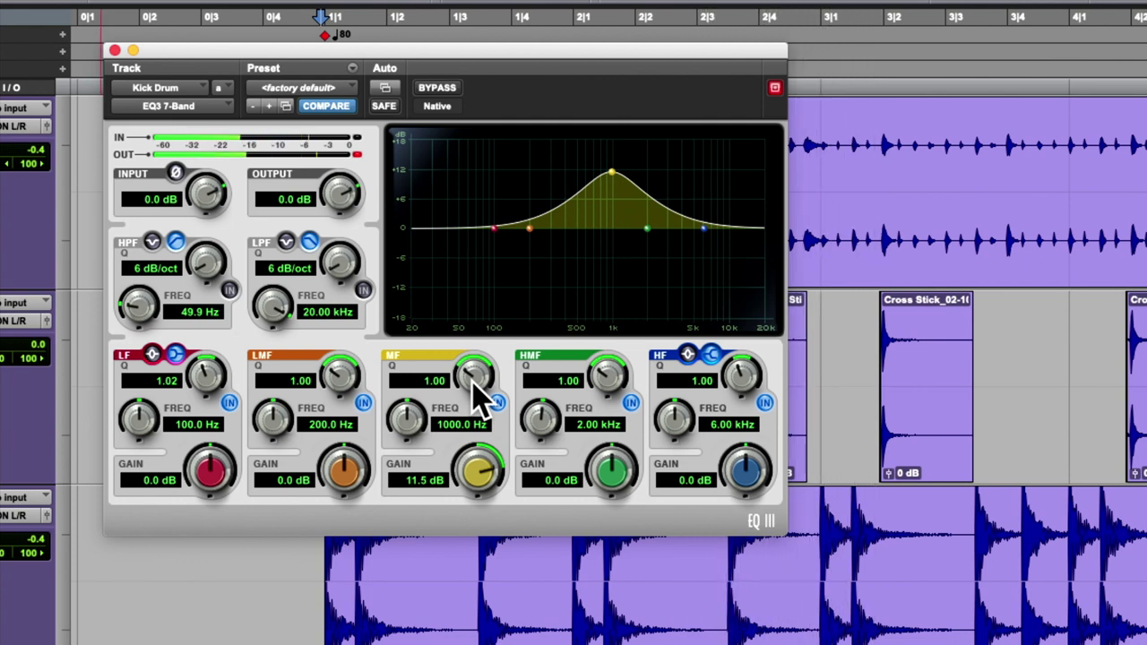
{"action": "left_click", "coordinate": [475, 468], "text": "alt"}
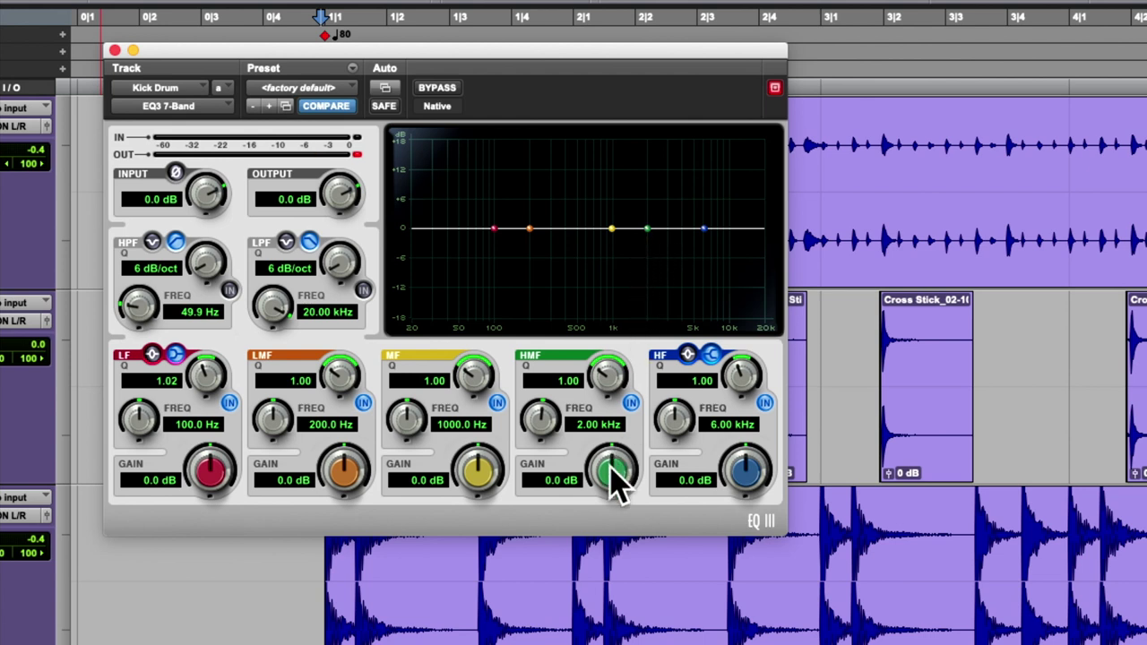
Try boosting the HMF band by 10.4 dB and the HF band by 11.8 dB, resetting each gain to 0.0 dB
{"action": "left_click_drag", "start_coordinate": [614, 481], "coordinate": [619, 432]}
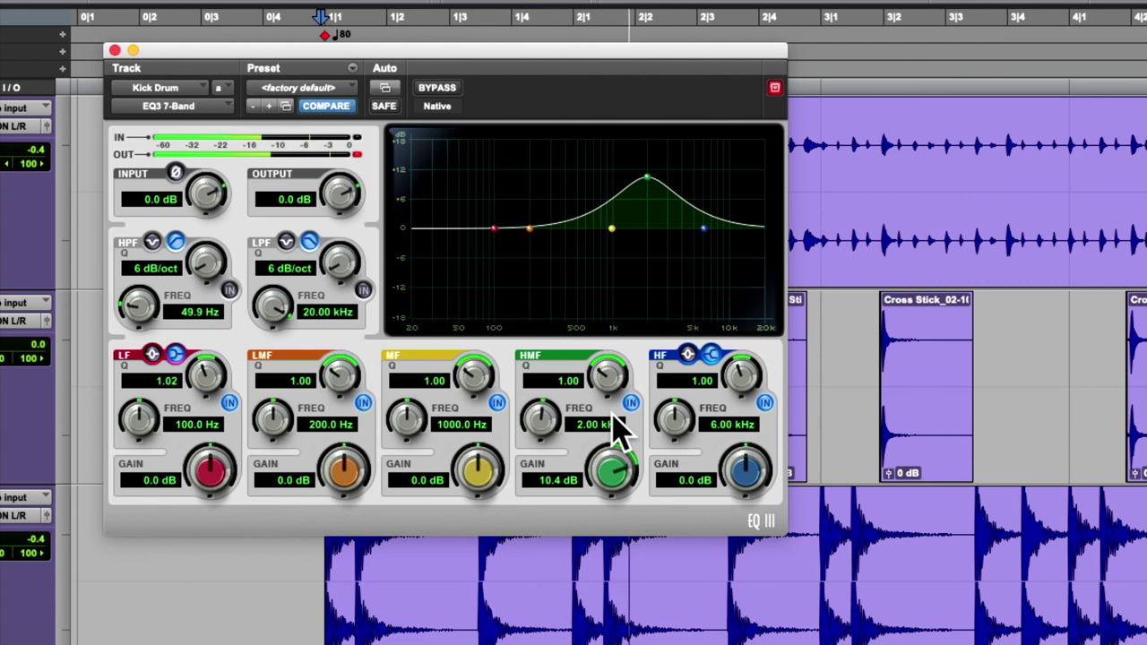
{"action": "left_click_drag", "start_coordinate": [613, 417], "coordinate": [616, 461]}
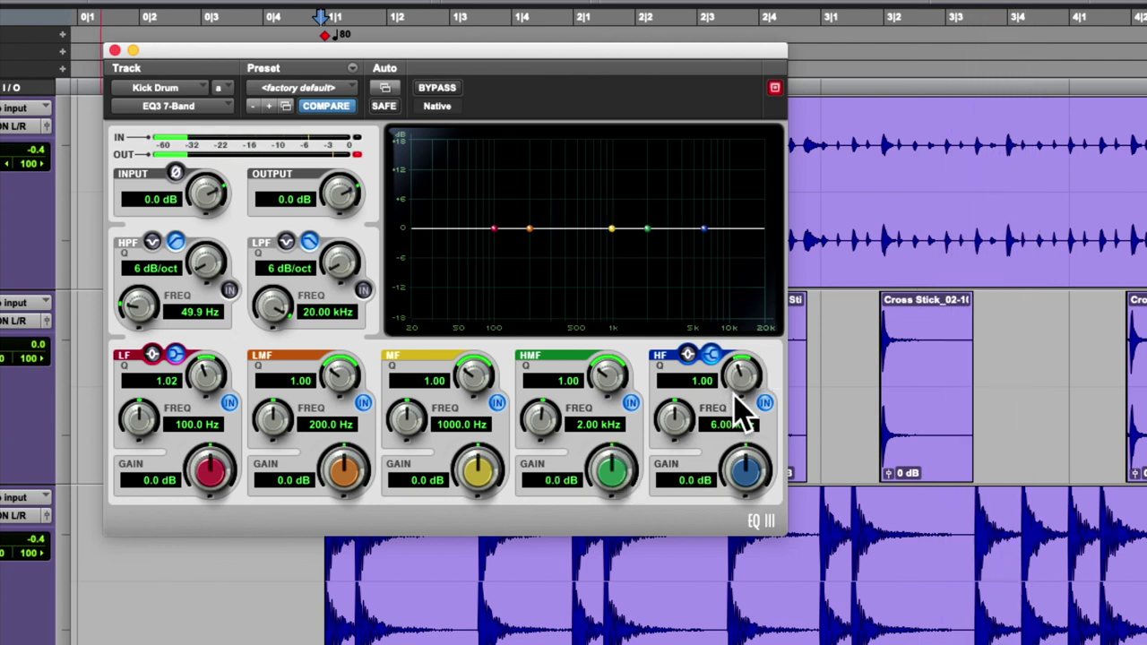
{"action": "left_click_drag", "start_coordinate": [748, 484], "coordinate": [744, 408]}
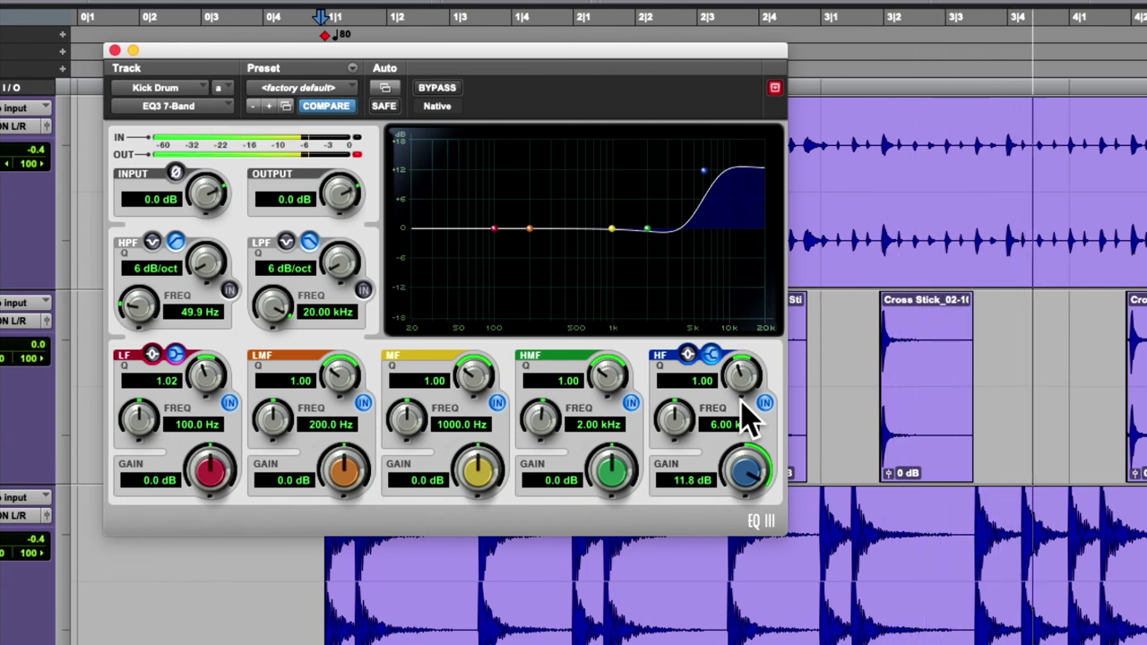
{"action": "left_click", "coordinate": [748, 472], "text": "alt"}
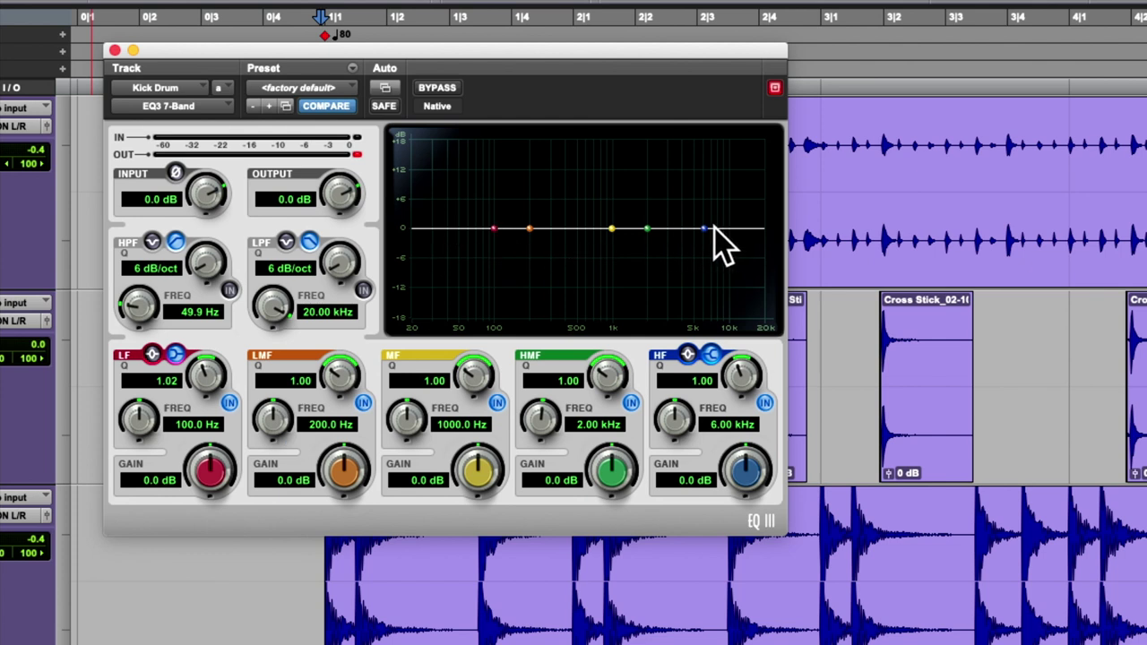
Reposition the Kick Drum's EQ window so that the Kick Drum clip beneath it is uncovered
{"action": "left_click", "coordinate": [230, 403]}
{"action": "left_click", "coordinate": [363, 402]}
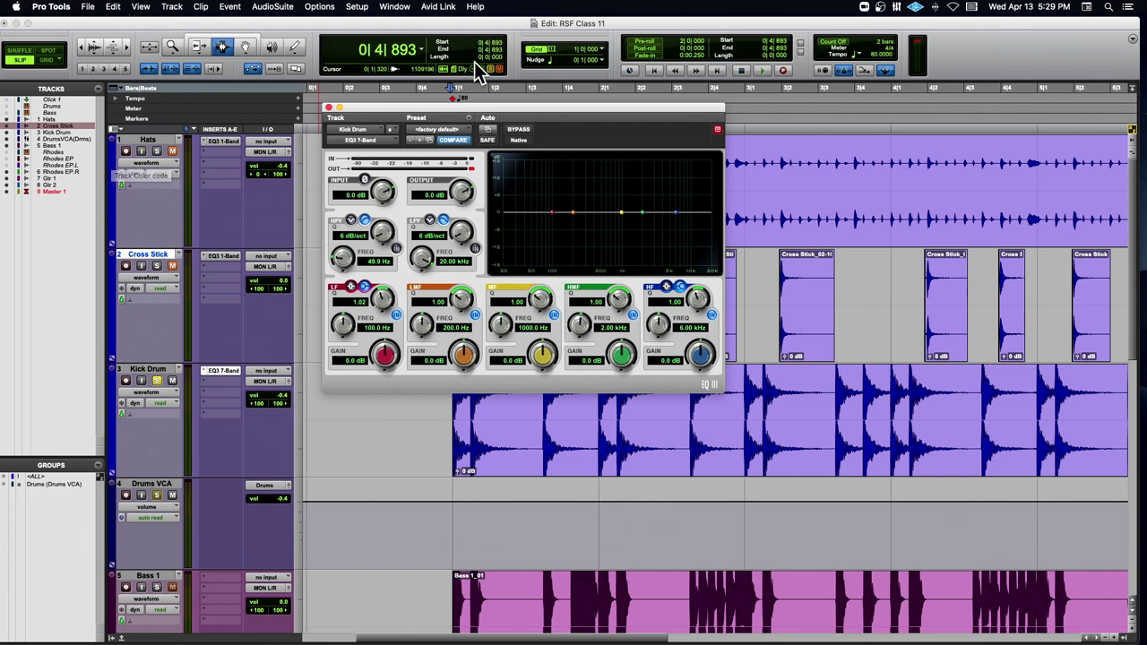
{"action": "left_click_drag", "start_coordinate": [453, 109], "coordinate": [462, 157]}
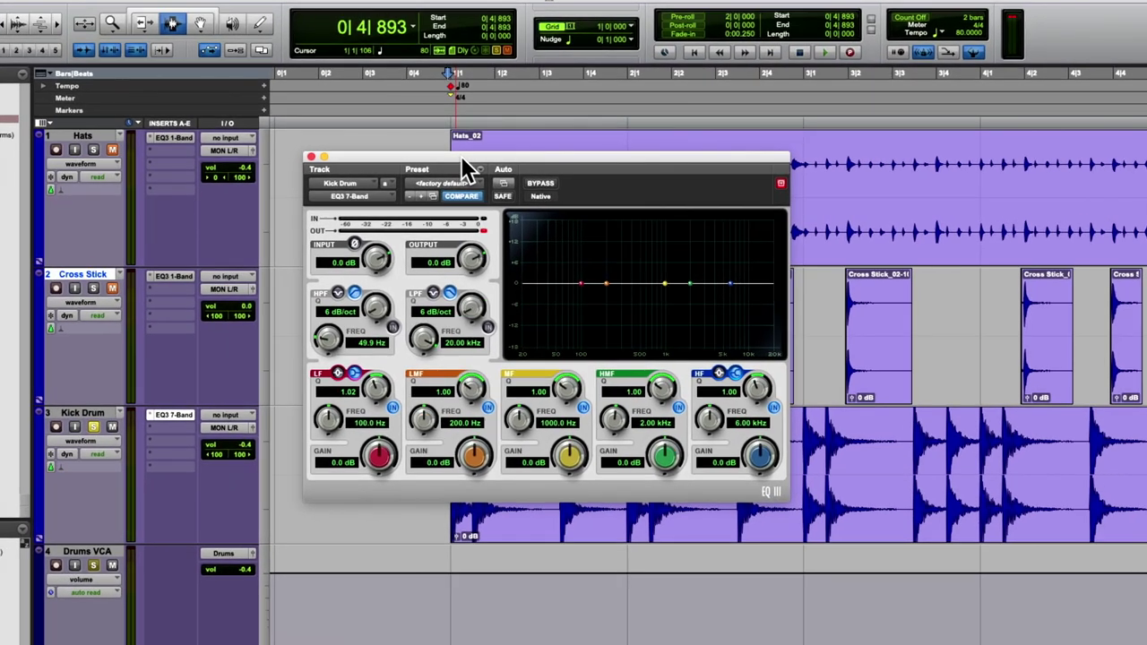
{"action": "left_click_drag", "start_coordinate": [462, 156], "coordinate": [465, 151]}
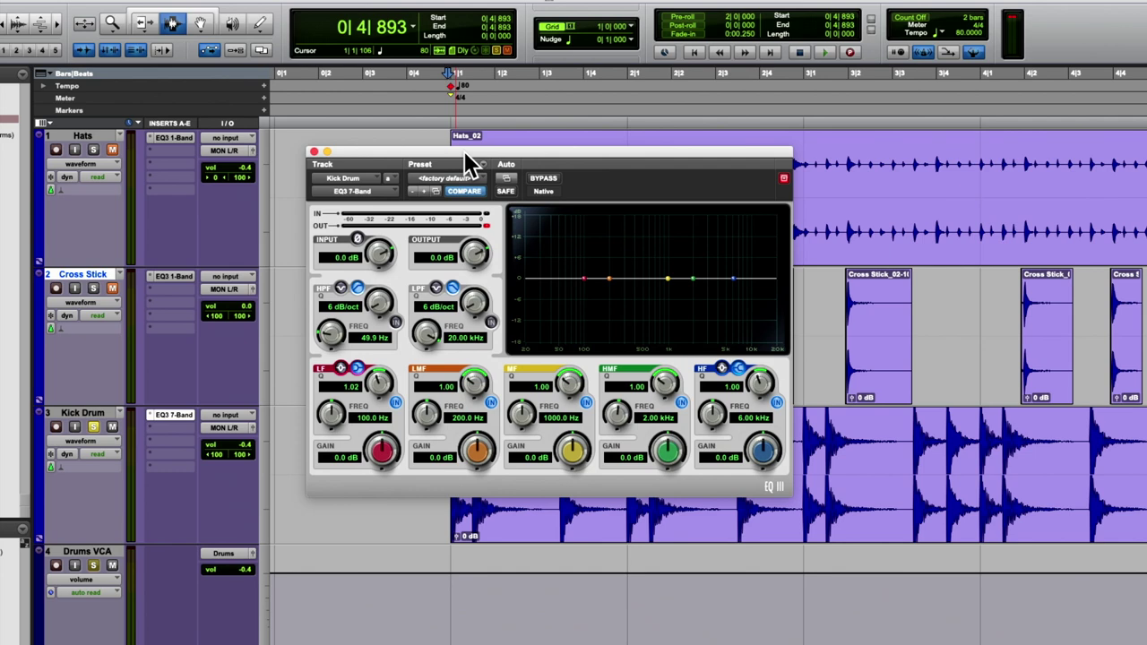
{"action": "left_click_drag", "start_coordinate": [465, 151], "coordinate": [474, 125]}
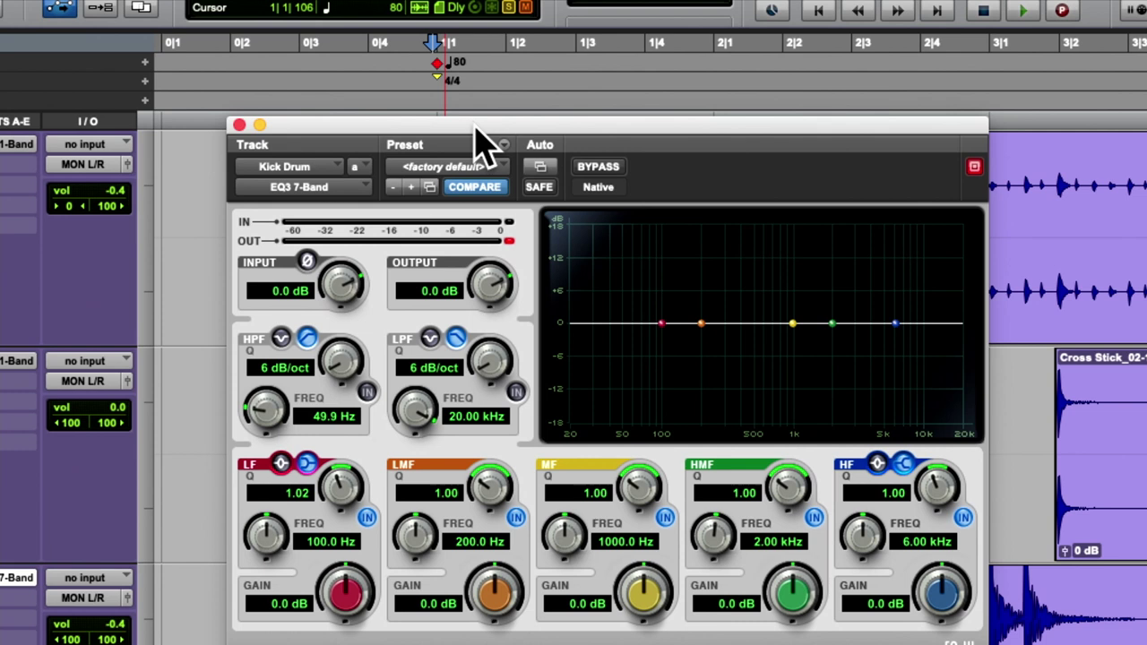
{"action": "left_click_drag", "start_coordinate": [475, 127], "coordinate": [408, 24]}
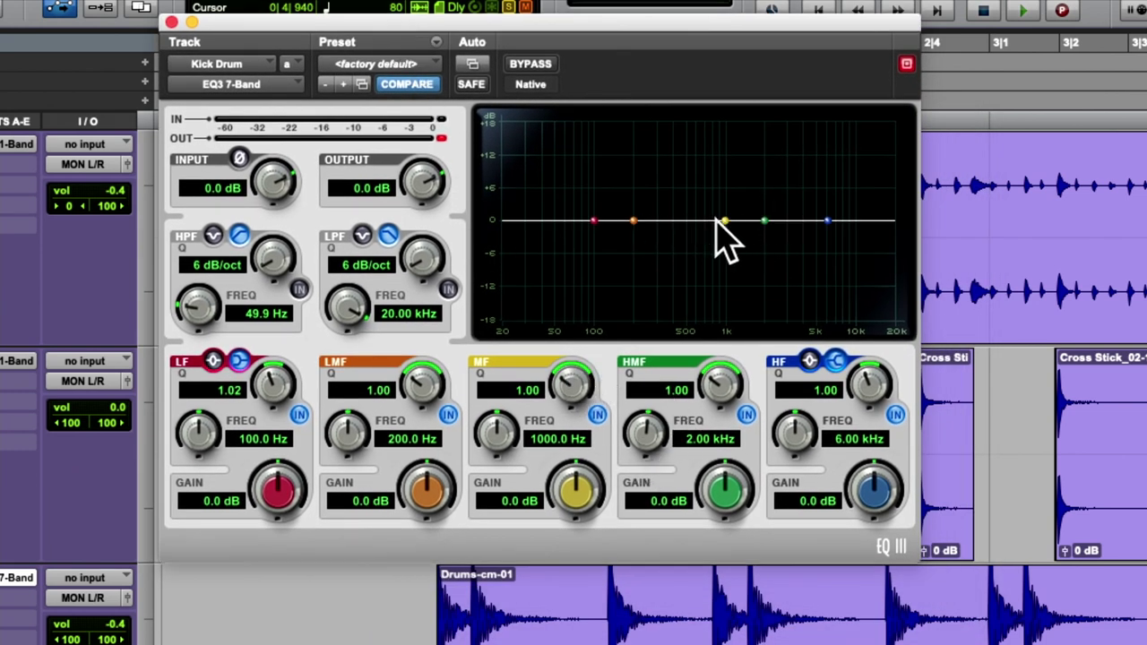
Boost the MF band by 6.0 dB, try Q values of 10.00 and 0.10, and reset the Q to 1.00
{"action": "left_click_drag", "start_coordinate": [582, 511], "coordinate": [628, 408]}
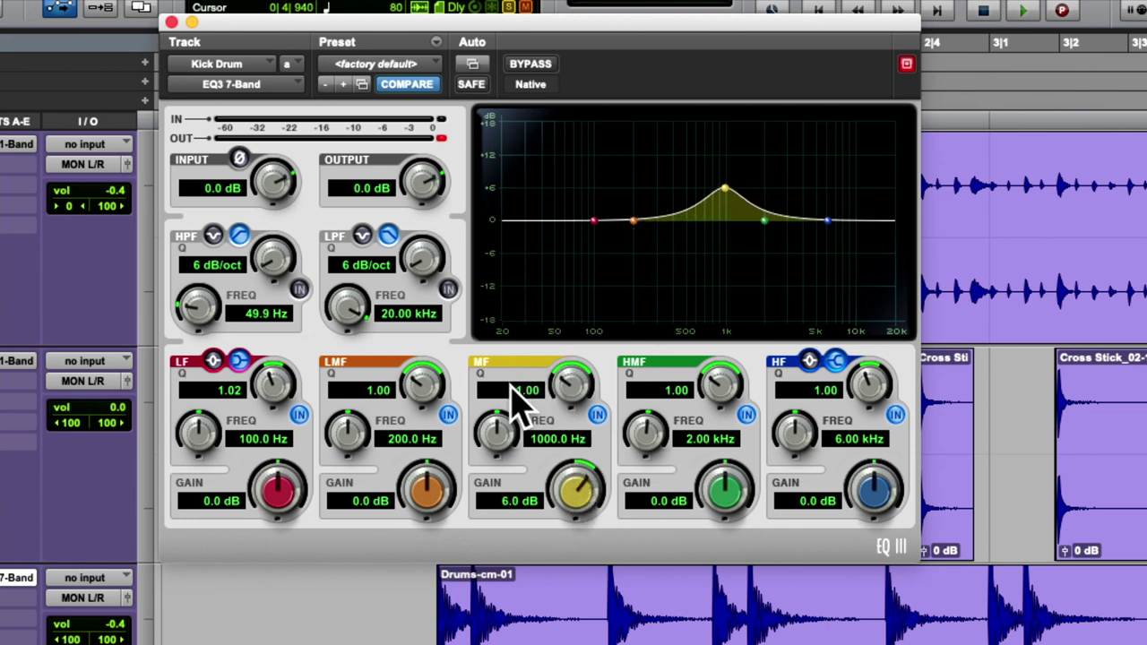
{"action": "scroll", "coordinate": [531, 386], "scroll_direction": "up", "scroll_amount": 4}
{"action": "mouse_move", "coordinate": [564, 409]}
{"action": "left_mouse_down"}
{"action": "mouse_move", "coordinate": [559, 435]}
{"action": "mouse_move", "coordinate": [568, 431]}
{"action": "left_mouse_up"}
{"action": "left_click", "coordinate": [568, 385], "text": "alt"}
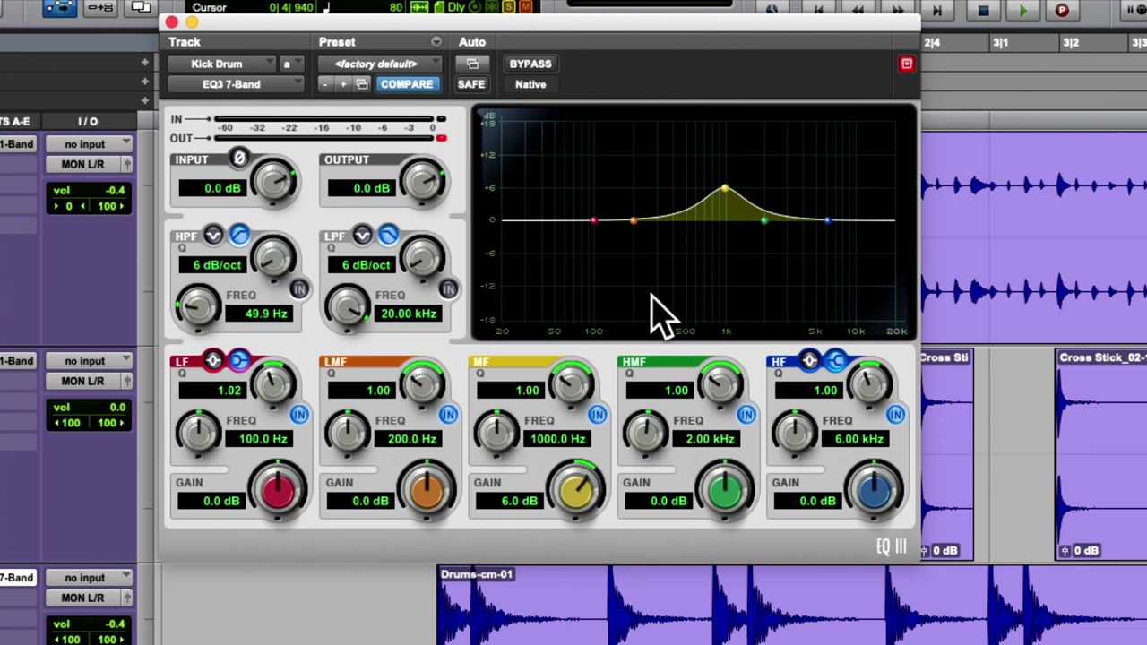
{"action": "left_click_drag", "start_coordinate": [563, 389], "coordinate": [604, 251]}
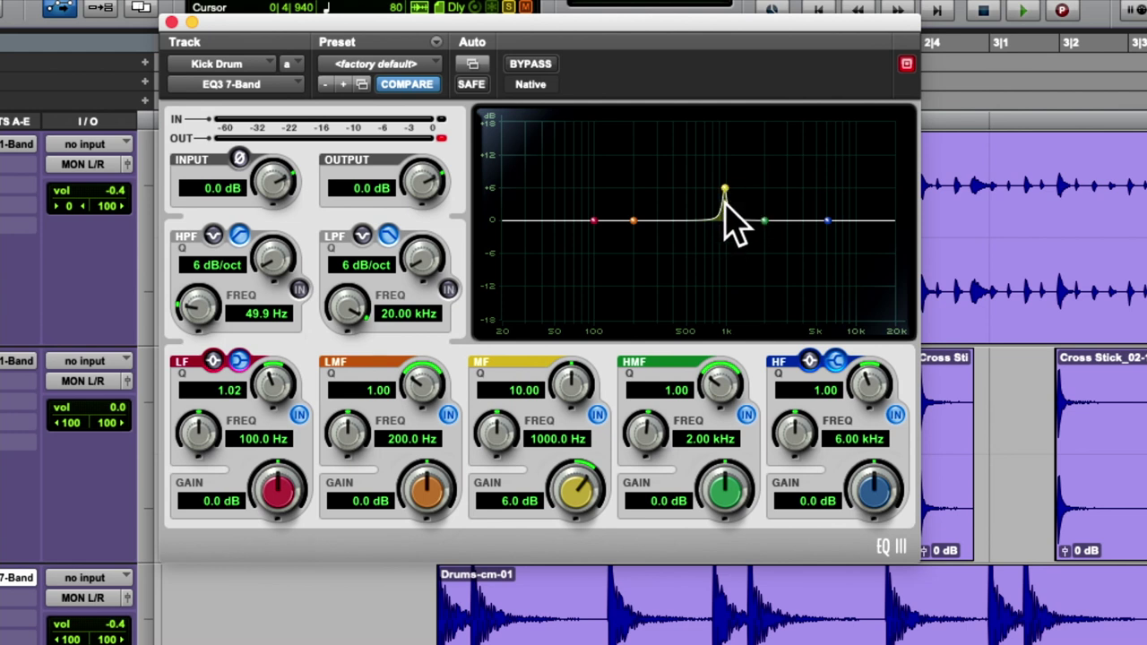
{"action": "left_click_drag", "start_coordinate": [564, 379], "coordinate": [518, 542]}
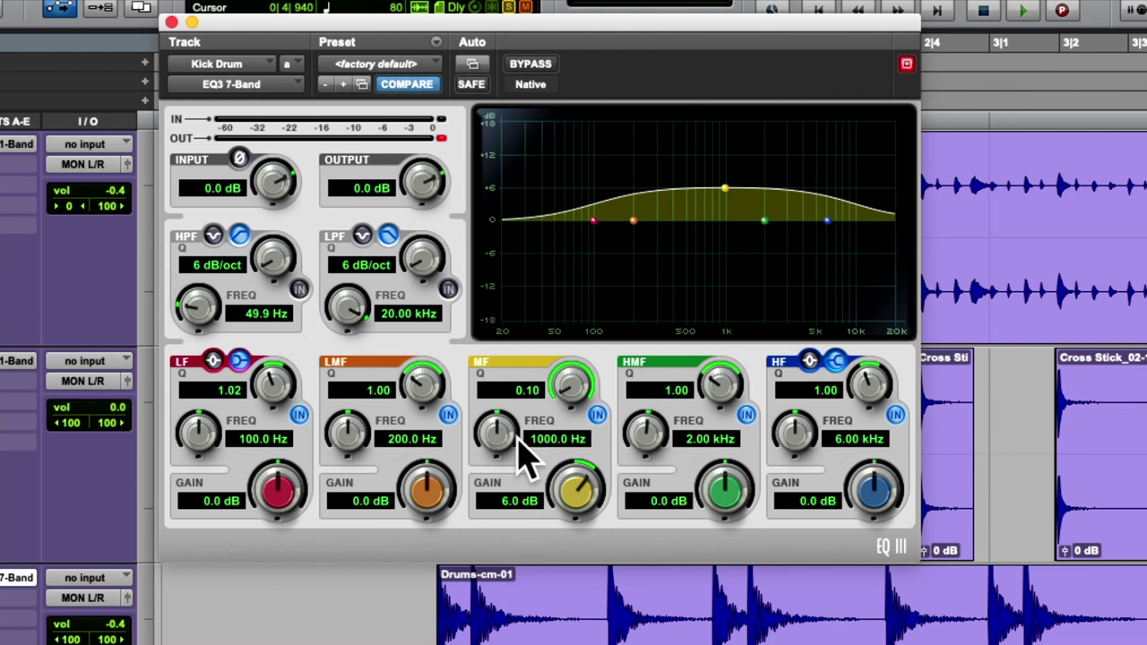
{"action": "left_click", "coordinate": [560, 377], "text": "alt"}
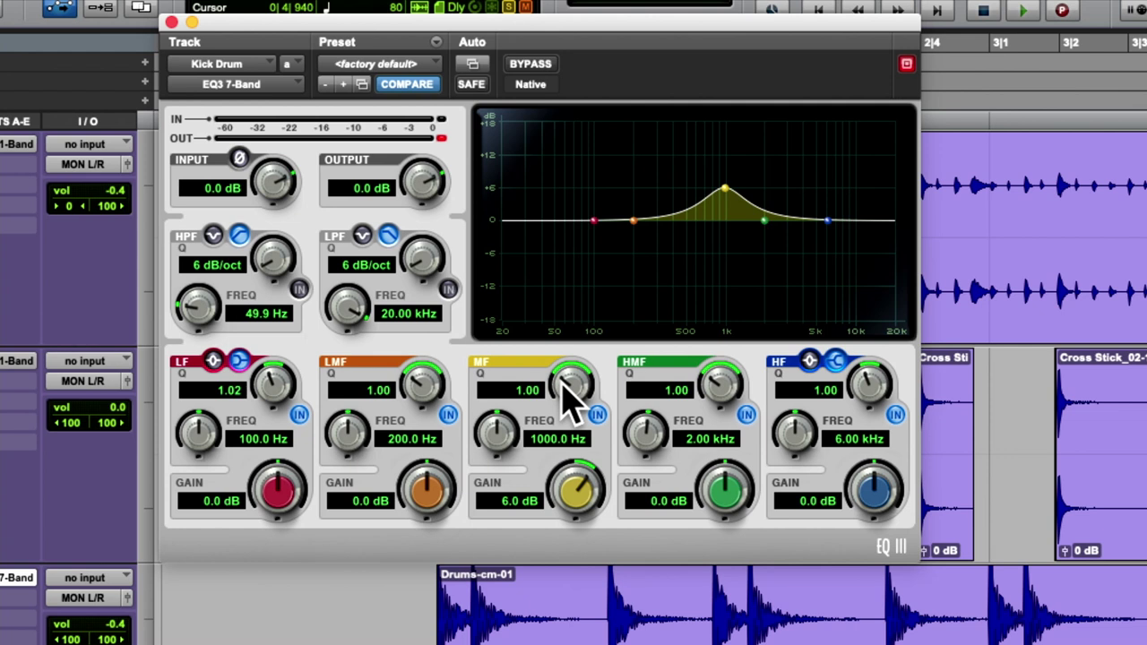
Narrow the MF band to a Q of 10.00 and sweep a boost of about 17.8 dB between 451.3 Hz and 1.40 kHz during playback
{"action": "left_click_drag", "start_coordinate": [562, 384], "coordinate": [708, 133]}
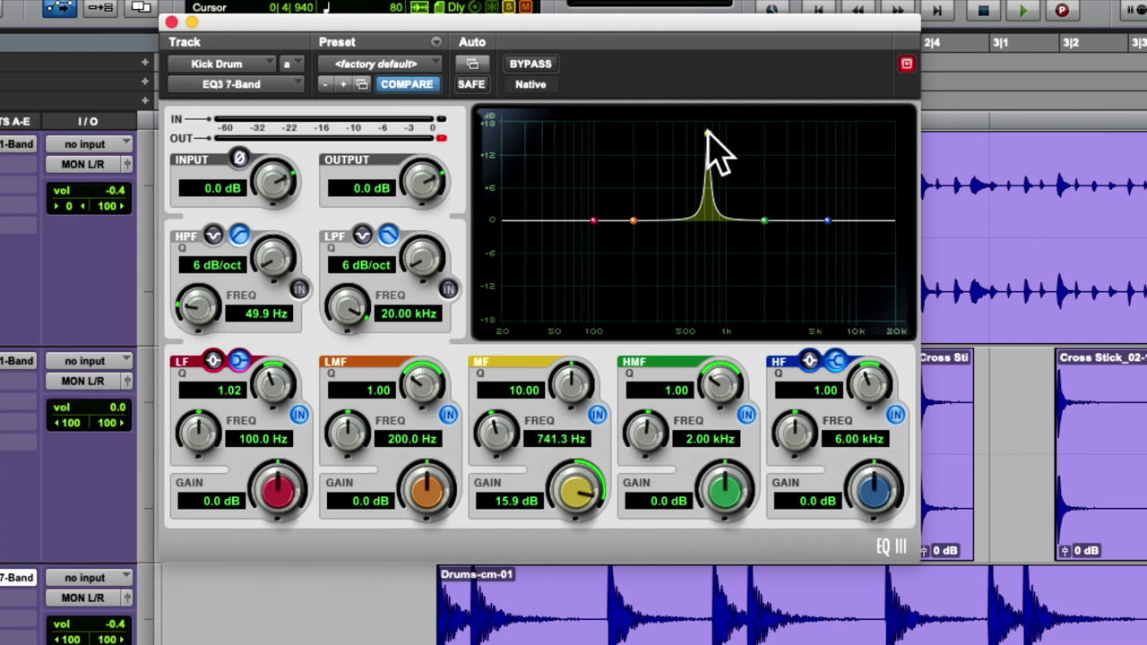
{"action": "left_click_drag", "start_coordinate": [707, 133], "coordinate": [743, 122]}
{"action": "key", "text": "space"}
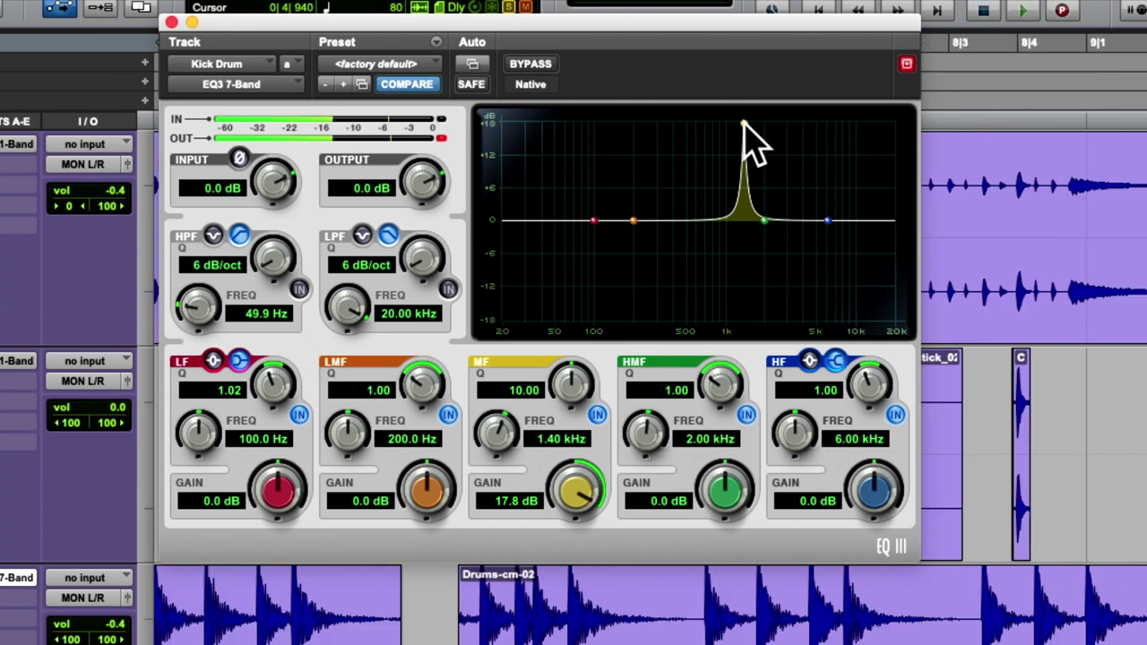
{"action": "left_click_drag", "start_coordinate": [744, 124], "coordinate": [679, 125]}
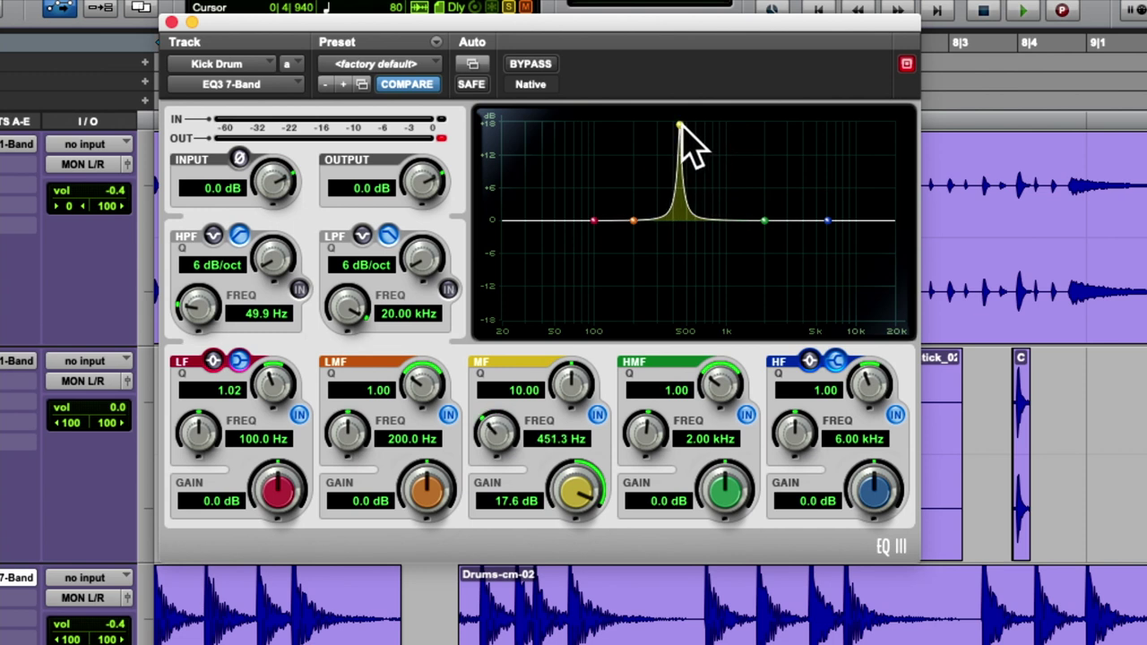
{"action": "key", "text": "space"}
{"action": "left_click_drag", "start_coordinate": [678, 124], "coordinate": [729, 122]}
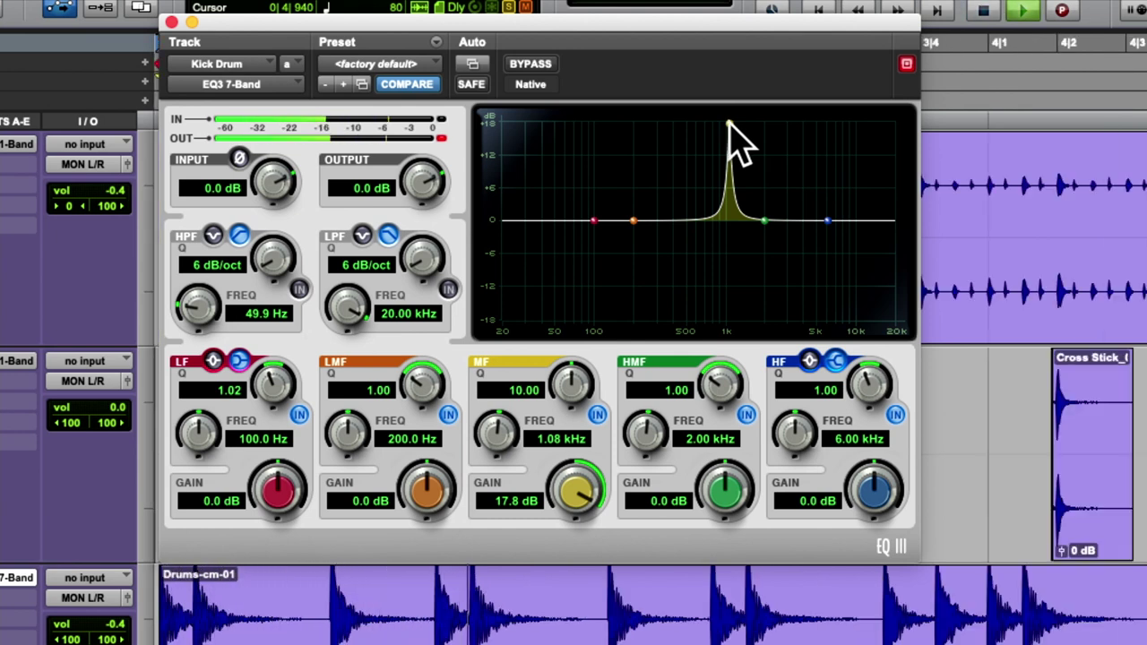
Cut the MF band by 2.4 dB at 1.22 kHz with a wider Q of 1.12
{"action": "left_click_drag", "start_coordinate": [729, 124], "coordinate": [737, 254]}
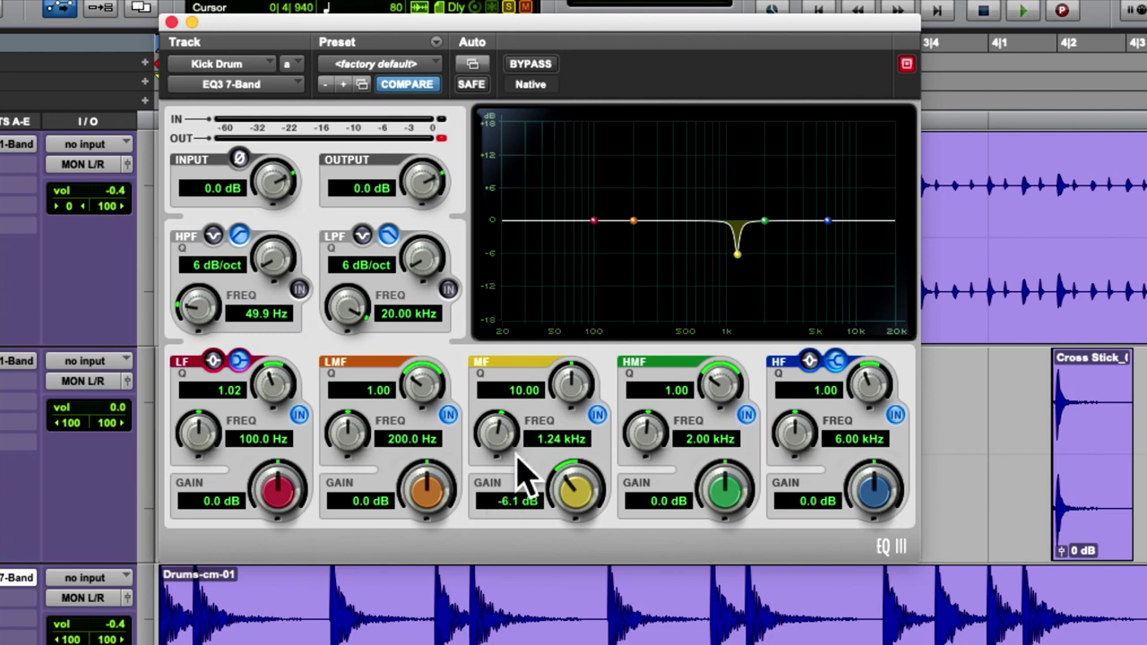
{"action": "left_click_drag", "start_coordinate": [563, 380], "coordinate": [486, 469]}
{"action": "left_click_drag", "start_coordinate": [737, 254], "coordinate": [736, 229]}
Play the Kick Drum and compare its sound with the EQ bypassed and active
{"action": "key", "text": "space"}
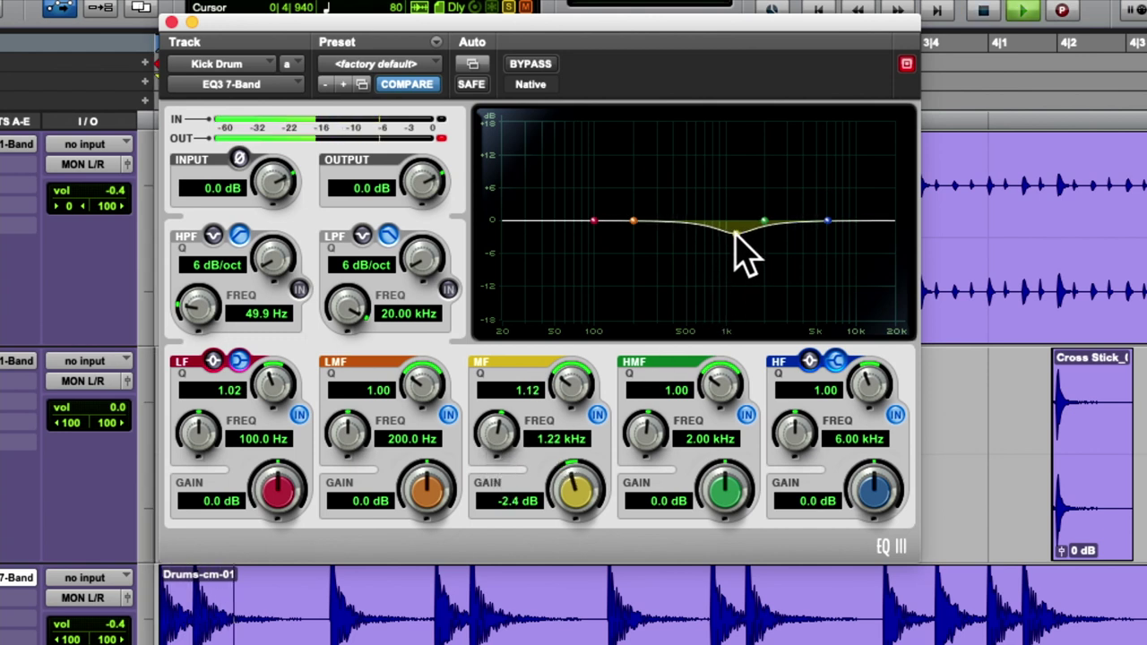
{"action": "left_click", "coordinate": [534, 67]}
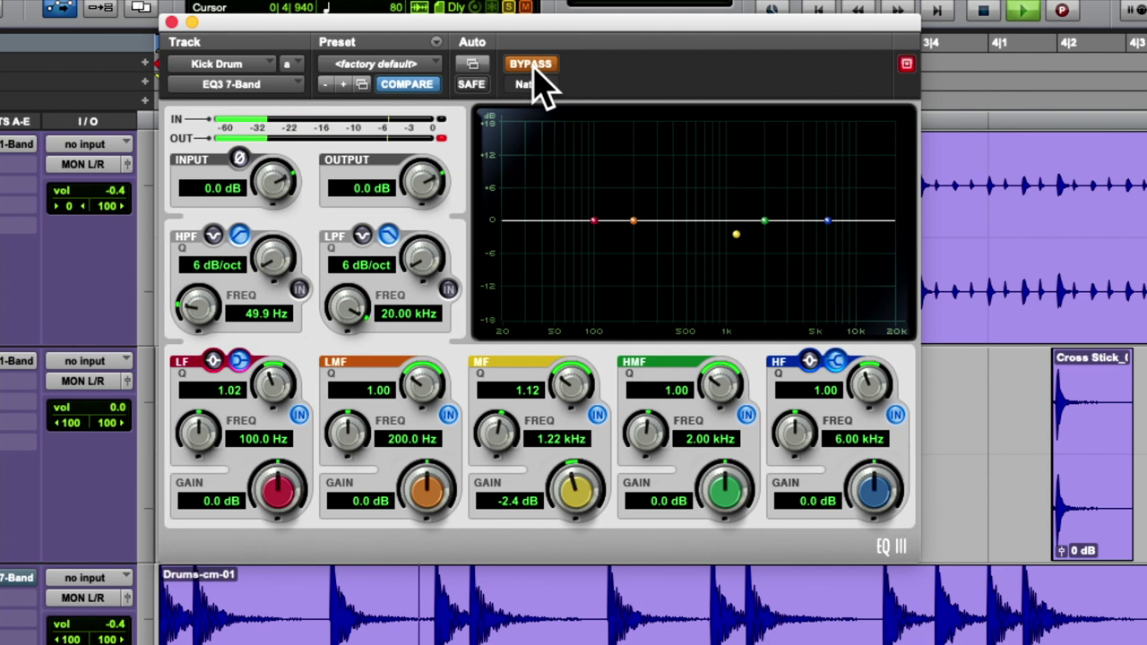
{"action": "left_click", "coordinate": [535, 68]}
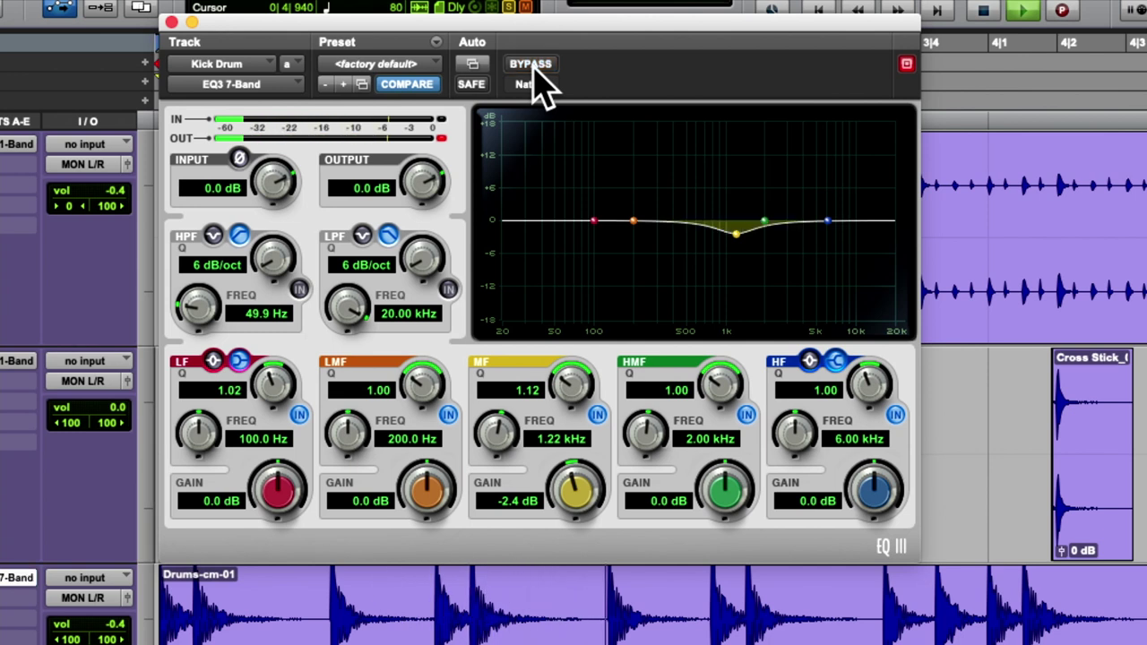
Clear the EQ's output clip indicator, close the EQ window and stop playback
{"action": "left_click", "coordinate": [441, 138]}
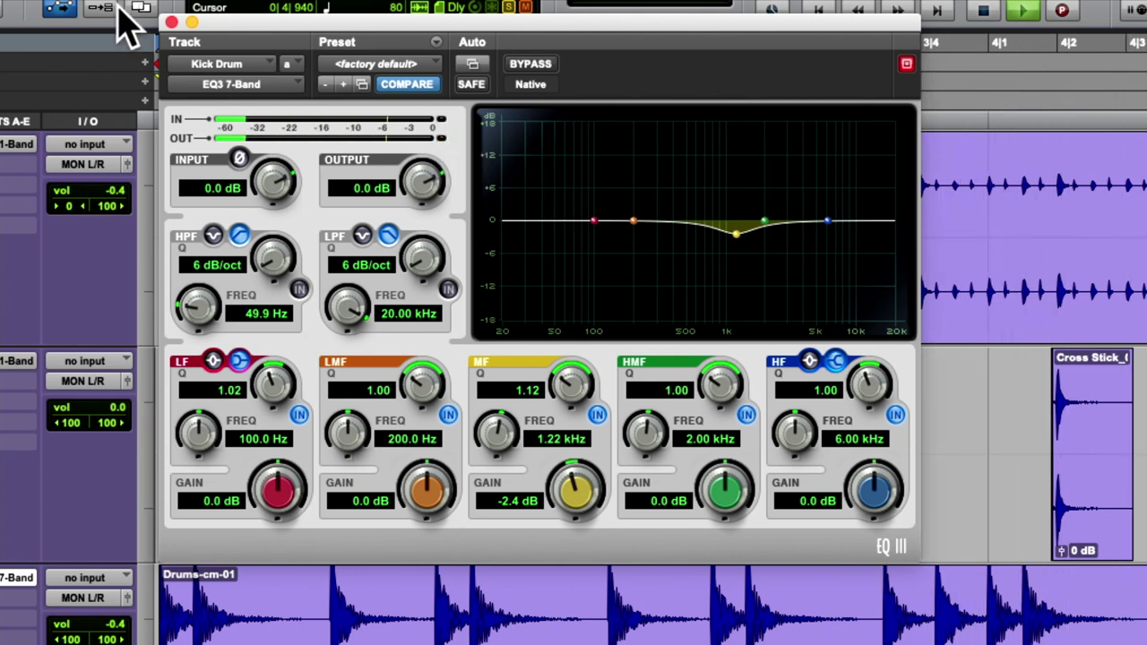
{"action": "left_click", "coordinate": [171, 20]}
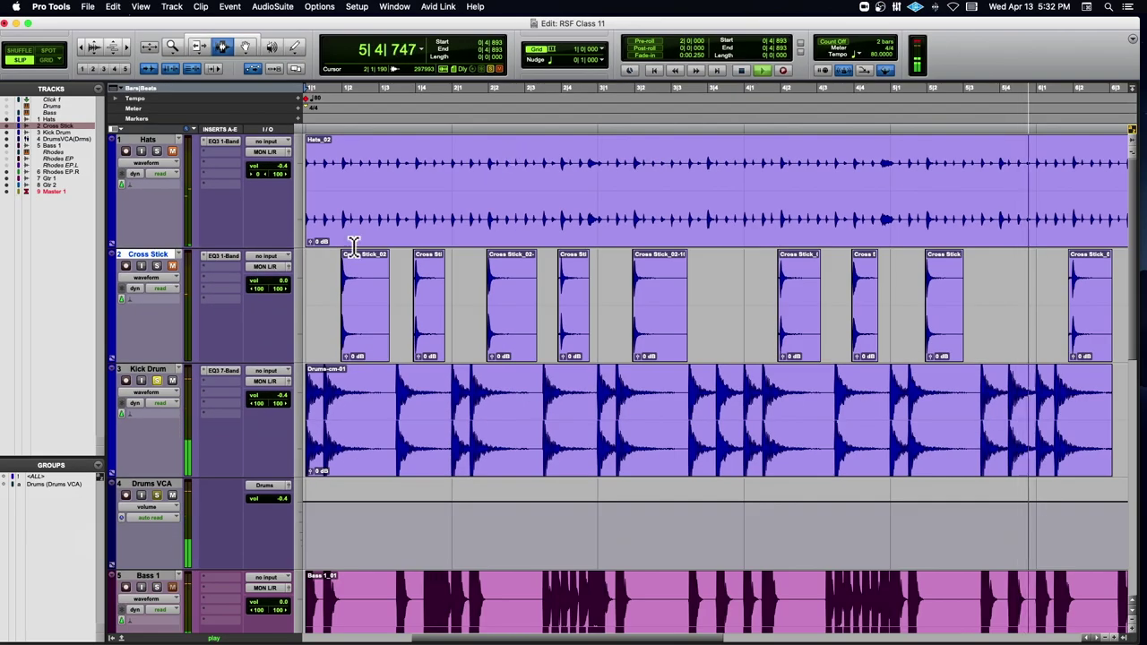
{"action": "key", "text": "space"}
Solo the Drums VCA instead of only the Kick Drum and play the combined drums
{"action": "left_click", "coordinate": [171, 153]}
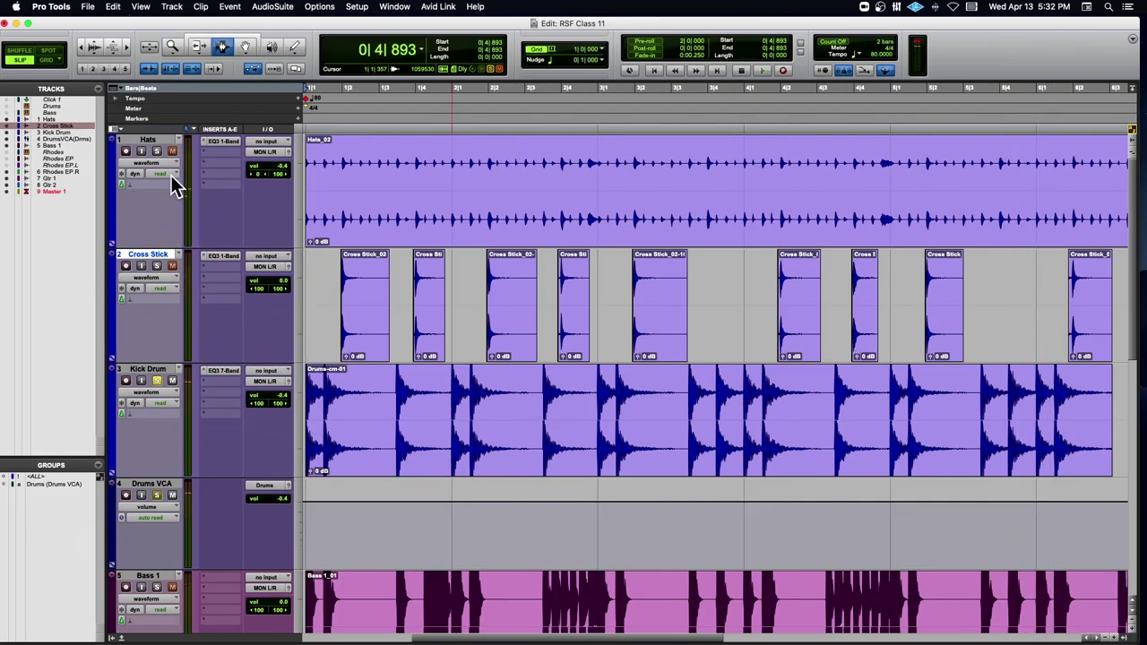
{"action": "left_click", "coordinate": [156, 494]}
{"action": "key", "text": "space"}
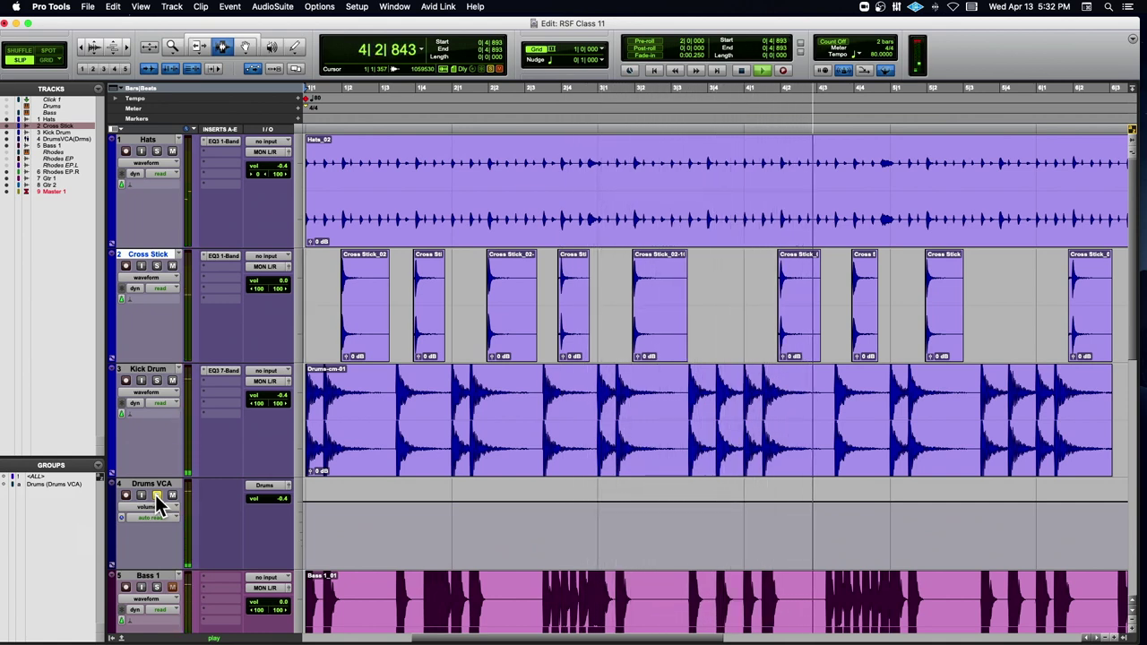
Extend the Cross Stick_02-10 clip to uncover its trimmed hits, and delete the audio around the hit near beat 3|4
{"action": "left_click", "coordinate": [198, 47]}
{"action": "key", "text": "space"}
{"action": "left_click_drag", "start_coordinate": [660, 279], "coordinate": [756, 294]}
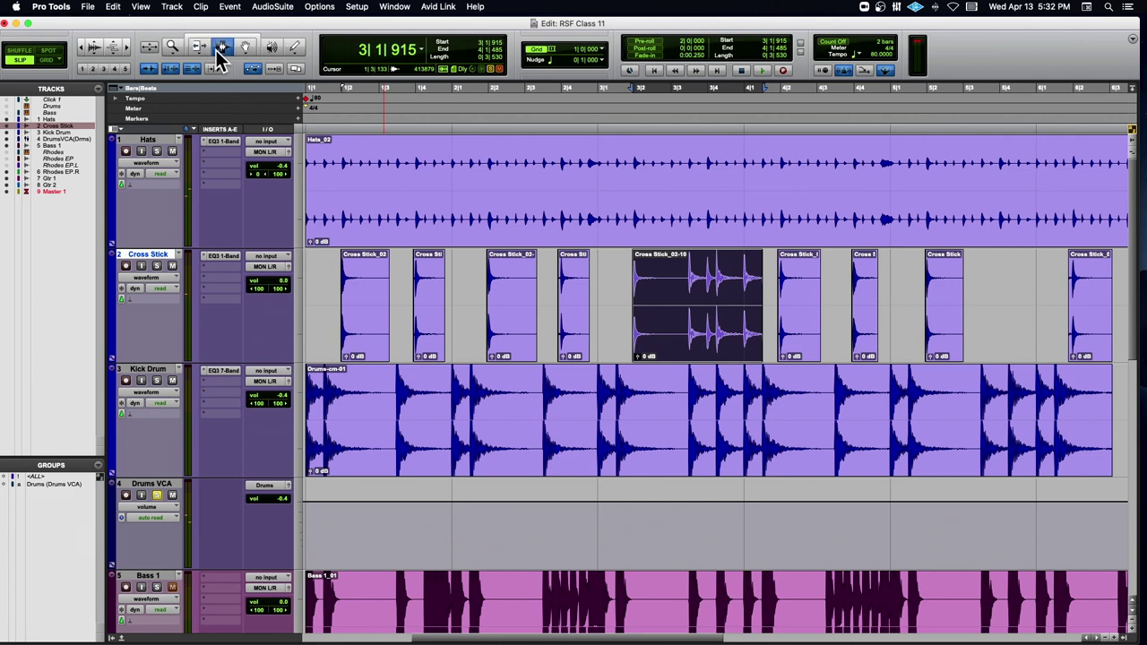
{"action": "left_click_drag", "start_coordinate": [734, 292], "coordinate": [706, 288]}
{"action": "key", "text": "Delete"}
{"action": "key", "text": "Delete"}
{"action": "key", "text": "Delete"}
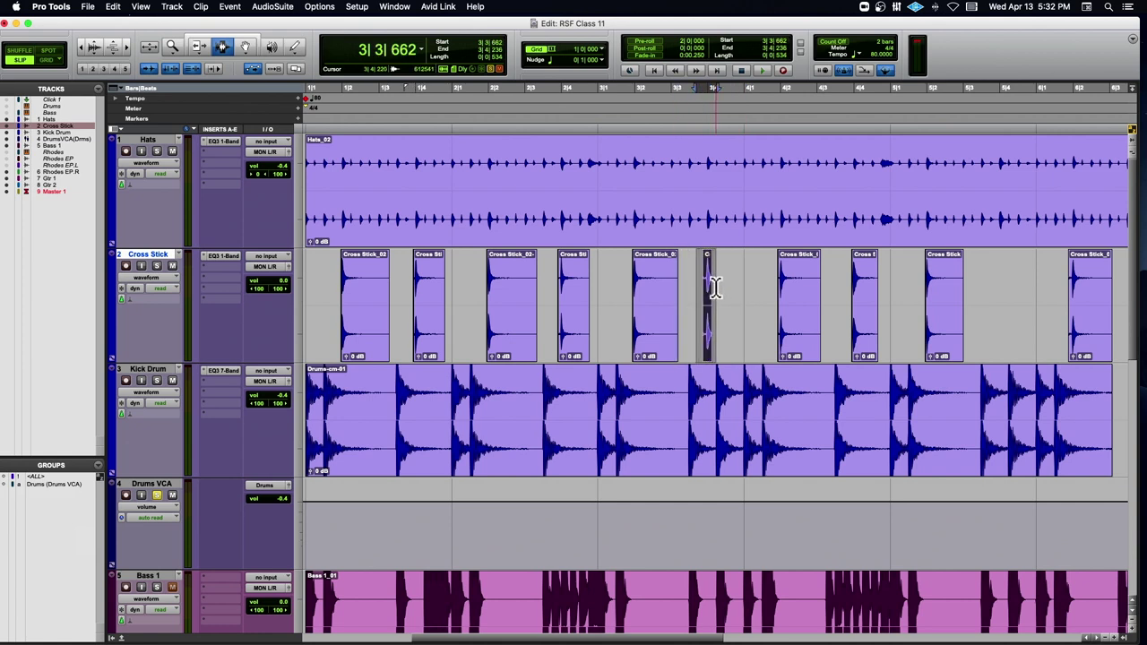
Audition the restored Cross Stick hit, fine-trim its short clip near beat 3|4, and play it again from 3|3|568
{"action": "left_click", "coordinate": [670, 292]}
{"action": "key", "text": "space"}
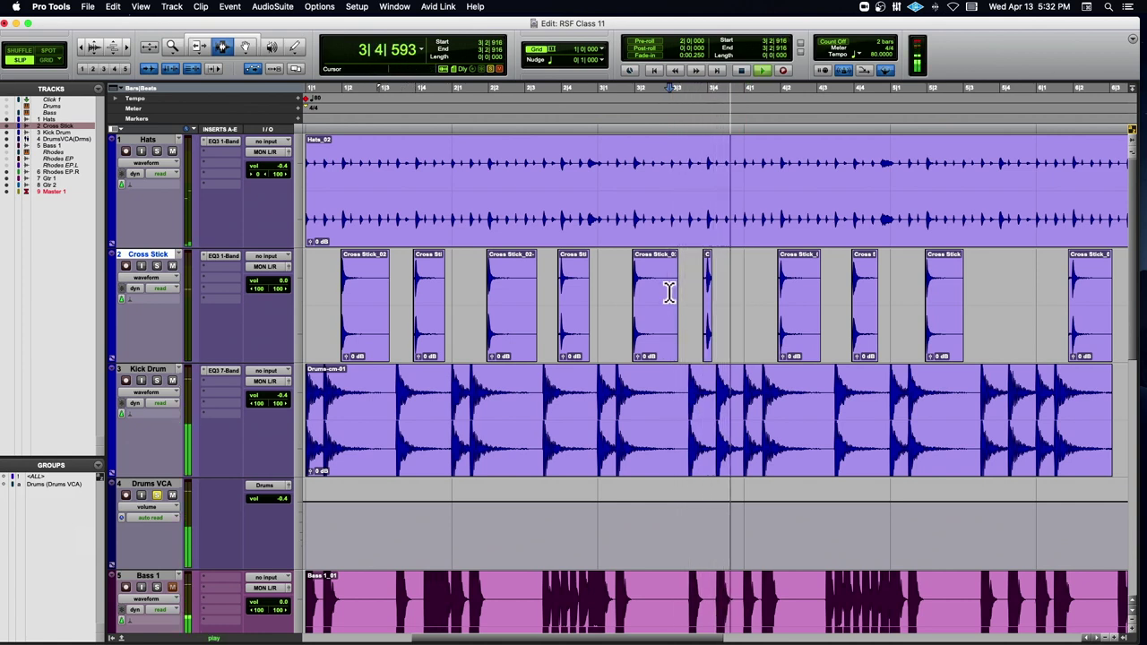
{"action": "key", "text": "space"}
{"action": "left_click", "coordinate": [197, 49]}
{"action": "left_click", "coordinate": [706, 275]}
{"action": "left_click_drag", "start_coordinate": [709, 281], "coordinate": [709, 279]}
{"action": "left_click", "coordinate": [693, 97]}
{"action": "key", "text": "space"}
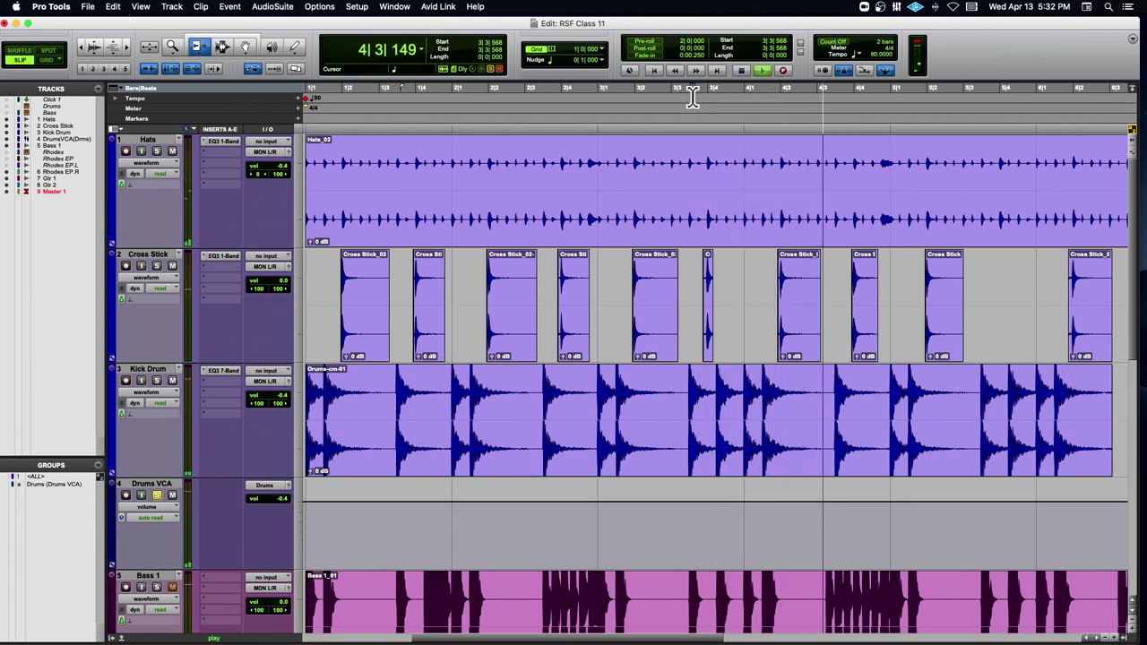
{"action": "key", "text": "space"}
Extend the end of the short Cross Stick clip near beat 3|4 to 3|4|222 and play from 3|3|754
{"action": "left_click", "coordinate": [248, 46]}
{"action": "left_click", "coordinate": [702, 319]}
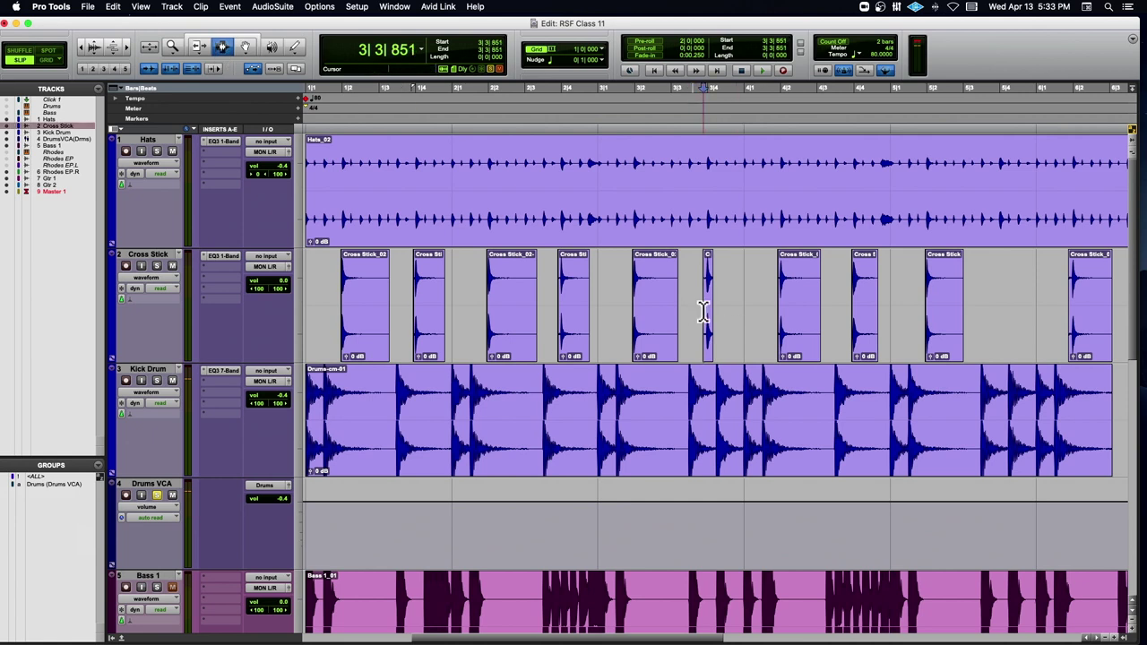
{"action": "key", "text": "space"}
{"action": "key", "text": "space"}
{"action": "key", "text": "t"}
{"action": "key", "text": "t"}
{"action": "key", "text": "t"}
{"action": "key", "text": "t"}
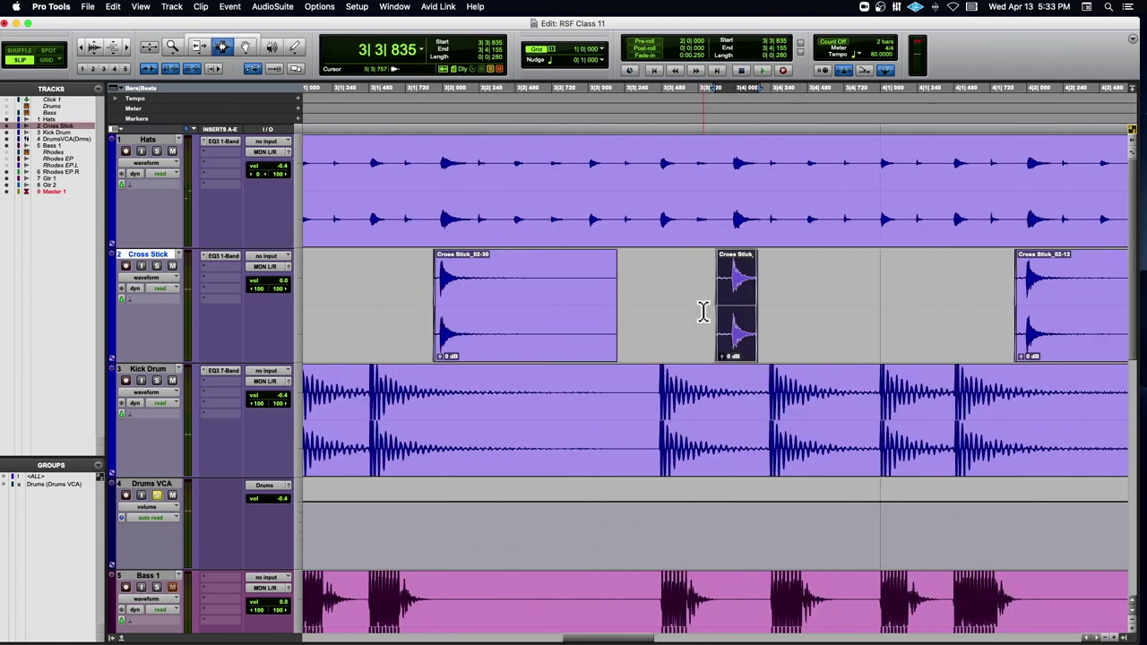
{"action": "left_click", "coordinate": [787, 291]}
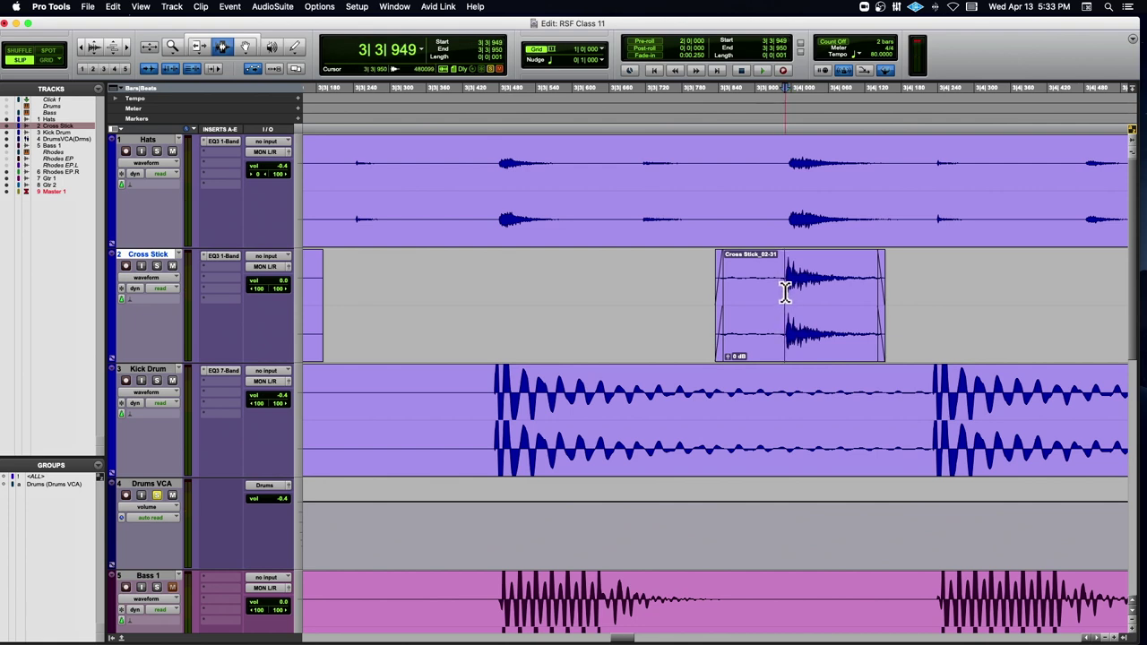
{"action": "left_click", "coordinate": [198, 52]}
{"action": "left_click_drag", "start_coordinate": [827, 276], "coordinate": [921, 298]}
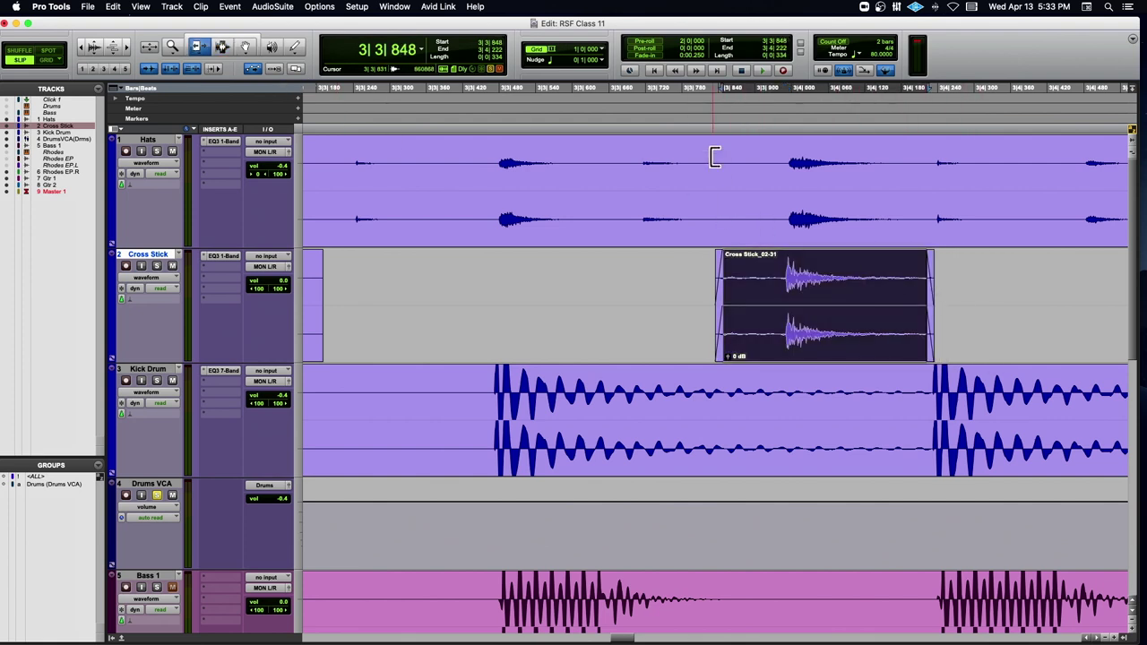
{"action": "key", "text": "space"}
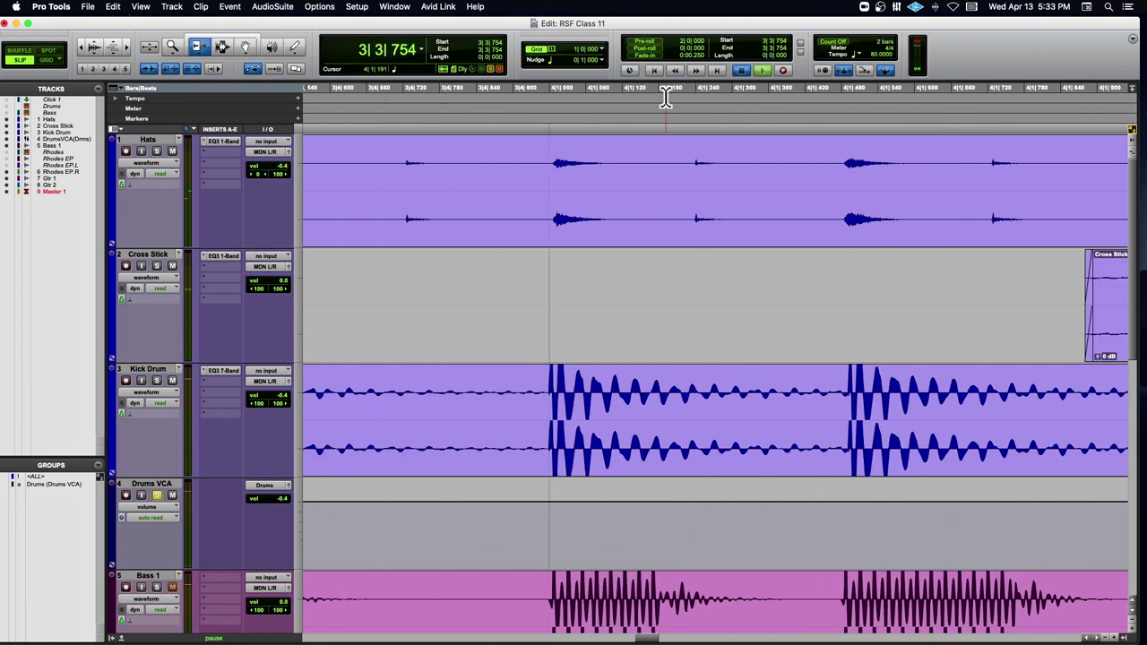
Audition the combined drums across the edited Cross Stick hit, starting from 3|3|270
{"action": "key", "text": "space"}
{"action": "key", "text": "super+bracketleft"}
{"action": "key", "text": "super+bracketleft"}
{"action": "key", "text": "super+bracketleft"}
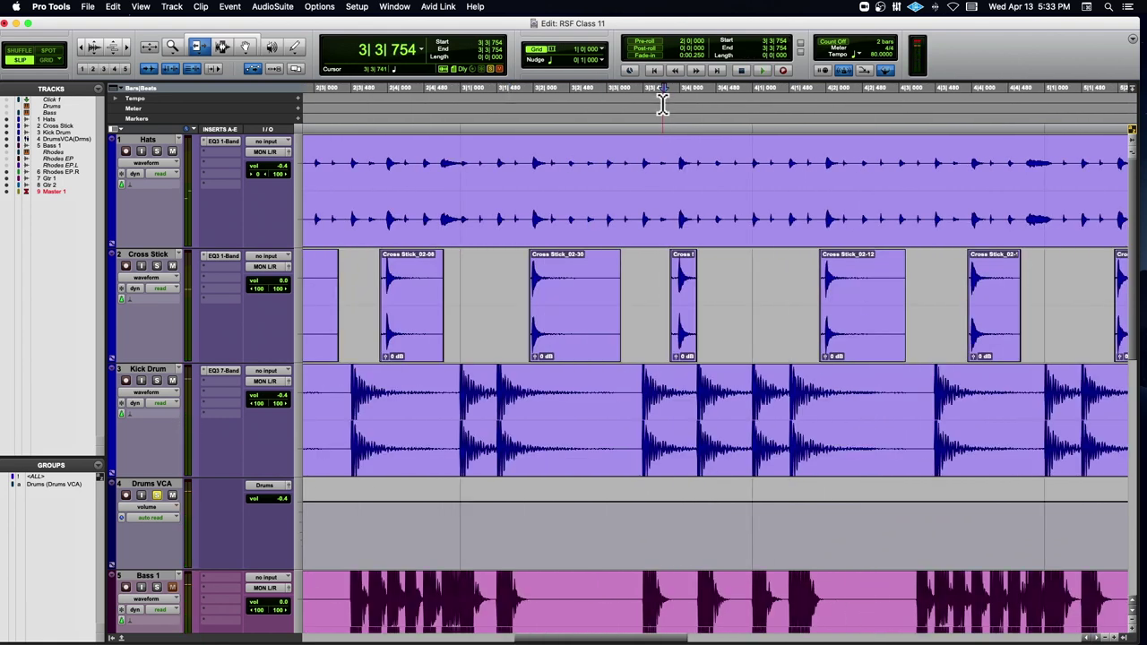
{"action": "key", "text": "space"}
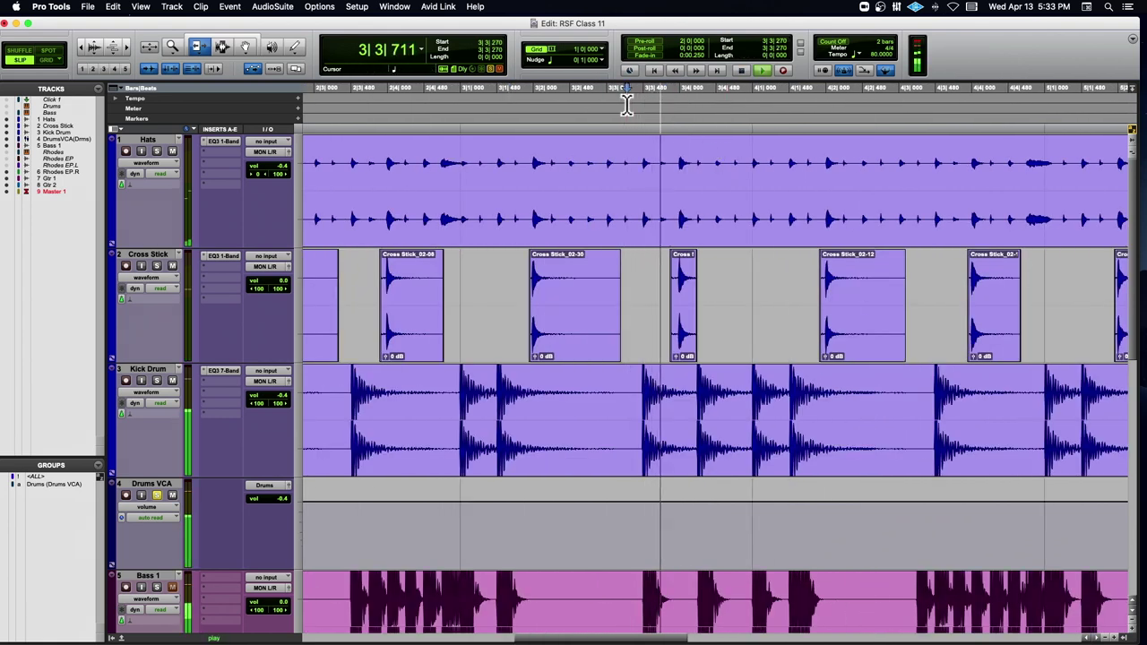
{"action": "key", "text": "space"}
{"action": "key", "text": "space"}
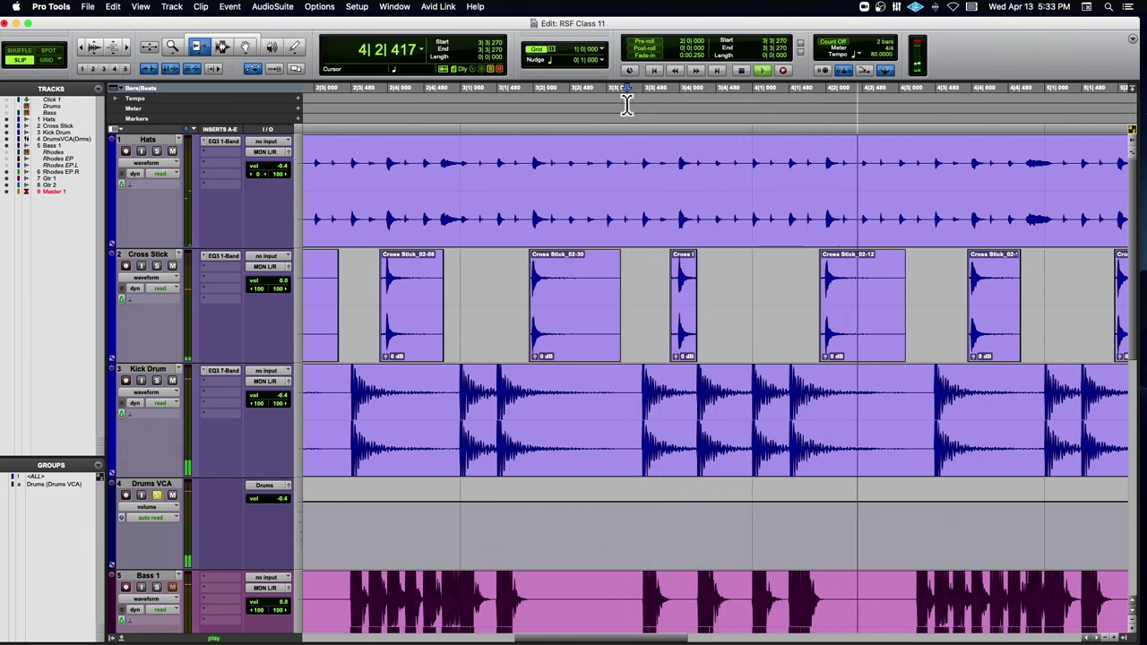
{"action": "key", "text": "space"}
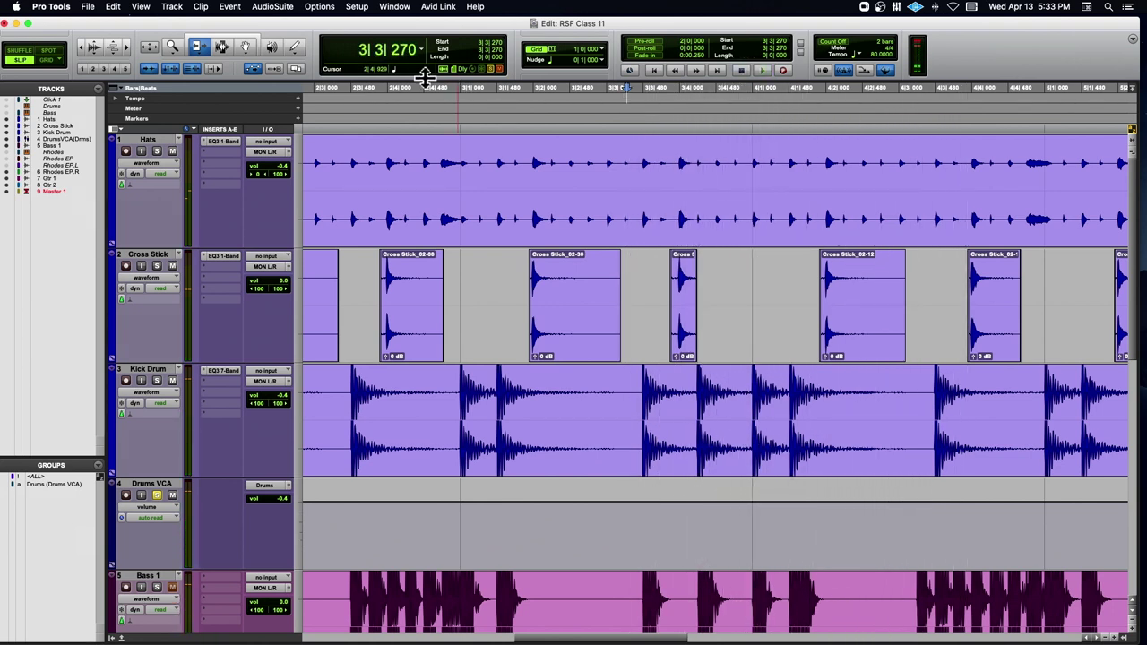
Place the playback start just before bar 1 at 0|4|807 and play the drums from the beginning
{"action": "left_click", "coordinate": [226, 47]}
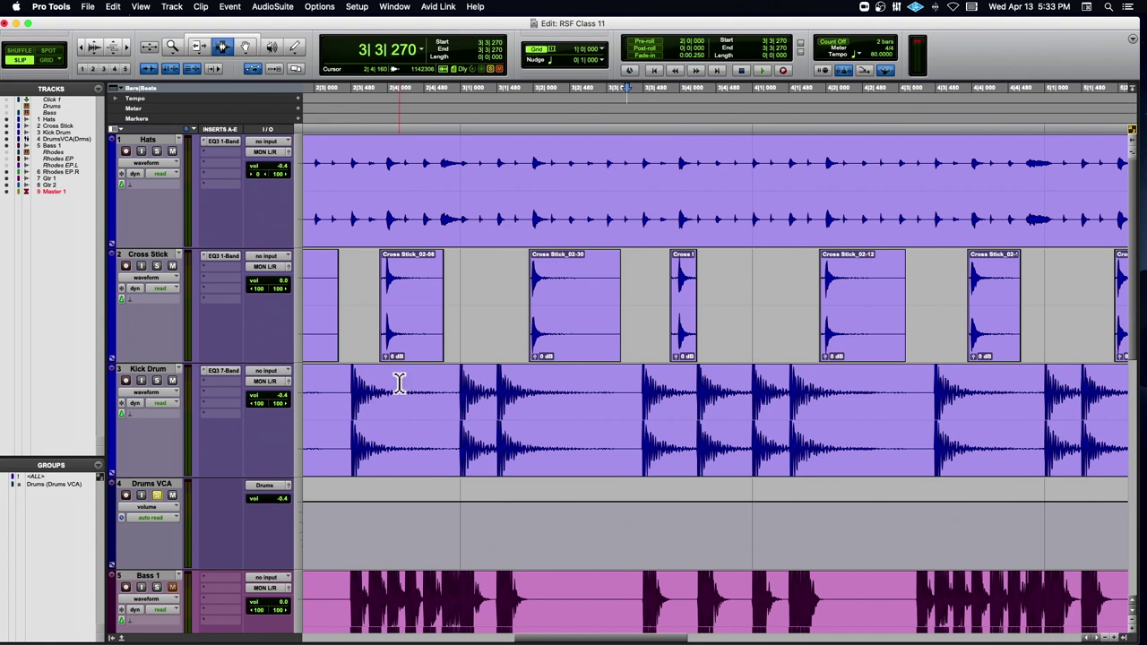
{"action": "scroll", "coordinate": [400, 383], "scroll_direction": "left", "scroll_amount": 15}
{"action": "scroll", "coordinate": [400, 382], "scroll_direction": "right", "scroll_amount": 8}
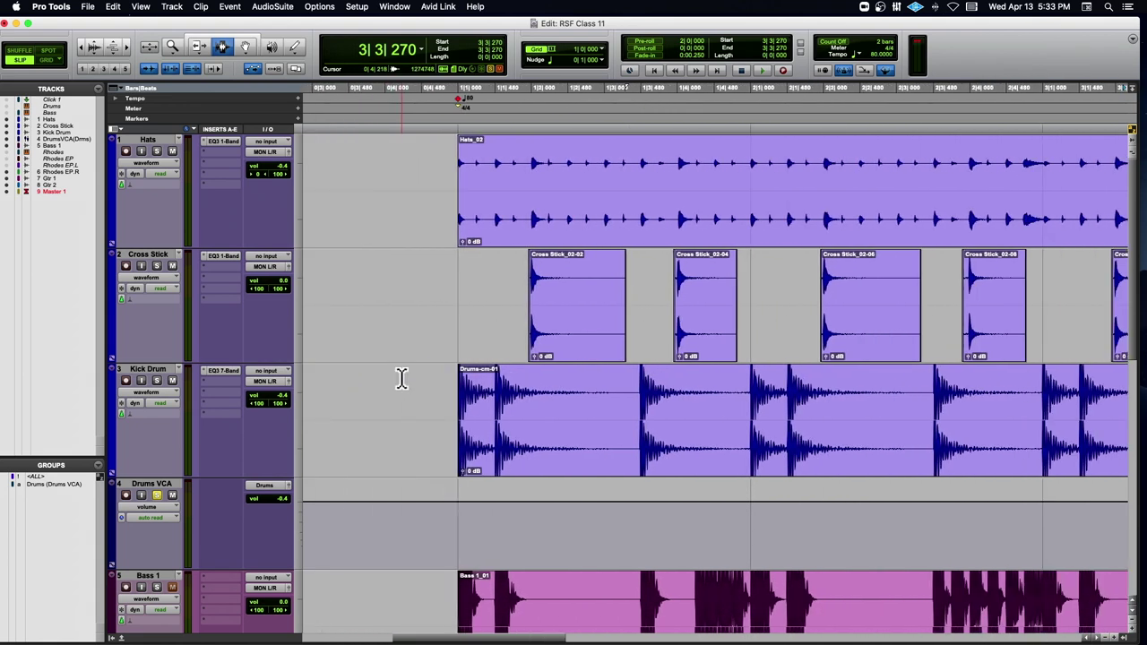
{"action": "left_click", "coordinate": [443, 239]}
{"action": "key", "text": "space"}
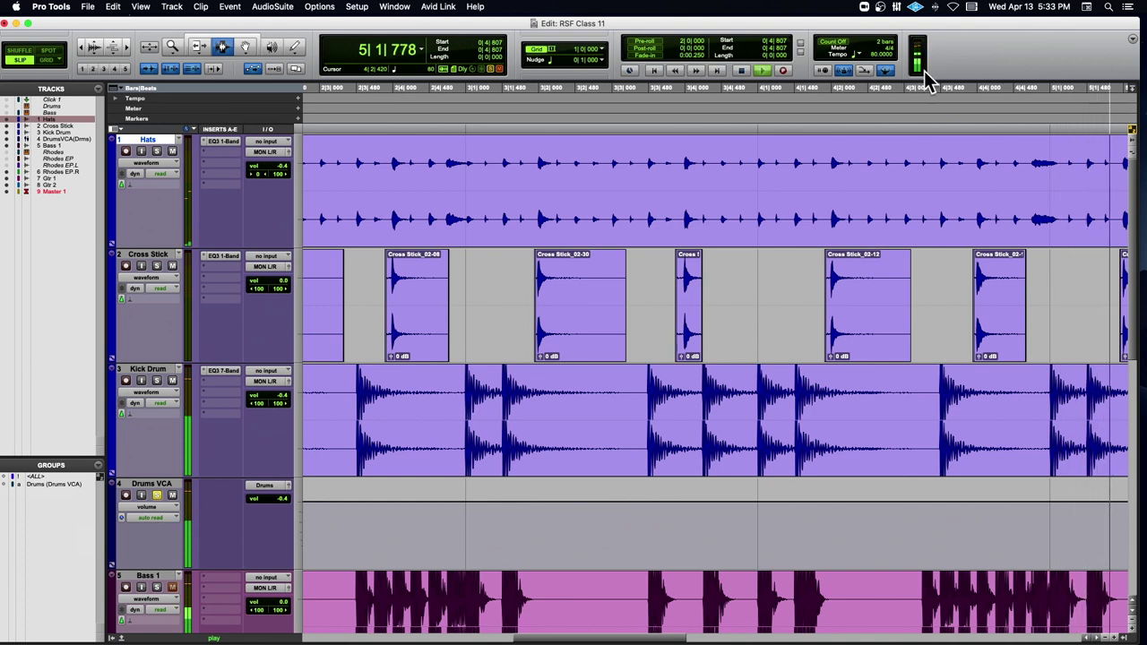
{"action": "key", "text": "space"}
Check the drum level on Master 1's EQ3 7-Band during playback, toggling its bypass on and off, and close the plug-in
{"action": "scroll", "coordinate": [468, 258], "scroll_direction": "down", "scroll_amount": 10}
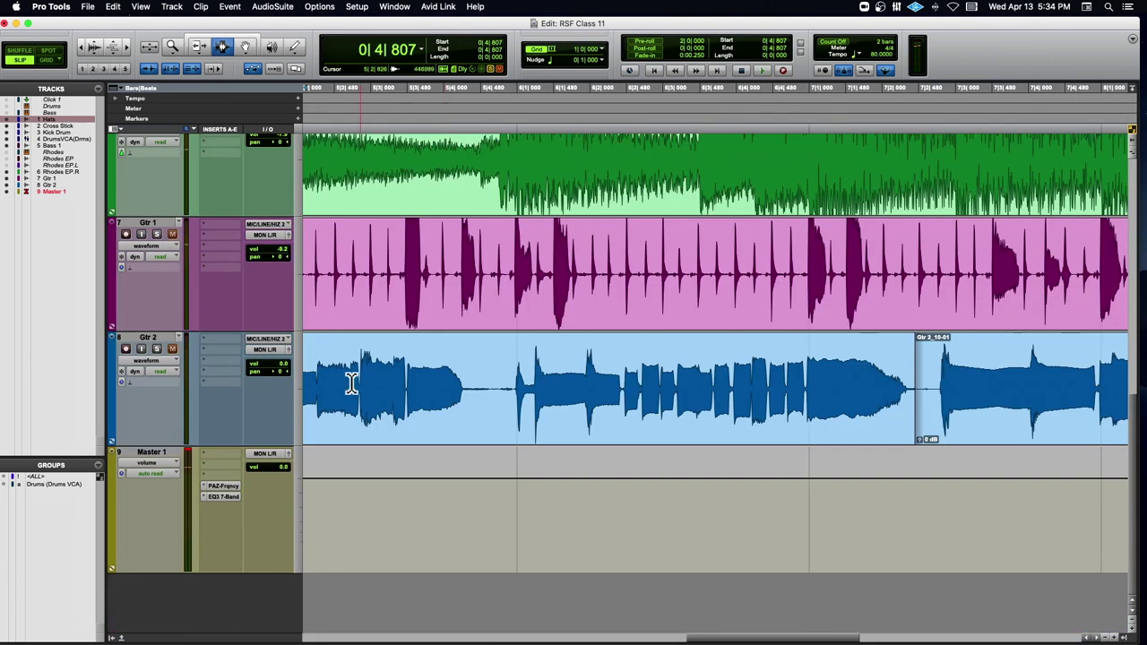
{"action": "left_click", "coordinate": [226, 497]}
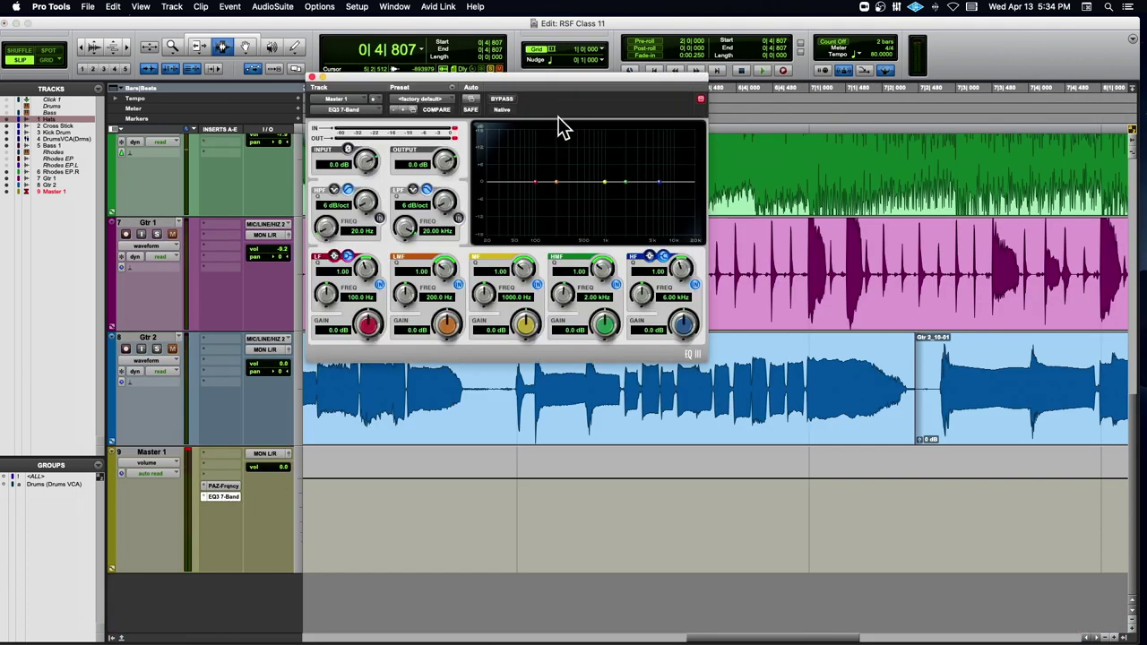
{"action": "key", "text": "space"}
{"action": "left_click", "coordinate": [501, 99]}
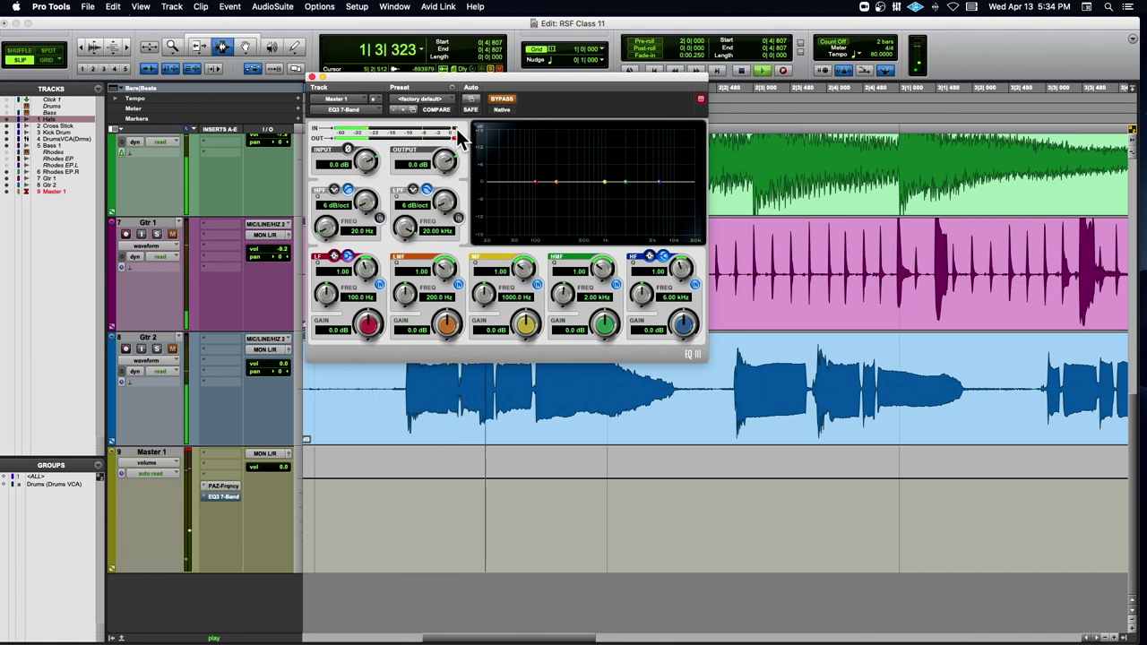
{"action": "left_click", "coordinate": [499, 99]}
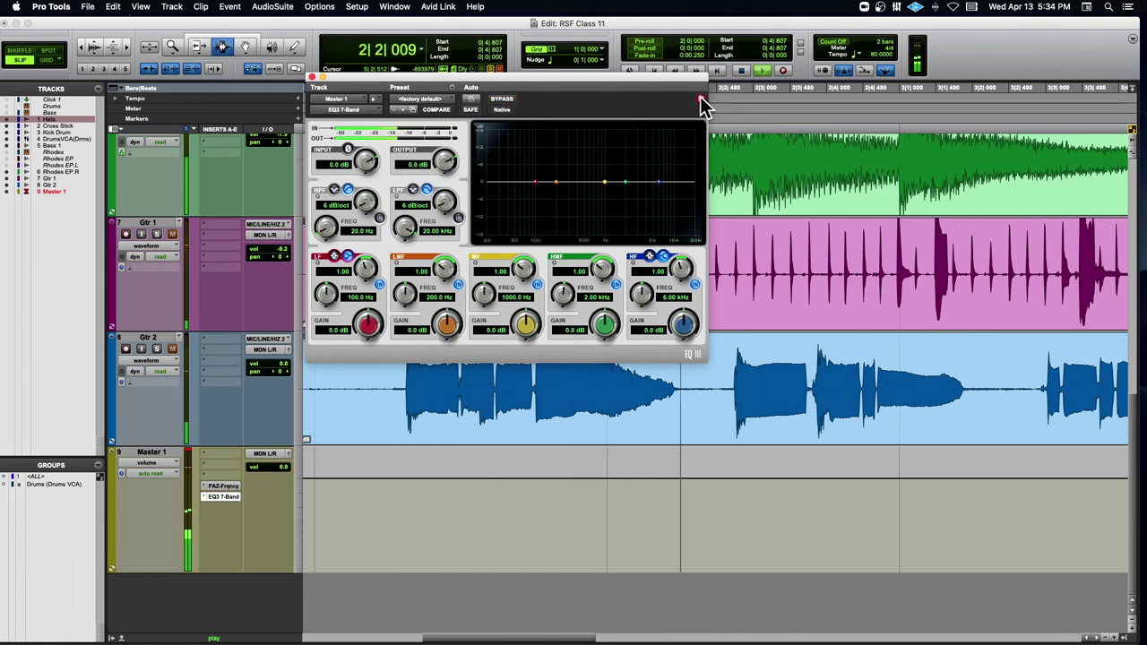
{"action": "left_click", "coordinate": [701, 98]}
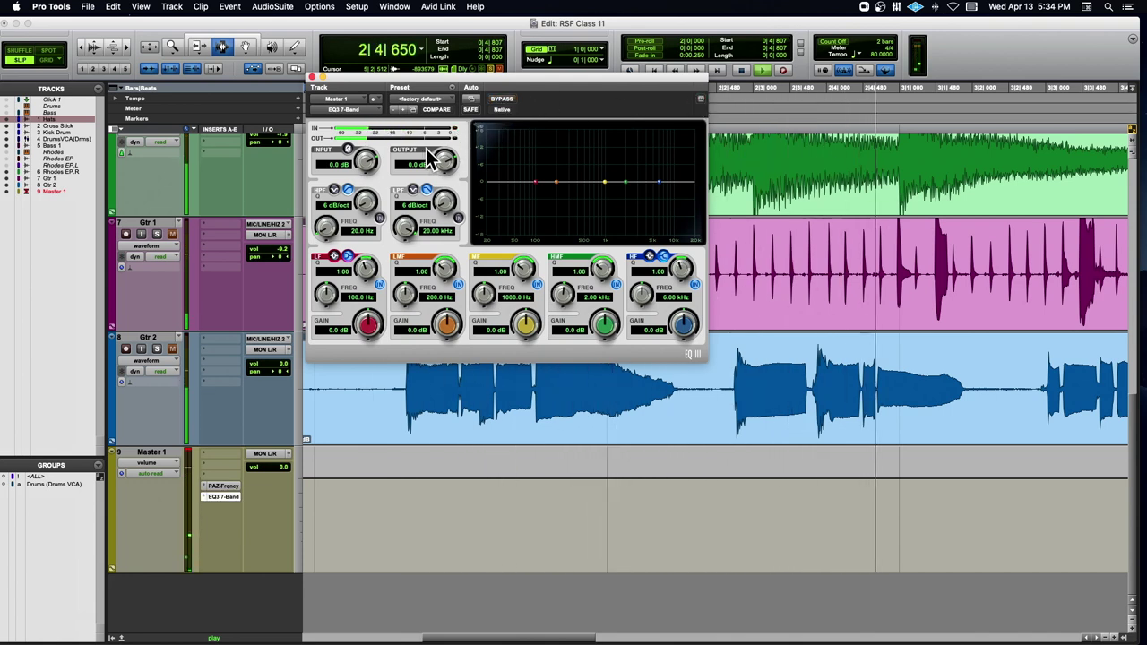
{"action": "left_click_drag", "start_coordinate": [435, 79], "coordinate": [458, 119]}
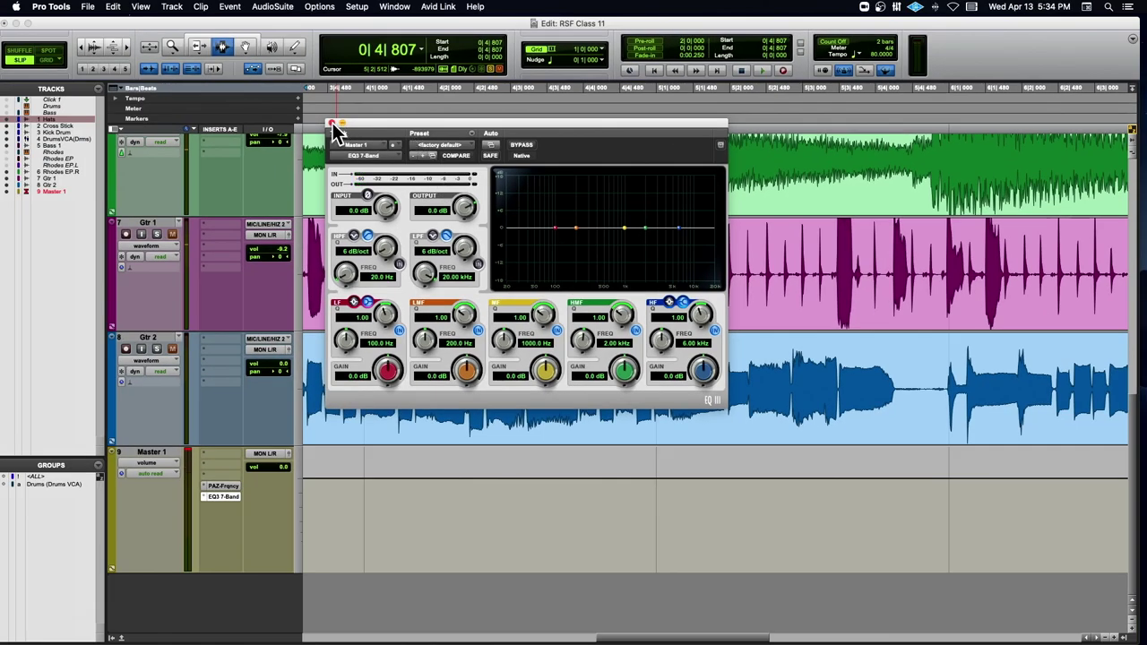
{"action": "left_click", "coordinate": [332, 123]}
Lower the Drums VCA volume to -4.4 dB
{"action": "scroll", "coordinate": [386, 194], "scroll_direction": "up", "scroll_amount": 10}
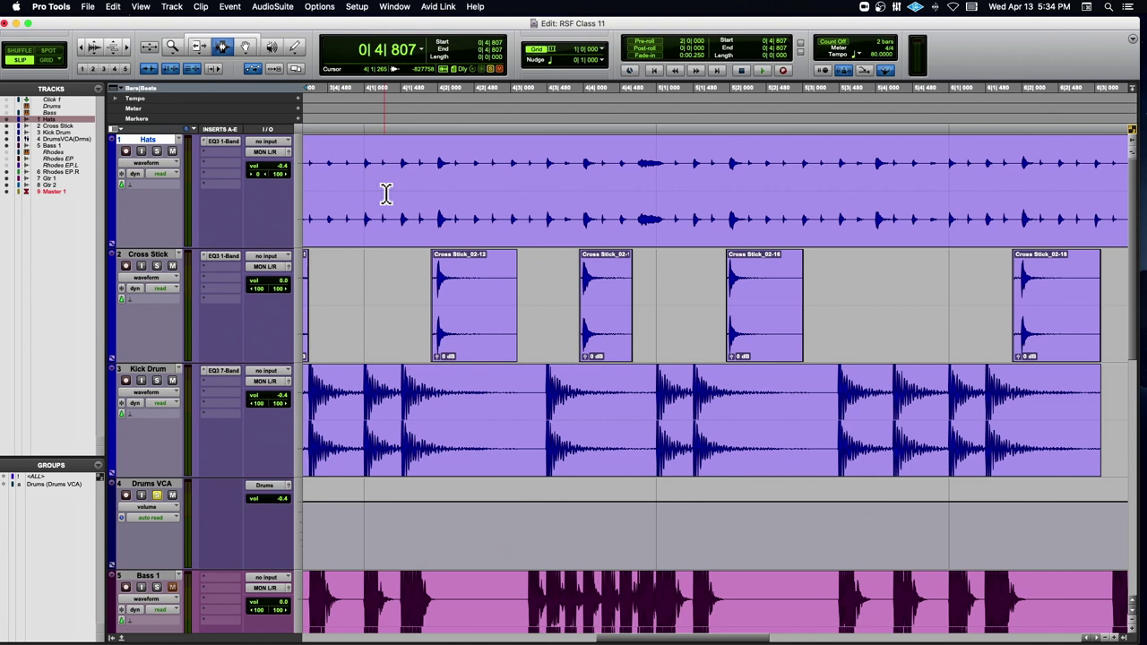
{"action": "key", "text": "r"}
{"action": "key", "text": "r"}
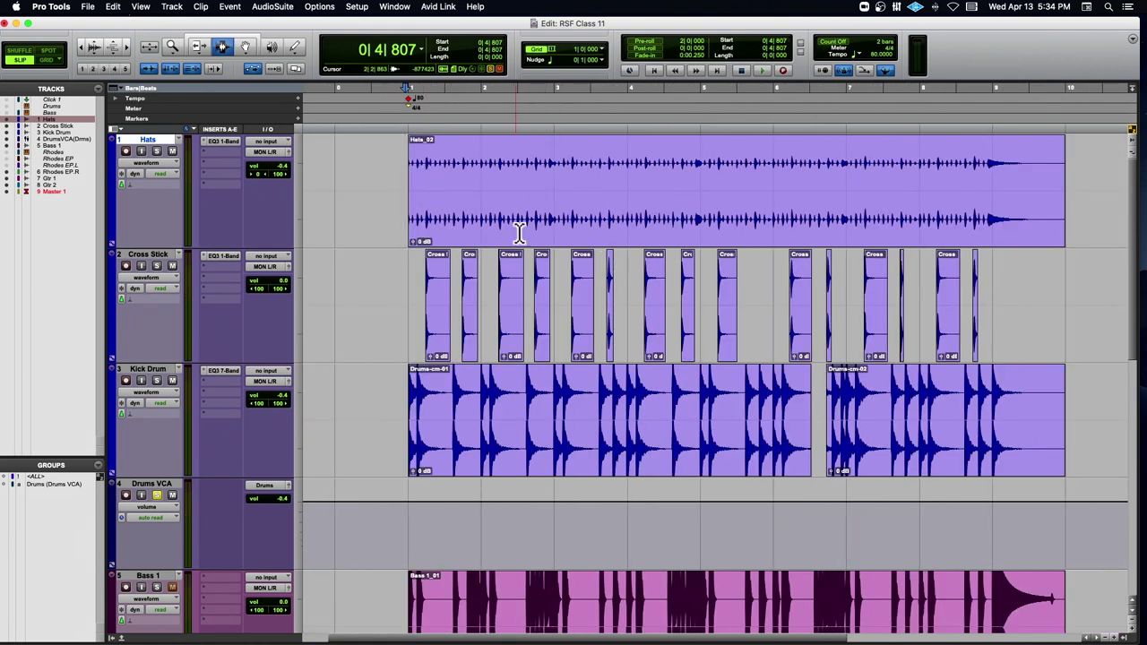
{"action": "left_click", "coordinate": [282, 499]}
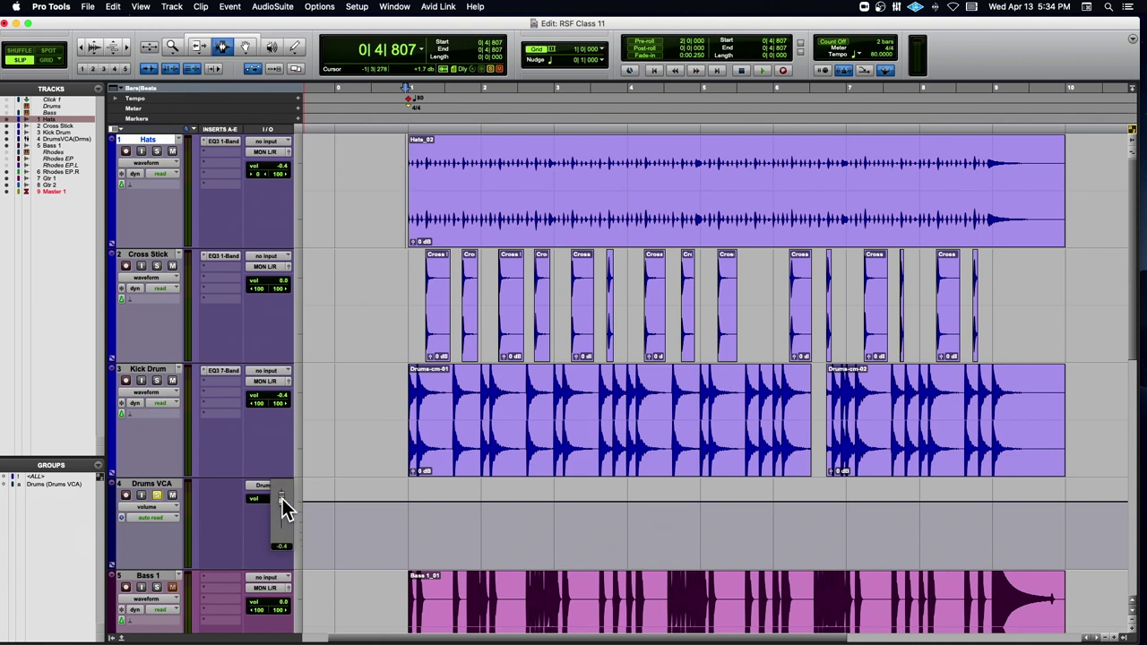
{"action": "left_click_drag", "start_coordinate": [283, 498], "coordinate": [283, 502]}
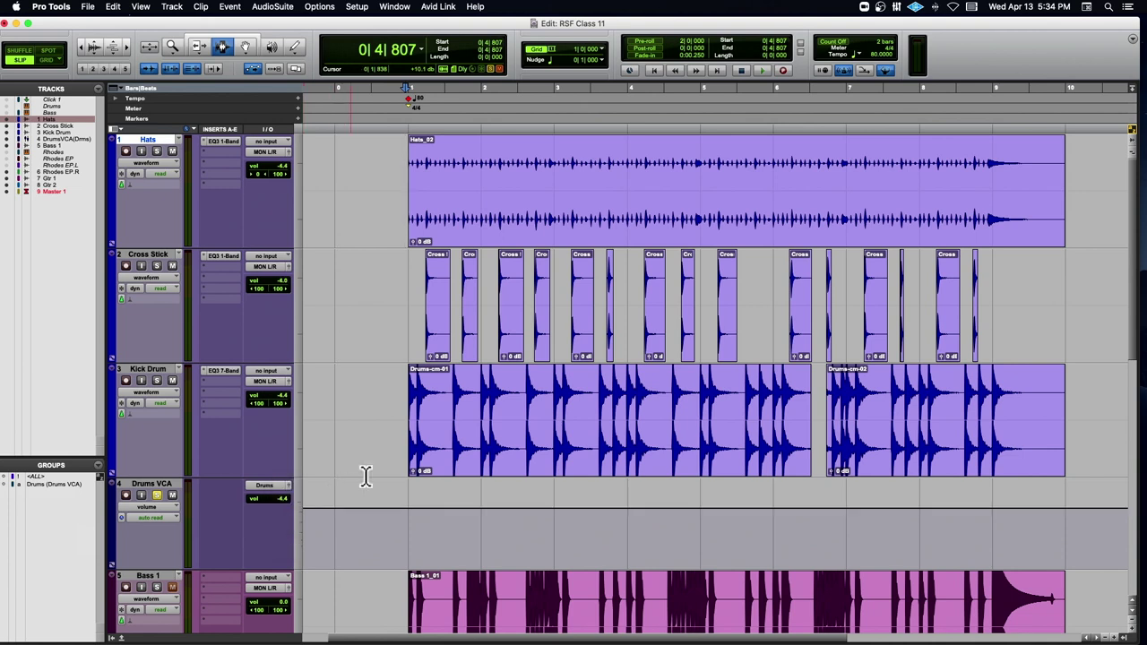
Play the drums from just before bar 1 and check their level on Master 1's EQ3 7-Band meters
{"action": "left_click", "coordinate": [404, 421]}
{"action": "key", "text": "space"}
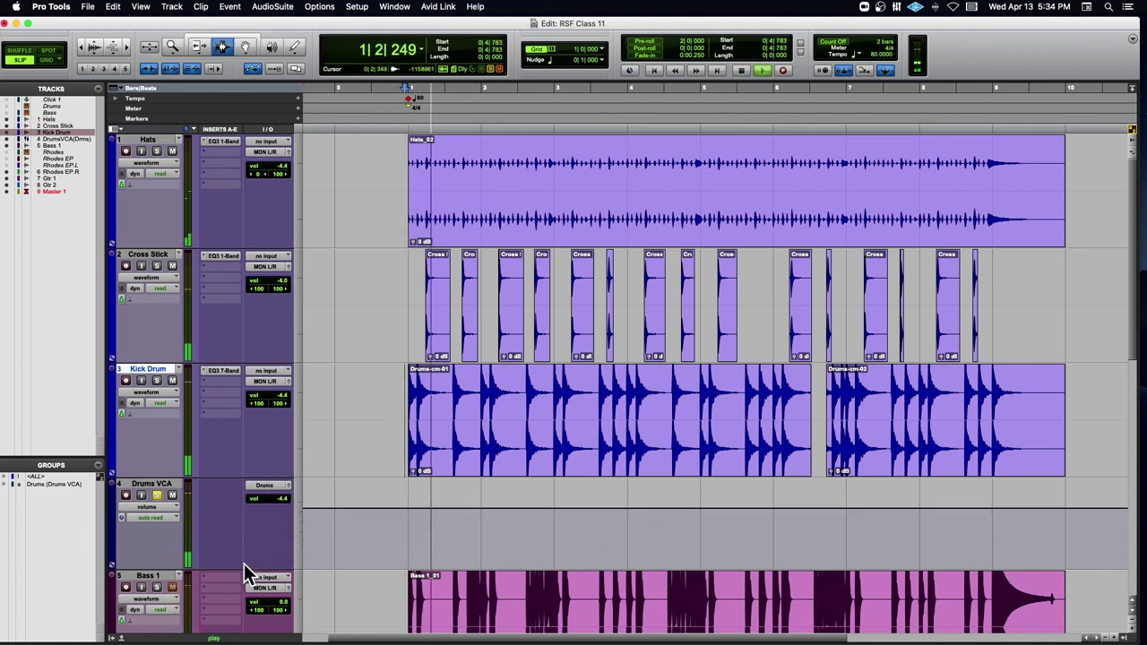
{"action": "scroll", "coordinate": [255, 525], "scroll_direction": "down", "scroll_amount": 10}
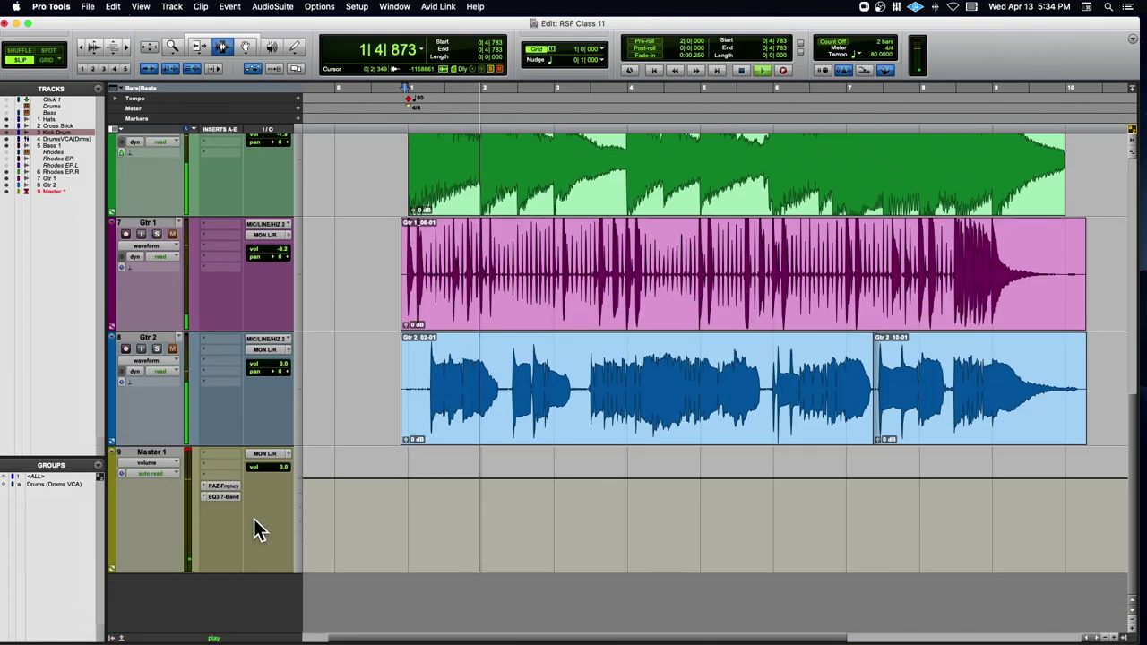
{"action": "left_click", "coordinate": [224, 497]}
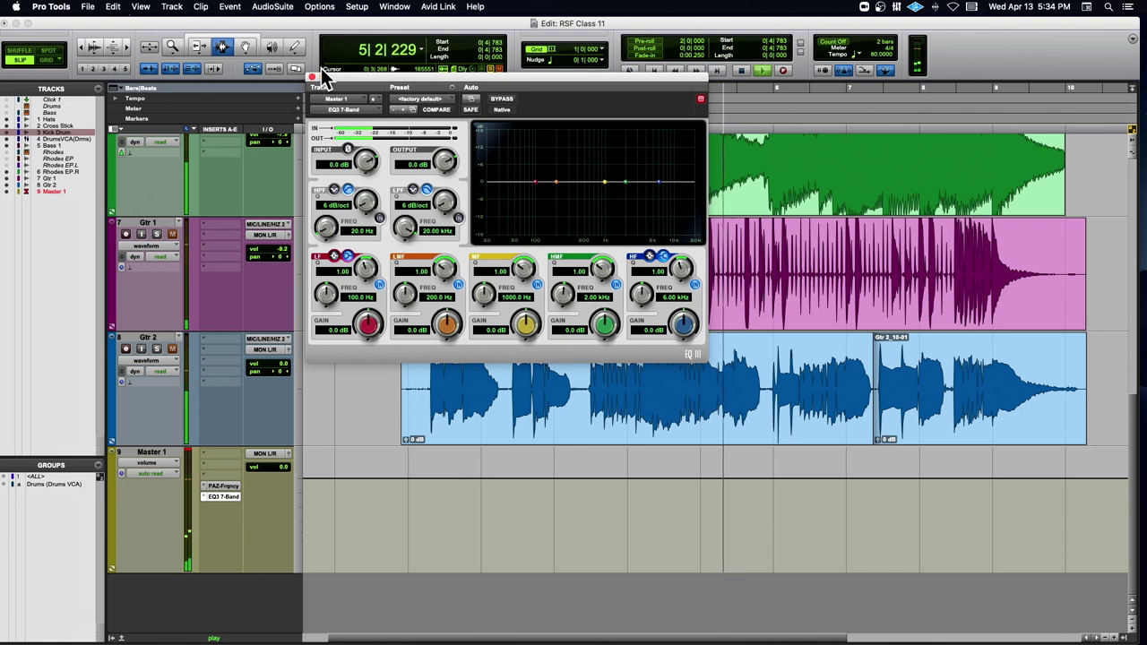
{"action": "left_click", "coordinate": [312, 77]}
Solo Bass 1 together with the drums and play both from 0|4|250
{"action": "scroll", "coordinate": [410, 199], "scroll_direction": "up", "scroll_amount": 8}
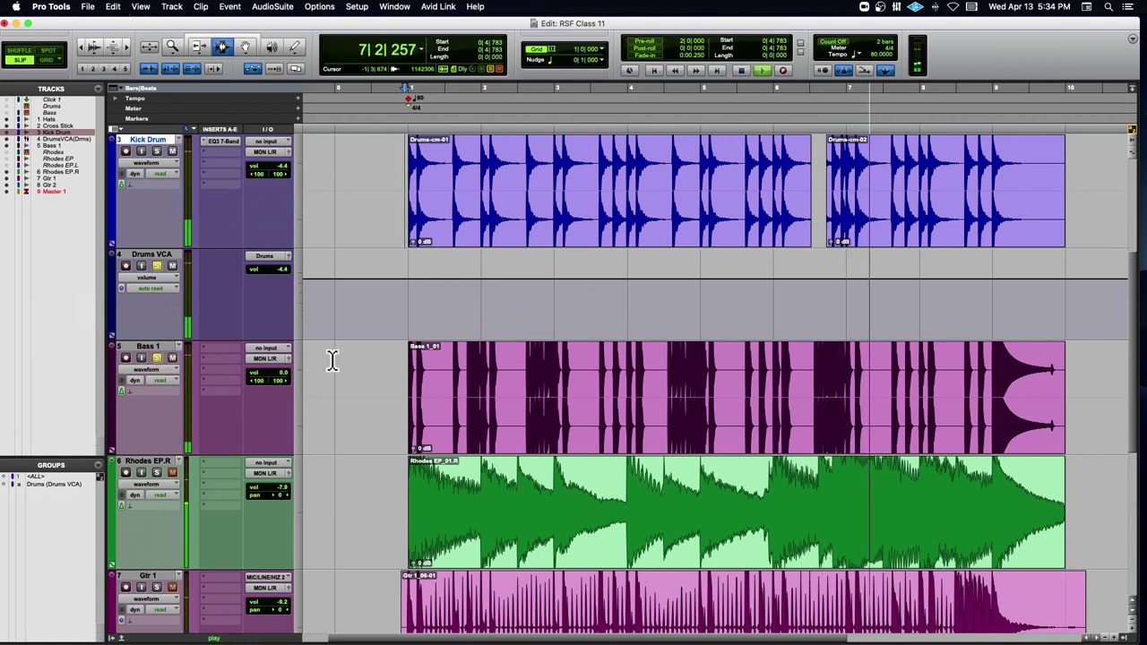
{"action": "left_click", "coordinate": [396, 358]}
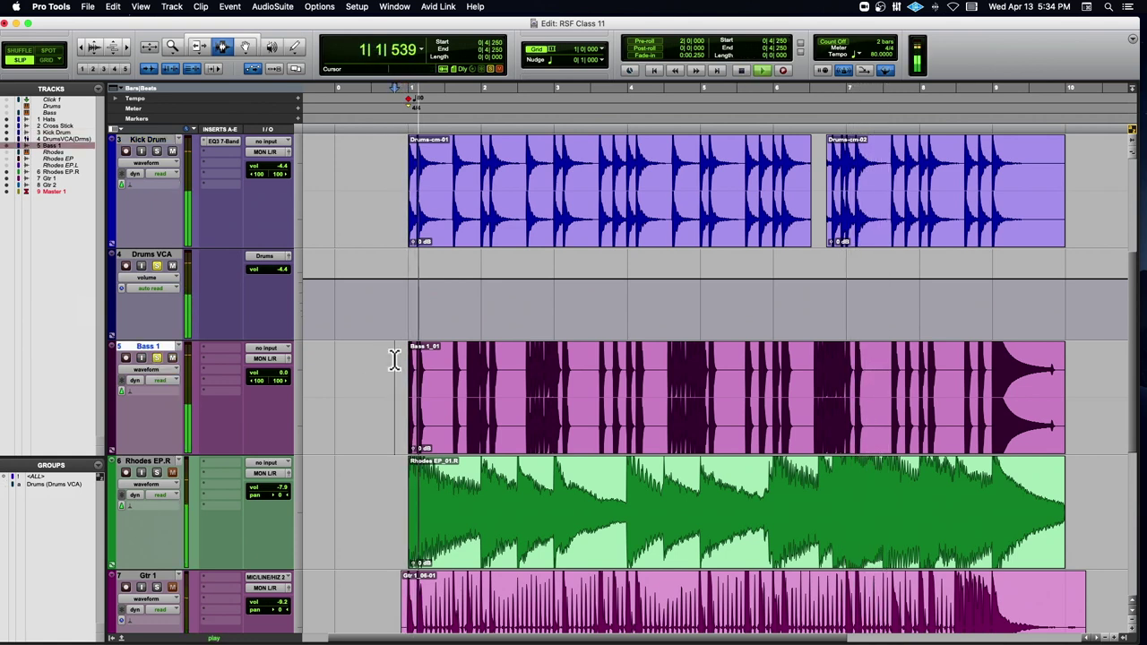
{"action": "key", "text": "space"}
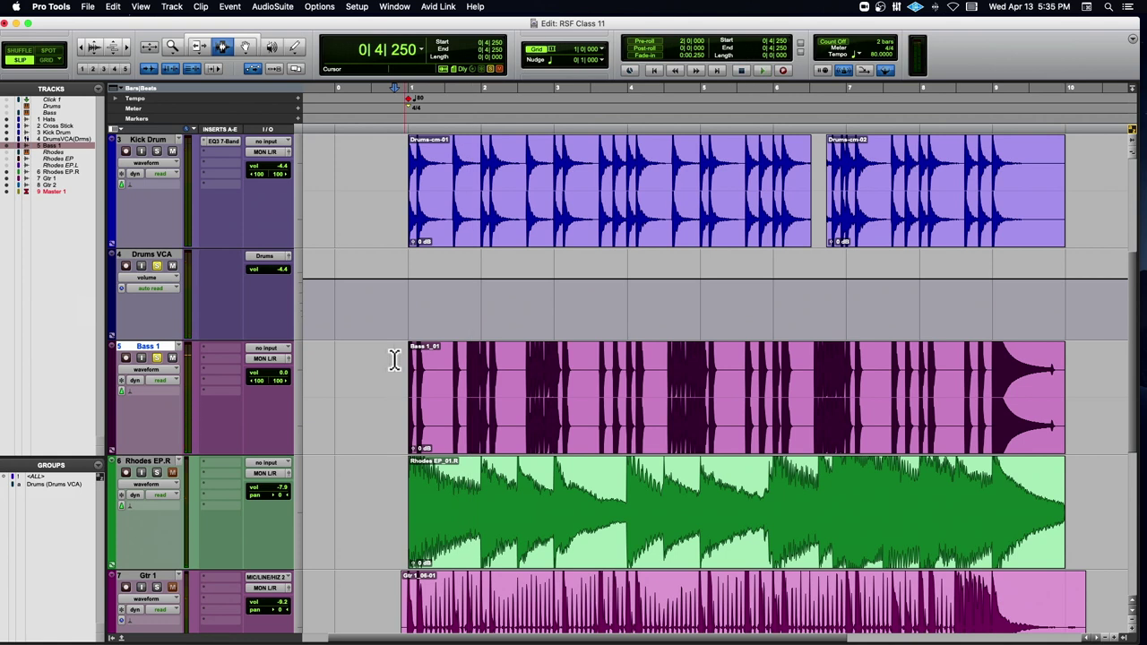
{"action": "key", "text": "space"}
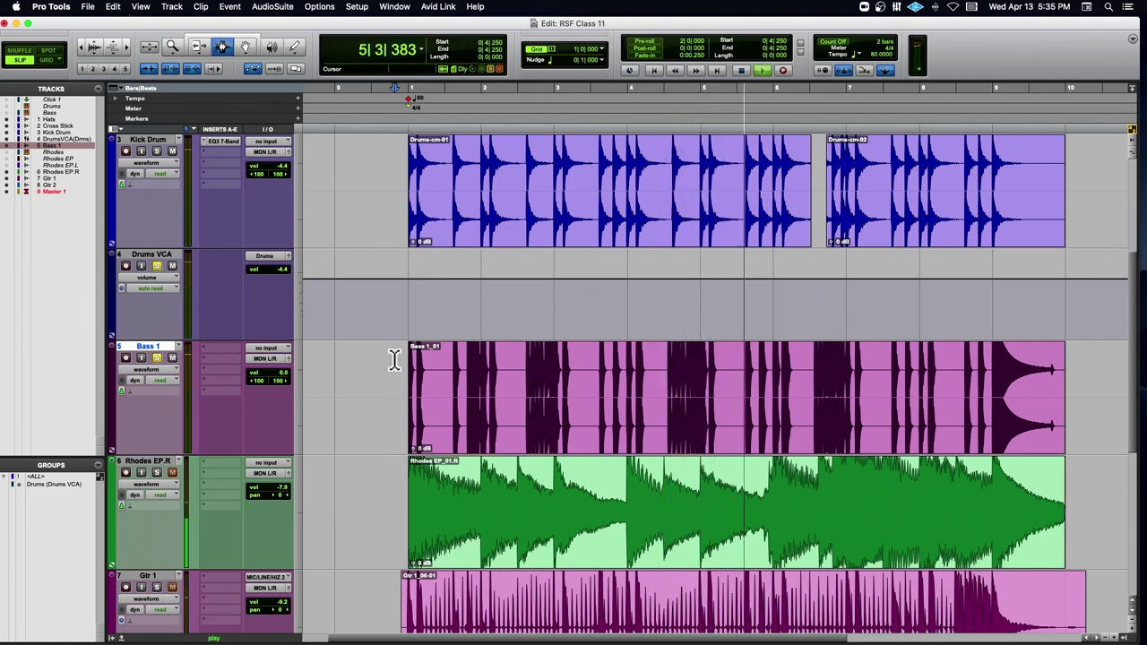
{"action": "key", "text": "space"}
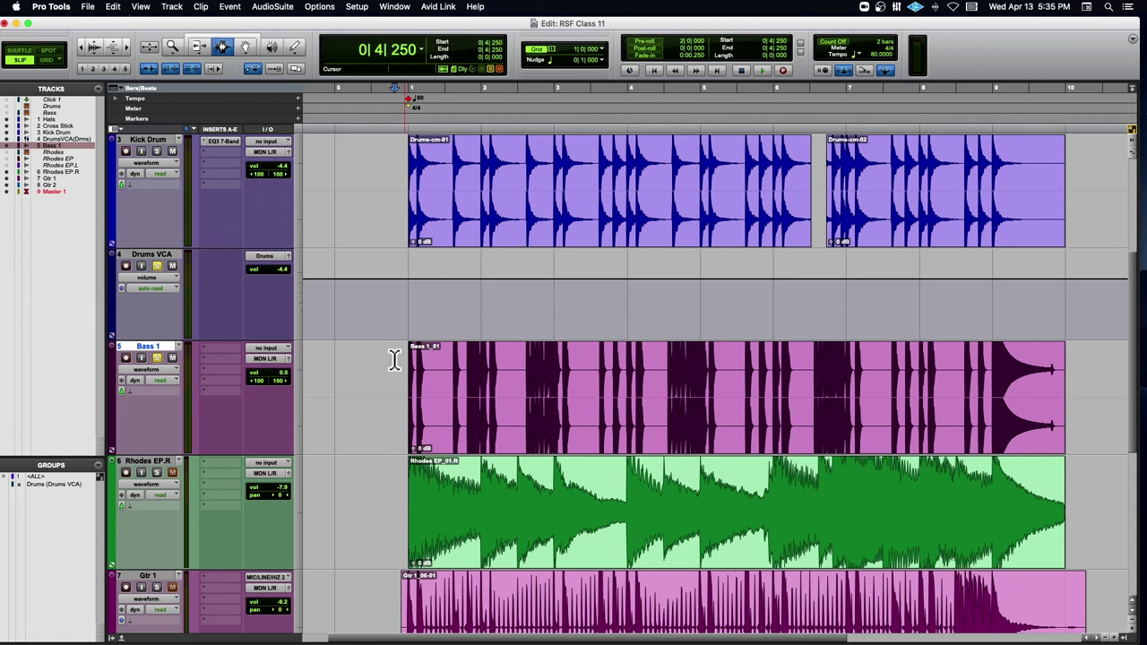
Lower the clip gain of the Bass 1 clip to -1.8 dB
{"action": "scroll", "coordinate": [394, 360], "scroll_direction": "down", "scroll_amount": 5}
{"action": "scroll", "coordinate": [395, 360], "scroll_direction": "left", "scroll_amount": 1}
{"action": "scroll", "coordinate": [394, 359], "scroll_direction": "up", "scroll_amount": 8}
{"action": "scroll", "coordinate": [394, 360], "scroll_direction": "down", "scroll_amount": 3}
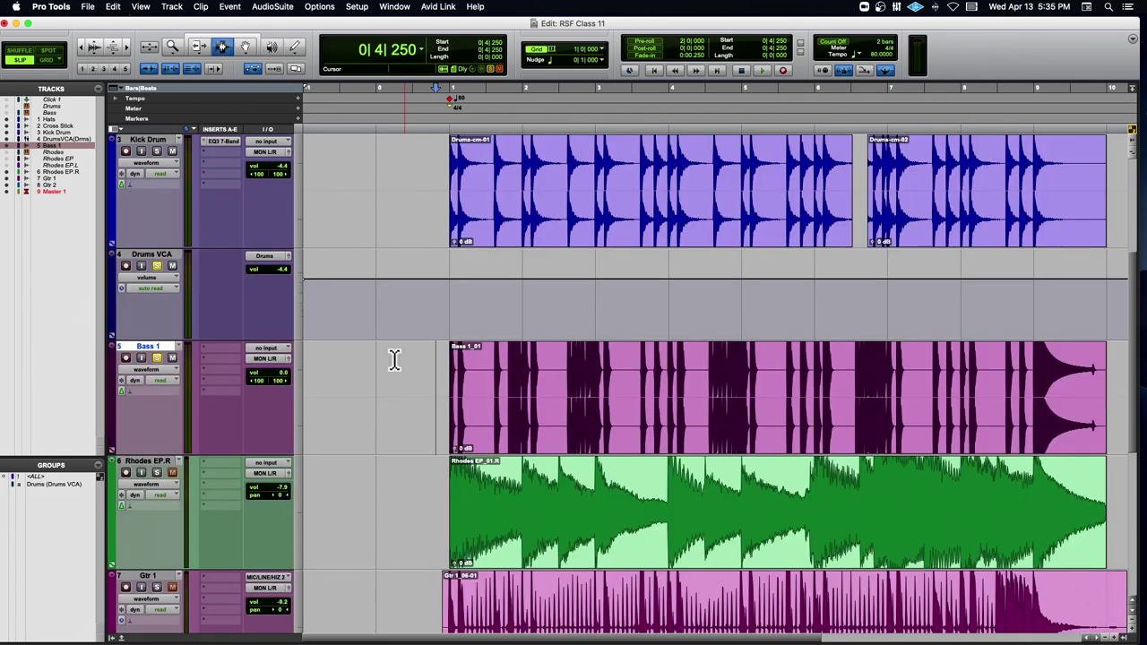
{"action": "left_click", "coordinate": [453, 449]}
{"action": "left_click_drag", "start_coordinate": [454, 457], "coordinate": [456, 463]}
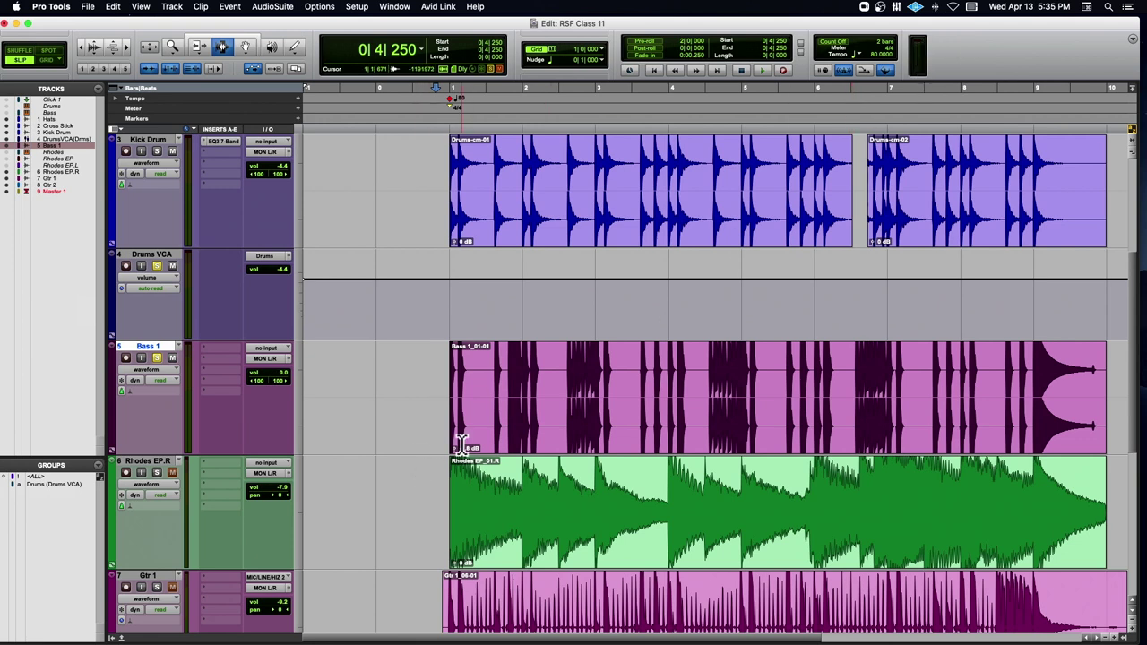
Open Master 1's EQ3 7-Band, move its window clear of the Bass 1 controls, and play the bass and drums against its meters
{"action": "scroll", "coordinate": [148, 632], "scroll_direction": "down", "scroll_amount": 5}
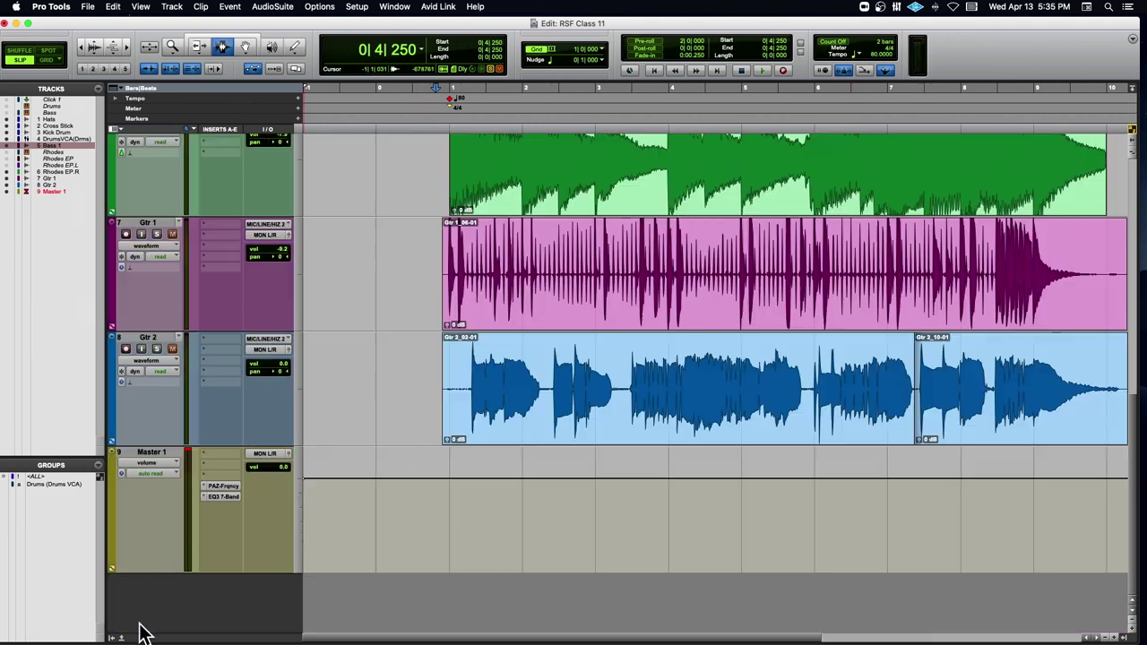
{"action": "left_click", "coordinate": [227, 497]}
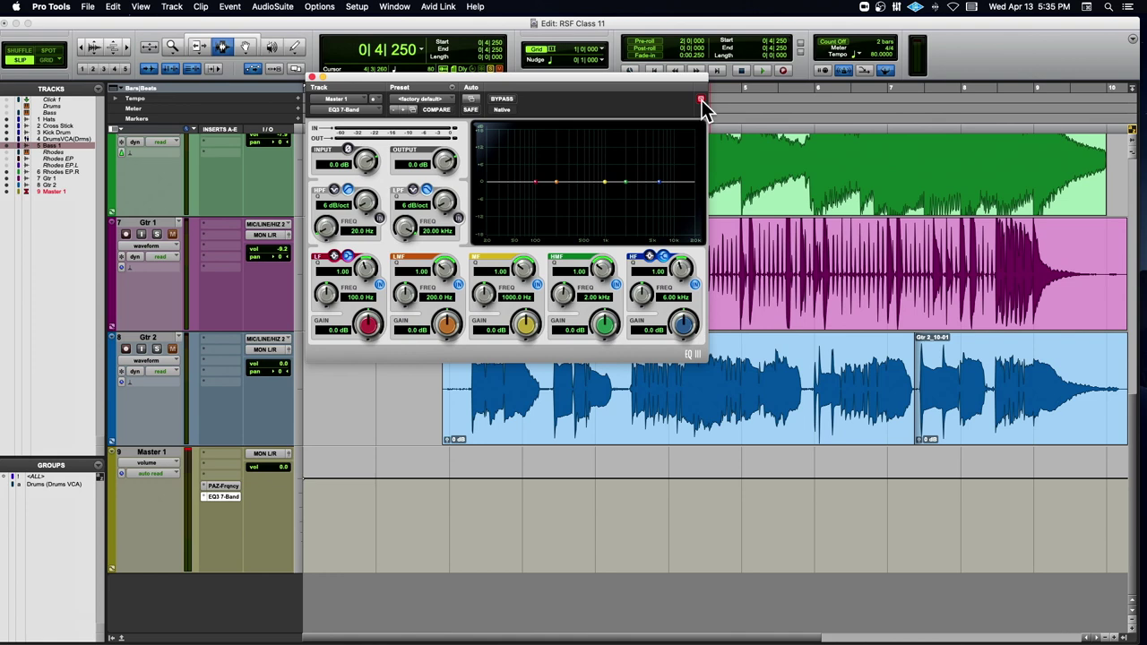
{"action": "left_click_drag", "start_coordinate": [647, 79], "coordinate": [520, 180]}
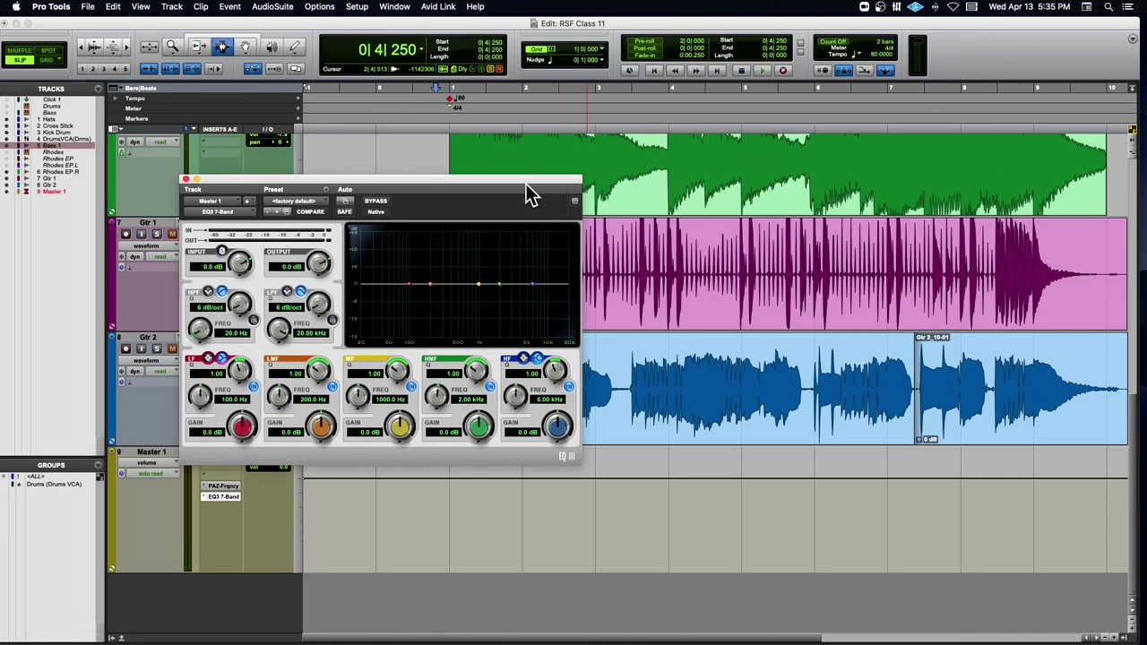
{"action": "left_click_drag", "start_coordinate": [528, 193], "coordinate": [1062, 316]}
{"action": "scroll", "coordinate": [548, 273], "scroll_direction": "up", "scroll_amount": 10}
{"action": "scroll", "coordinate": [548, 274], "scroll_direction": "down", "scroll_amount": 5}
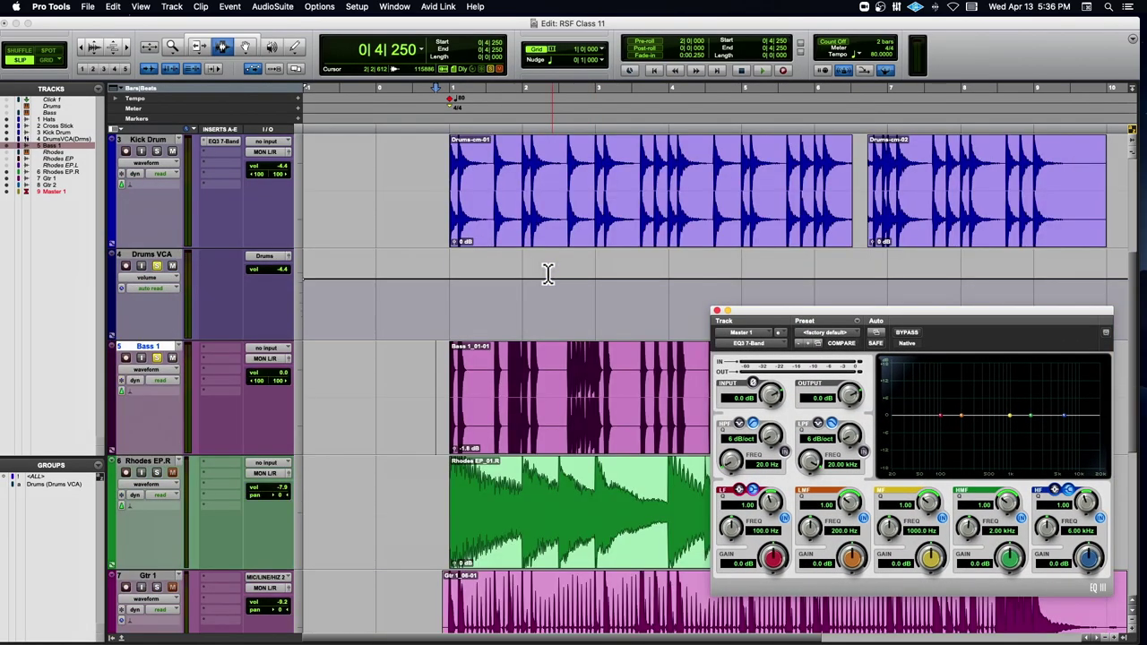
{"action": "key", "text": "space"}
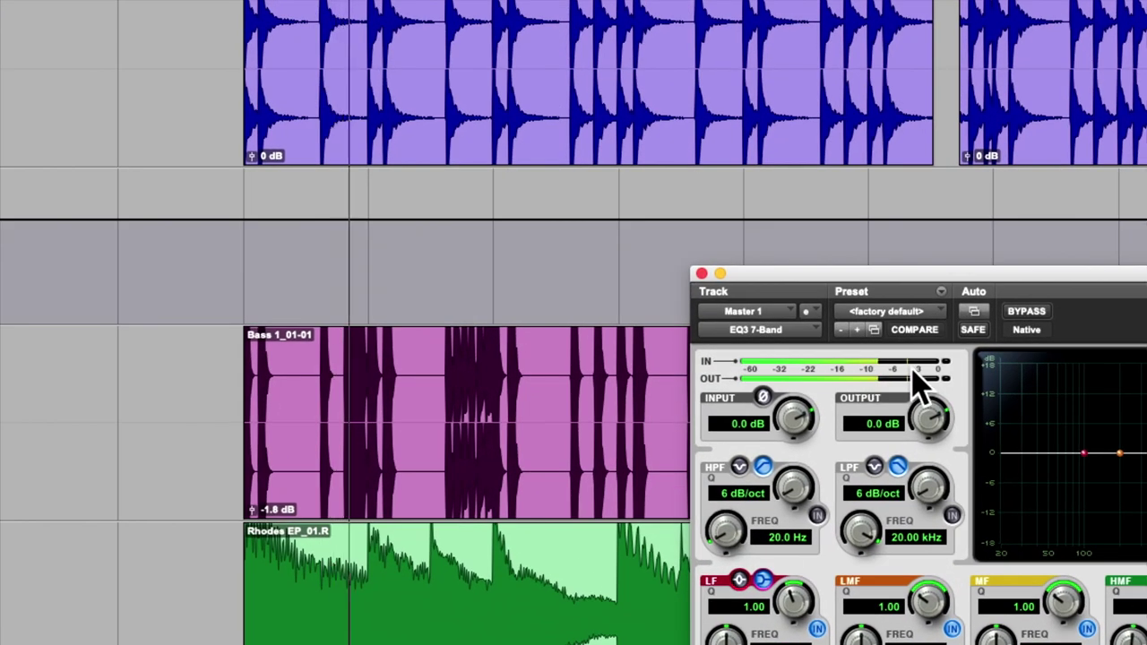
Set the Bass 1 clip gain to -8.5 dB during playback and close the Master 1 EQ window
{"action": "left_click", "coordinate": [252, 508]}
{"action": "left_click_drag", "start_coordinate": [251, 507], "coordinate": [251, 512]}
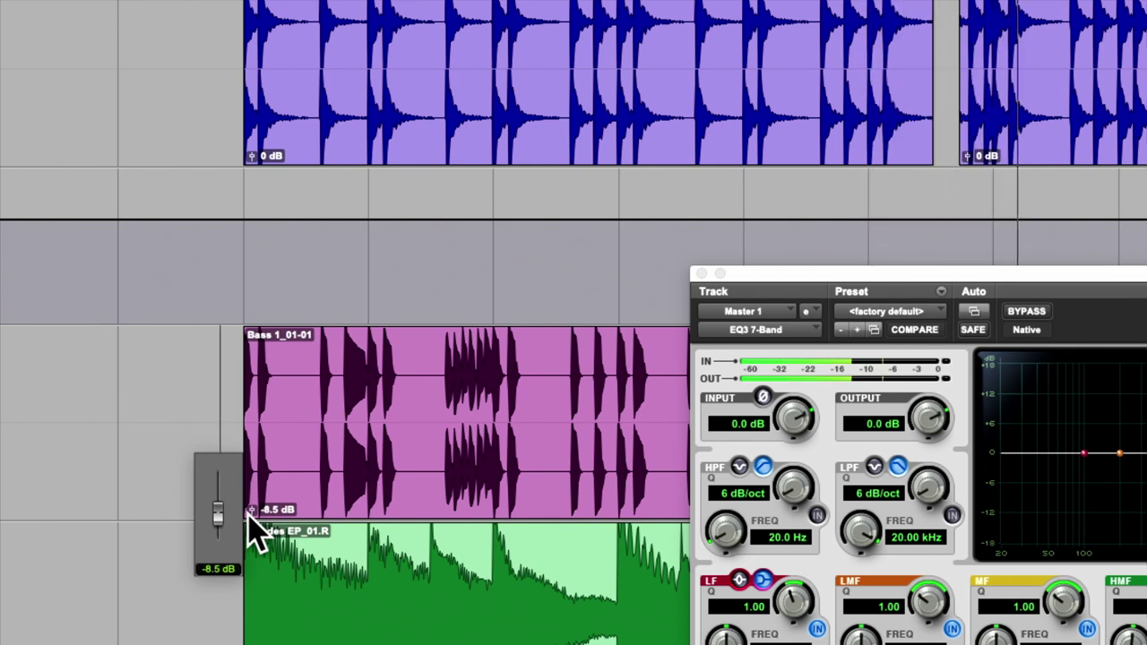
{"action": "left_click", "coordinate": [702, 274]}
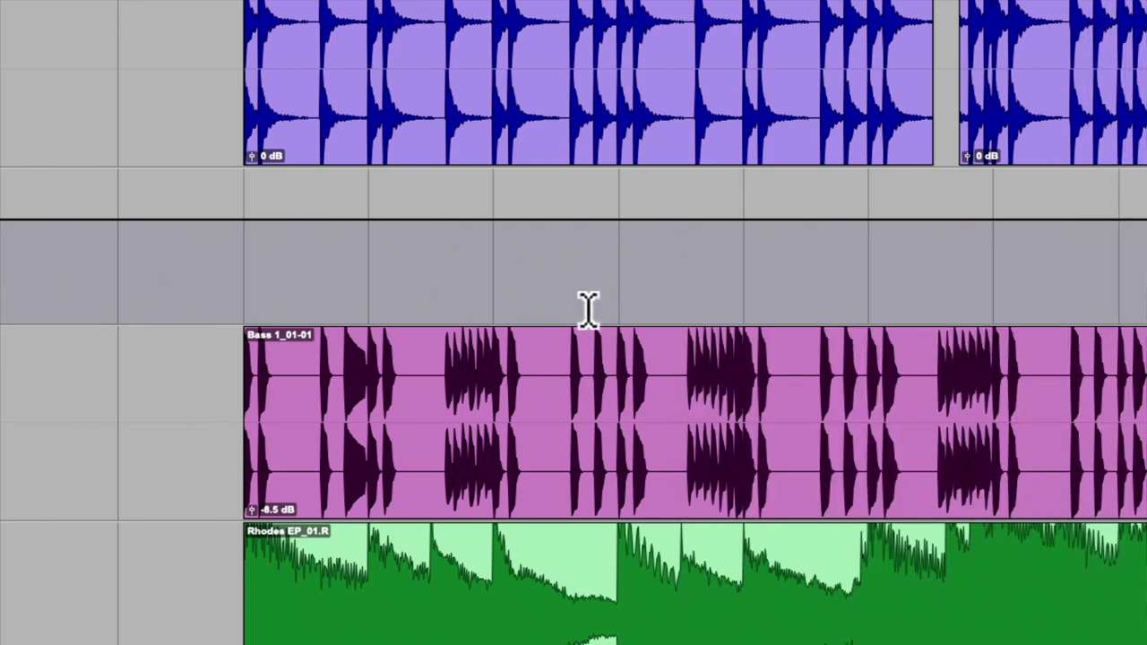
{"action": "key", "text": "r"}
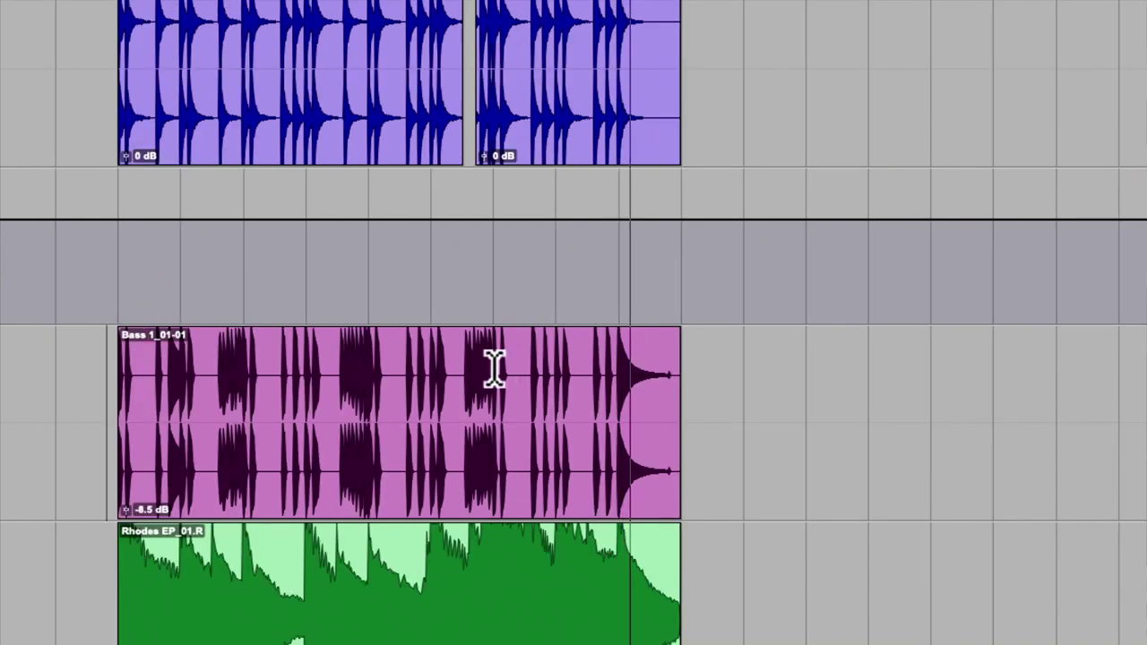
Solo the Kick Drum with Bass 1 in place of the Drums VCA and play both from just before bar 1
{"action": "key", "text": "super+alt+]"}
{"action": "key", "text": "super+alt+]"}
{"action": "key", "text": "super+alt+]"}
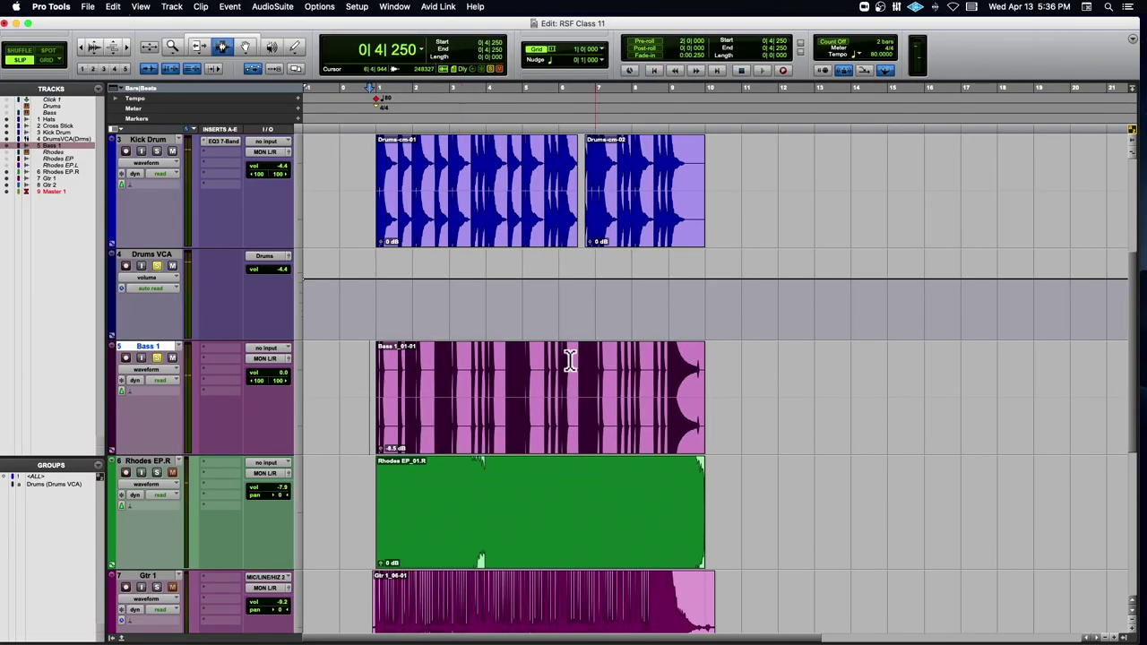
{"action": "left_click", "coordinate": [93, 54]}
{"action": "left_click", "coordinate": [92, 54]}
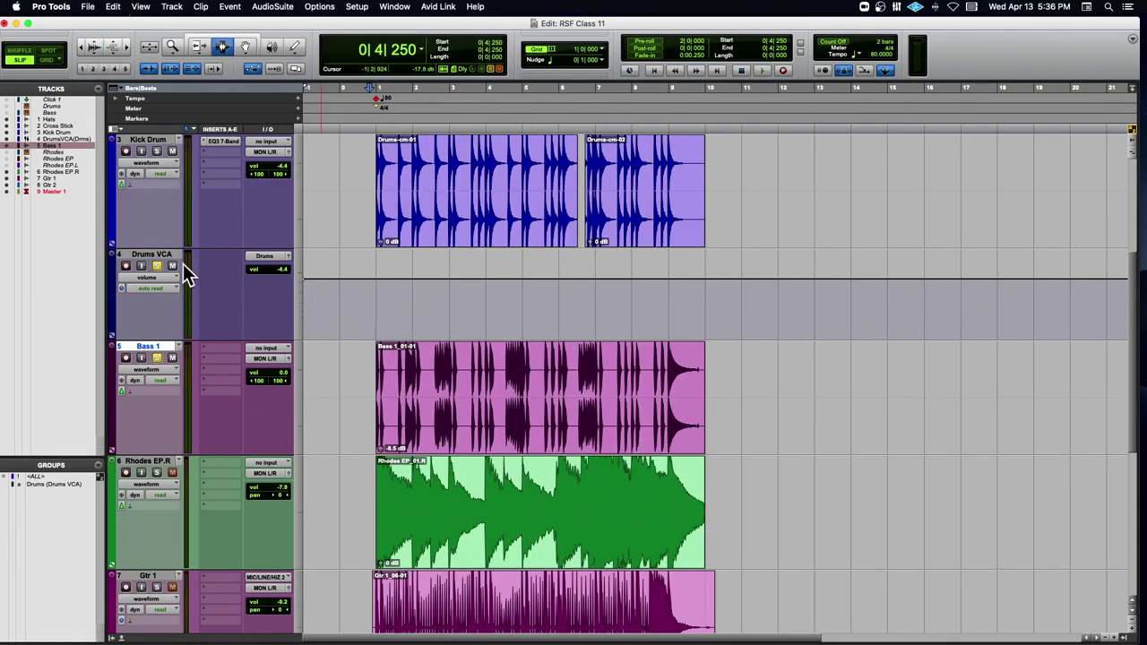
{"action": "left_click", "coordinate": [159, 266]}
{"action": "key", "text": "t"}
{"action": "key", "text": "t"}
{"action": "key", "text": "t"}
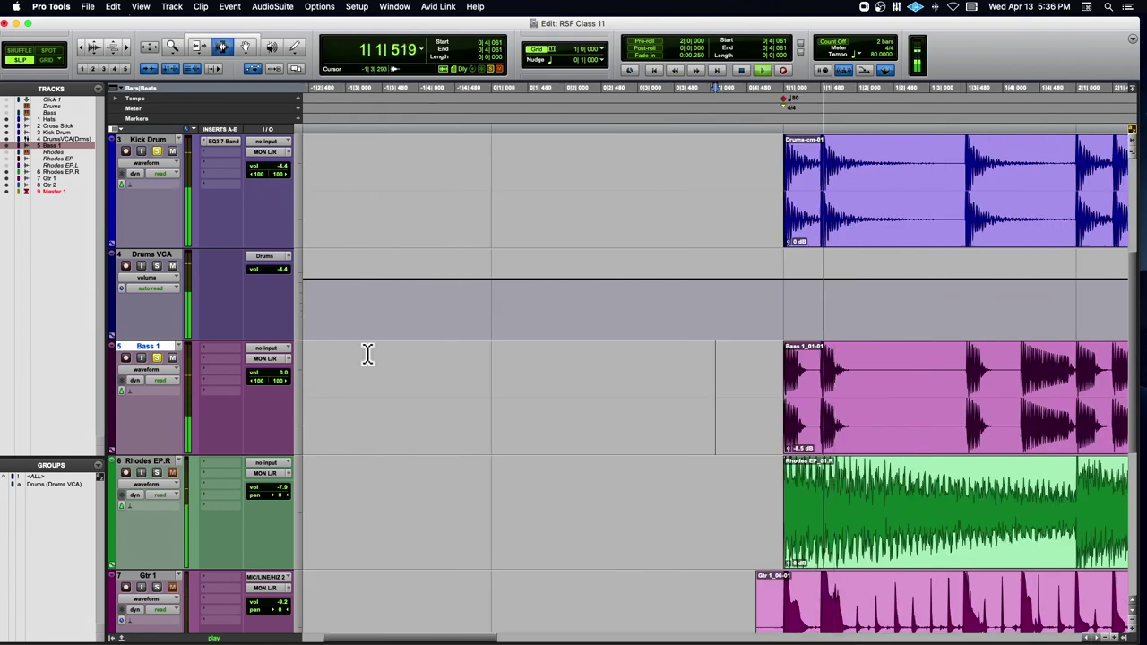
{"action": "key", "text": "r"}
{"action": "key", "text": "r"}
{"action": "key", "text": "r"}
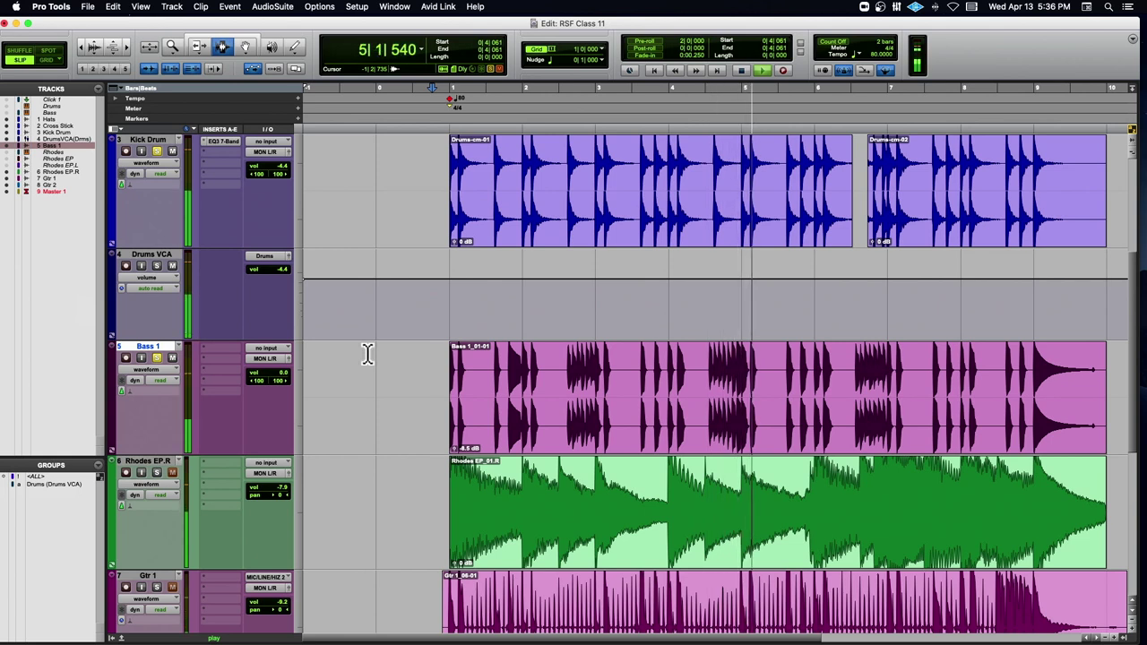
{"action": "key", "text": "space"}
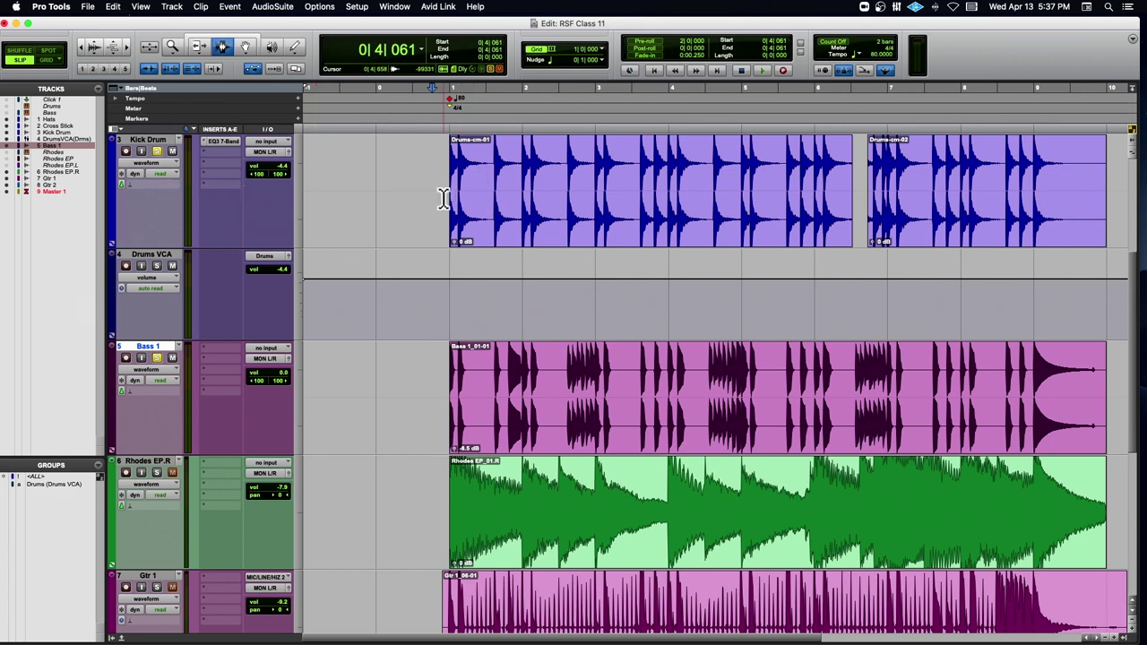
Start playback from 0|4|658 and insert a stereo EQ3 7-Band on the first insert of Bass 1
{"action": "left_click", "coordinate": [443, 198]}
{"action": "key", "text": "space"}
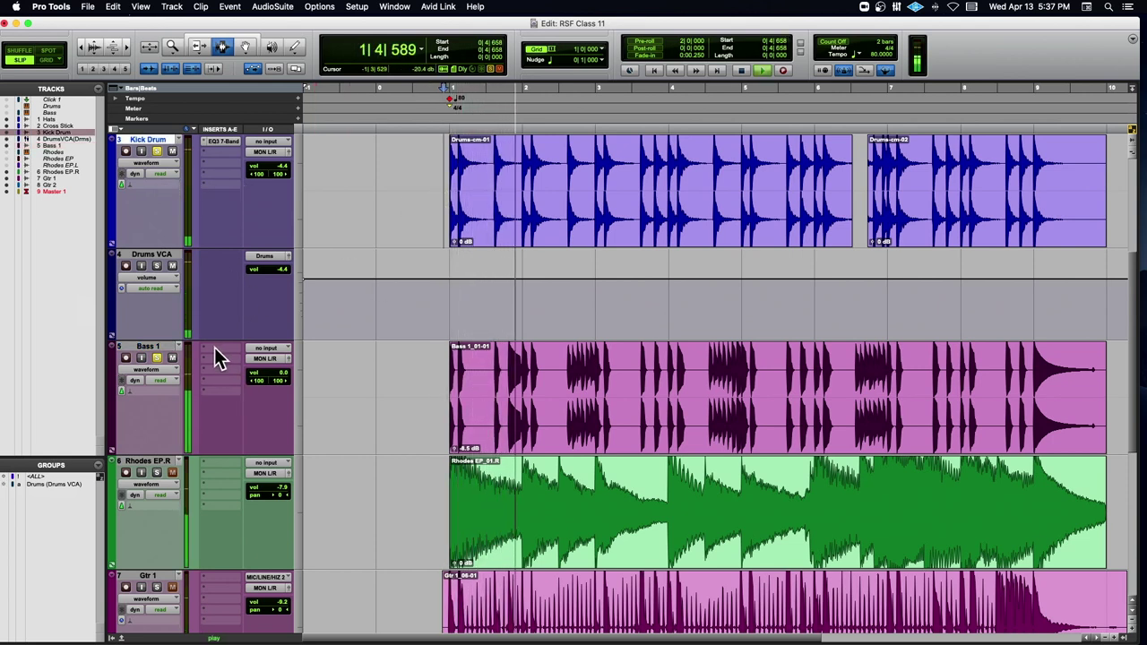
{"action": "left_click", "coordinate": [214, 346]}
{"action": "mouse_move", "coordinate": [287, 347]}
{"action": "mouse_move", "coordinate": [394, 34]}
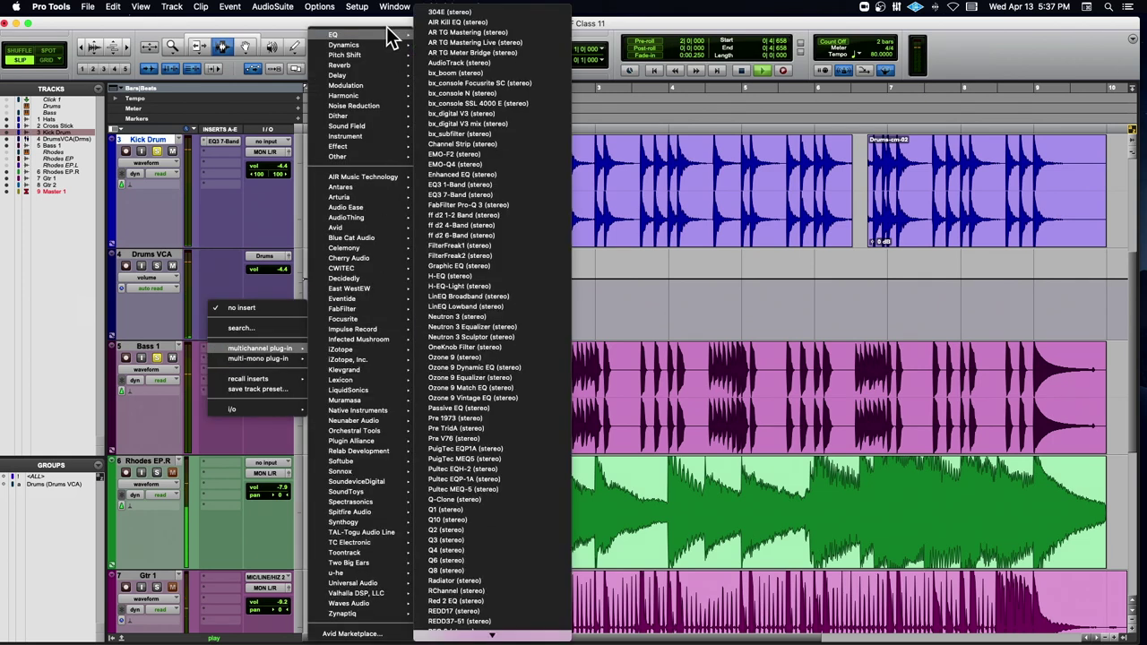
{"action": "left_click", "coordinate": [492, 195]}
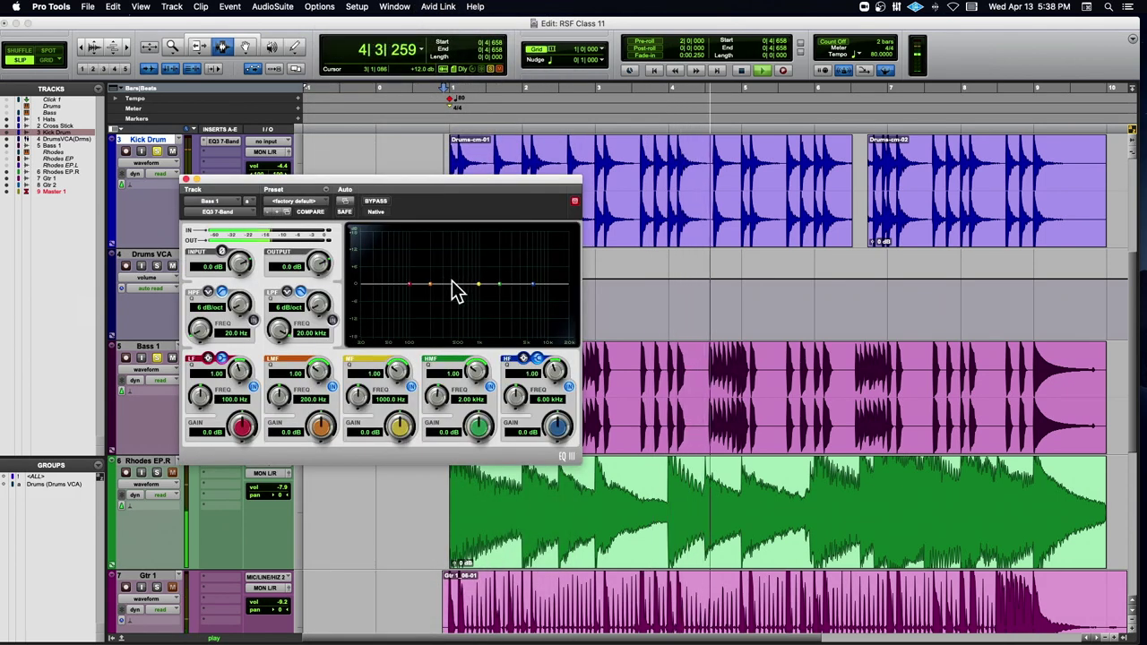
Stop playback, unsolo the Kick Drum to leave only Bass 1 soloed, and move the EQ window clear of the track controls
{"action": "key", "text": "space"}
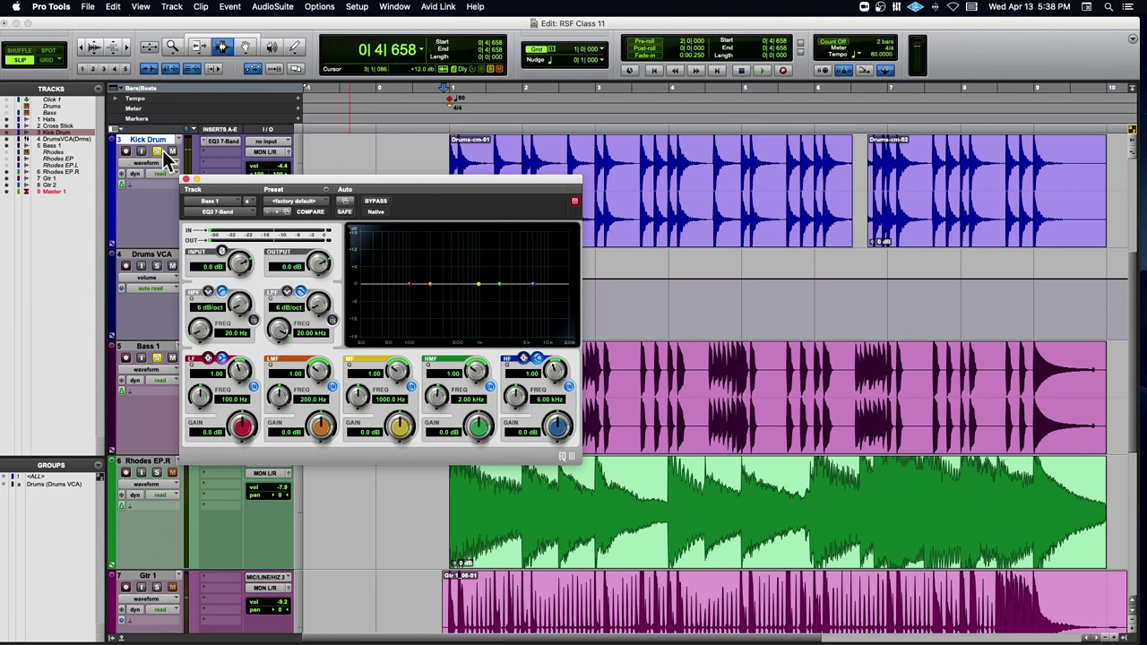
{"action": "left_click", "coordinate": [158, 153]}
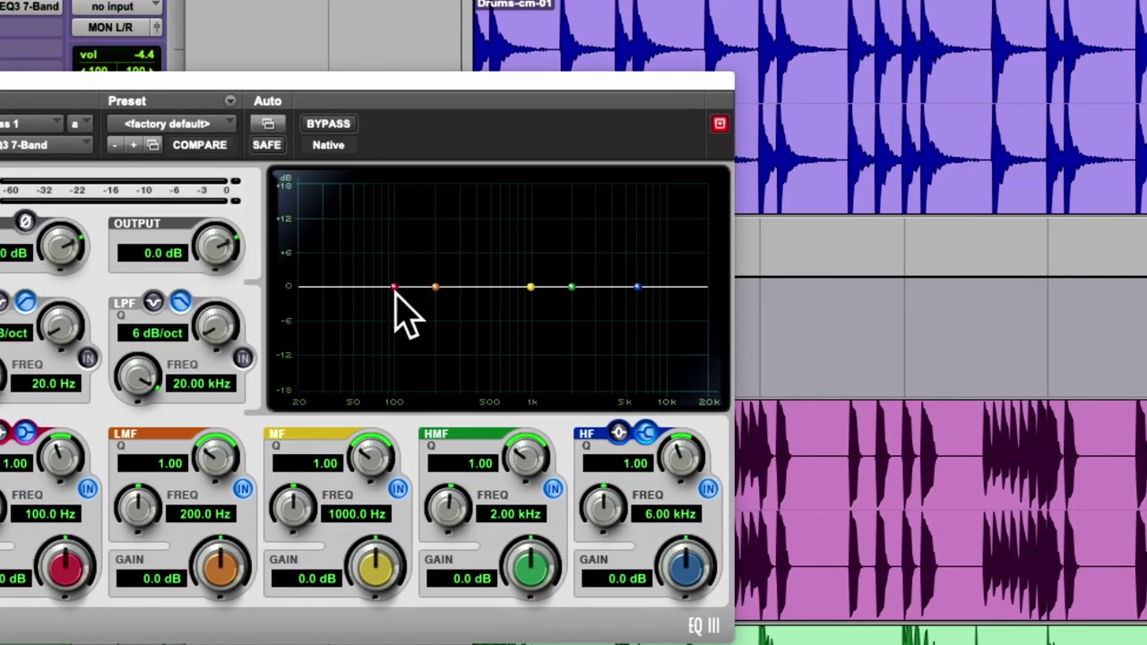
{"action": "left_click_drag", "start_coordinate": [337, 84], "coordinate": [506, 88]}
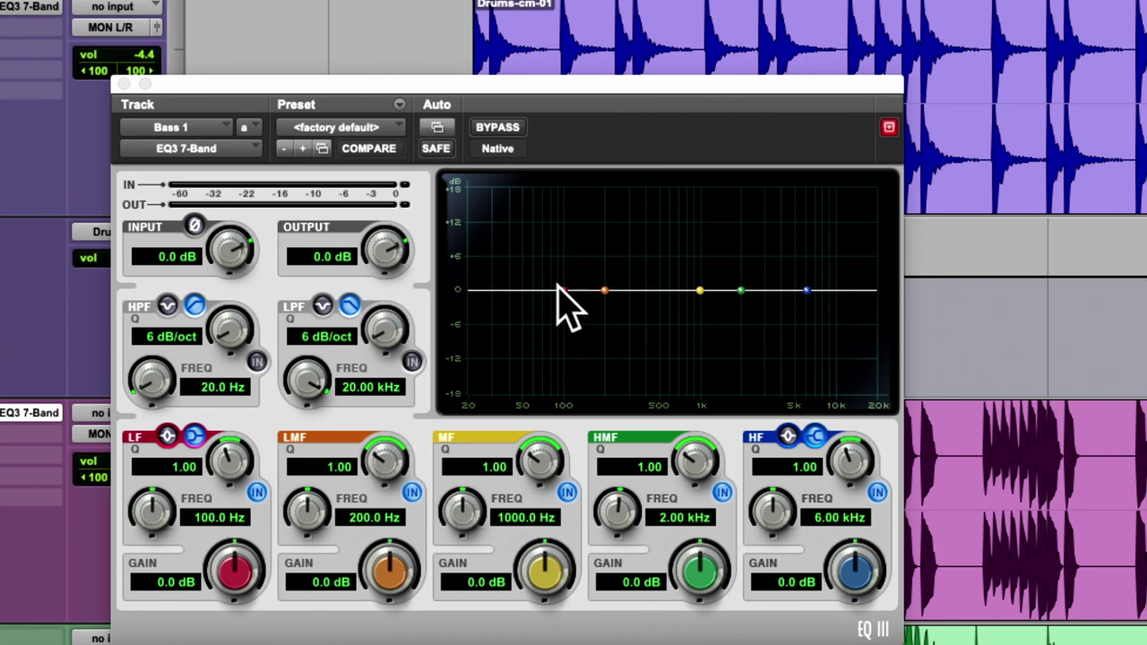
Switch off the LF band of the Bass 1 EQ and narrow the LMF band to a Q of 5.31
{"action": "left_click", "coordinate": [257, 492]}
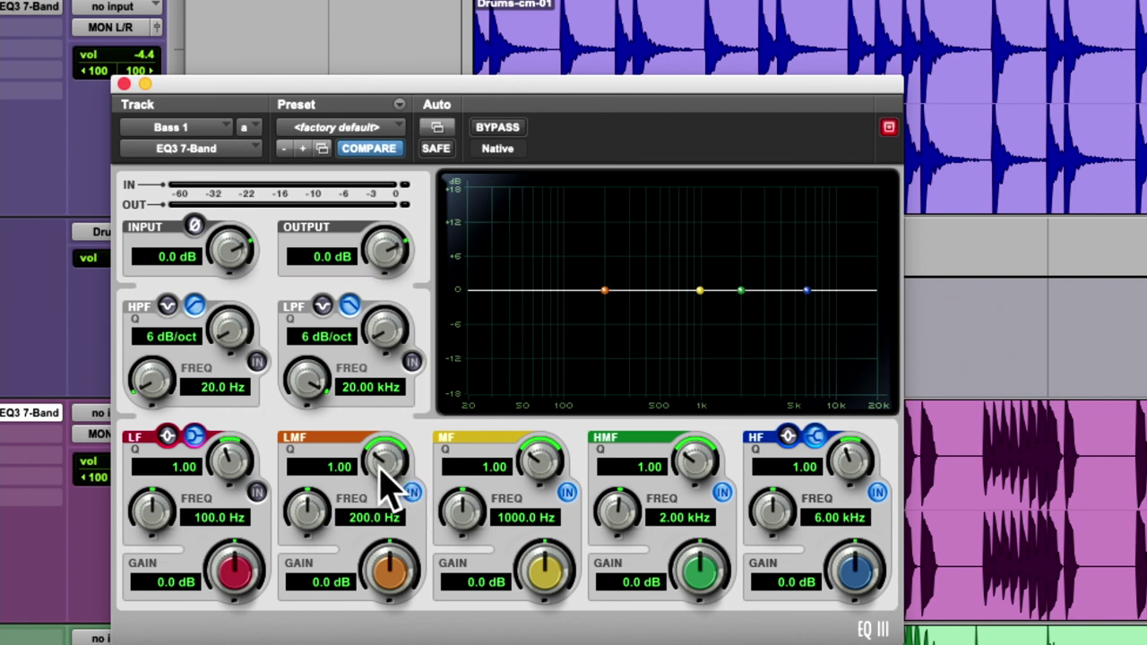
{"action": "left_click_drag", "start_coordinate": [385, 471], "coordinate": [403, 417]}
{"action": "key", "text": "space"}
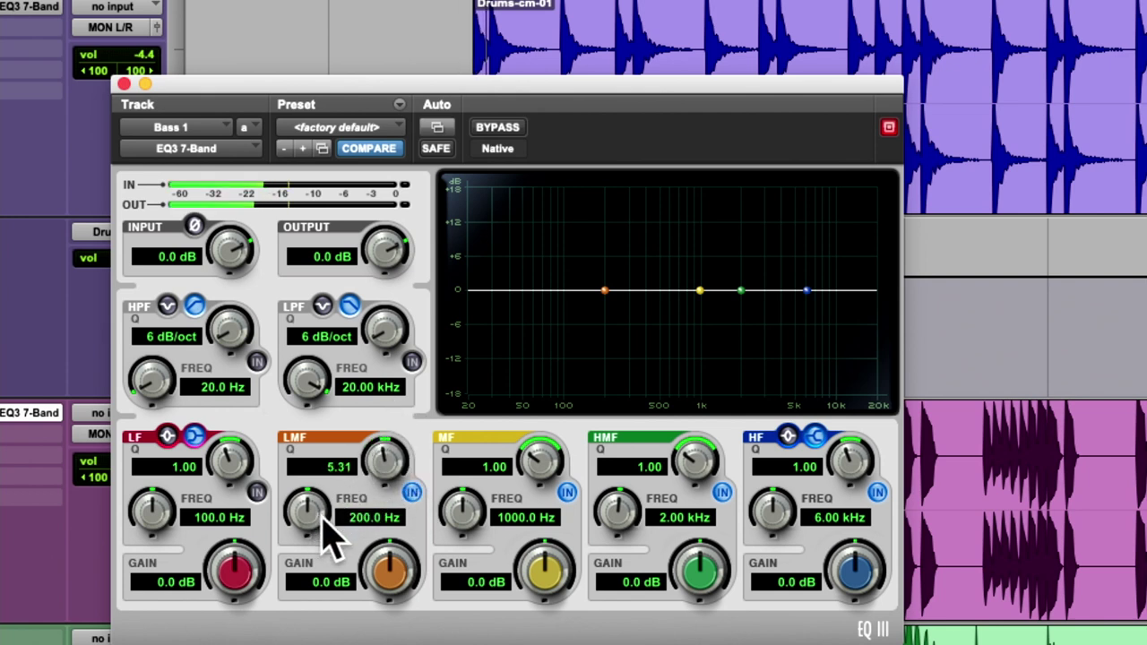
Sweep a narrow LMF boost through the bass's low end during playback, ending at 68.5 Hz and 16.8 dB
{"action": "left_click_drag", "start_coordinate": [604, 290], "coordinate": [560, 215]}
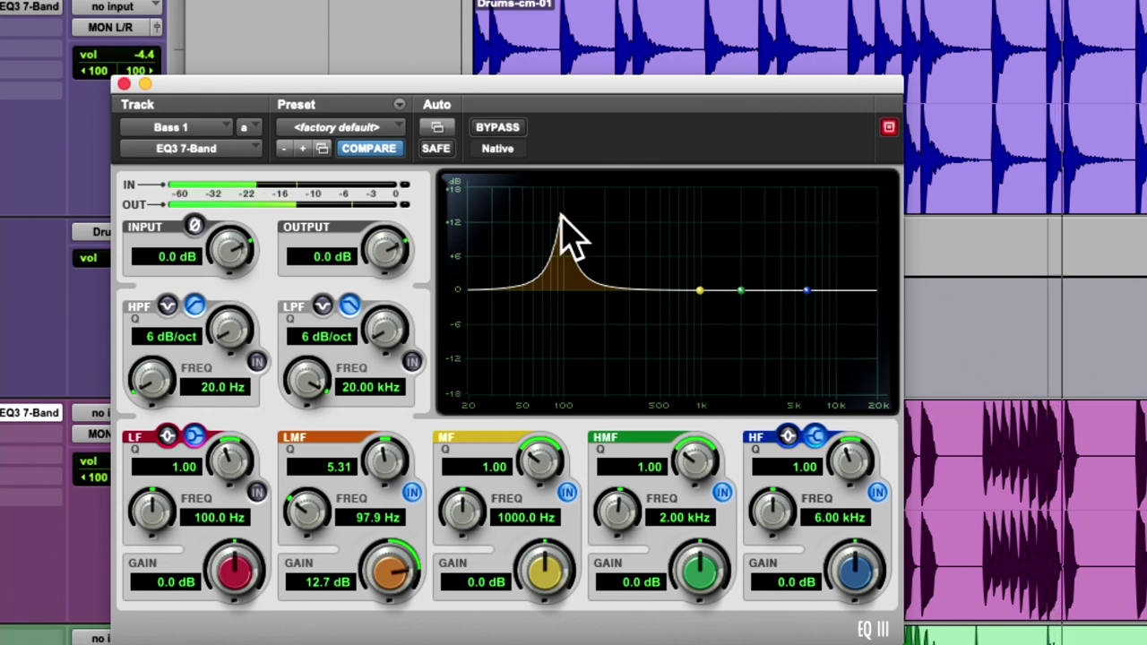
{"action": "left_click_drag", "start_coordinate": [560, 216], "coordinate": [557, 216]}
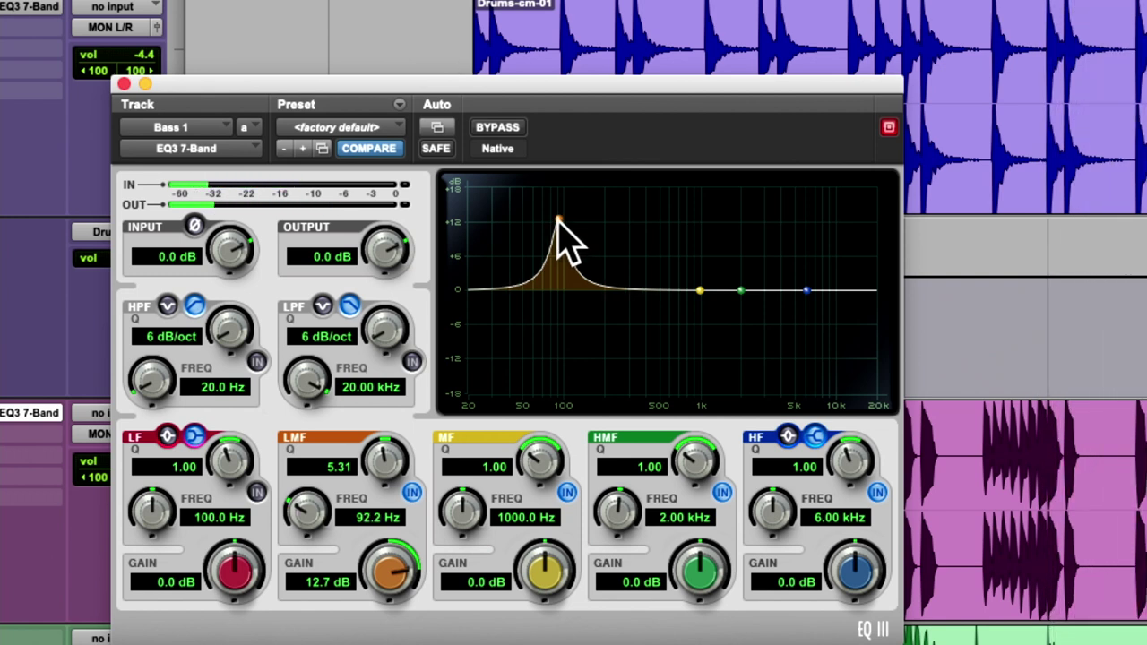
{"action": "left_click_drag", "start_coordinate": [560, 218], "coordinate": [541, 195]}
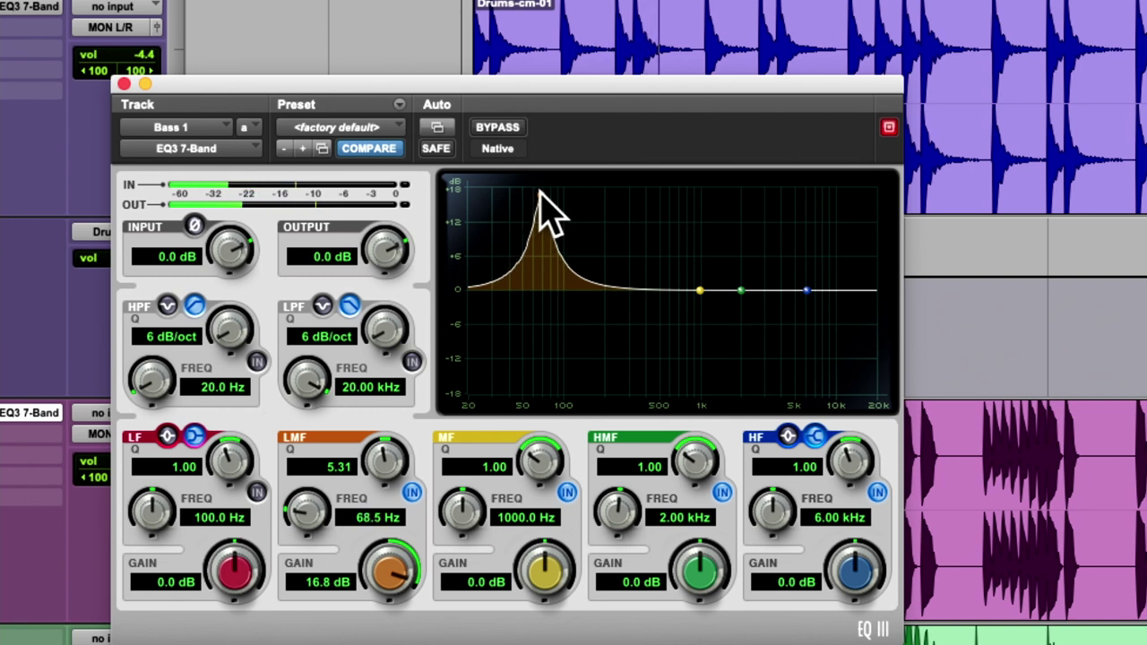
Compare the boosted bass with the unprocessed sound by toggling the EQ bypass twice during playback
{"action": "left_click", "coordinate": [502, 128]}
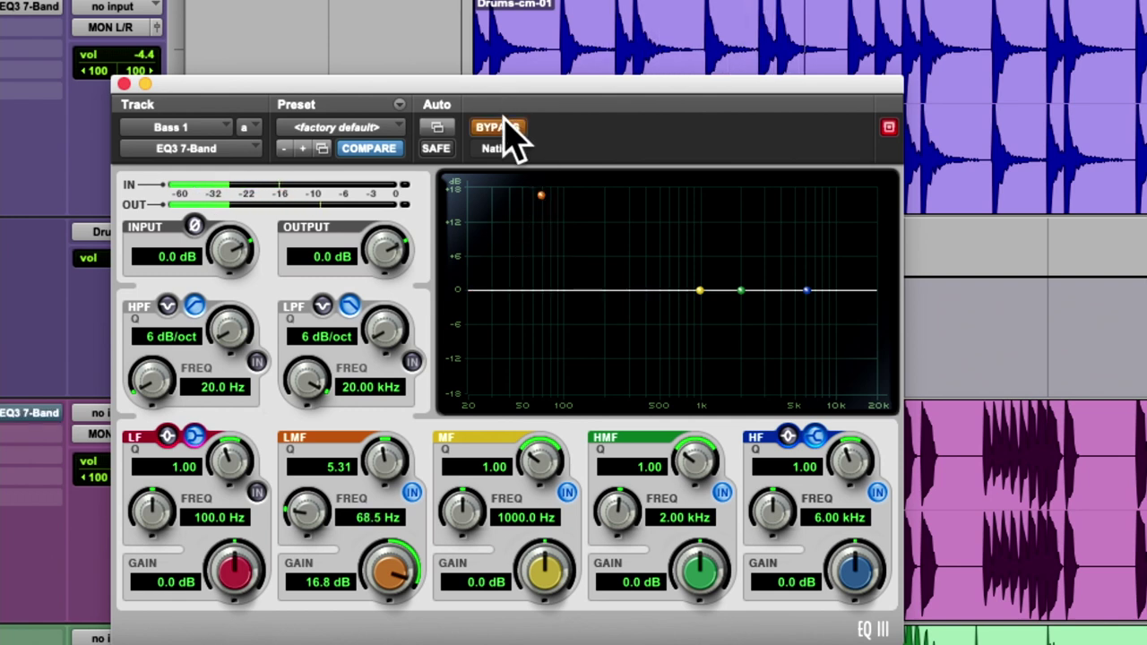
{"action": "left_click", "coordinate": [502, 128]}
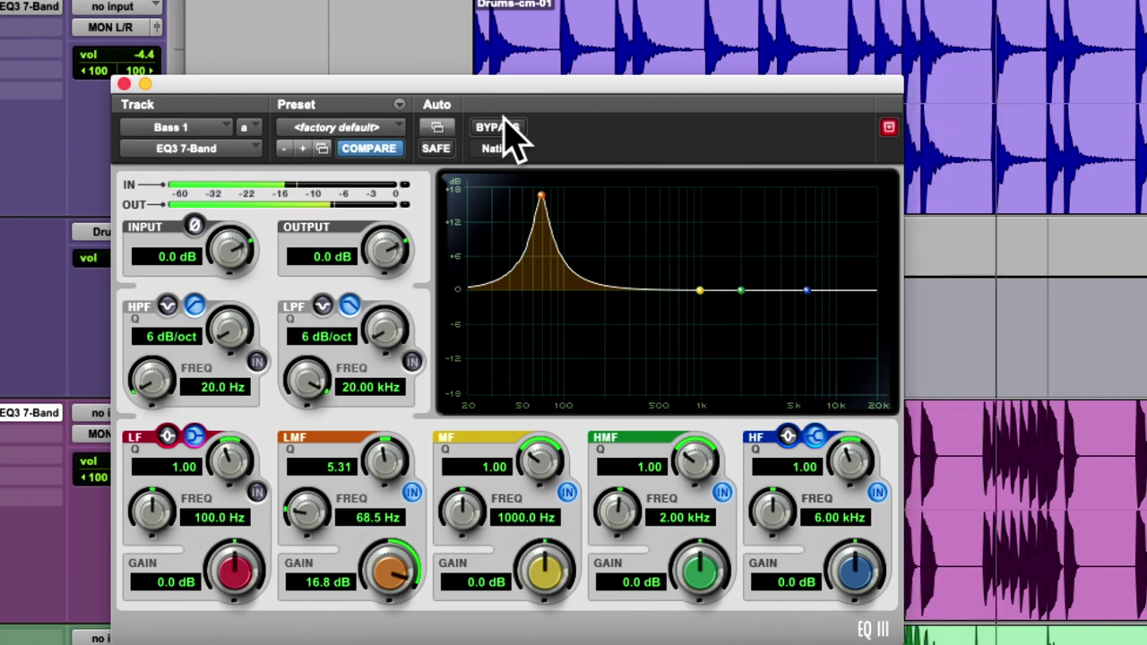
{"action": "left_click", "coordinate": [505, 128]}
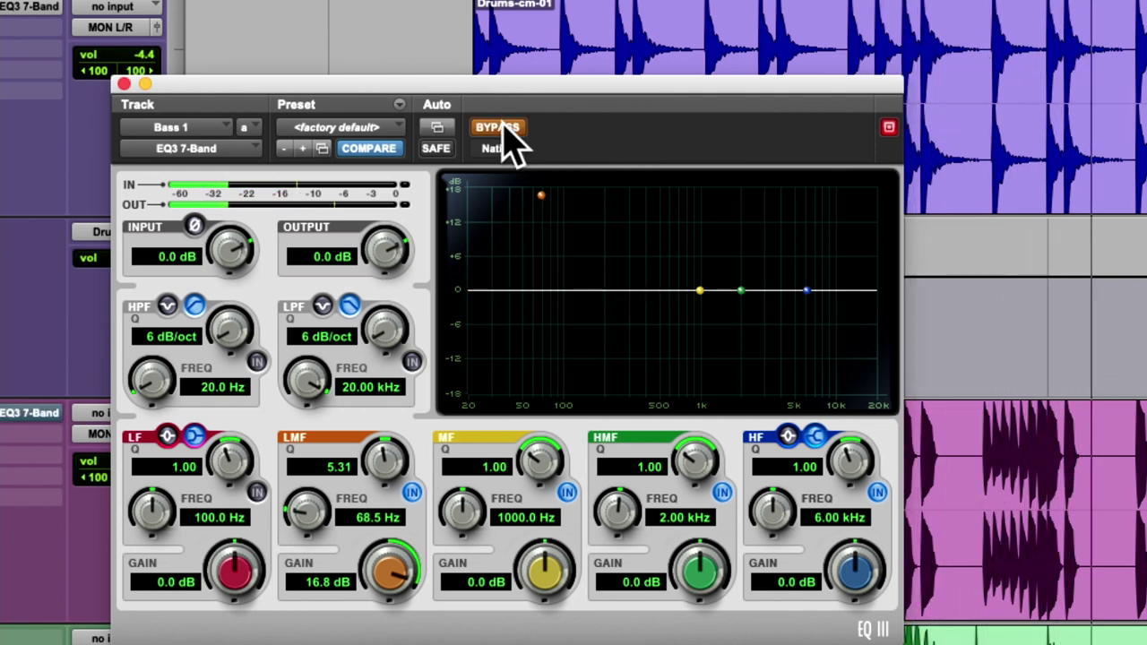
{"action": "left_click", "coordinate": [502, 129]}
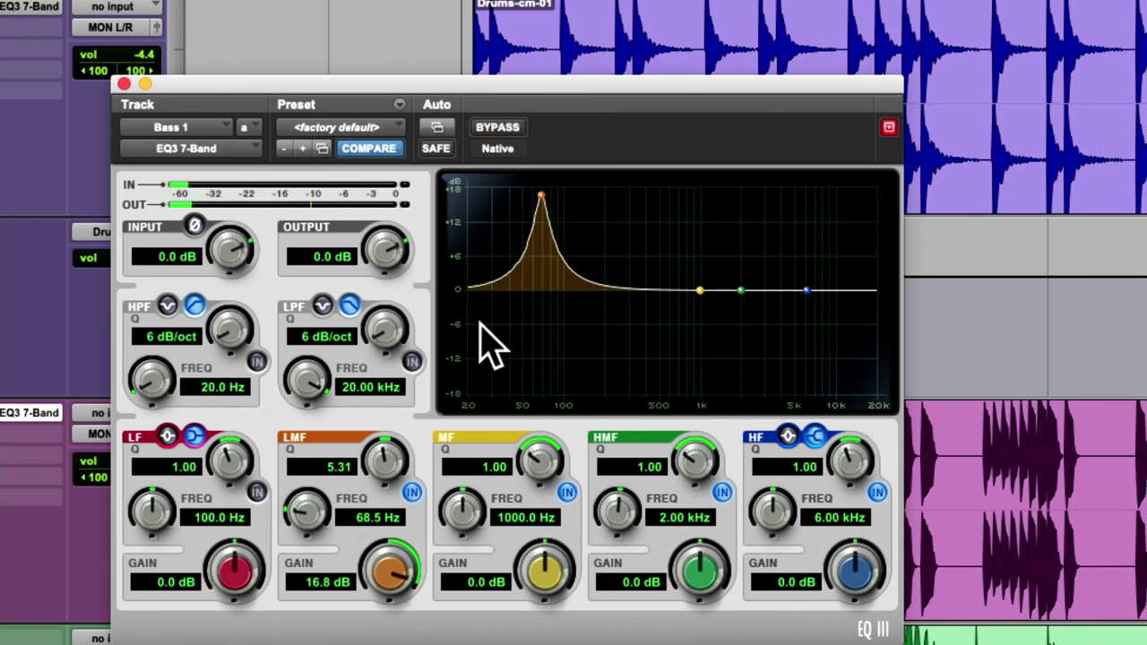
Reduce the LMF boost to 5.9 dB, widen its Q to 1.23, and compare the result with the bypassed bass
{"action": "left_click_drag", "start_coordinate": [541, 196], "coordinate": [540, 247]}
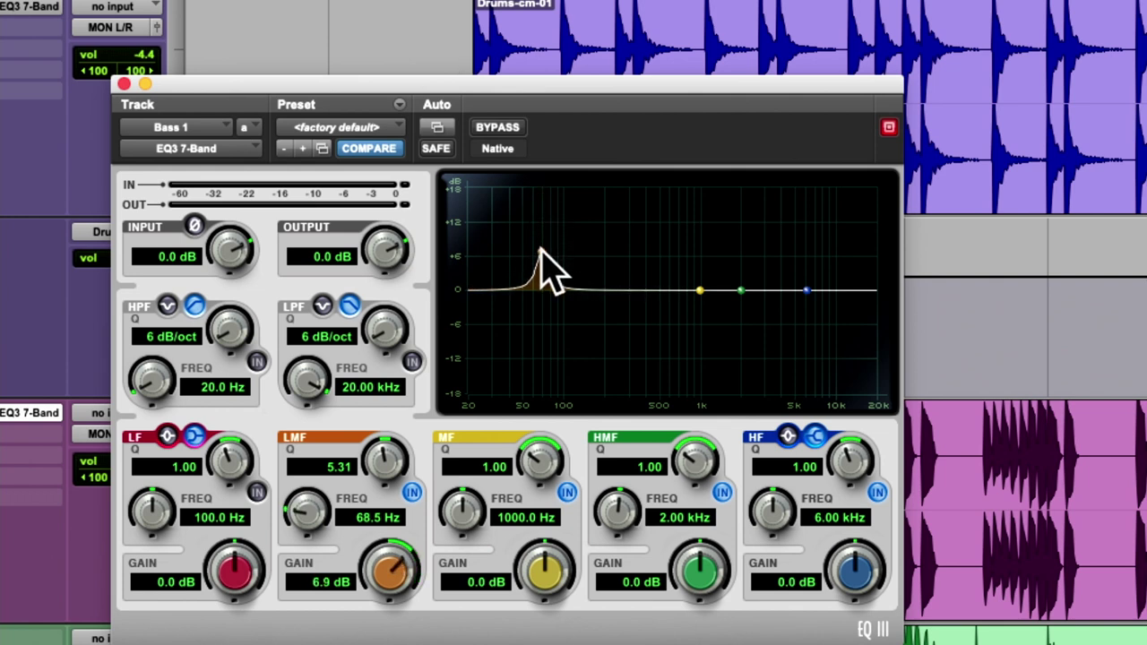
{"action": "left_click_drag", "start_coordinate": [373, 460], "coordinate": [320, 498]}
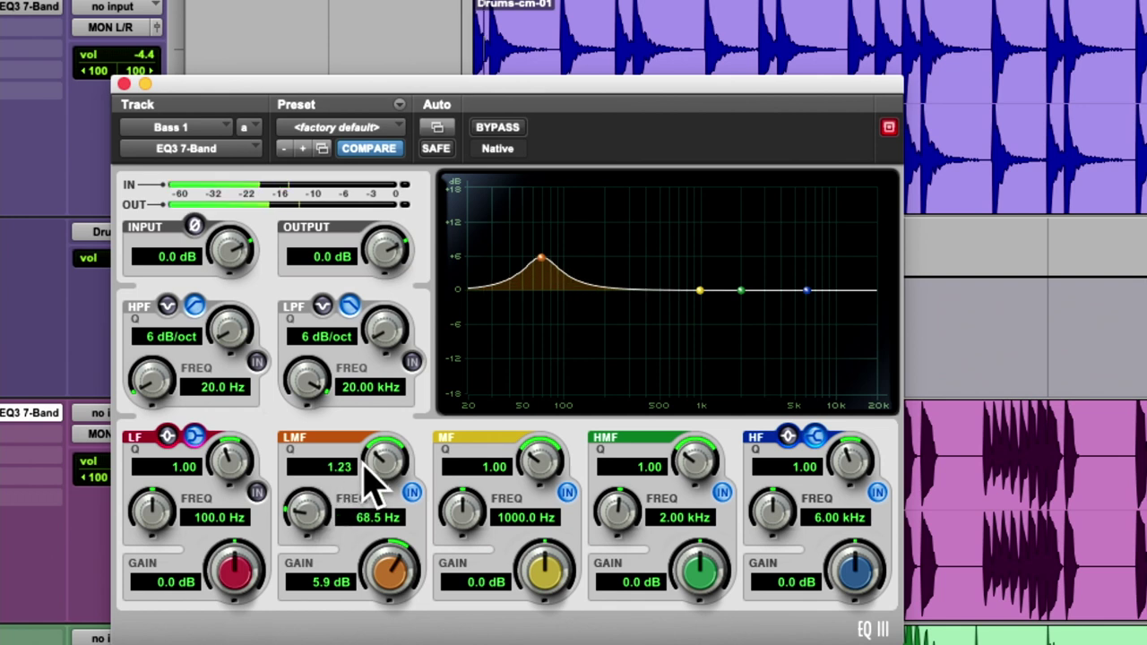
{"action": "left_click", "coordinate": [500, 128]}
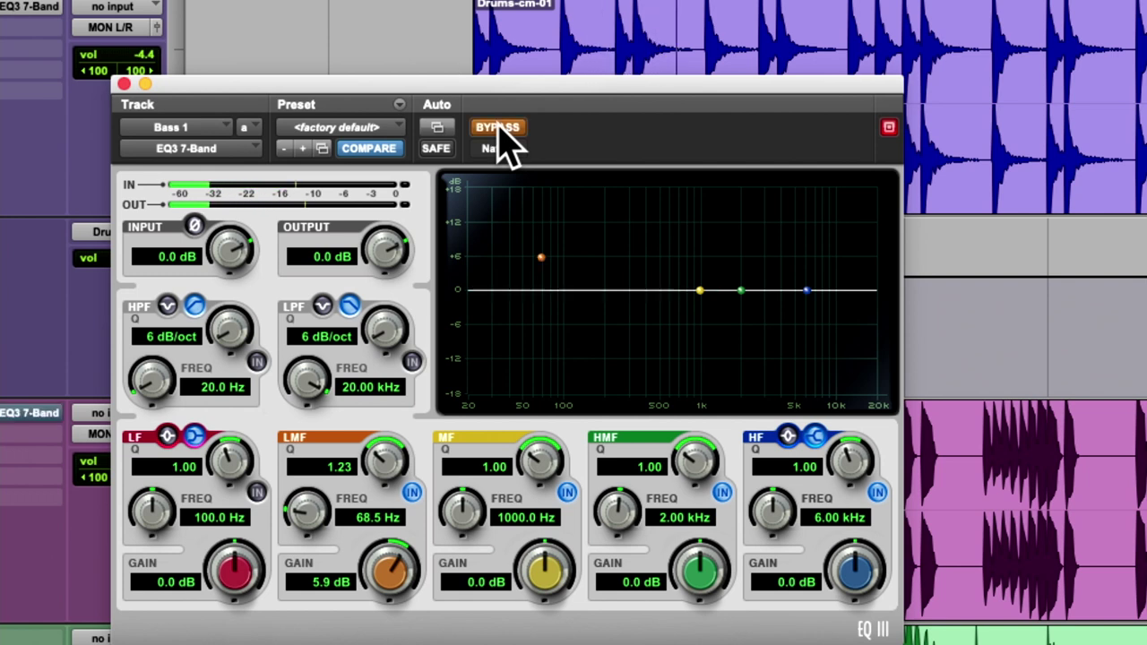
{"action": "left_click", "coordinate": [501, 129]}
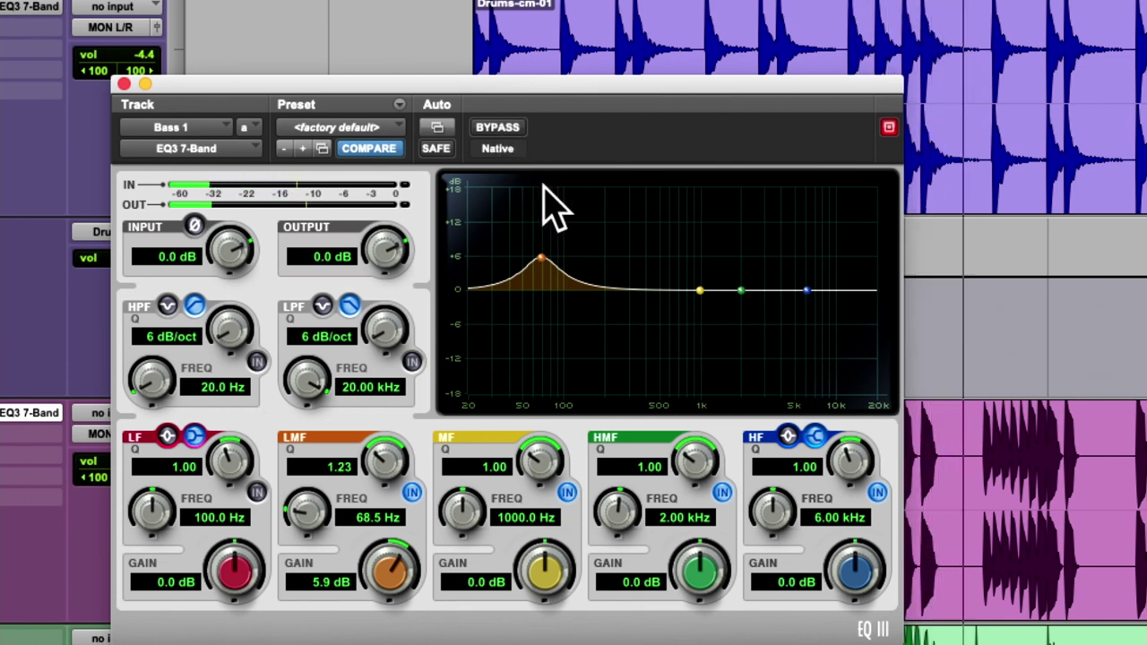
Move the LMF band to 60.8 Hz with a 6.7 dB boost and compare it with the bypassed bass
{"action": "left_click_drag", "start_coordinate": [536, 262], "coordinate": [535, 188]}
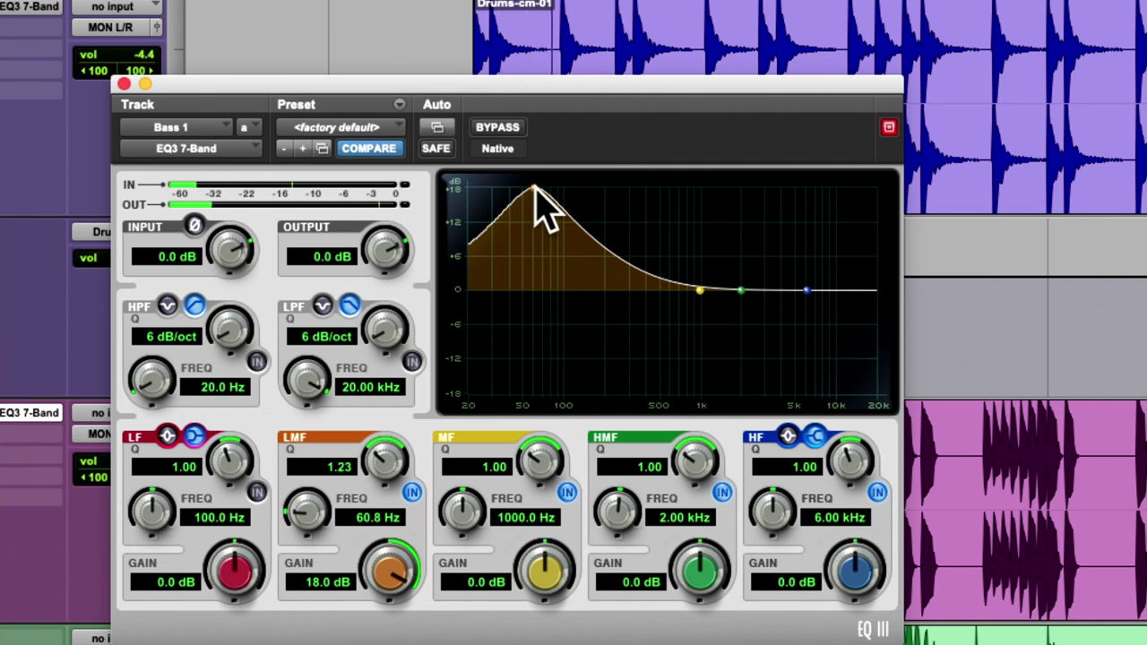
{"action": "left_click_drag", "start_coordinate": [535, 188], "coordinate": [535, 253]}
{"action": "left_click", "coordinate": [505, 131]}
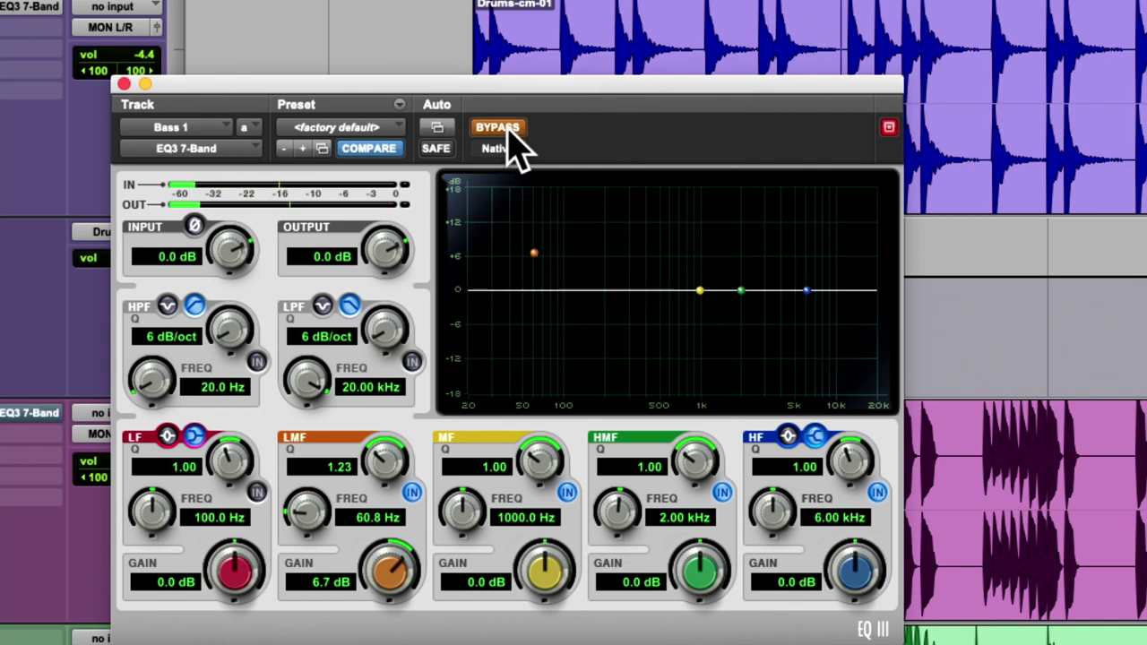
{"action": "left_click", "coordinate": [507, 129]}
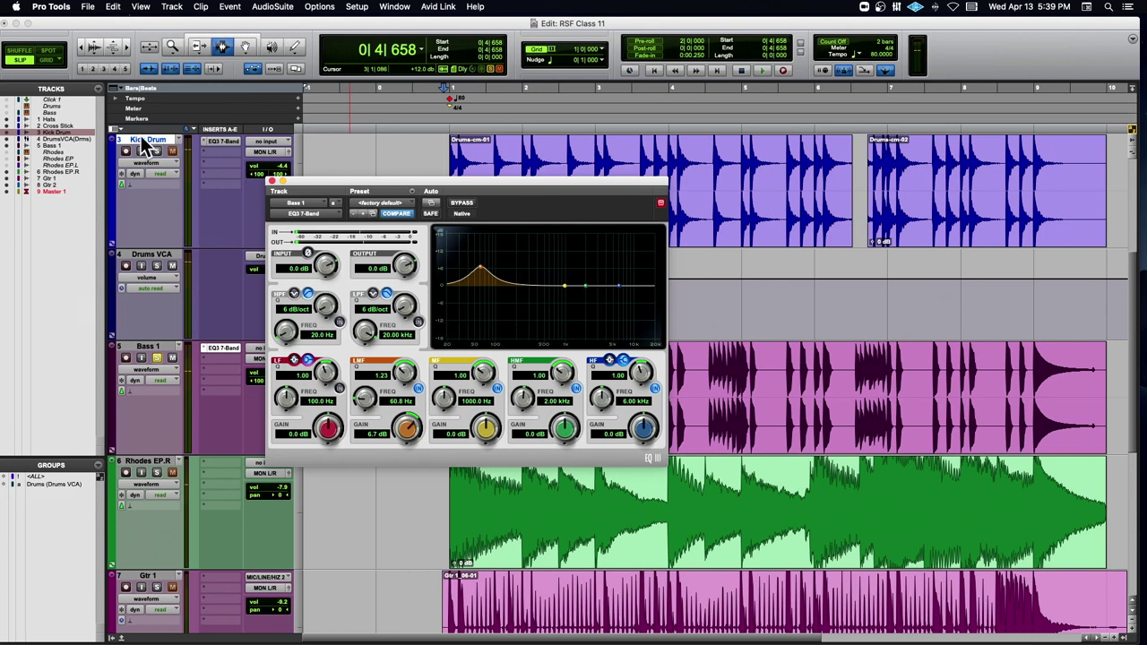
Audition the bass with the Kick Drum, lower the Bass 1 EQ output to -1.9 dB, and close the EQ window
{"action": "left_click", "coordinate": [157, 150]}
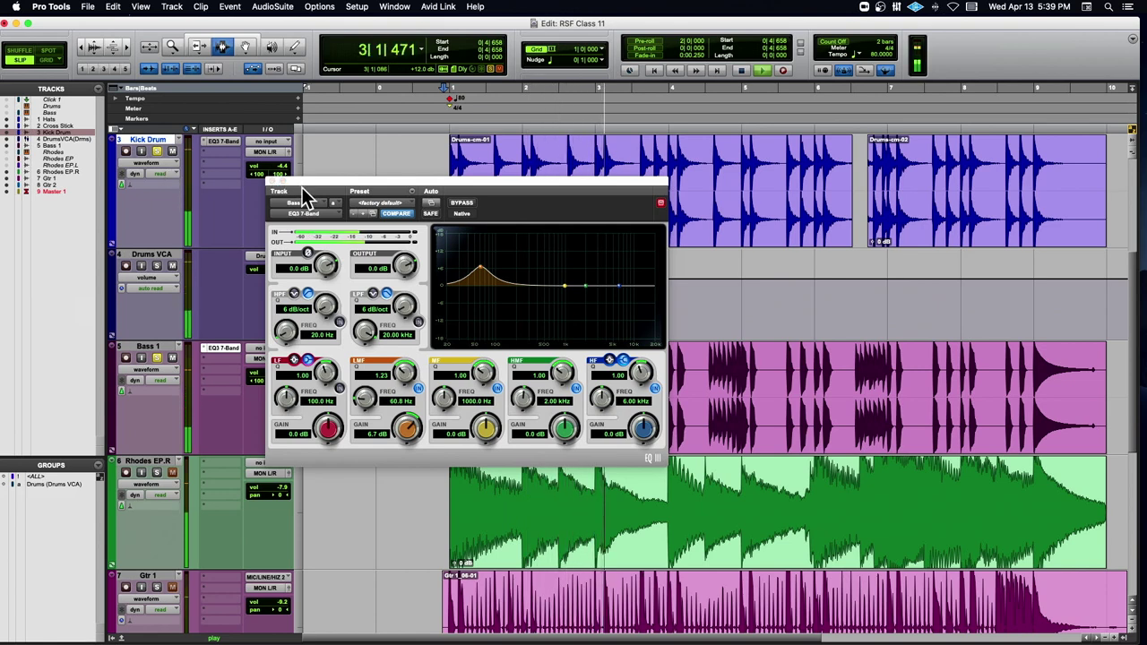
{"action": "key", "text": "space"}
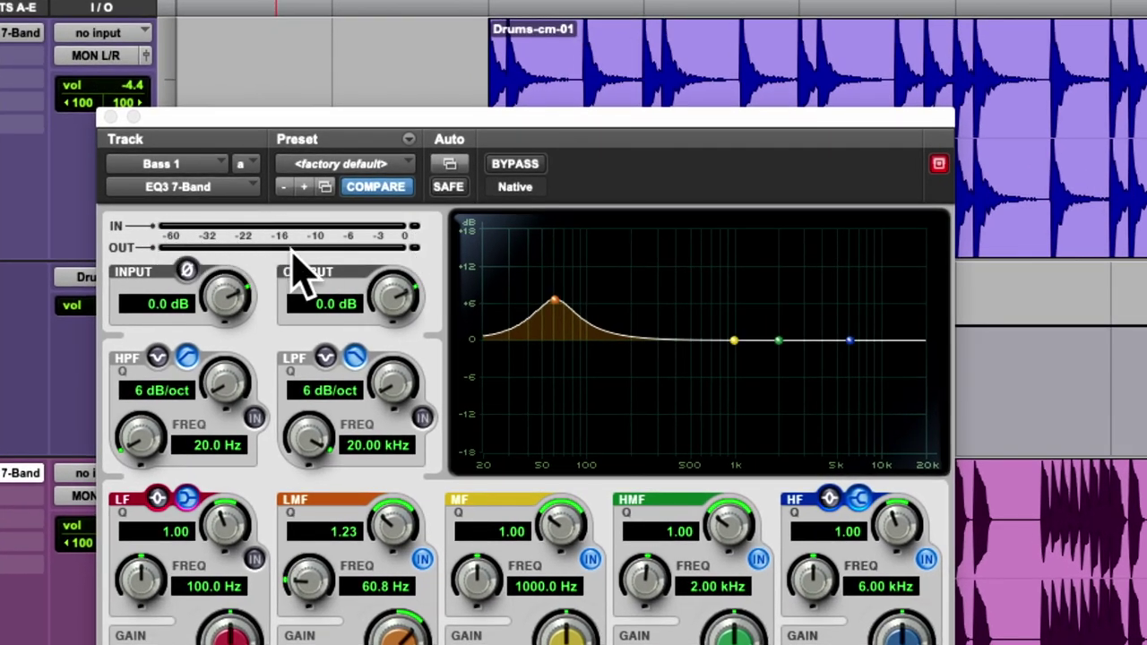
{"action": "key", "text": "space"}
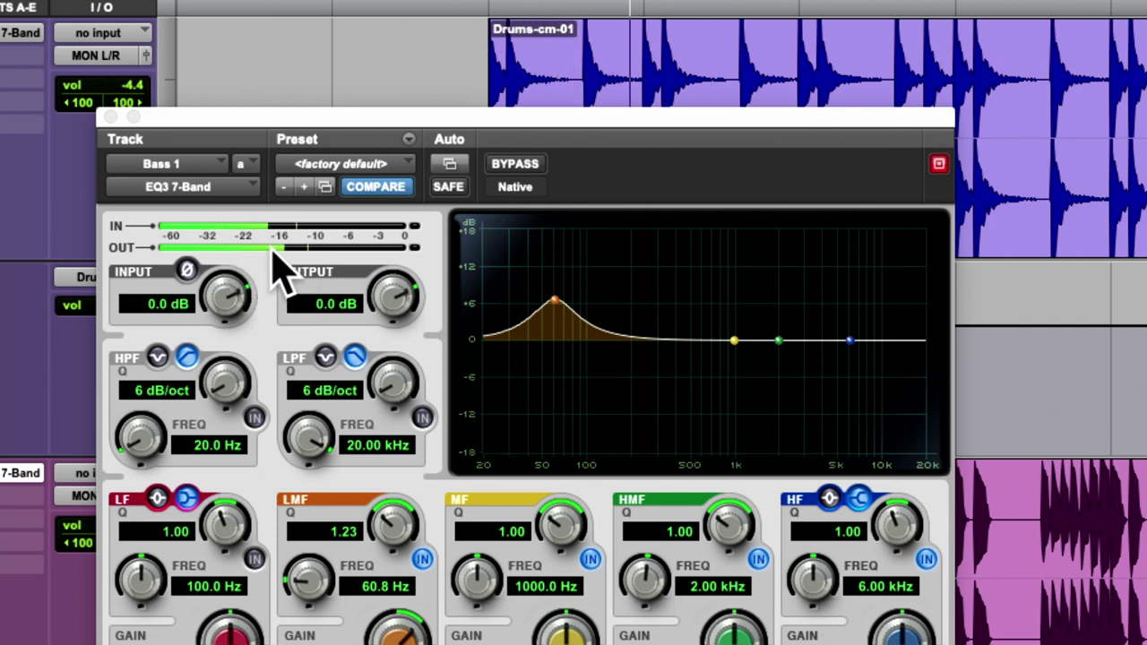
{"action": "mouse_move", "coordinate": [379, 279]}
{"action": "left_mouse_down"}
{"action": "mouse_move", "coordinate": [363, 315]}
{"action": "mouse_move", "coordinate": [383, 287]}
{"action": "left_mouse_up"}
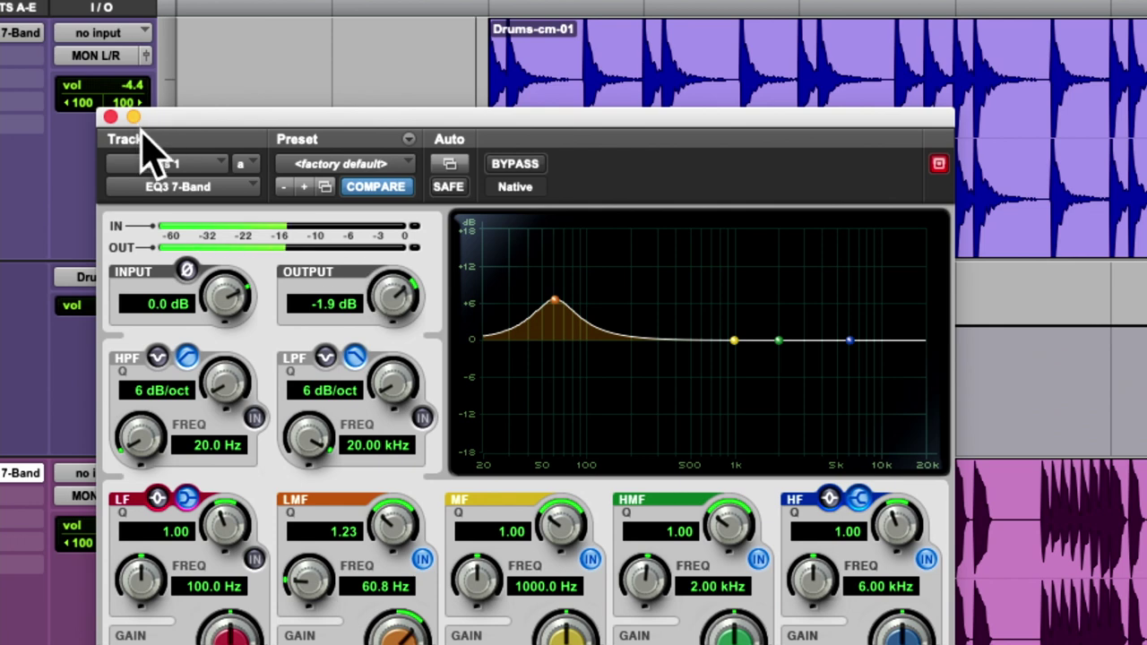
{"action": "left_click", "coordinate": [110, 117]}
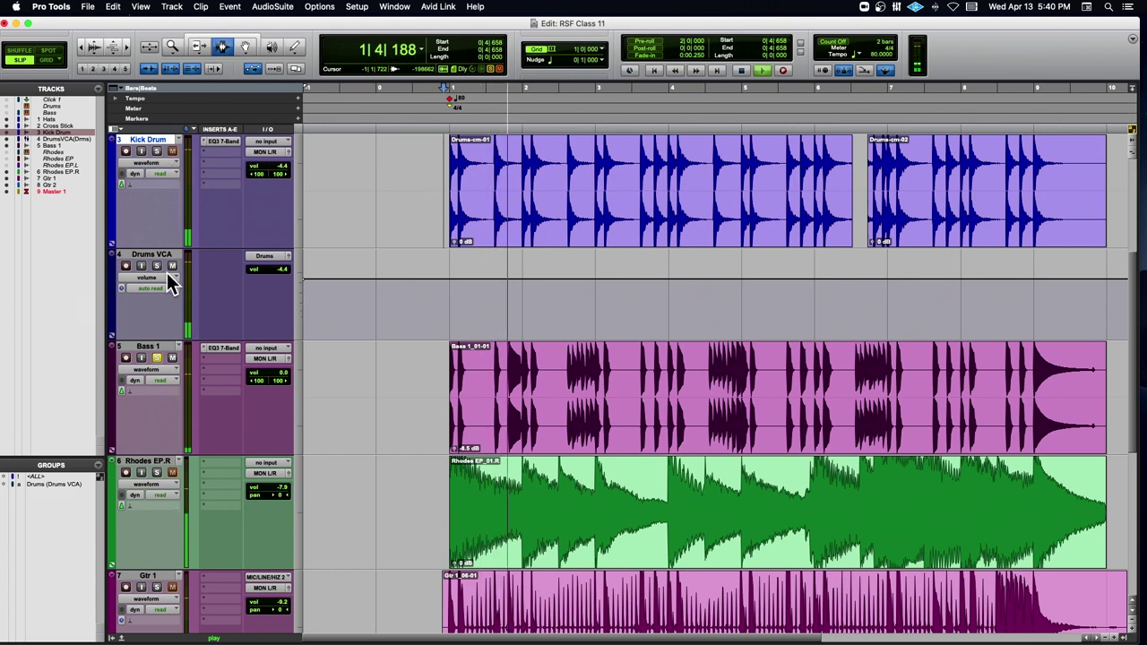
Solo the Drums VCA alongside Bass 1, restart playback, and lower the Bass 1 clip gain to sit under the drums
{"action": "key", "text": "space"}
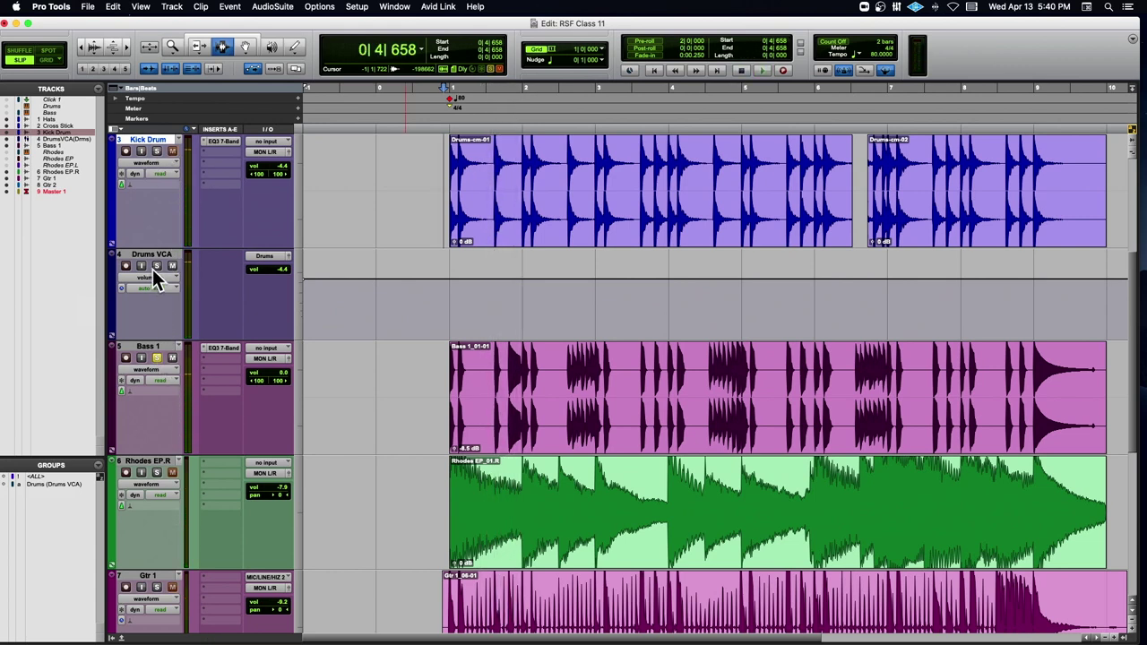
{"action": "left_click", "coordinate": [157, 267]}
{"action": "key", "text": "space"}
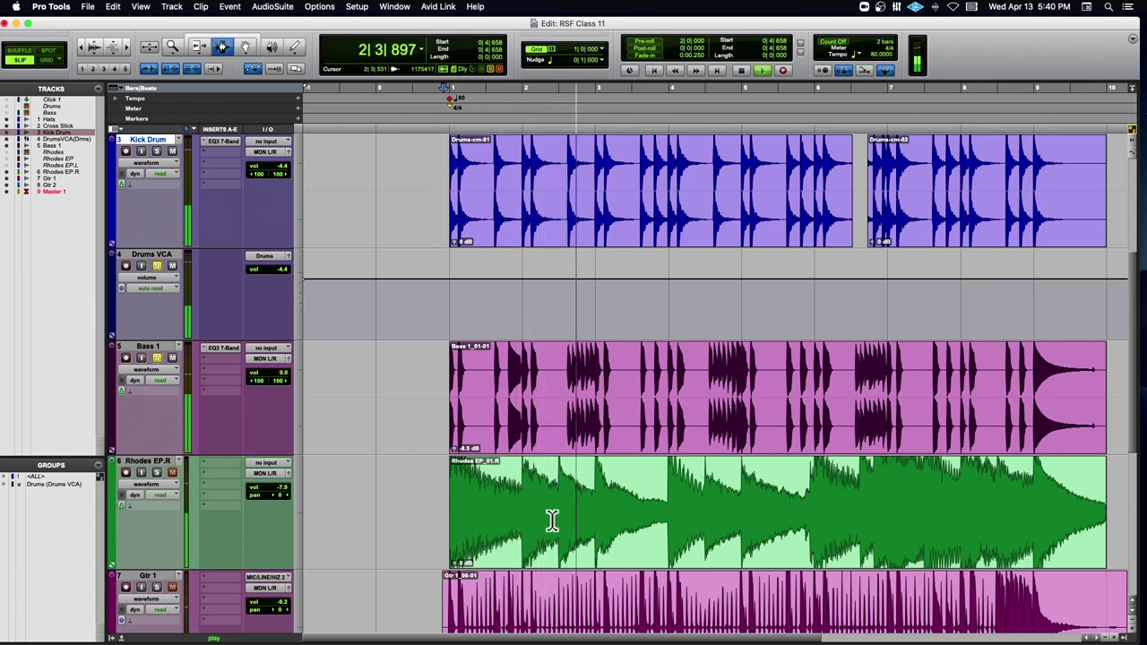
{"action": "mouse_move", "coordinate": [455, 449]}
{"action": "left_mouse_down"}
{"action": "mouse_move", "coordinate": [458, 461]}
{"action": "mouse_move", "coordinate": [455, 450]}
{"action": "left_mouse_up"}
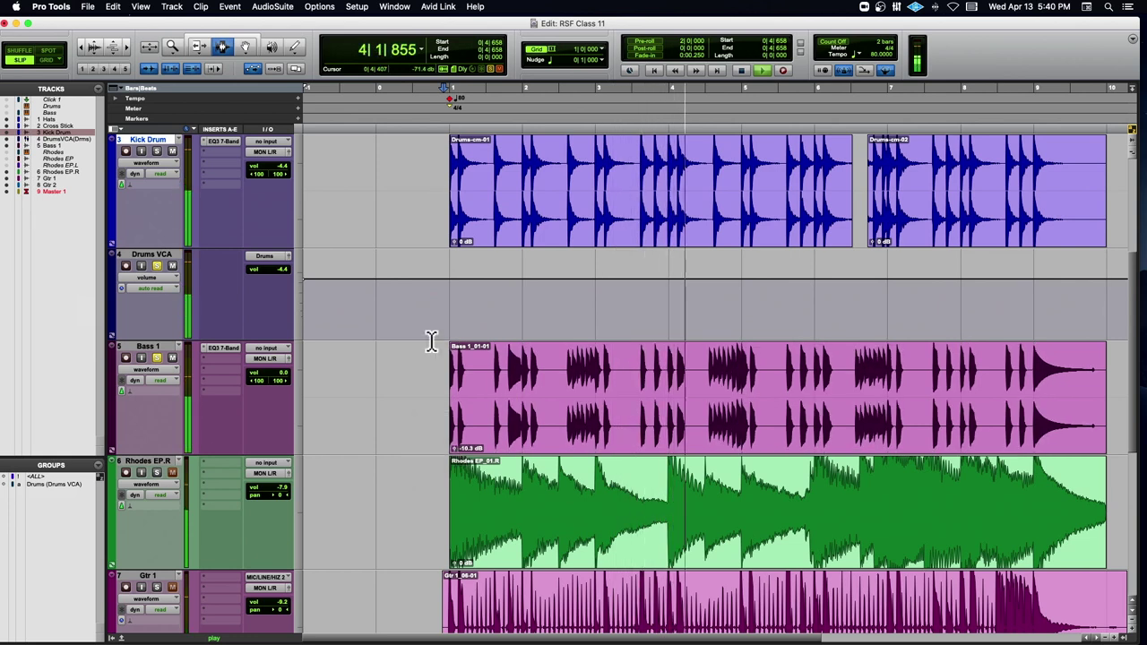
Solo the Kick Drum with Bass 1, open the kick's EQ, and boost its LF band 4.8 dB at 106.0 Hz
{"action": "left_click", "coordinate": [222, 142]}
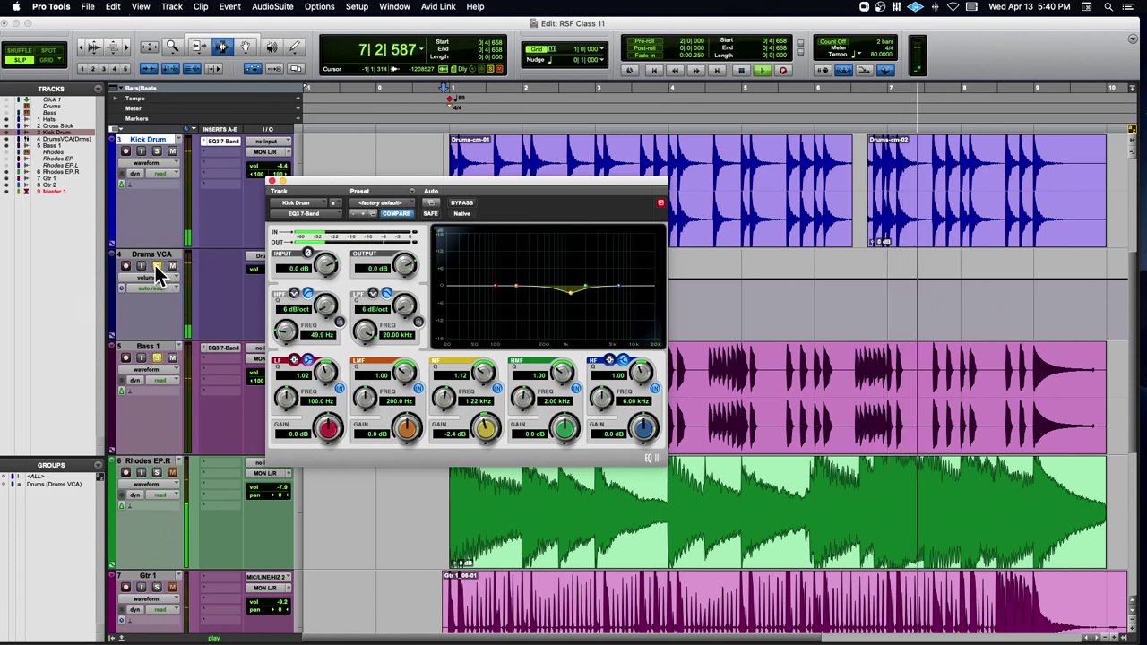
{"action": "left_click", "coordinate": [158, 151]}
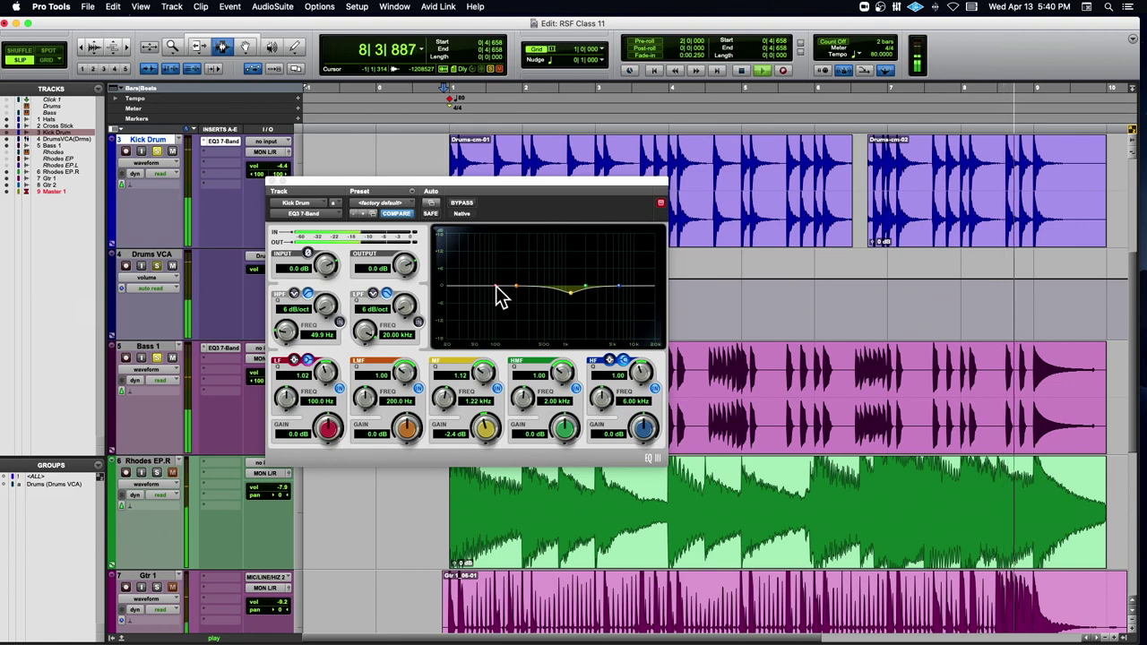
{"action": "key", "text": "space"}
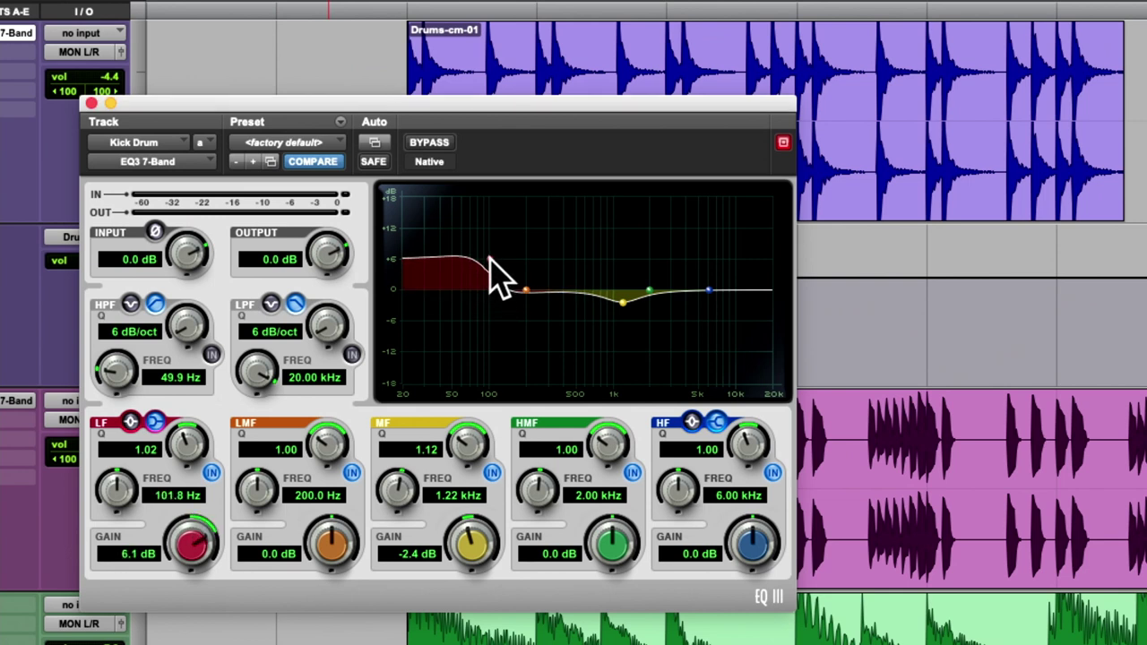
{"action": "key", "text": "space"}
{"action": "left_click_drag", "start_coordinate": [491, 261], "coordinate": [492, 265]}
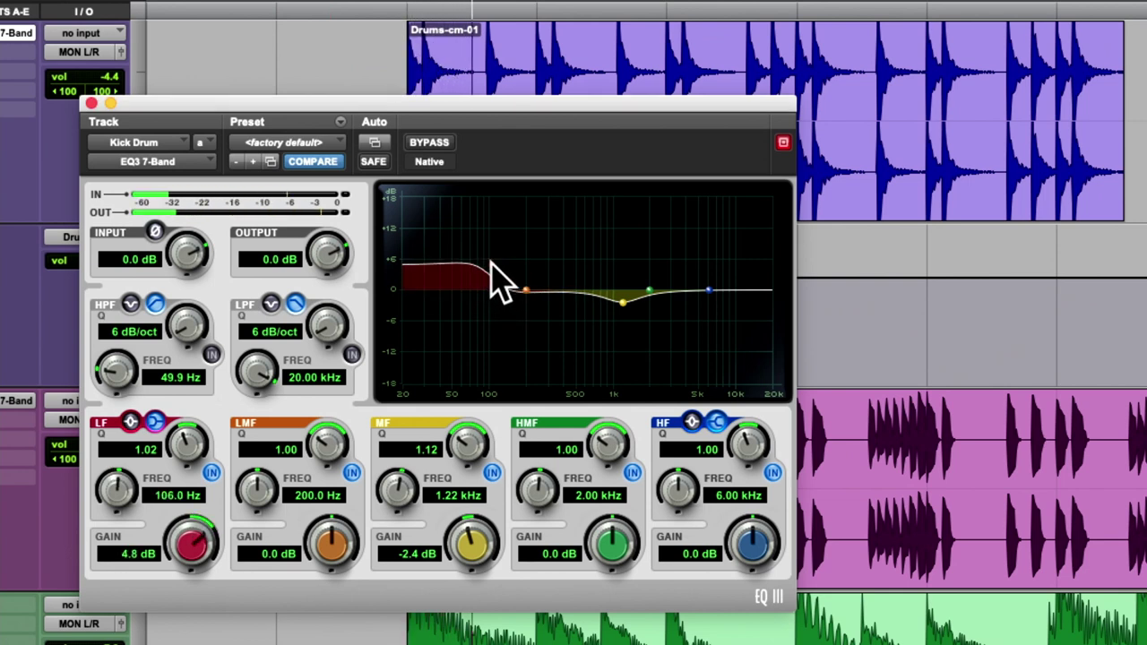
Fine-tune the kick's LF boost to 4.6 dB at 110.3 Hz, comparing it with the bypassed EQ
{"action": "left_click", "coordinate": [441, 145]}
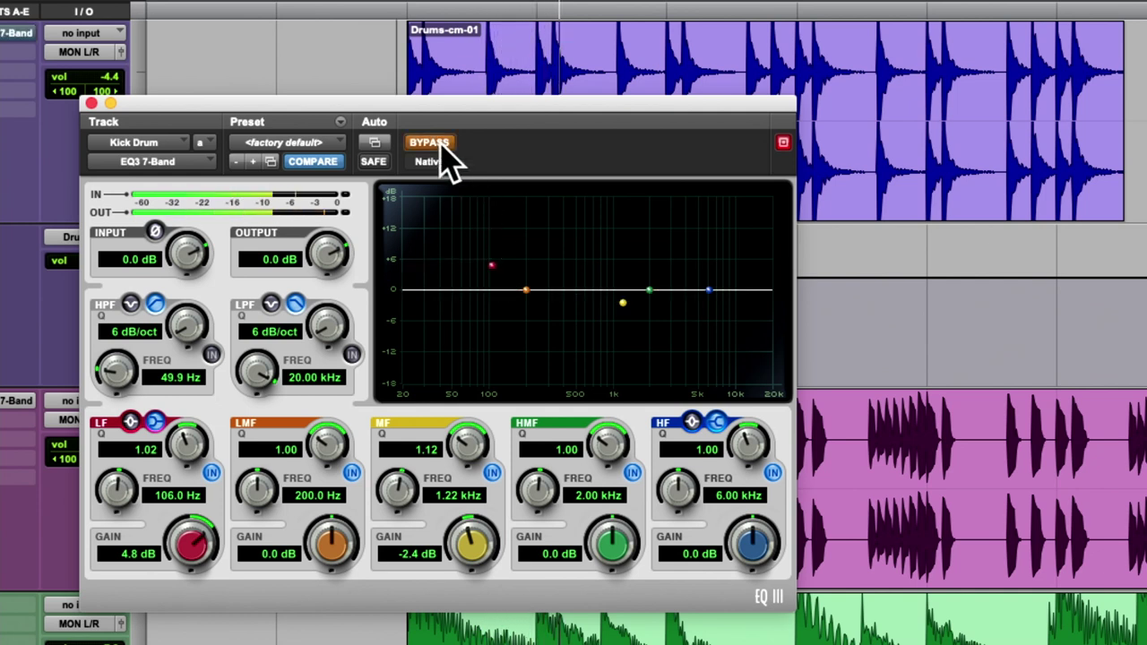
{"action": "left_click", "coordinate": [441, 146]}
{"action": "left_click_drag", "start_coordinate": [494, 265], "coordinate": [494, 266]}
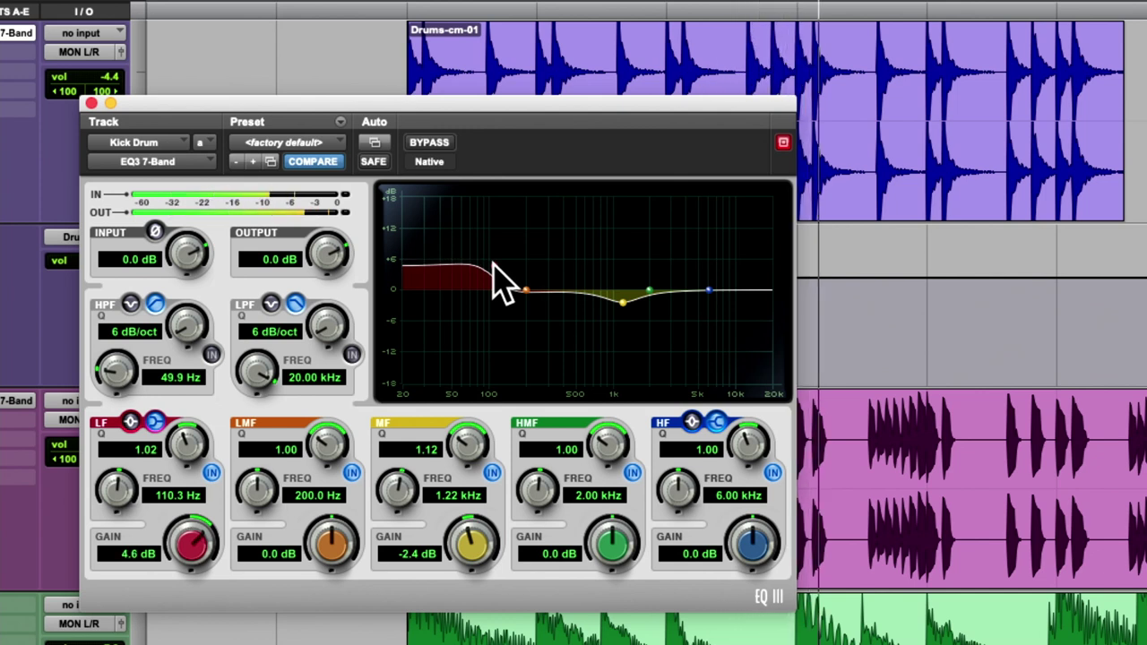
{"action": "left_click", "coordinate": [424, 142]}
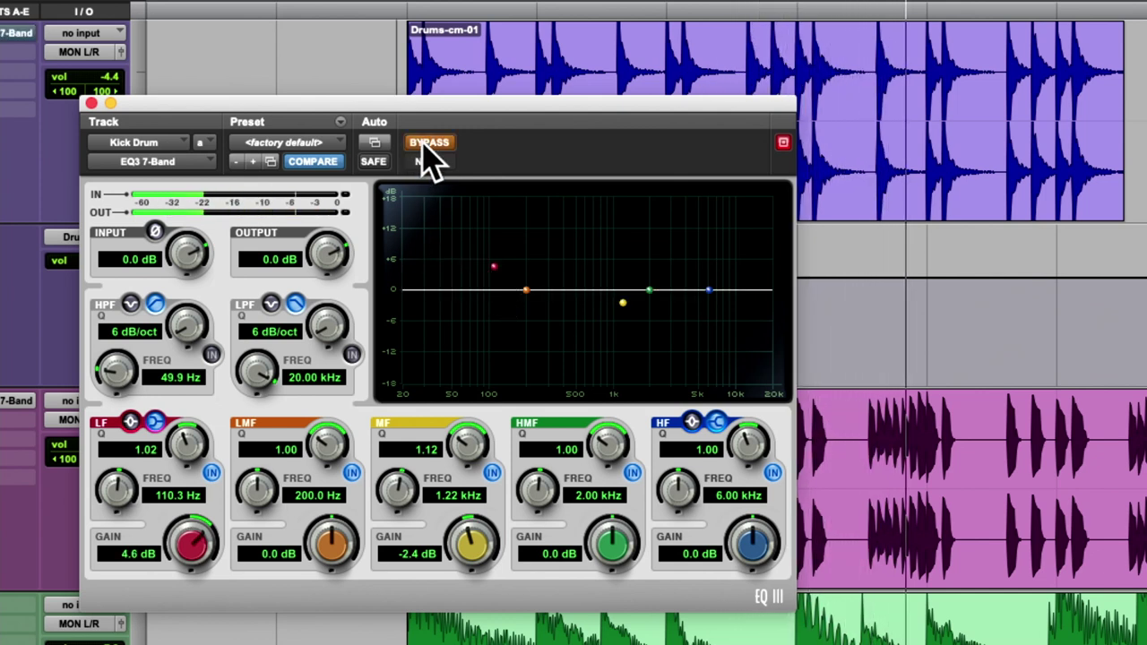
{"action": "left_click", "coordinate": [425, 144]}
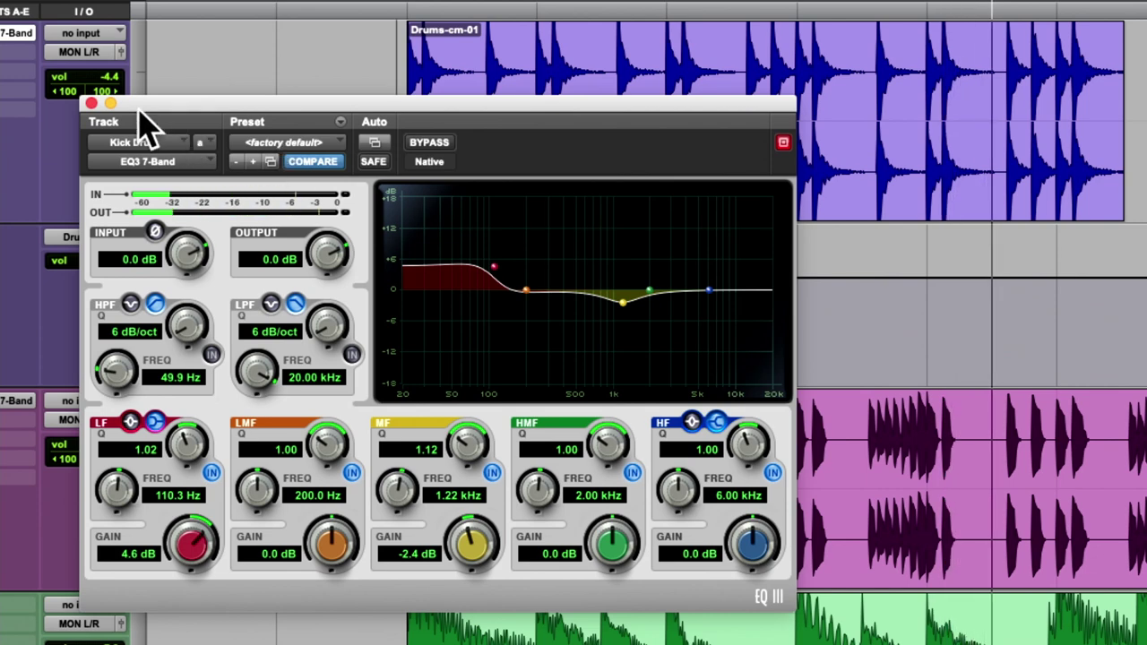
Remove the Kick Drum solo, check the kick within the Drums VCA and bass, close the EQ window, and stop playback
{"action": "left_click_drag", "start_coordinate": [187, 102], "coordinate": [287, 94]}
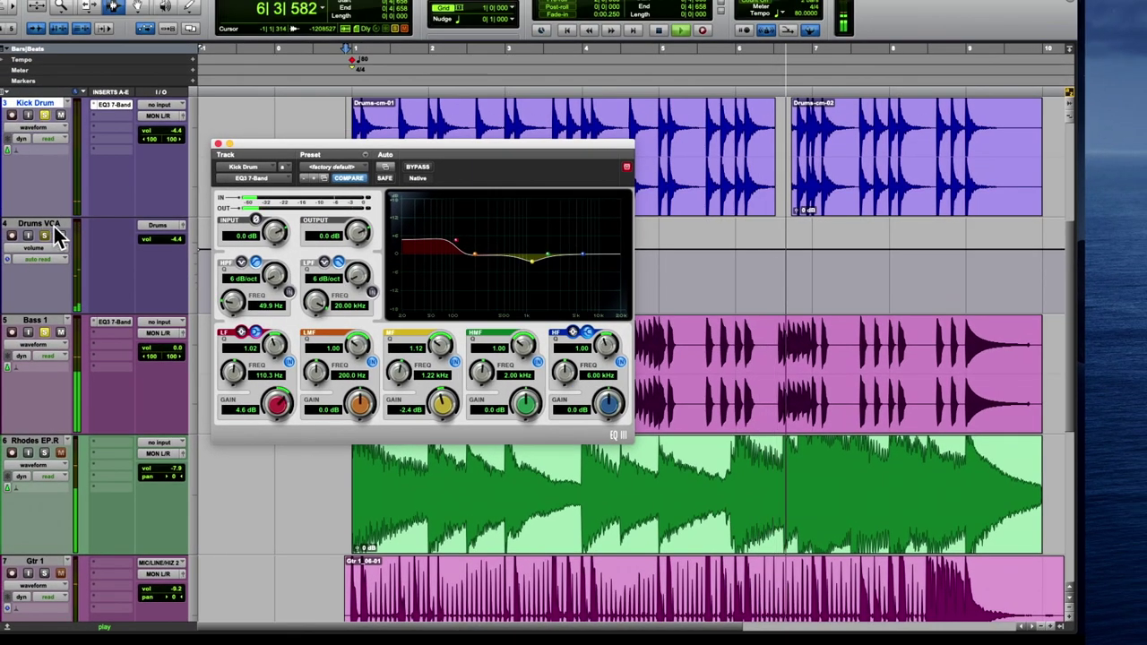
{"action": "left_click", "coordinate": [44, 235]}
{"action": "left_click", "coordinate": [44, 116]}
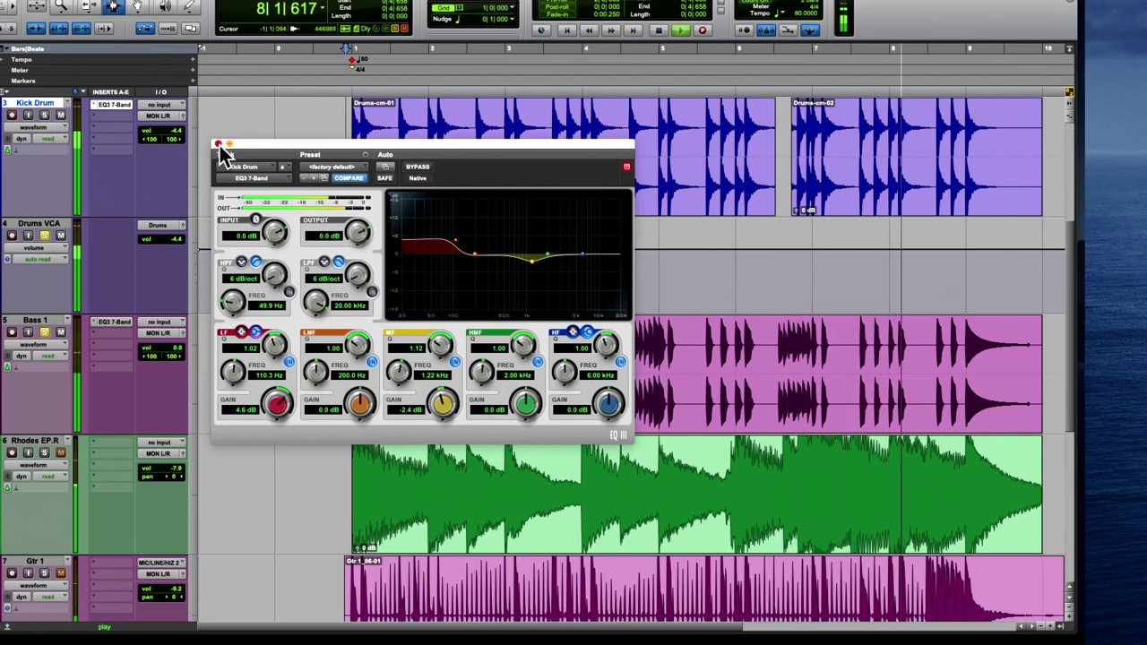
{"action": "left_click", "coordinate": [217, 144]}
{"action": "key", "text": "space"}
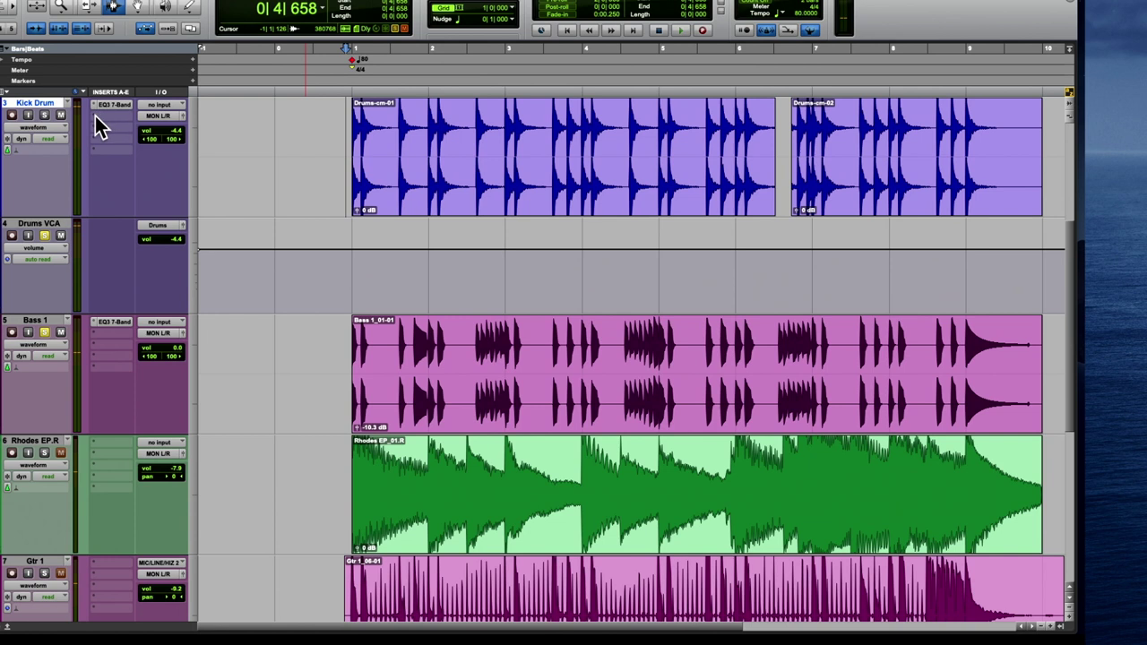
{"action": "left_click", "coordinate": [95, 118]}
{"action": "mouse_move", "coordinate": [157, 116]}
{"action": "mouse_move", "coordinate": [231, 11]}
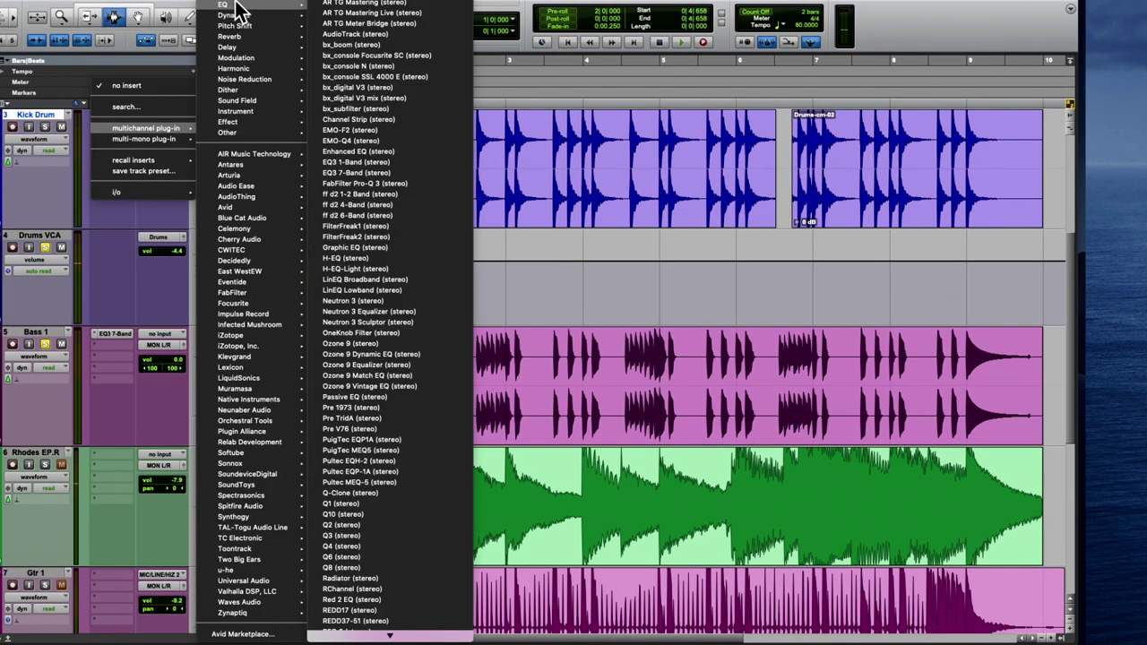
{"action": "left_click", "coordinate": [99, 117]}
Switch off the high-pass filter in the Kick Drum EQ, lower its output to -3.1 dB, and close the EQ window
{"action": "left_click", "coordinate": [108, 117]}
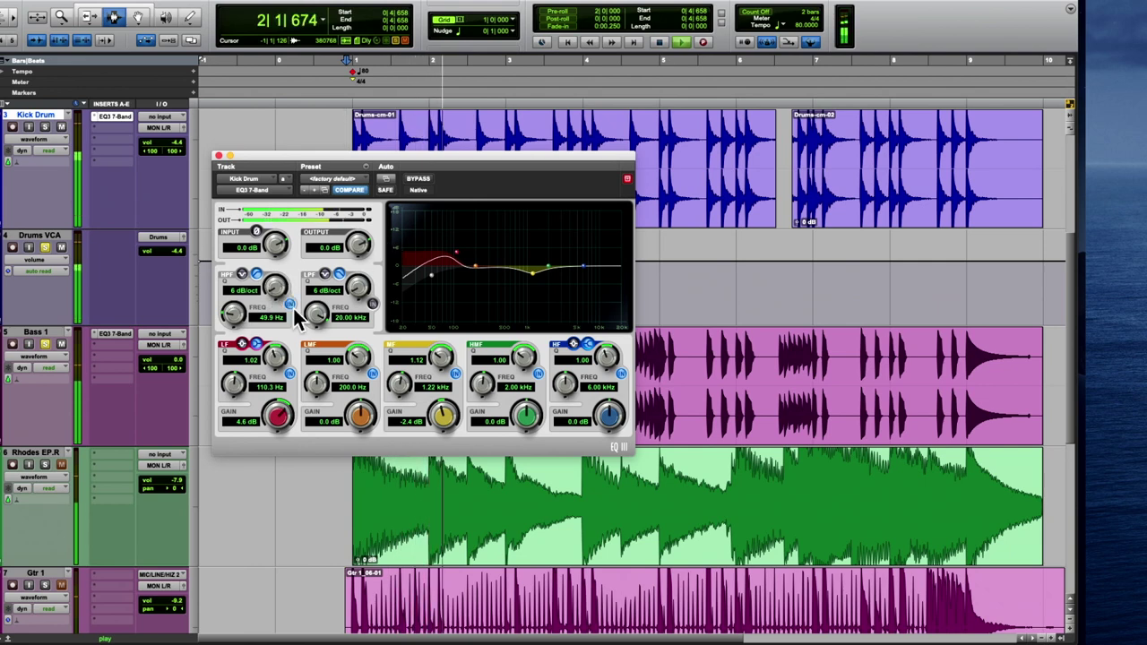
{"action": "left_click", "coordinate": [290, 303]}
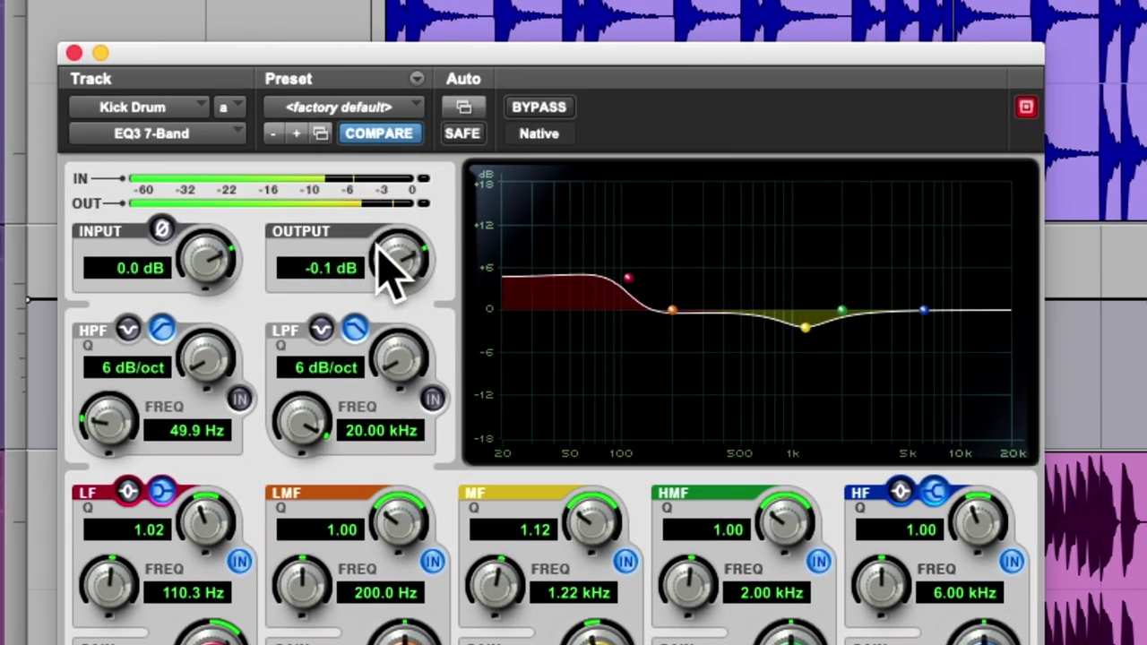
{"action": "left_click_drag", "start_coordinate": [378, 238], "coordinate": [367, 289]}
{"action": "left_click_drag", "start_coordinate": [397, 248], "coordinate": [390, 269]}
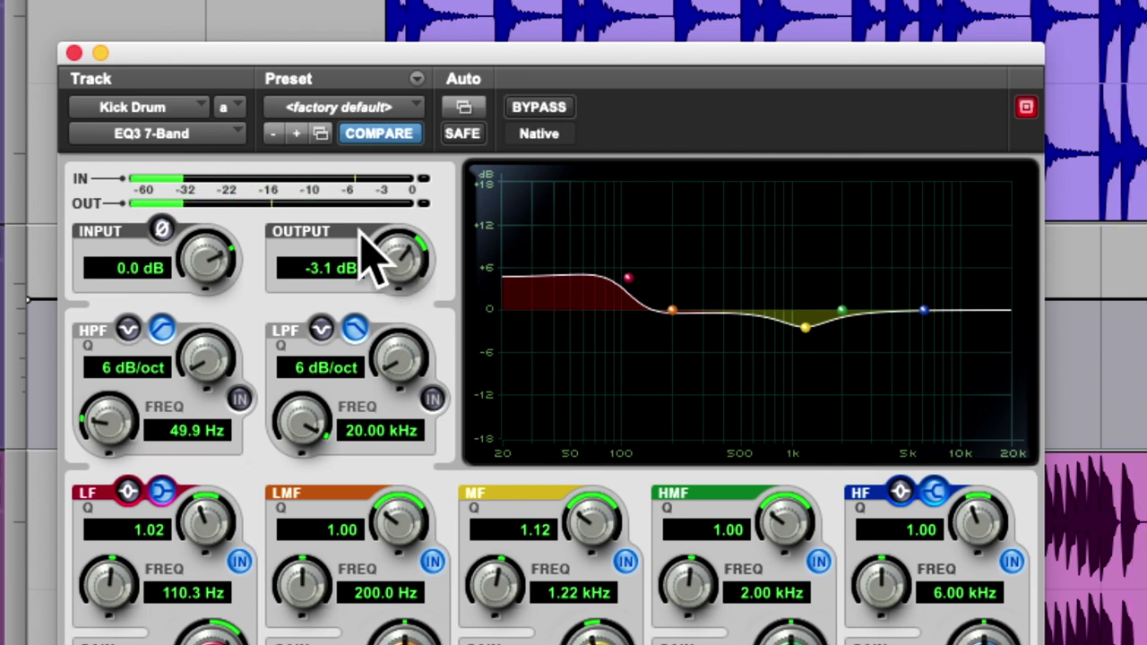
{"action": "left_click", "coordinate": [73, 53]}
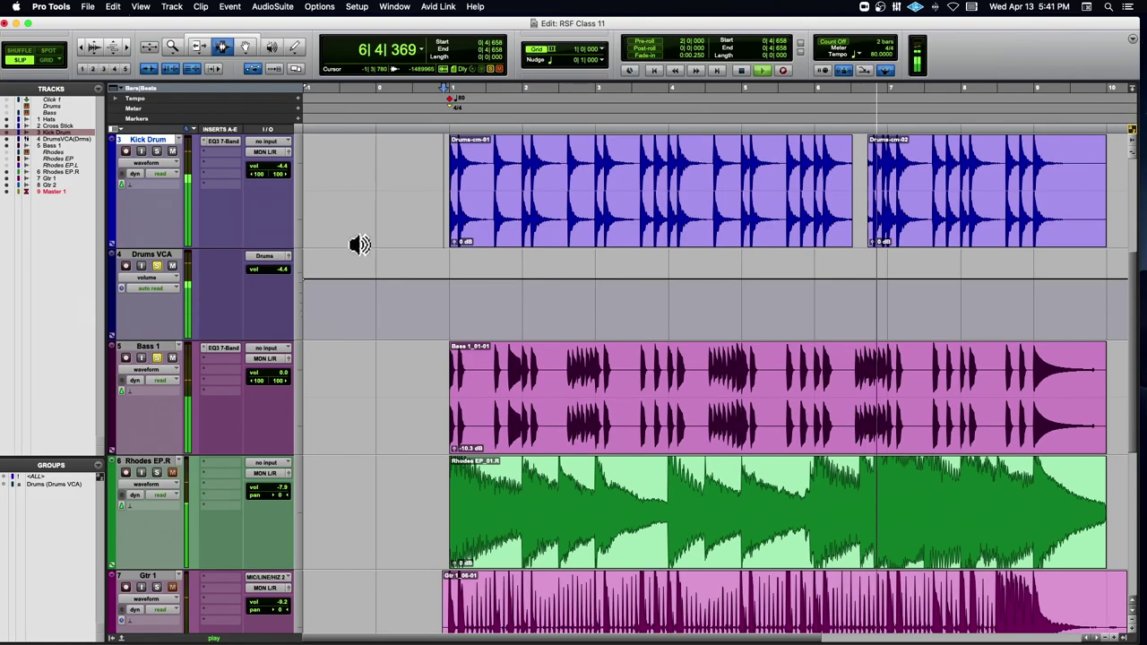
Replay the drums and bass, comparing the mix with the Kick Drum and Bass 1 EQs bypassed and active
{"action": "key", "text": "space"}
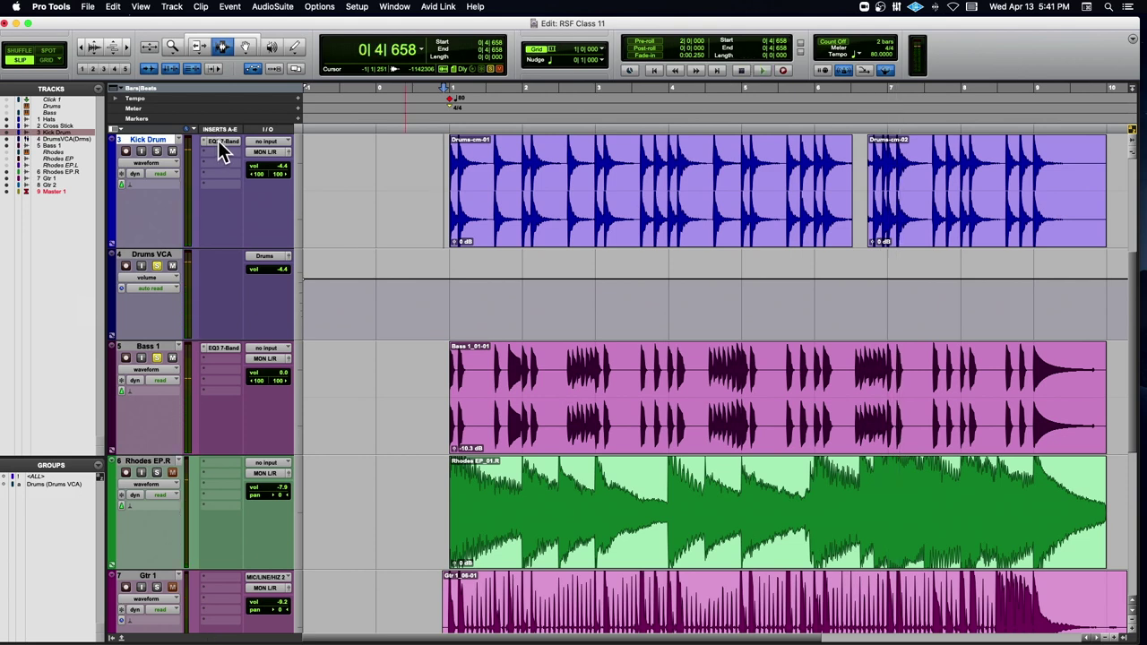
{"action": "key", "text": "space"}
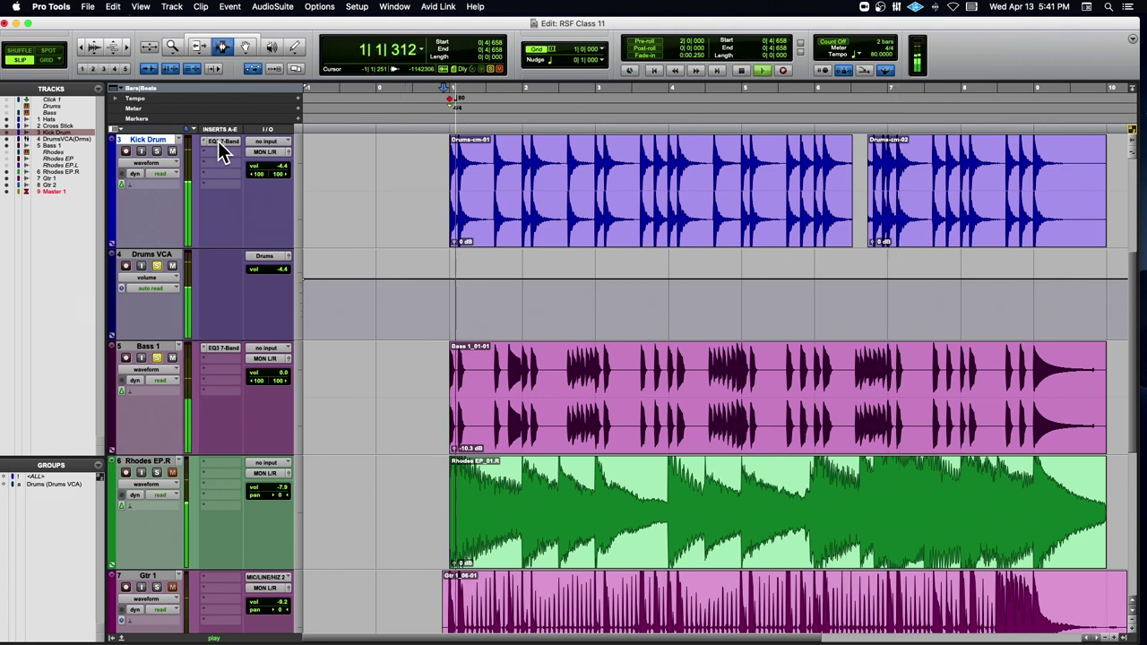
{"action": "left_click", "coordinate": [227, 350], "text": "super"}
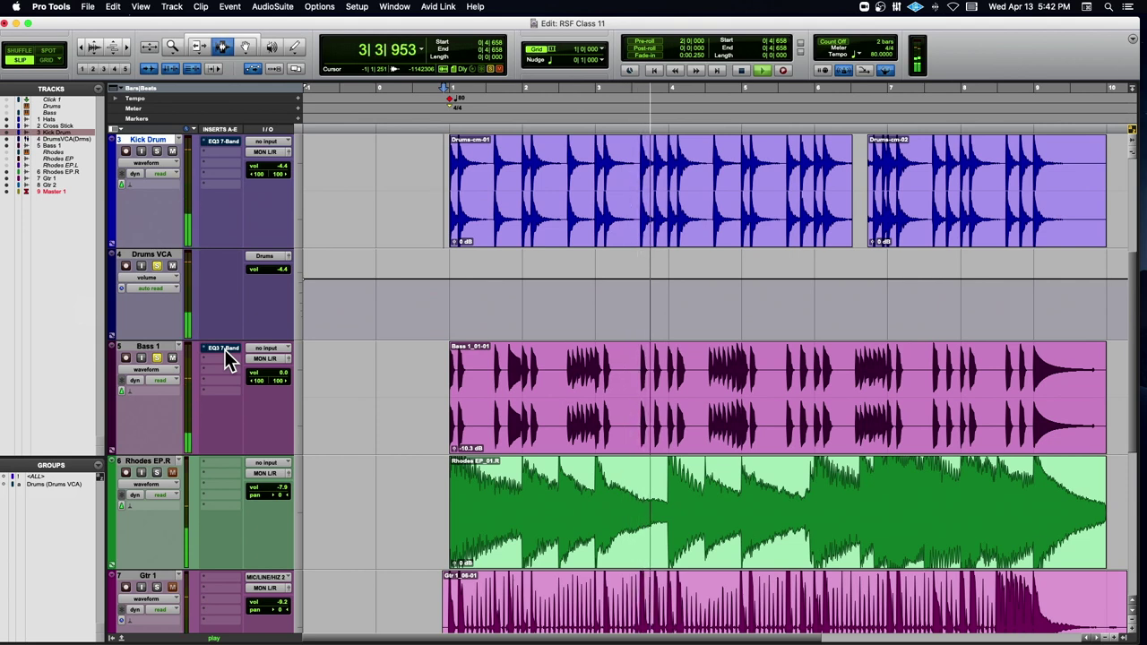
{"action": "left_click", "coordinate": [225, 350], "text": "super"}
{"action": "left_click", "coordinate": [222, 143], "text": "super"}
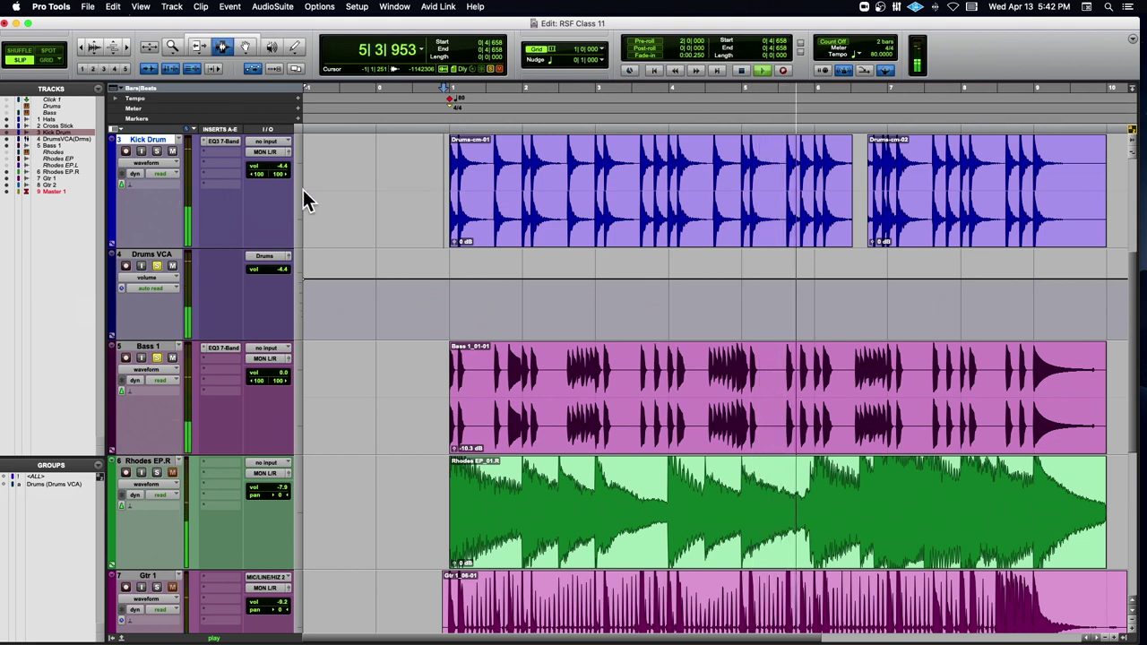
{"action": "key", "text": "space"}
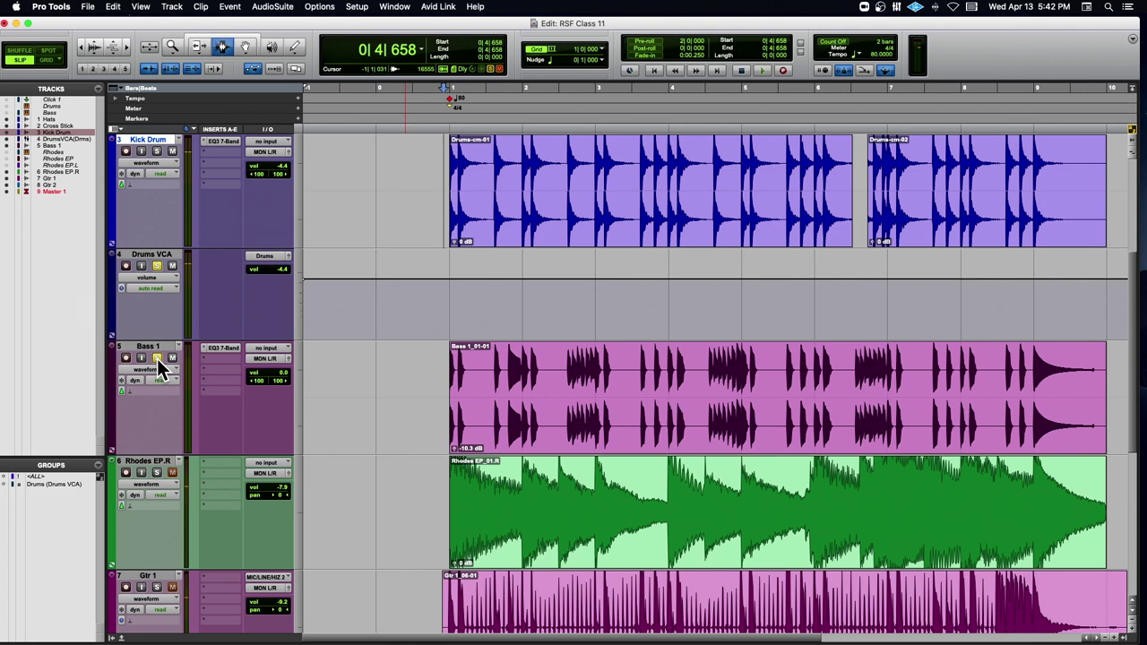
Unmute and solo Rhodes EP.R alongside the drums and bass, pan it 65 to the right, and audition the placement
{"action": "scroll", "coordinate": [188, 559], "scroll_direction": "down", "scroll_amount": 5}
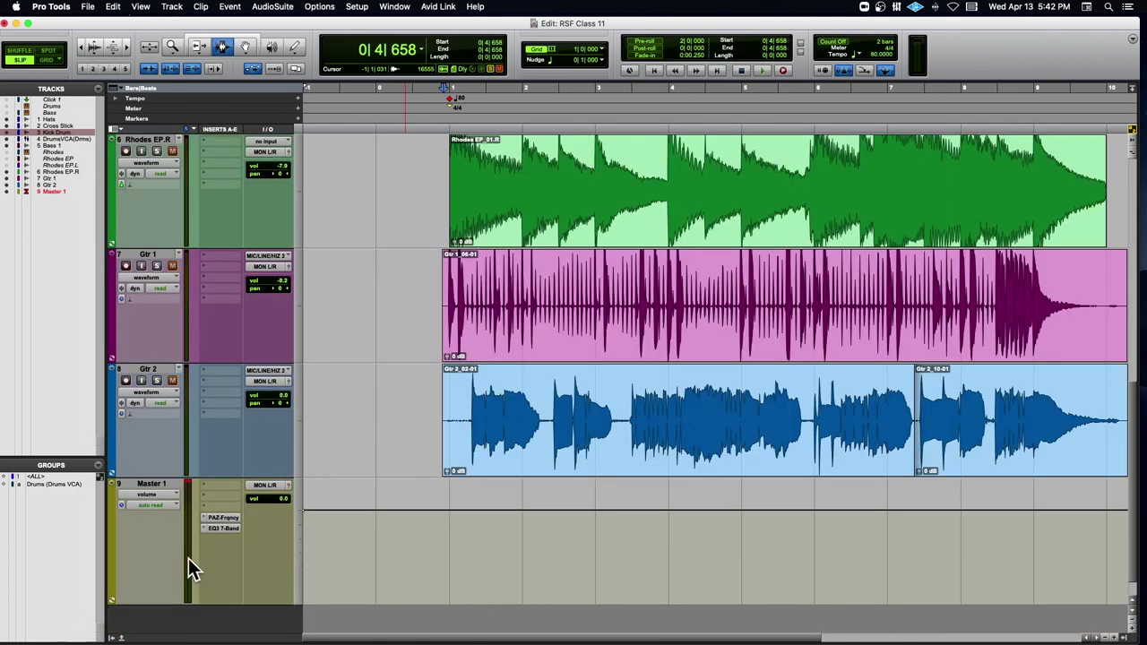
{"action": "scroll", "coordinate": [188, 558], "scroll_direction": "up", "scroll_amount": 3}
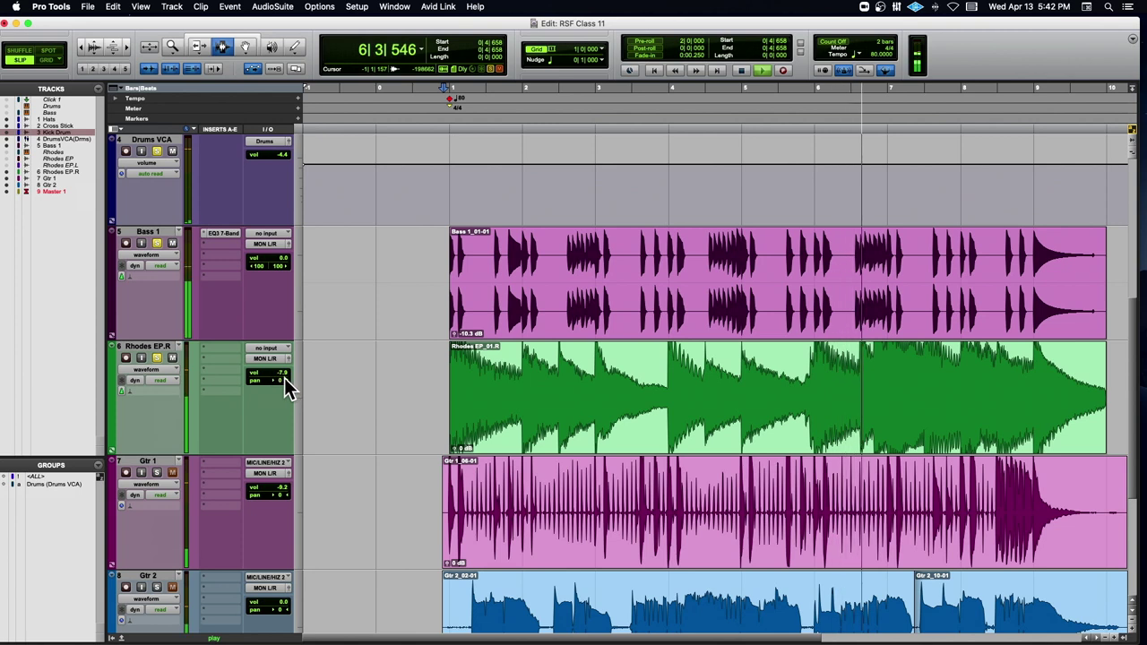
{"action": "key", "text": "space"}
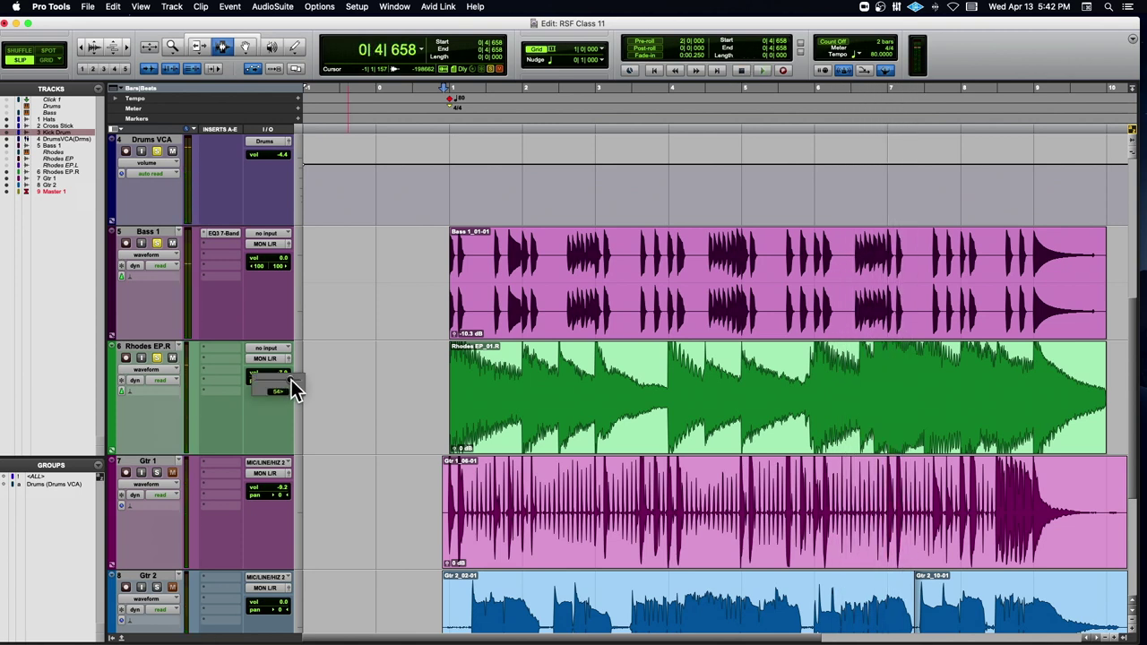
{"action": "key", "text": "space"}
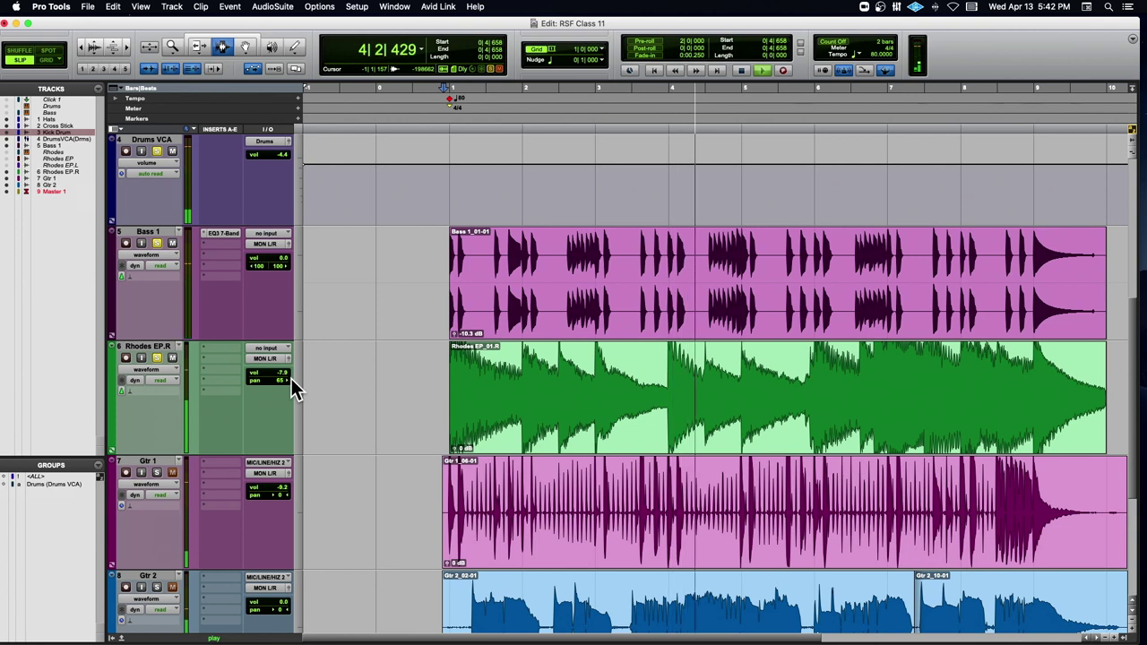
{"action": "scroll", "coordinate": [219, 352], "scroll_direction": "down", "scroll_amount": 5}
{"action": "key", "text": "space"}
Solo Rhodes EP.R, open the PAZ Frequency analyzer on Master 1, and play the part through it
{"action": "scroll", "coordinate": [183, 251], "scroll_direction": "up", "scroll_amount": 1}
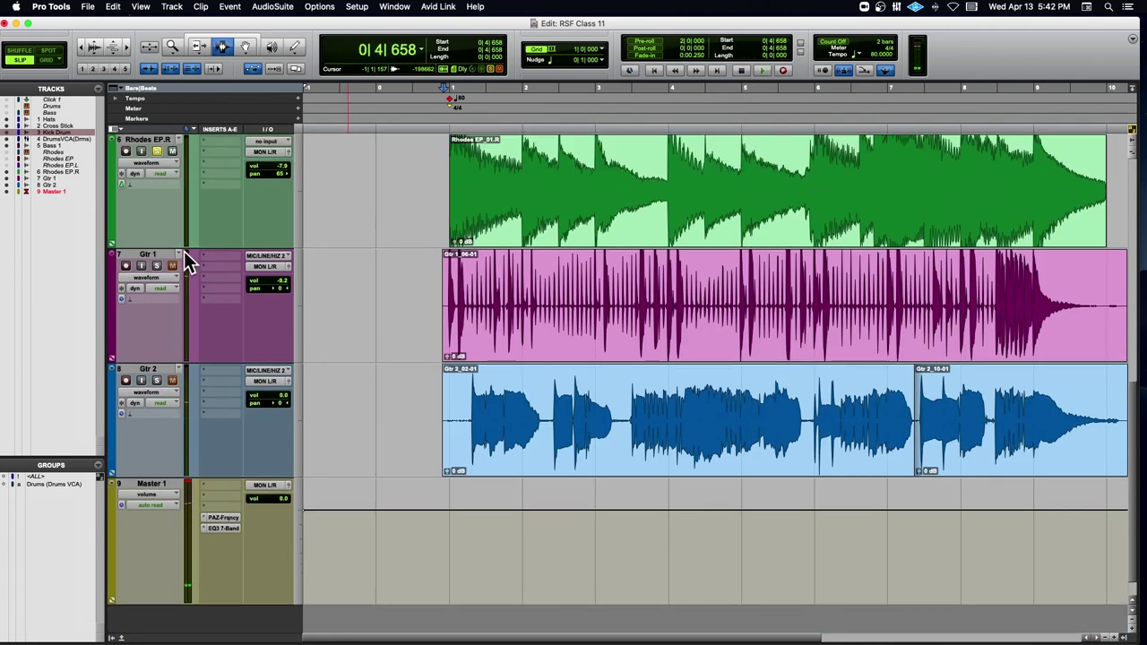
{"action": "left_click", "coordinate": [156, 149]}
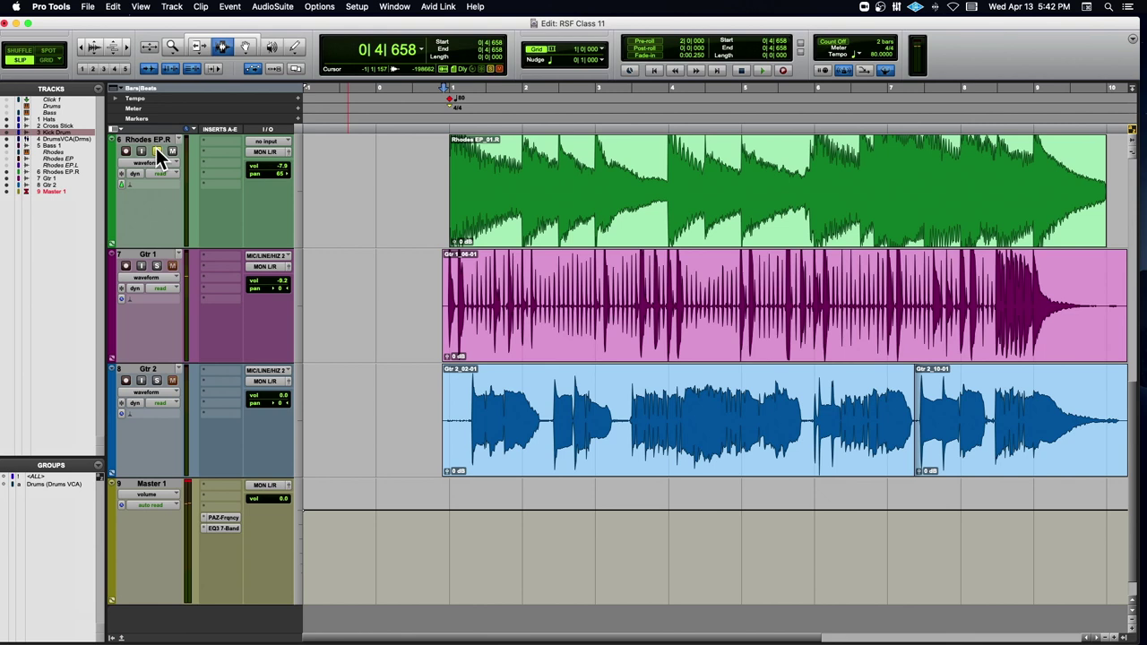
{"action": "left_click", "coordinate": [224, 519]}
{"action": "key", "text": "space"}
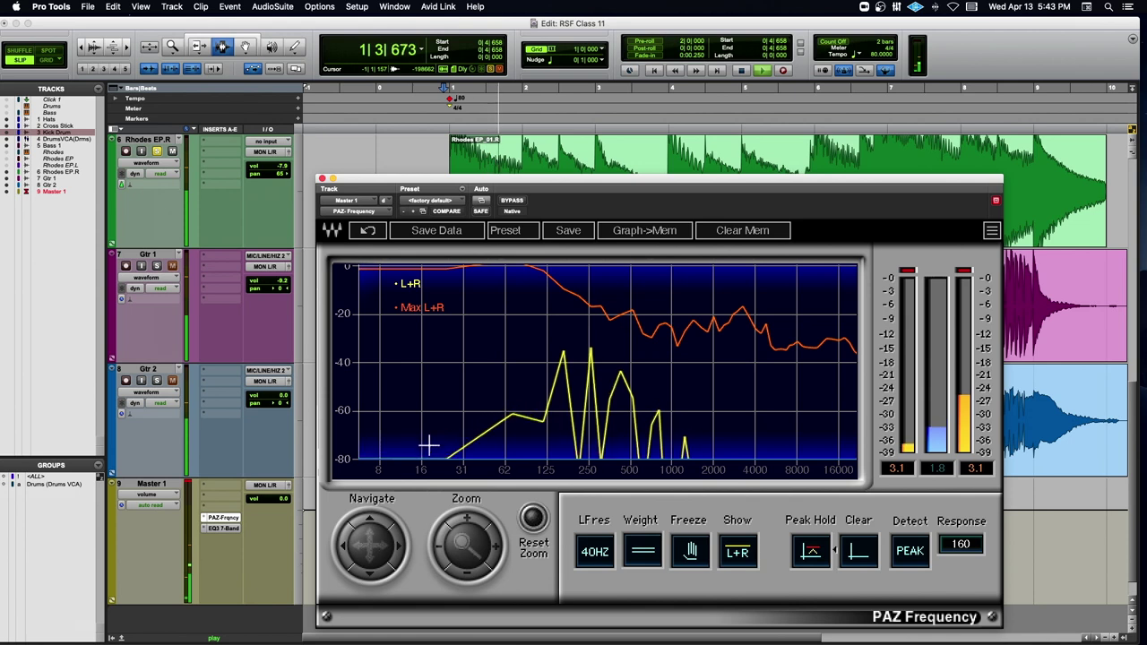
Insert a mono EQ3 1-Band equalizer in the first insert slot of Rhodes EP.R
{"action": "left_click", "coordinate": [210, 140]}
{"action": "mouse_move", "coordinate": [240, 142]}
{"action": "mouse_move", "coordinate": [333, 106]}
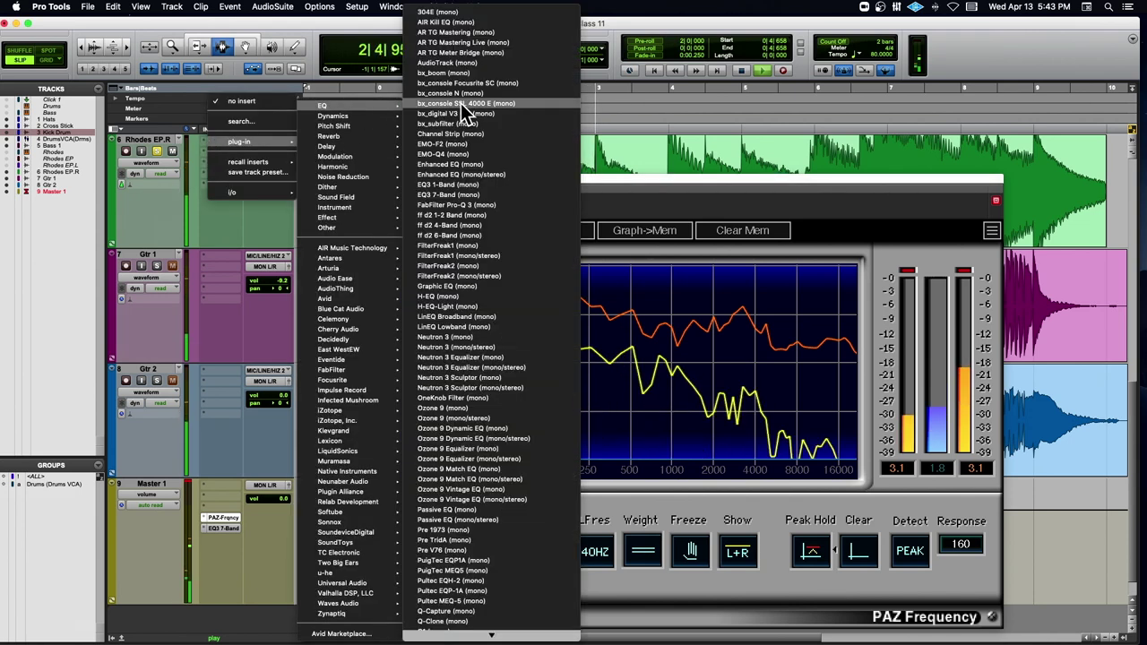
{"action": "left_click", "coordinate": [491, 186]}
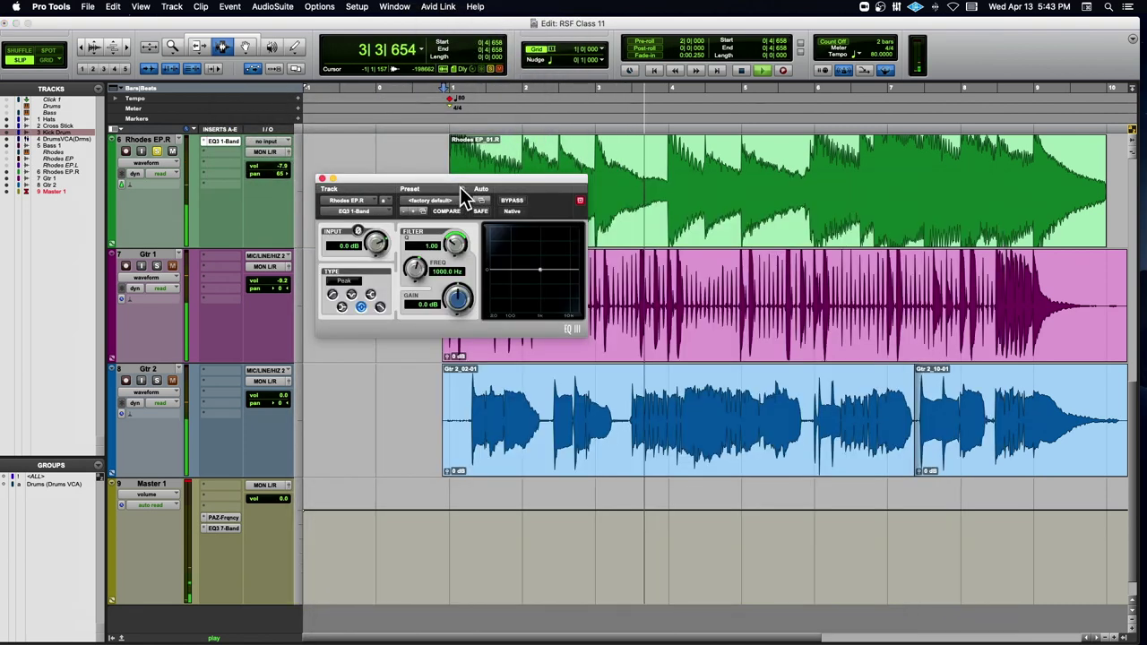
Switch the Rhodes EP.R one-band EQ to a High Pass filter at 66.5 Hz with an 18 dB/oct slope
{"action": "left_click", "coordinate": [332, 294]}
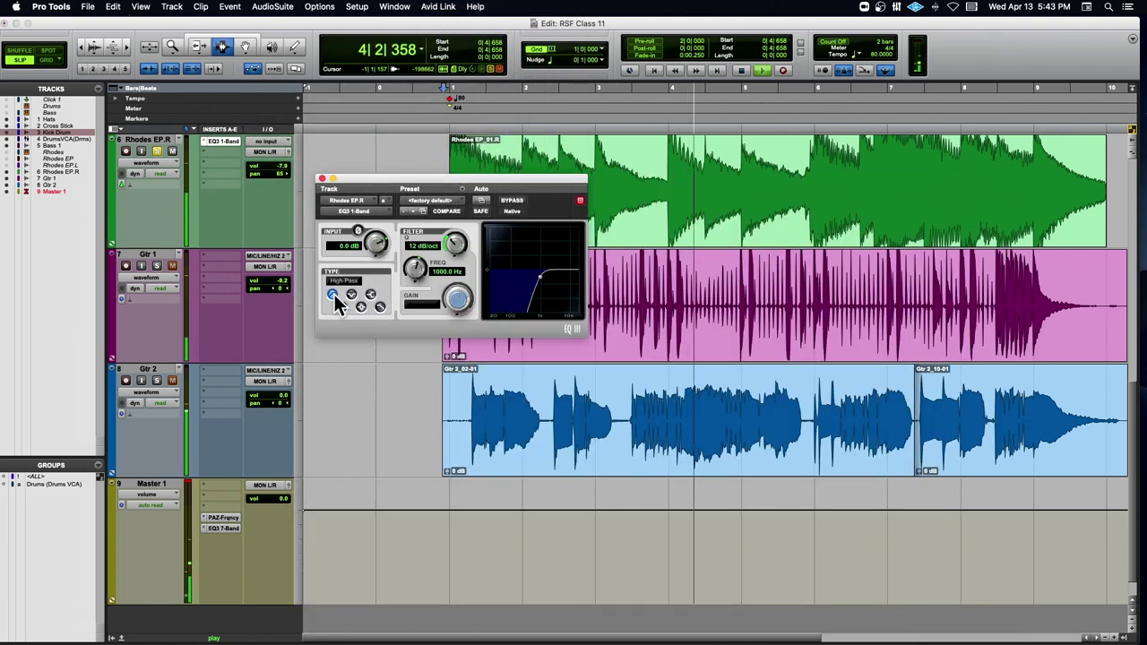
{"action": "left_click_drag", "start_coordinate": [398, 285], "coordinate": [394, 320]}
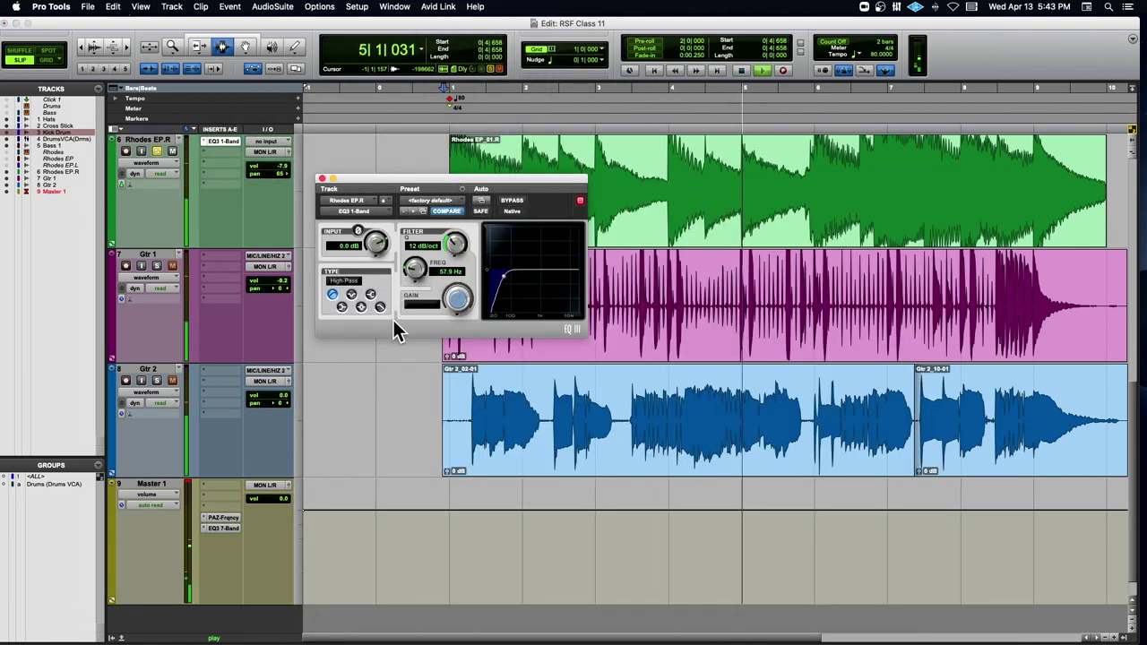
{"action": "left_click_drag", "start_coordinate": [456, 244], "coordinate": [456, 237]}
{"action": "left_click_drag", "start_coordinate": [415, 276], "coordinate": [414, 269]}
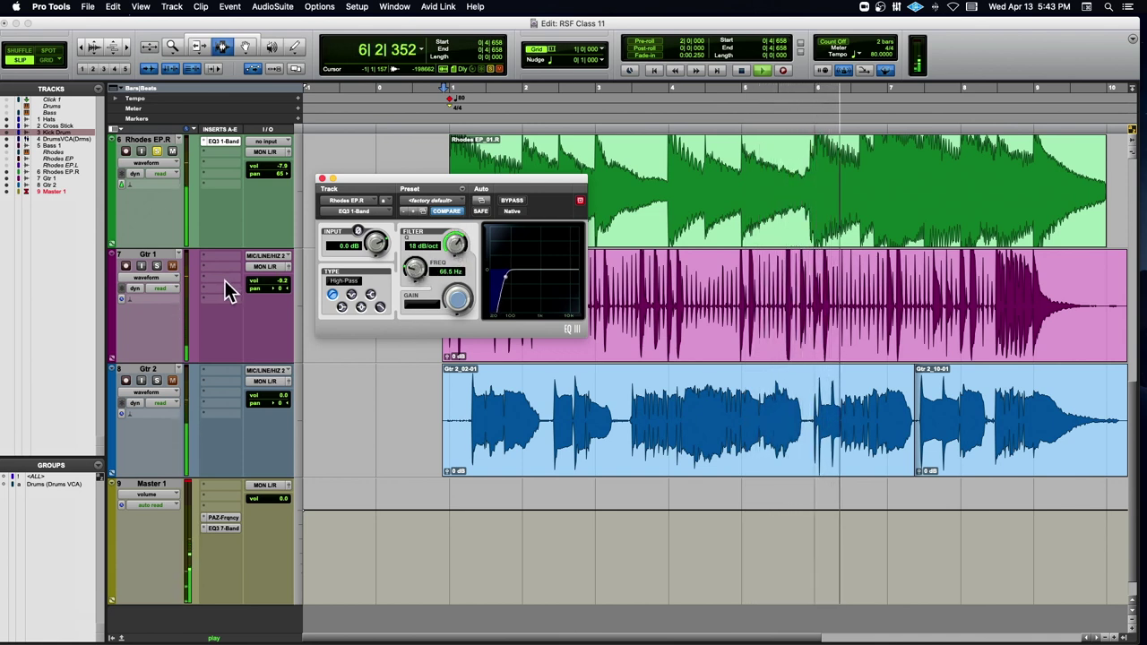
Check the frequency spectrum in the PAZ Frequency analyzer on Master 1, close it and stop playback
{"action": "left_click", "coordinate": [231, 518]}
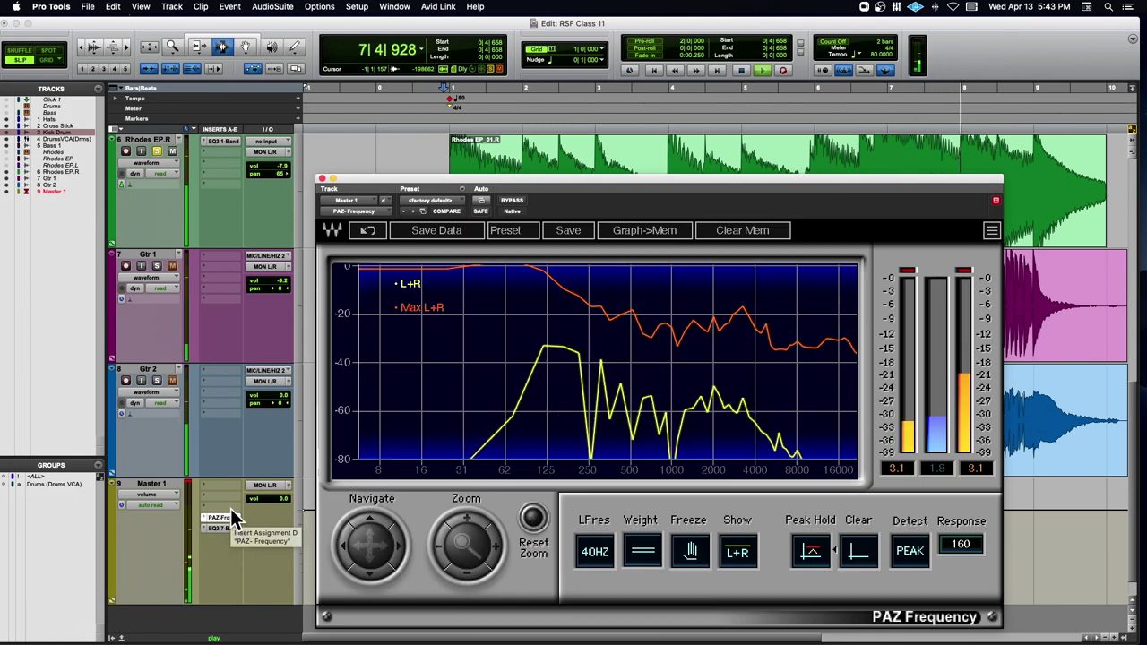
{"action": "left_click", "coordinate": [322, 179]}
{"action": "key", "text": "space"}
Audition the soloed Rhodes EP.R track from shortly before bar 1
{"action": "left_click", "coordinate": [156, 151]}
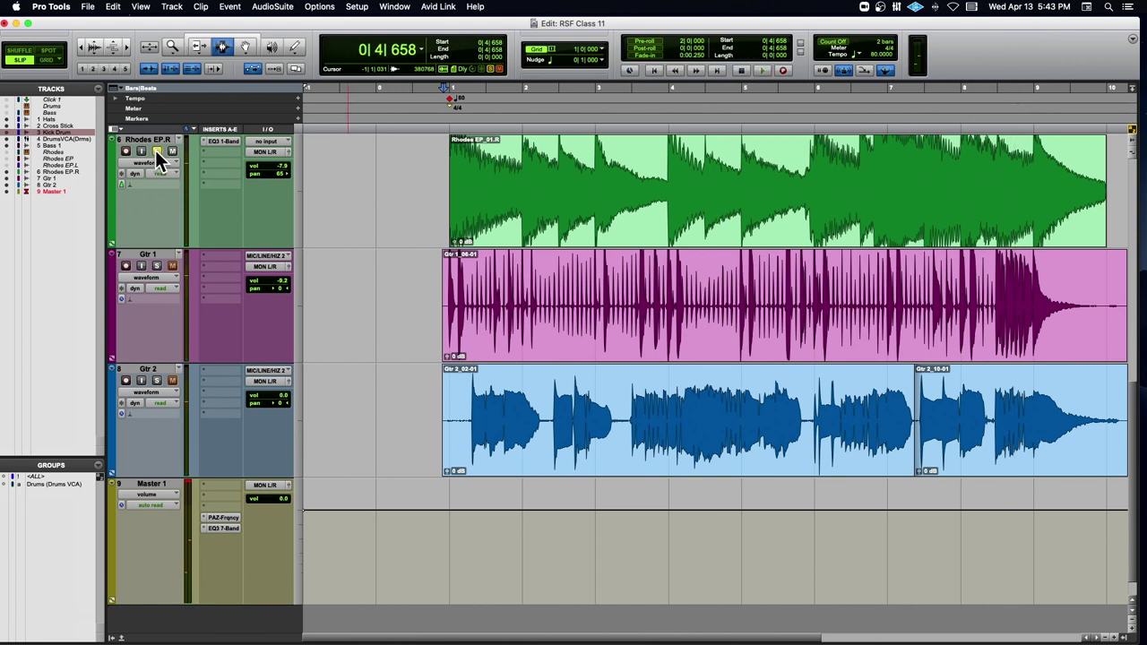
{"action": "left_click", "coordinate": [155, 149]}
{"action": "left_click", "coordinate": [402, 193]}
{"action": "key", "text": "space"}
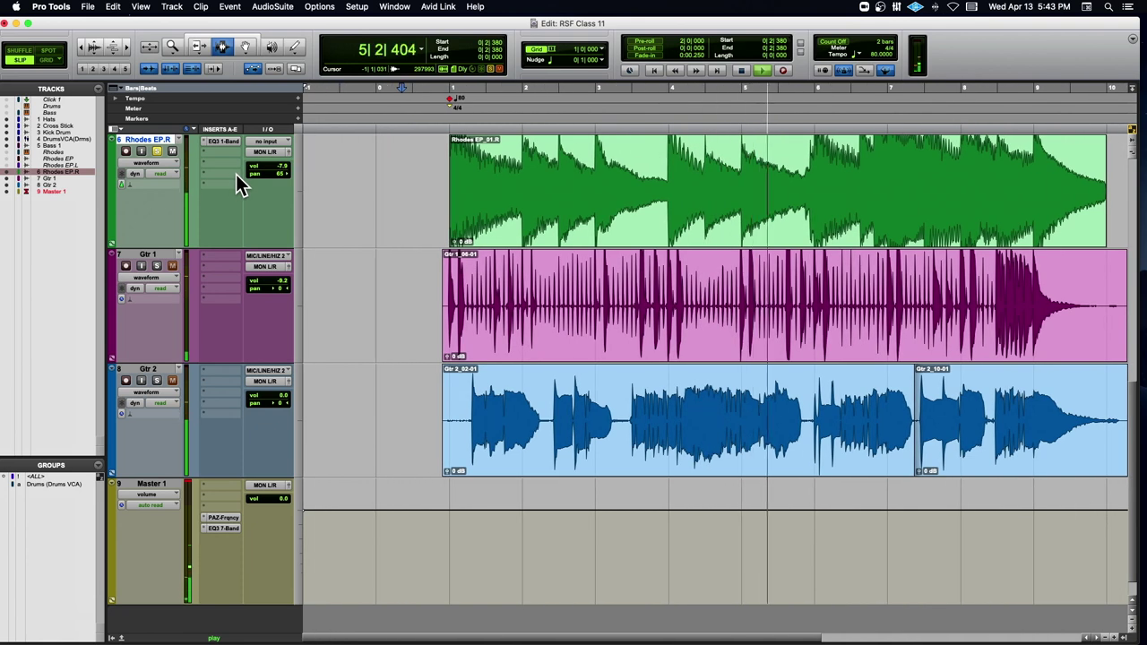
{"action": "key", "text": "space"}
{"action": "left_click", "coordinate": [214, 152]}
{"action": "mouse_move", "coordinate": [214, 153]}
{"action": "mouse_move", "coordinate": [343, 246]}
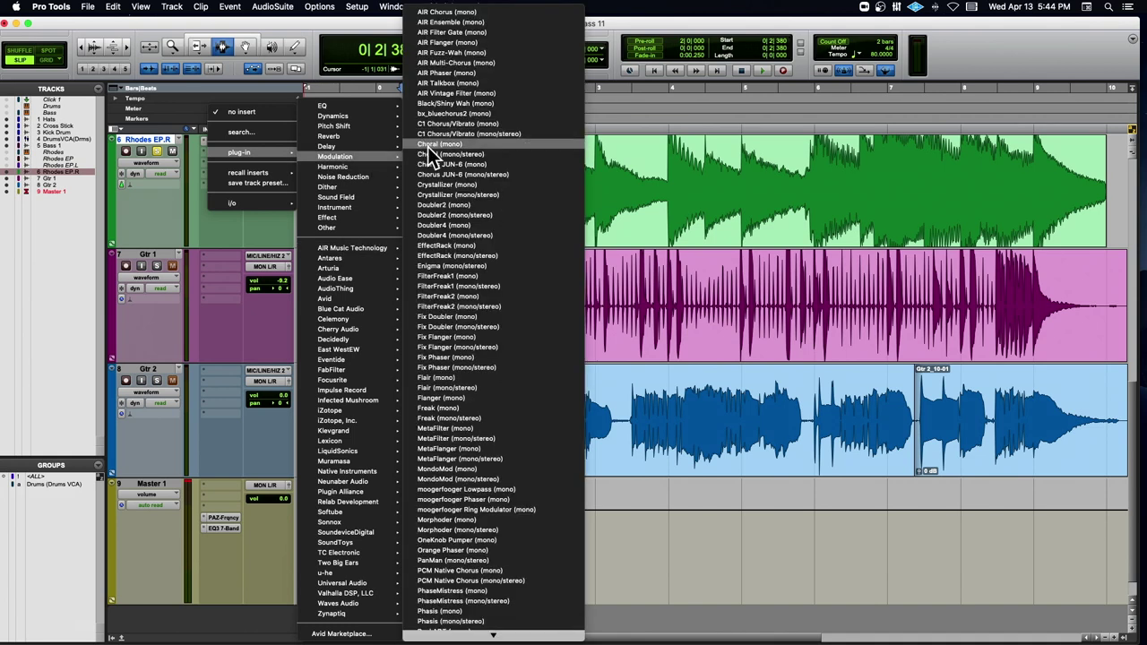
{"action": "left_click", "coordinate": [428, 142]}
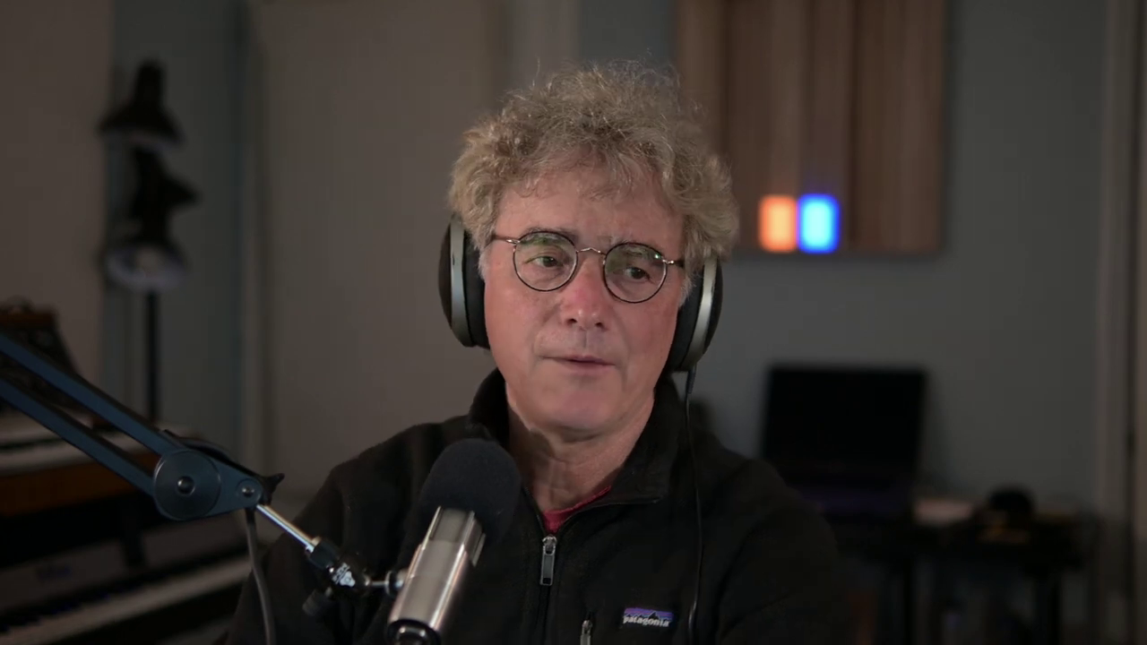
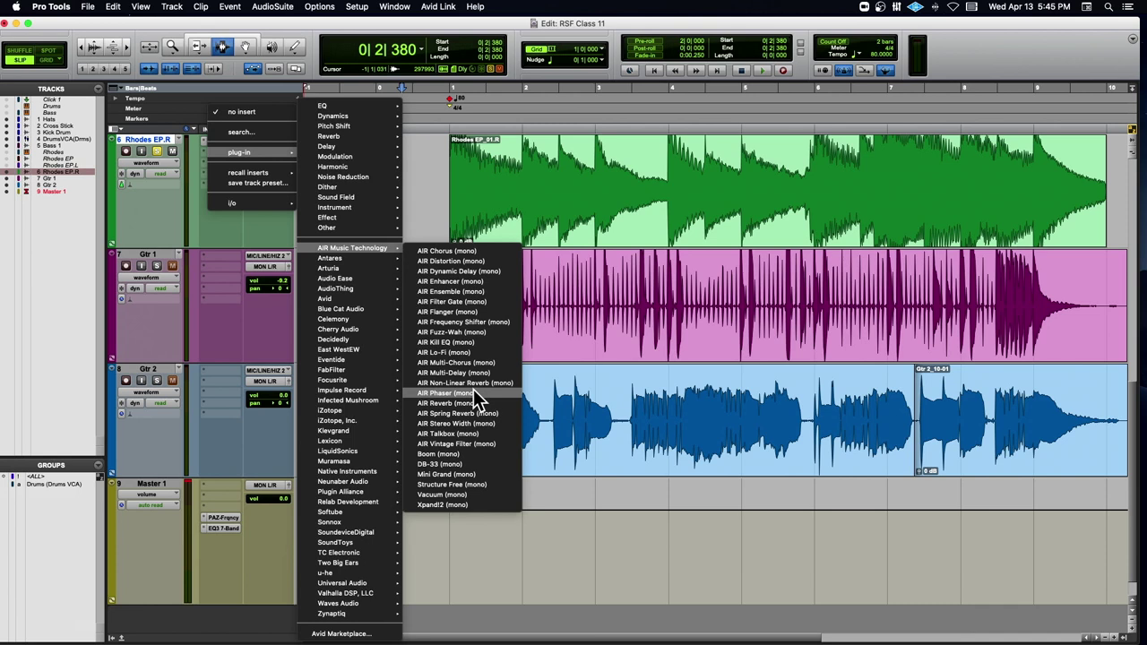
{"action": "left_click", "coordinate": [451, 169]}
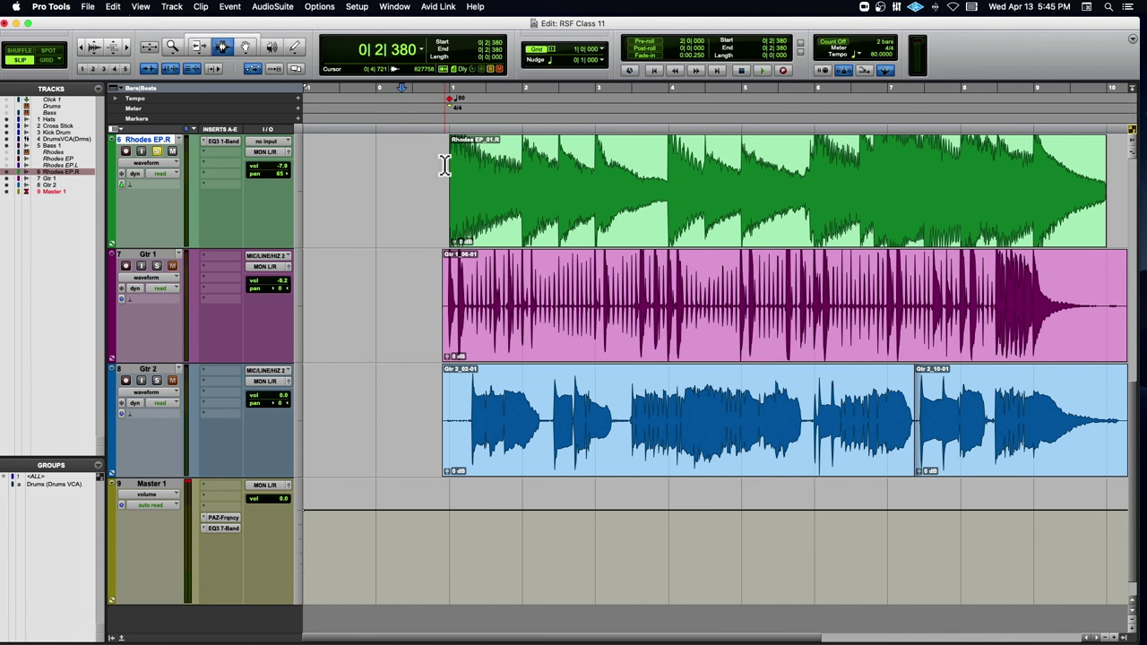
Insert the AIR Chorus (mono) plug-in after the EQ on Rhodes EP.R and reposition its window
{"action": "left_click", "coordinate": [206, 163]}
{"action": "mouse_move", "coordinate": [215, 153]}
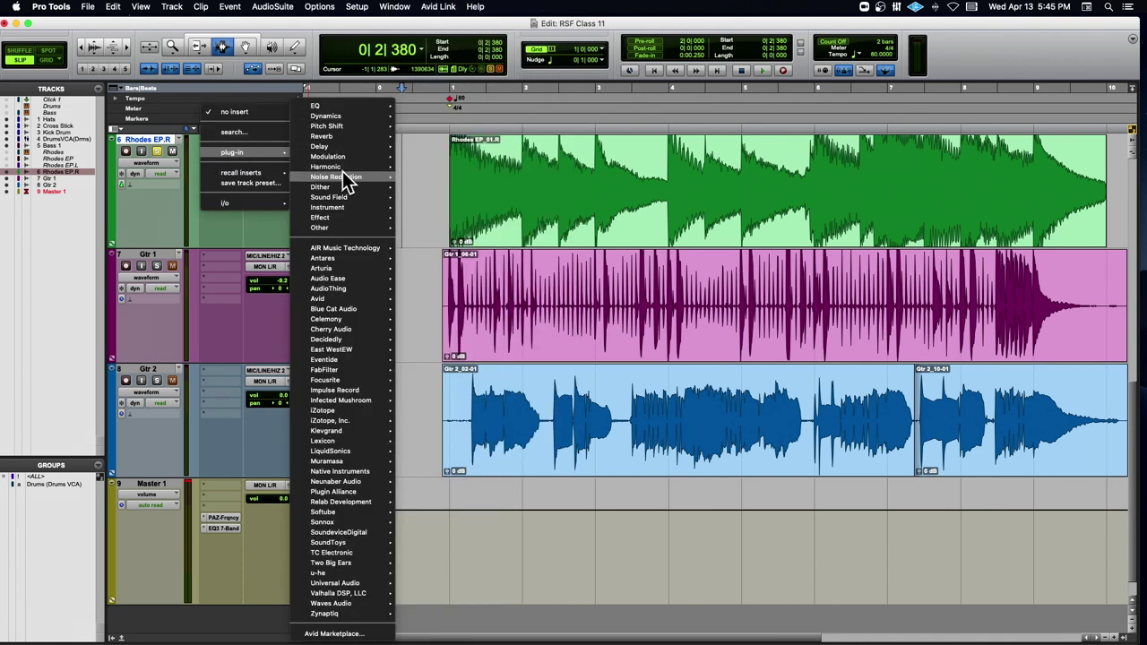
{"action": "mouse_move", "coordinate": [344, 246]}
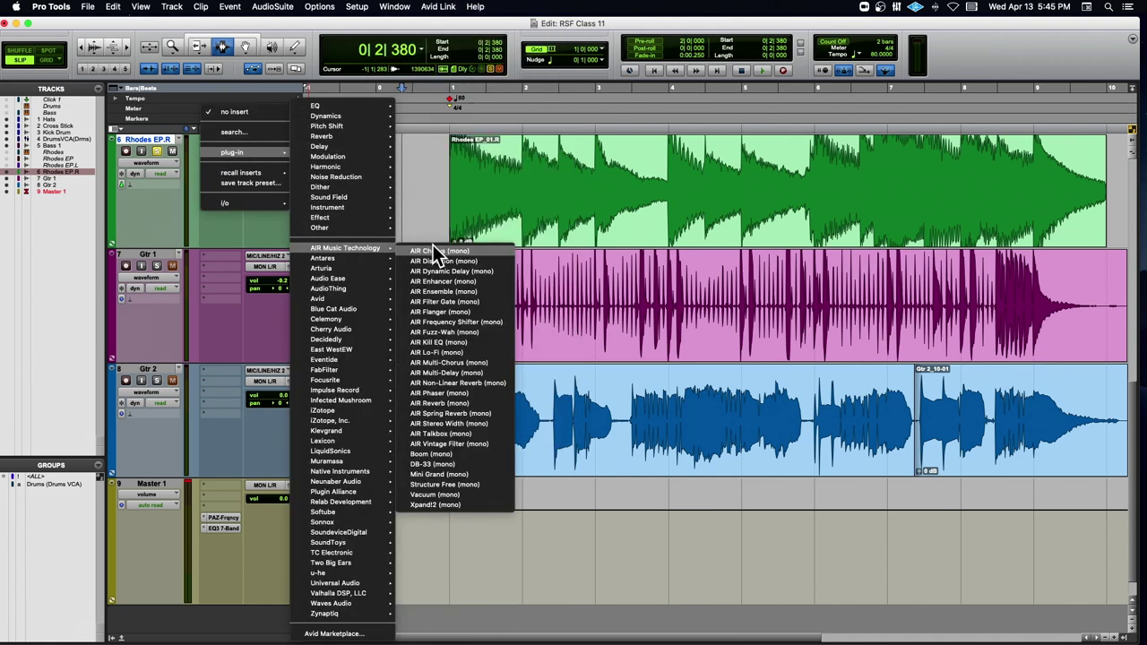
{"action": "left_click", "coordinate": [446, 162]}
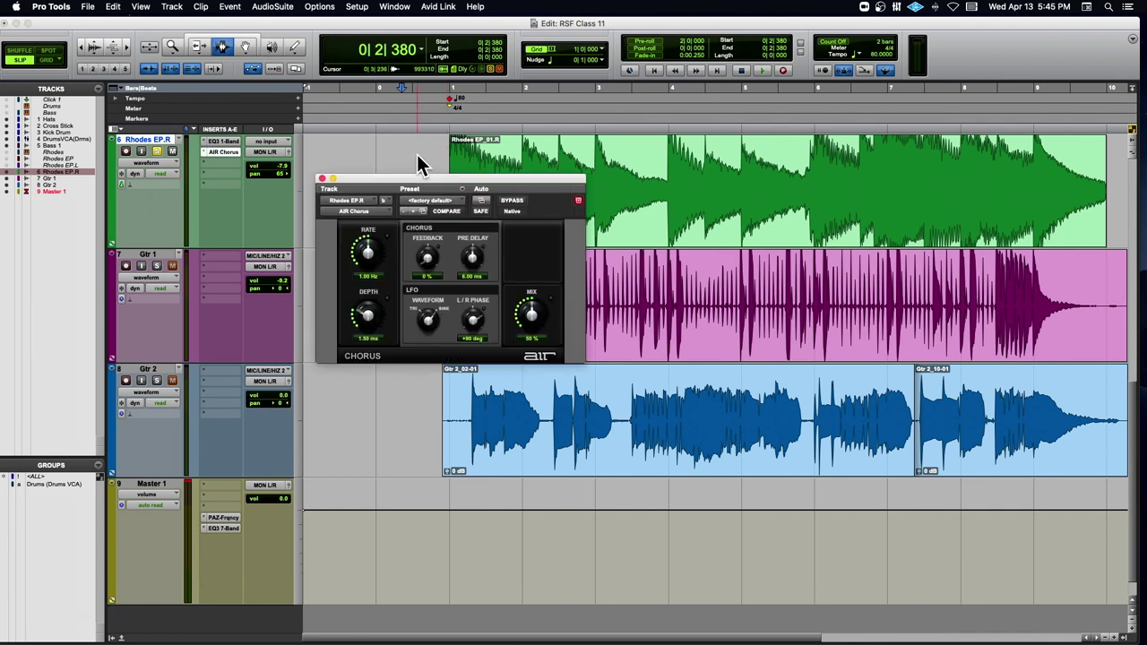
{"action": "left_click_drag", "start_coordinate": [415, 184], "coordinate": [421, 157]}
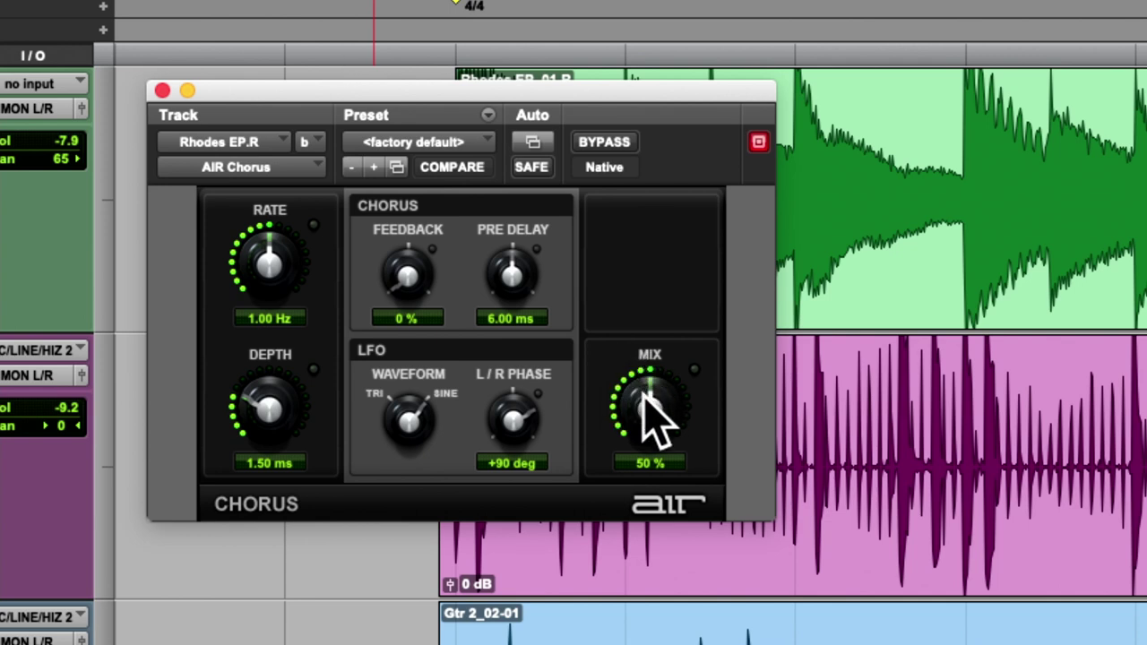
Set the chorus mix to 30 %, replace the settings with the 05 Soft Mono preset and start playback
{"action": "left_click_drag", "start_coordinate": [650, 417], "coordinate": [584, 459]}
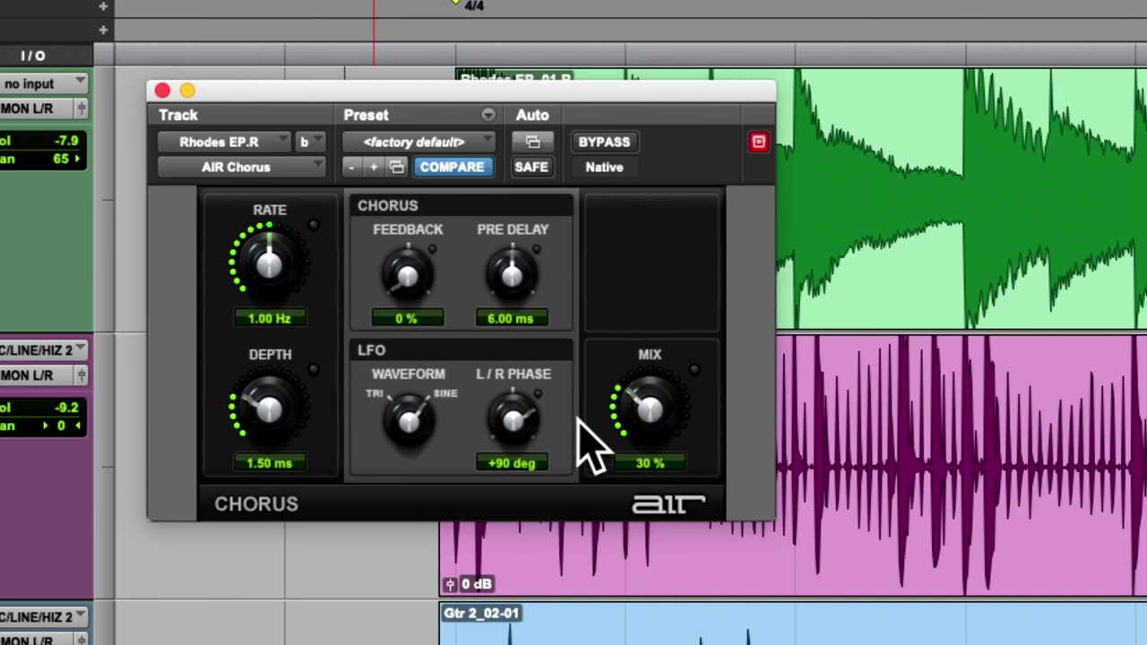
{"action": "left_click", "coordinate": [411, 142]}
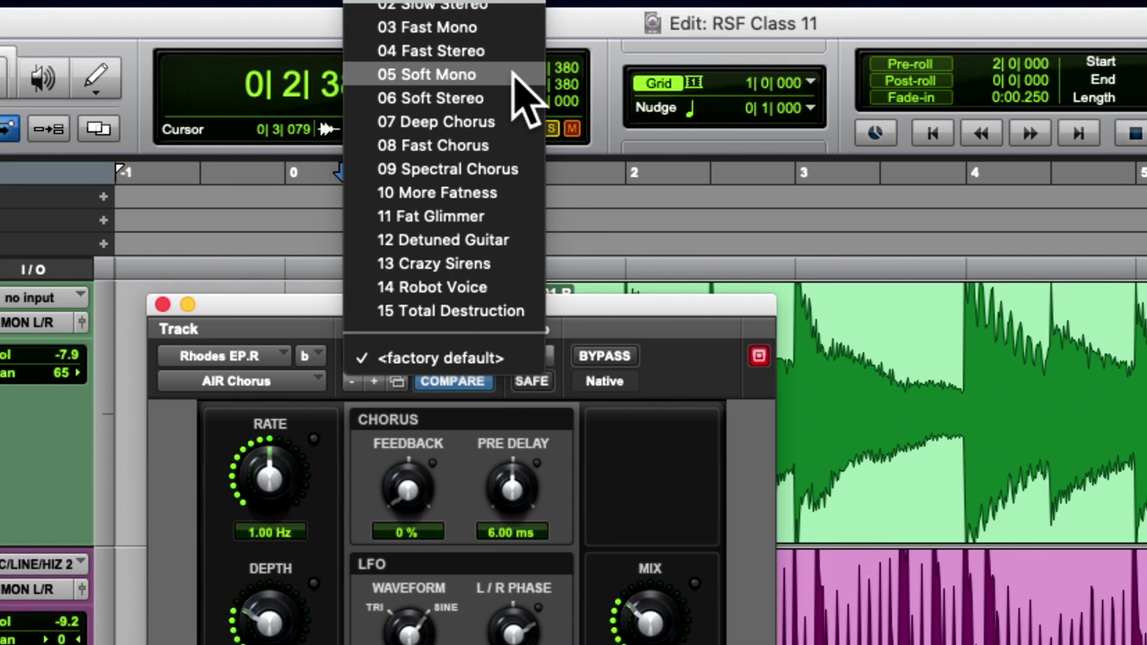
{"action": "left_click", "coordinate": [517, 74]}
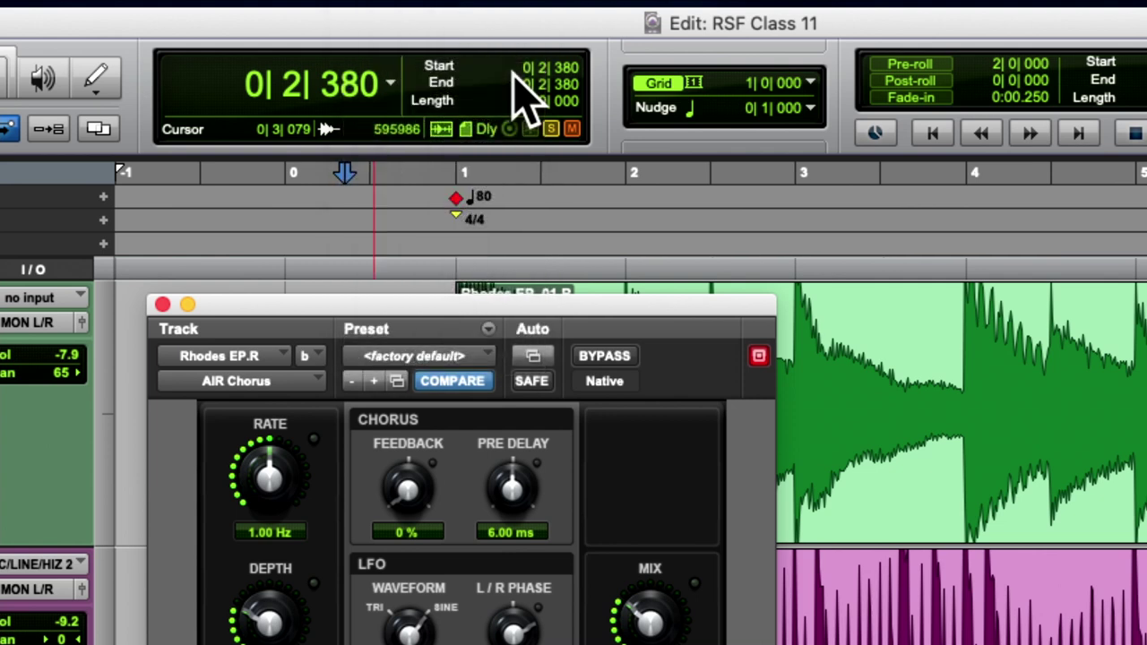
{"action": "left_click_drag", "start_coordinate": [587, 311], "coordinate": [616, 141]}
{"action": "key", "text": "space"}
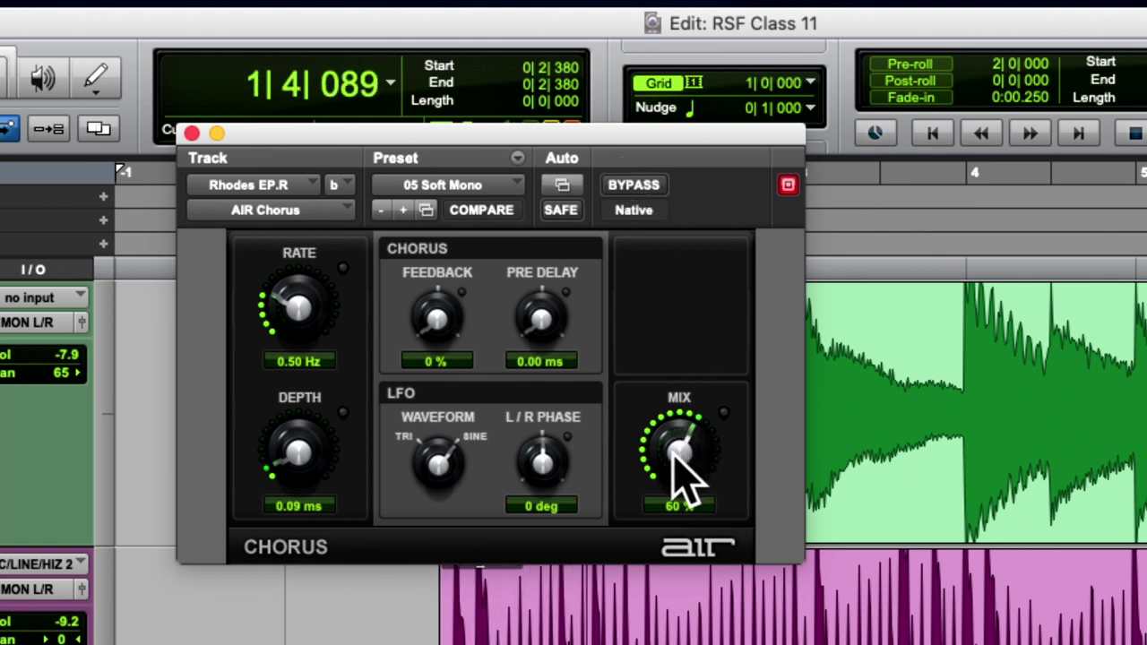
Try the Soft Mono chorus with the mix at 94 % and the depth at 0.65 ms while auditioning it
{"action": "left_click_drag", "start_coordinate": [679, 438], "coordinate": [681, 359]}
{"action": "key", "text": "space"}
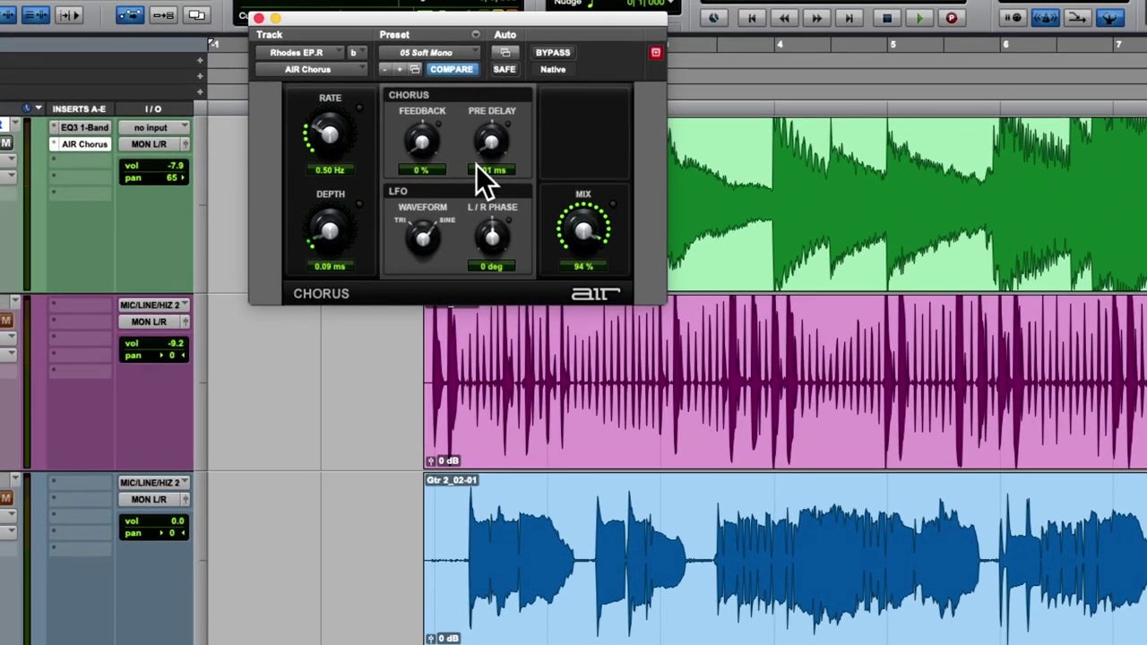
{"action": "key", "text": "space"}
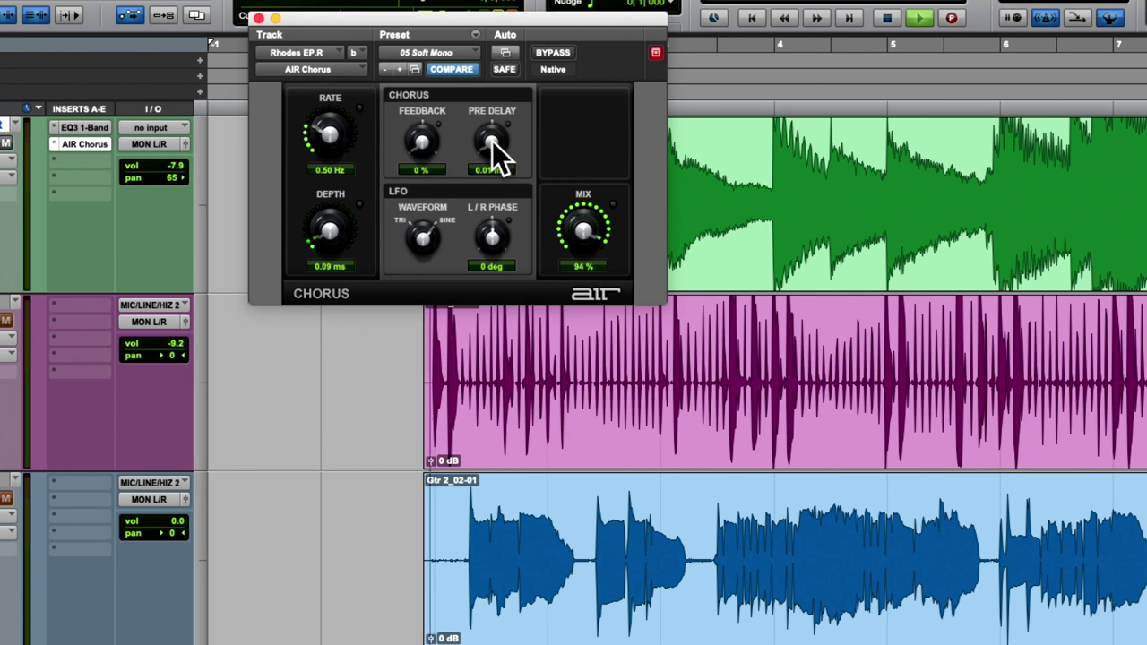
{"action": "mouse_move", "coordinate": [331, 224]}
{"action": "left_mouse_down"}
{"action": "mouse_move", "coordinate": [347, 124]}
{"action": "mouse_move", "coordinate": [318, 208]}
{"action": "left_mouse_up"}
Load the 01 Slow Mono chorus preset, play the track and set the mix to 34 %
{"action": "left_click", "coordinate": [430, 50]}
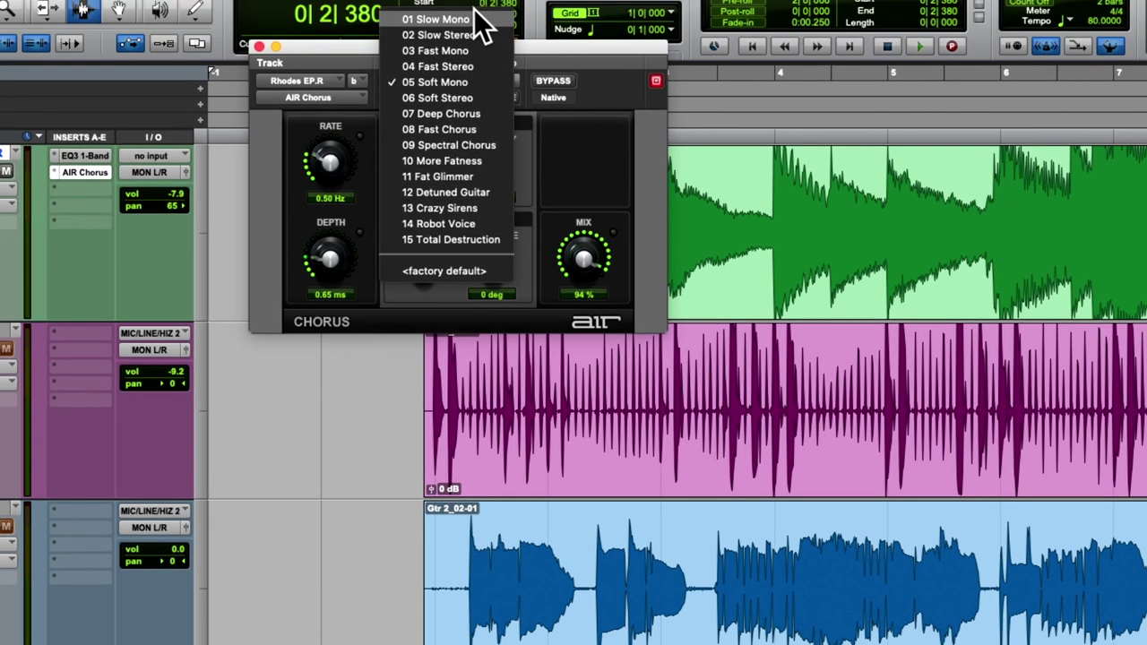
{"action": "left_click", "coordinate": [476, 16]}
{"action": "key", "text": "space"}
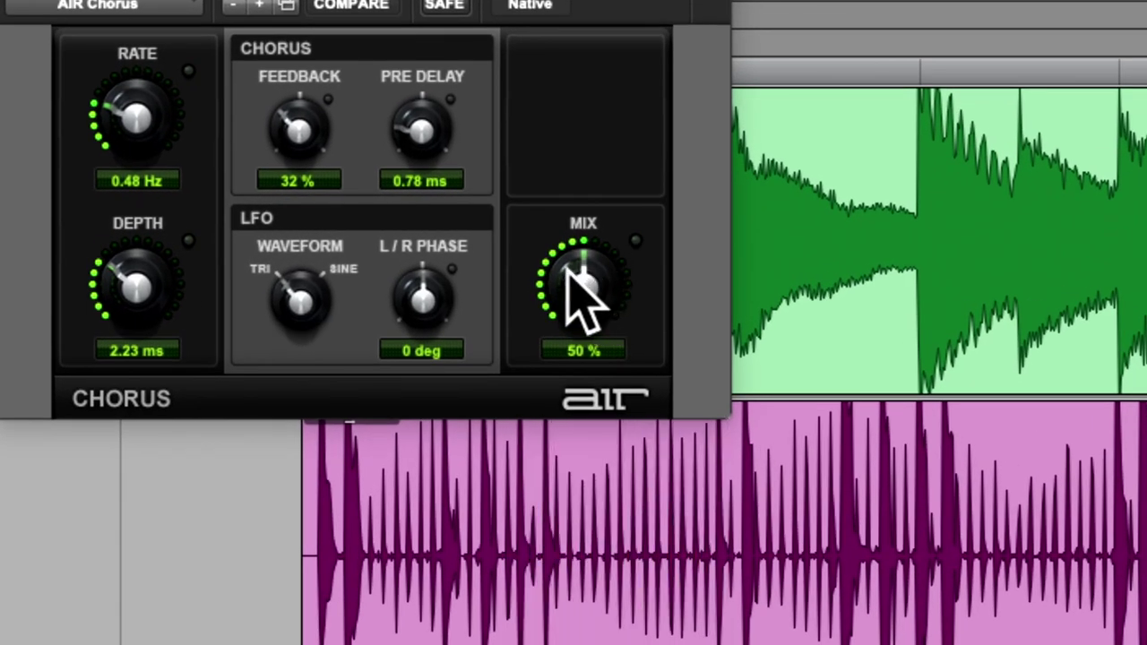
{"action": "left_click_drag", "start_coordinate": [573, 259], "coordinate": [548, 303]}
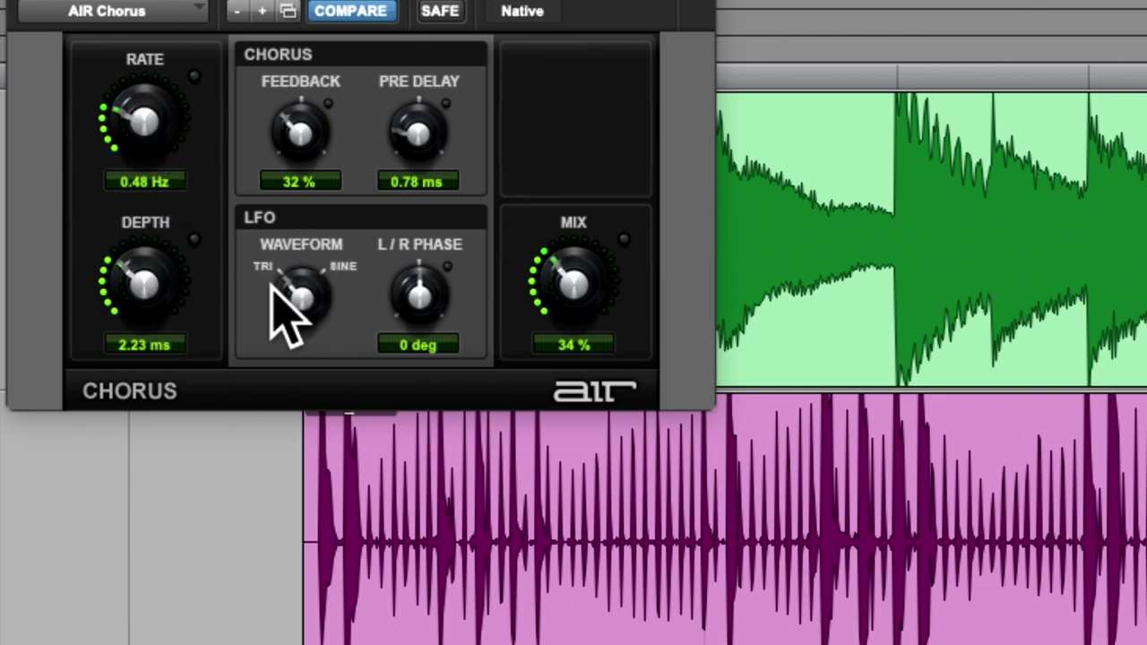
Select the whole Rhodes EP.R clip and exaggerate the chorus with a 16.51 ms depth and a 2.29 Hz rate
{"action": "double_click", "coordinate": [726, 224]}
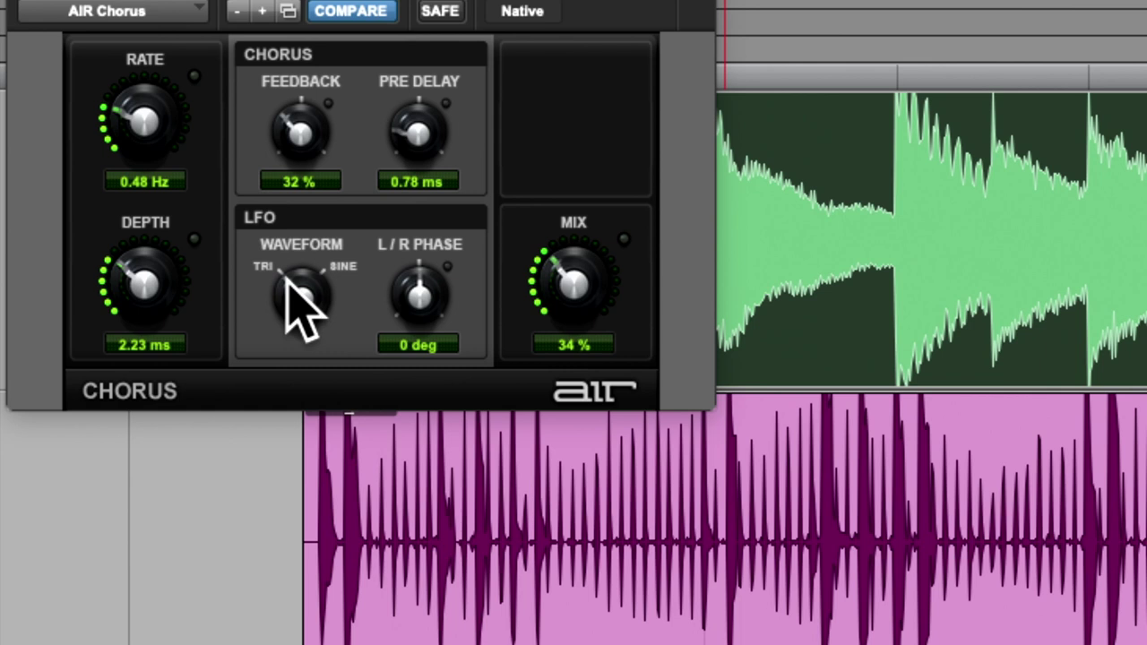
{"action": "left_click_drag", "start_coordinate": [130, 277], "coordinate": [144, 169]}
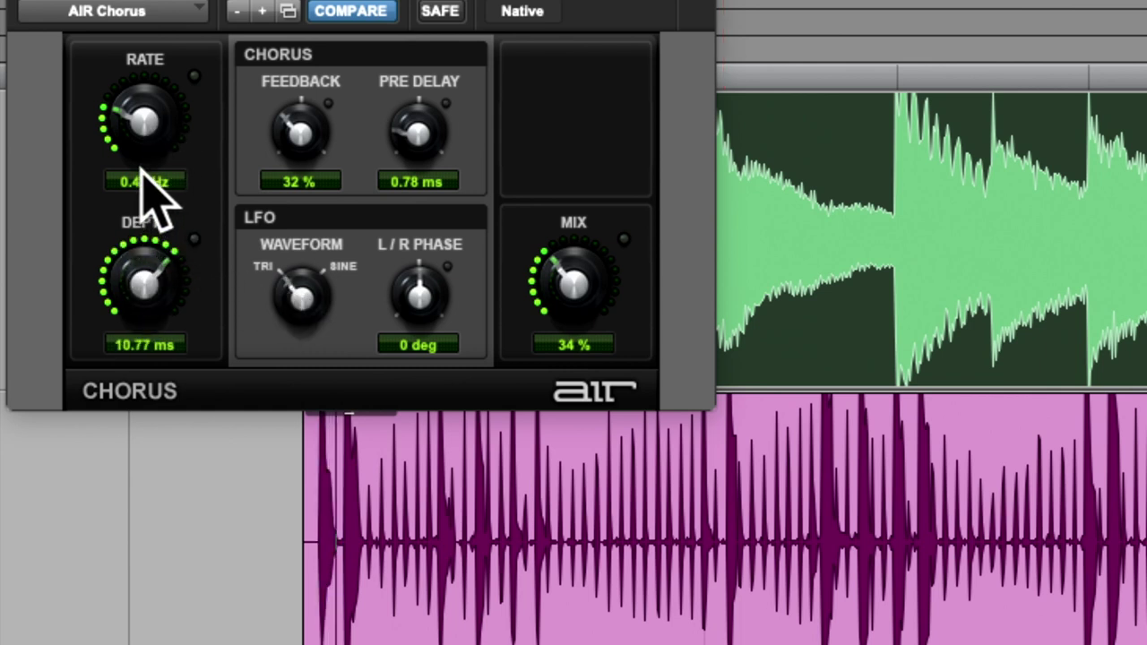
{"action": "left_click_drag", "start_coordinate": [135, 259], "coordinate": [142, 219]}
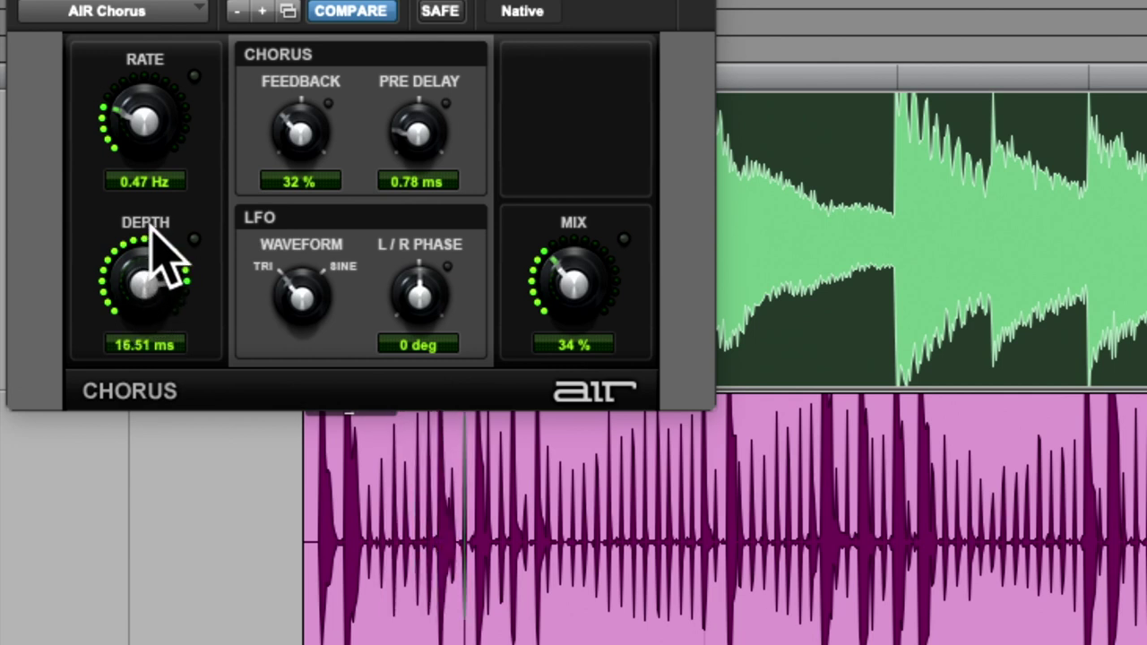
{"action": "left_click_drag", "start_coordinate": [139, 118], "coordinate": [168, 0]}
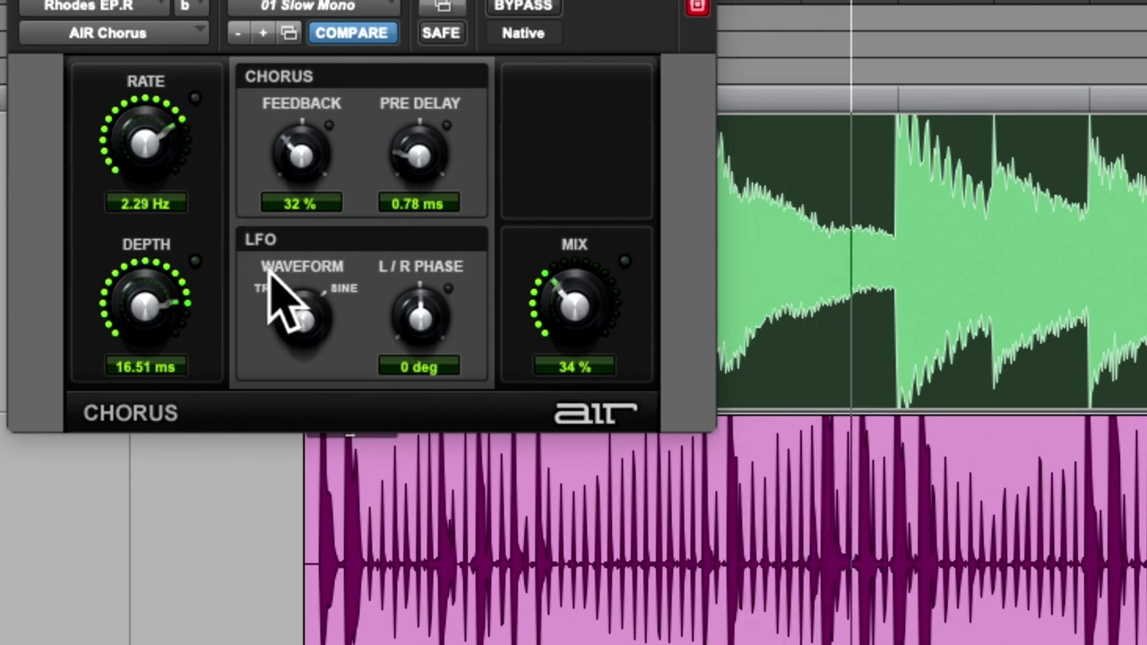
Try the sine LFO waveform with the depth at 11.24 ms, and return the waveform to triangle
{"action": "left_click_drag", "start_coordinate": [295, 340], "coordinate": [312, 224]}
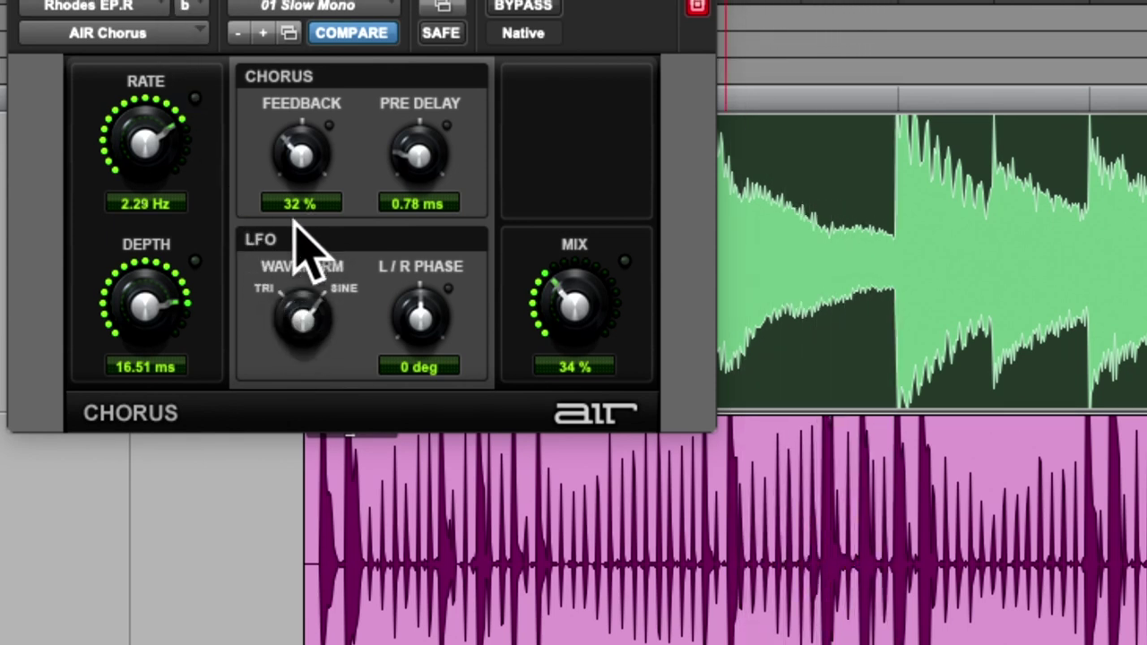
{"action": "left_click_drag", "start_coordinate": [132, 280], "coordinate": [118, 328]}
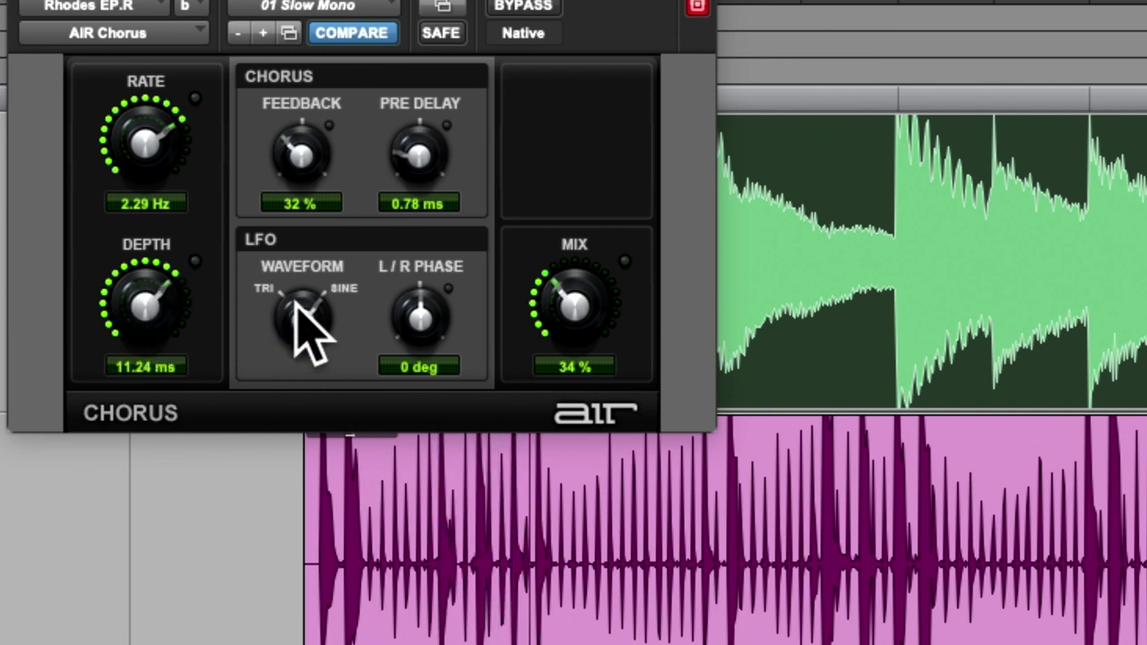
{"action": "left_click_drag", "start_coordinate": [291, 296], "coordinate": [274, 326]}
Set the chorus depth to 5.29 ms and the rate to 0.44 Hz
{"action": "left_click_drag", "start_coordinate": [149, 277], "coordinate": [125, 305]}
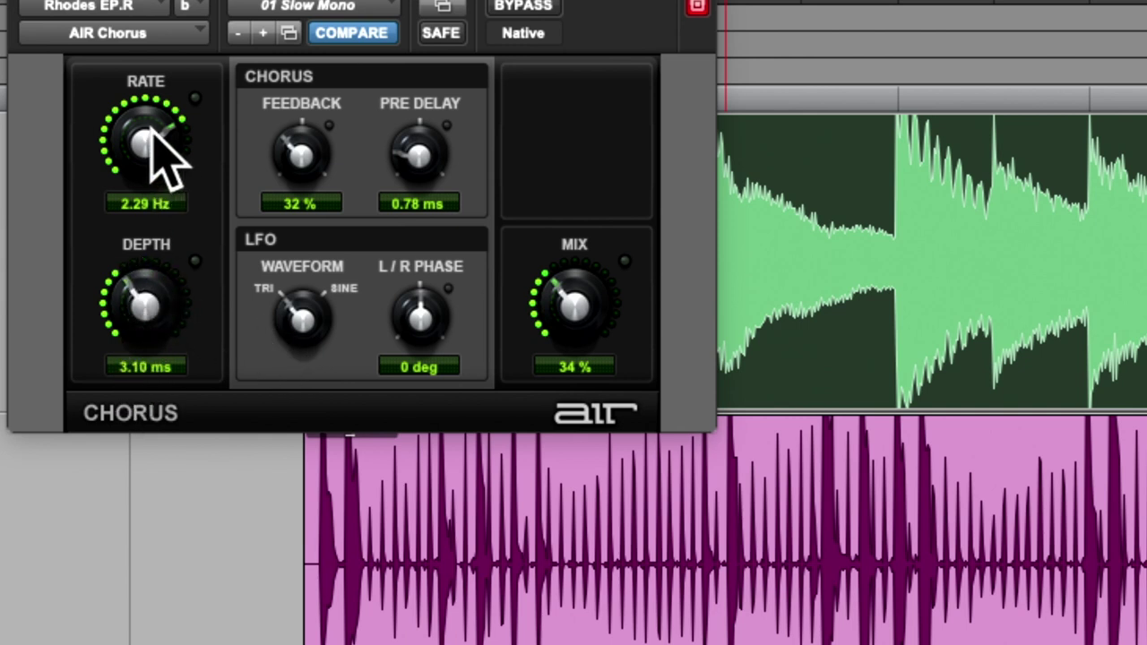
{"action": "left_click_drag", "start_coordinate": [110, 122], "coordinate": [114, 274]}
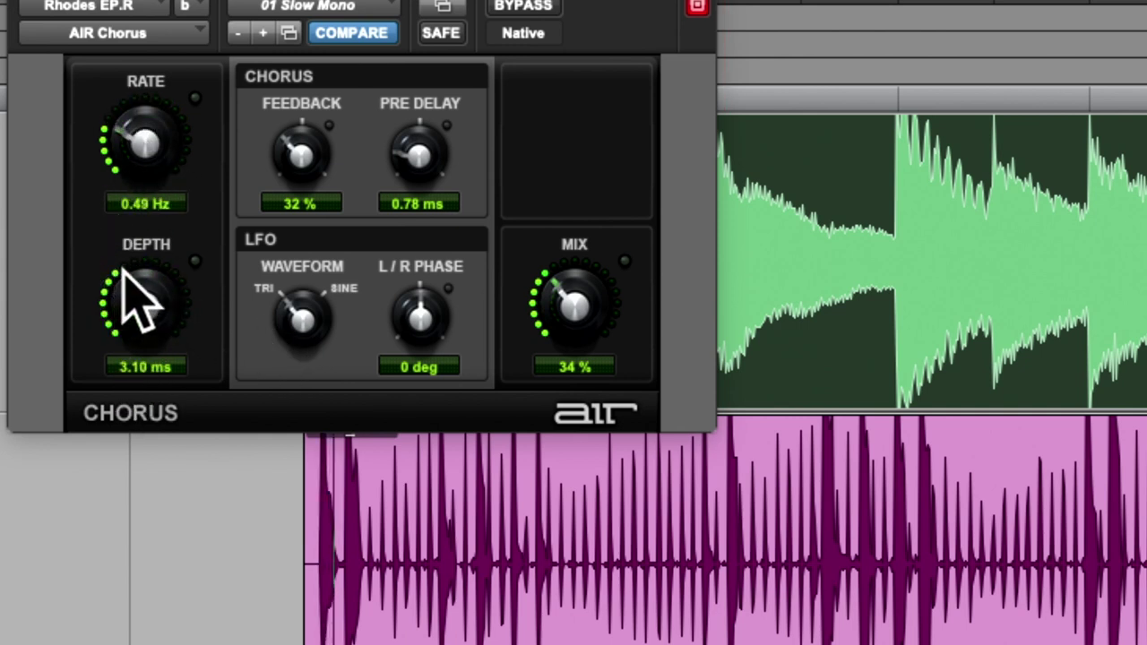
{"action": "left_click_drag", "start_coordinate": [133, 141], "coordinate": [133, 139]}
{"action": "left_click_drag", "start_coordinate": [132, 296], "coordinate": [134, 274]}
{"action": "left_click_drag", "start_coordinate": [135, 152], "coordinate": [140, 179]}
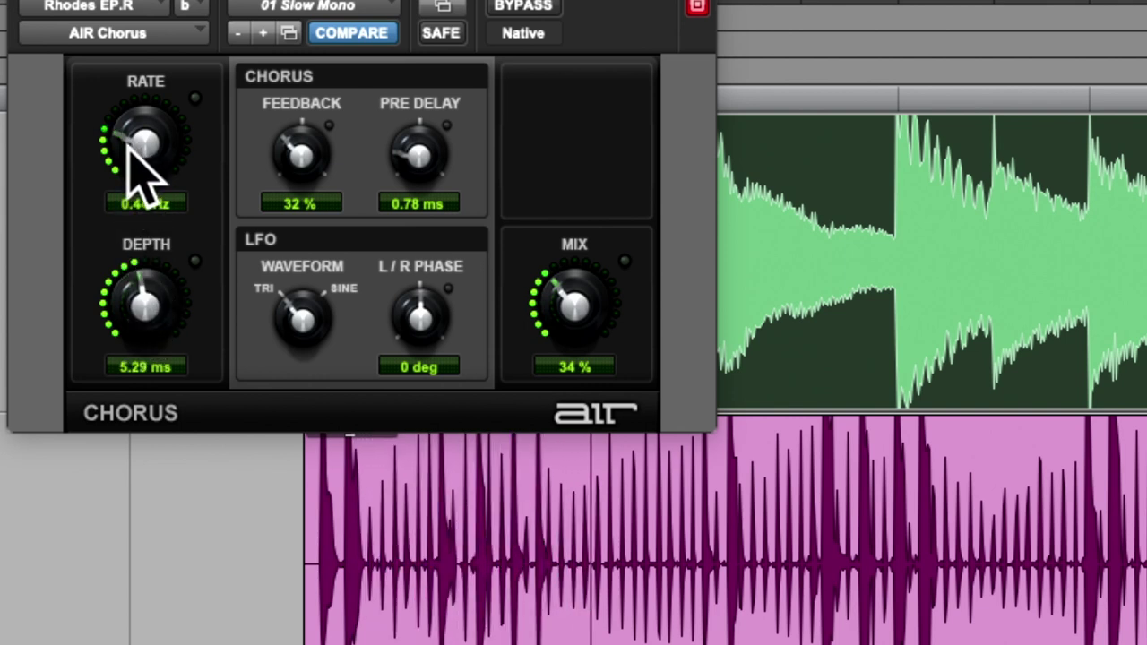
Raise the chorus feedback to 81 % and the pre-delay to 24.00 ms
{"action": "left_click_drag", "start_coordinate": [307, 166], "coordinate": [319, 72]}
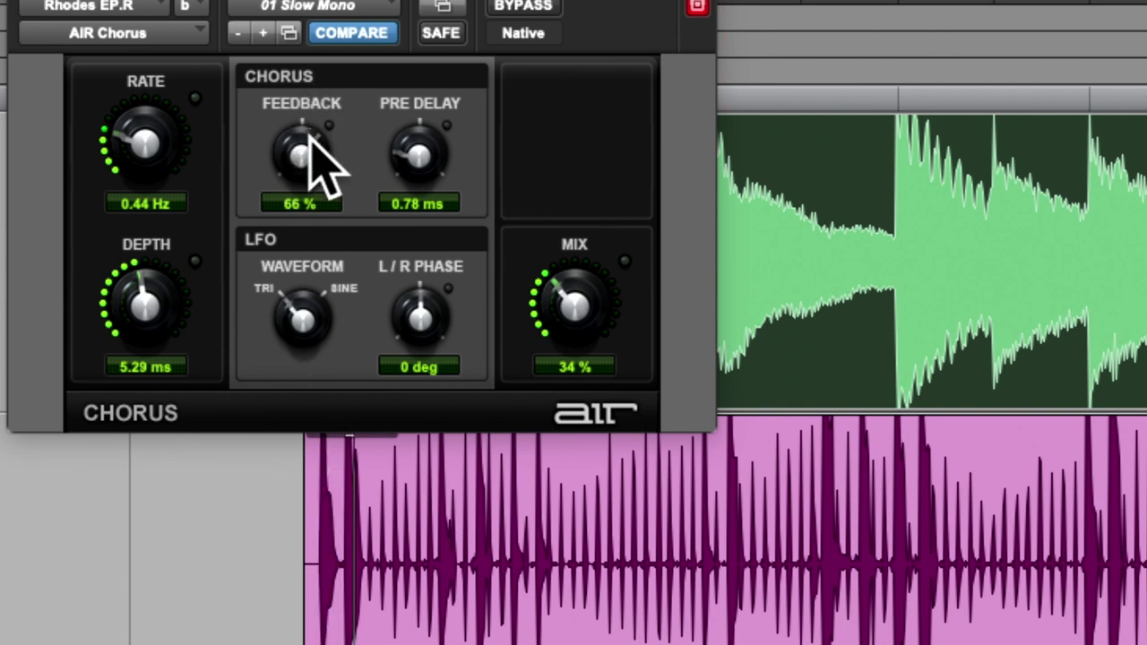
{"action": "left_click_drag", "start_coordinate": [313, 134], "coordinate": [308, 99]}
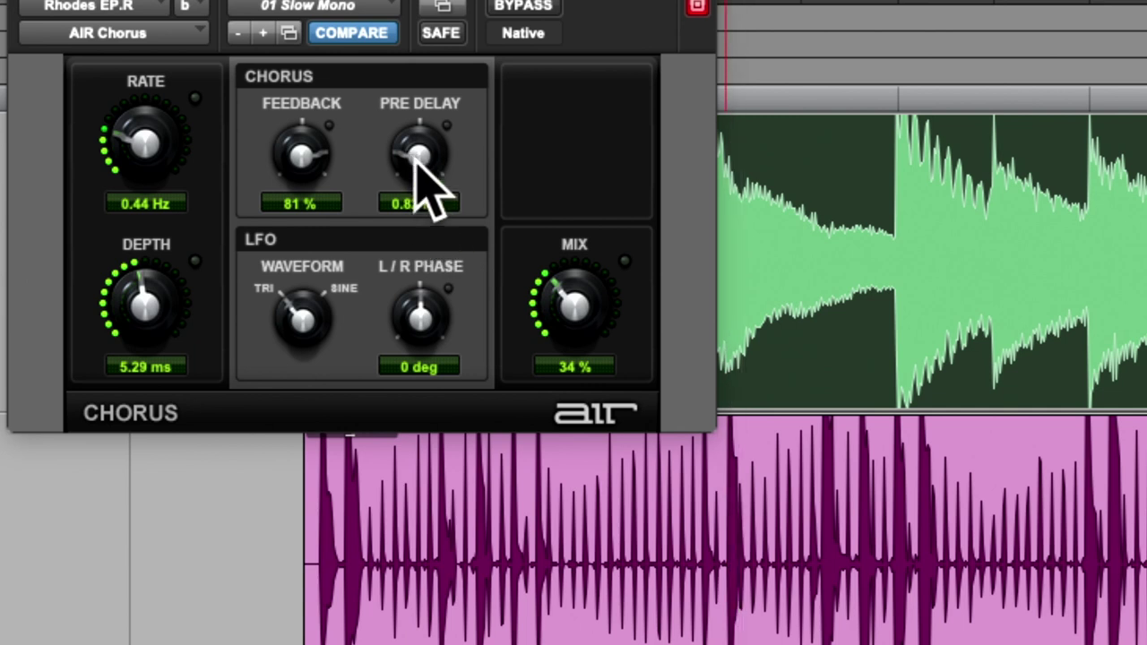
{"action": "left_click_drag", "start_coordinate": [402, 164], "coordinate": [520, 8]}
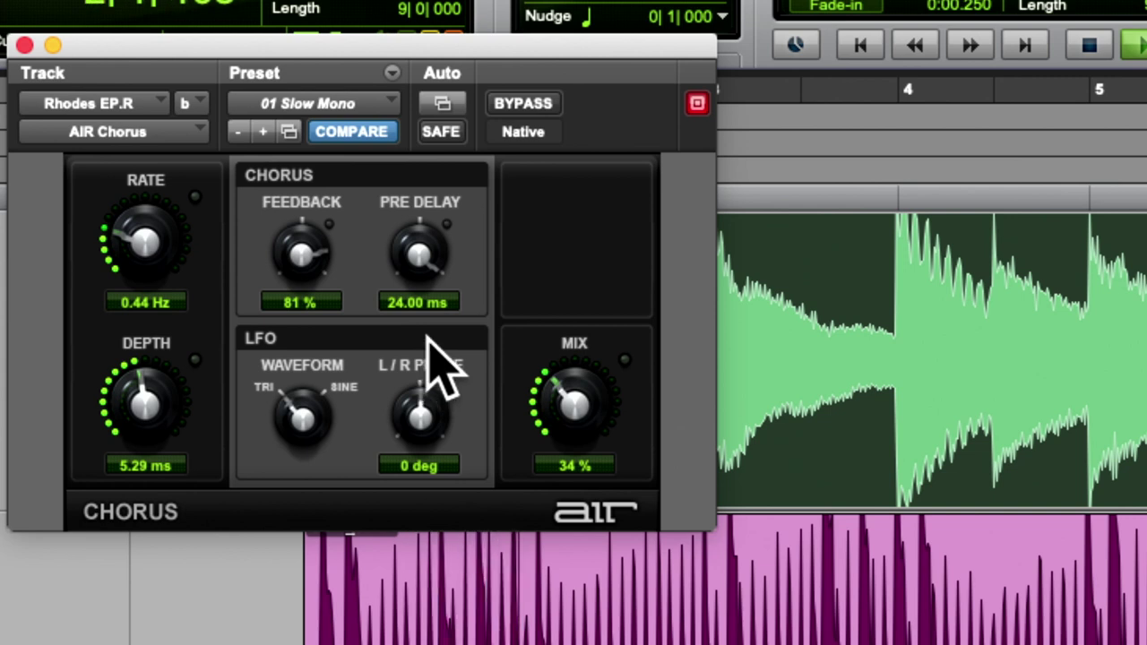
Set the chorus pre-delay to 6.00 ms, the feedback to 23 %, the depth to 3.83 ms and the mix to 35 %
{"action": "left_click_drag", "start_coordinate": [411, 247], "coordinate": [399, 300]}
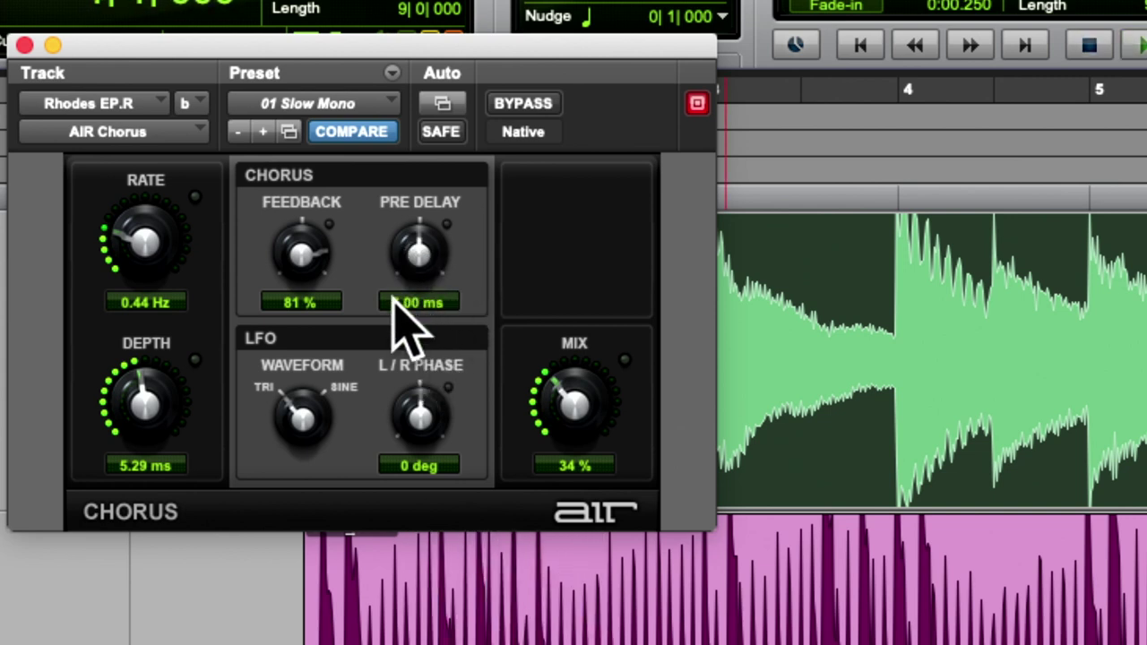
{"action": "left_click_drag", "start_coordinate": [298, 254], "coordinate": [309, 183]}
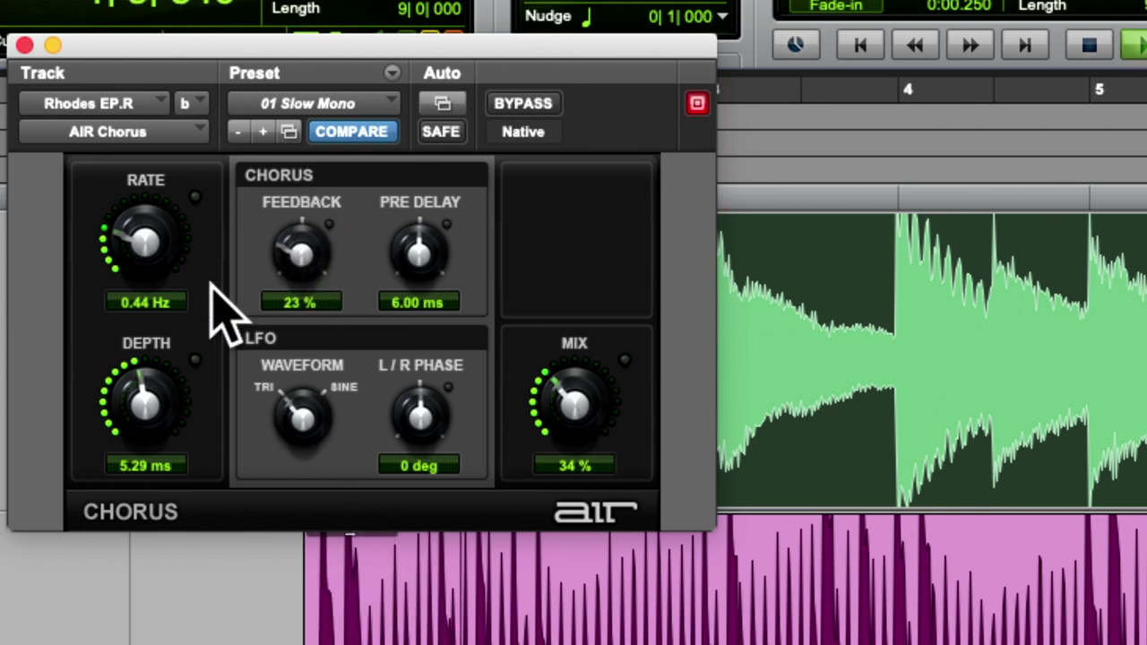
{"action": "left_click_drag", "start_coordinate": [141, 385], "coordinate": [136, 415]}
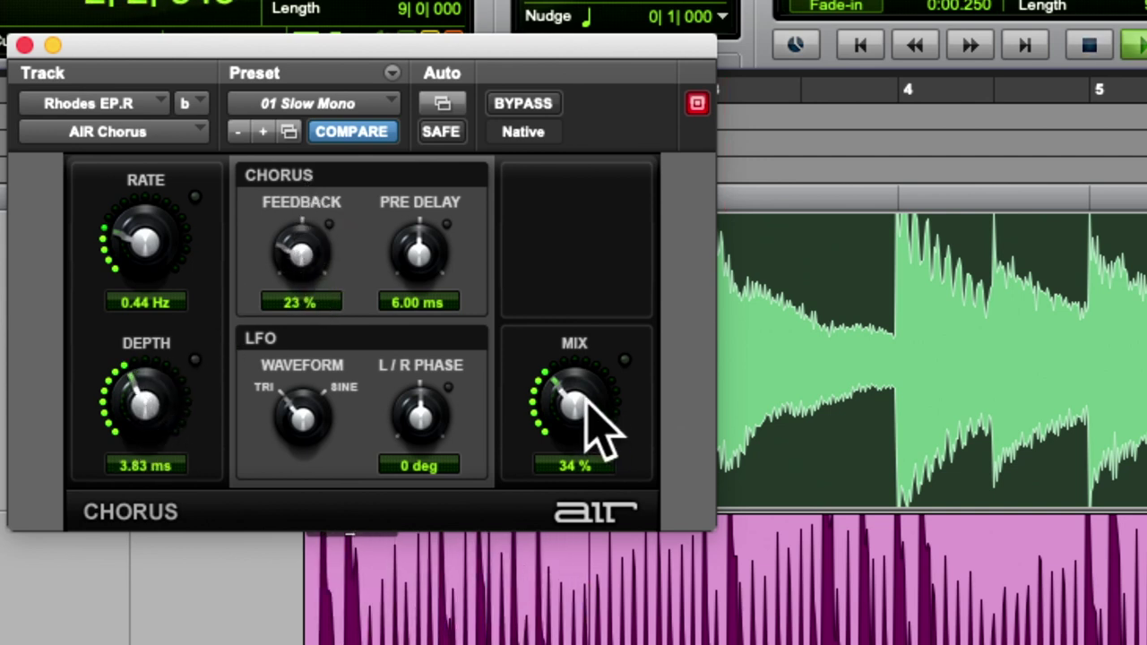
{"action": "left_click_drag", "start_coordinate": [559, 409], "coordinate": [558, 334]}
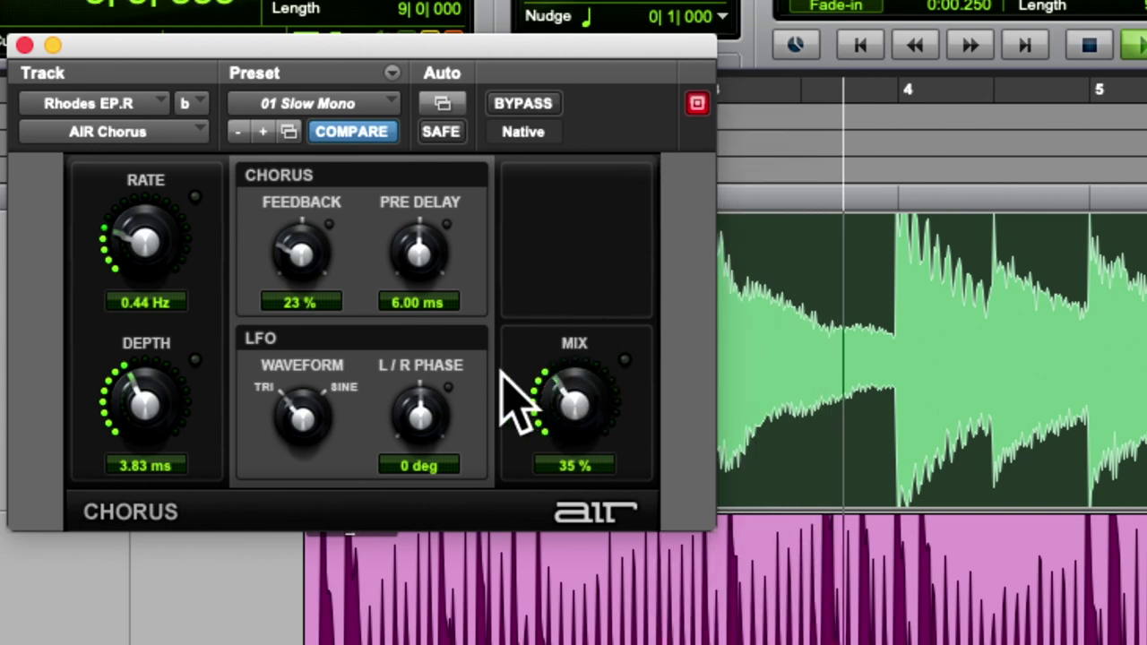
Exaggerate the chorus with a 100 % mix and a 20.95 ms depth
{"action": "left_click_drag", "start_coordinate": [134, 440], "coordinate": [159, 379]}
{"action": "left_click_drag", "start_coordinate": [576, 400], "coordinate": [652, 144]}
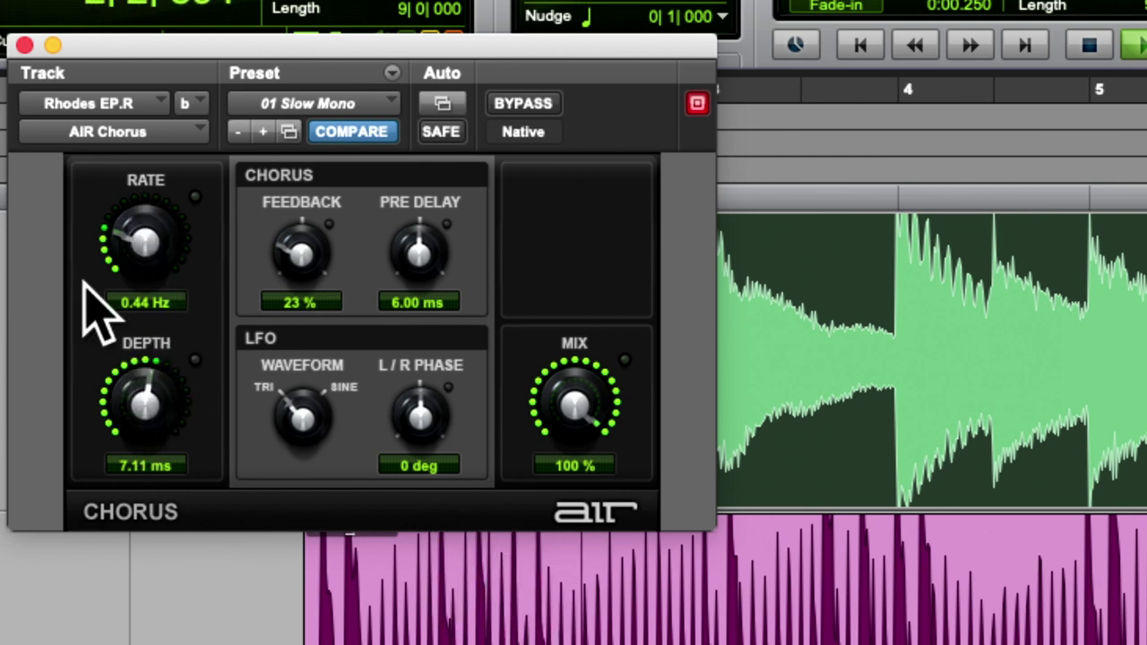
{"action": "left_click_drag", "start_coordinate": [122, 403], "coordinate": [148, 285]}
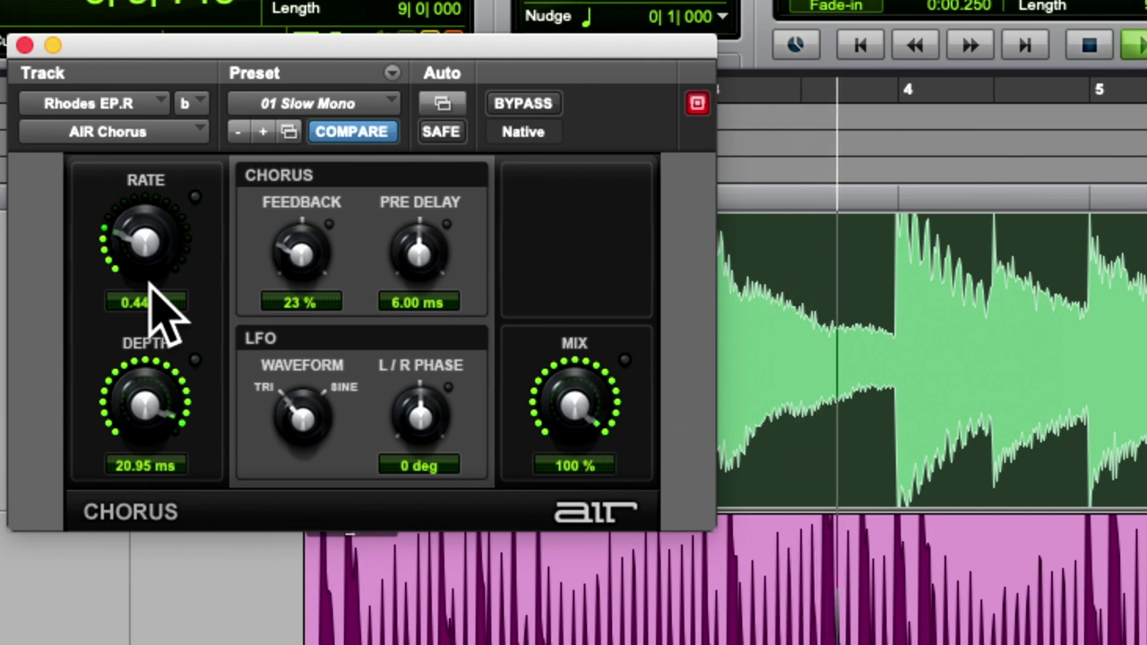
Set the chorus mix to 38 % and the depth to 4.02 ms
{"action": "left_click_drag", "start_coordinate": [153, 287], "coordinate": [102, 443]}
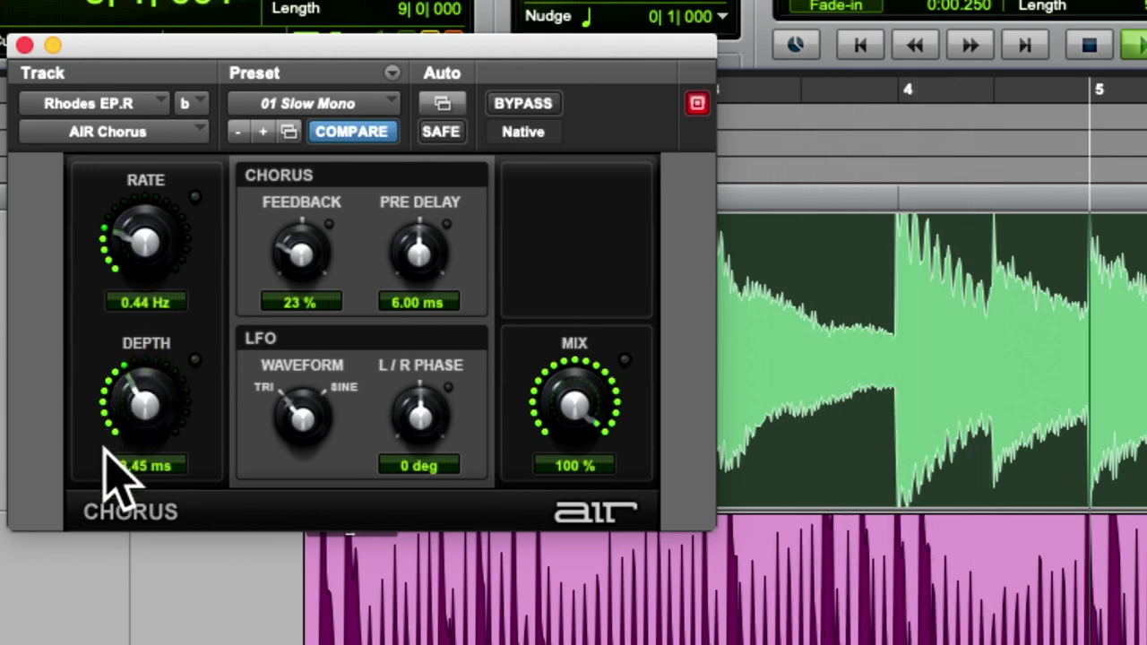
{"action": "left_click_drag", "start_coordinate": [567, 401], "coordinate": [507, 579]}
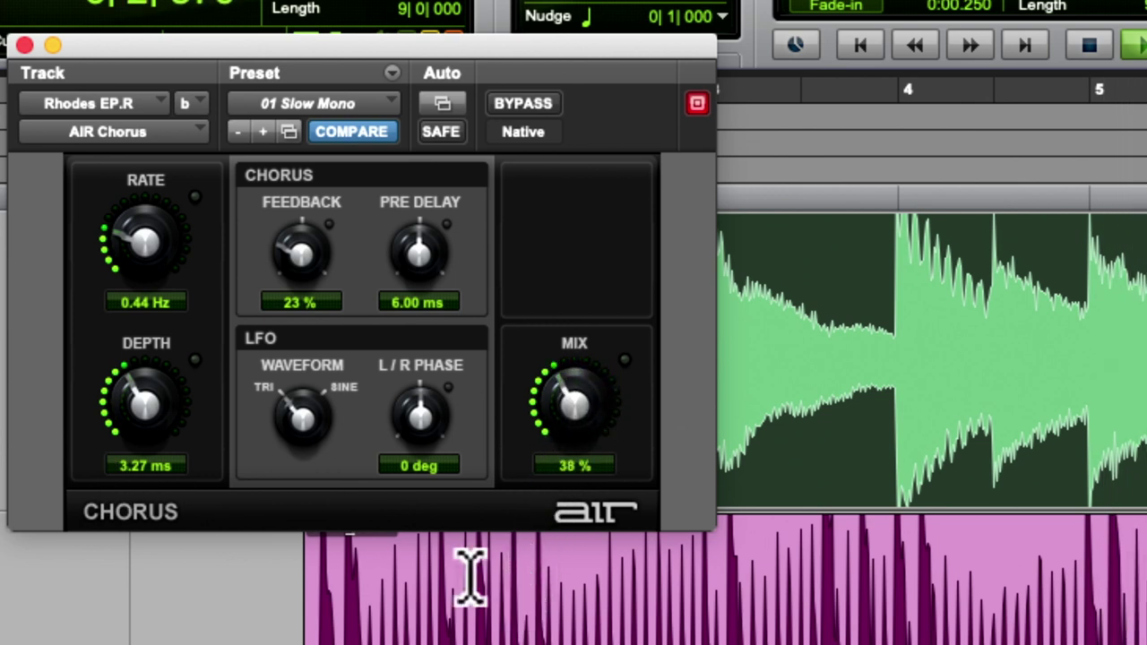
{"action": "left_click_drag", "start_coordinate": [162, 410], "coordinate": [158, 389]}
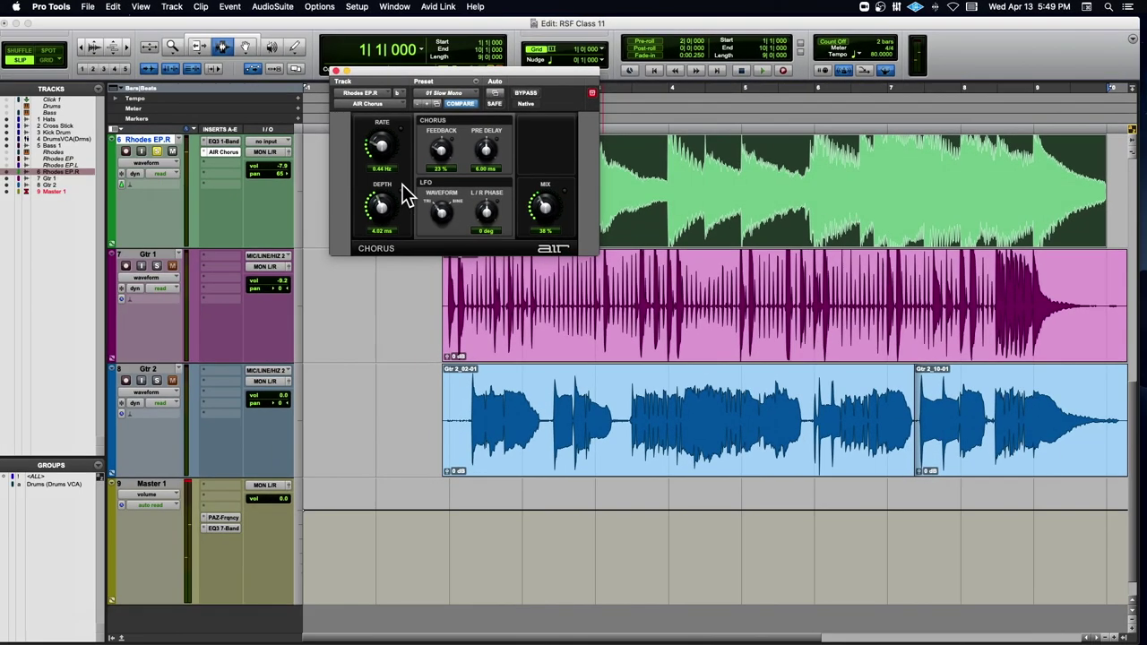
Take Rhodes EP.R out of solo and audition it with the other tracks, with the chorus window closed
{"action": "left_click", "coordinate": [159, 148]}
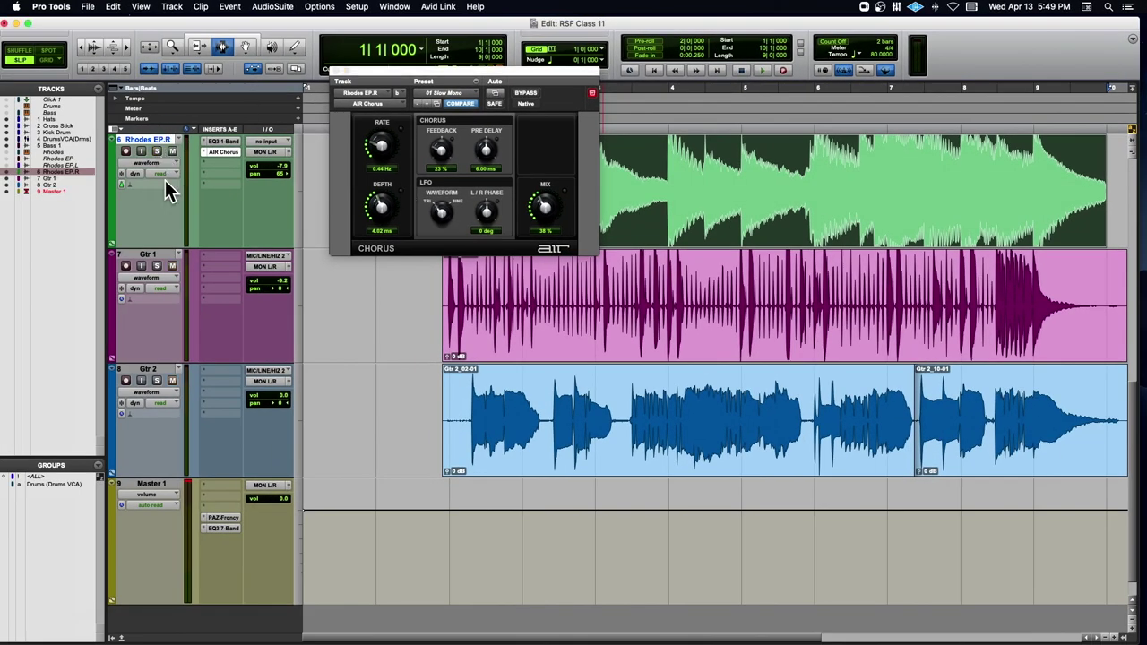
{"action": "key", "text": "space"}
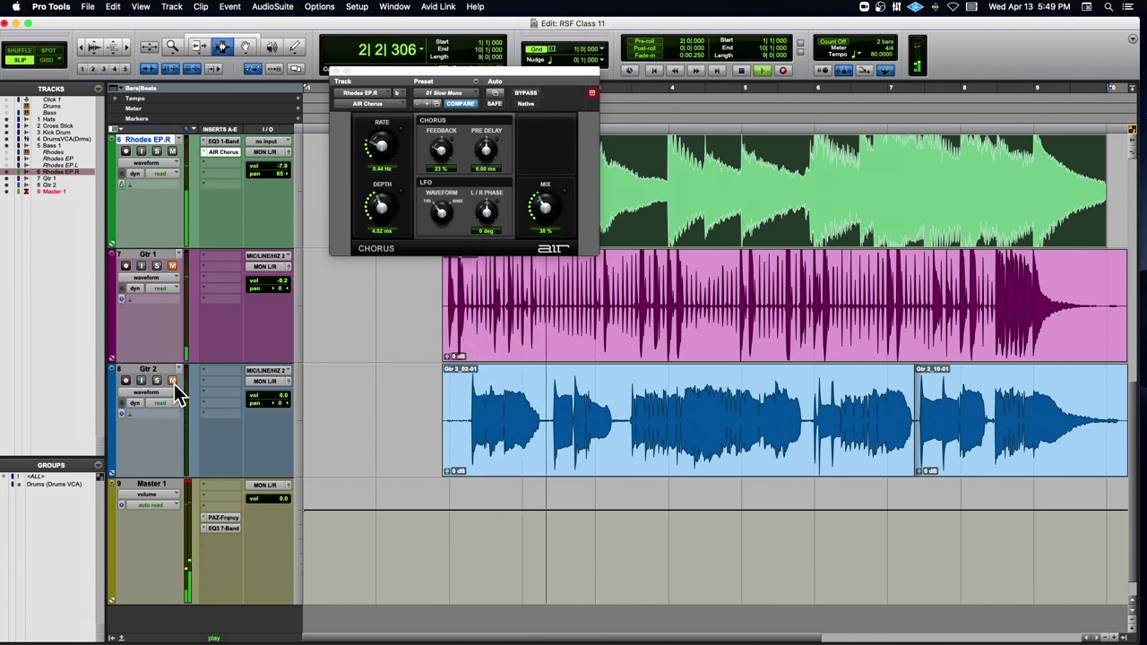
{"action": "left_click", "coordinate": [335, 70]}
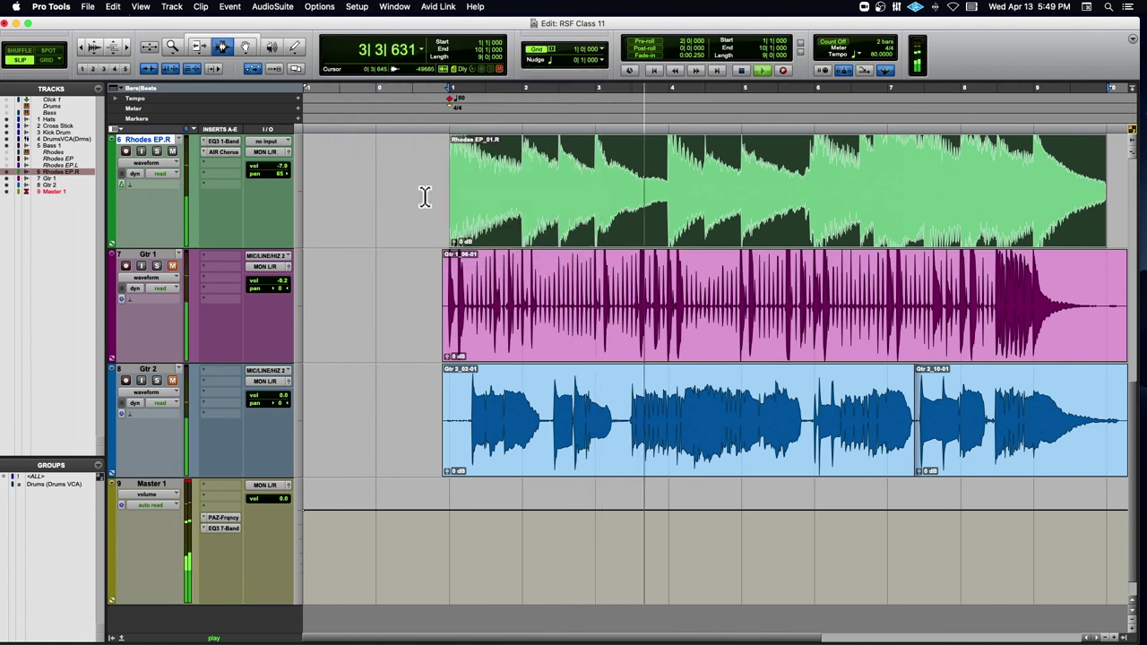
{"action": "key", "text": "space"}
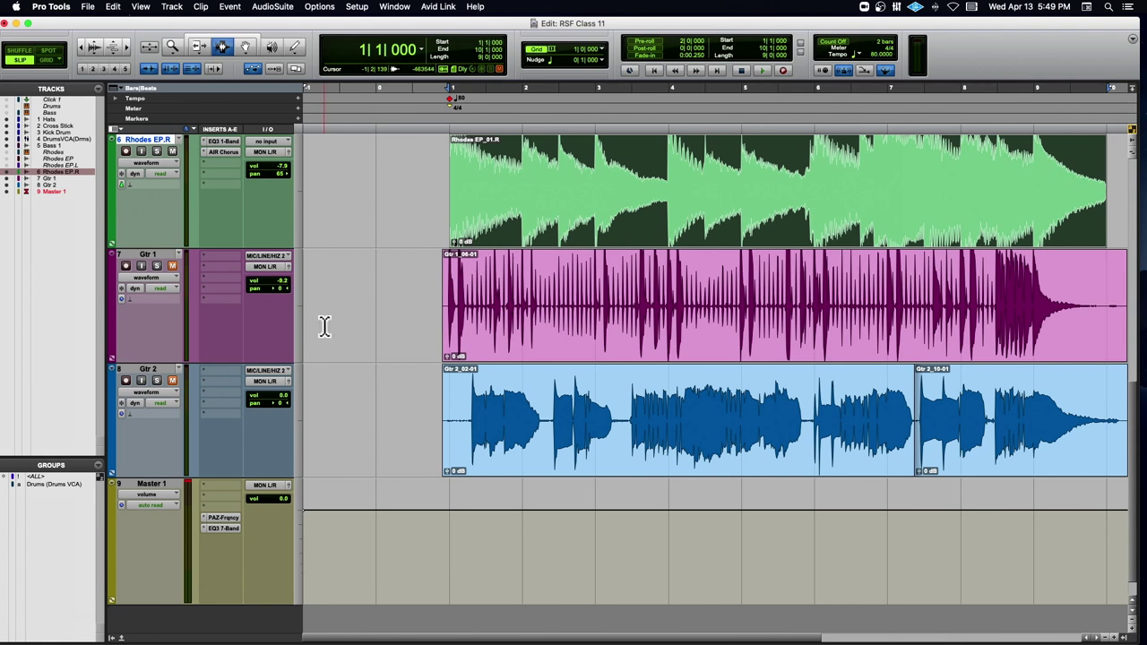
Create two stereo aux tracks directly below the Gtr 2 track
{"action": "left_click", "coordinate": [164, 375]}
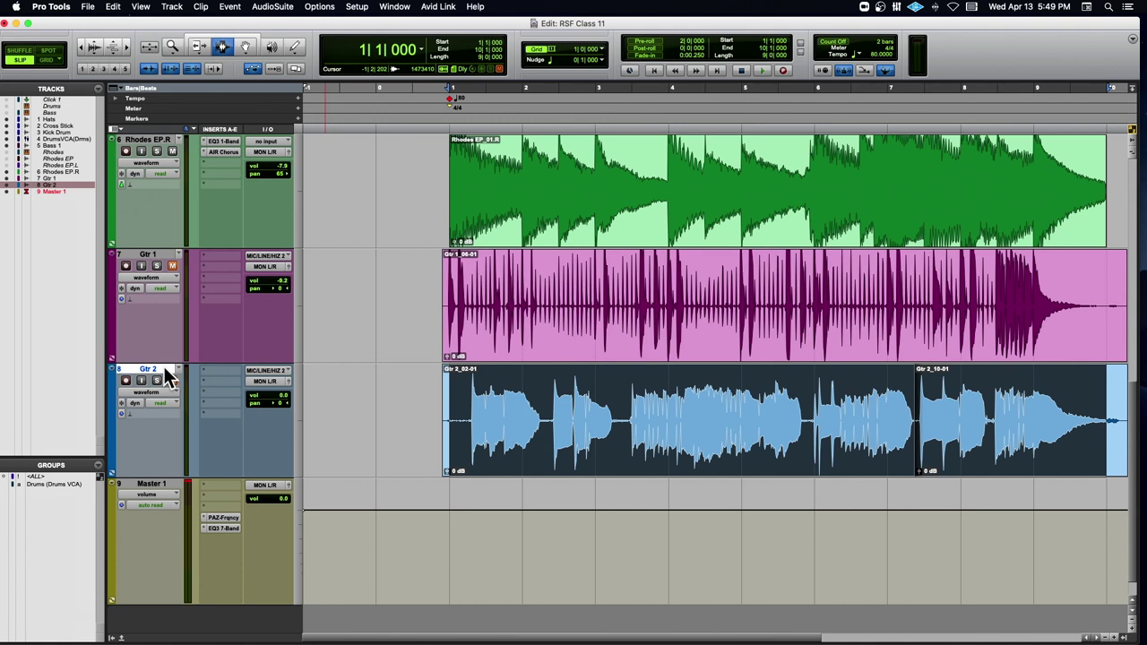
{"action": "key", "text": "super+shift+n"}
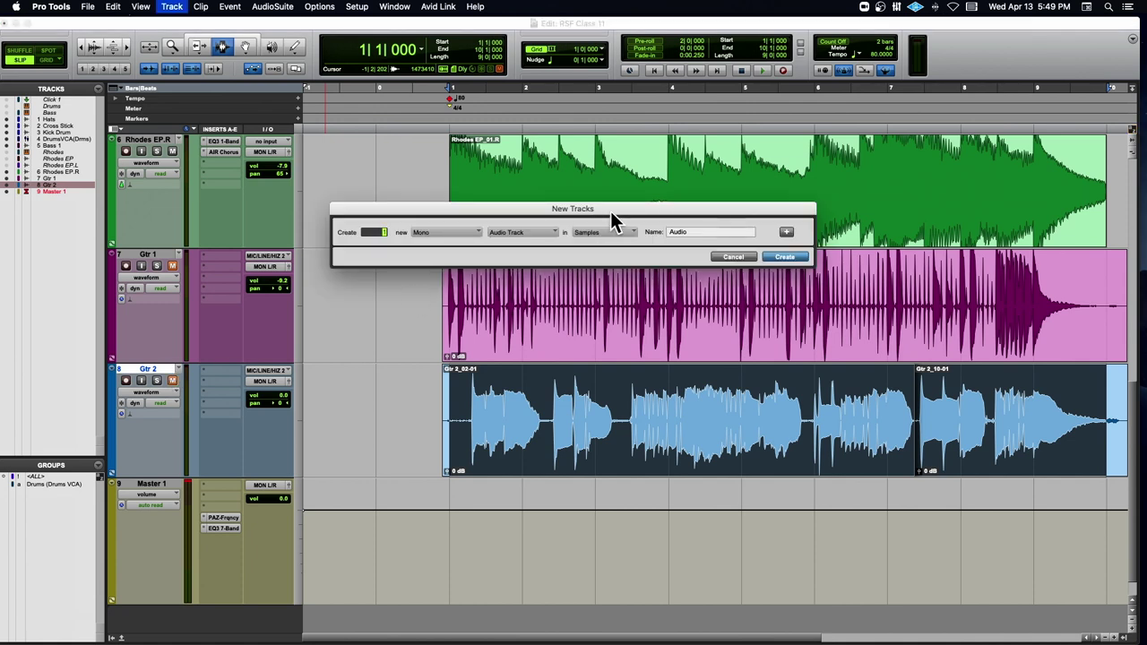
{"action": "type", "text": "2"}
{"action": "left_click", "coordinate": [422, 232]}
{"action": "left_click", "coordinate": [426, 243]}
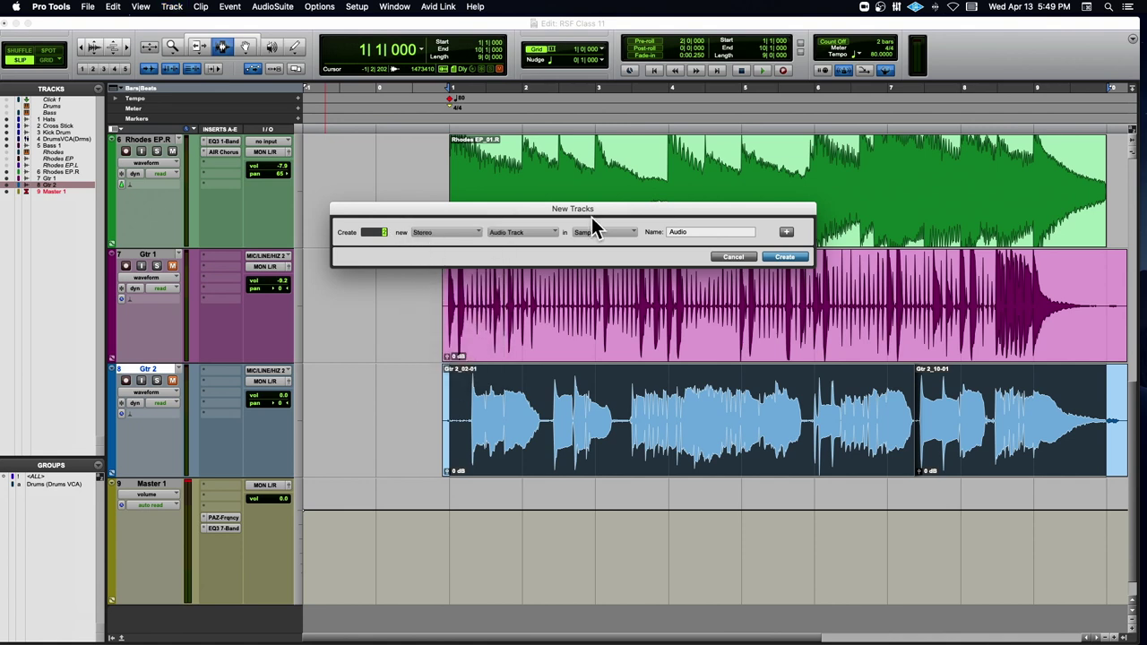
{"action": "left_click", "coordinate": [536, 233]}
{"action": "left_click", "coordinate": [531, 244]}
{"action": "left_click", "coordinate": [784, 257]}
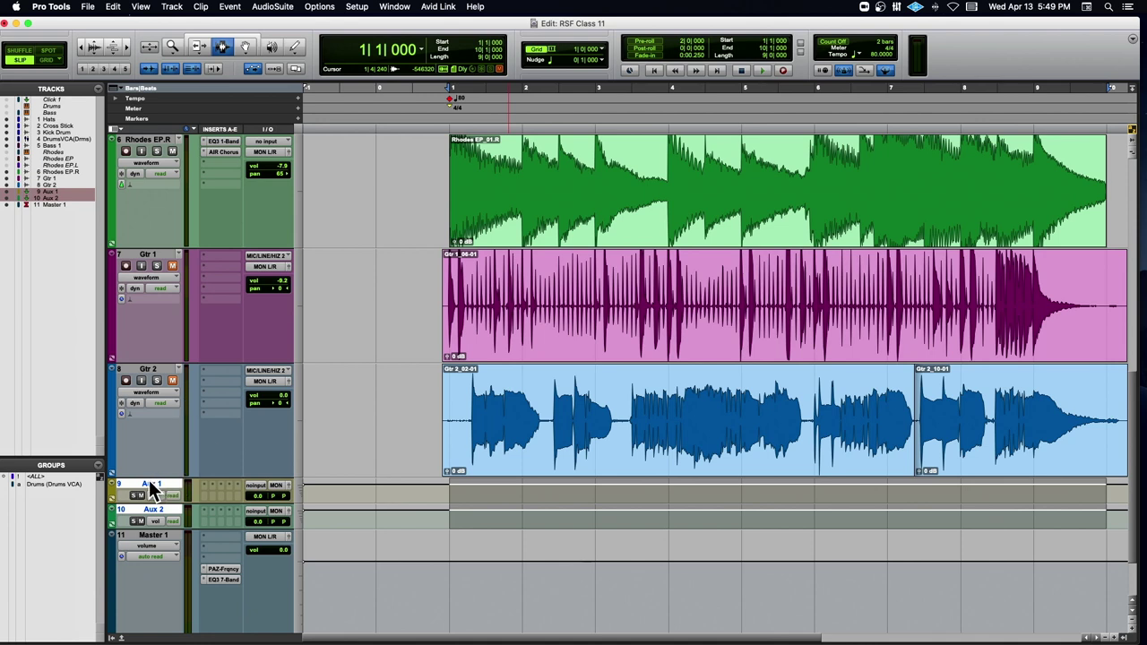
Remove the track color from Aux 1 and Aux 2
{"action": "double_click", "coordinate": [110, 491]}
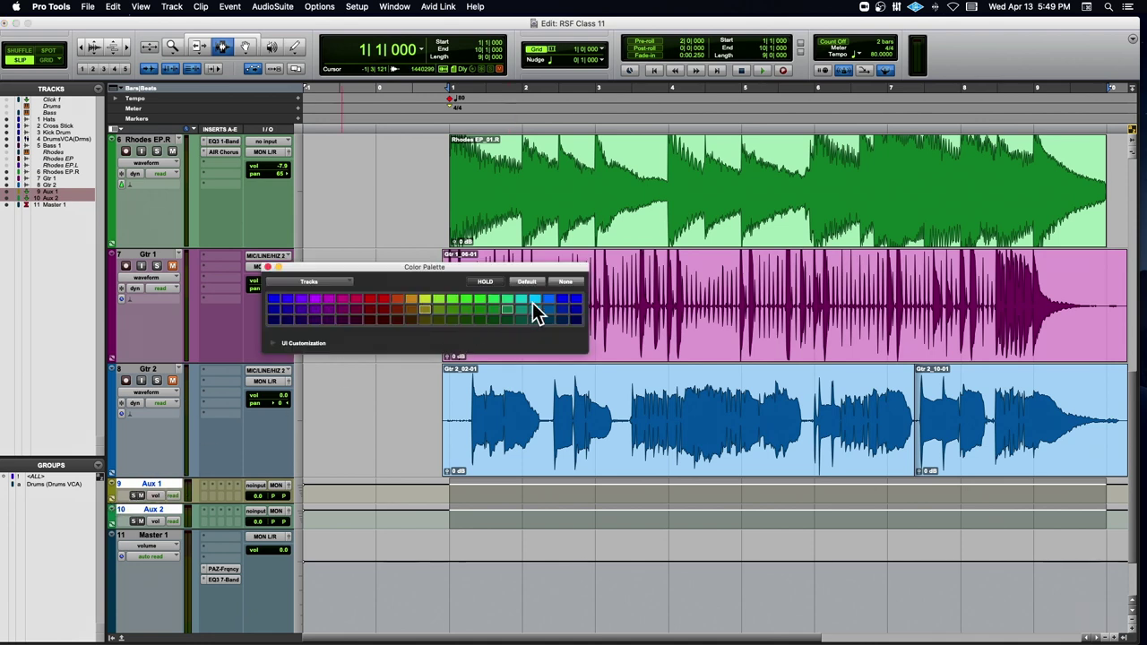
{"action": "left_click", "coordinate": [257, 266]}
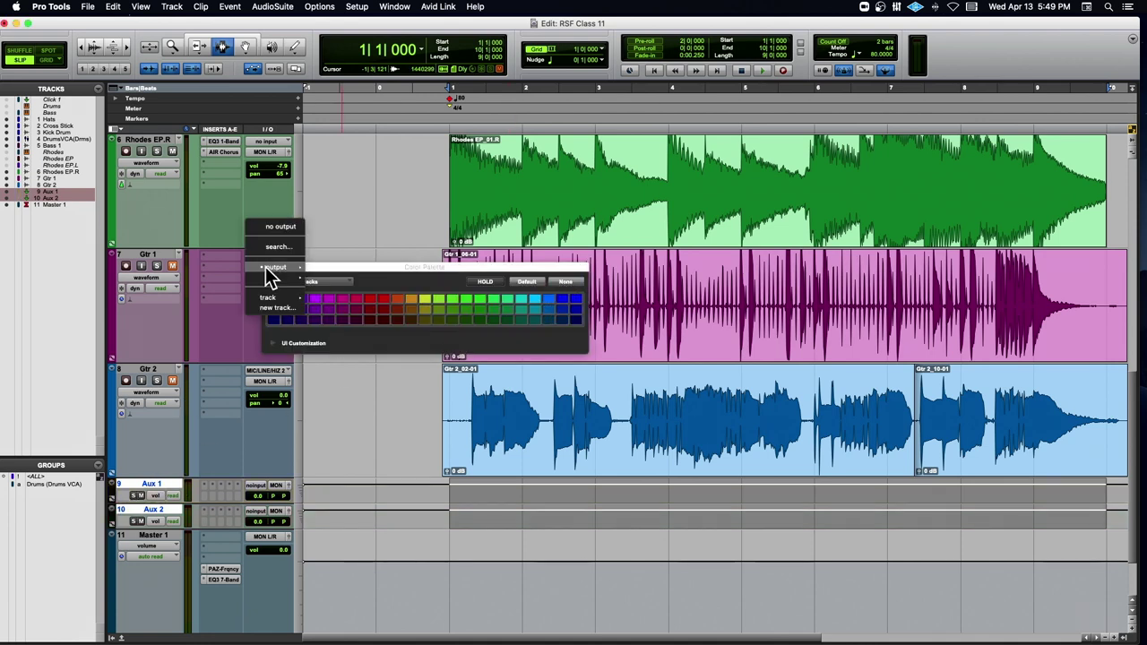
{"action": "left_click", "coordinate": [157, 473]}
Rename Aux 1 as Reverb and Aux 2 as Delay, and close the color palette
{"action": "double_click", "coordinate": [158, 484]}
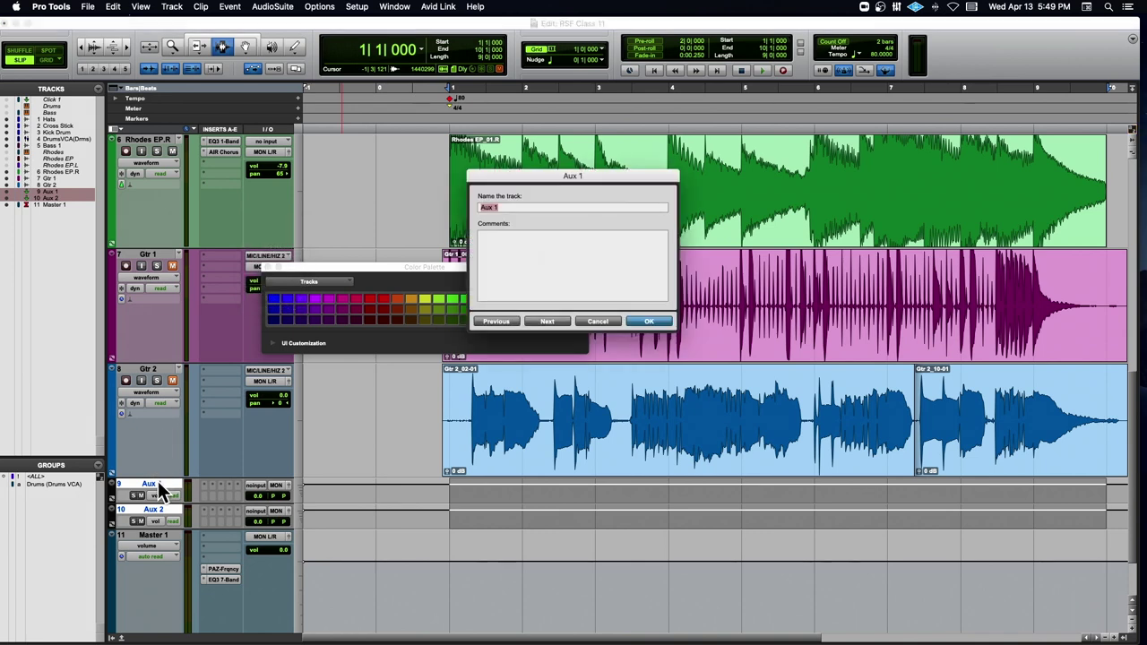
{"action": "type", "text": "Reverb"}
{"action": "left_click", "coordinate": [553, 322]}
{"action": "type", "text": "Delay"}
{"action": "key", "text": "Return"}
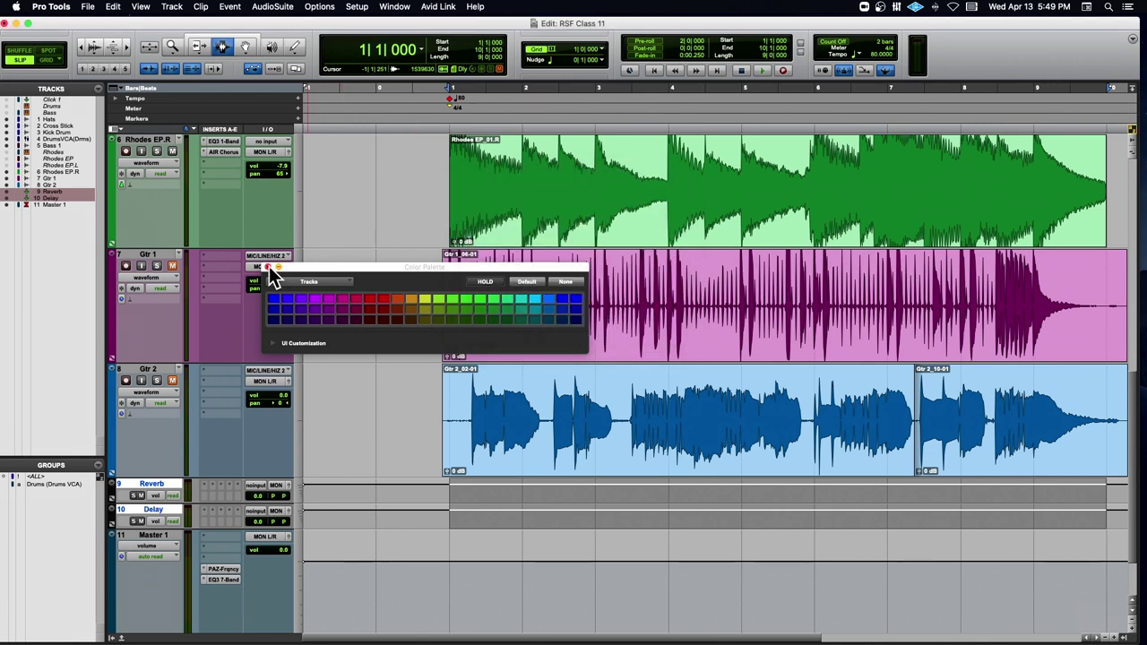
{"action": "left_click", "coordinate": [268, 267]}
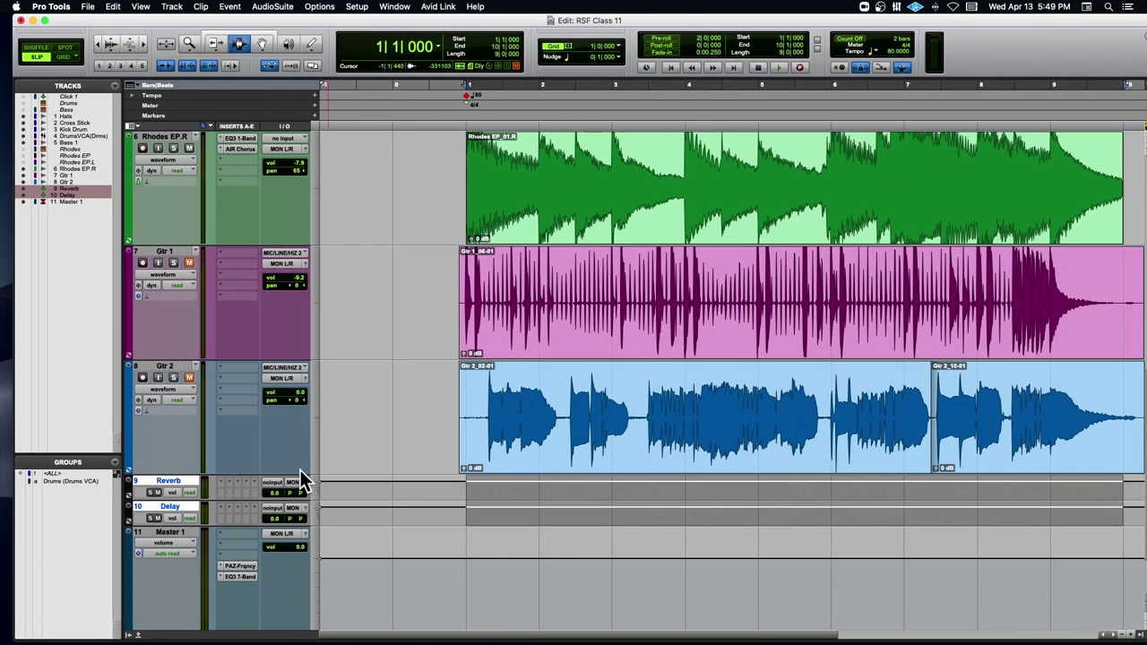
Increase the height of the Reverb and Delay tracks and deselect them
{"action": "left_click_drag", "start_coordinate": [170, 500], "coordinate": [171, 556]}
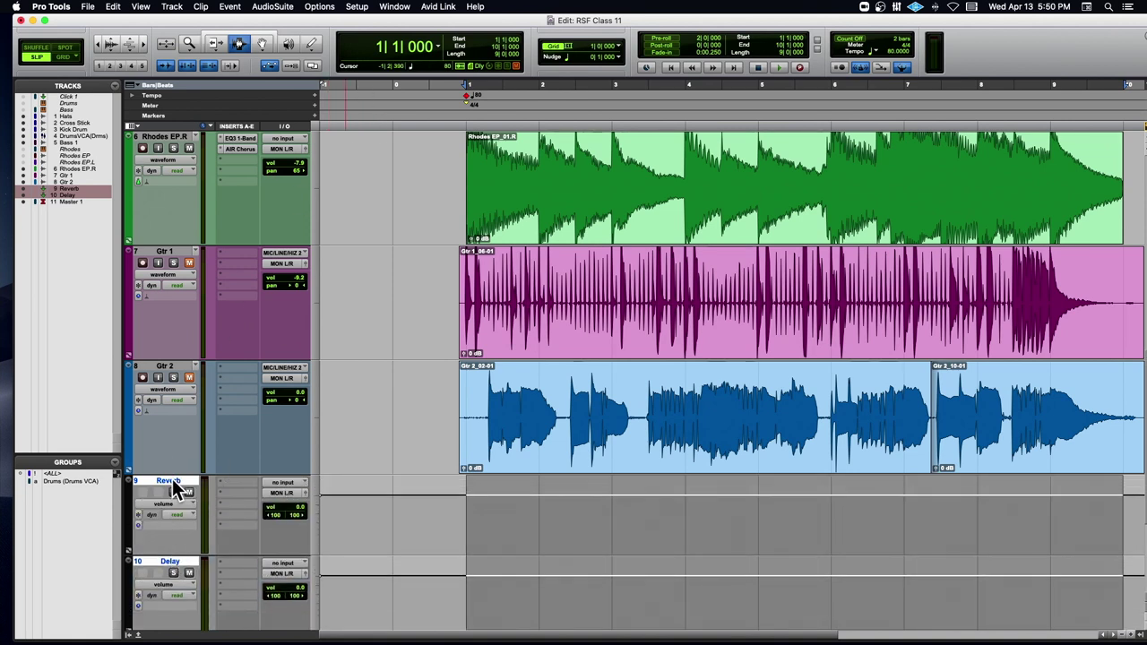
{"action": "left_click", "coordinate": [173, 480], "text": "alt"}
{"action": "scroll", "coordinate": [174, 481], "scroll_direction": "up", "scroll_amount": 5}
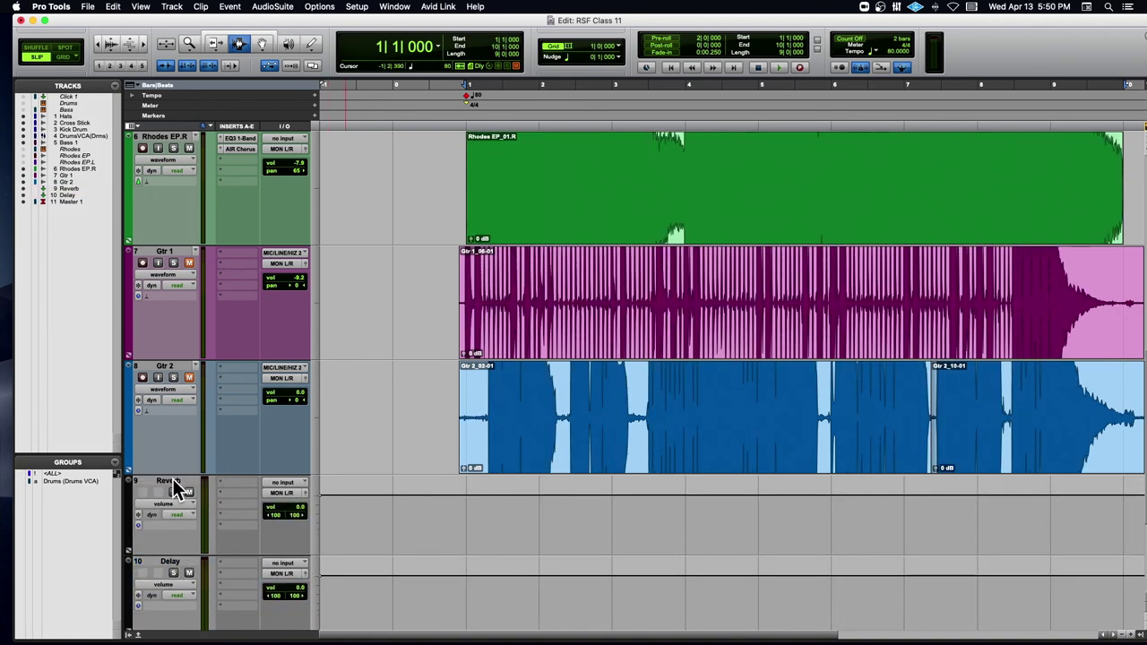
Reset the busses to their defaults in the I/O Setup and review the output and input paths
{"action": "left_click", "coordinate": [357, 8]}
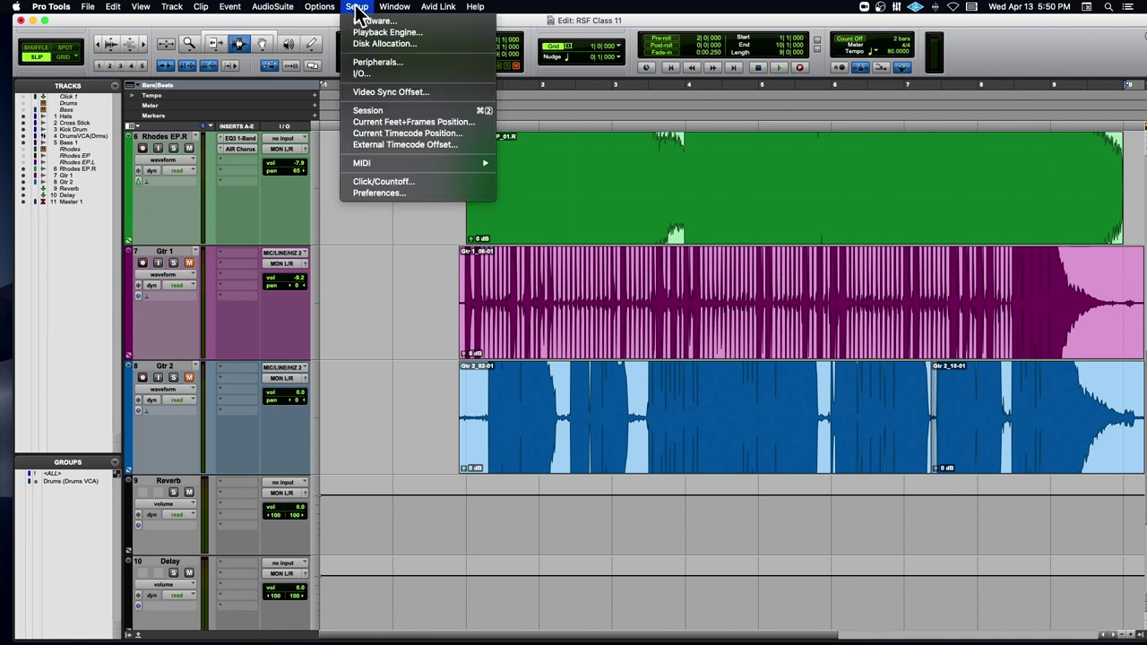
{"action": "left_click", "coordinate": [375, 74]}
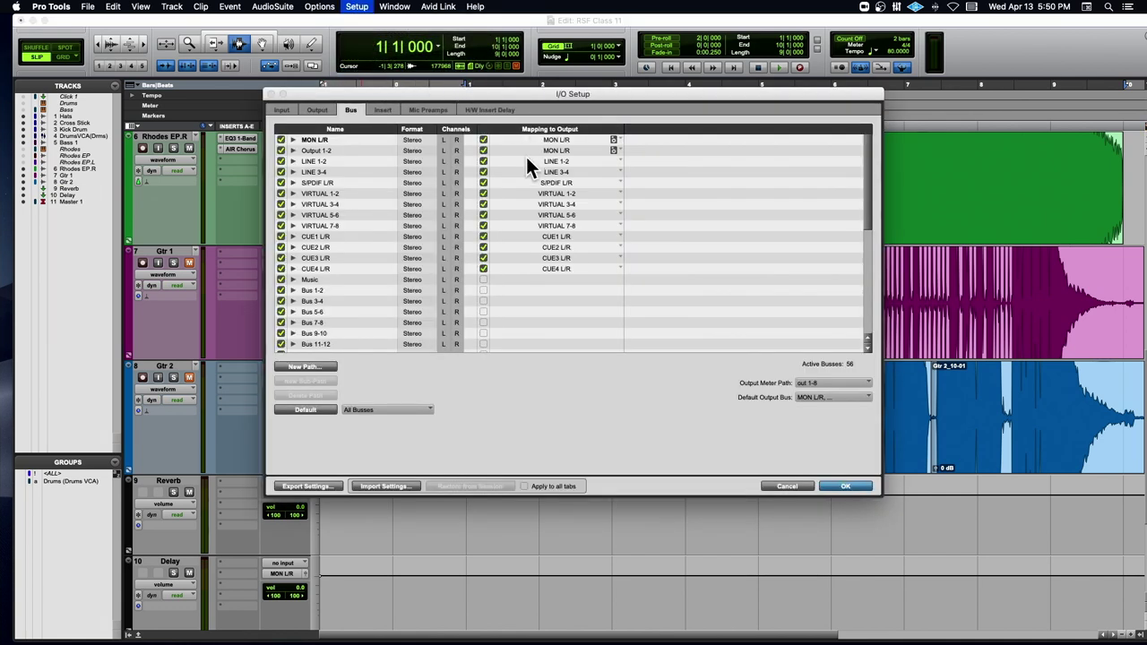
{"action": "left_click", "coordinate": [311, 409]}
{"action": "left_click", "coordinate": [318, 108]}
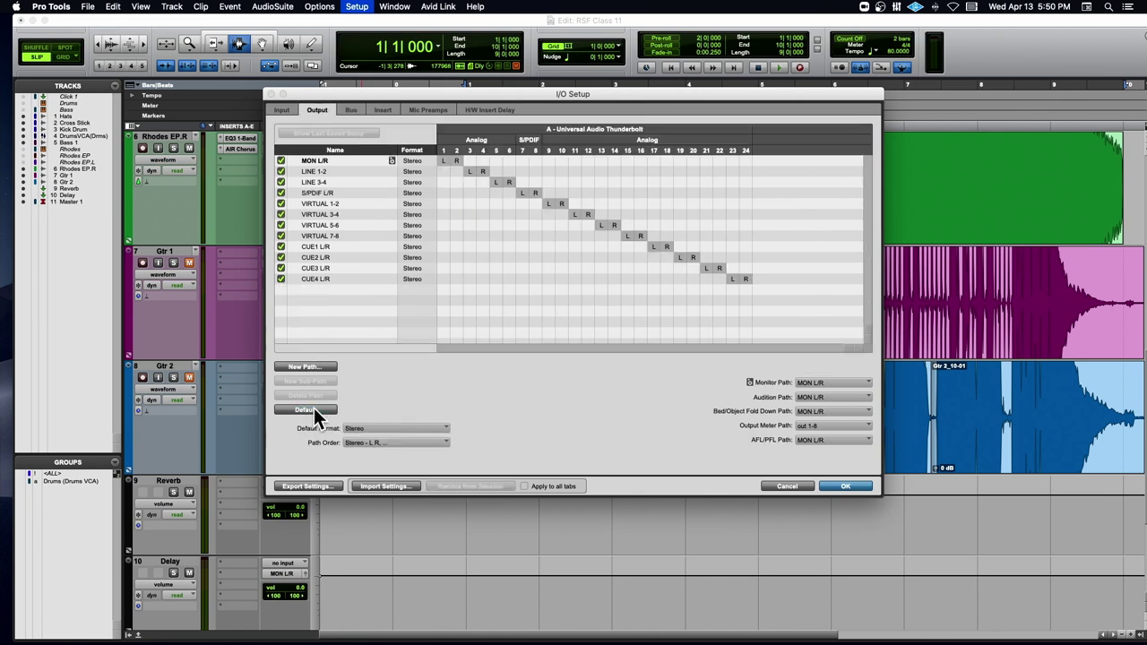
{"action": "left_click", "coordinate": [285, 108]}
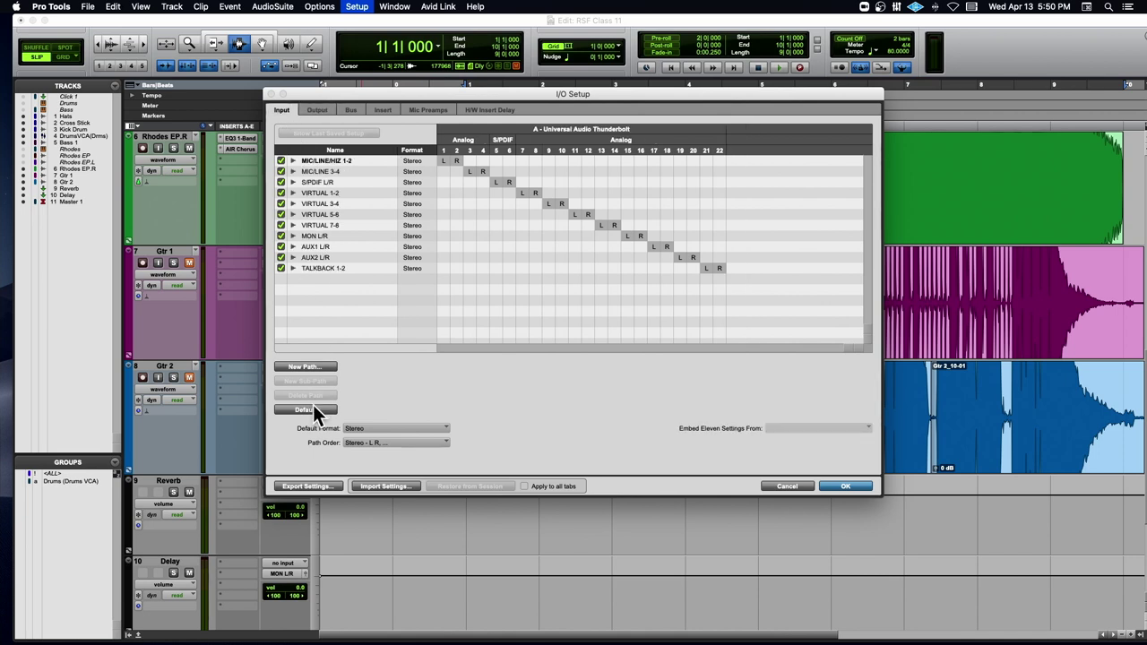
{"action": "left_click", "coordinate": [847, 487]}
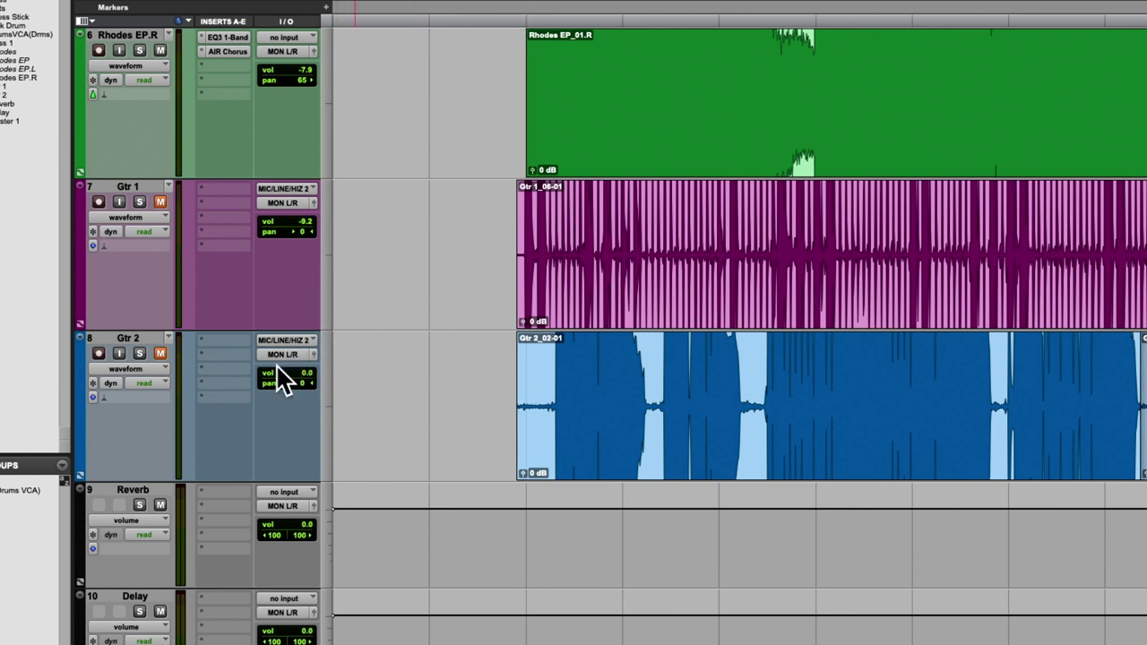
Check the Reverb track's output assignment and set its input to Bus 1-2 (Stereo)
{"action": "left_click", "coordinate": [285, 507]}
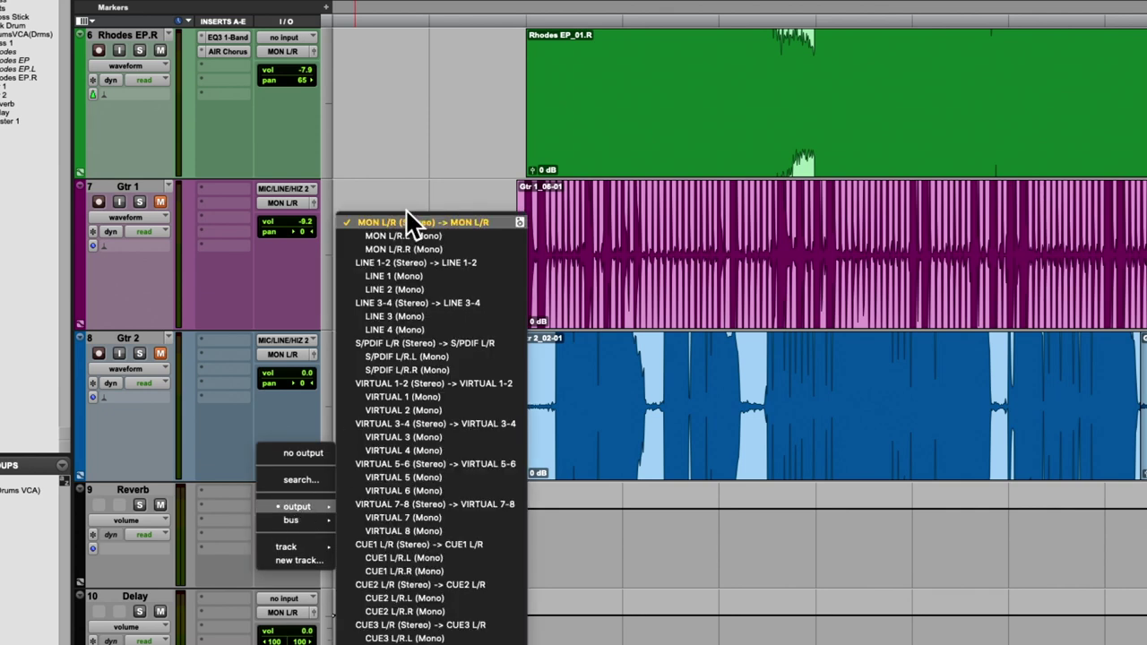
{"action": "left_click", "coordinate": [130, 320]}
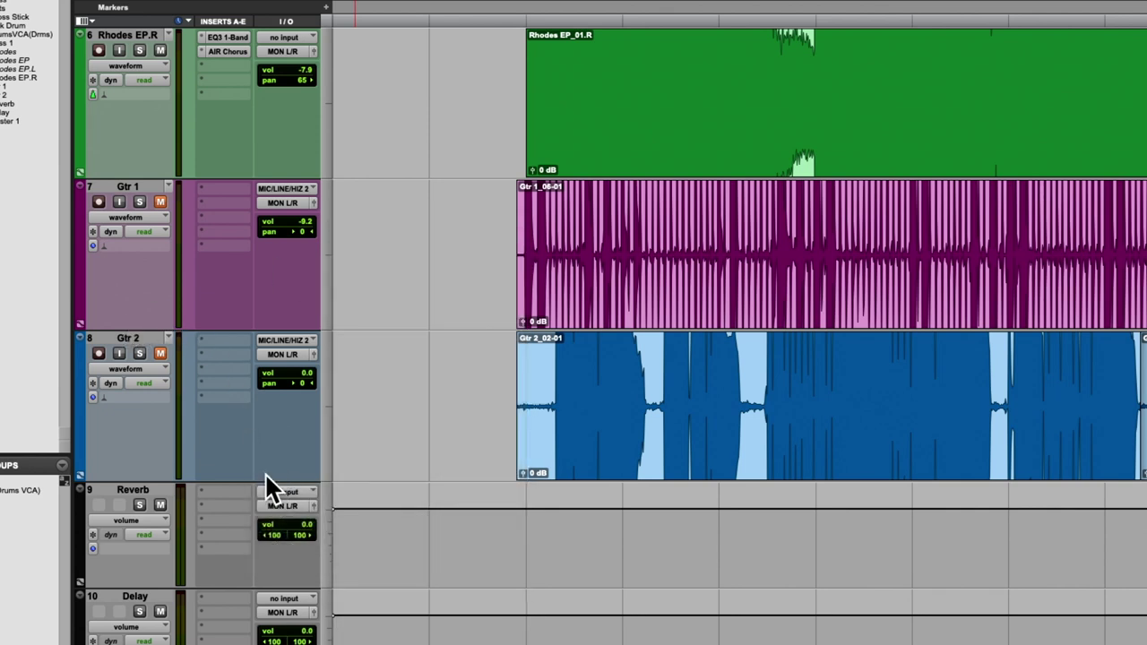
{"action": "left_click", "coordinate": [274, 494]}
{"action": "mouse_move", "coordinate": [272, 506]}
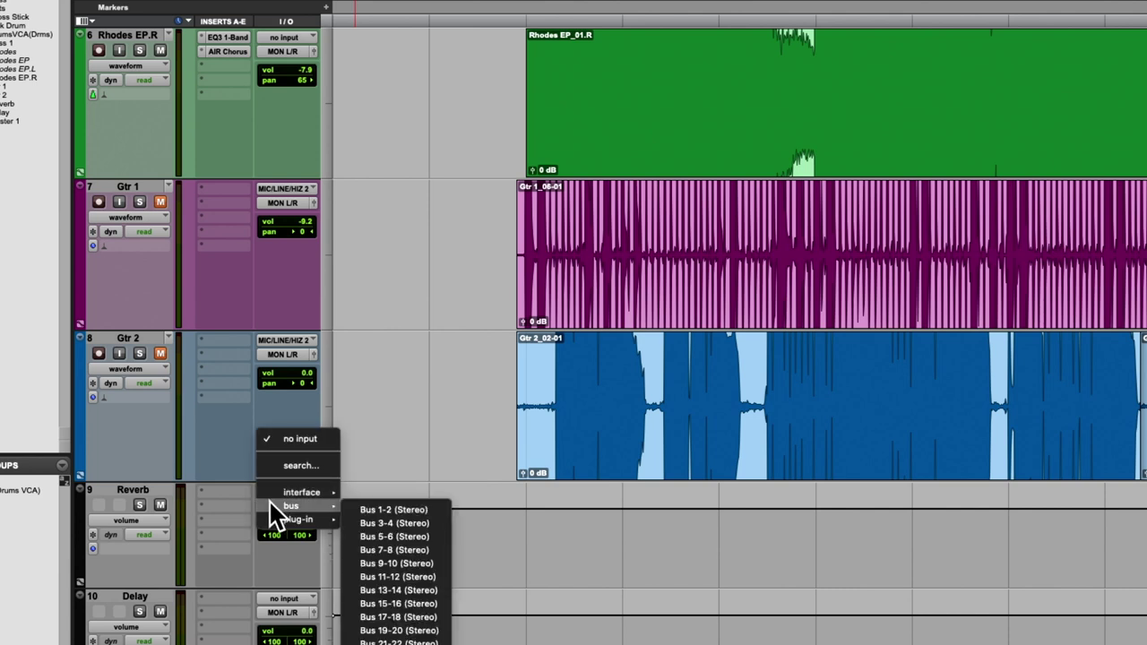
{"action": "left_click", "coordinate": [420, 513]}
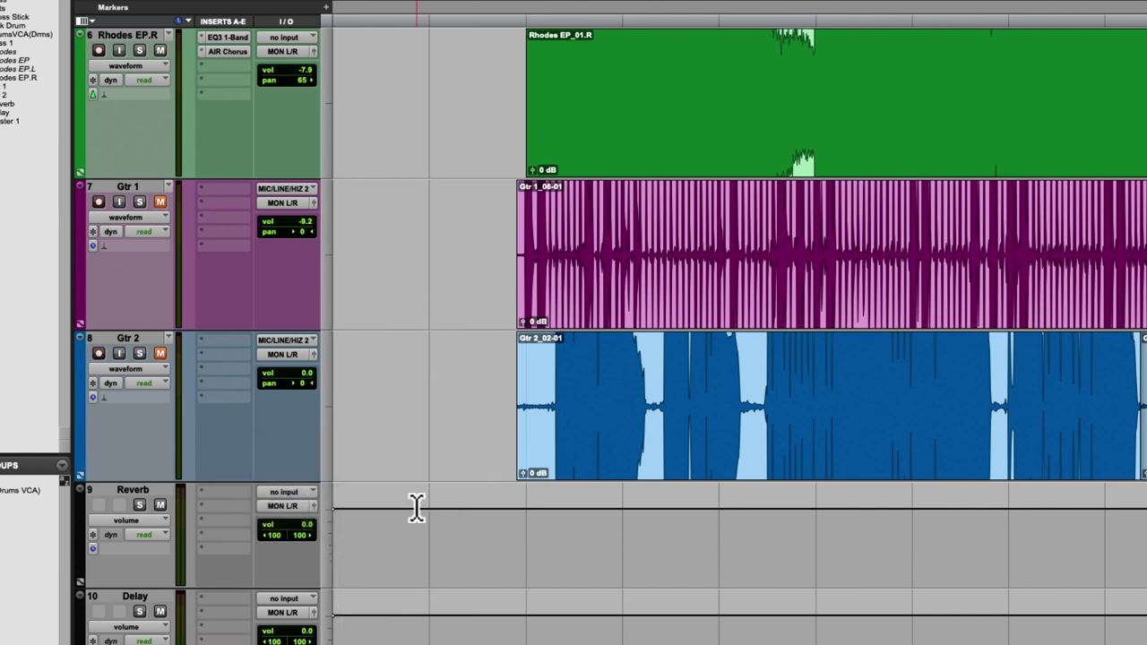
Set the Delay track's input to Bus 3-4 (Stereo)
{"action": "left_click", "coordinate": [285, 607]}
{"action": "mouse_move", "coordinate": [281, 613]}
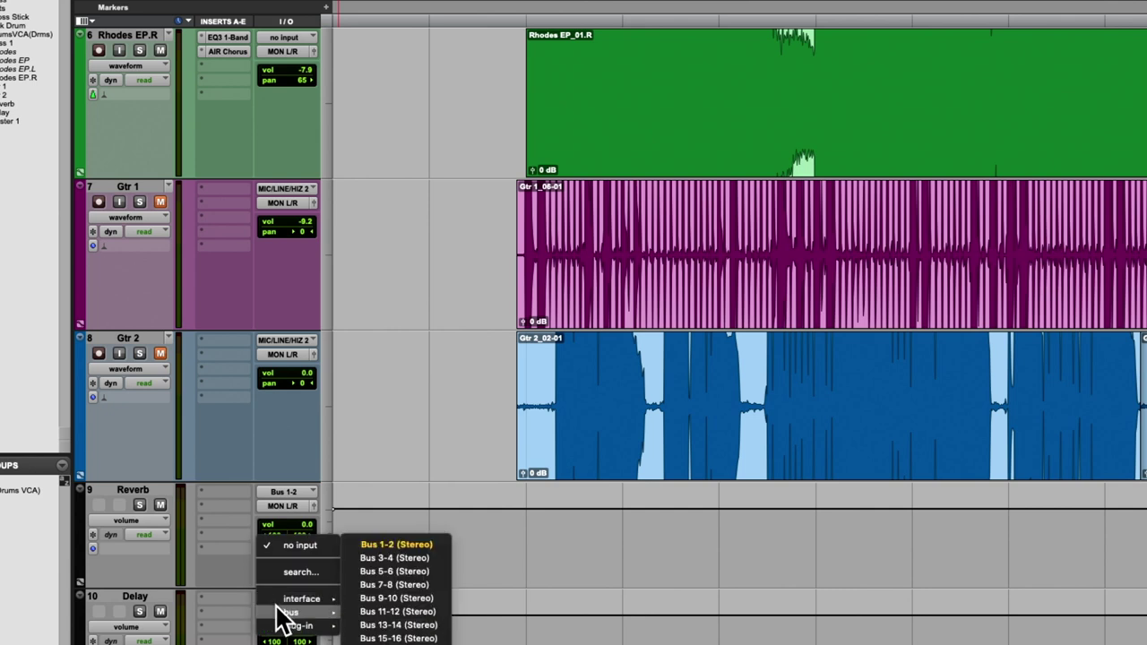
{"action": "left_click", "coordinate": [419, 561]}
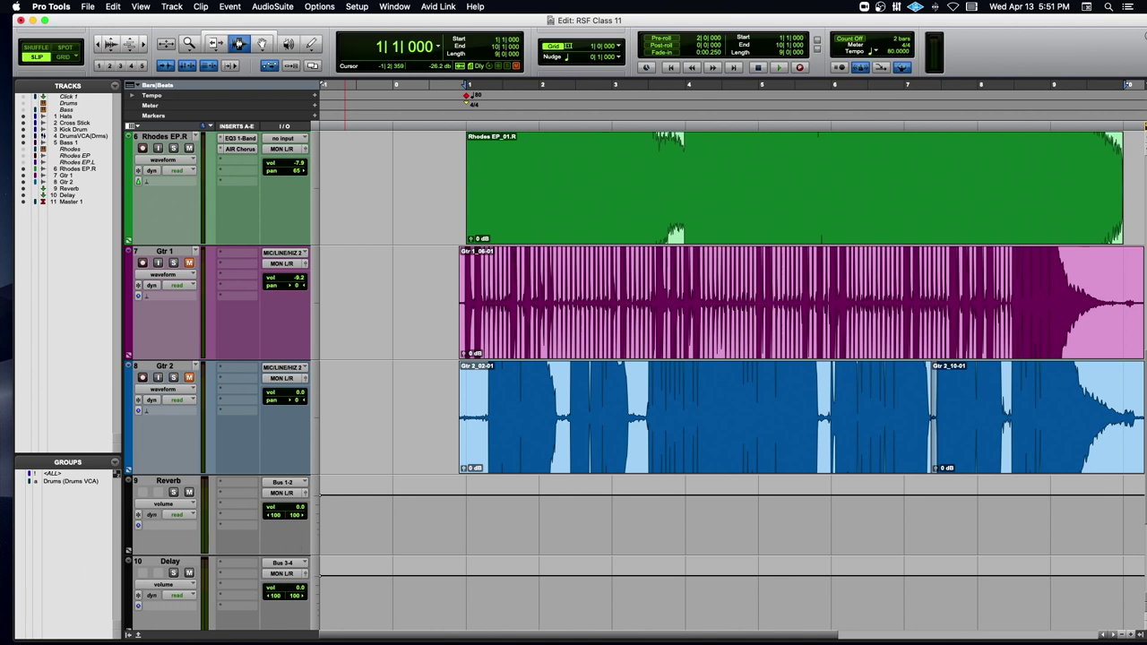
Reduce the vertical zoom of the audio waveforms and select the Reverb track
{"action": "left_click", "coordinate": [114, 50]}
{"action": "left_click", "coordinate": [108, 46]}
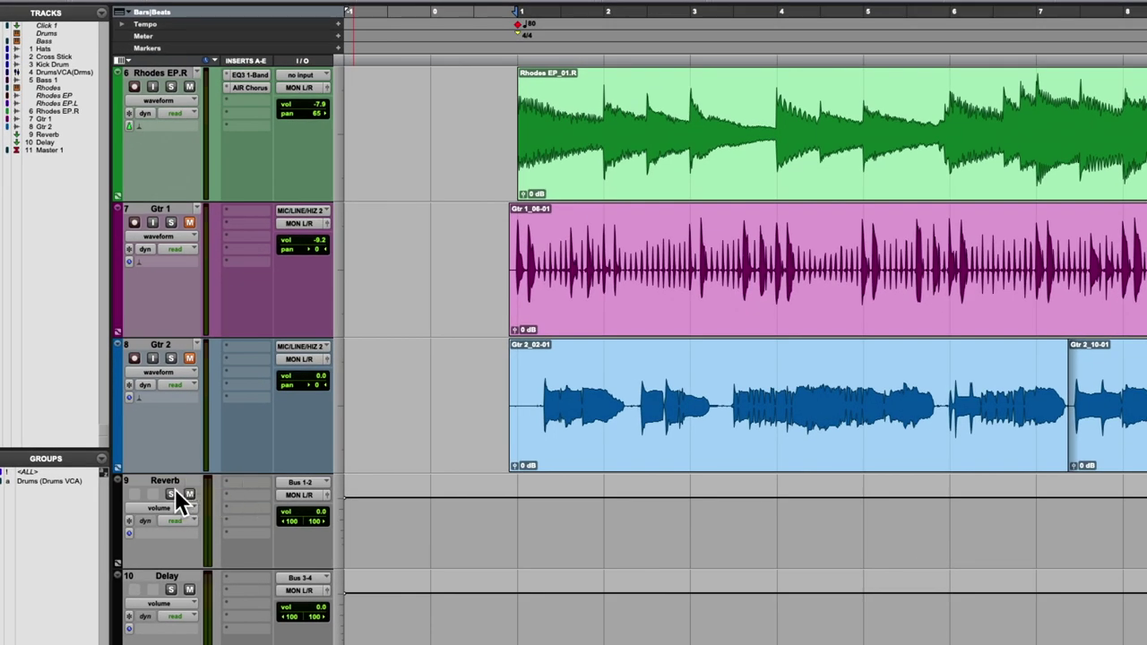
{"action": "left_click", "coordinate": [170, 482]}
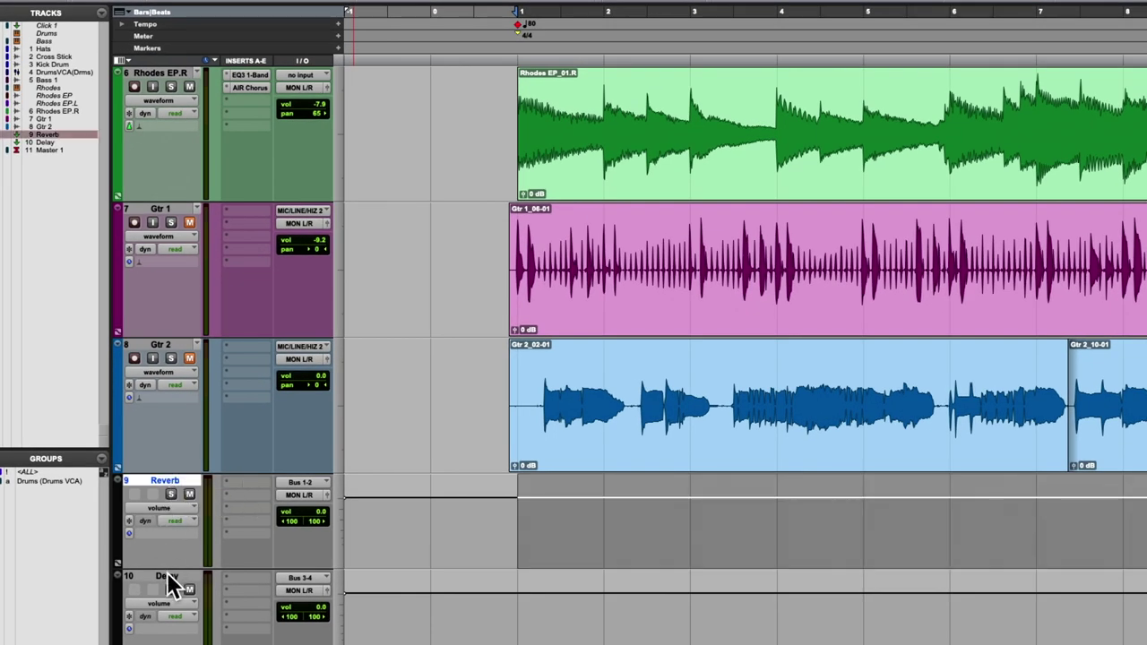
{"action": "left_click", "coordinate": [167, 575]}
{"action": "left_click", "coordinate": [187, 482]}
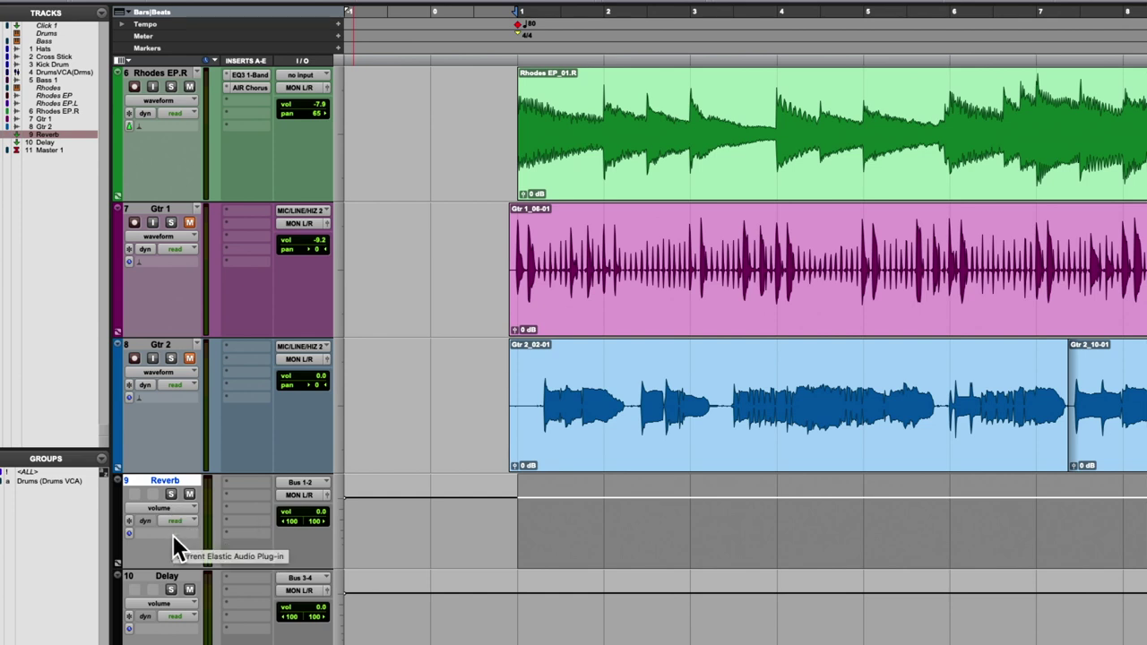
Rename the Reverb track's input bus, Bus 1-2, as Reverb
{"action": "scroll", "coordinate": [195, 300], "scroll_direction": "down", "scroll_amount": 3}
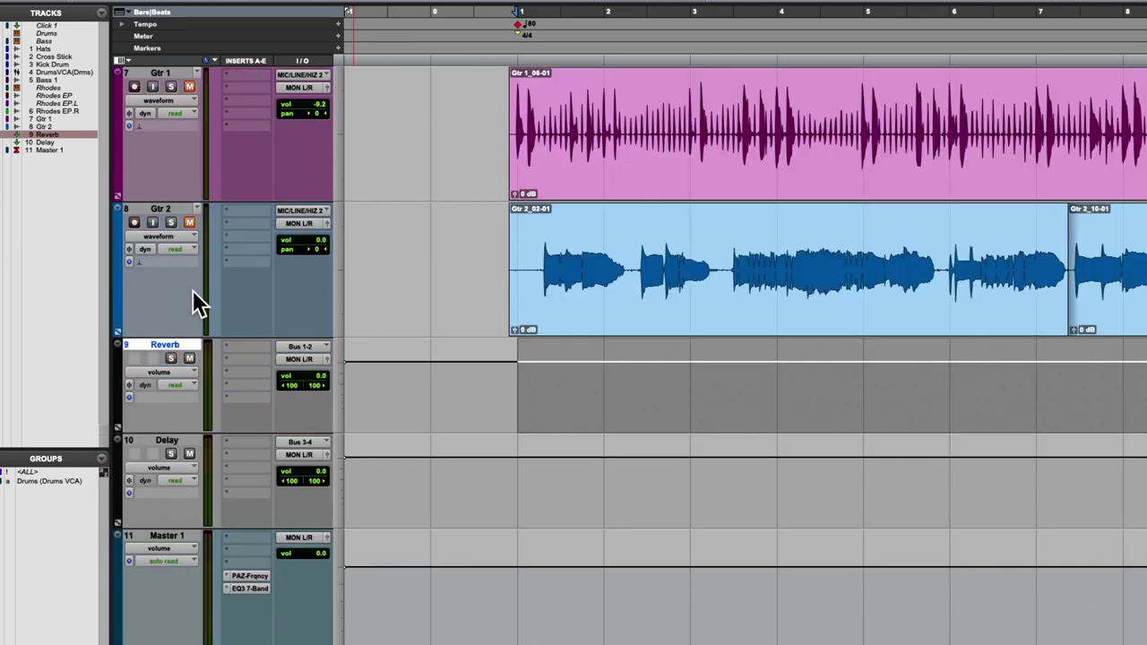
{"action": "scroll", "coordinate": [196, 305], "scroll_direction": "down", "scroll_amount": 3}
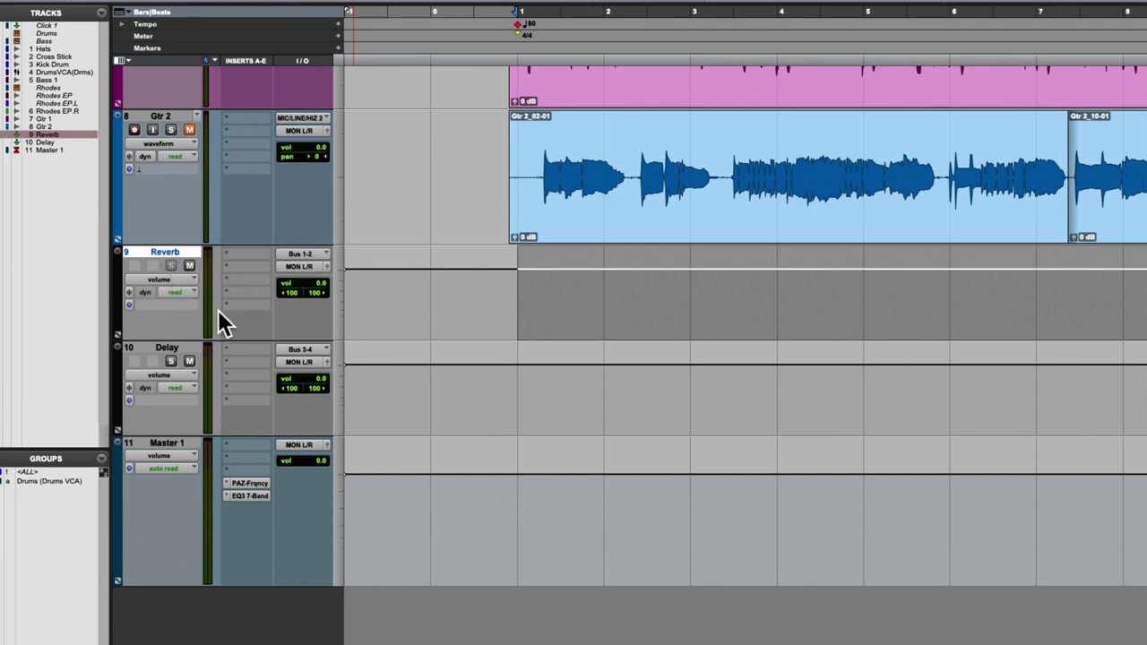
{"action": "scroll", "coordinate": [167, 360], "scroll_direction": "up", "scroll_amount": 1}
{"action": "scroll", "coordinate": [167, 360], "scroll_direction": "down", "scroll_amount": 1}
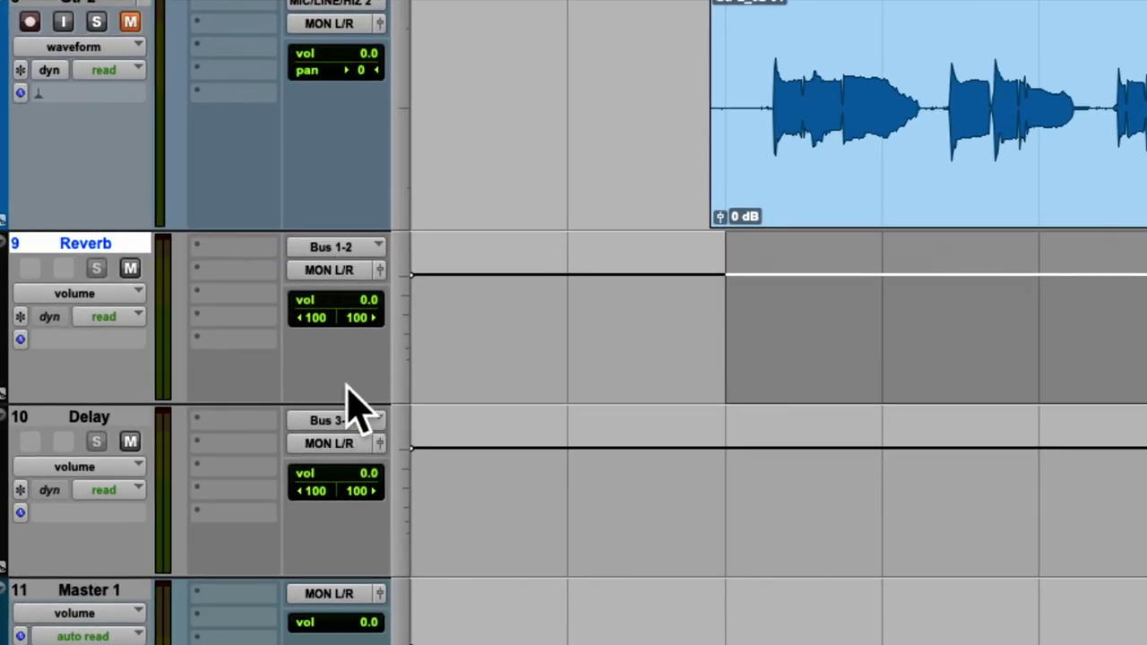
{"action": "right_click", "coordinate": [314, 260]}
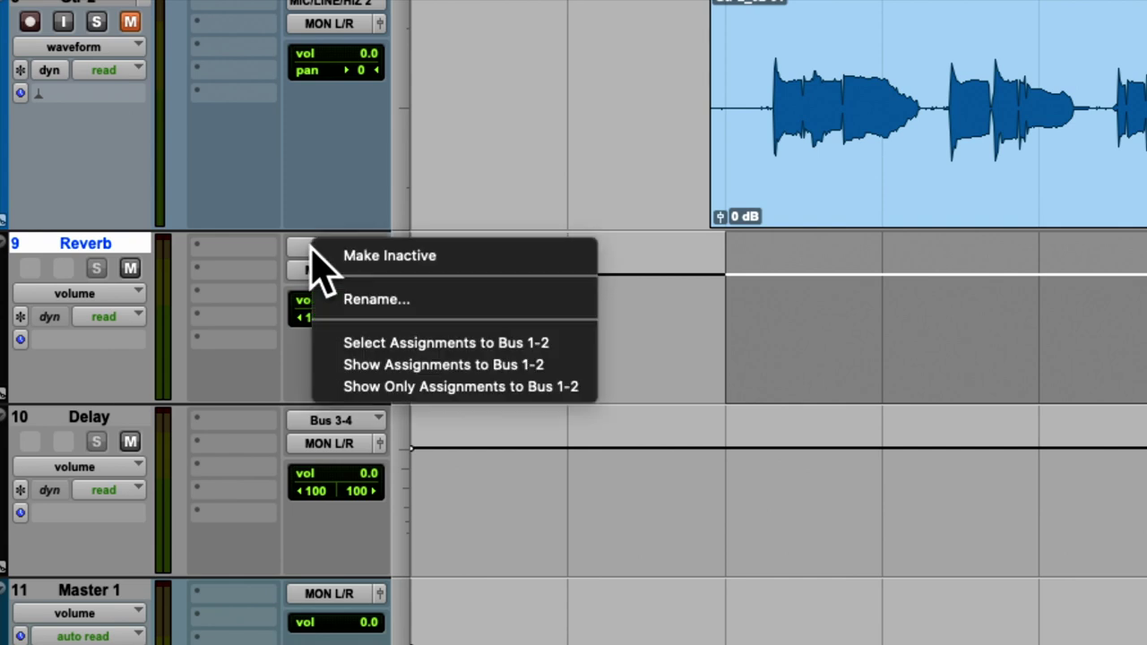
{"action": "left_click", "coordinate": [351, 301]}
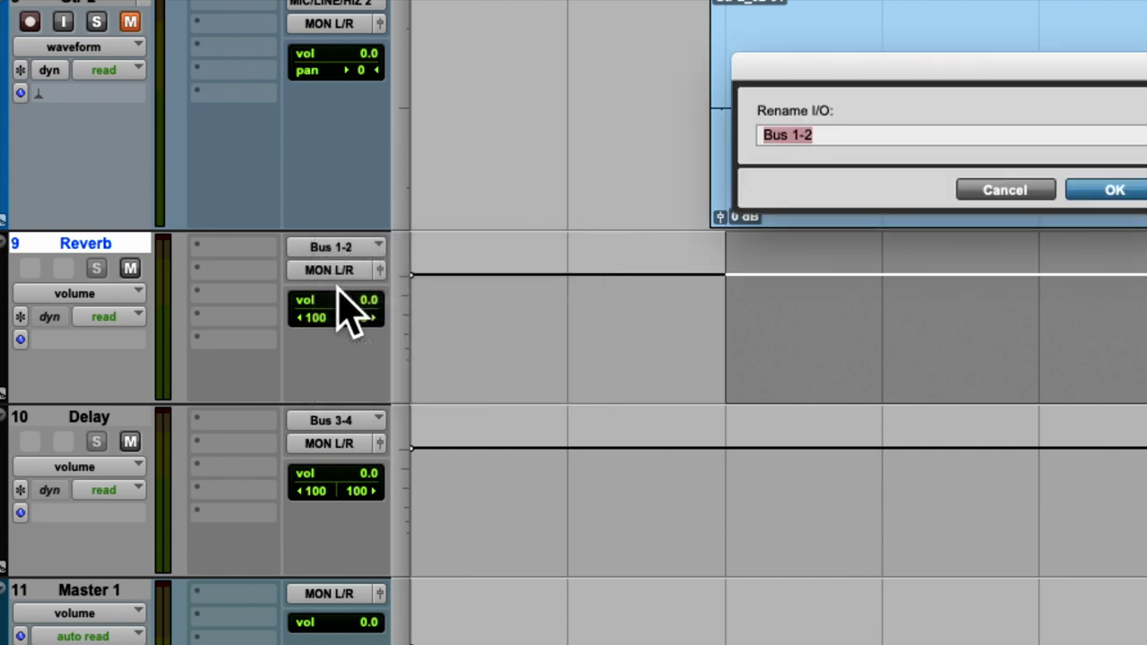
{"action": "type", "text": "Reverb"}
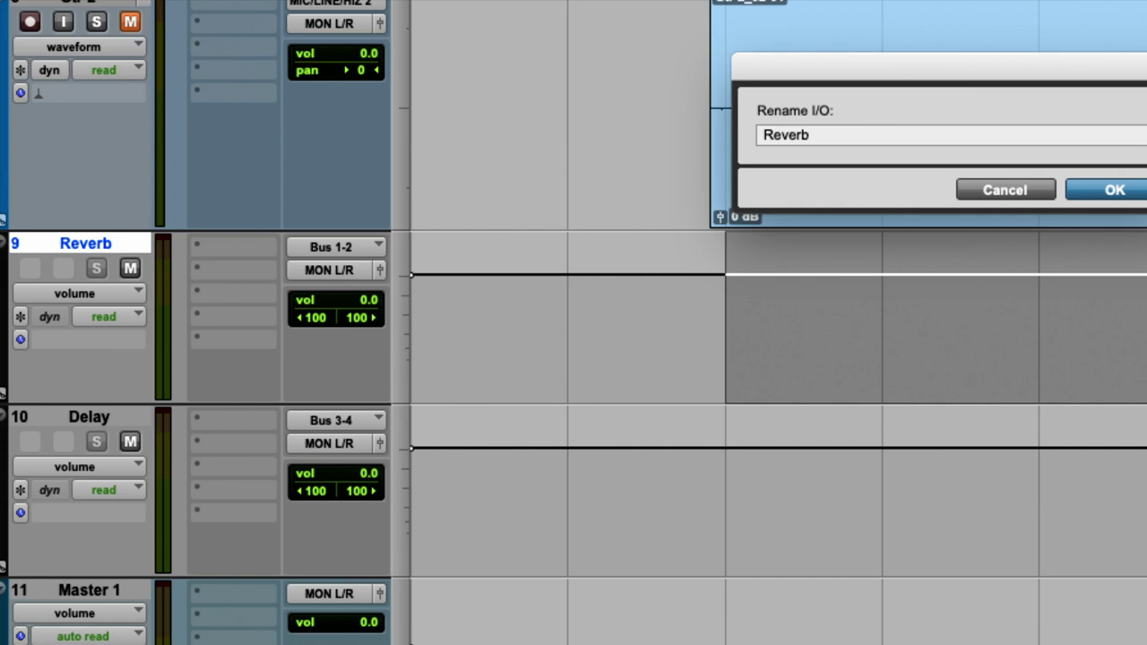
{"action": "key", "text": "Return"}
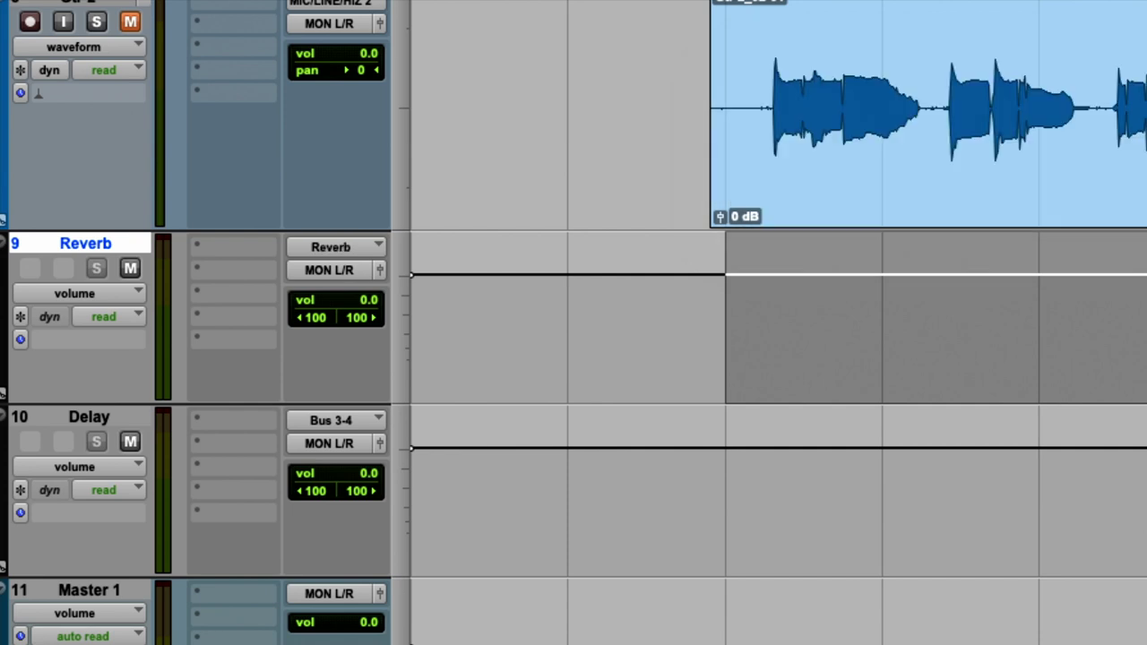
Rename the Delay track's input bus, Bus 3-4, as Delay
{"action": "right_click", "coordinate": [309, 419]}
{"action": "left_click", "coordinate": [318, 472]}
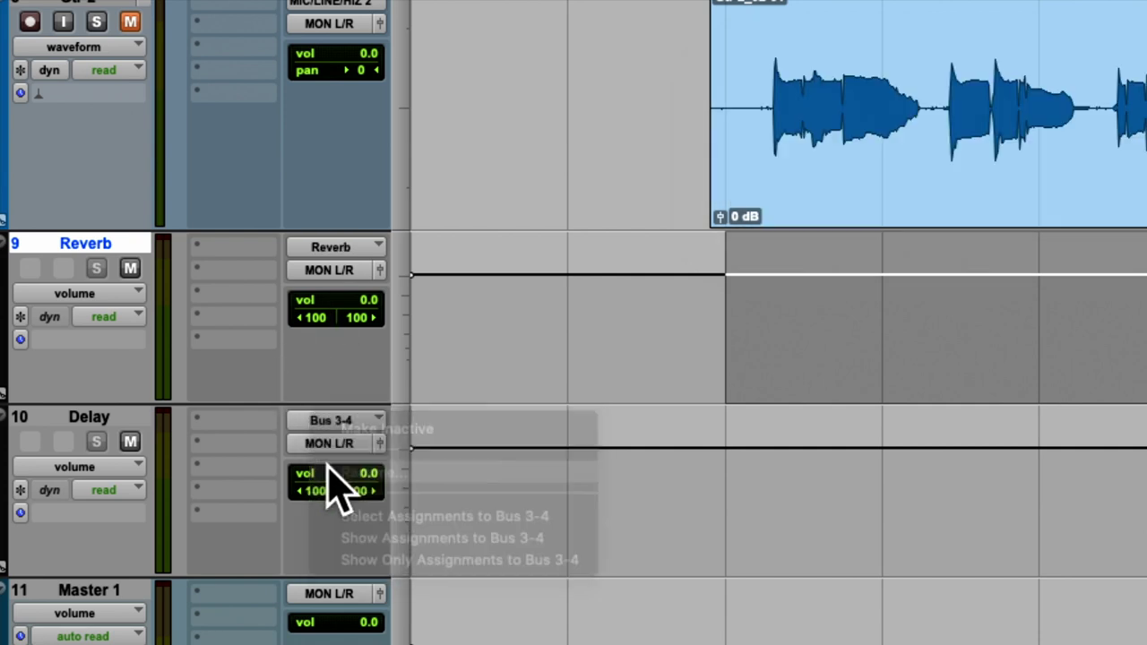
{"action": "type", "text": "Del"}
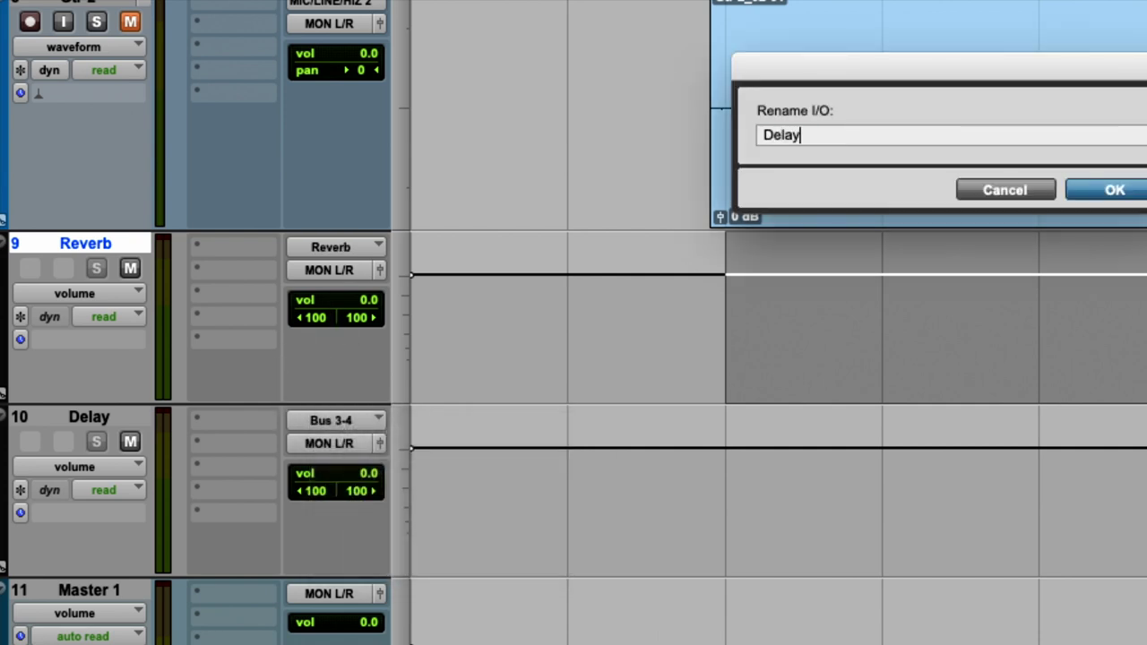
{"action": "type", "text": "ay"}
{"action": "key", "text": "Return"}
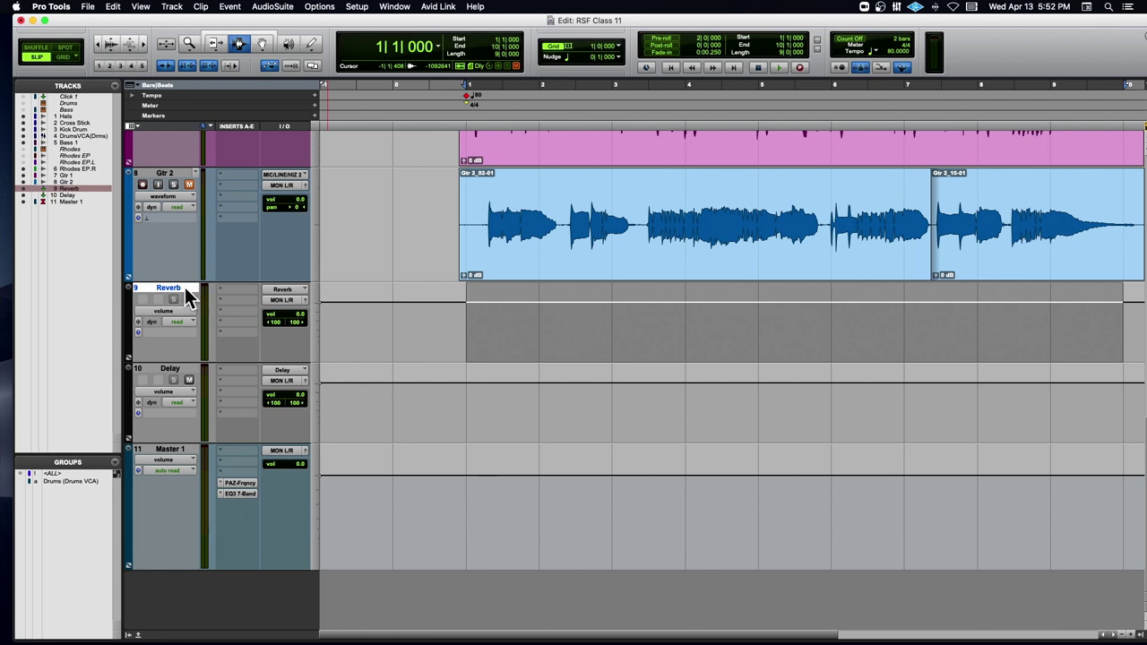
Deselect the Reverb track and insert the multichannel Avid D-Verb (stereo) plug-in in its first insert slot
{"action": "left_click", "coordinate": [184, 287]}
{"action": "left_click", "coordinate": [236, 289]}
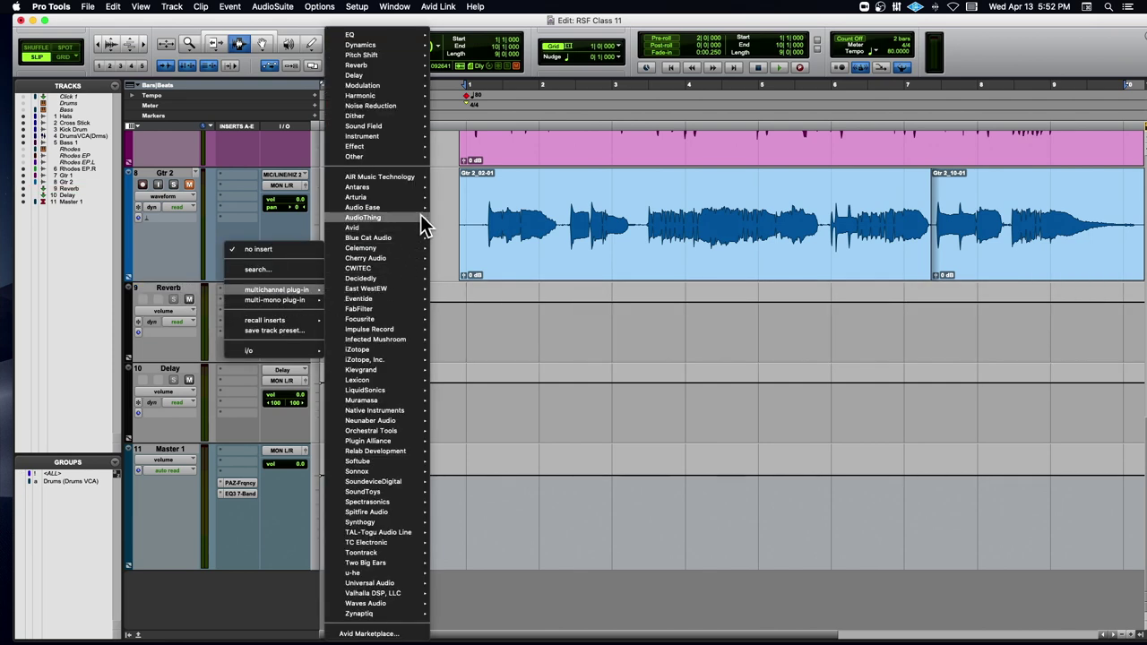
{"action": "mouse_move", "coordinate": [421, 228]}
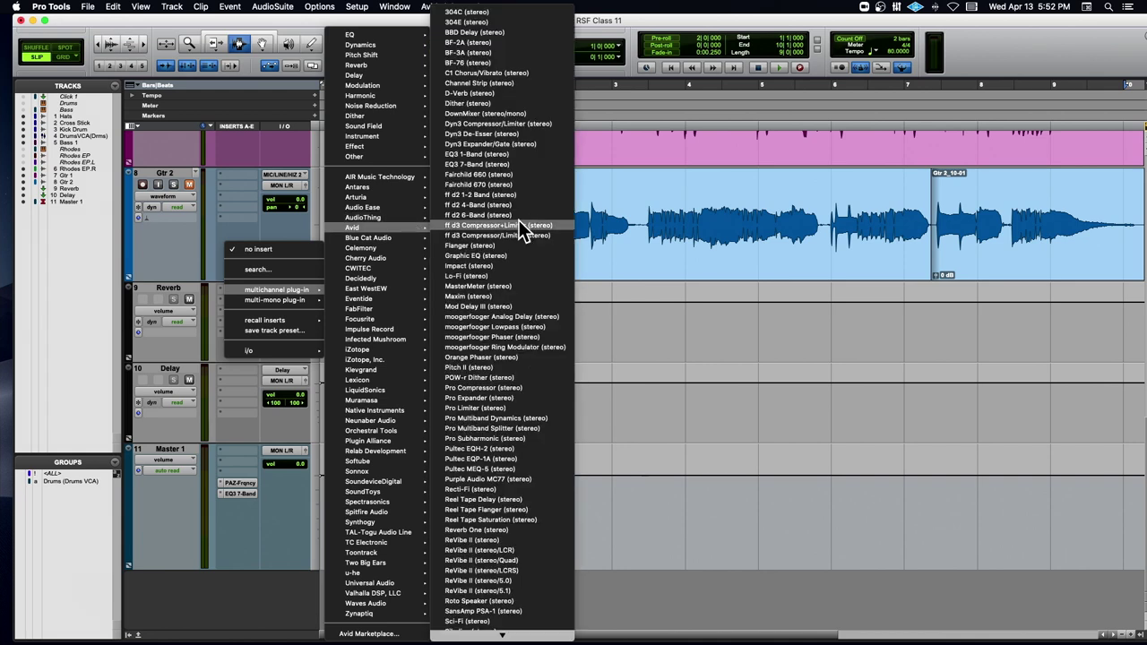
{"action": "mouse_move", "coordinate": [399, 184]}
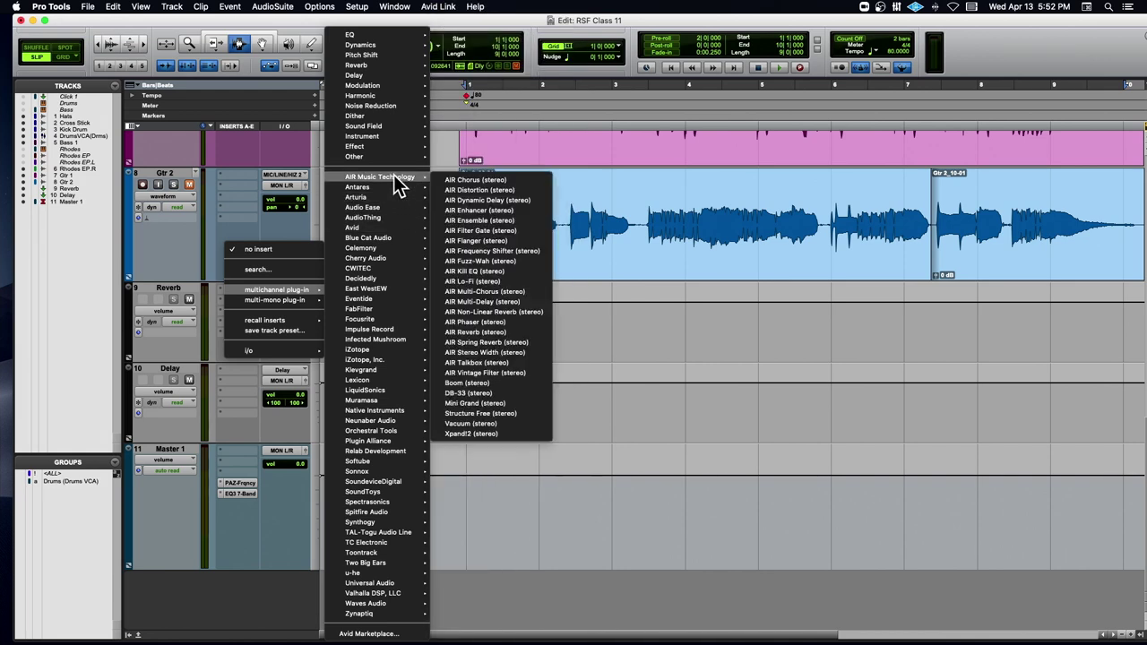
{"action": "mouse_move", "coordinate": [381, 225]}
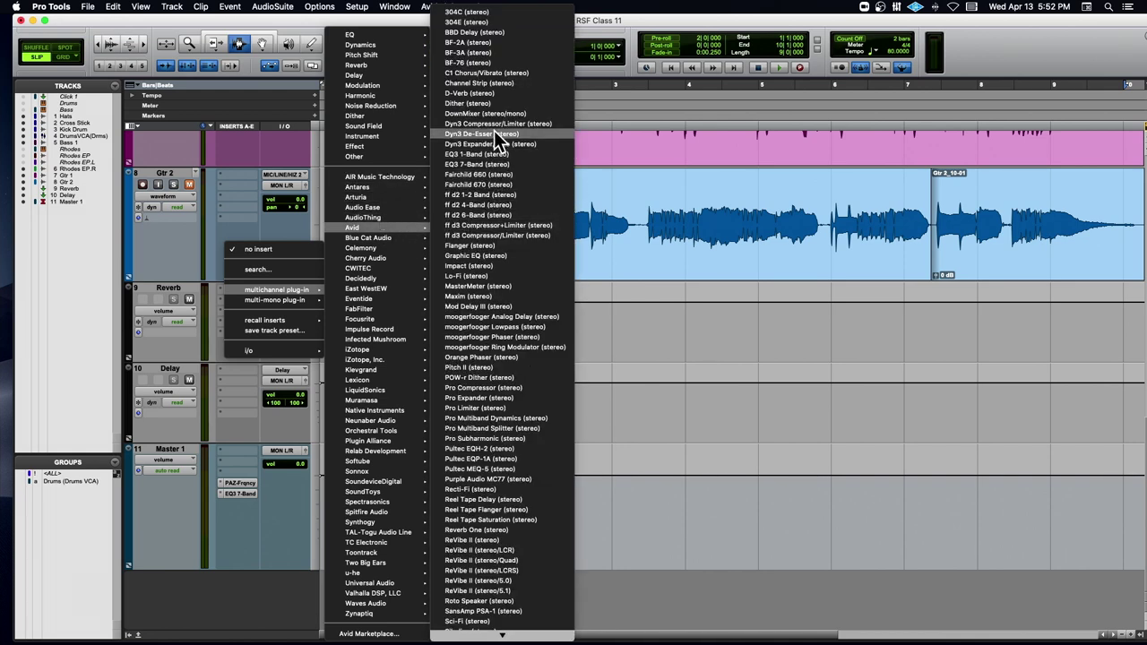
{"action": "left_click", "coordinate": [497, 92]}
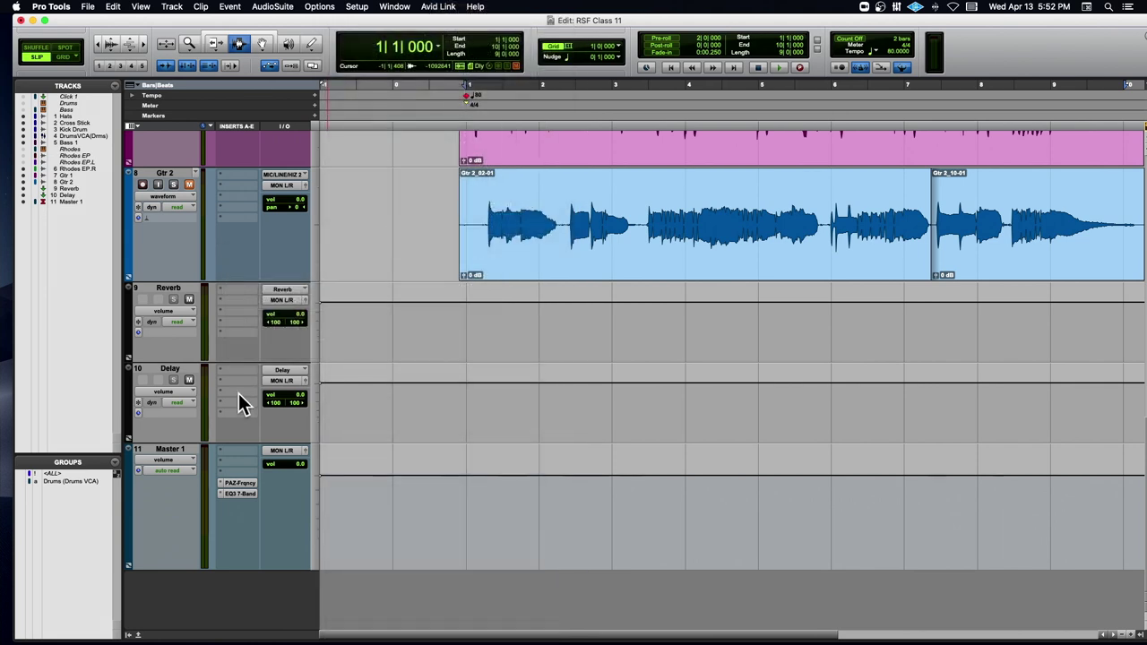
Insert the multichannel Avid Mod Delay III (stereo) plug-in in the Delay track's first insert slot, and close its window
{"action": "left_click", "coordinate": [228, 370]}
{"action": "mouse_move", "coordinate": [228, 372]}
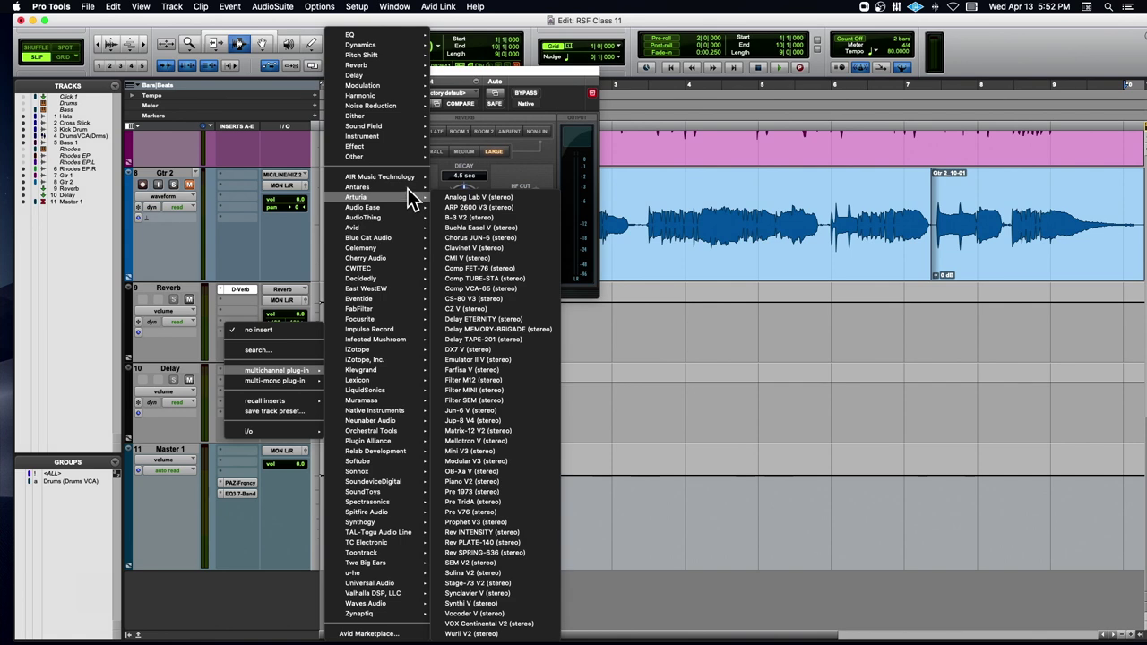
{"action": "mouse_move", "coordinate": [394, 227]}
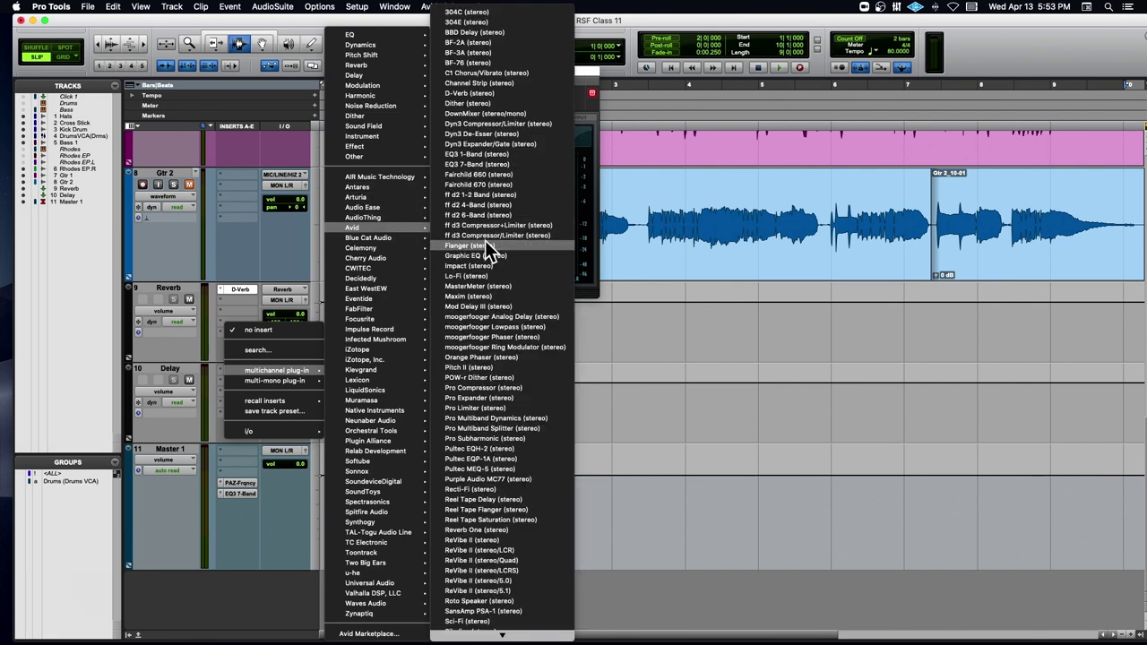
{"action": "left_click", "coordinate": [484, 309]}
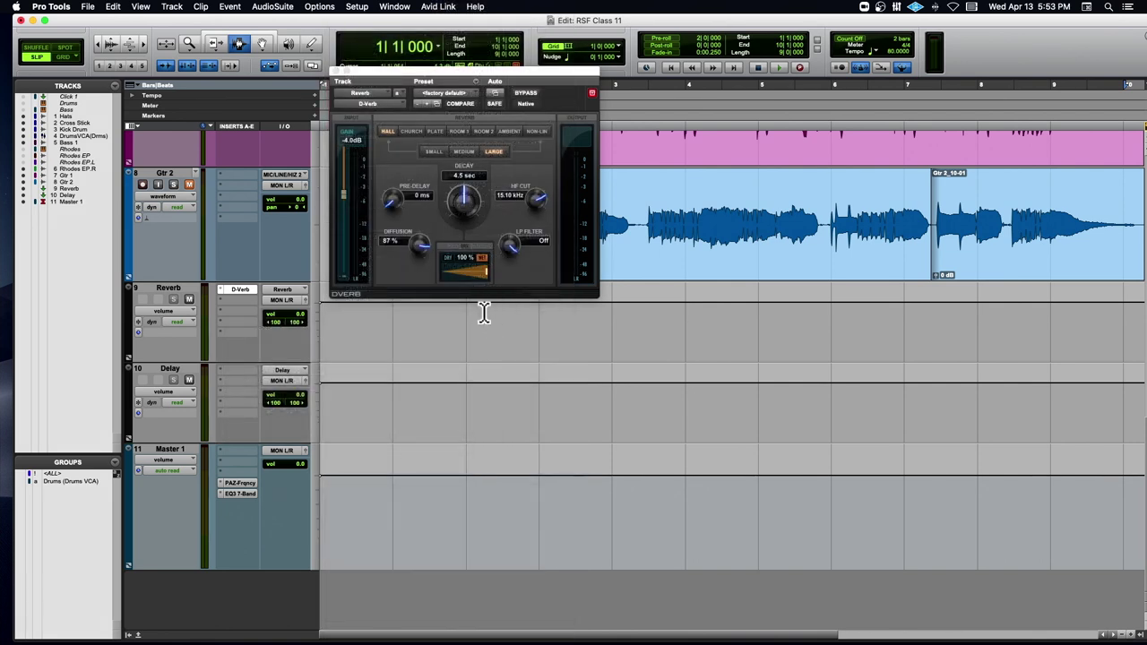
{"action": "left_click_drag", "start_coordinate": [518, 80], "coordinate": [624, 330]}
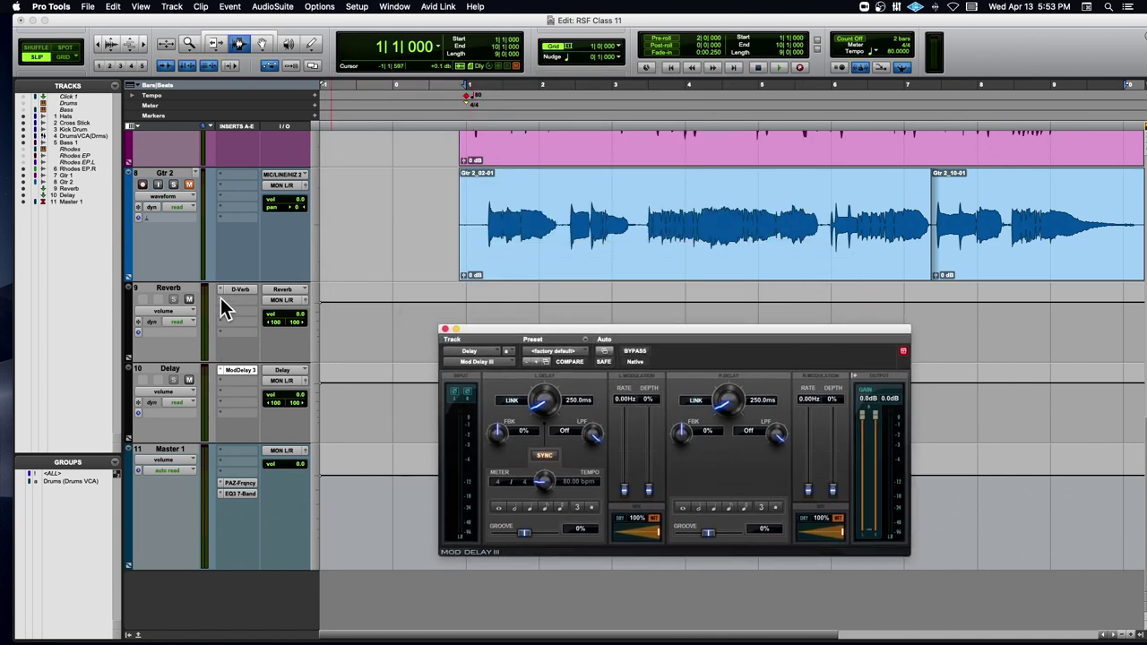
{"action": "key", "text": "super+bracketright"}
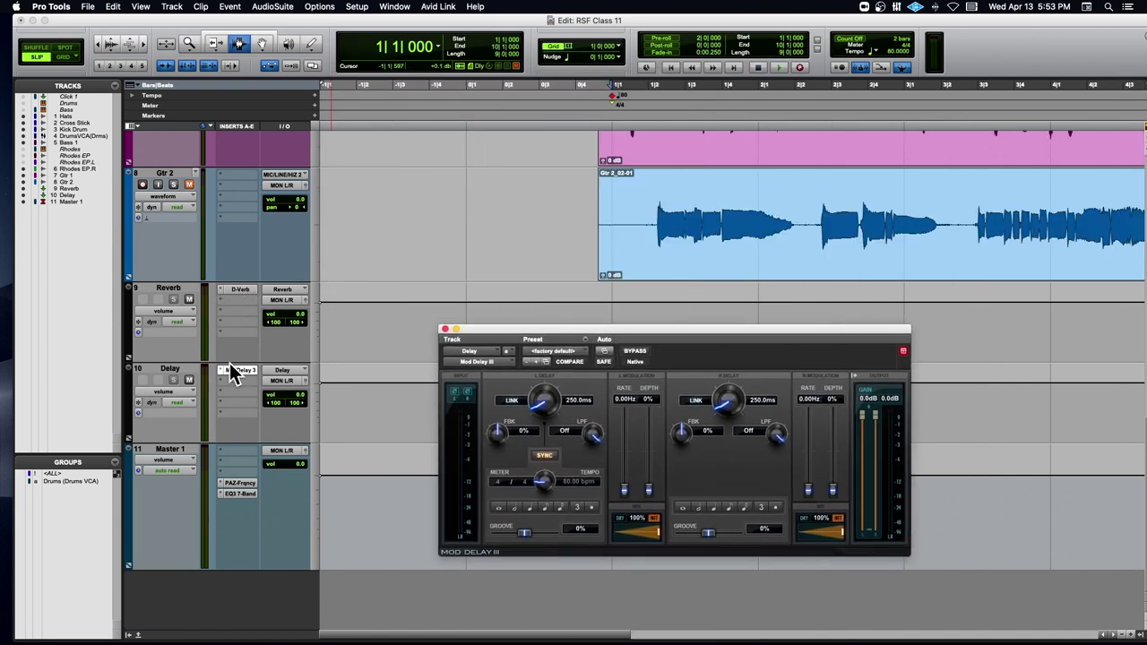
{"action": "left_click", "coordinate": [231, 372]}
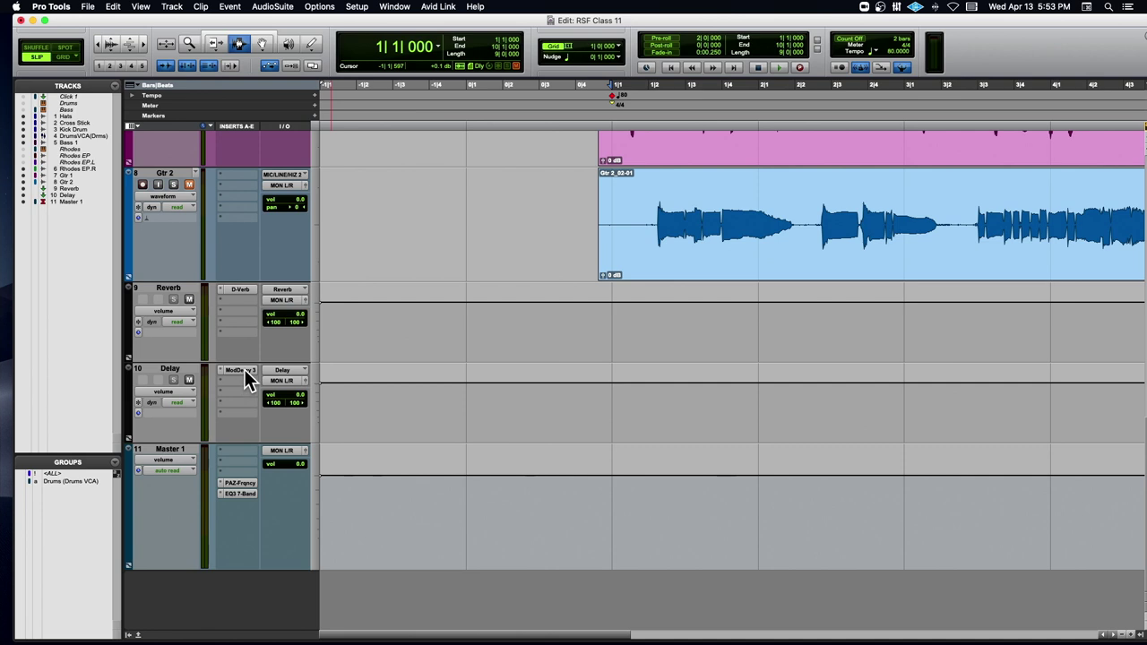
Solo the Rhodes EP.R track and audition it from just before bar 1, stopping playback after a few beats
{"action": "scroll", "coordinate": [245, 370], "scroll_direction": "up", "scroll_amount": 5}
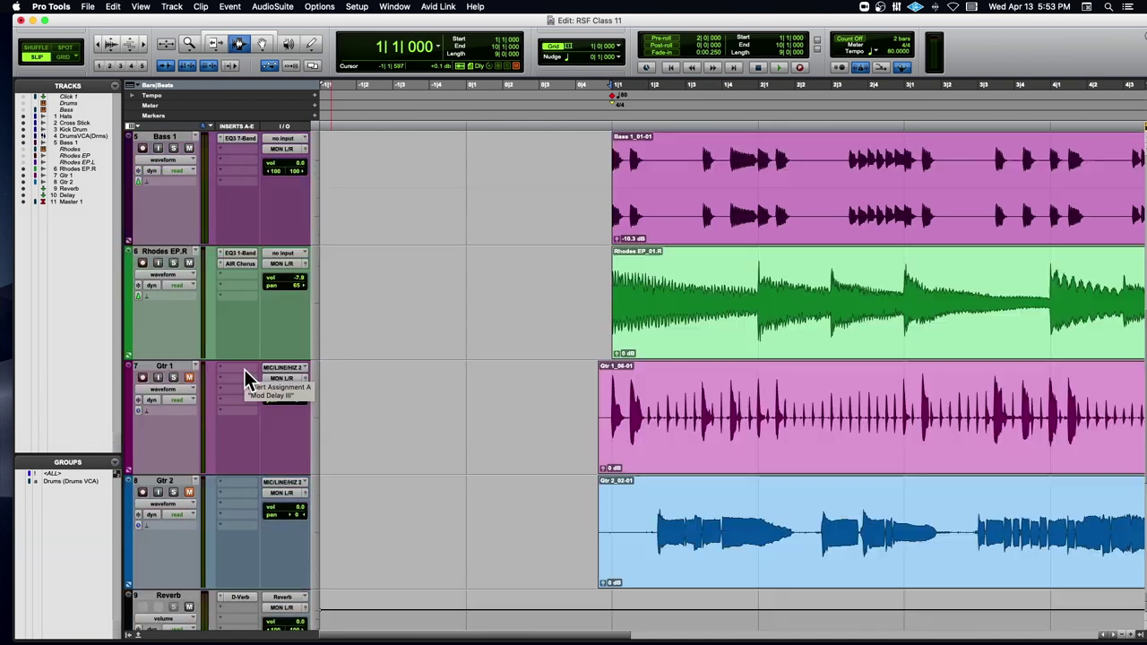
{"action": "scroll", "coordinate": [244, 369], "scroll_direction": "down", "scroll_amount": 2}
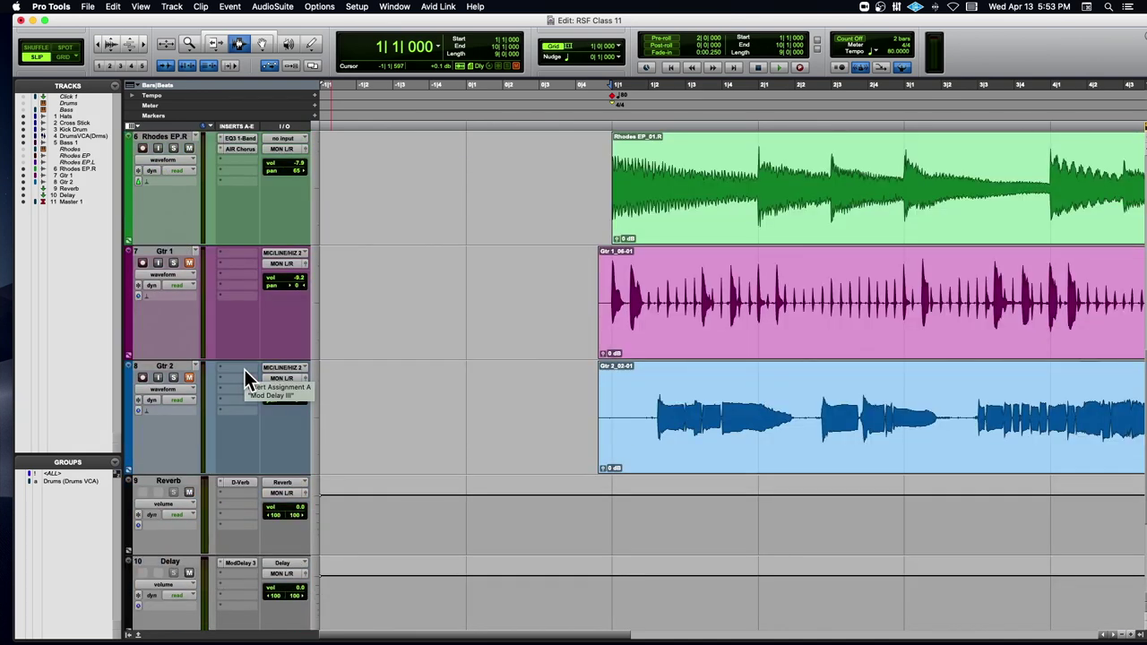
{"action": "scroll", "coordinate": [245, 369], "scroll_direction": "up", "scroll_amount": 2}
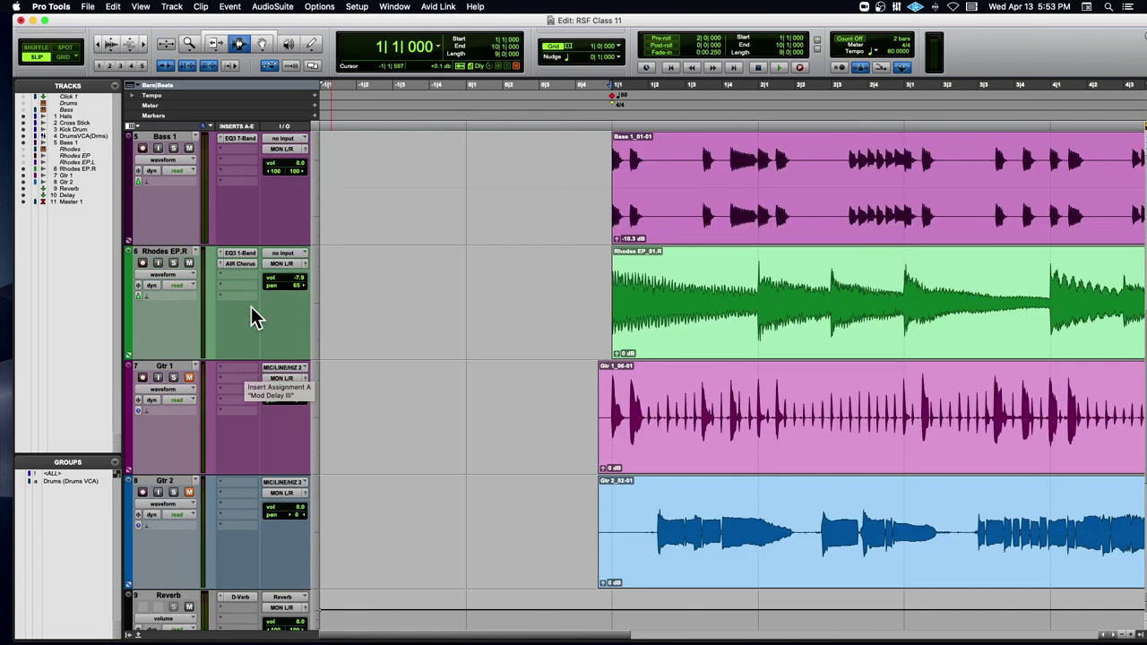
{"action": "left_click", "coordinate": [174, 263]}
{"action": "left_click", "coordinate": [600, 286]}
{"action": "key", "text": "space"}
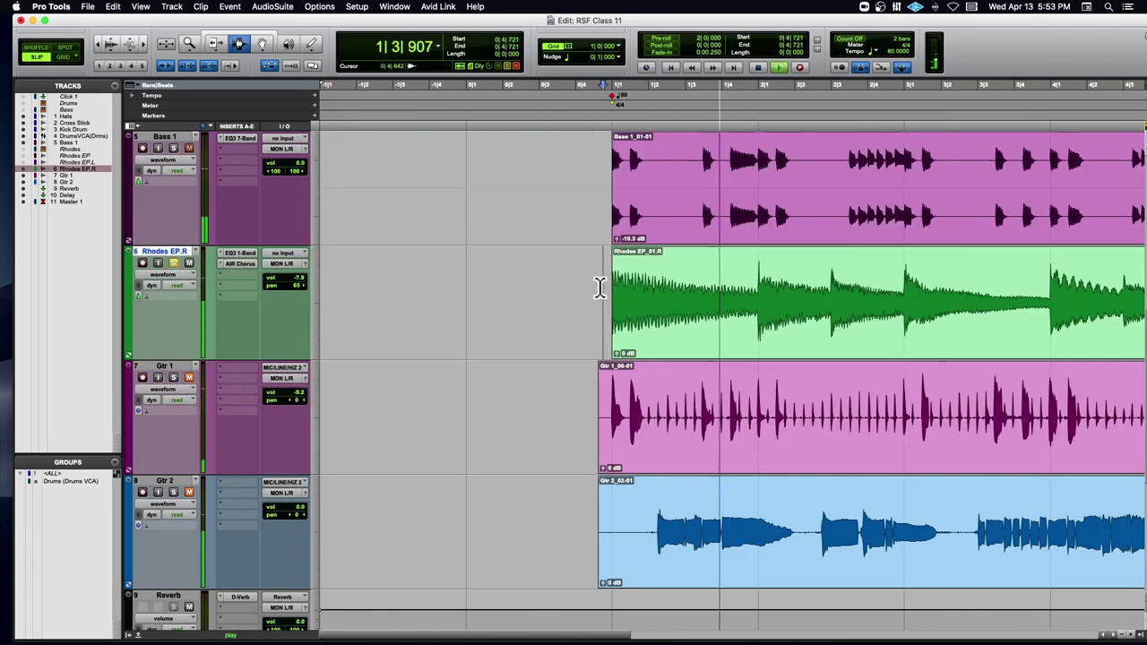
{"action": "scroll", "coordinate": [490, 302], "scroll_direction": "down", "scroll_amount": 5}
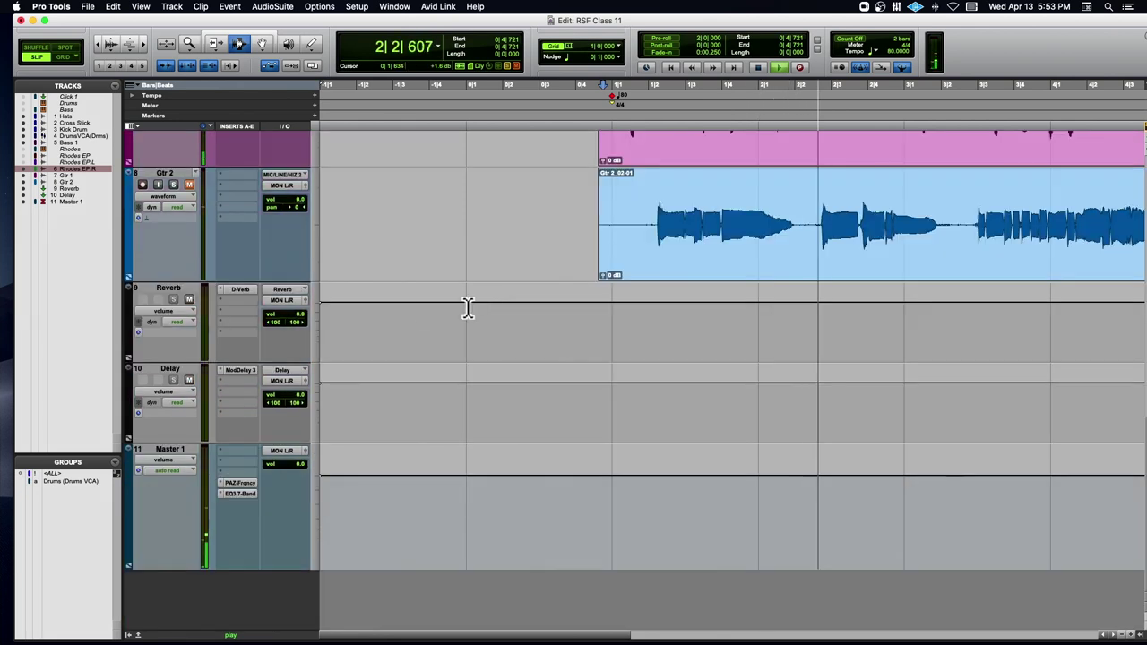
{"action": "scroll", "coordinate": [421, 312], "scroll_direction": "up", "scroll_amount": 10}
{"action": "key", "text": "space"}
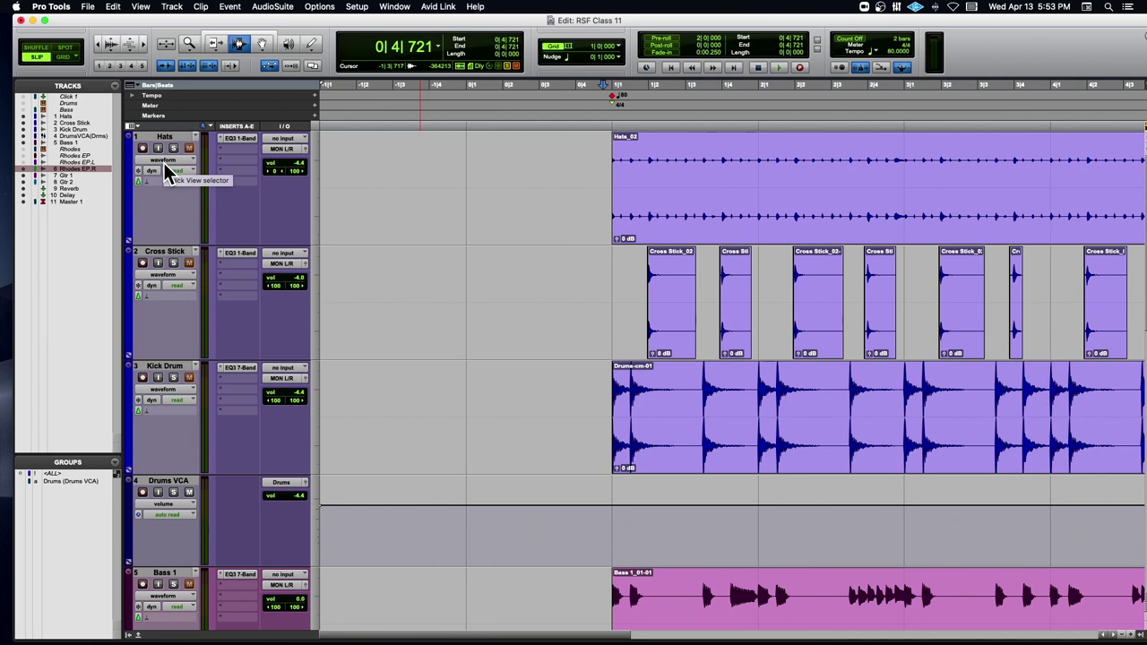
Show the Sends A-E column beside the tracks in the Edit window
{"action": "scroll", "coordinate": [210, 179], "scroll_direction": "right", "scroll_amount": 3}
{"action": "scroll", "coordinate": [210, 184], "scroll_direction": "down", "scroll_amount": 5}
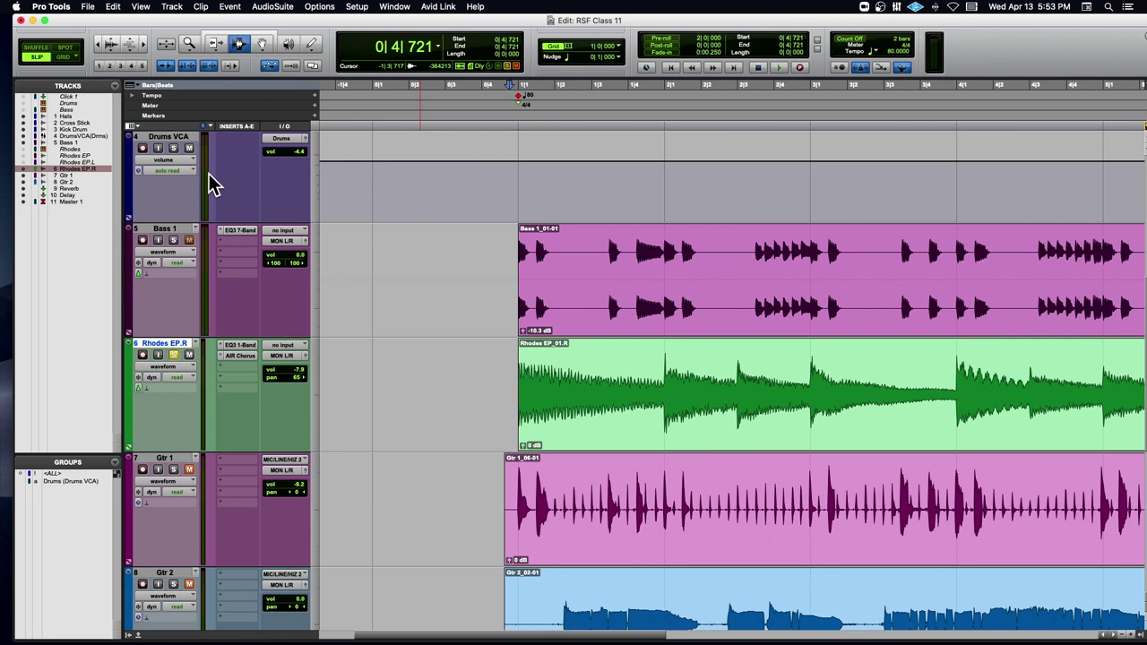
{"action": "scroll", "coordinate": [210, 179], "scroll_direction": "up", "scroll_amount": 5}
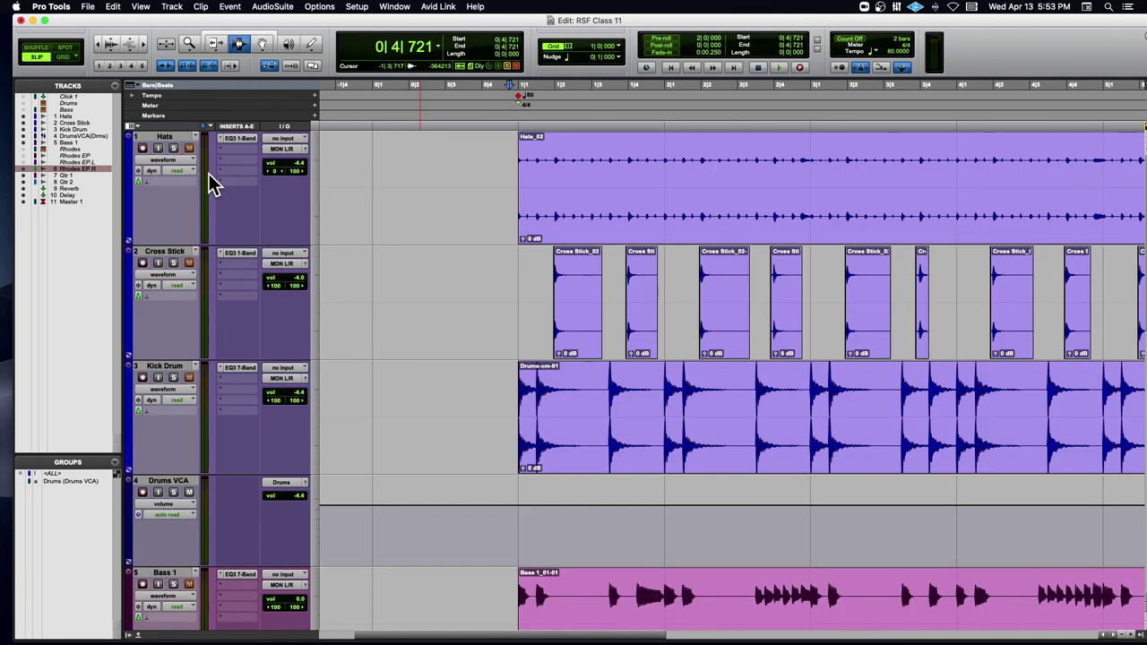
{"action": "left_click", "coordinate": [134, 126]}
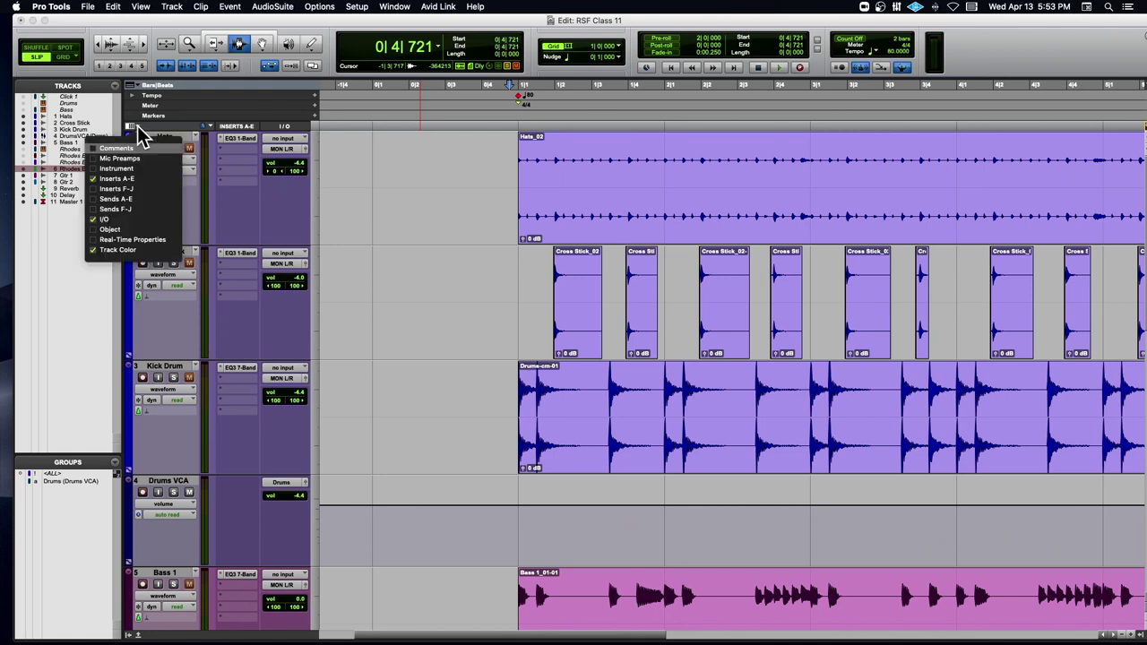
{"action": "left_click", "coordinate": [96, 199]}
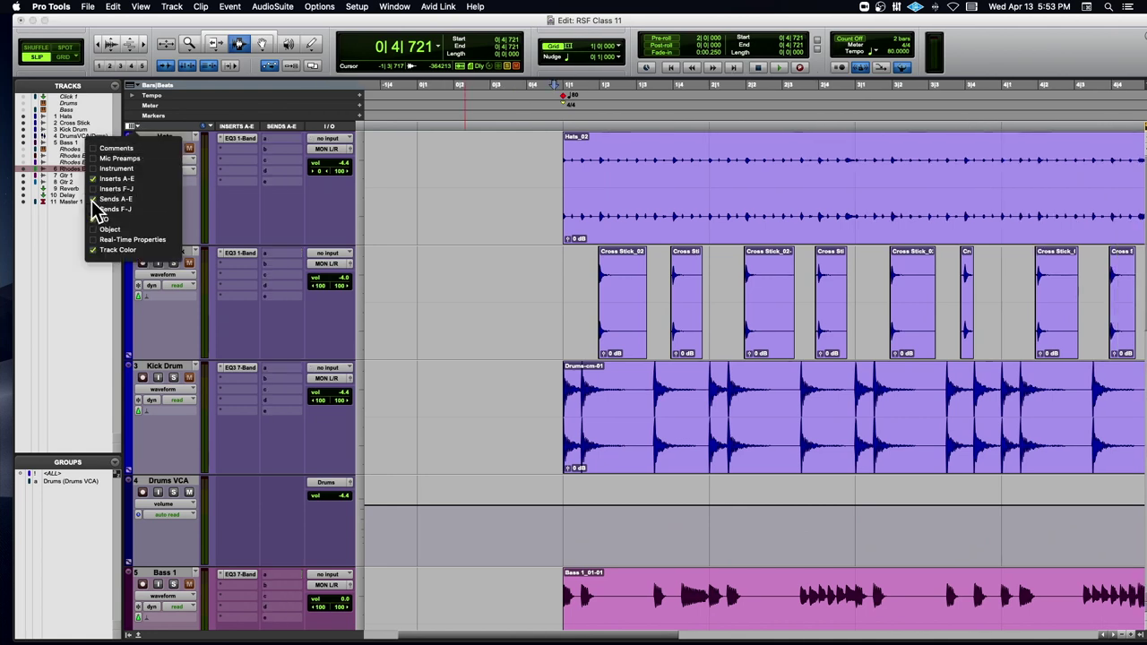
{"action": "left_click", "coordinate": [285, 202]}
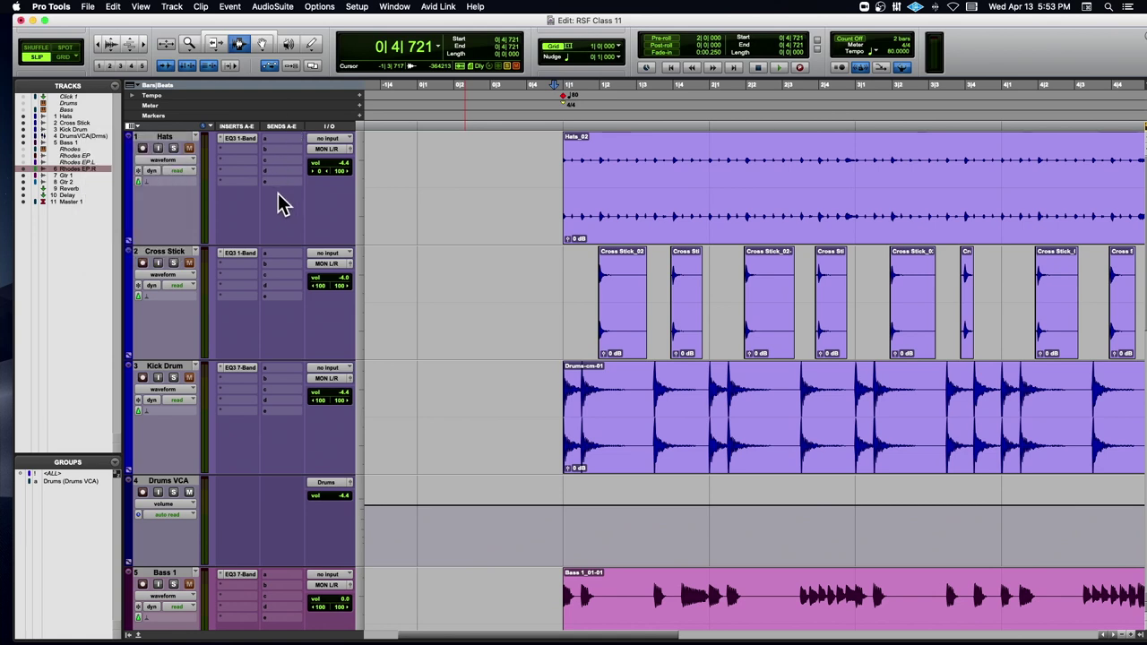
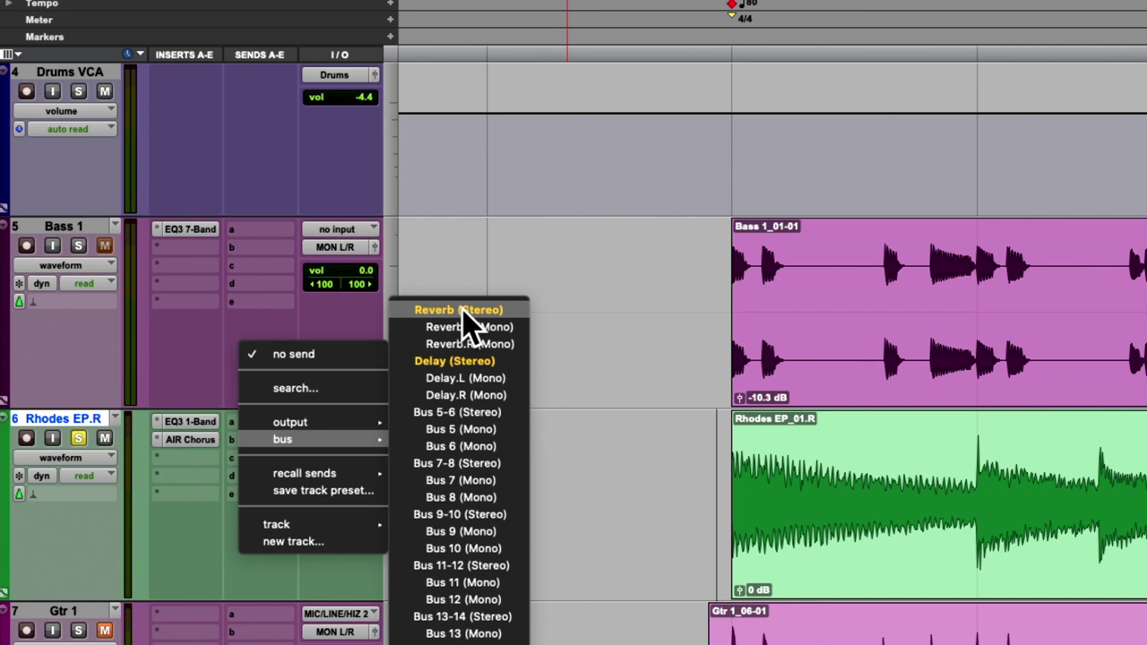
Assign send A of Rhodes EP.R to the Reverb (Stereo) bus and place its send window beside the track columns
{"action": "left_click", "coordinate": [463, 314]}
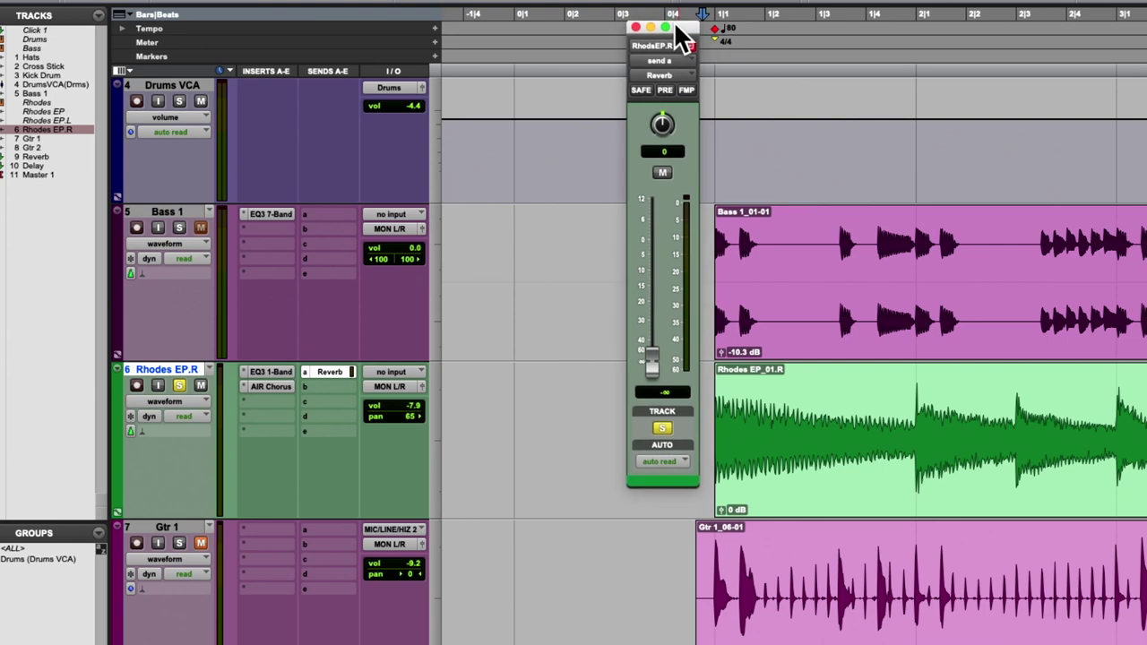
{"action": "left_click_drag", "start_coordinate": [697, 12], "coordinate": [465, 68]}
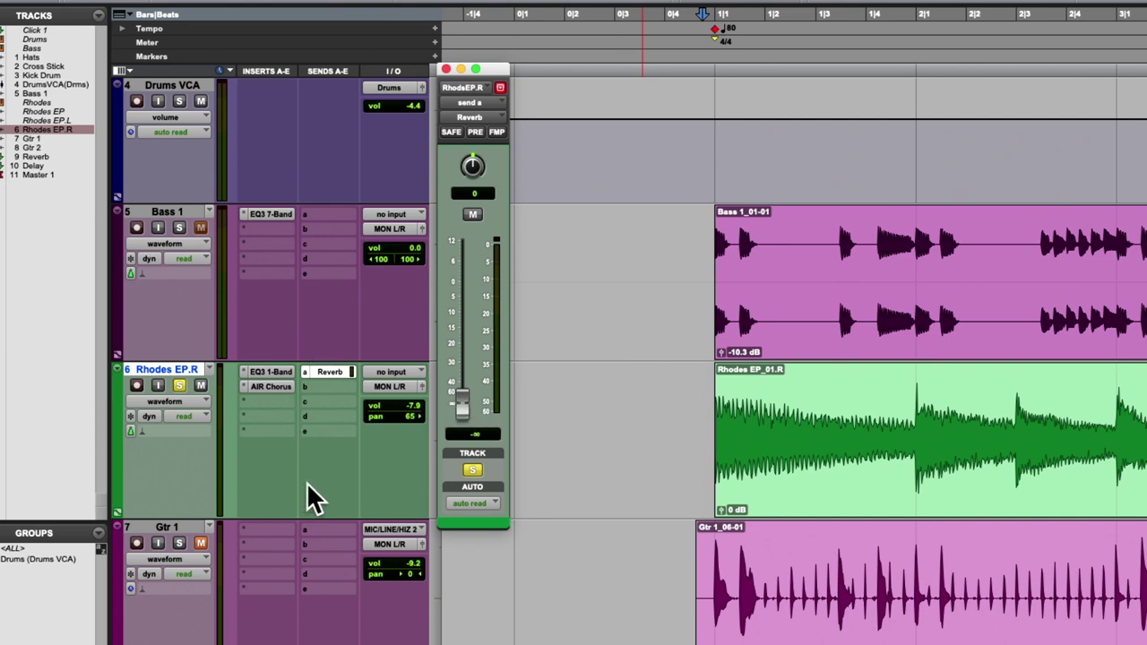
Raise the Rhodes EP.R send to Reverb to 0.0 dB and audition the track with it
{"action": "left_click_drag", "start_coordinate": [458, 404], "coordinate": [464, 281]}
{"action": "key", "text": "space"}
{"action": "key", "text": "space"}
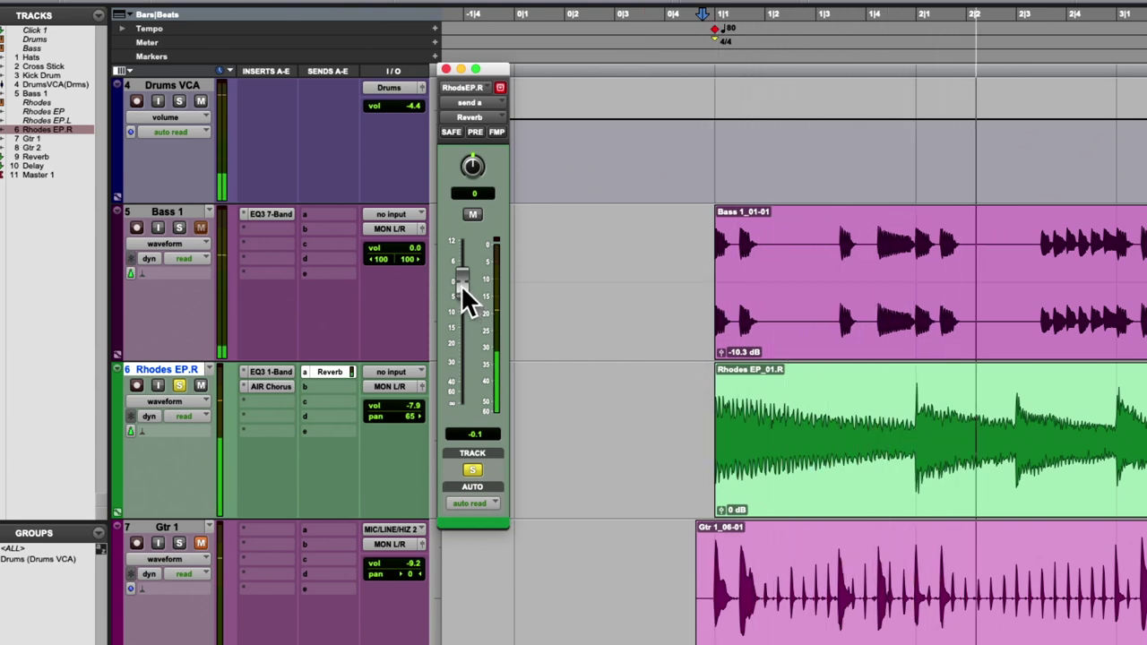
{"action": "key", "text": "space"}
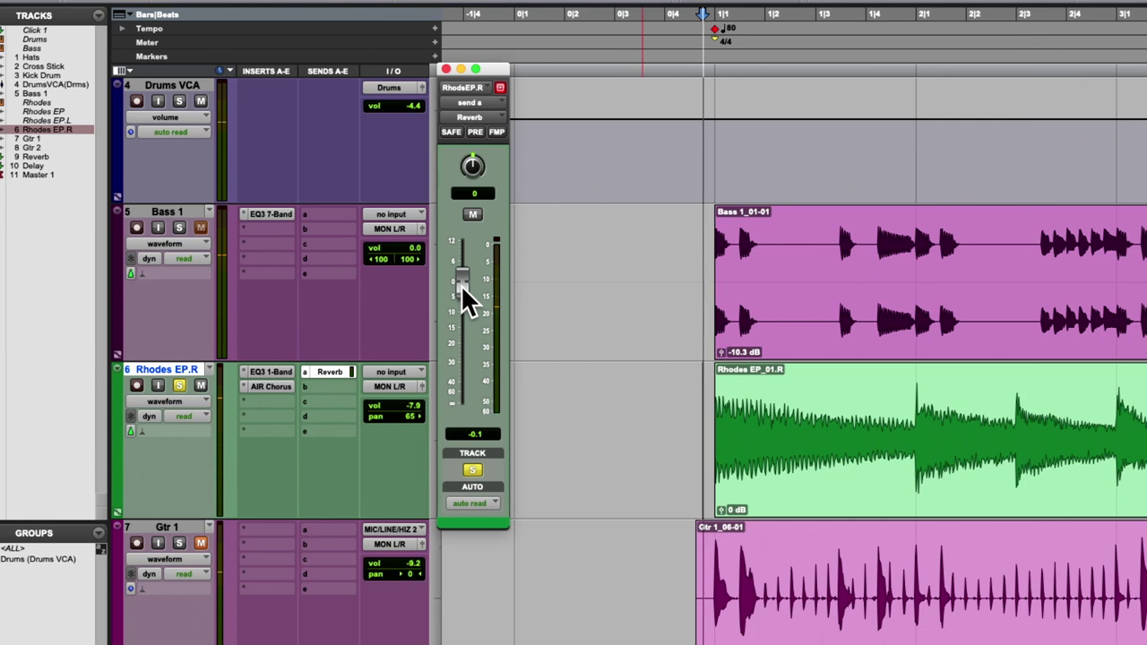
{"action": "left_click_drag", "start_coordinate": [461, 284], "coordinate": [460, 316]}
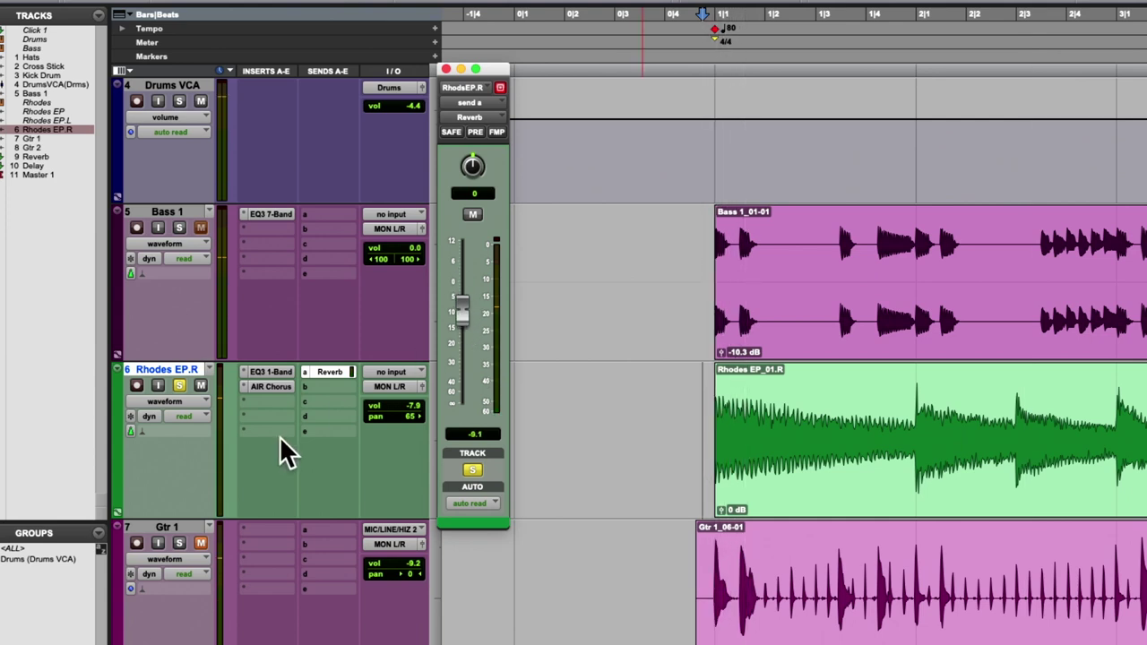
Open D-Verb on the Reverb track, move its window clear of the lower tracks, and set the input gain to 0.0 dB
{"action": "scroll", "coordinate": [278, 437], "scroll_direction": "down", "scroll_amount": 5}
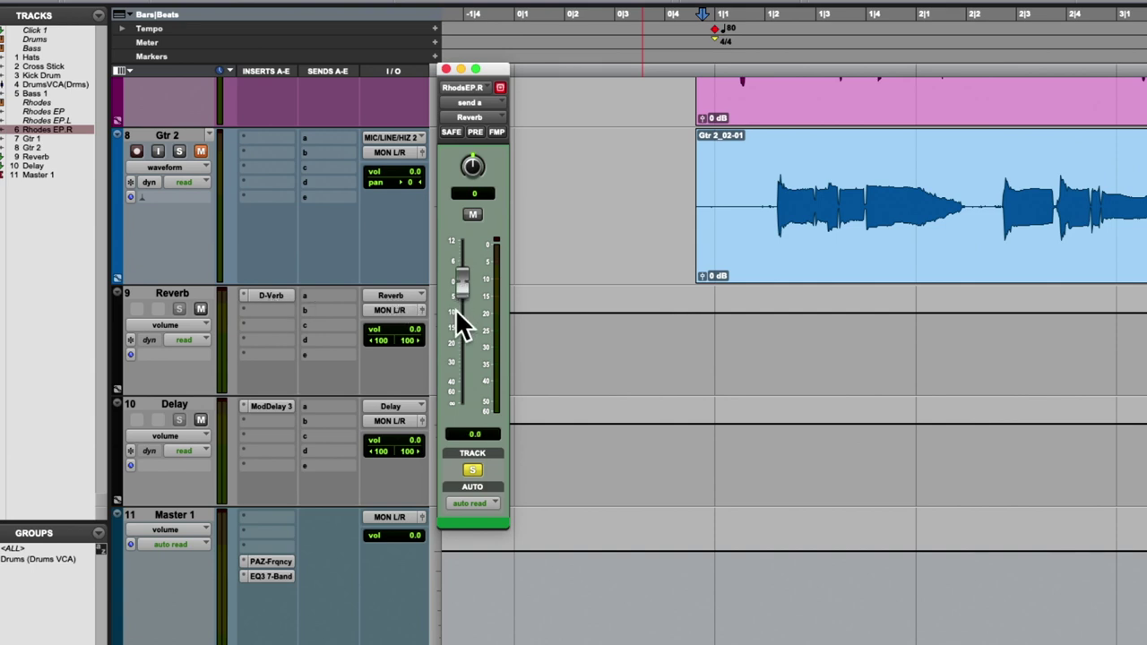
{"action": "left_click", "coordinate": [266, 297]}
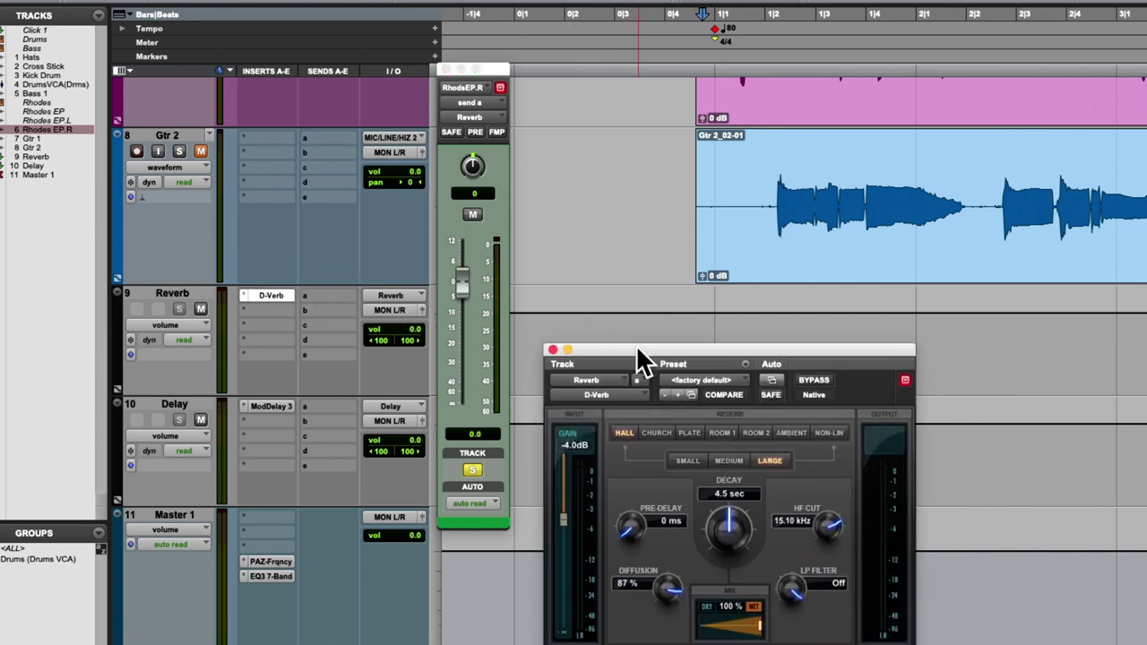
{"action": "left_click_drag", "start_coordinate": [636, 349], "coordinate": [279, 168]}
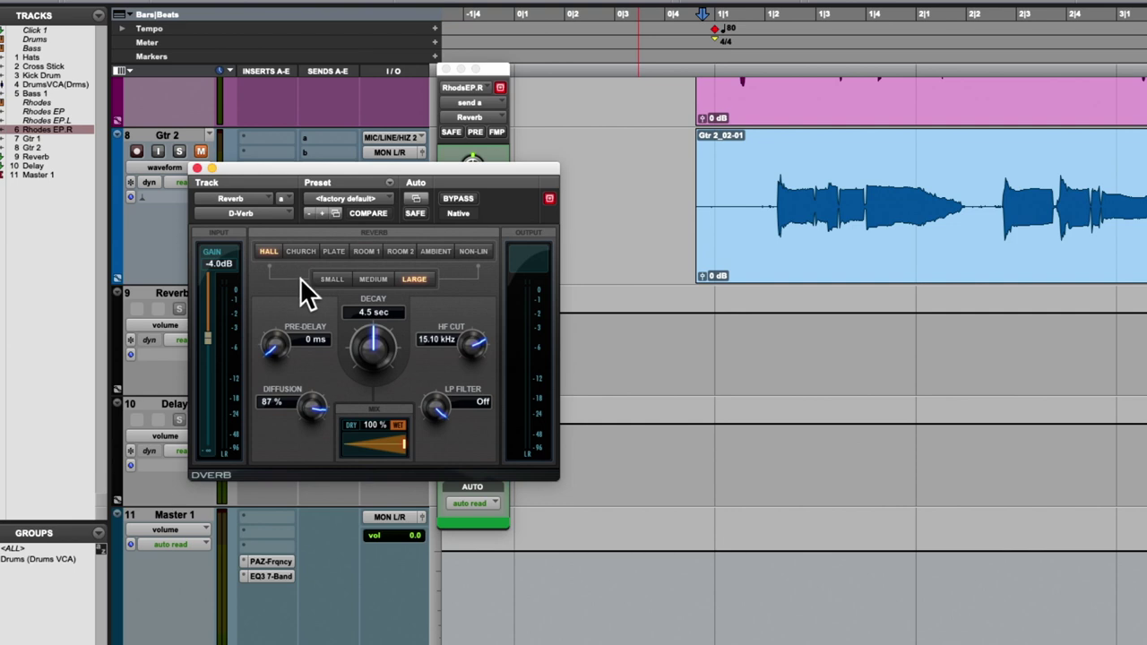
{"action": "left_click_drag", "start_coordinate": [206, 334], "coordinate": [215, 274]}
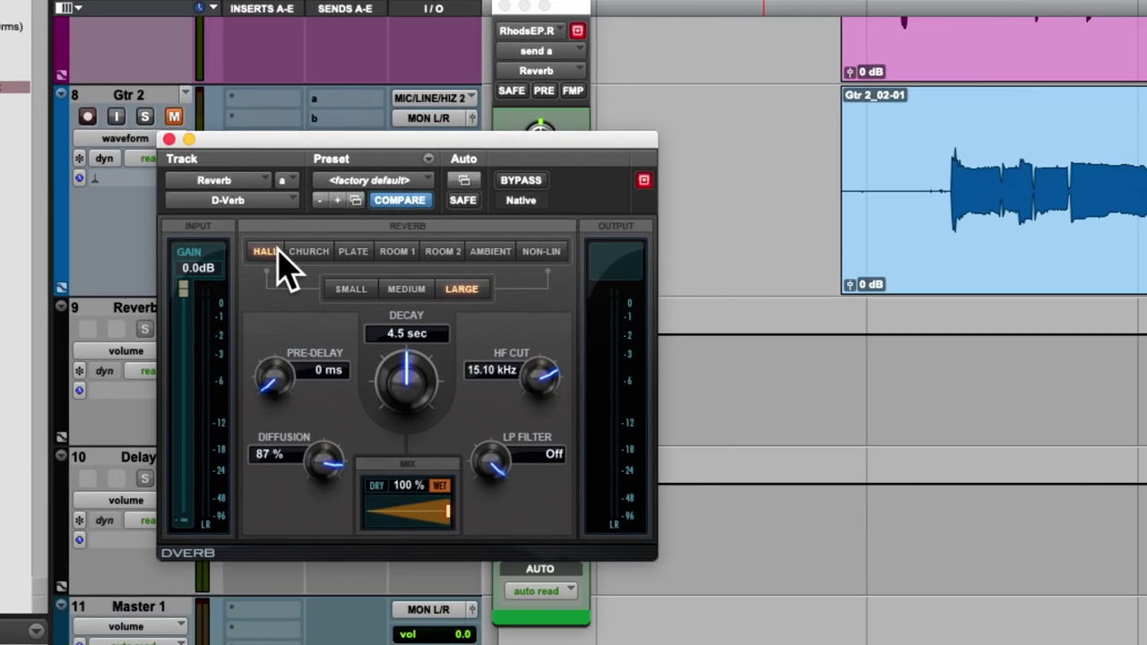
Try D-Verb's Hall algorithm at medium size, and Church and Plate at medium and small sizes
{"action": "left_click", "coordinate": [415, 289]}
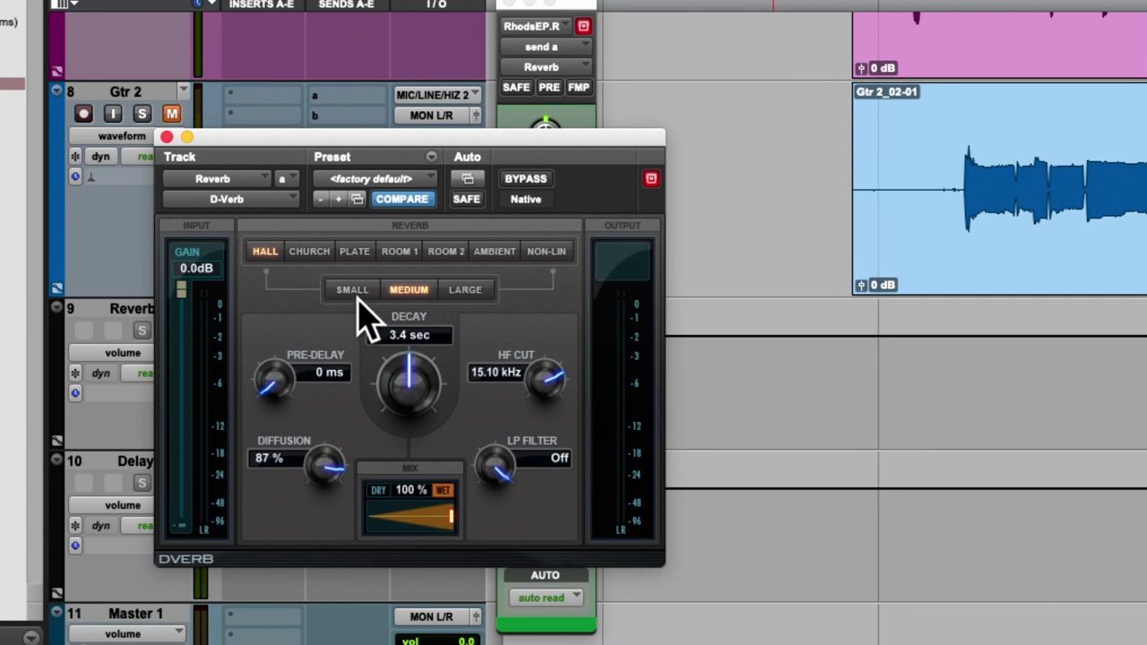
{"action": "left_click", "coordinate": [315, 251]}
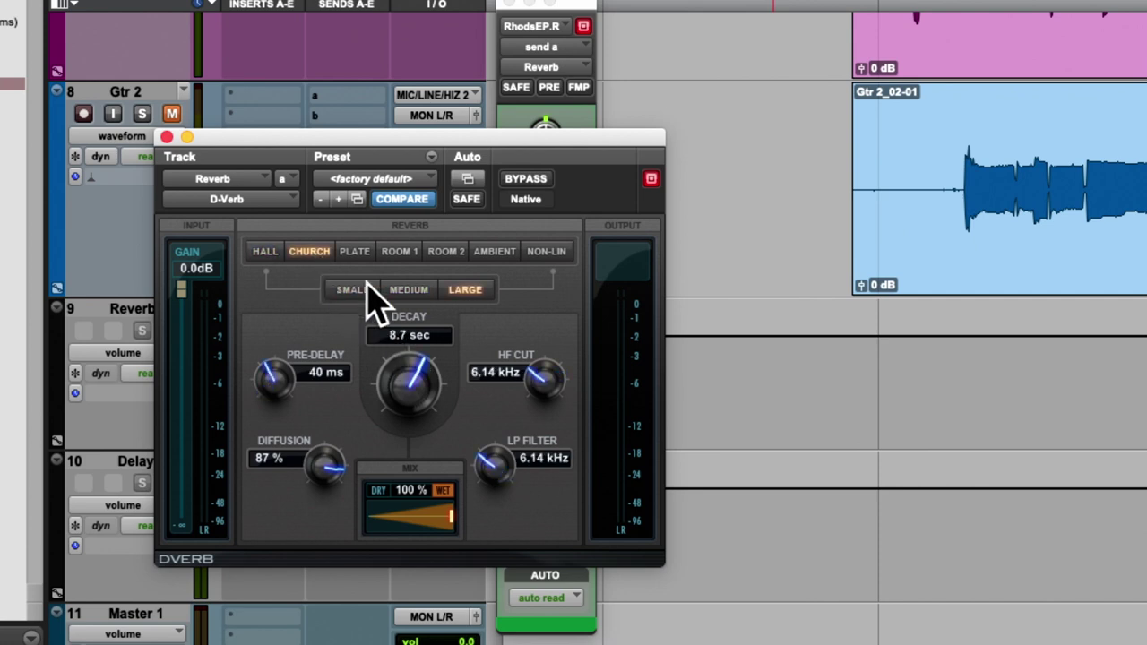
{"action": "left_click", "coordinate": [409, 289]}
{"action": "left_click", "coordinate": [352, 290]}
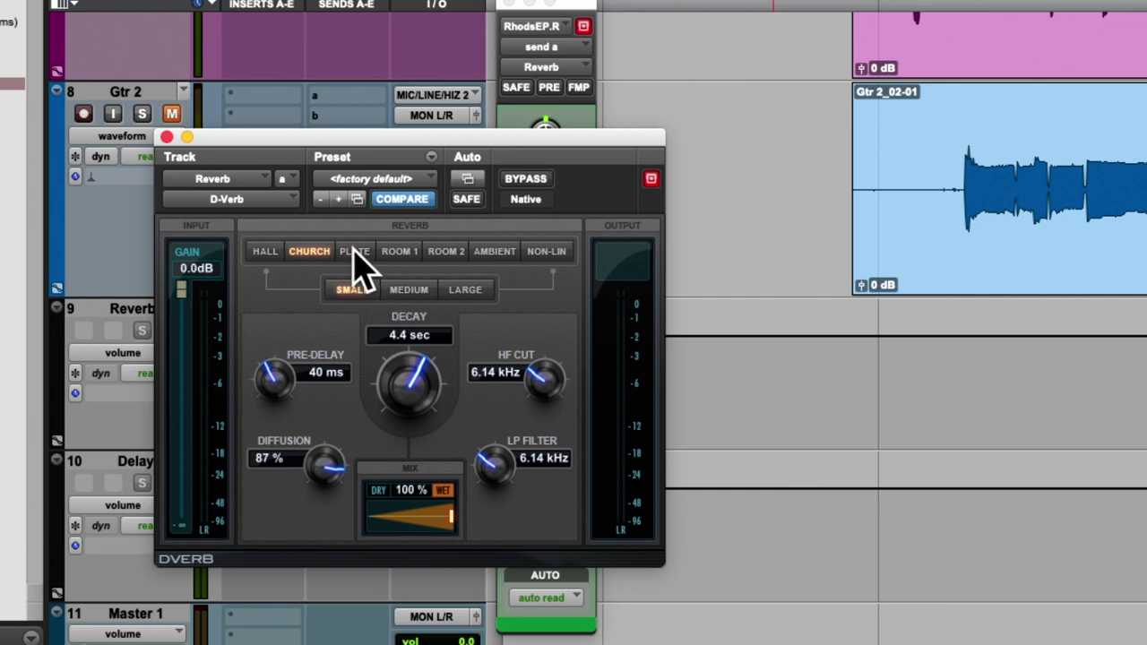
{"action": "left_click", "coordinate": [355, 251]}
{"action": "left_click", "coordinate": [409, 290]}
{"action": "left_click", "coordinate": [352, 290]}
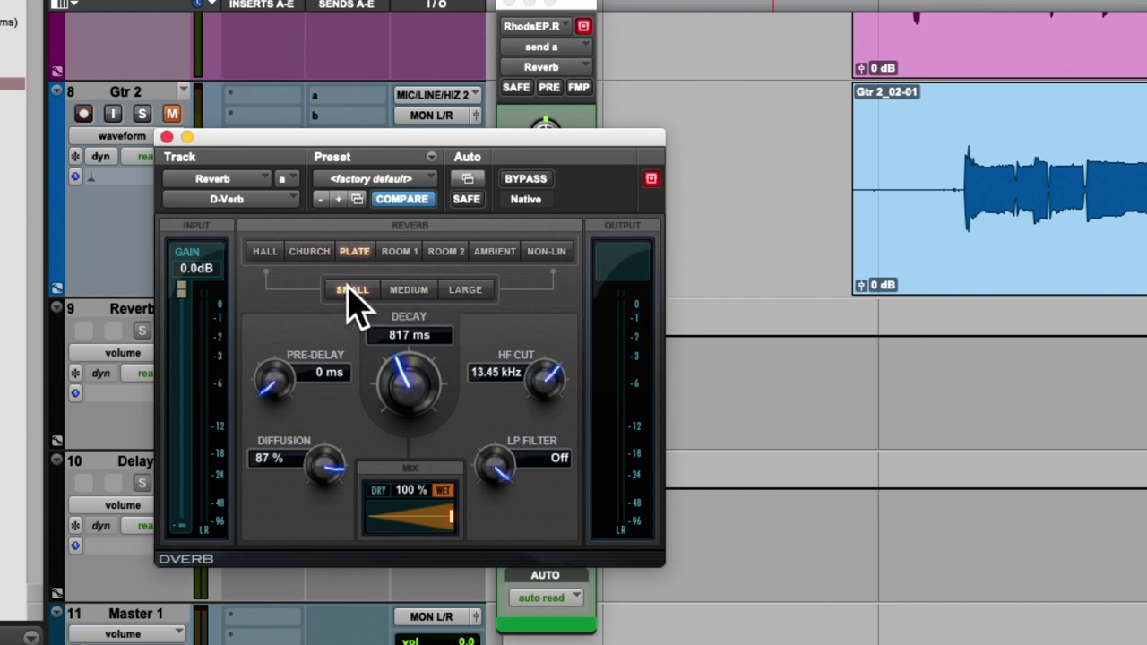
Try D-Verb's Room 1 algorithm at medium and small sizes, and Room 2 at medium and large sizes
{"action": "left_click", "coordinate": [400, 251]}
{"action": "left_click", "coordinate": [408, 289]}
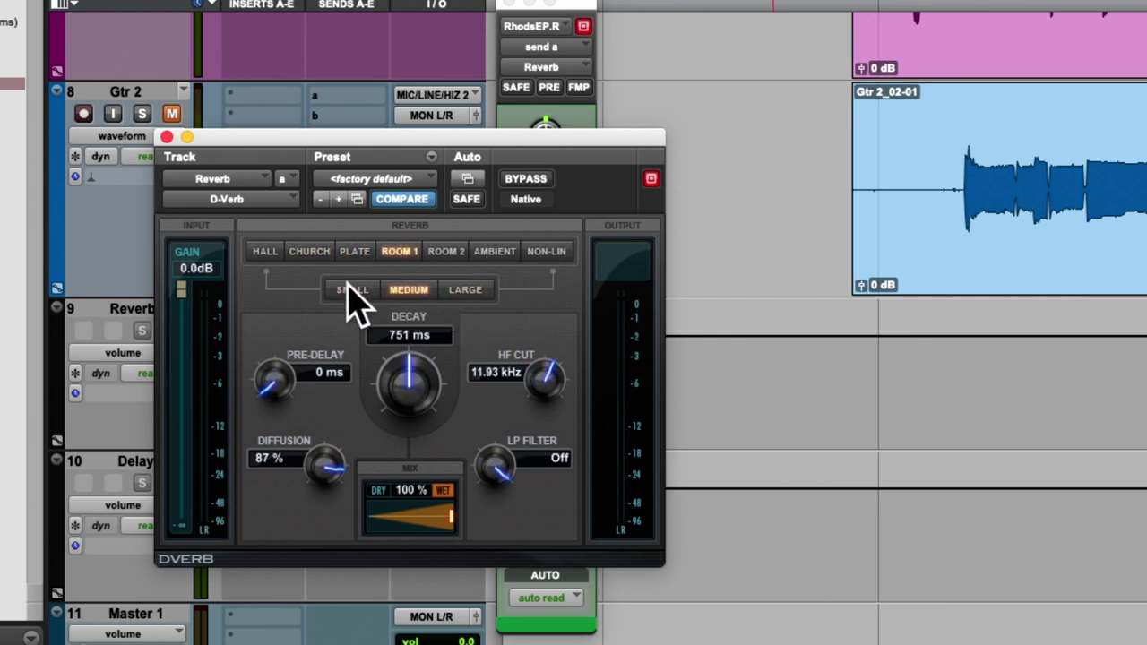
{"action": "left_click", "coordinate": [354, 290]}
{"action": "left_click", "coordinate": [412, 252]}
{"action": "left_click", "coordinate": [408, 252]}
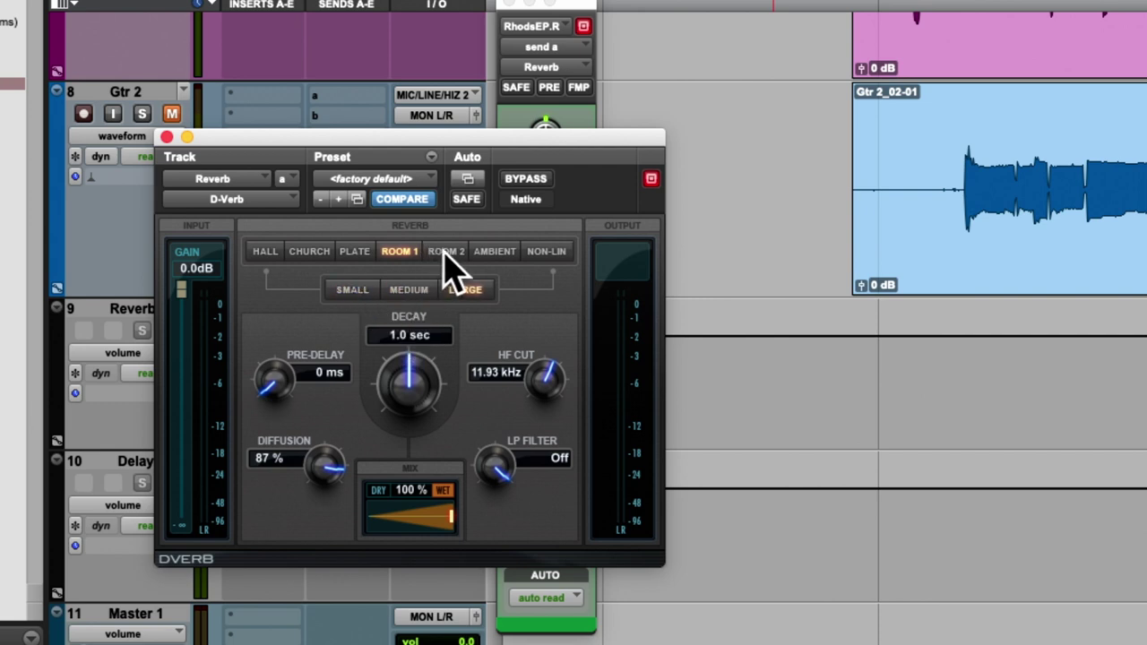
{"action": "left_click", "coordinate": [343, 290]}
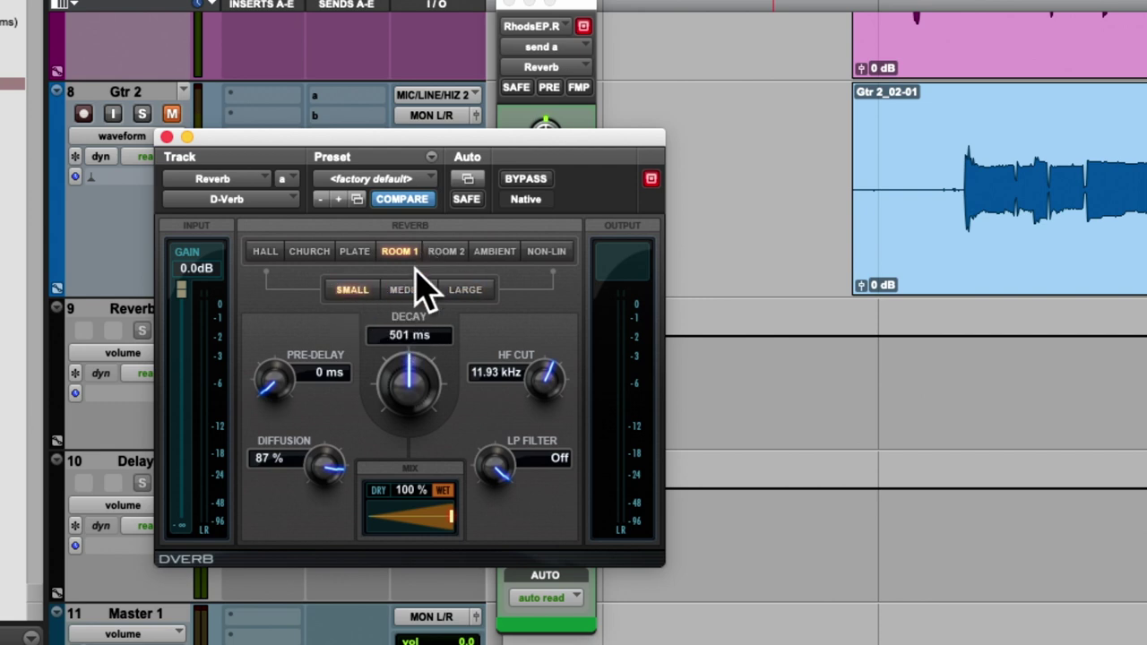
{"action": "left_click", "coordinate": [445, 252]}
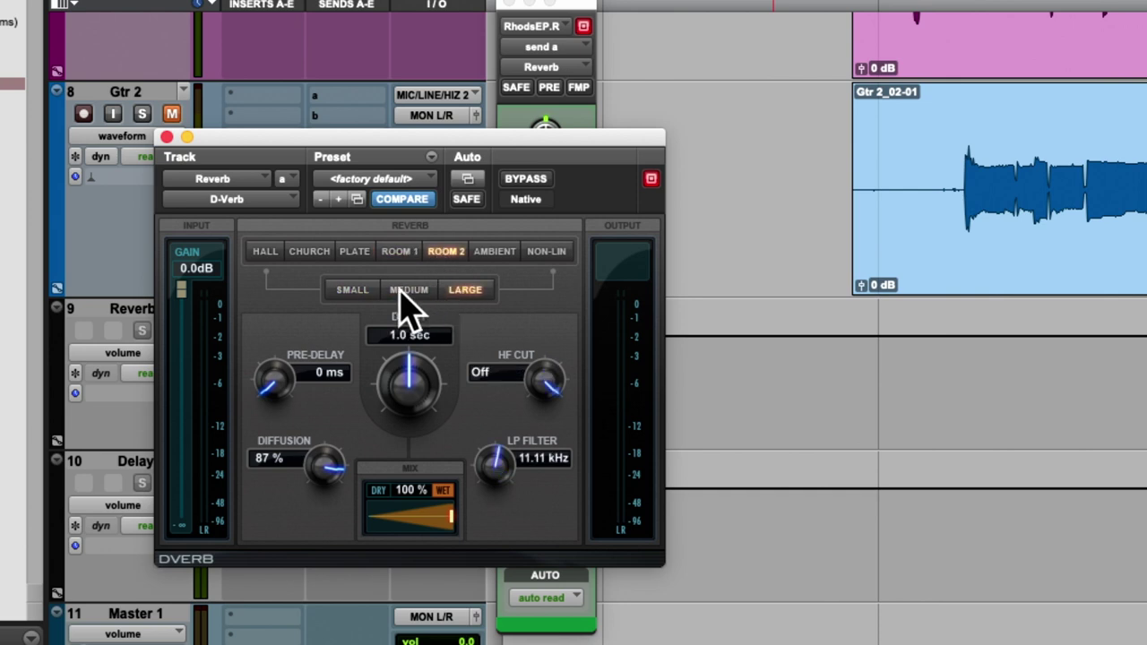
{"action": "left_click", "coordinate": [409, 290]}
{"action": "left_click", "coordinate": [466, 290]}
Load the Plate Bright preset in D-Verb and set its input gain to 0.0 dB
{"action": "left_click", "coordinate": [399, 178]}
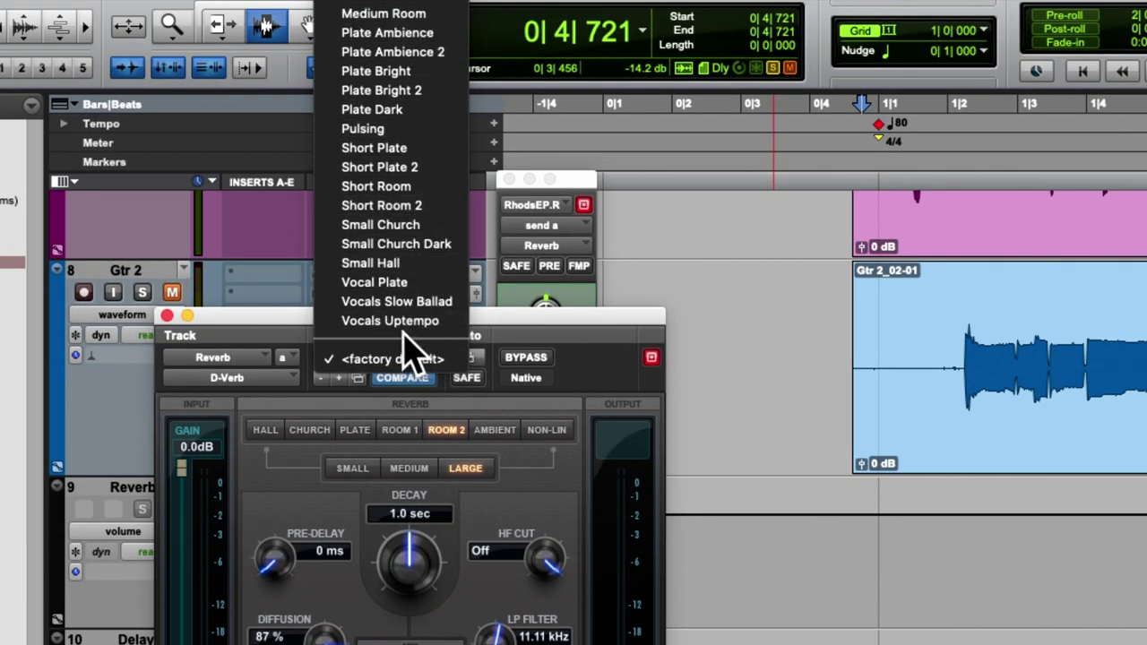
{"action": "left_click", "coordinate": [400, 79]}
{"action": "left_click_drag", "start_coordinate": [397, 308], "coordinate": [419, 115]}
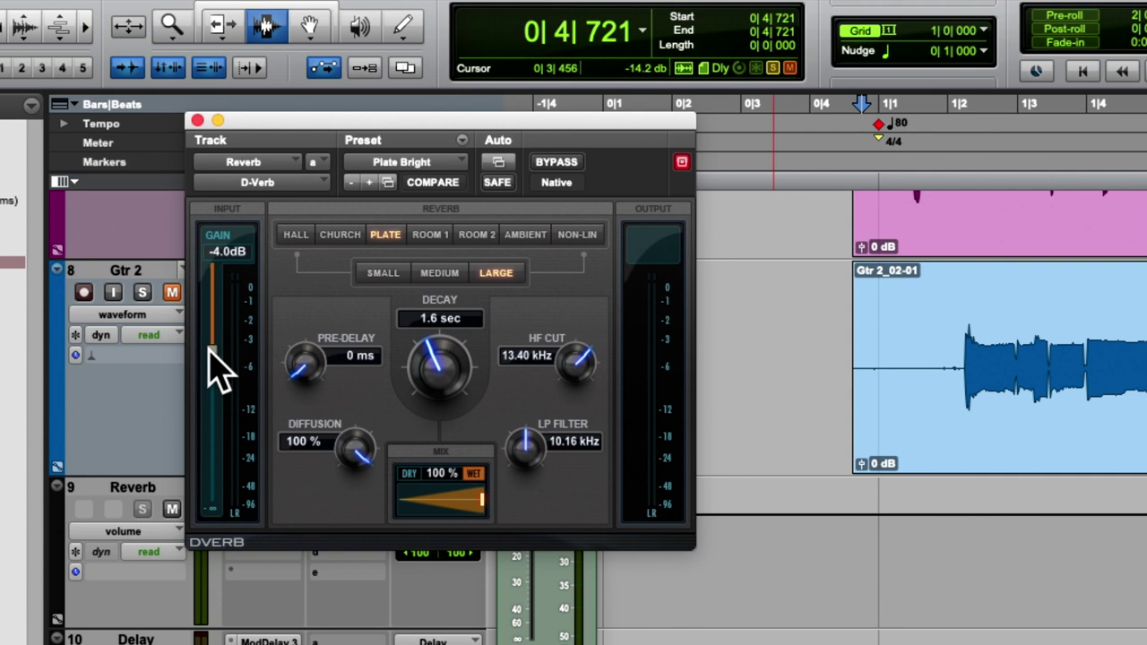
{"action": "left_click_drag", "start_coordinate": [212, 347], "coordinate": [221, 263]}
Audition the soloed Rhodes with the plate reverb in repeated short passes from just before bar 1
{"action": "key", "text": "space"}
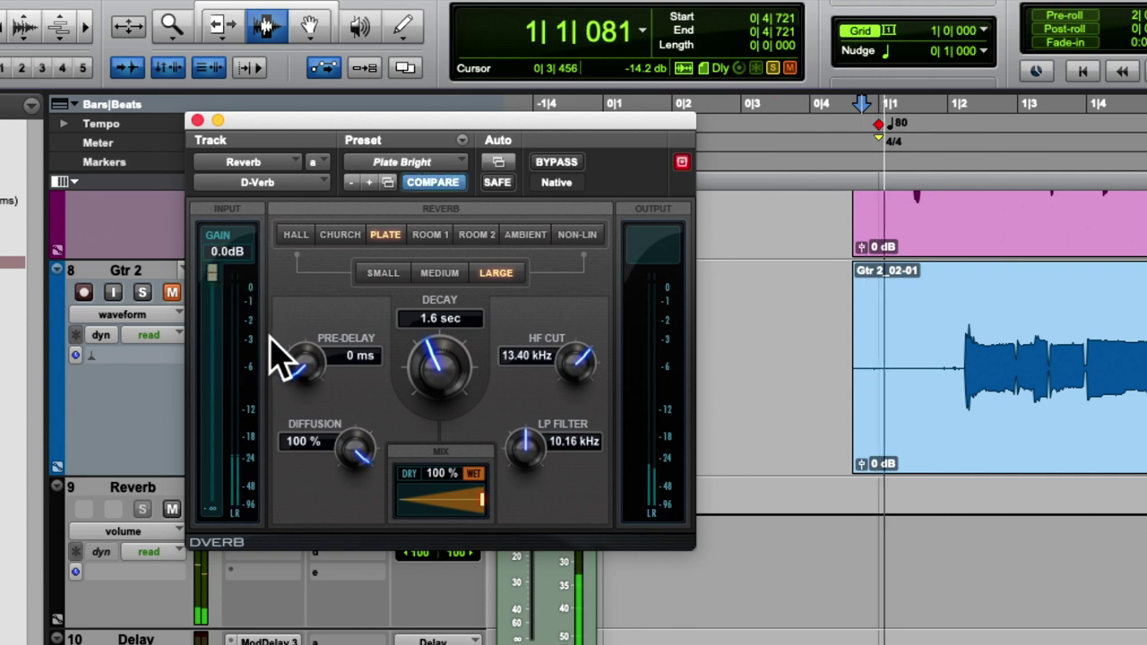
{"action": "key", "text": "space"}
{"action": "key", "text": "space"}
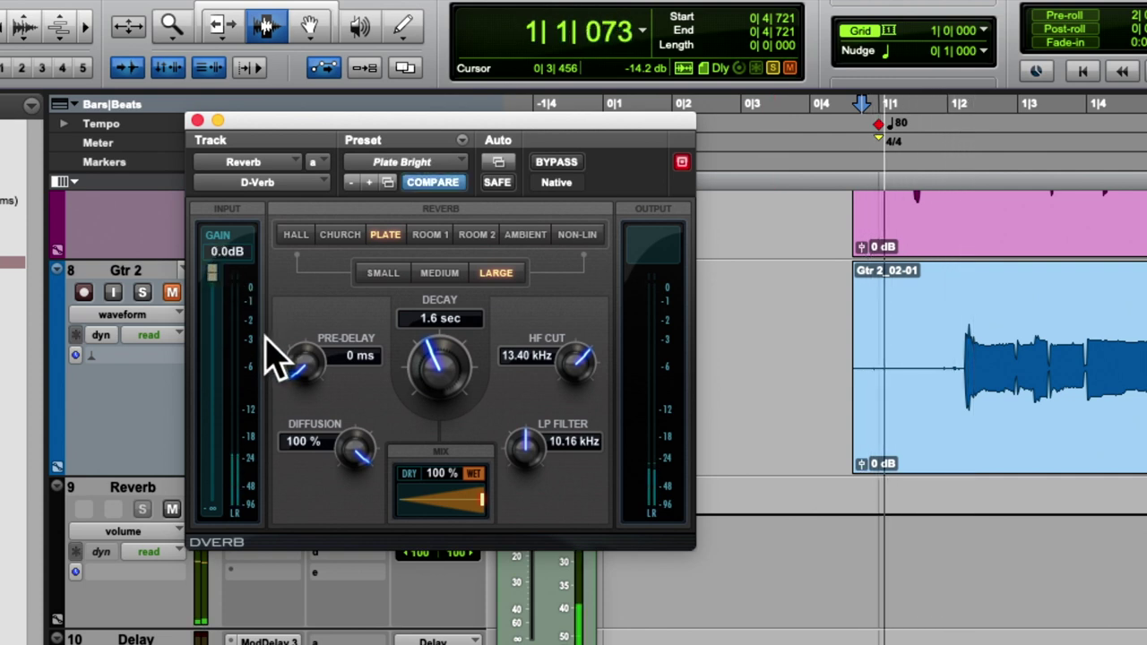
{"action": "key", "text": "space"}
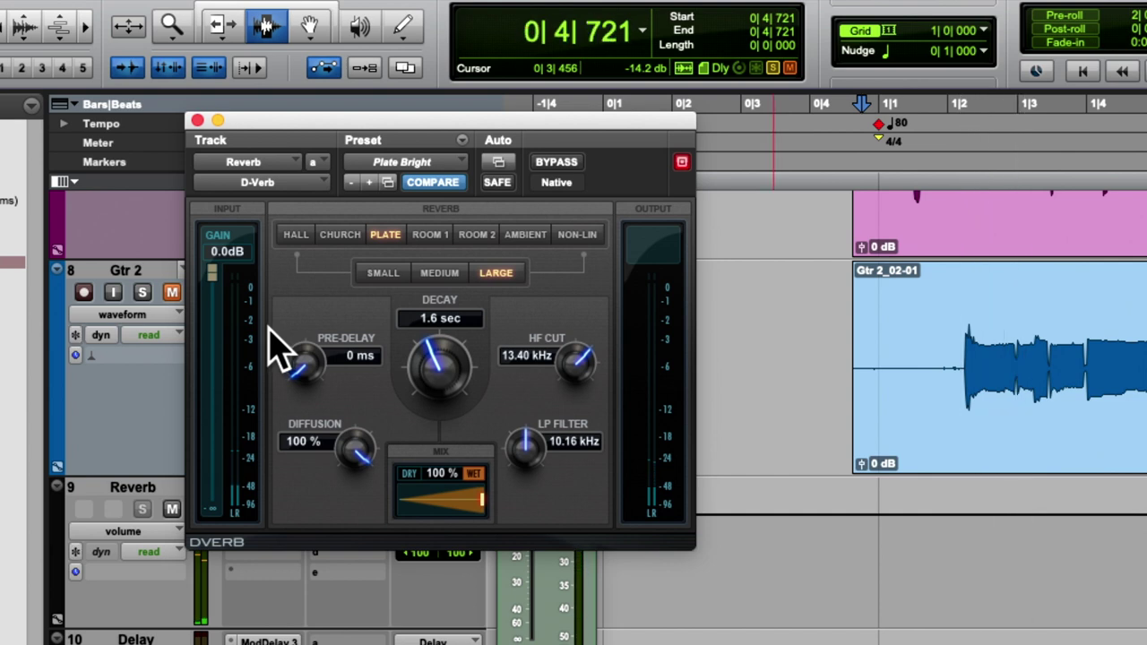
{"action": "key", "text": "space"}
{"action": "key", "text": "space"}
{"action": "key", "text": "space"}
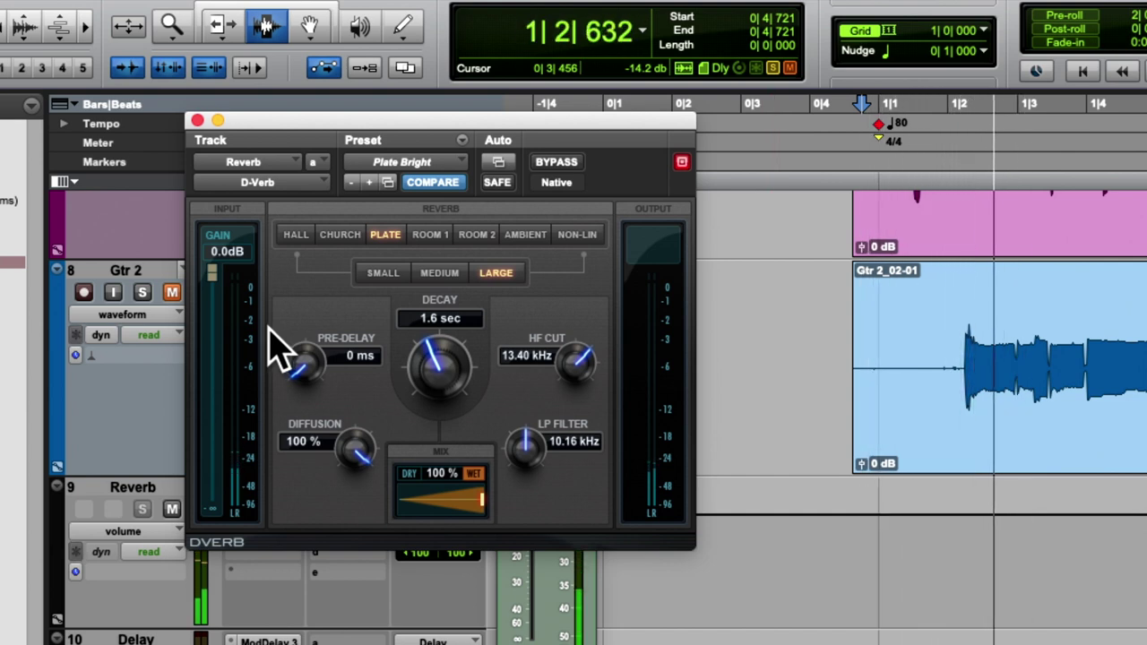
{"action": "key", "text": "space"}
{"action": "key", "text": "space"}
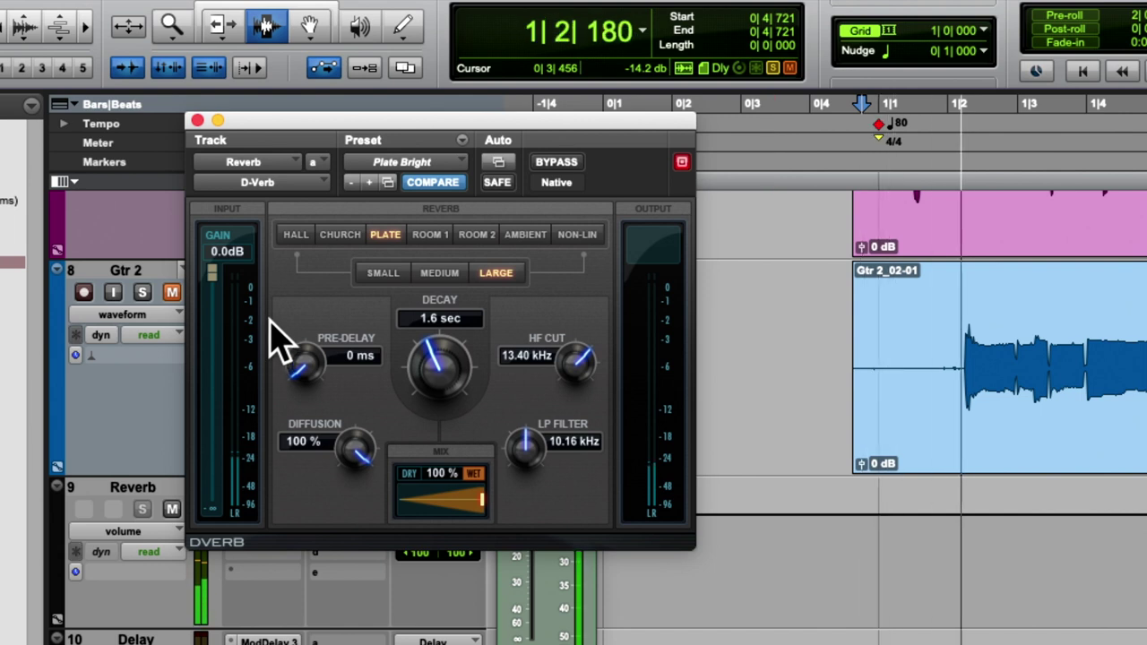
{"action": "key", "text": "space"}
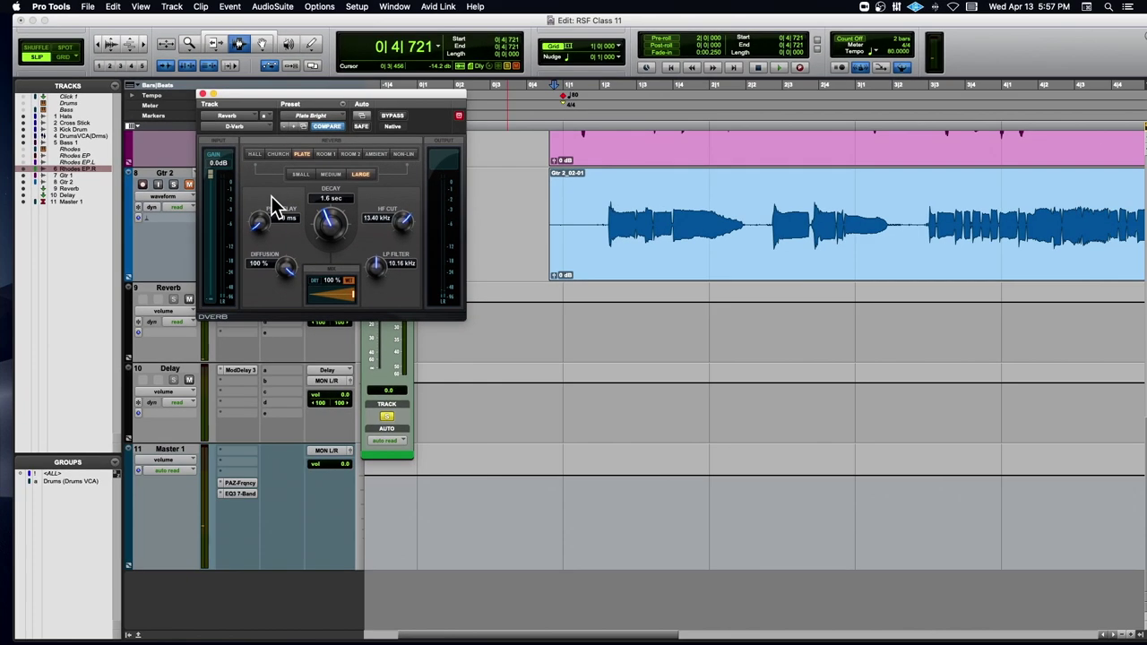
Move the D-Verb window clear of the send fader and set the Rhodes EP.R Reverb send to -5.2 dB during playback
{"action": "left_click_drag", "start_coordinate": [289, 93], "coordinate": [770, 276]}
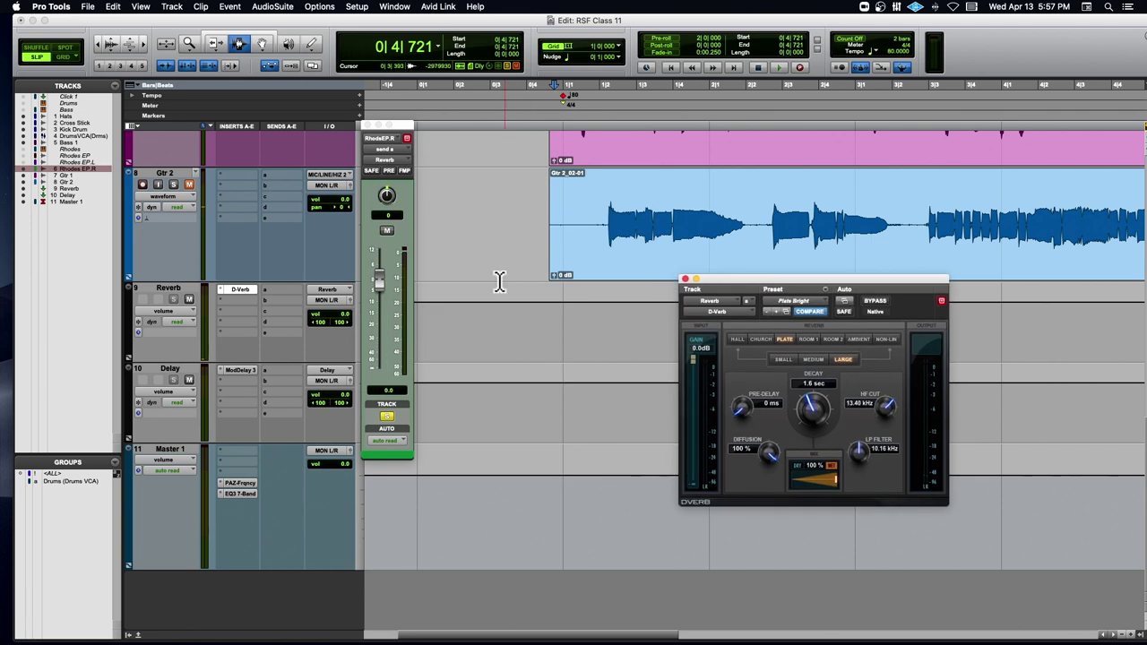
{"action": "left_click", "coordinate": [380, 285]}
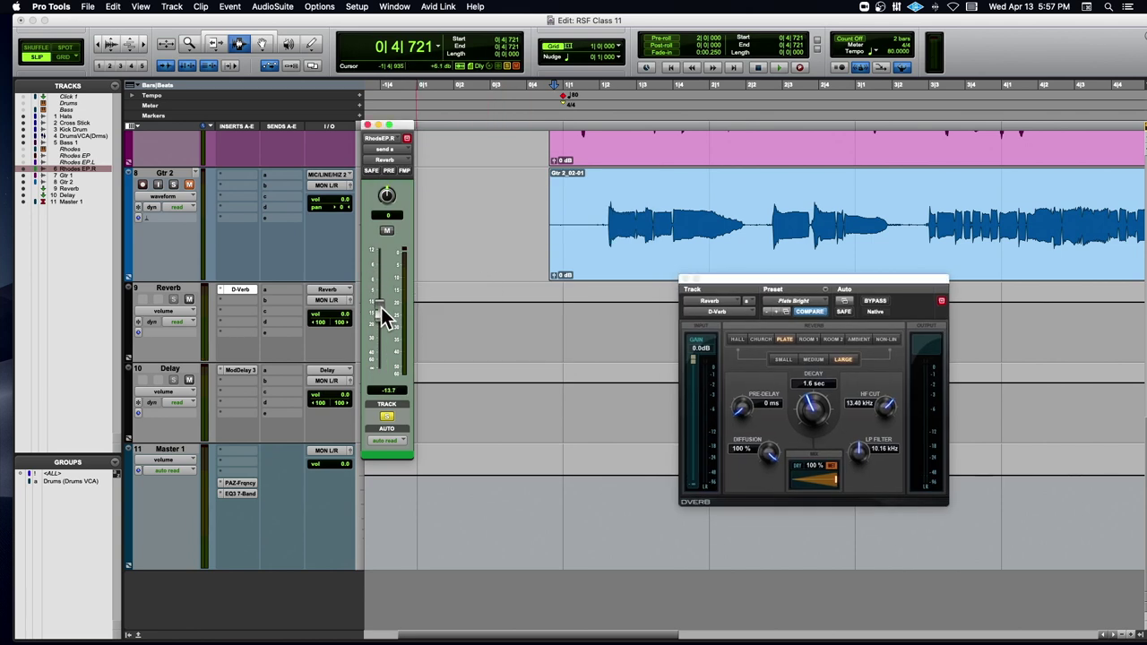
{"action": "key", "text": "space"}
{"action": "left_click_drag", "start_coordinate": [384, 315], "coordinate": [384, 300]}
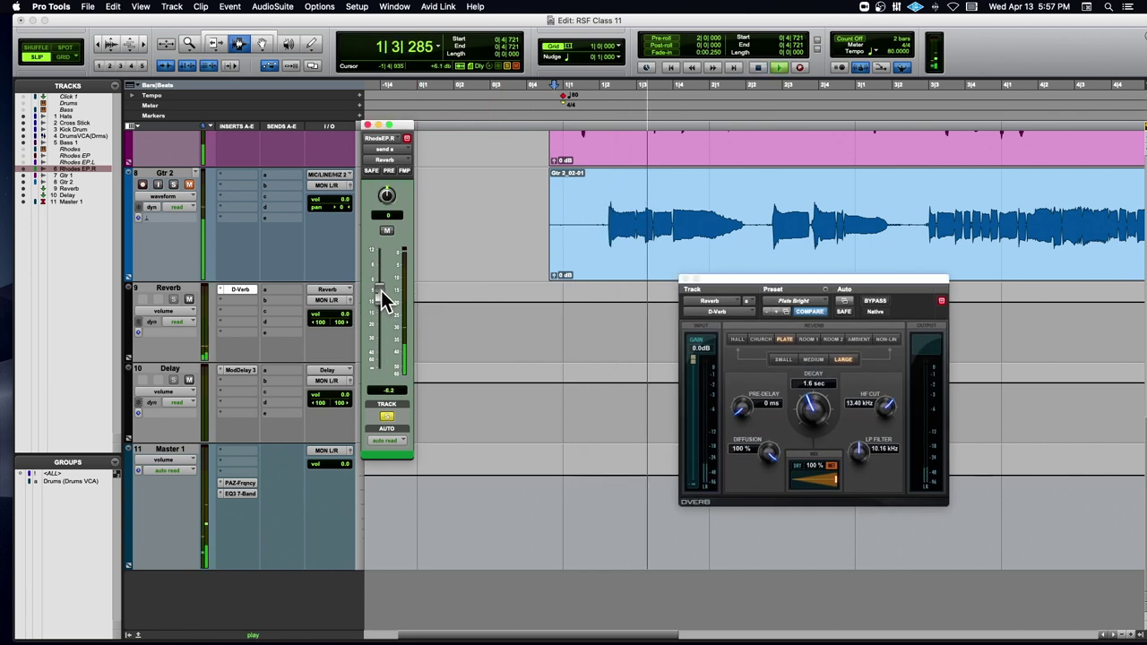
{"action": "key", "text": "space"}
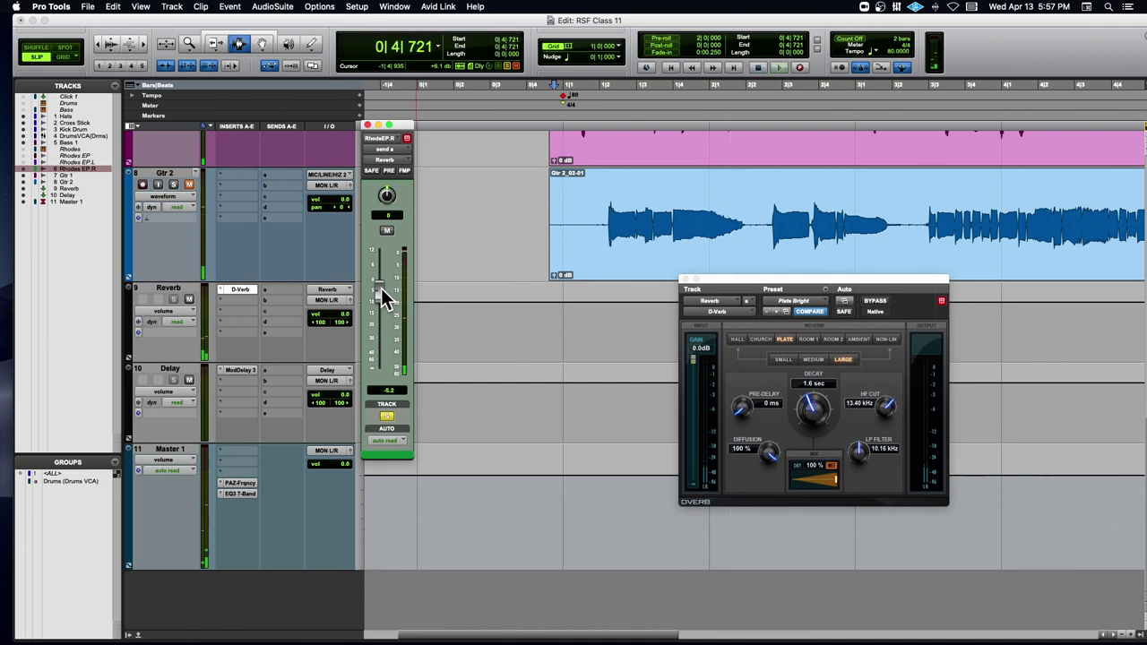
{"action": "key", "text": "space"}
{"action": "key", "text": "space"}
Select the Rhodes EP_01.R clip and audition its reverb in repeated short passes from the start of bar 1
{"action": "scroll", "coordinate": [646, 170], "scroll_direction": "up", "scroll_amount": 5}
{"action": "double_click", "coordinate": [596, 296]}
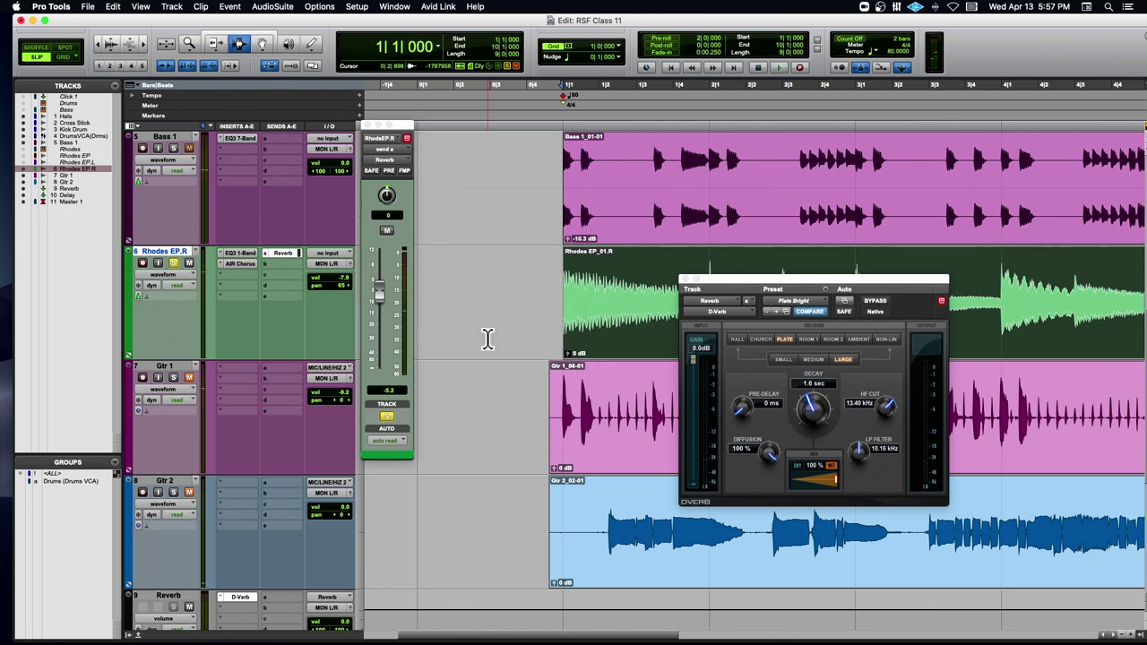
{"action": "key", "text": "space"}
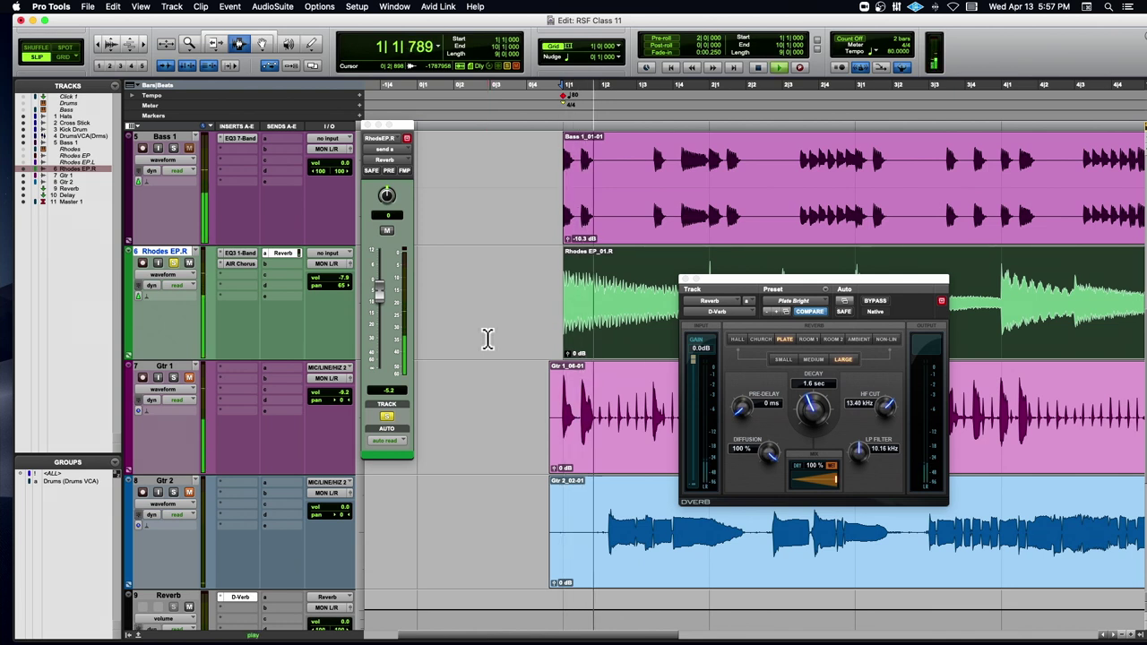
{"action": "key", "text": "space"}
{"action": "key", "text": "space"}
{"action": "key", "text": "space"}
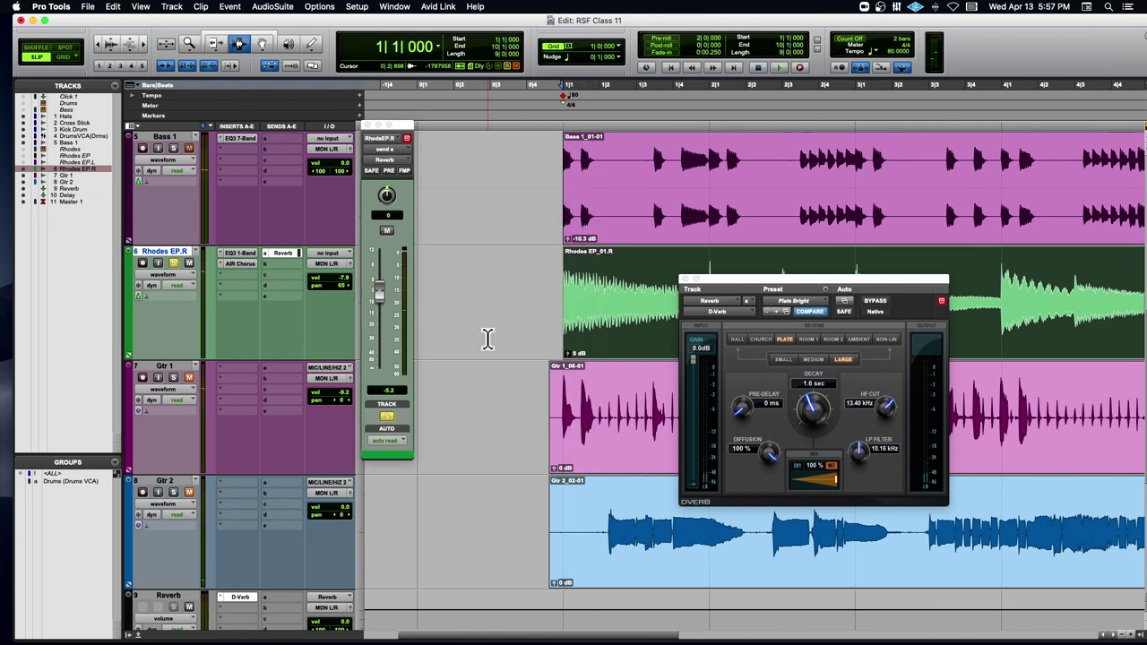
{"action": "key", "text": "space"}
{"action": "key", "text": "space"}
{"action": "key", "text": "space"}
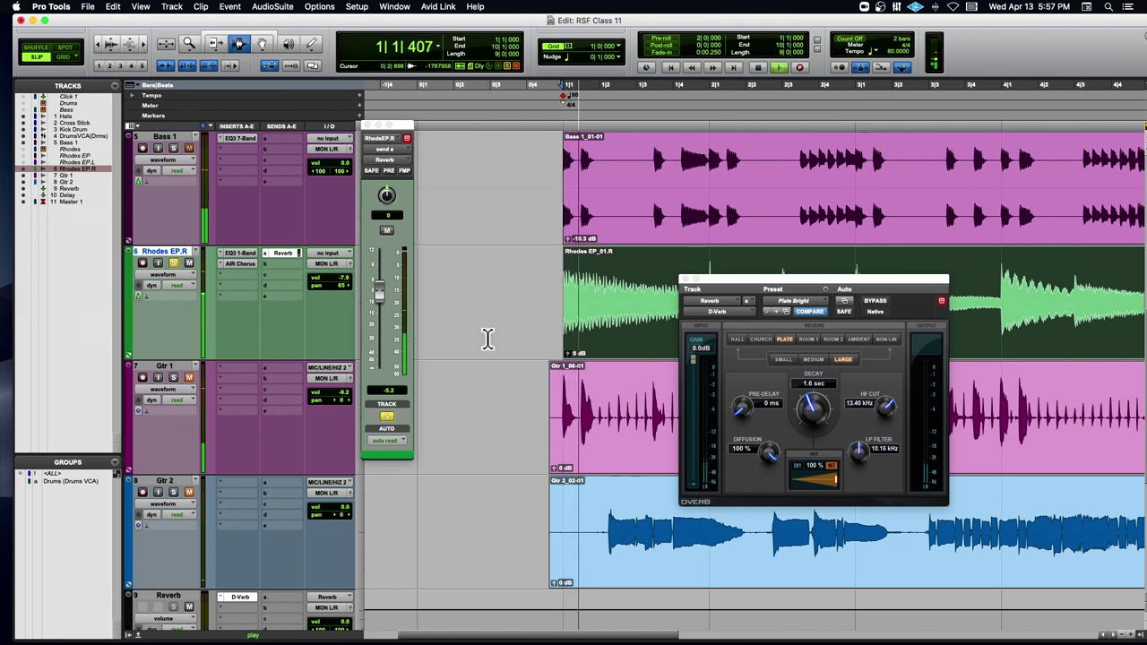
{"action": "key", "text": "space"}
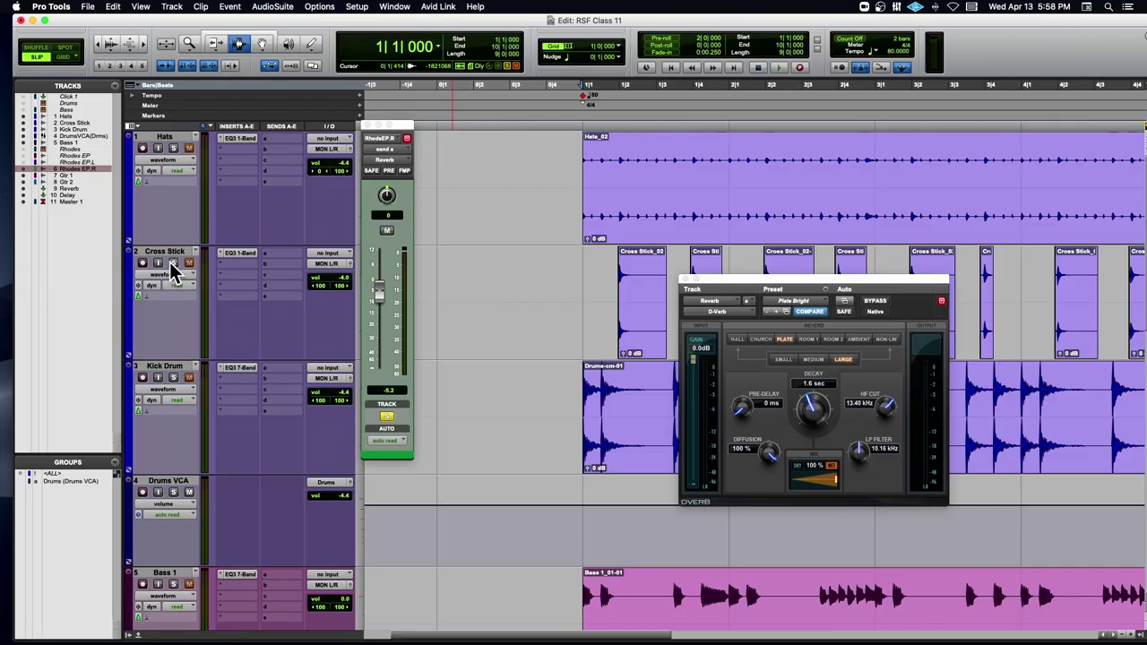
Play the mix from bar 1 and close the D-Verb window and the Rhodes EP.R send window
{"action": "key", "text": "space"}
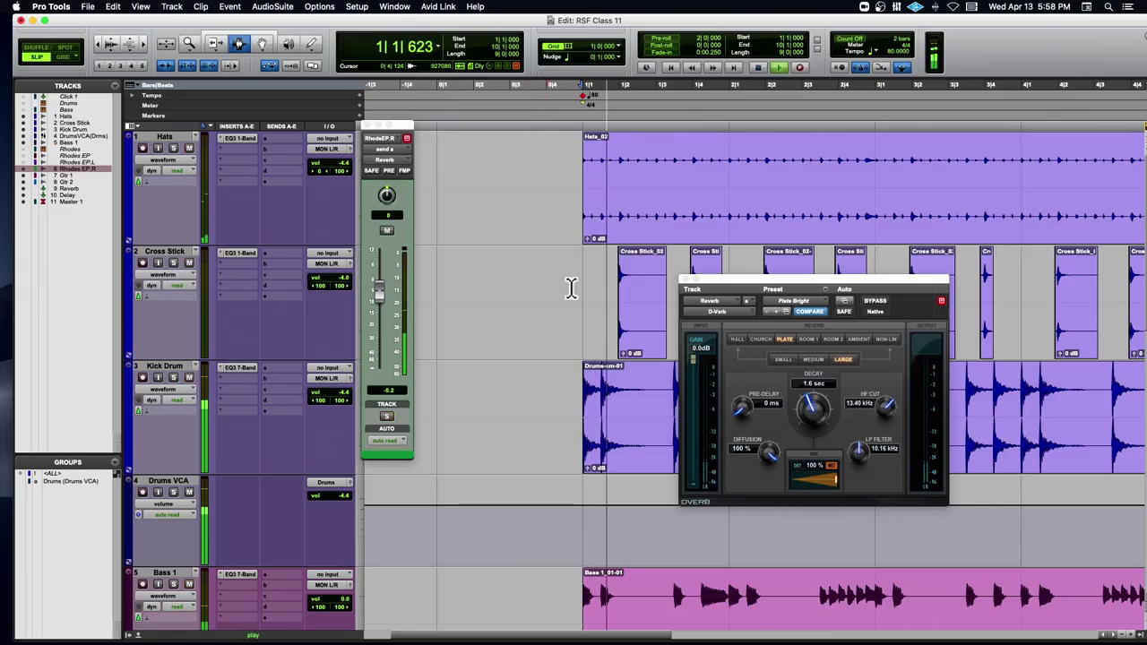
{"action": "left_click", "coordinate": [686, 280]}
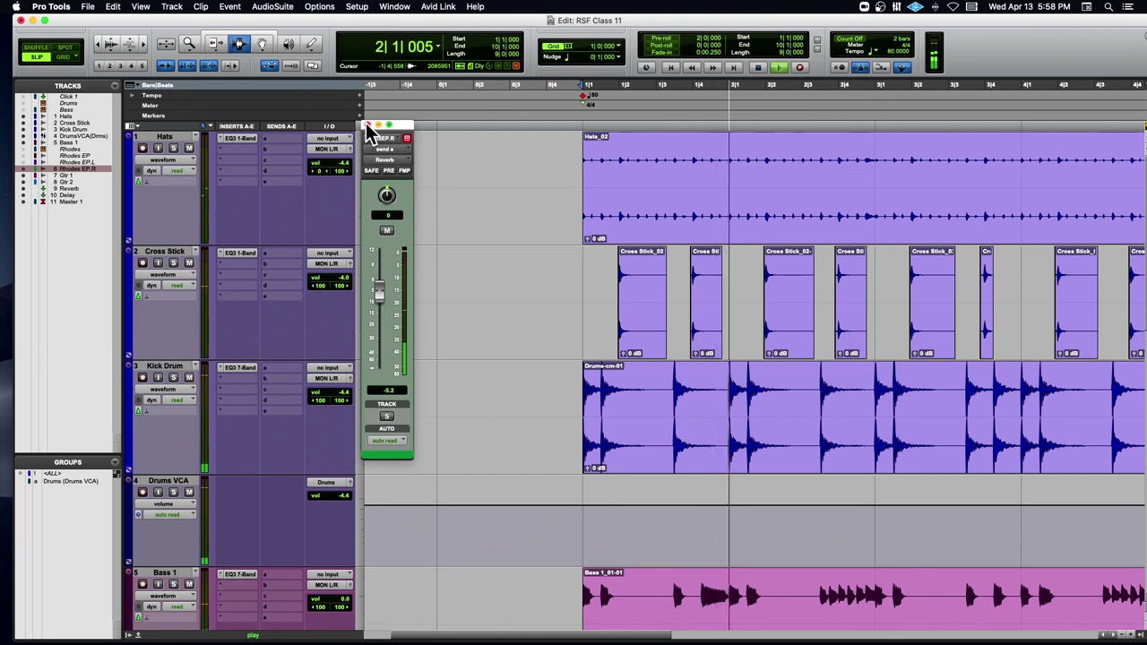
{"action": "left_click", "coordinate": [366, 124]}
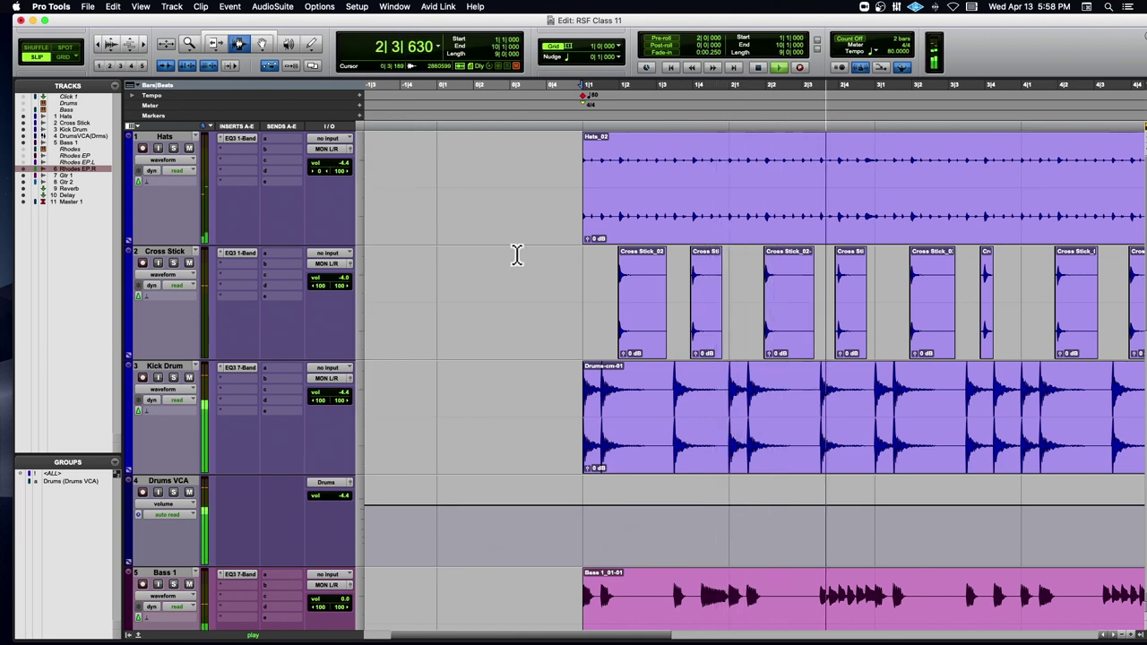
{"action": "scroll", "coordinate": [517, 260], "scroll_direction": "down", "scroll_amount": 6}
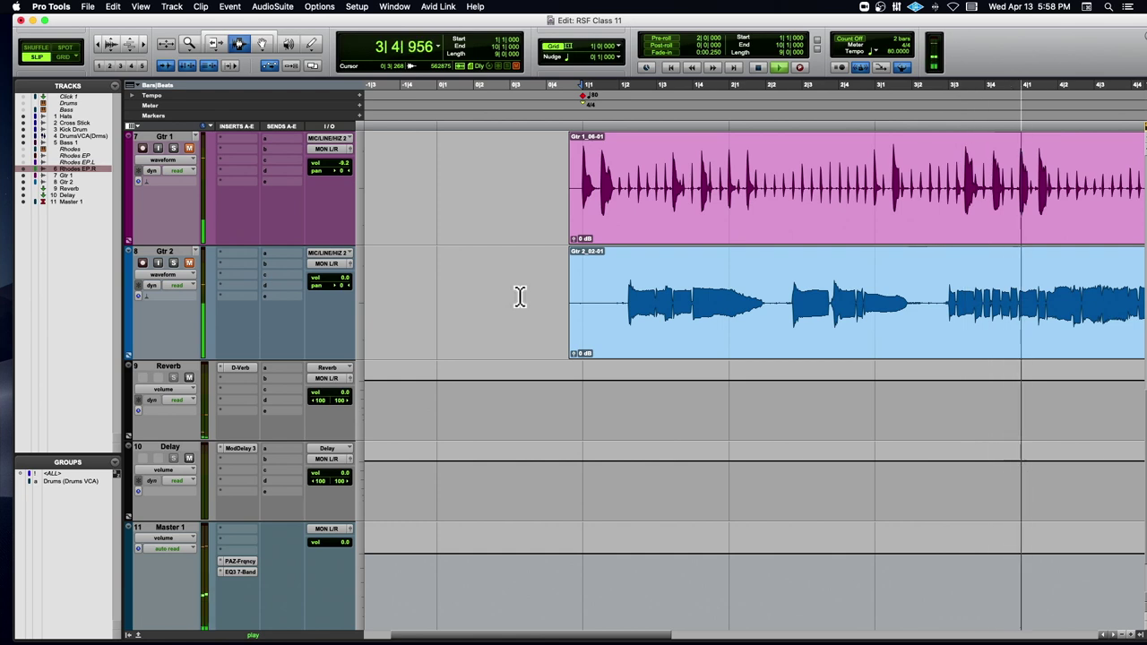
{"action": "scroll", "coordinate": [520, 298], "scroll_direction": "up", "scroll_amount": 2}
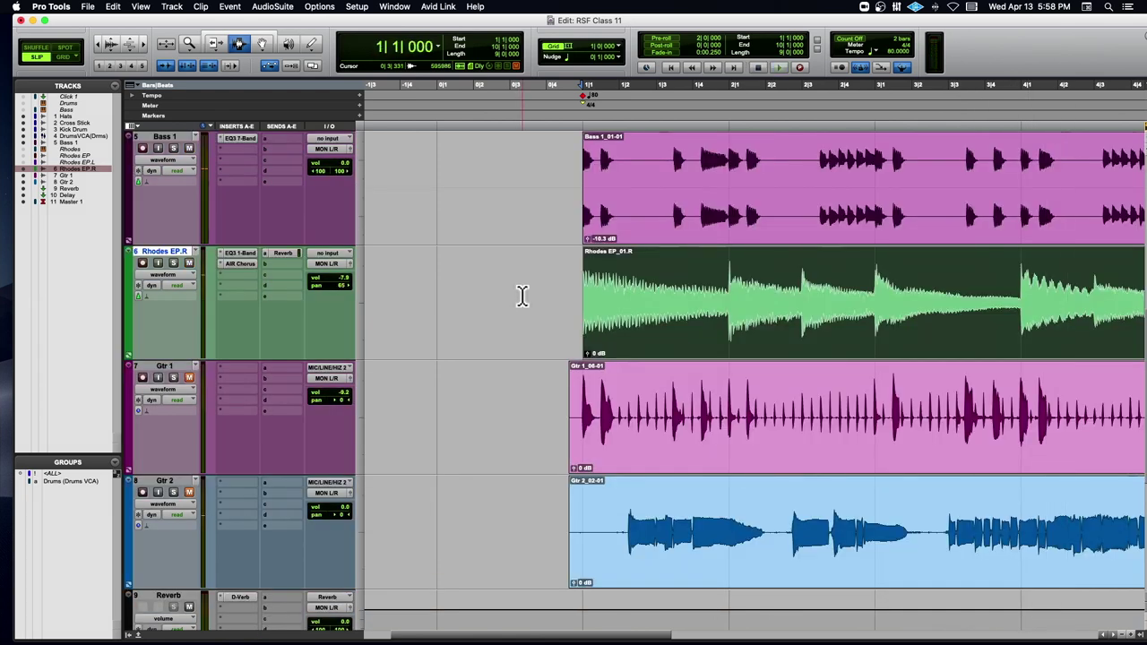
Set the Rhodes EP.R Reverb send to -11.0 dB and audition it in the full mix from bar 1
{"action": "left_click", "coordinate": [278, 252]}
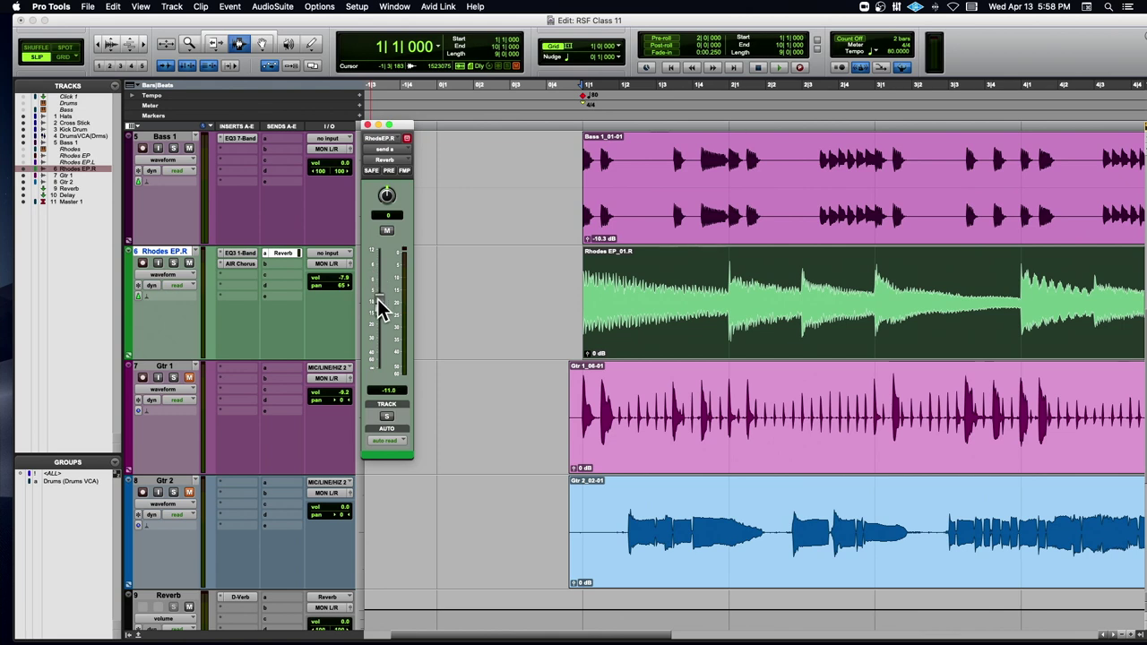
{"action": "key", "text": "space"}
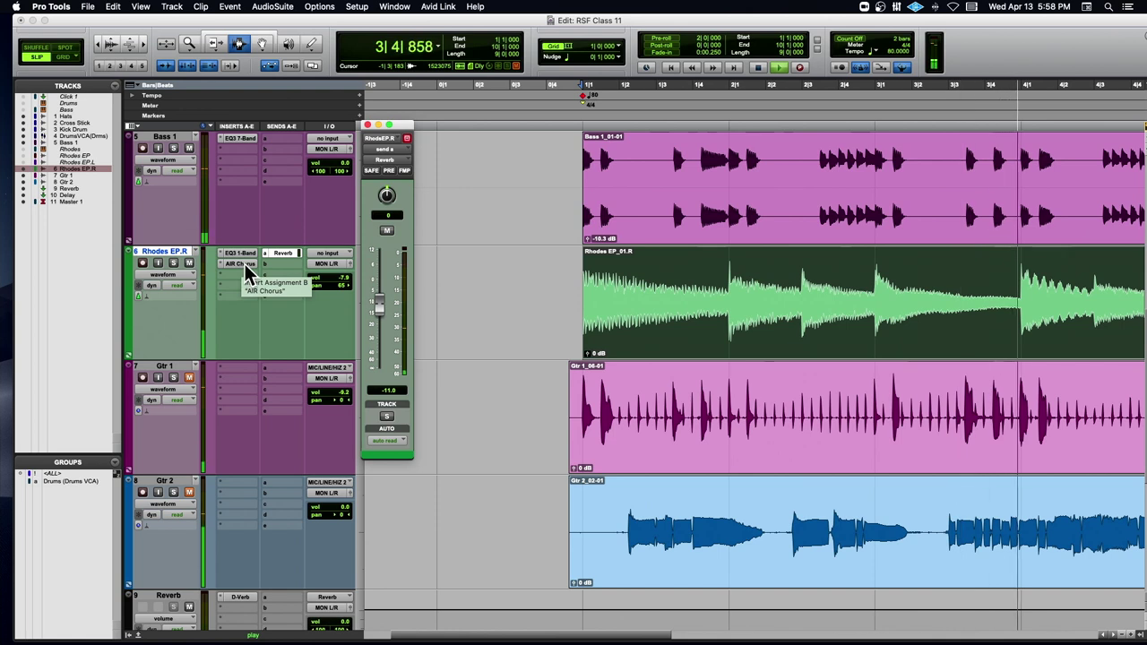
{"action": "key", "text": "space"}
Add a Reverb bus send to the Cross Stick track and set its level to -8.4 dB during playback
{"action": "scroll", "coordinate": [244, 269], "scroll_direction": "up", "scroll_amount": 5}
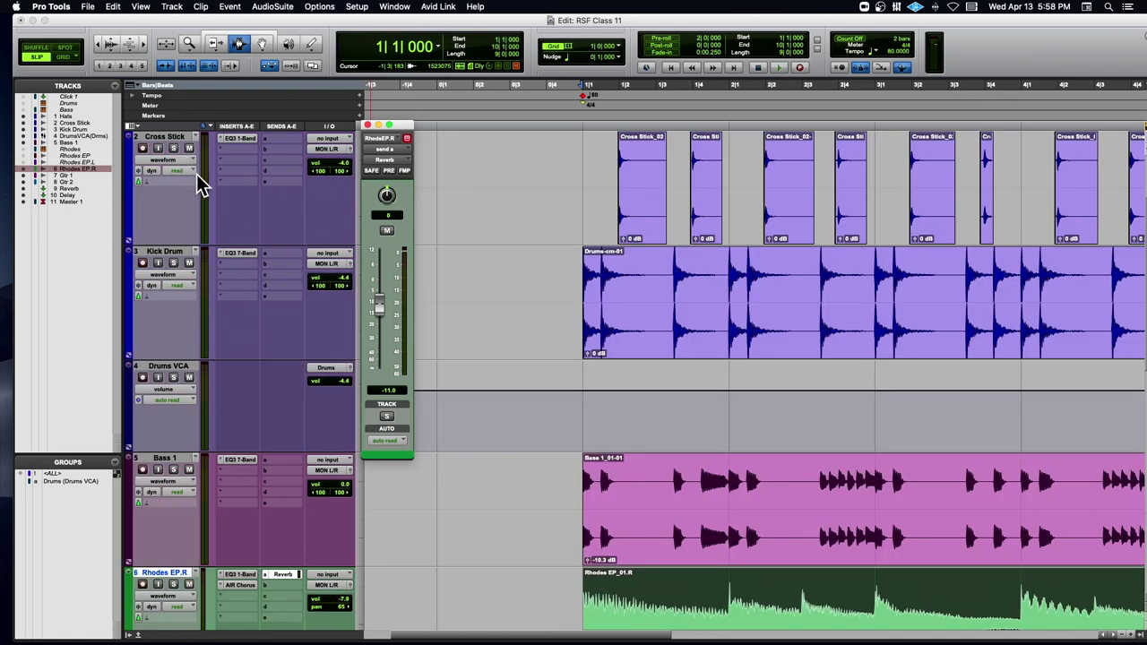
{"action": "left_click", "coordinate": [279, 138]}
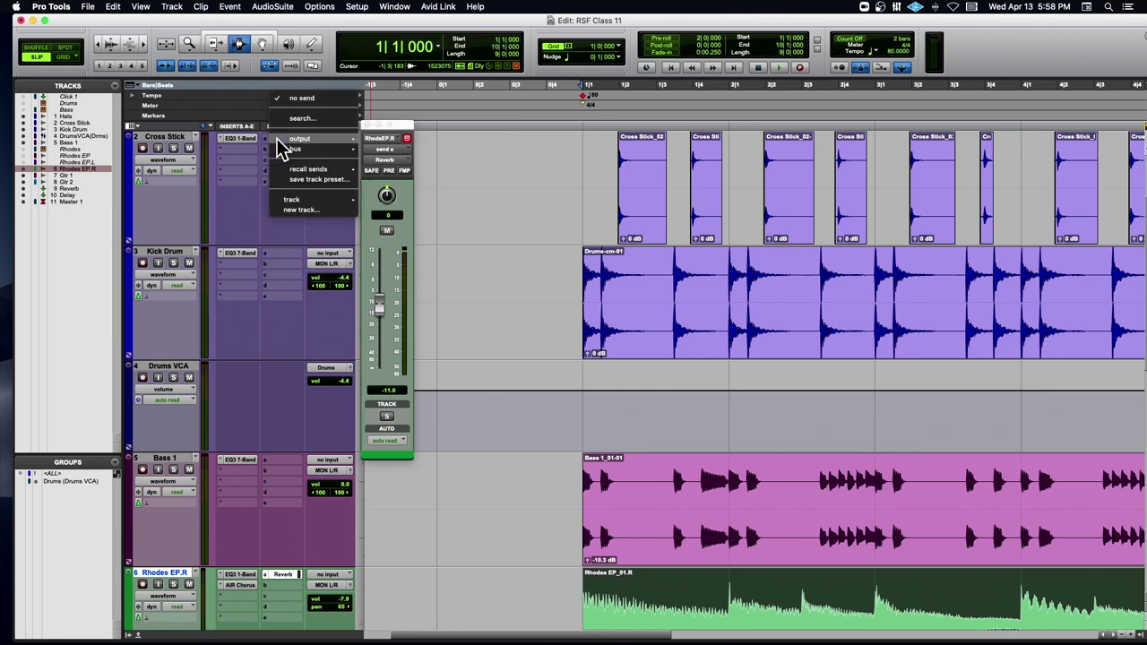
{"action": "mouse_move", "coordinate": [279, 153]}
{"action": "left_click", "coordinate": [385, 151]}
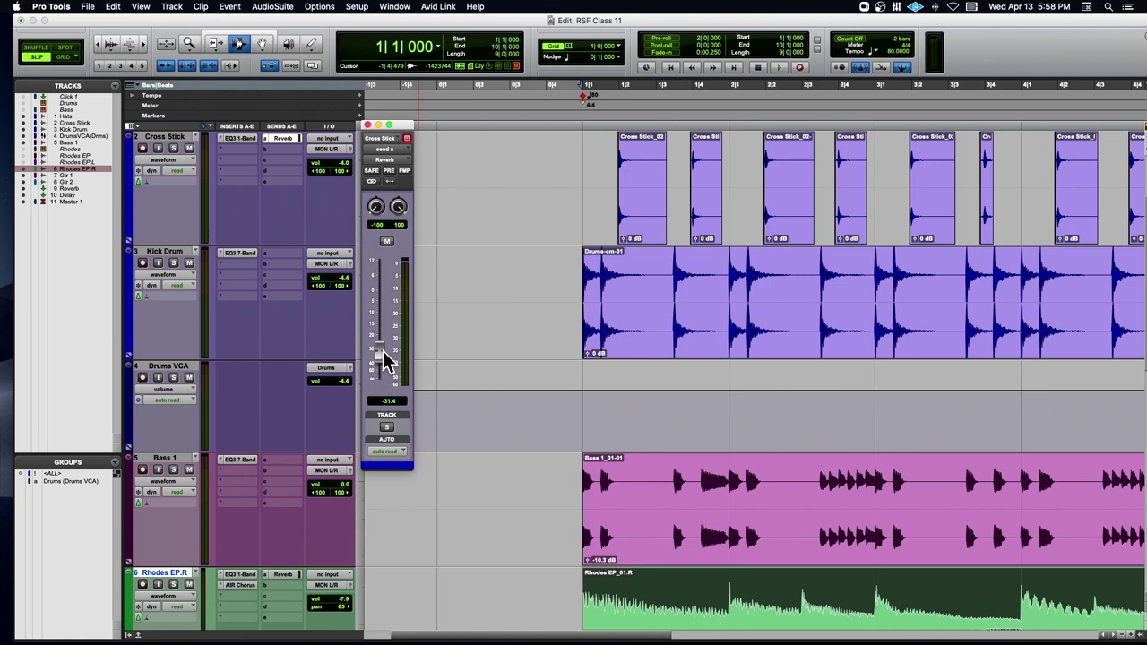
{"action": "key", "text": "space"}
{"action": "left_click_drag", "start_coordinate": [384, 357], "coordinate": [384, 298]}
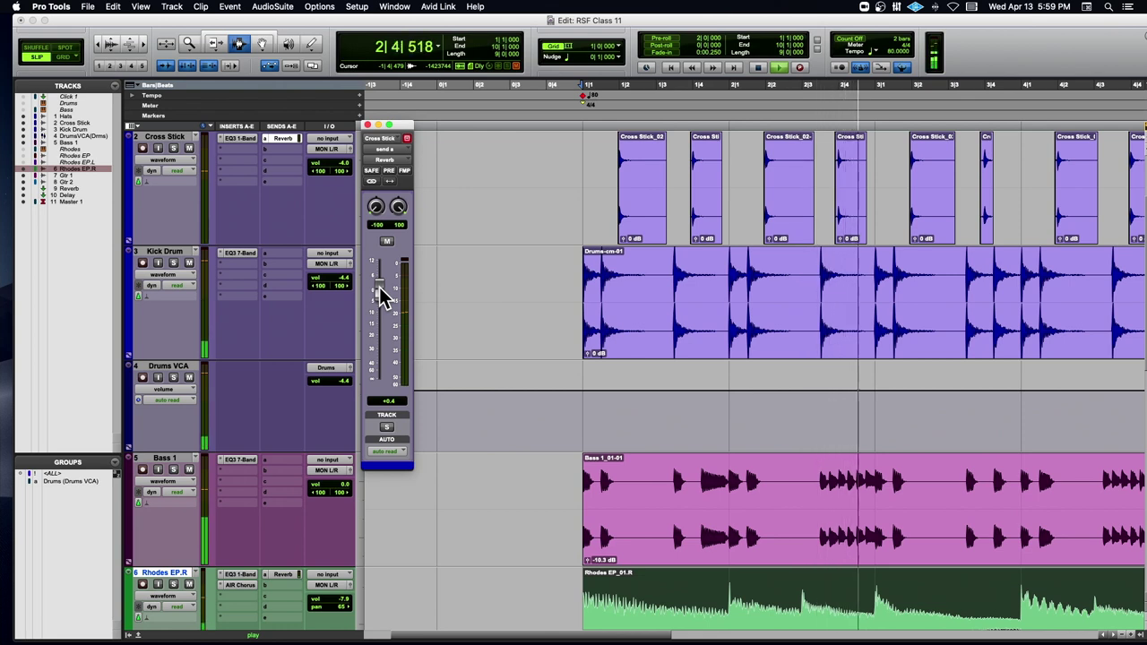
{"action": "left_click_drag", "start_coordinate": [380, 287], "coordinate": [380, 307]}
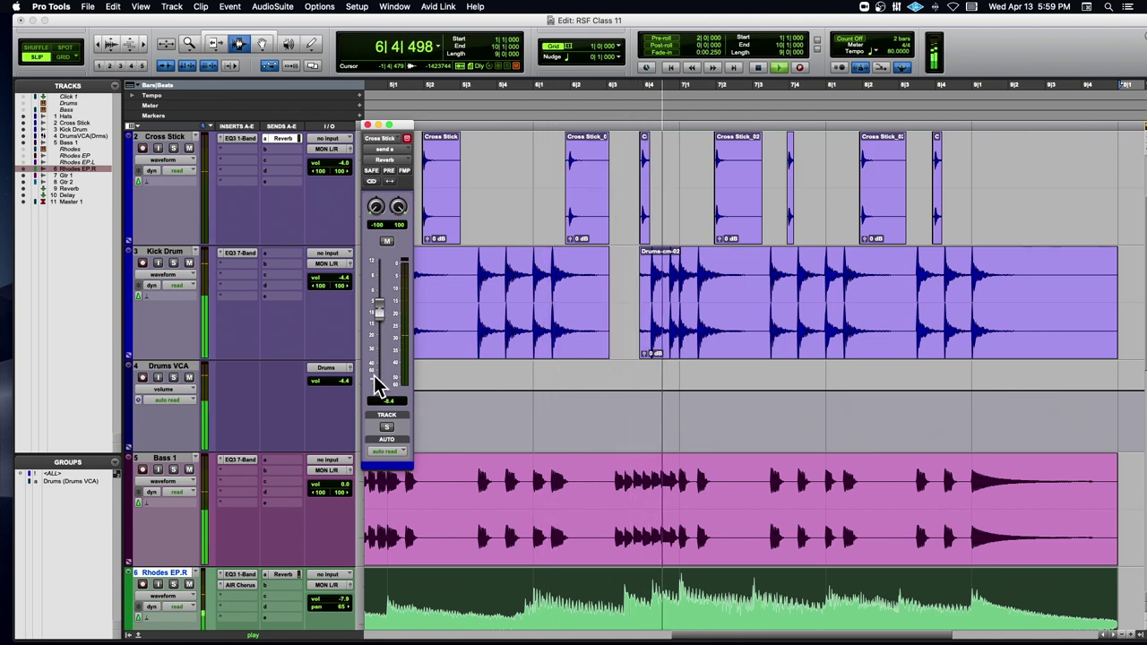
{"action": "key", "text": "space"}
Set the Bass 1 track volume to -3.3 dB and audition the full mix from bar 1
{"action": "scroll", "coordinate": [384, 489], "scroll_direction": "left", "scroll_amount": 3}
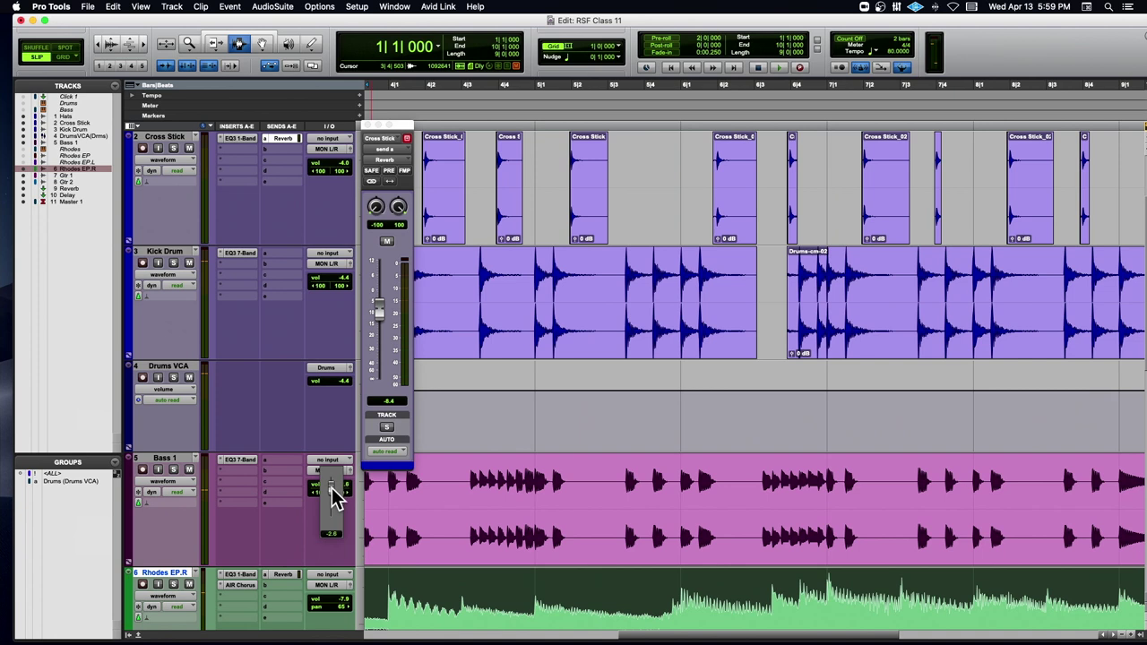
{"action": "key", "text": "space"}
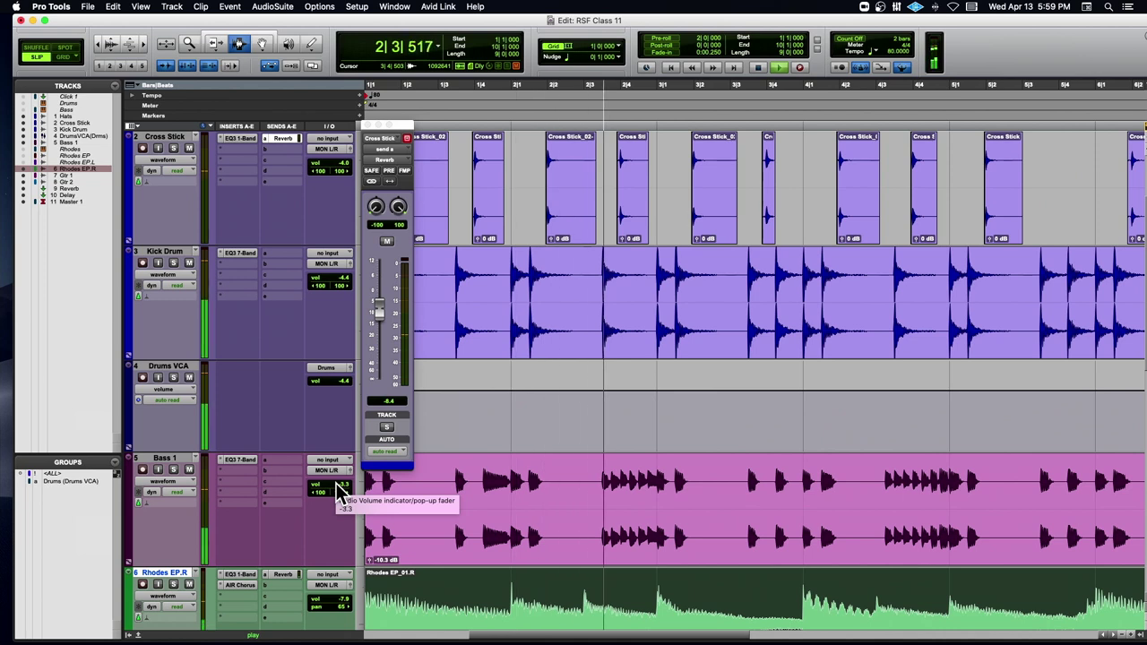
{"action": "key", "text": "space"}
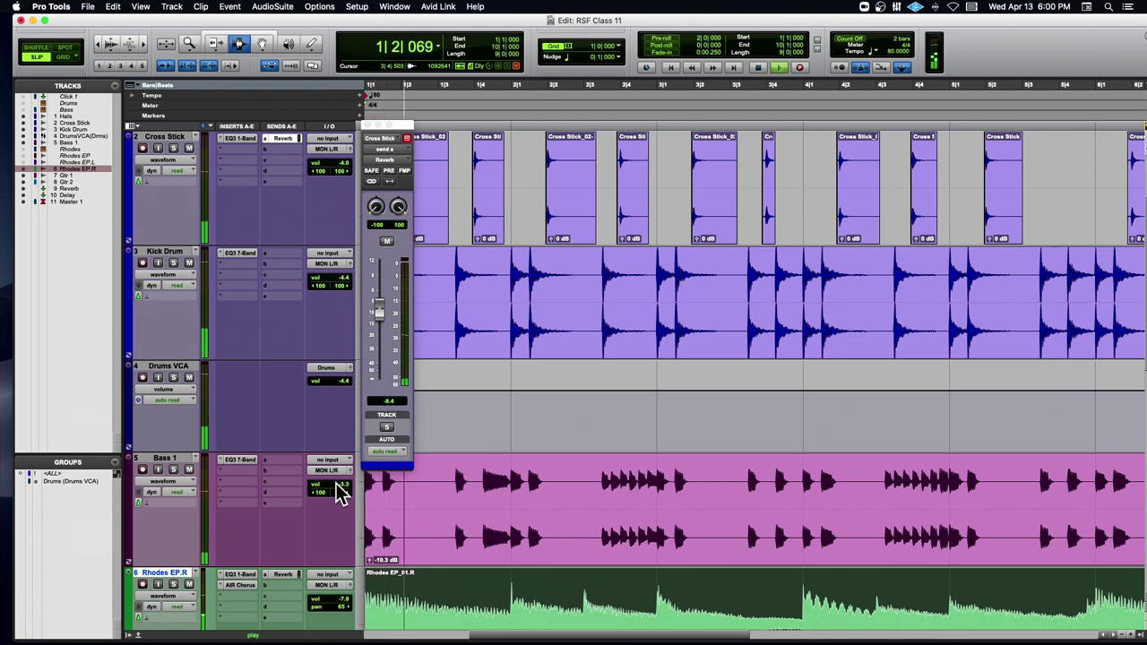
{"action": "scroll", "coordinate": [341, 491], "scroll_direction": "down", "scroll_amount": 5}
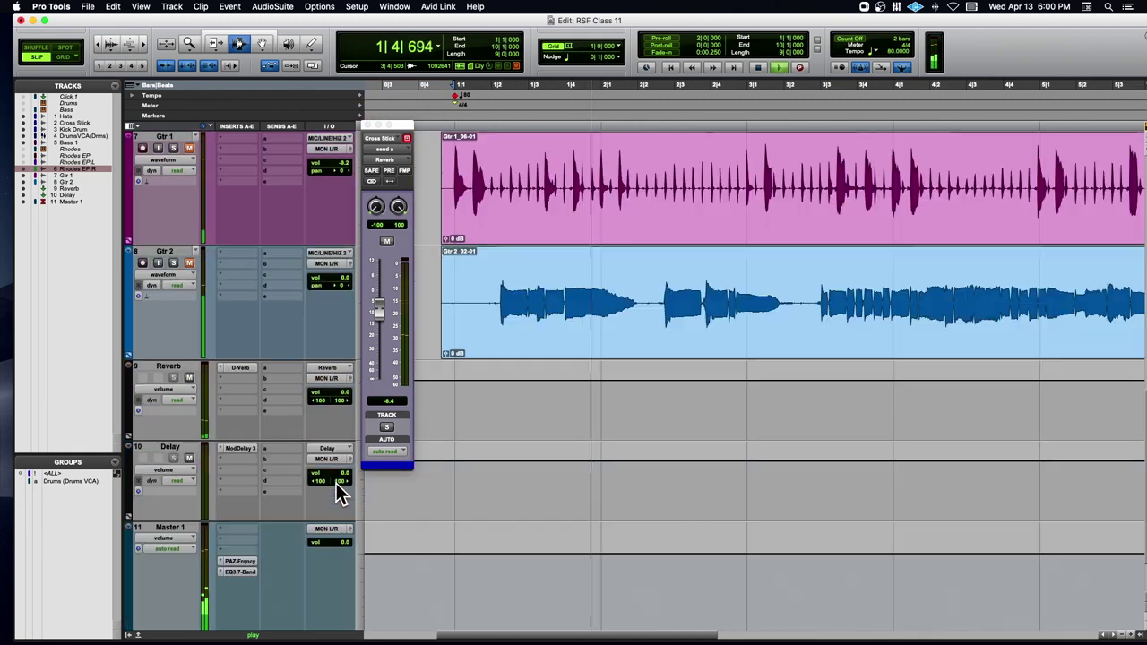
{"action": "scroll", "coordinate": [341, 492], "scroll_direction": "up", "scroll_amount": 10}
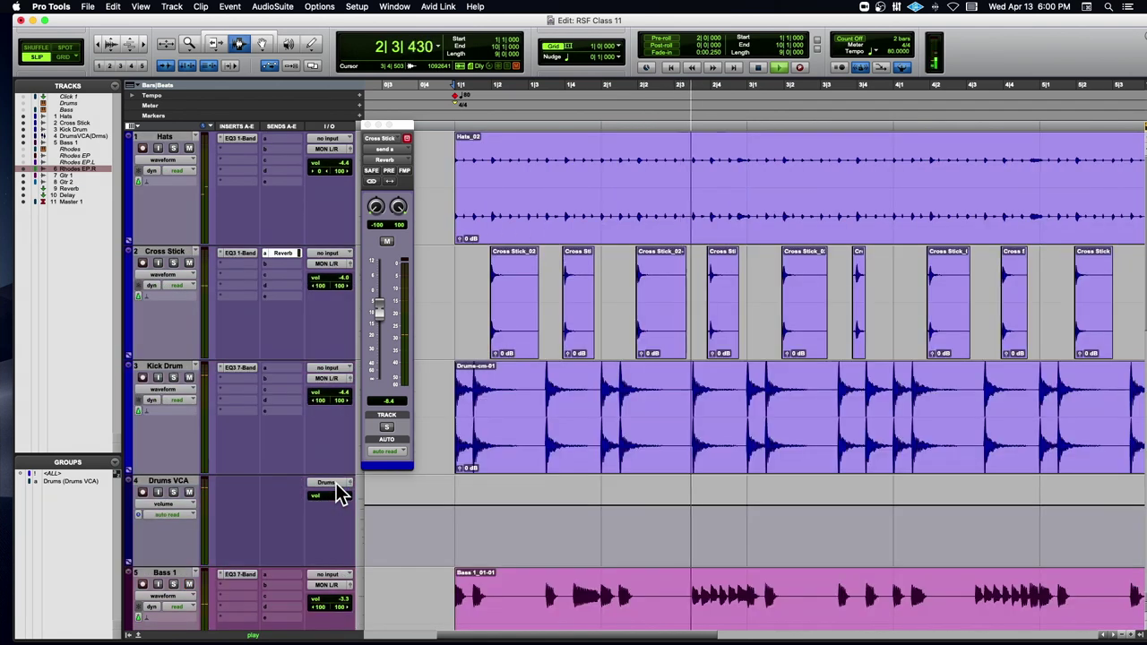
{"action": "key", "text": "space"}
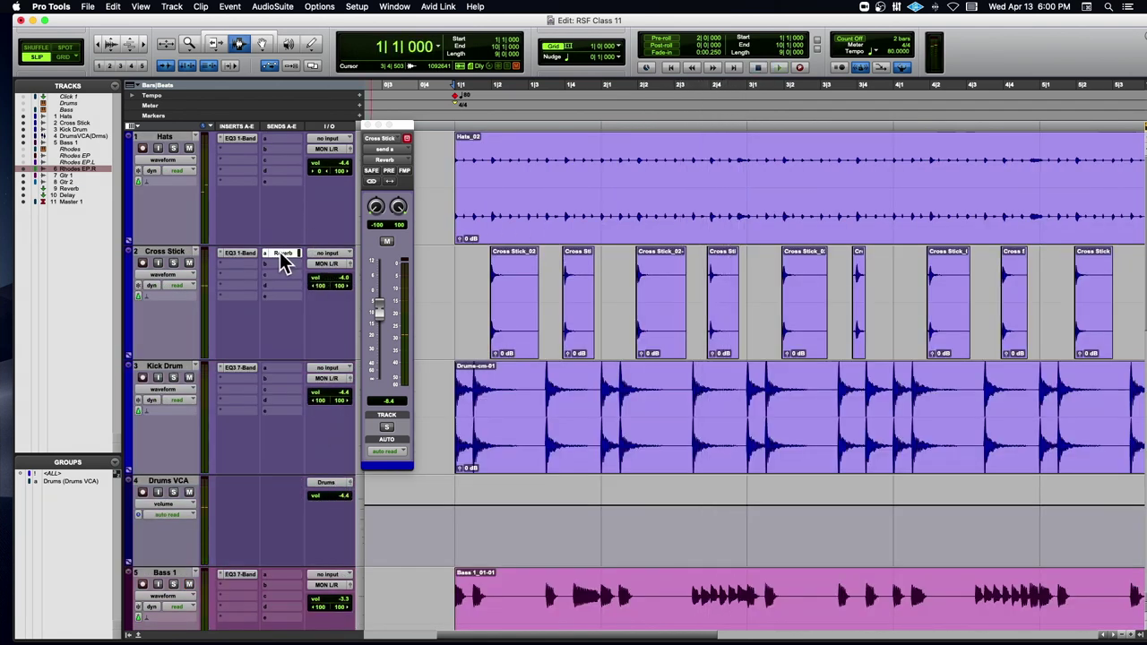
Add a Reverb bus send to the Hats track and set its level to -14.5 dB during playback
{"action": "left_click", "coordinate": [282, 139]}
{"action": "key", "text": "space"}
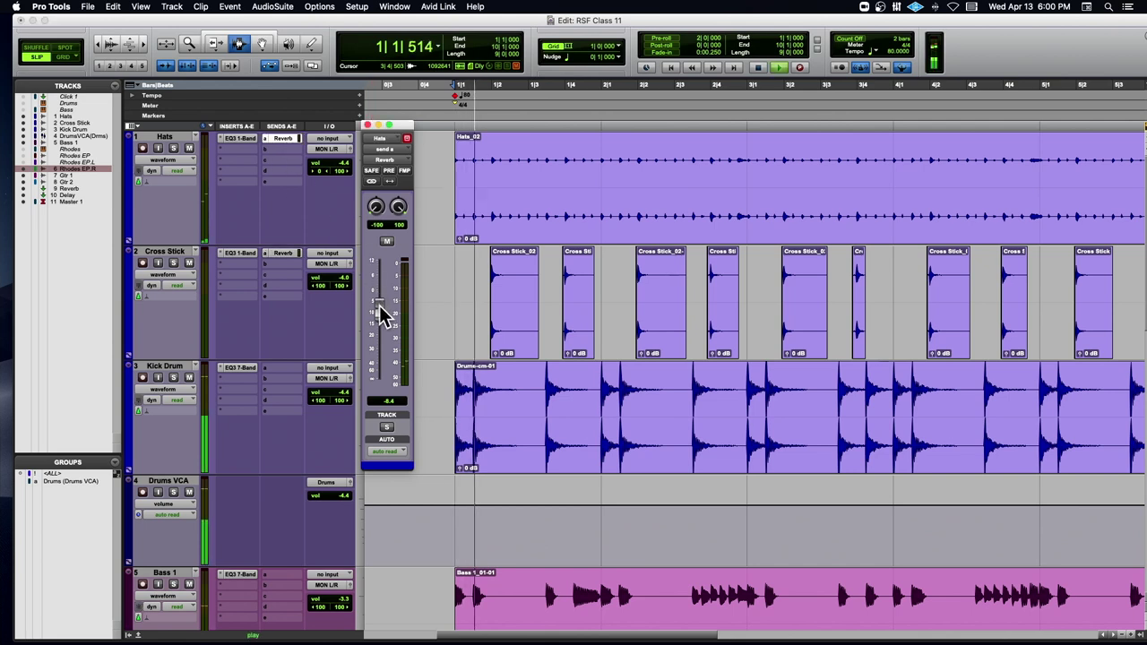
{"action": "left_click_drag", "start_coordinate": [379, 308], "coordinate": [379, 334]}
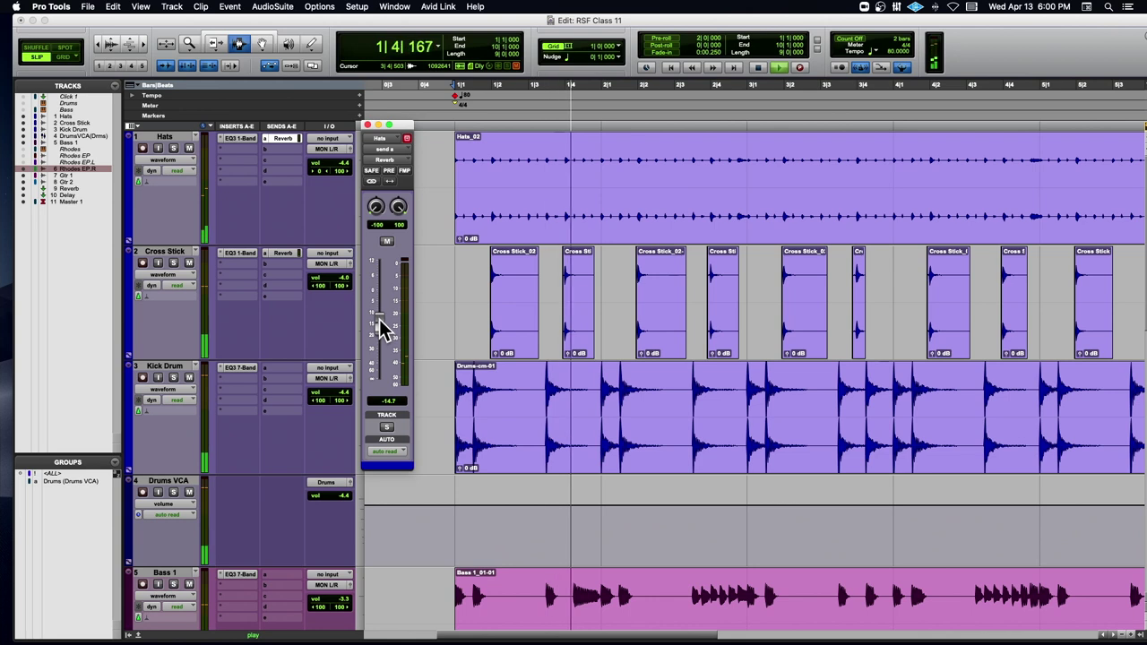
Mute the Cross Stick and Kick Drum tracks to hear the Hats reverb more clearly during playback
{"action": "left_click", "coordinate": [189, 263]}
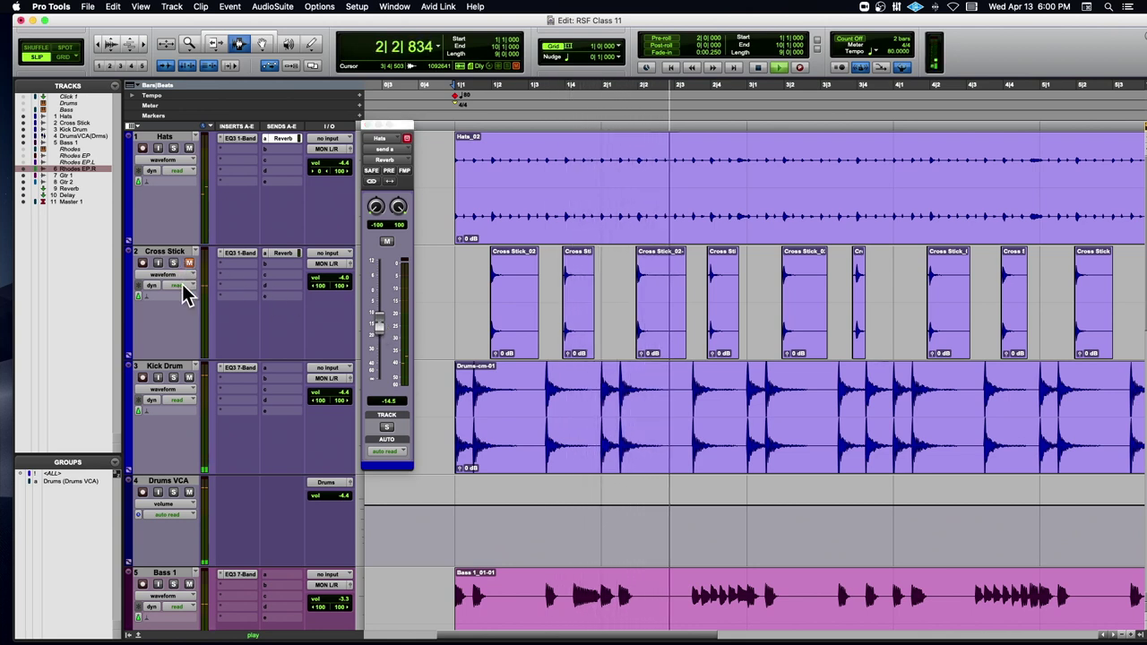
{"action": "left_click", "coordinate": [189, 377]}
{"action": "key", "text": "space"}
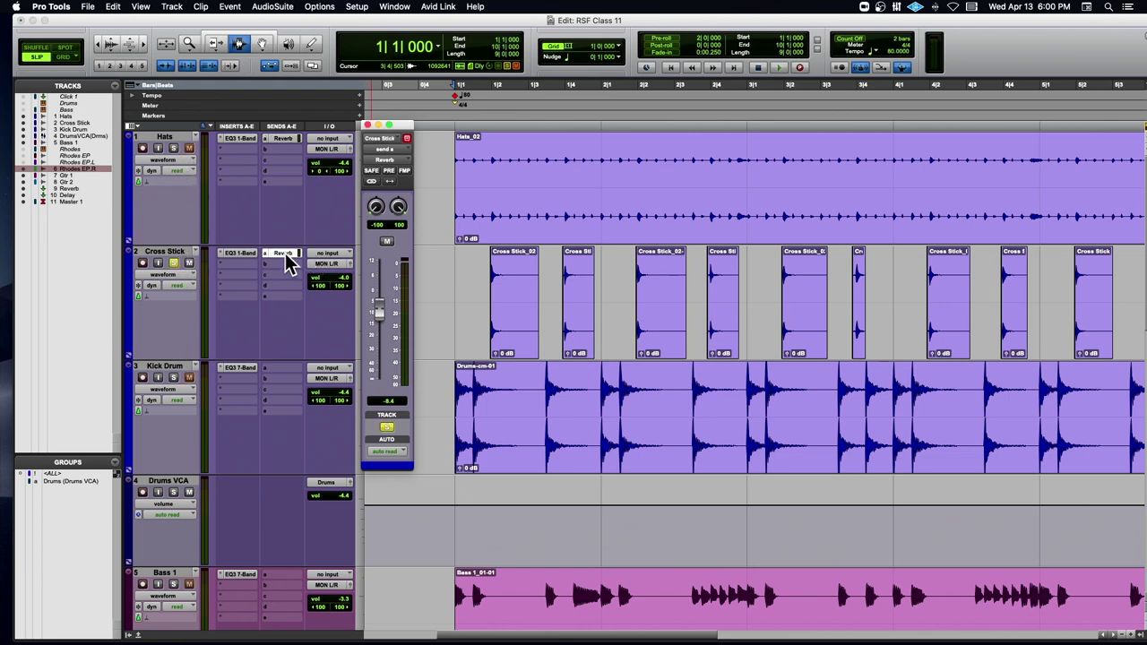
Audition the soloed Cross Stick with its Reverb send in passes from bar 1, checking the Reverb aux track
{"action": "key", "text": "space"}
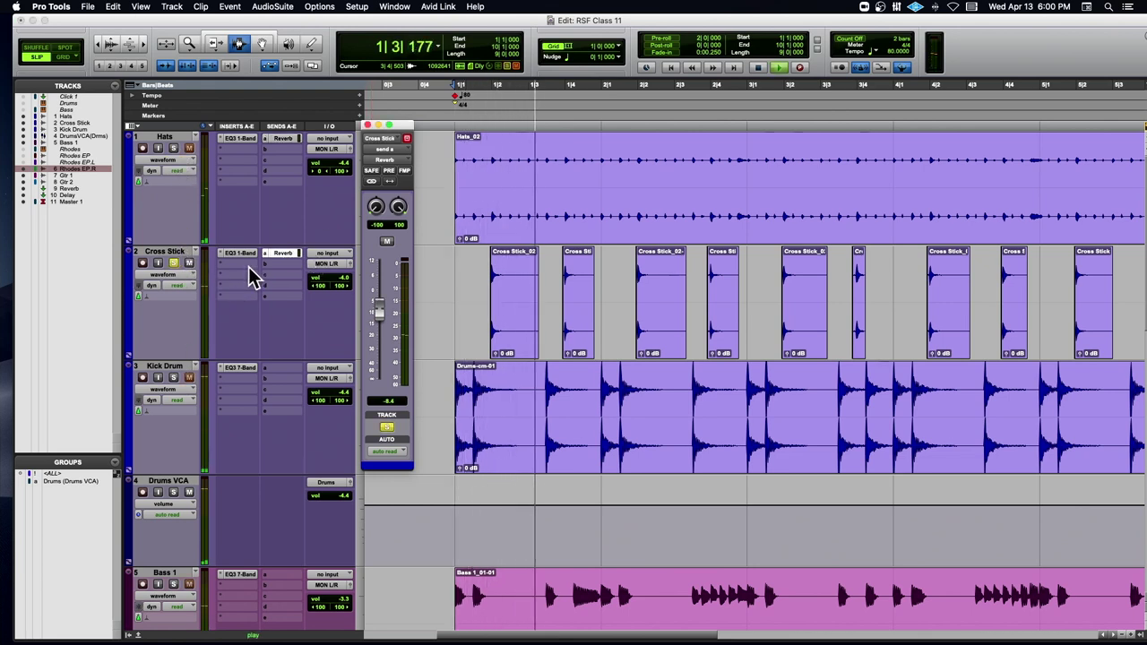
{"action": "scroll", "coordinate": [287, 300], "scroll_direction": "down", "scroll_amount": 10}
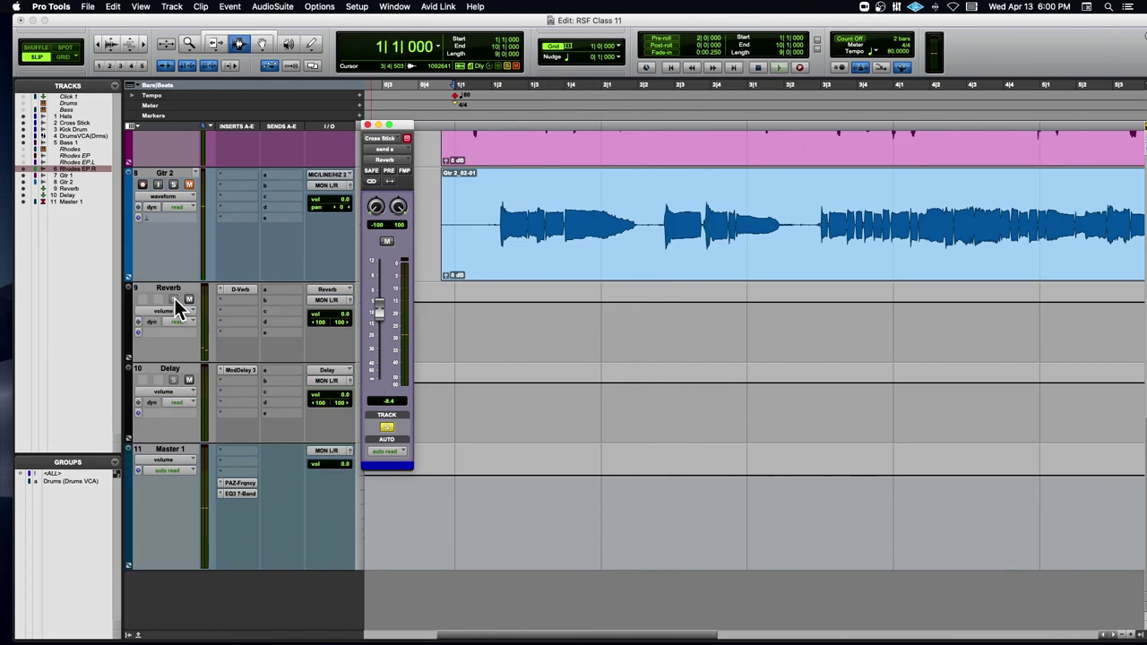
{"action": "key", "text": "space"}
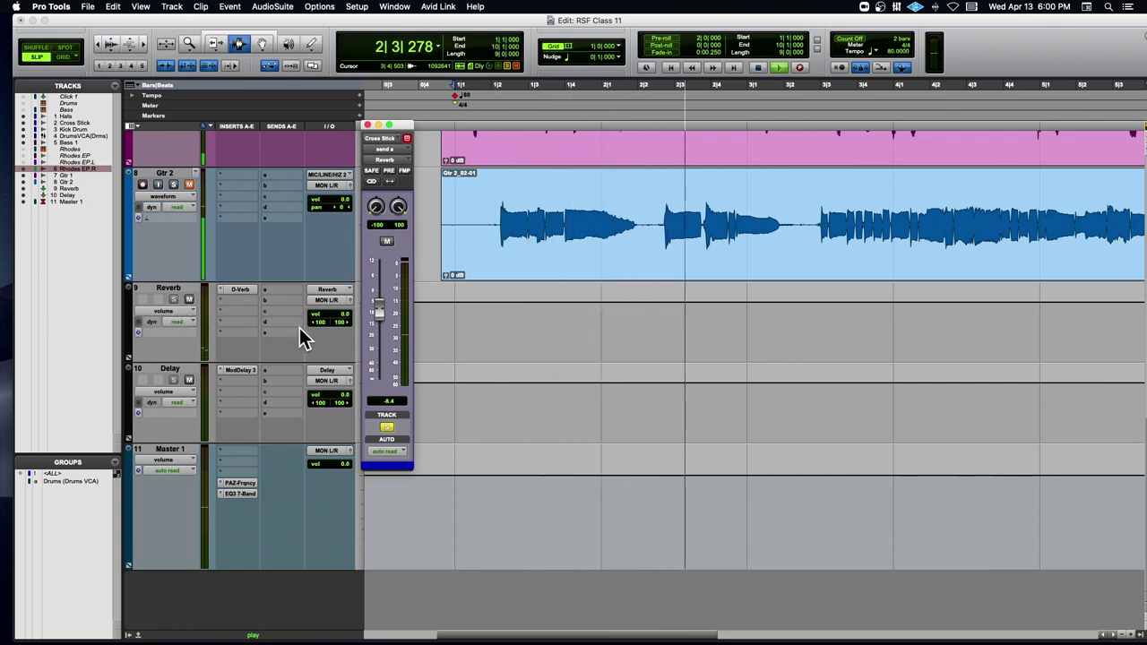
{"action": "scroll", "coordinate": [299, 328], "scroll_direction": "up", "scroll_amount": 10}
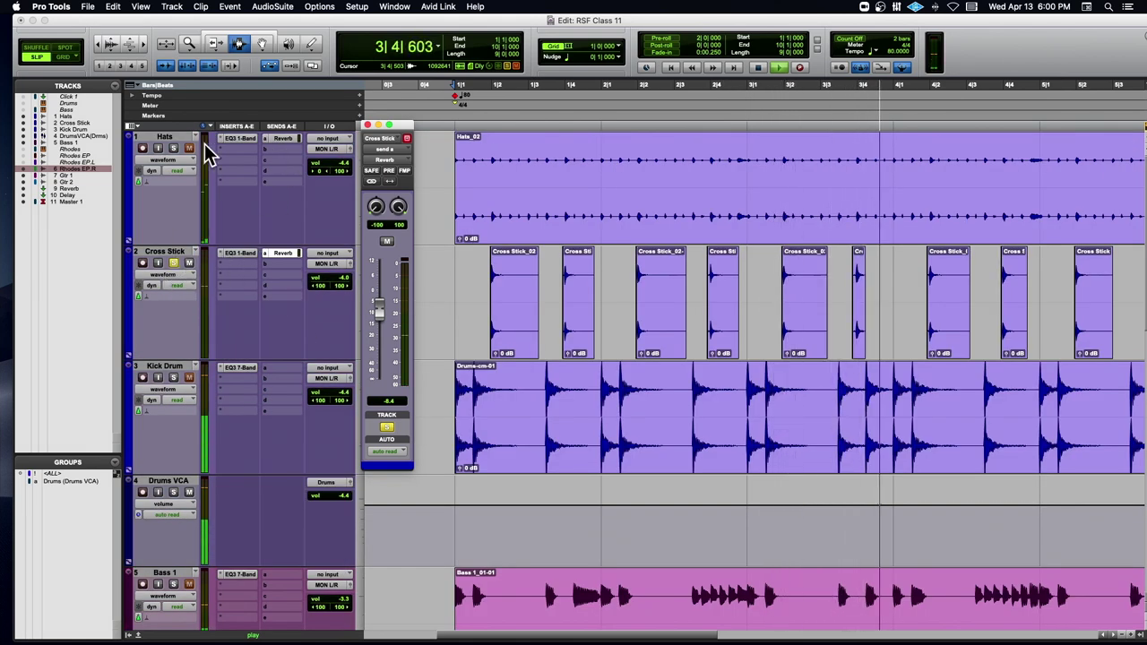
Solo Hats instead of Cross Stick and set the Hats Reverb send to -11.0 dB during playback
{"action": "left_click", "coordinate": [173, 148]}
{"action": "left_click", "coordinate": [173, 262]}
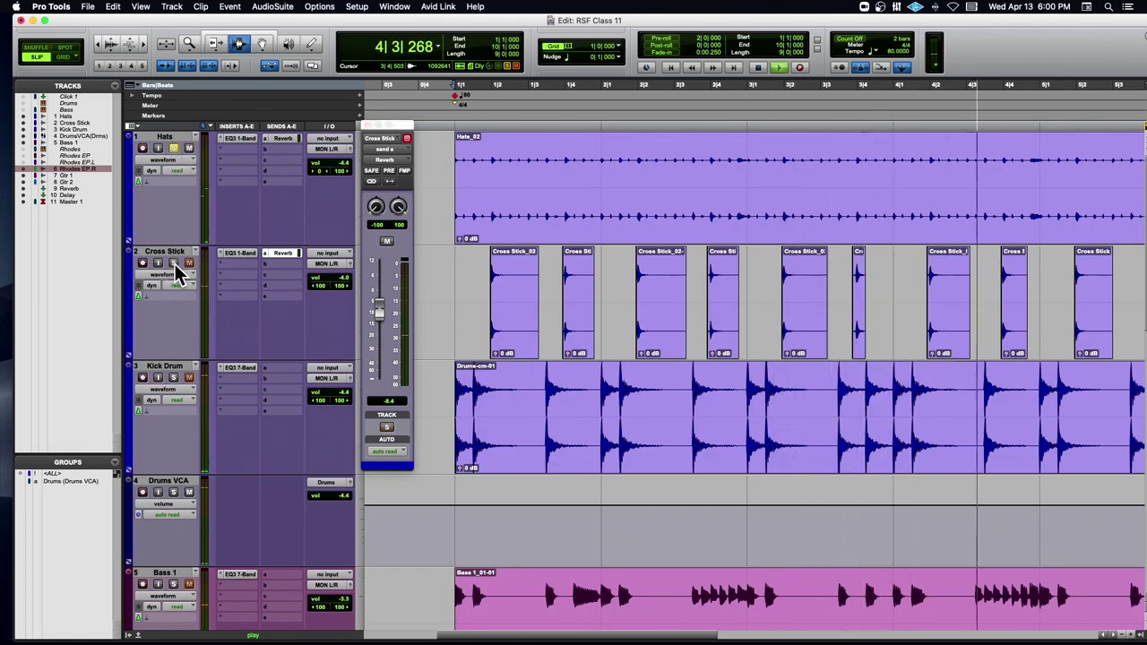
{"action": "left_click", "coordinate": [283, 139]}
{"action": "mouse_move", "coordinate": [379, 312]}
{"action": "left_mouse_down"}
{"action": "mouse_move", "coordinate": [389, 333]}
{"action": "mouse_move", "coordinate": [381, 282]}
{"action": "mouse_move", "coordinate": [378, 319]}
{"action": "left_mouse_up"}
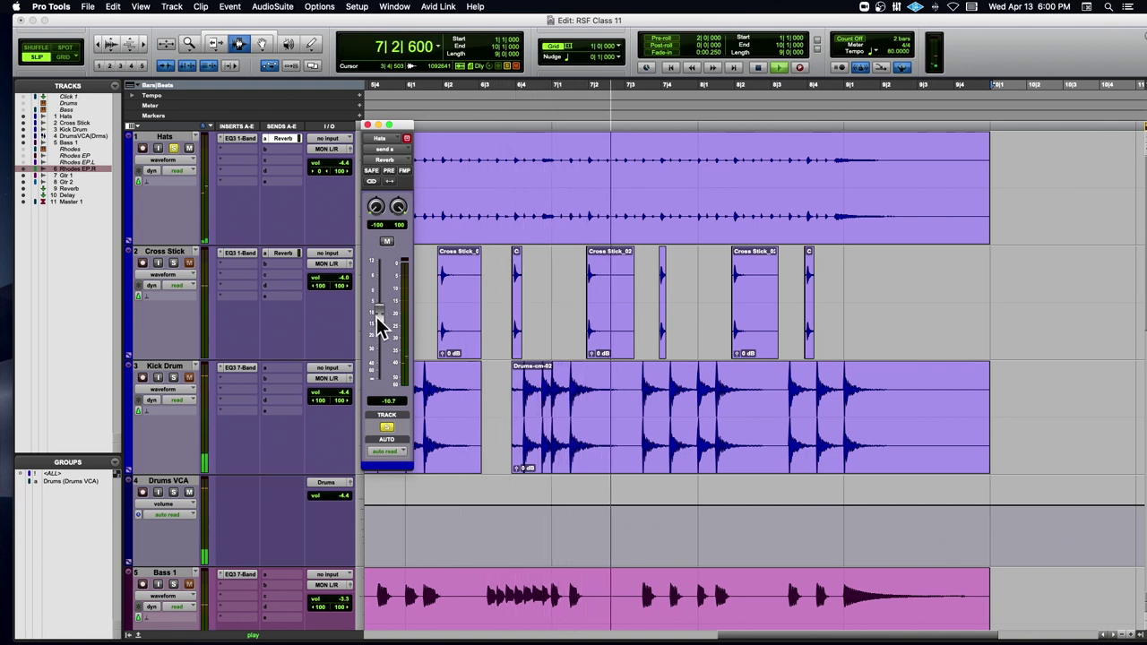
Unsolo the Hats track and audition its reverb in the full mix through the closing bars
{"action": "left_click", "coordinate": [175, 148]}
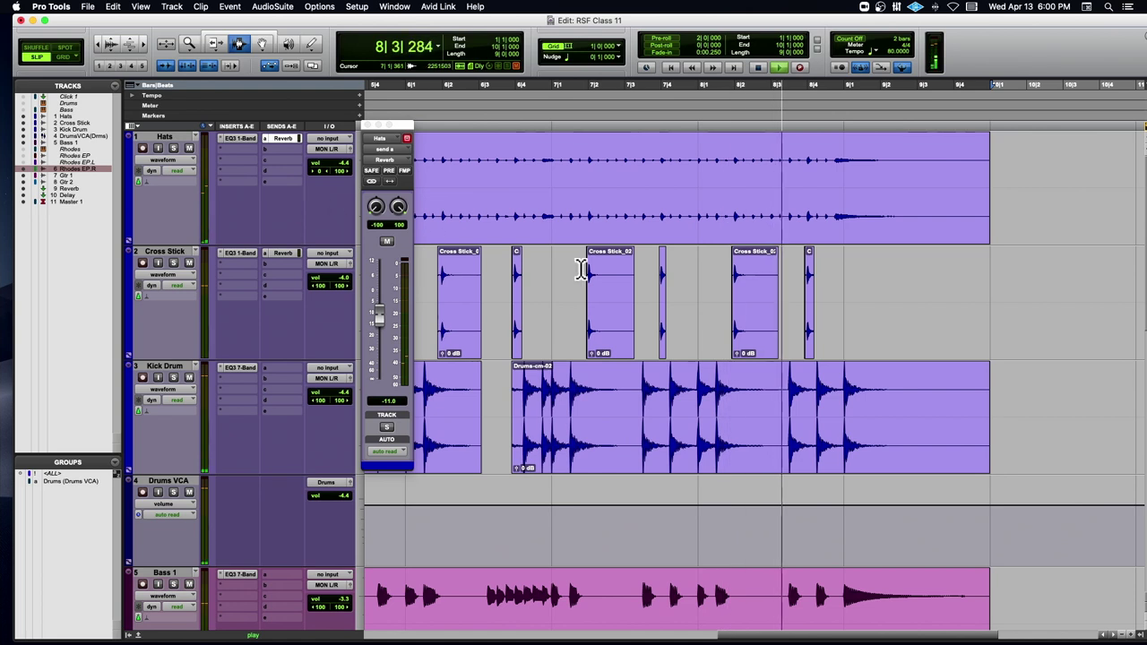
{"action": "scroll", "coordinate": [581, 269], "scroll_direction": "left", "scroll_amount": 5}
{"action": "scroll", "coordinate": [581, 270], "scroll_direction": "right", "scroll_amount": 8}
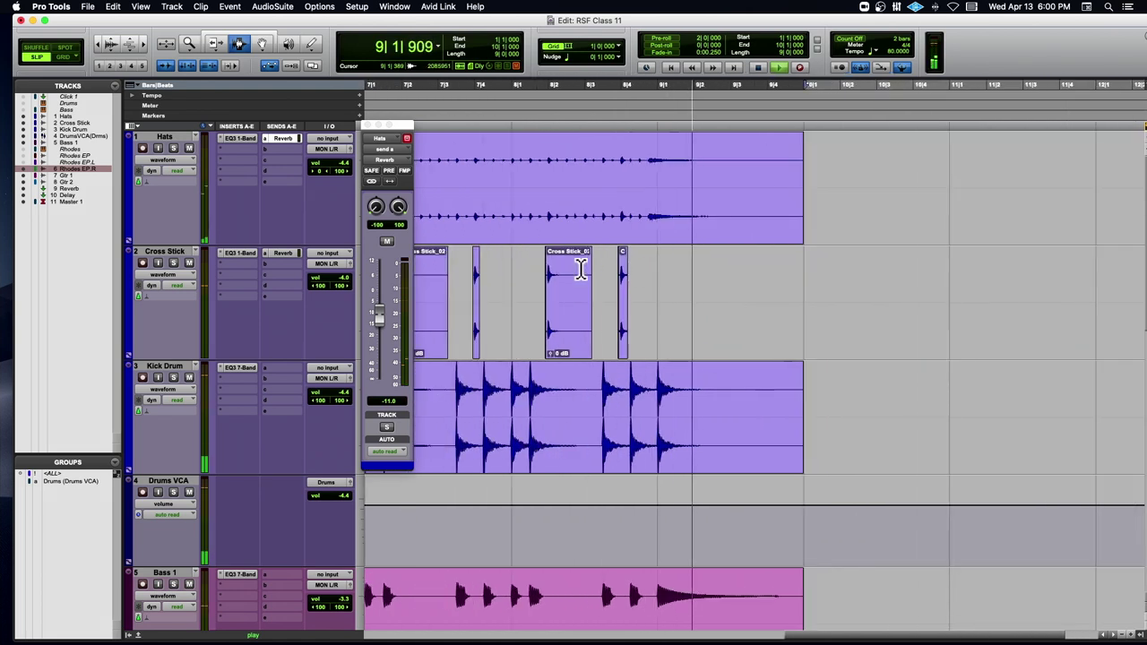
{"action": "key", "text": "space"}
Solo Bass 1 and Rhodes EP.R and audition them together from just before bar 1
{"action": "scroll", "coordinate": [508, 283], "scroll_direction": "down", "scroll_amount": 5}
{"action": "scroll", "coordinate": [509, 282], "scroll_direction": "left", "scroll_amount": 15}
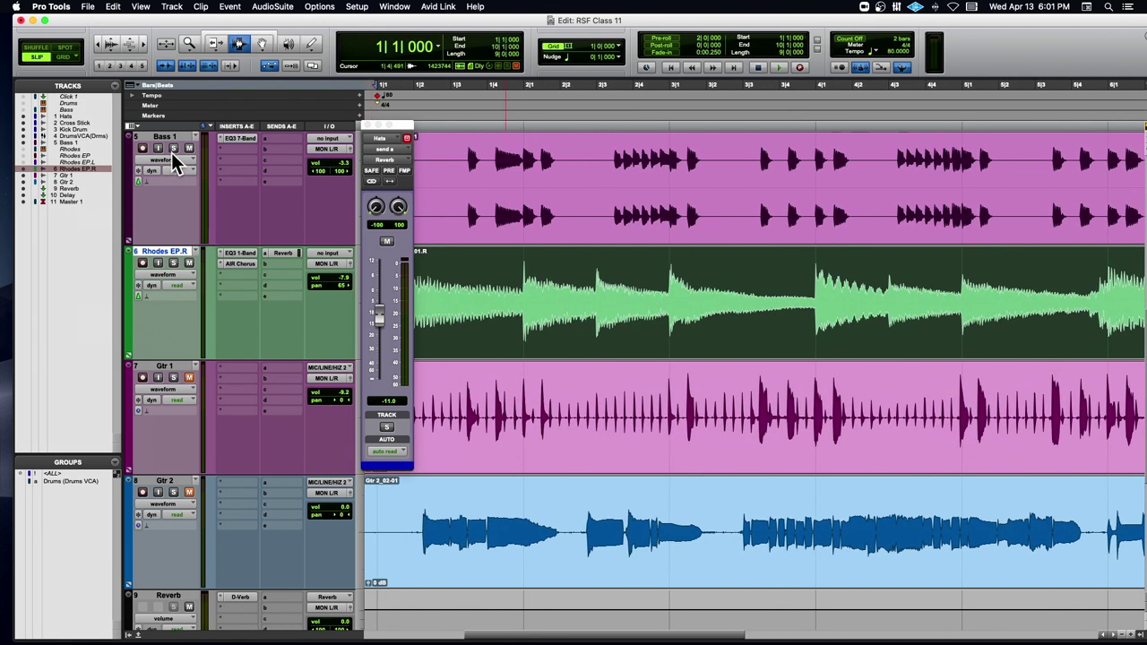
{"action": "left_click", "coordinate": [173, 149]}
{"action": "scroll", "coordinate": [455, 182], "scroll_direction": "left", "scroll_amount": 5}
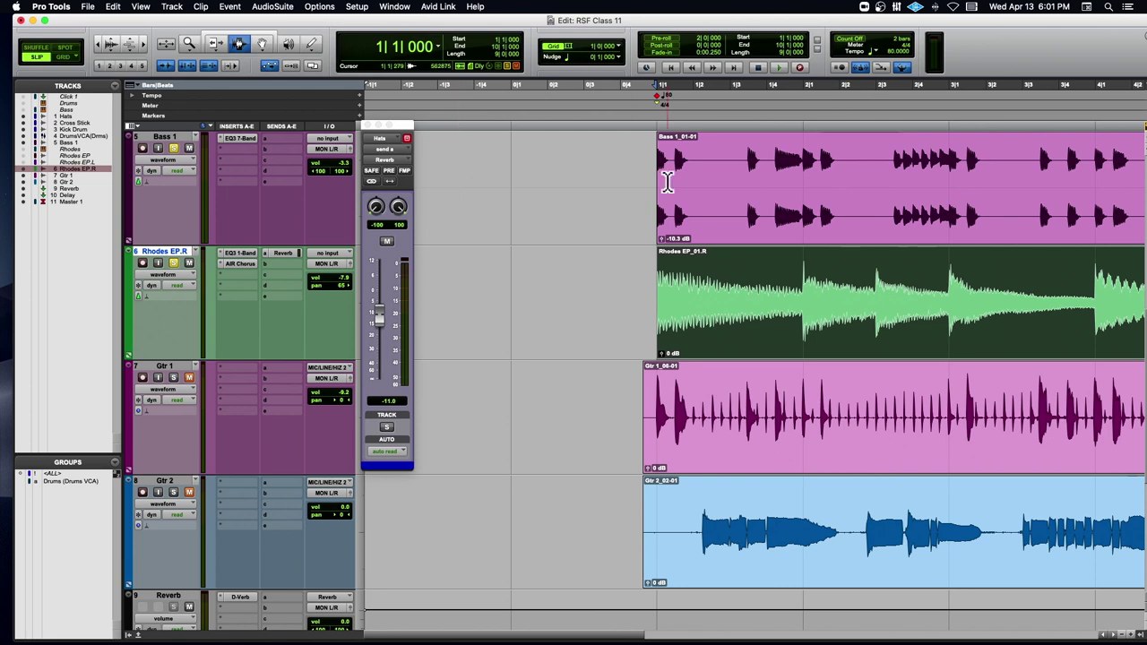
{"action": "left_click", "coordinate": [652, 185]}
{"action": "key", "text": "space"}
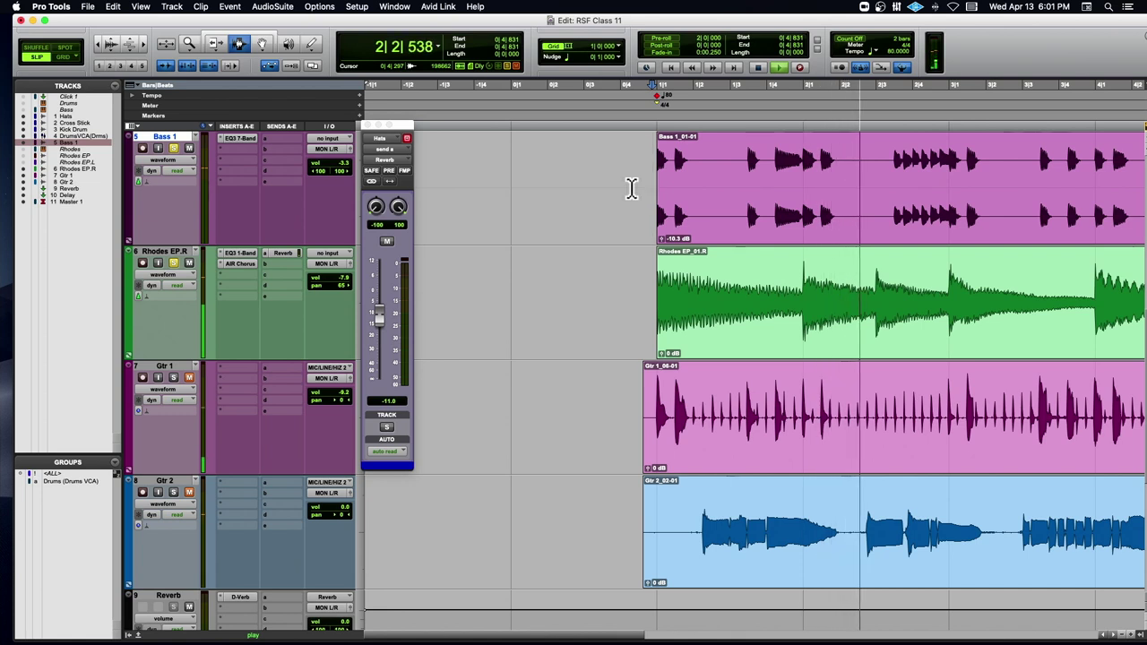
{"action": "key", "text": "space"}
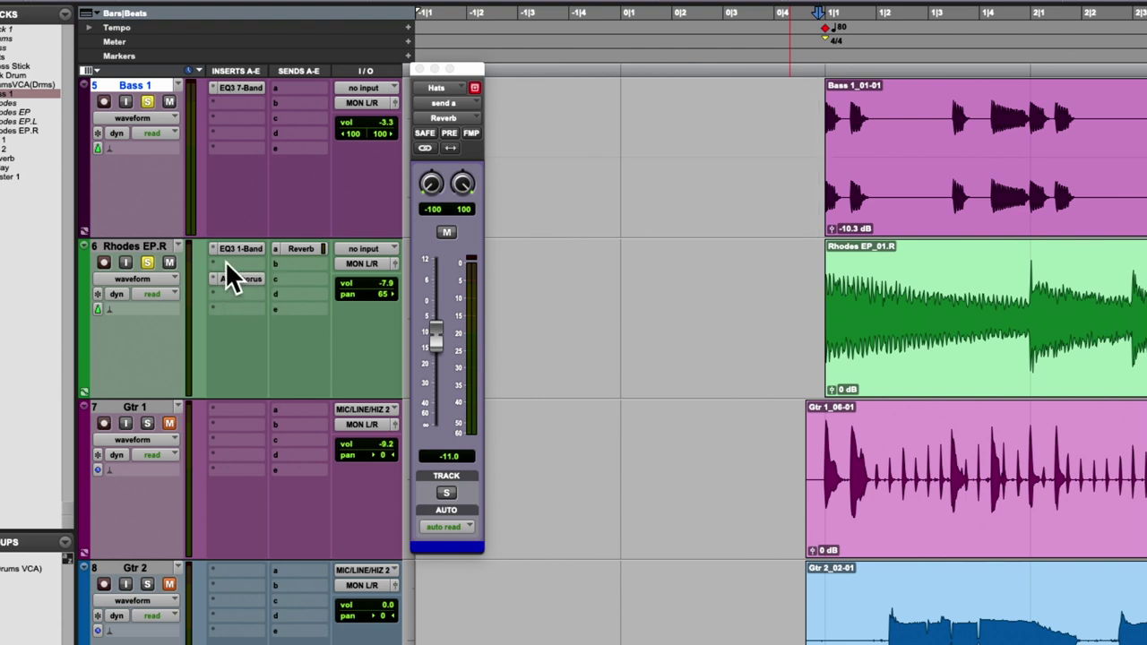
Insert an EQ3 7-Band in the second slot of Rhodes EP.R and keep only its MF band active, with Q 10.00
{"action": "left_click", "coordinate": [215, 261]}
{"action": "mouse_move", "coordinate": [259, 264]}
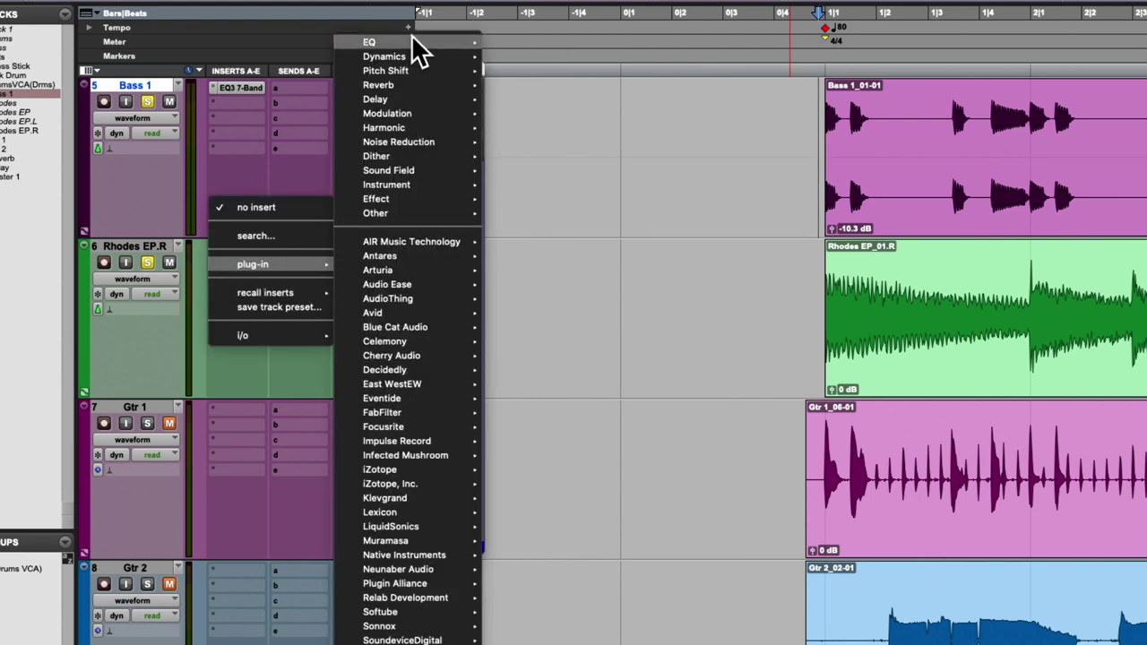
{"action": "mouse_move", "coordinate": [413, 41]}
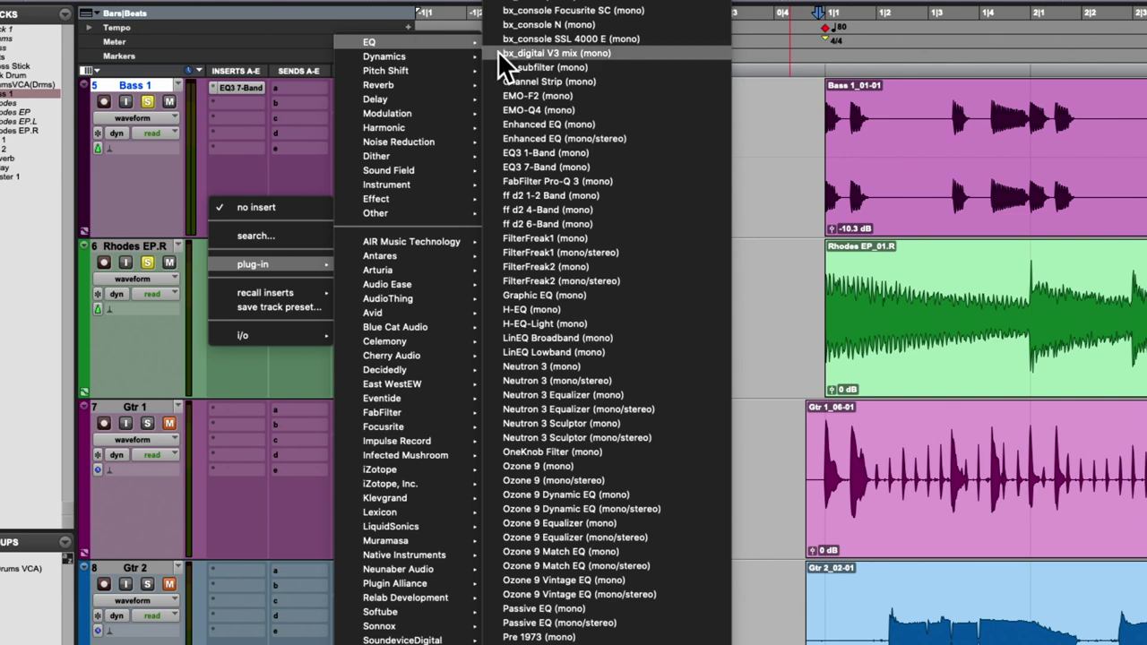
{"action": "left_click", "coordinate": [548, 156]}
{"action": "left_click_drag", "start_coordinate": [932, 296], "coordinate": [289, 79]}
{"action": "left_click_drag", "start_coordinate": [638, 217], "coordinate": [607, 214]}
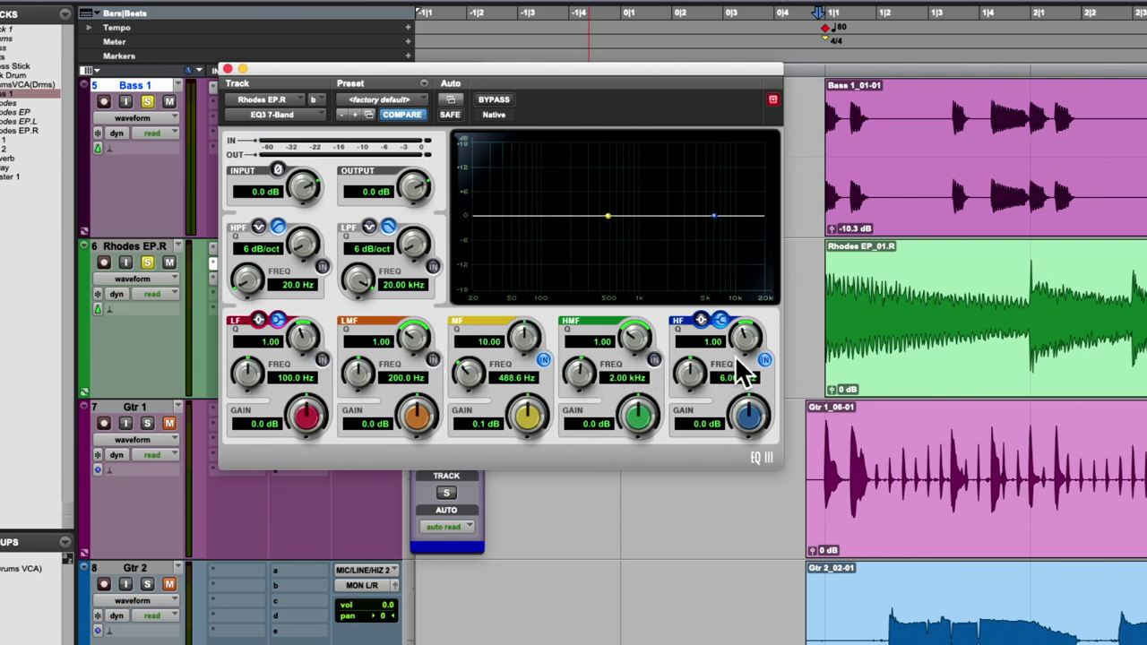
{"action": "left_click", "coordinate": [763, 359]}
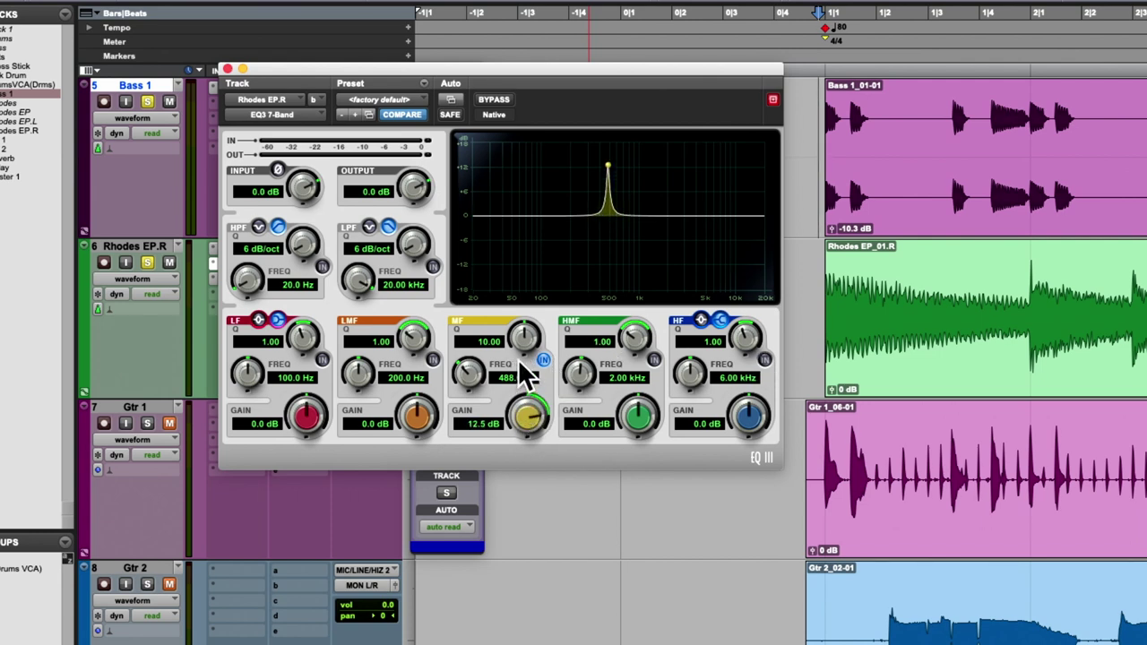
Sweep a boosted MF band during playback, settle on -3.9 dB at 303.4 Hz with Q 0.92, and set the EQ output to 1.9 dB
{"action": "key", "text": "space"}
{"action": "left_click_drag", "start_coordinate": [522, 405], "coordinate": [447, 384]}
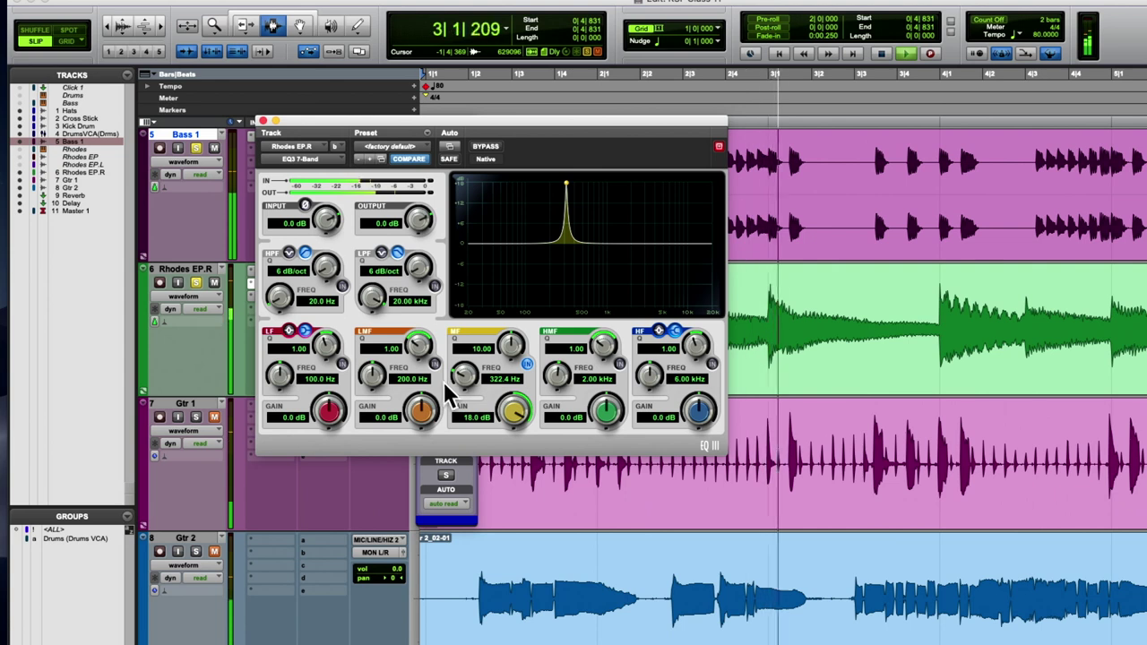
{"action": "key", "text": "space"}
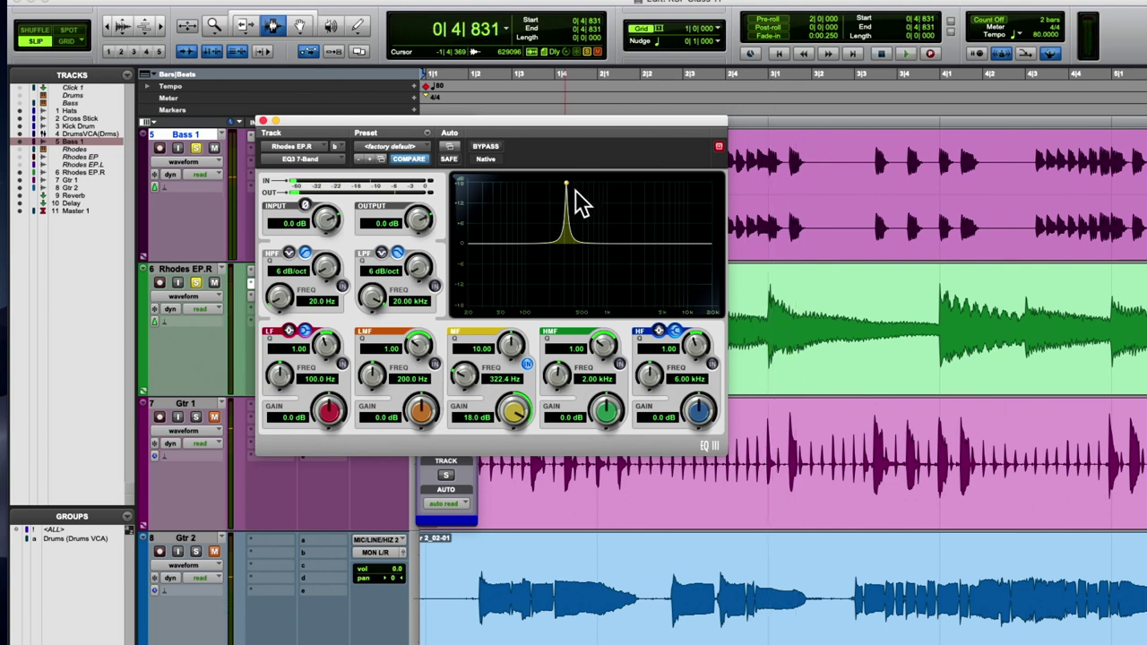
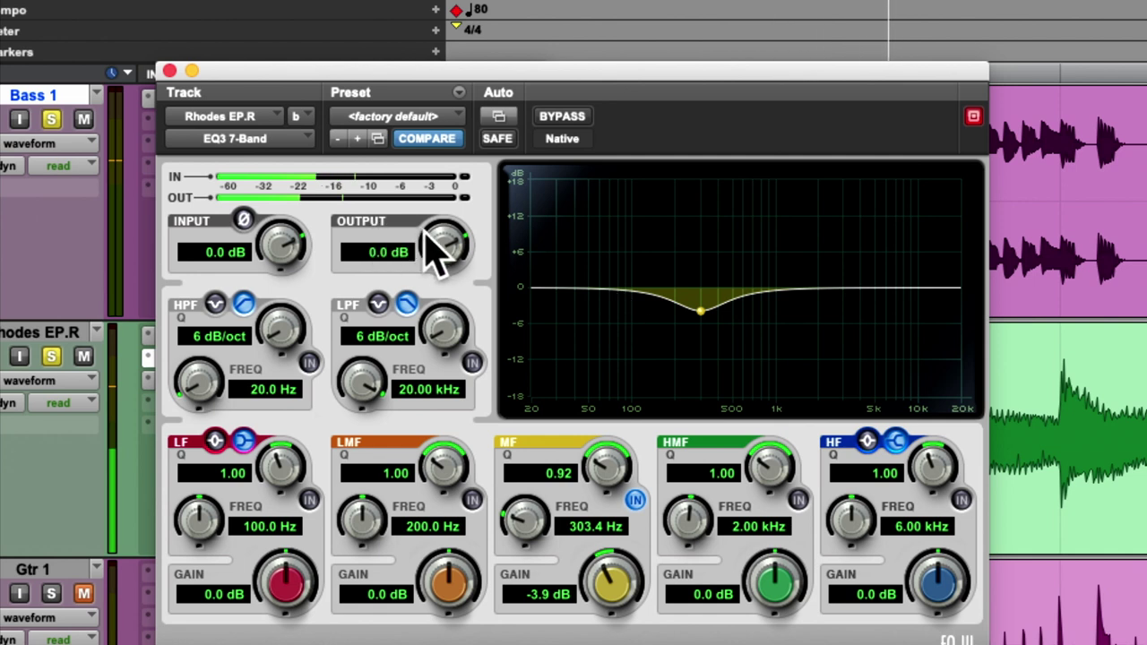
{"action": "left_click_drag", "start_coordinate": [432, 239], "coordinate": [436, 227]}
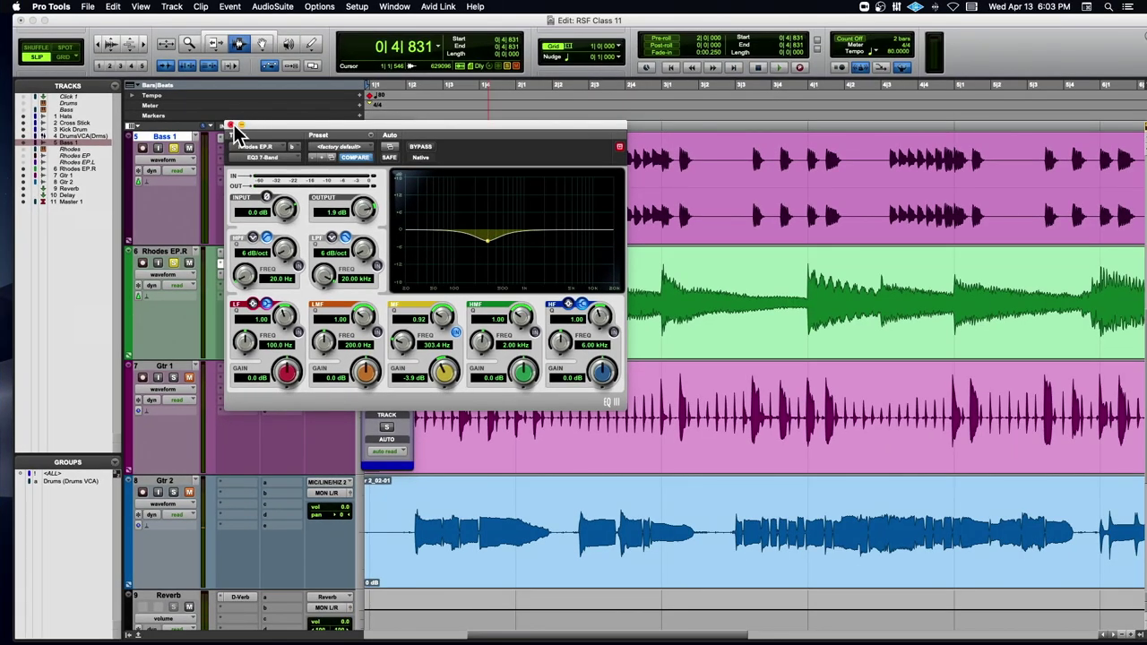
{"action": "left_click", "coordinate": [230, 125]}
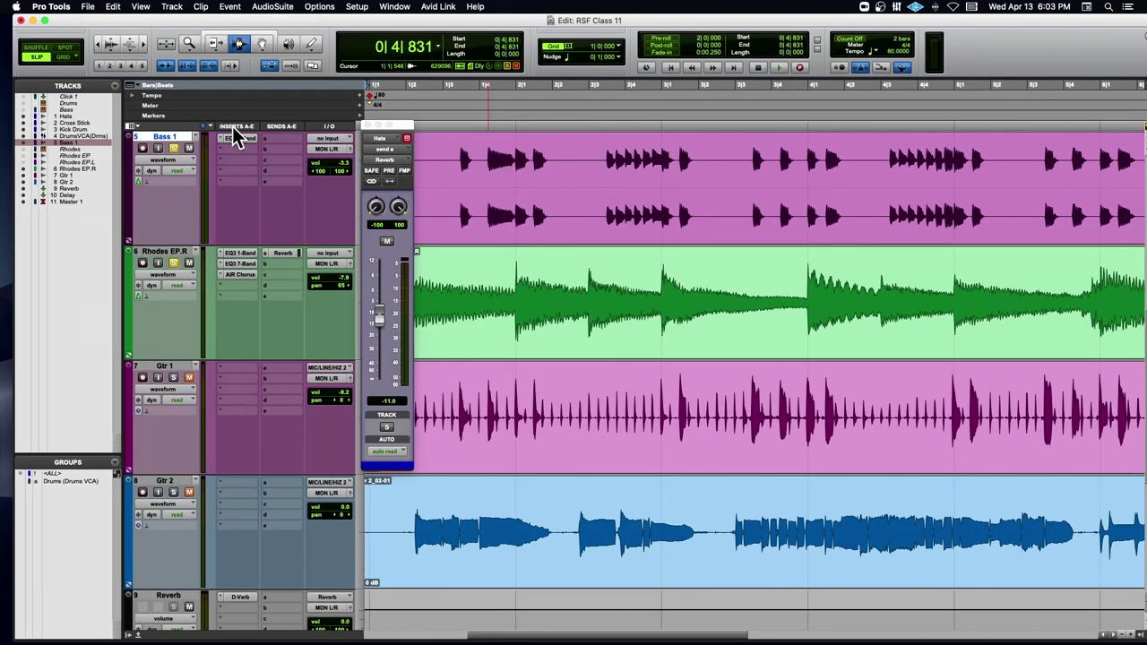
Play Bass 1 and Rhodes EP.R, close the Hats send window and recheck the Rhodes 7-band EQ settings
{"action": "key", "text": "space"}
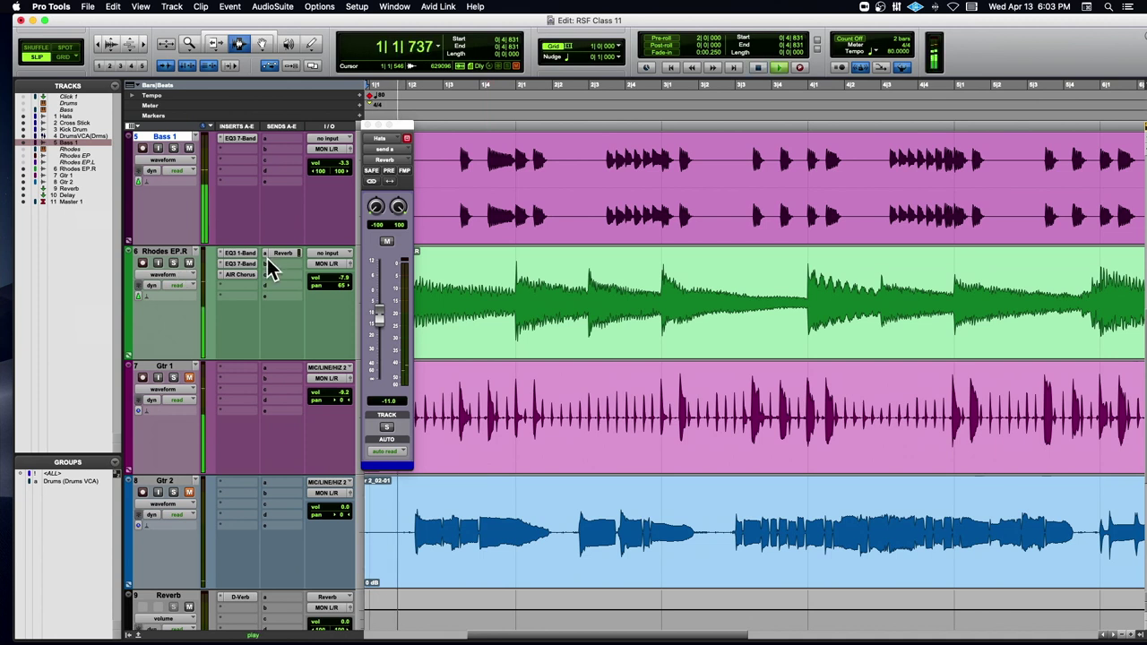
{"action": "left_click", "coordinate": [370, 125]}
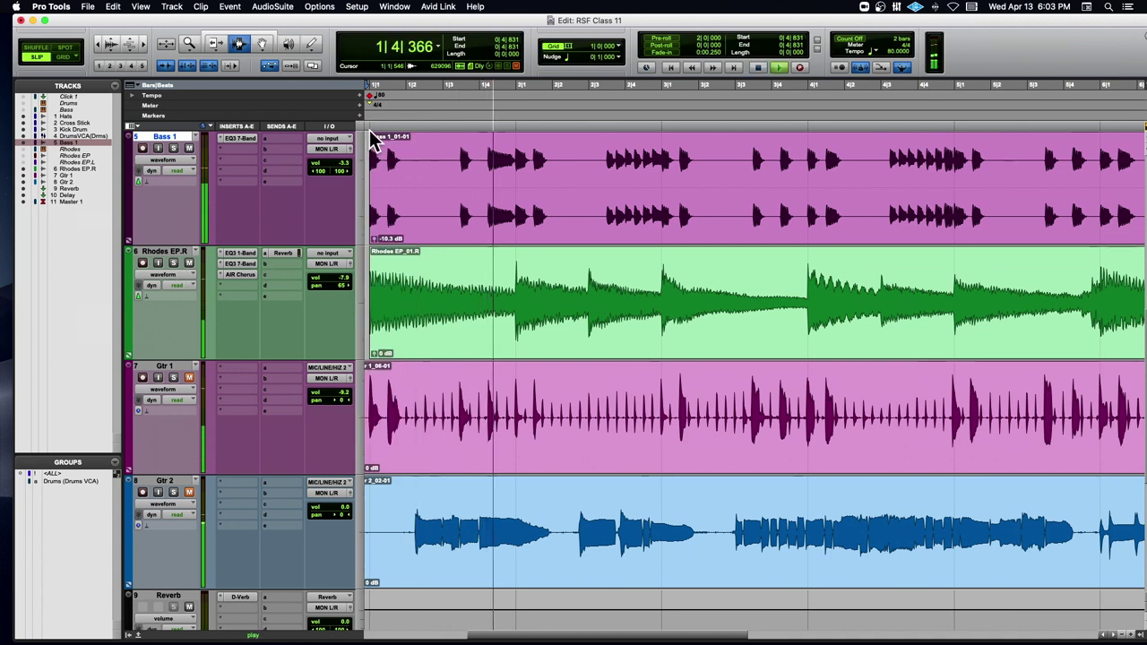
{"action": "left_click", "coordinate": [244, 265]}
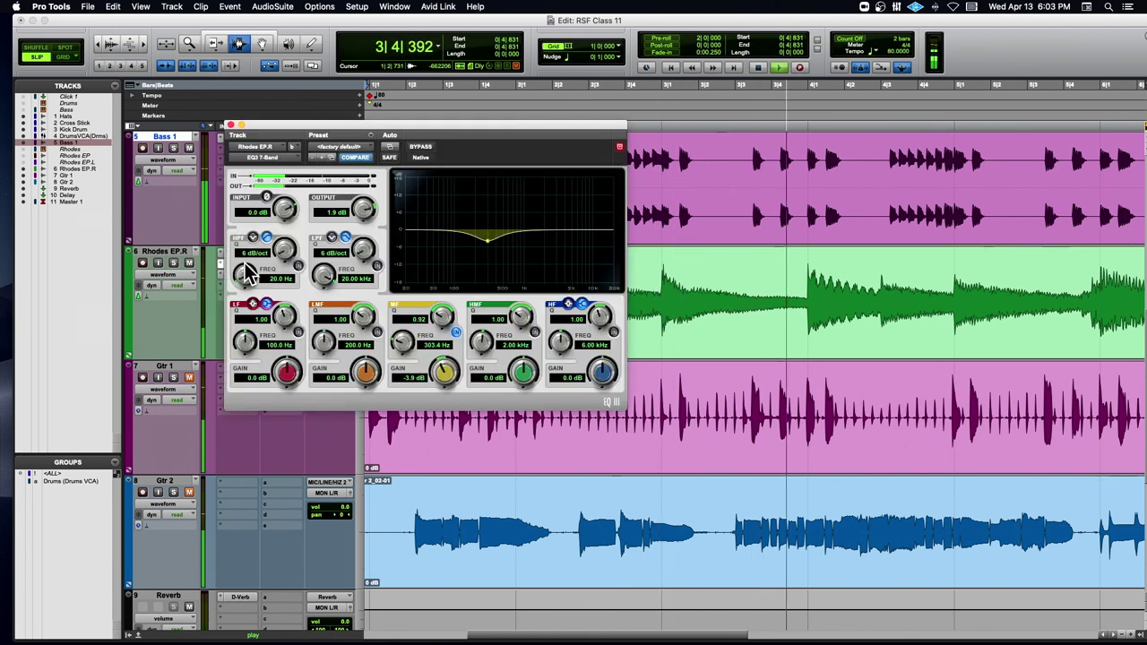
{"action": "left_click", "coordinate": [229, 127]}
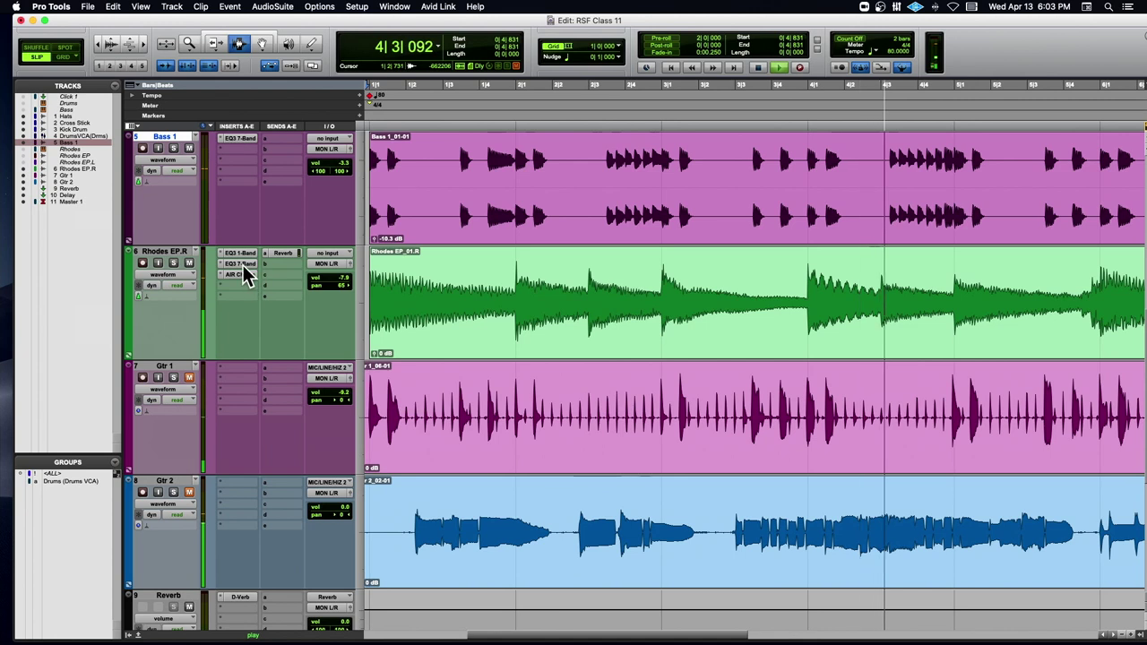
Bypass both Rhodes EP.R EQs during playback to compare, and reactivate the 7-band EQ before stopping
{"action": "left_click", "coordinate": [243, 265], "text": "super"}
{"action": "left_click", "coordinate": [241, 255], "text": "super"}
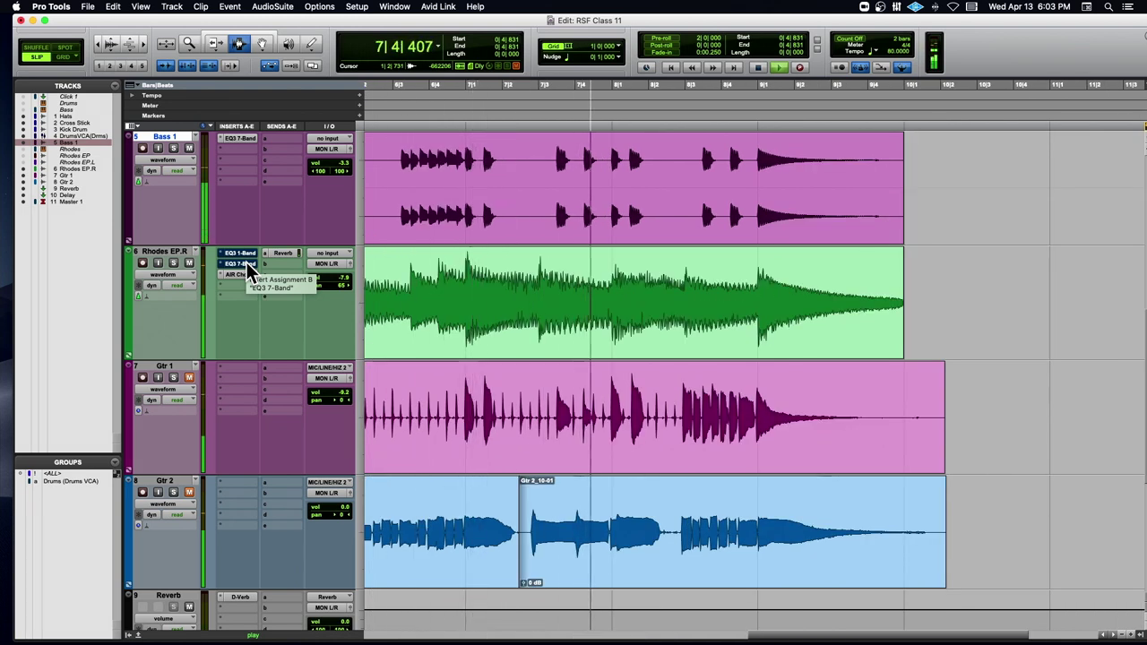
{"action": "left_click", "coordinate": [247, 261]}
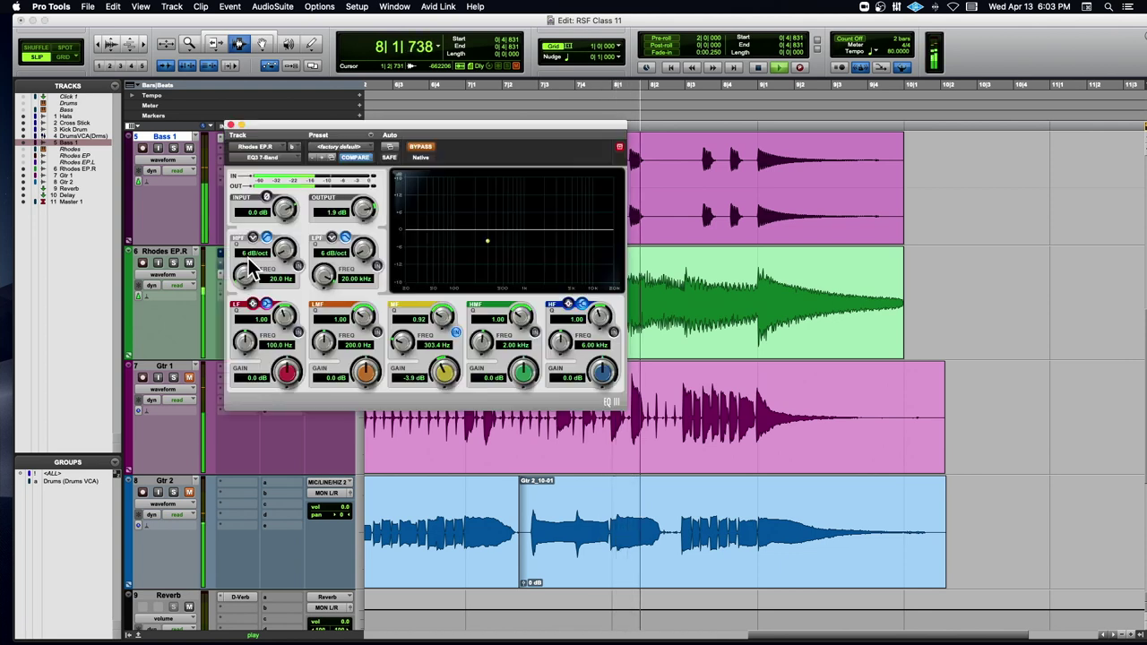
{"action": "left_click", "coordinate": [422, 147]}
{"action": "key", "text": "space"}
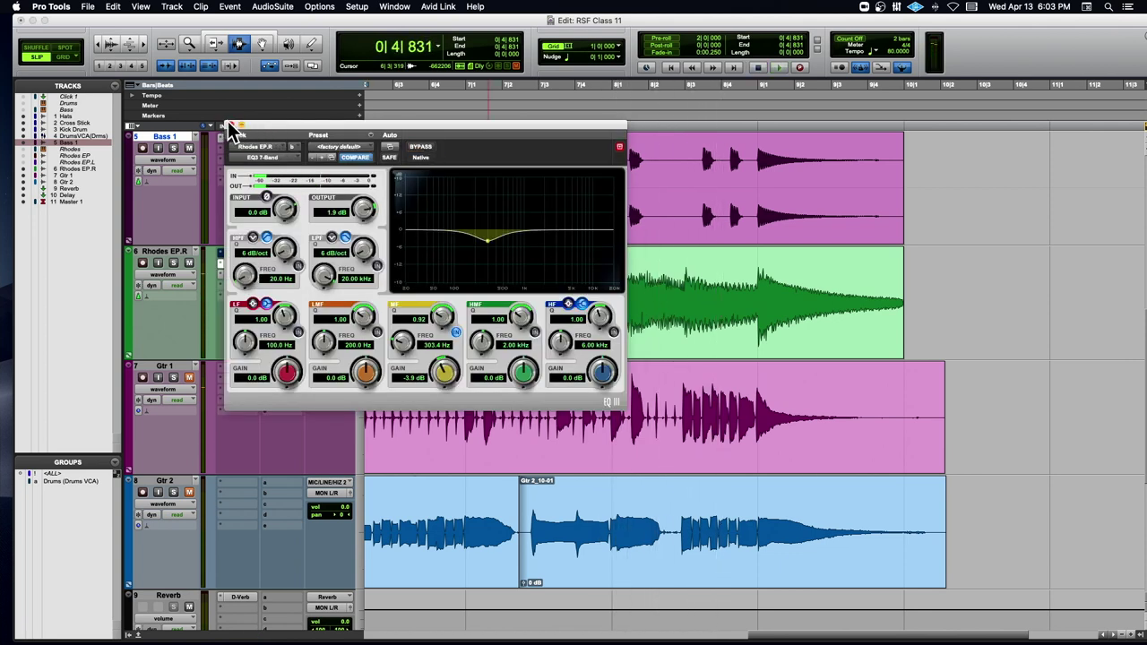
{"action": "left_click", "coordinate": [231, 128]}
Replay from the start and compare Rhodes EP.R with both EQs bypassed, reactivating the EQ3 7-Band first and the EQ3 1-Band second
{"action": "key", "text": "space"}
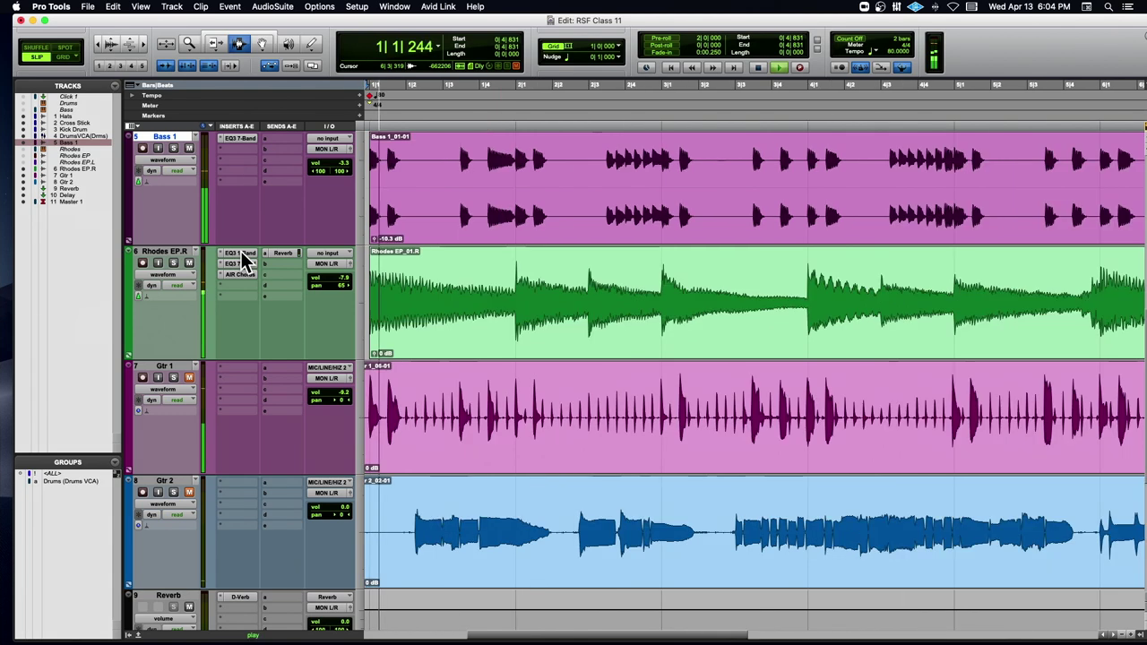
{"action": "left_click", "coordinate": [241, 254], "text": "super"}
{"action": "left_click", "coordinate": [240, 264], "text": "super"}
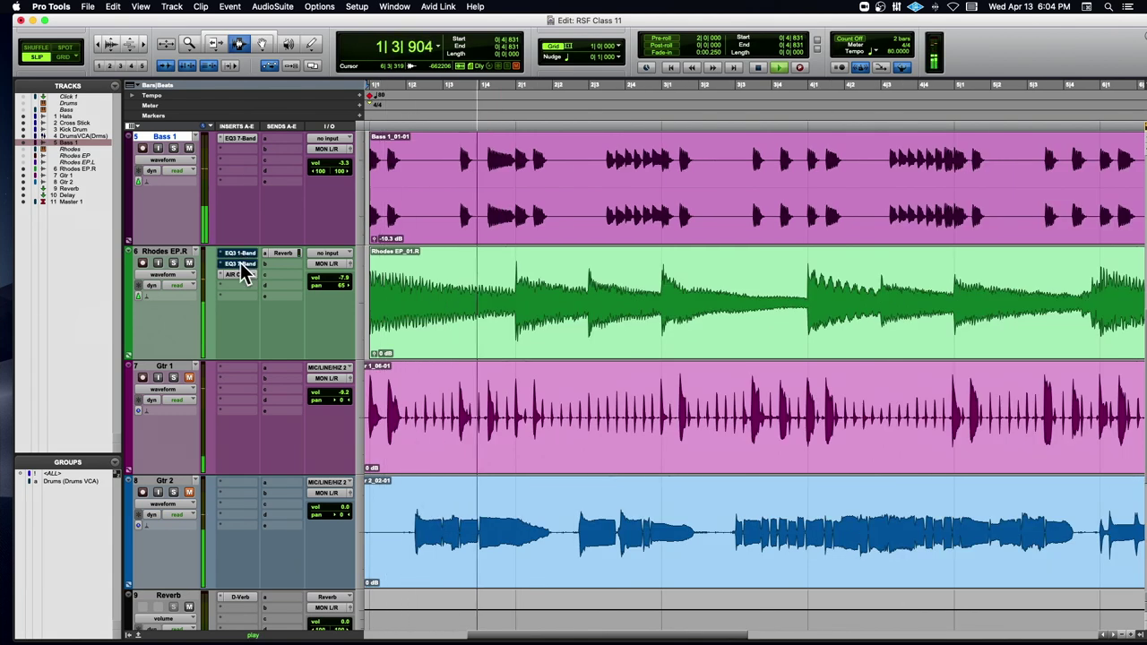
{"action": "left_click", "coordinate": [241, 263], "text": "super"}
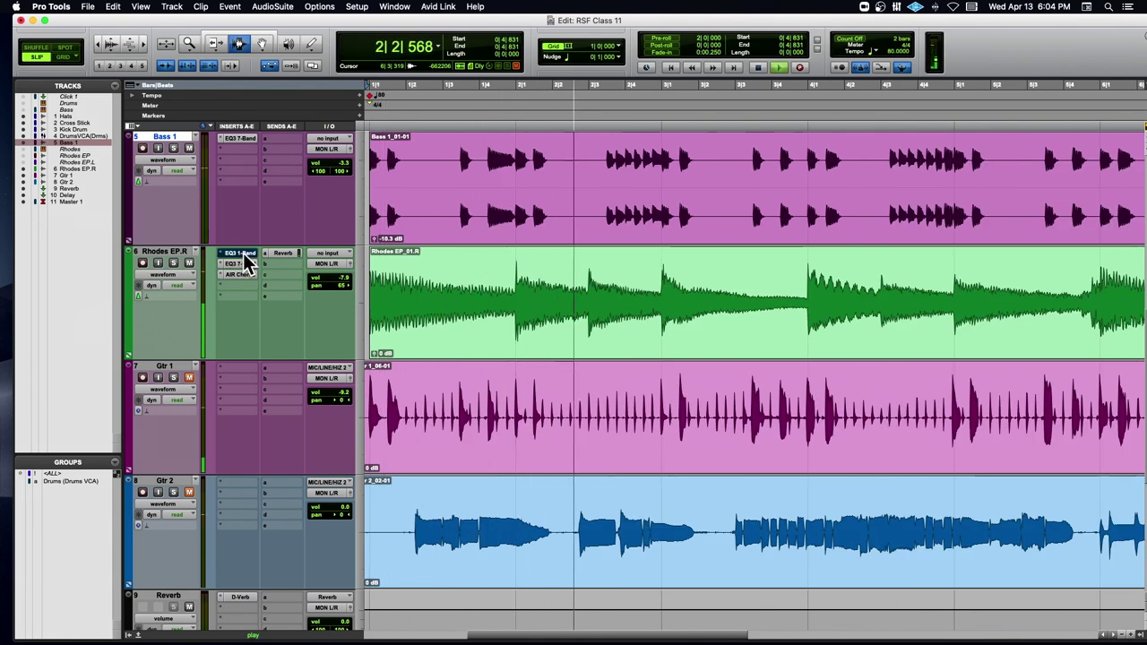
{"action": "left_click", "coordinate": [243, 252], "text": "super"}
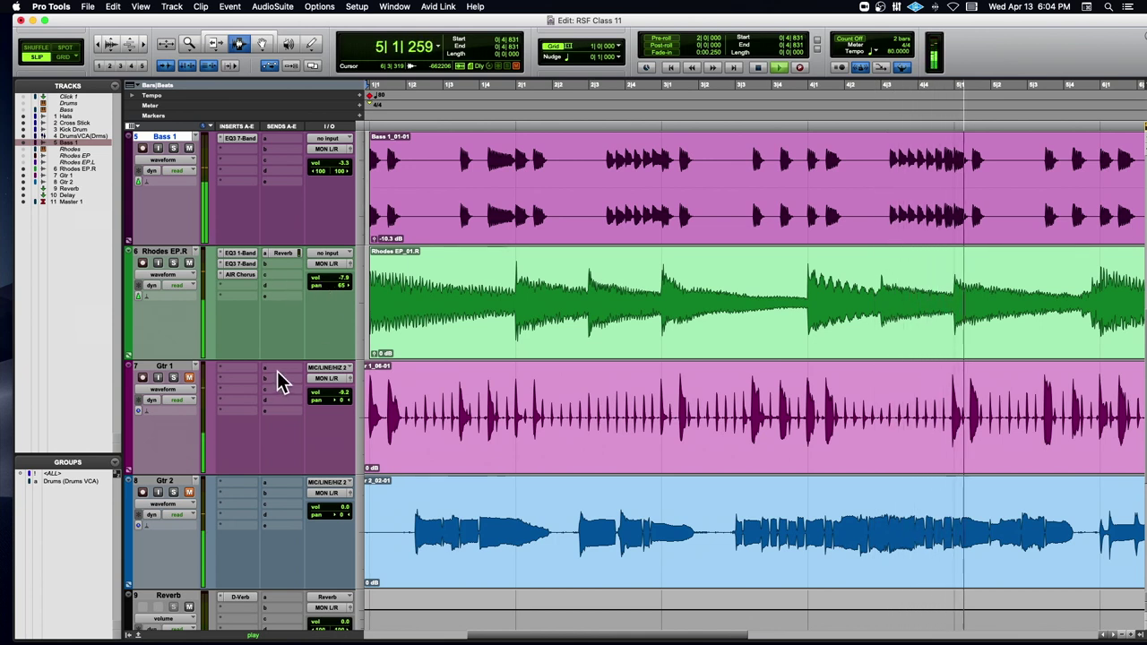
{"action": "key", "text": "space"}
Unmute Gtr 1, solo it together with Bass 1 and Rhodes EP.R, and pan Gtr 1 to 62 left during playback
{"action": "left_click", "coordinate": [189, 378]}
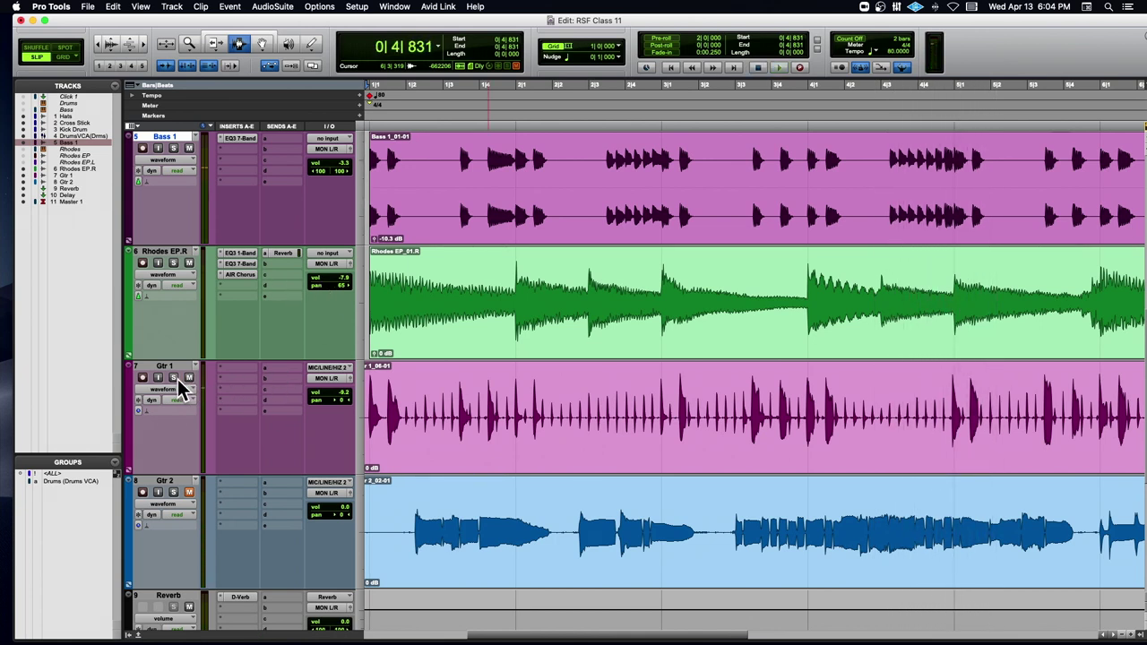
{"action": "left_click", "coordinate": [173, 378]}
{"action": "key", "text": "space"}
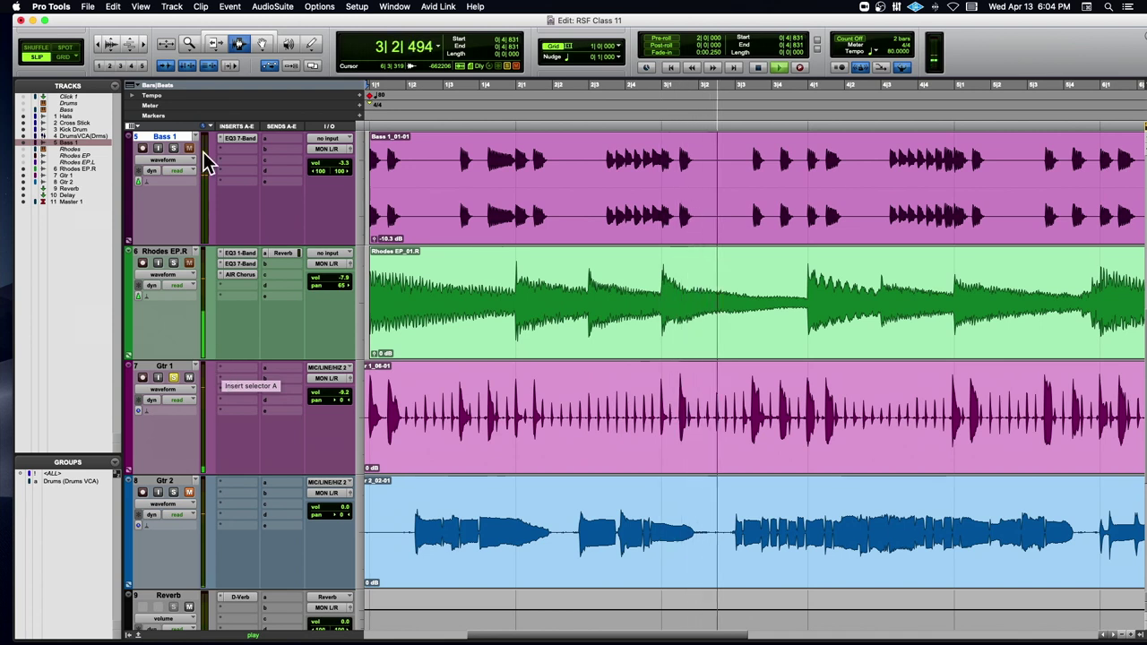
{"action": "left_click", "coordinate": [173, 148]}
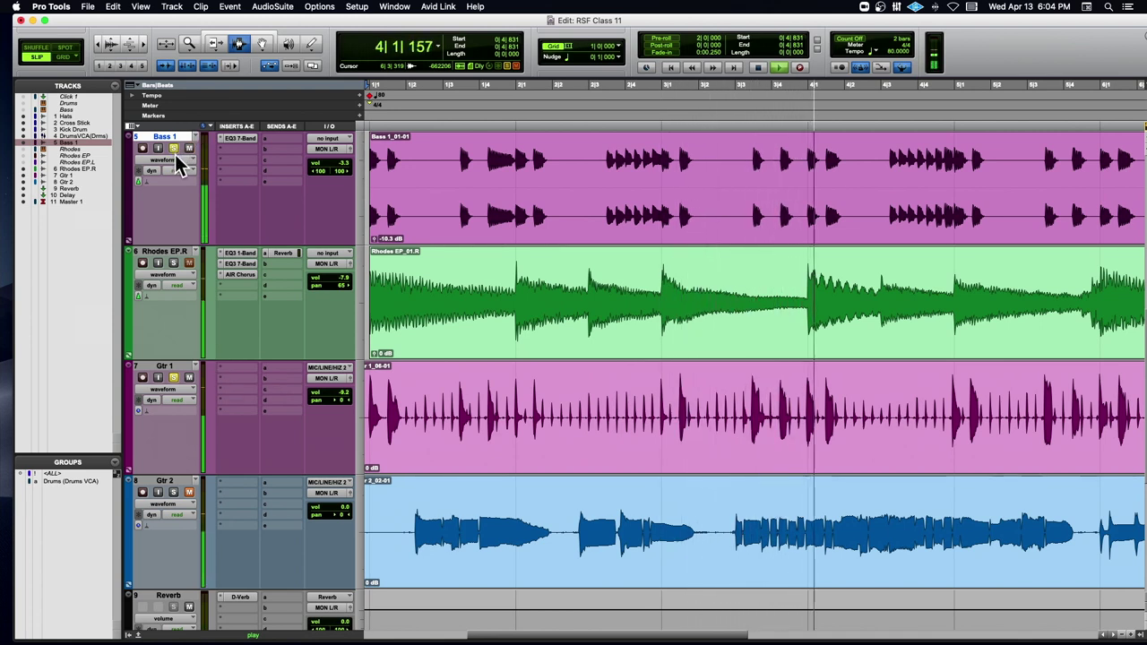
{"action": "left_click", "coordinate": [196, 267]}
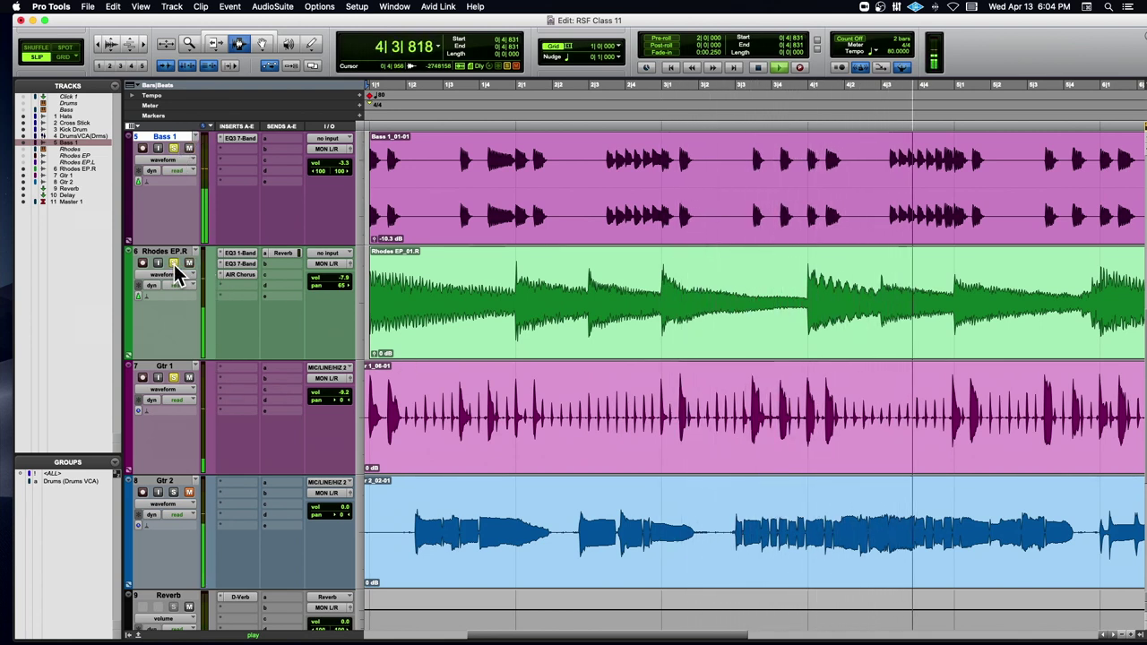
{"action": "left_click_drag", "start_coordinate": [332, 400], "coordinate": [319, 400]}
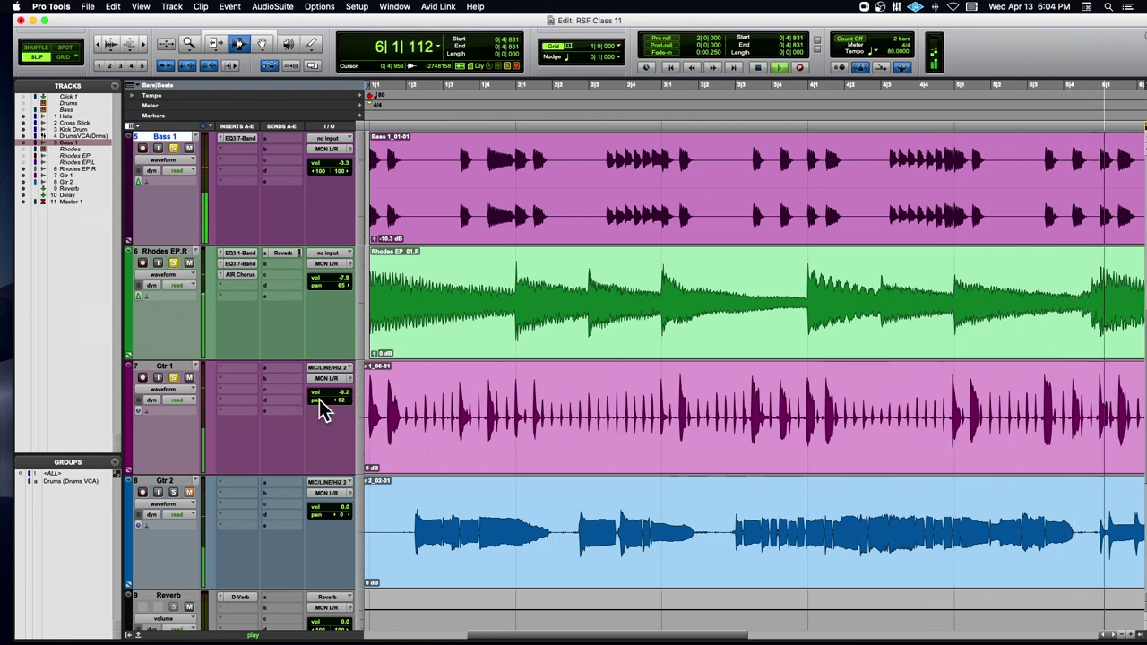
Stop playback and lower the gain of the Gtr 1 clip to -2.8 dB
{"action": "scroll", "coordinate": [392, 394], "scroll_direction": "left", "scroll_amount": 3}
{"action": "scroll", "coordinate": [391, 394], "scroll_direction": "left", "scroll_amount": 5}
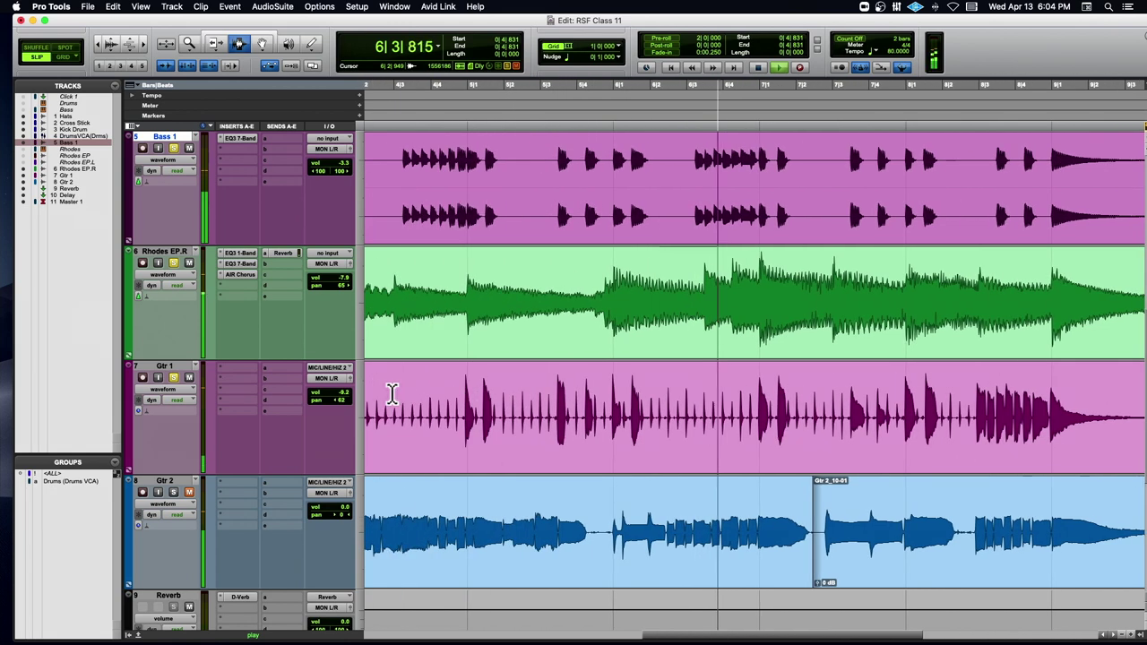
{"action": "key", "text": "space"}
{"action": "key", "text": "r"}
{"action": "scroll", "coordinate": [426, 414], "scroll_direction": "left", "scroll_amount": 5}
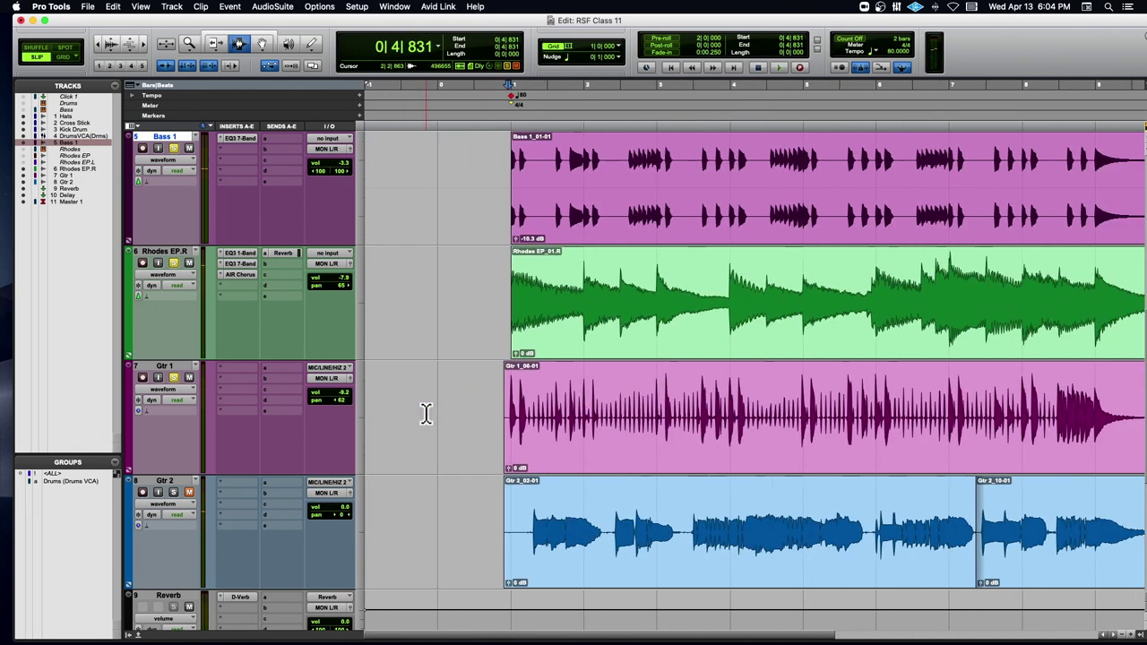
{"action": "left_click_drag", "start_coordinate": [510, 469], "coordinate": [510, 468]}
Bring the Gtr 1 pan in to 43 left while playing the three soloed tracks
{"action": "key", "text": "space"}
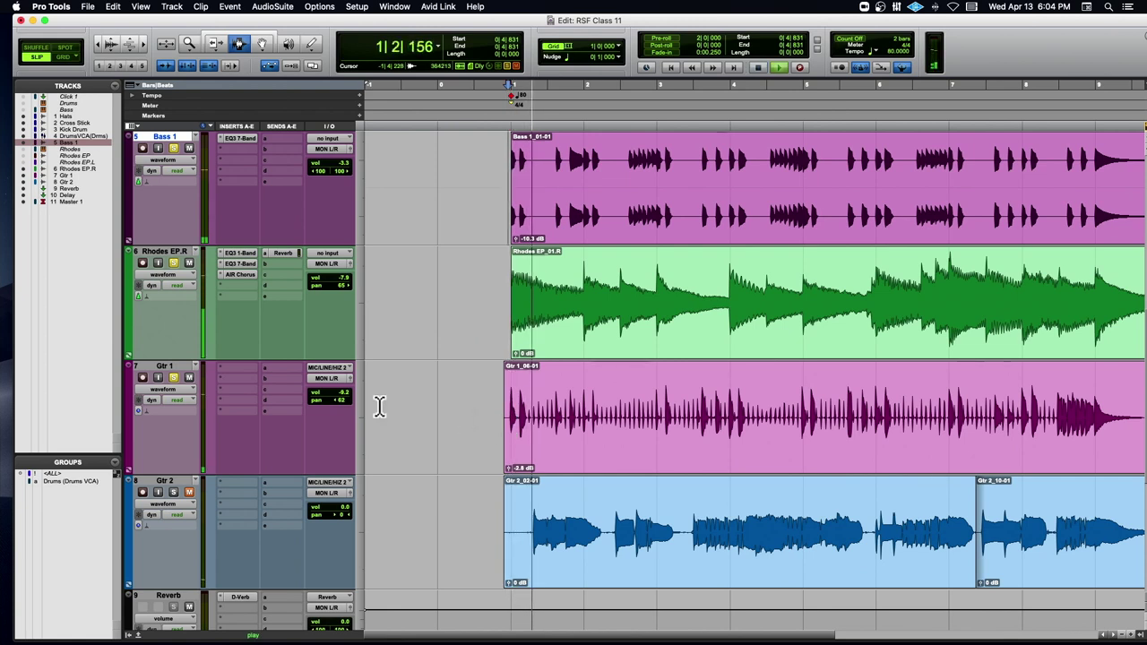
{"action": "left_click", "coordinate": [339, 401]}
{"action": "left_click_drag", "start_coordinate": [336, 399], "coordinate": [304, 405]}
{"action": "key", "text": "space"}
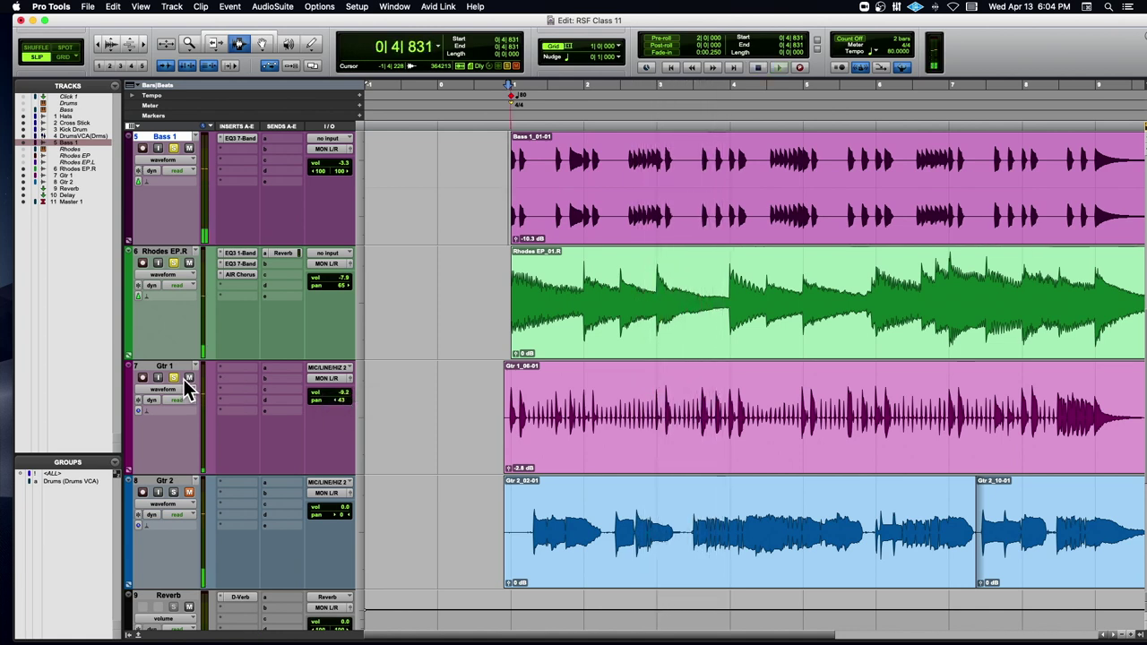
Insert a mono EQ3 1-Band in the first insert slot of Gtr 1
{"action": "left_click", "coordinate": [223, 369]}
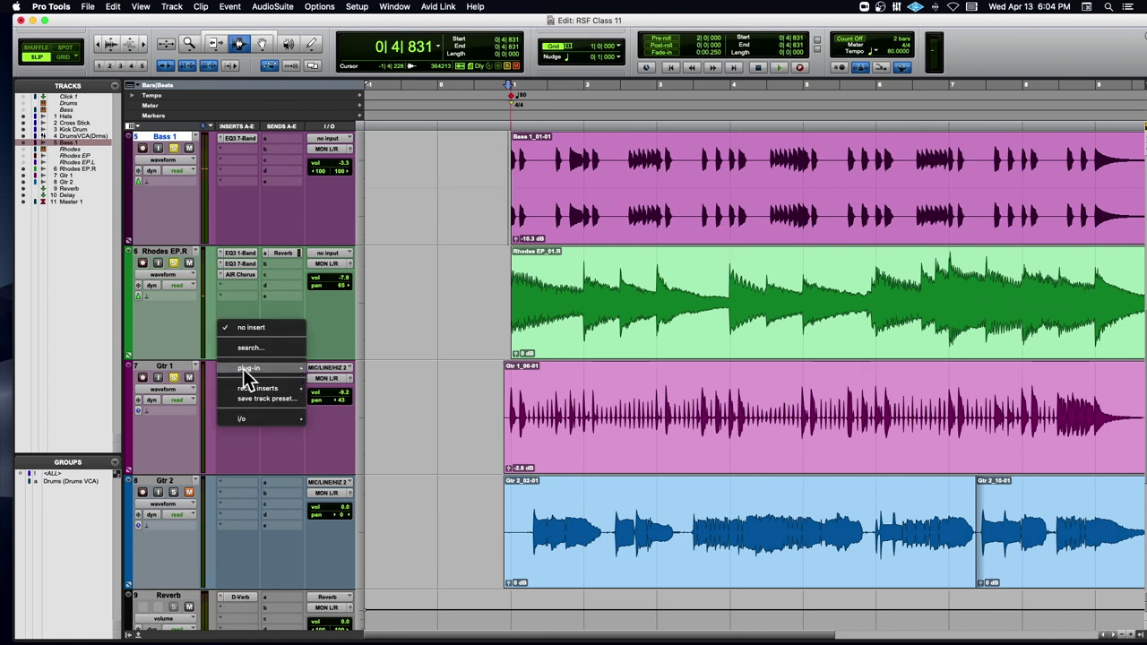
{"action": "mouse_move", "coordinate": [251, 368]}
{"action": "mouse_move", "coordinate": [358, 106]}
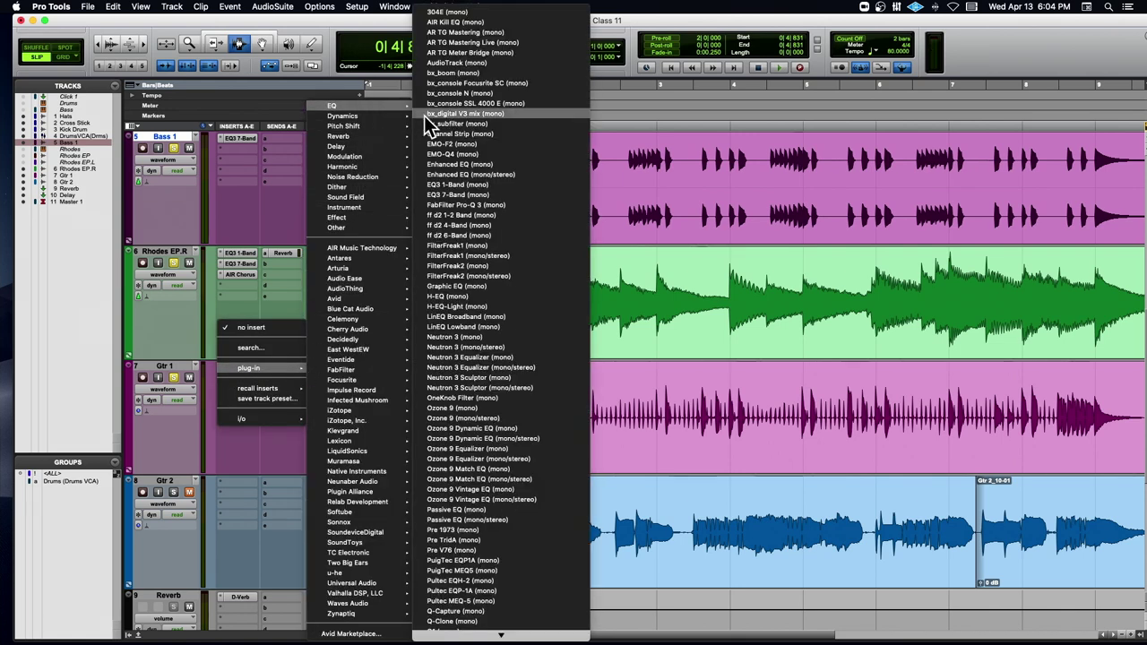
{"action": "left_click", "coordinate": [466, 183]}
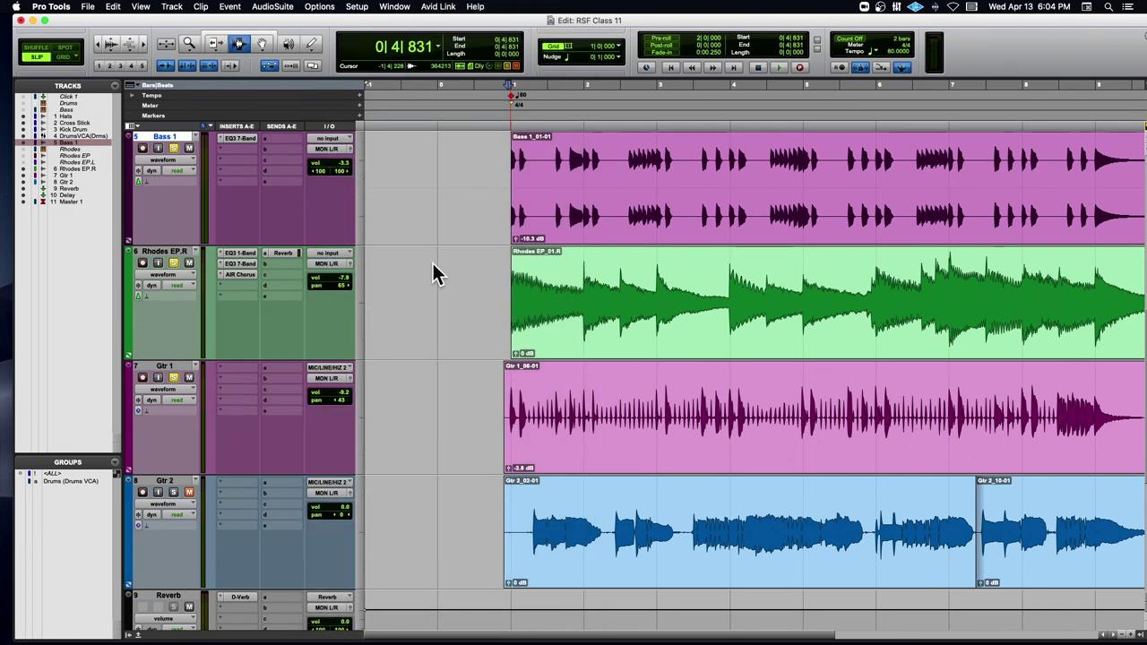
Set the Gtr 1 EQ to a high-pass filter at 107.8 Hz and compare it with bypass during playback
{"action": "left_click", "coordinate": [241, 242]}
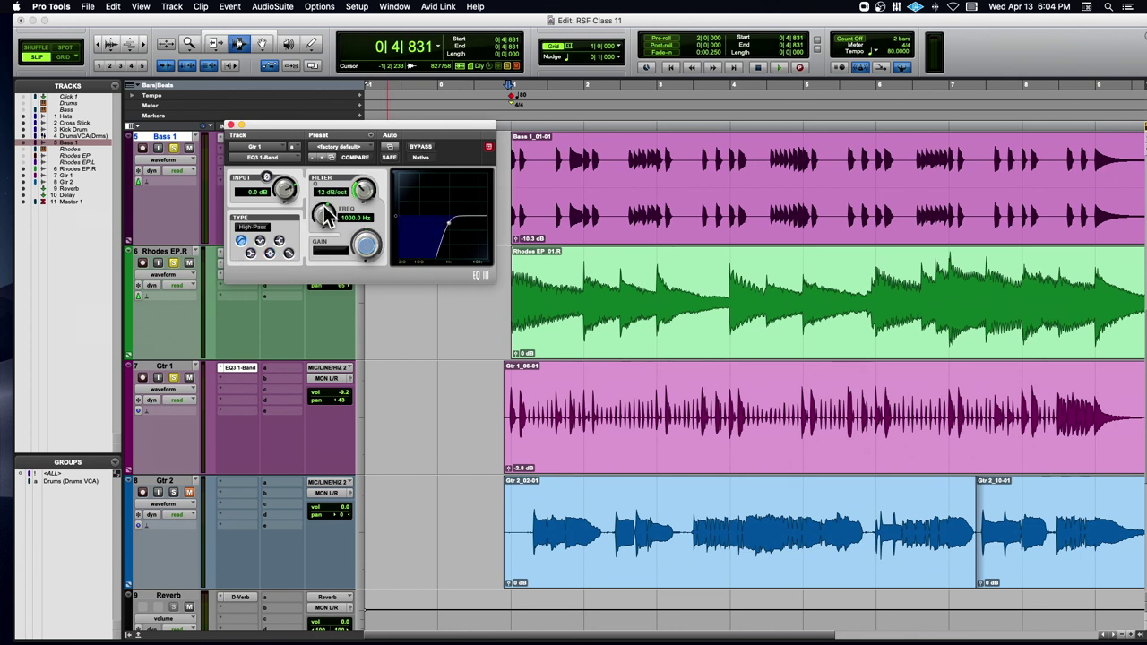
{"action": "left_click_drag", "start_coordinate": [328, 214], "coordinate": [325, 217]}
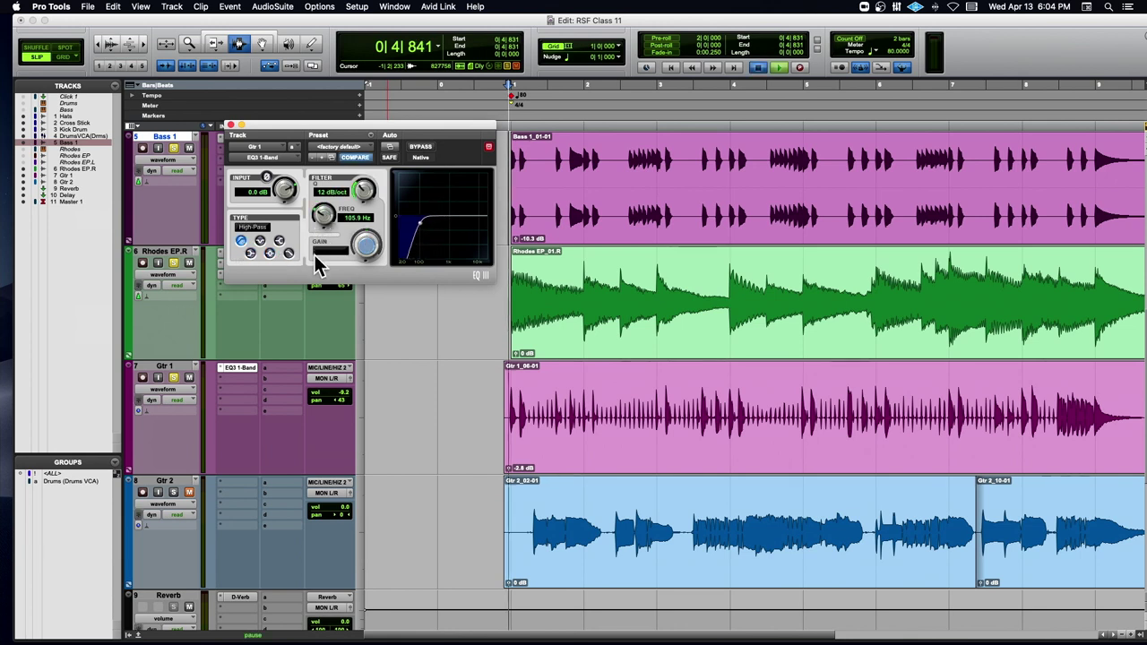
{"action": "key", "text": "space"}
{"action": "left_click_drag", "start_coordinate": [325, 216], "coordinate": [325, 220]}
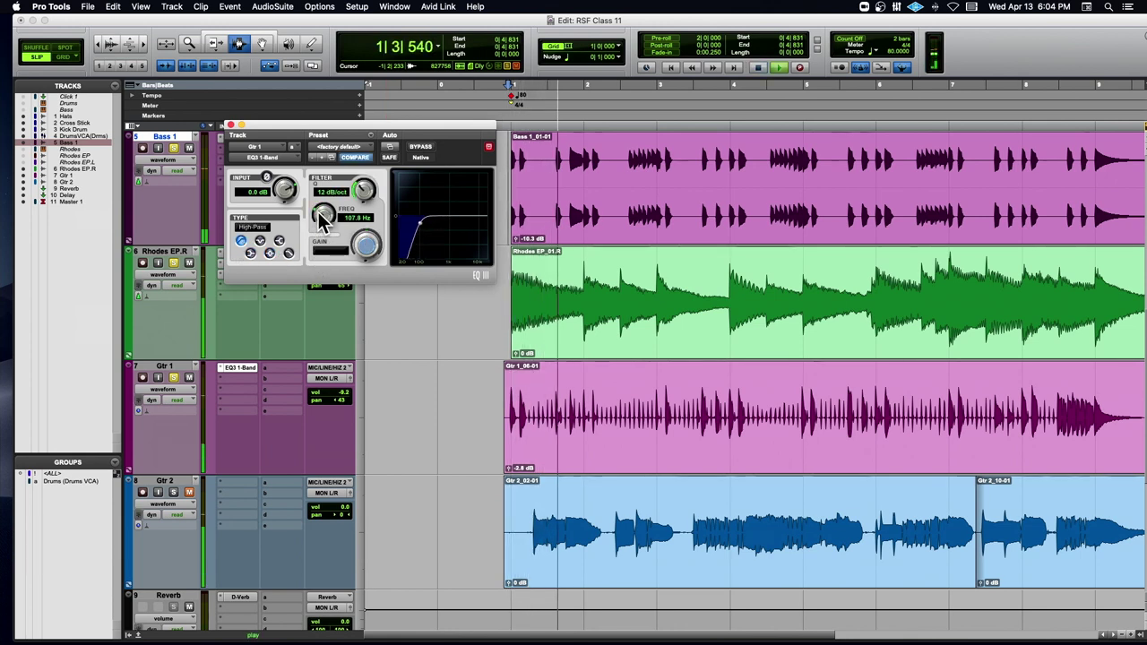
{"action": "left_click", "coordinate": [427, 149]}
{"action": "left_click", "coordinate": [427, 148]}
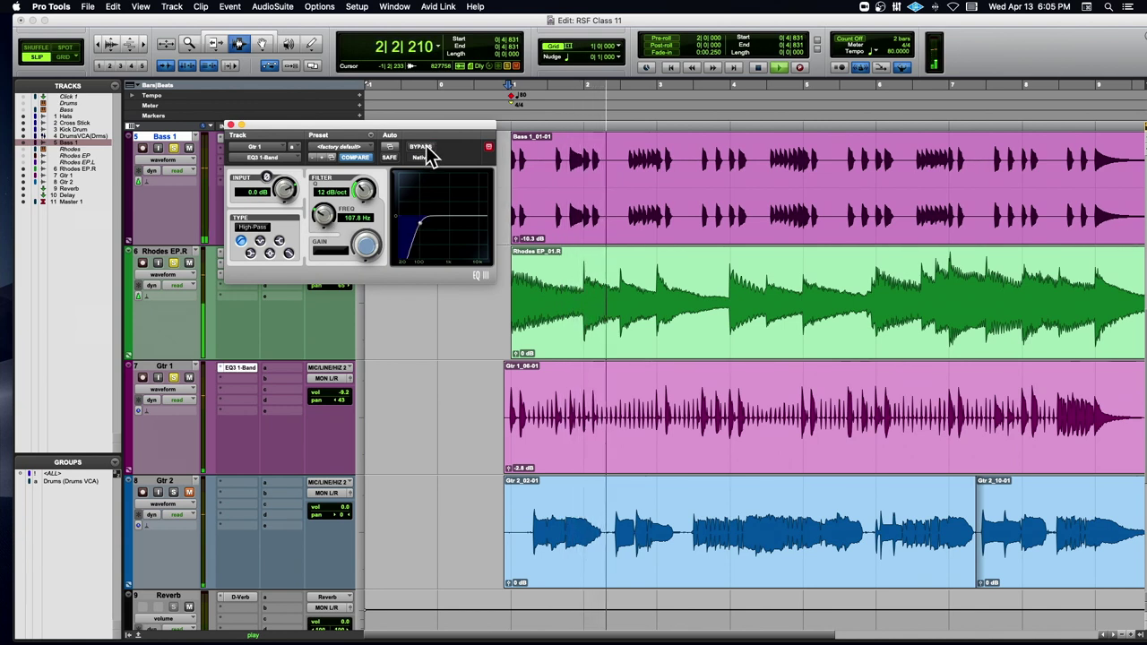
Clear the solos to audition Gtr 1 on its own through its EQ, and lower the Gtr 1 clip gain to -4.6 dB
{"action": "left_click", "coordinate": [175, 263], "text": "alt"}
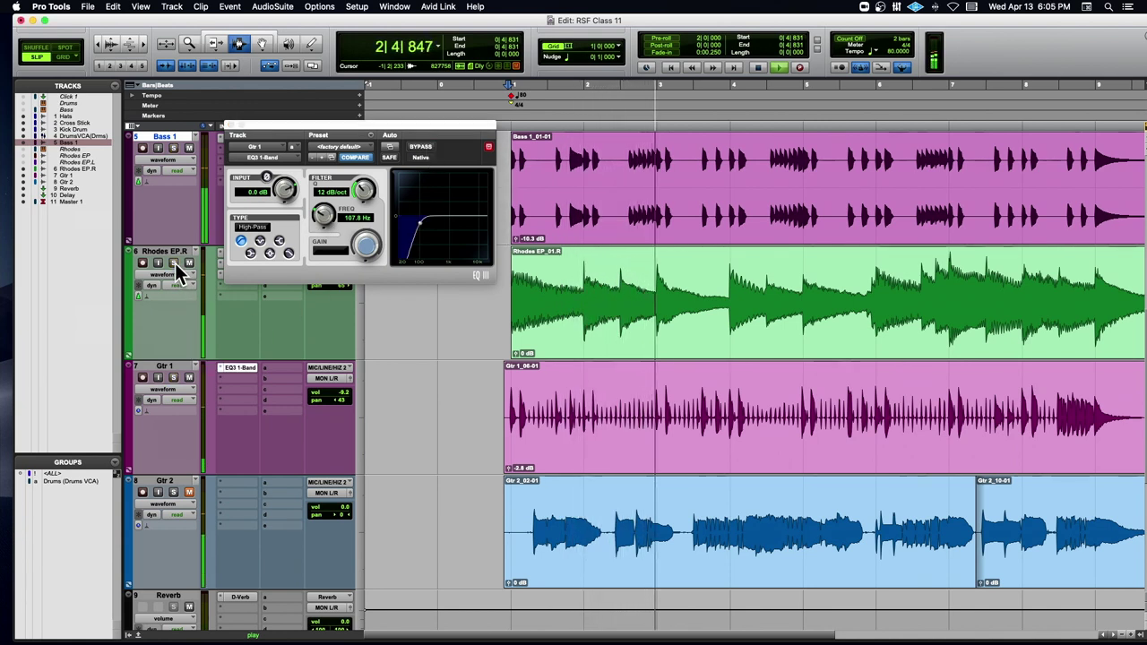
{"action": "left_click", "coordinate": [174, 380]}
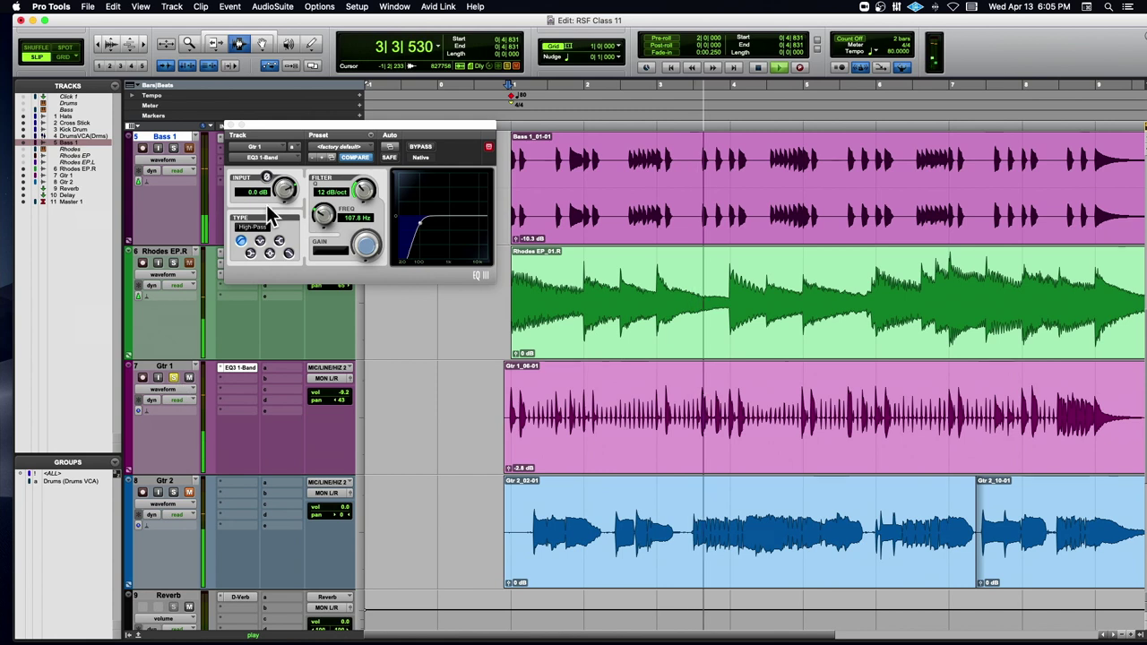
{"action": "left_click", "coordinate": [231, 126]}
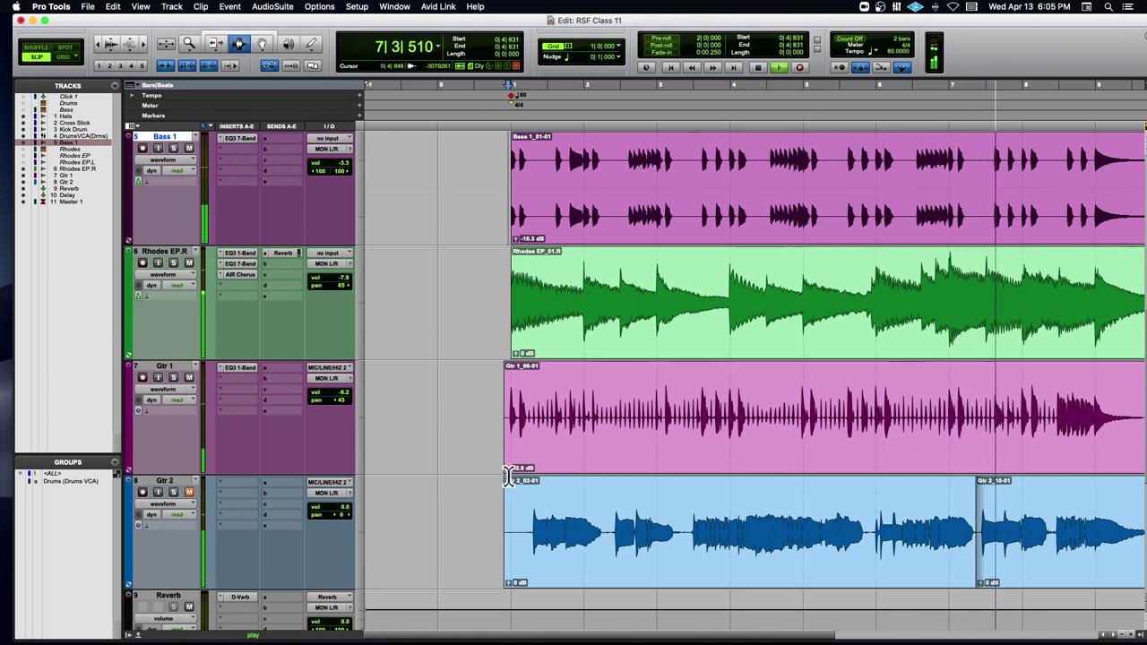
{"action": "left_click_drag", "start_coordinate": [508, 467], "coordinate": [508, 470]}
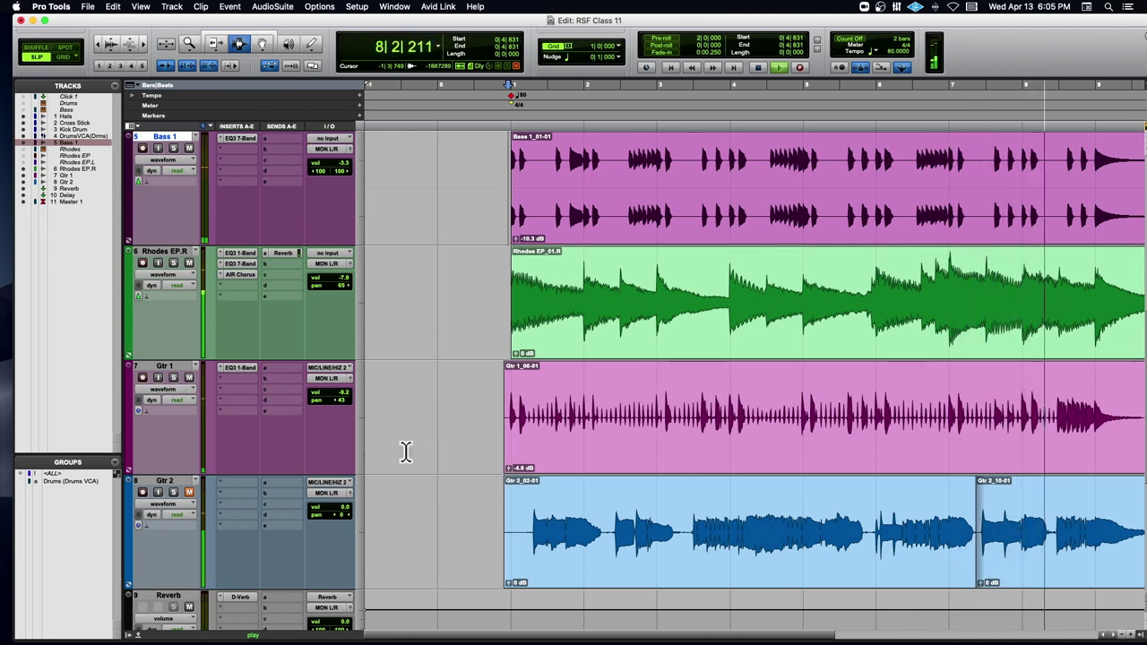
{"action": "key", "text": "space"}
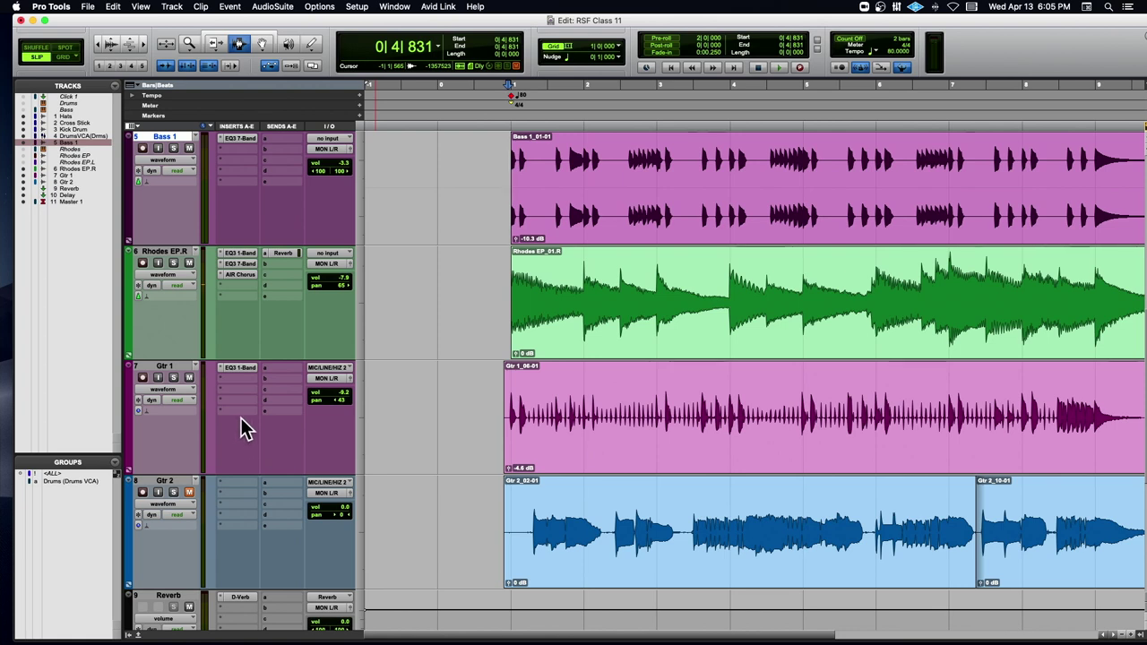
Assign the Delay bus to the first send slot of Gtr 1
{"action": "scroll", "coordinate": [244, 427], "scroll_direction": "down", "scroll_amount": 5}
{"action": "scroll", "coordinate": [230, 419], "scroll_direction": "up", "scroll_amount": 5}
{"action": "left_click", "coordinate": [278, 366]}
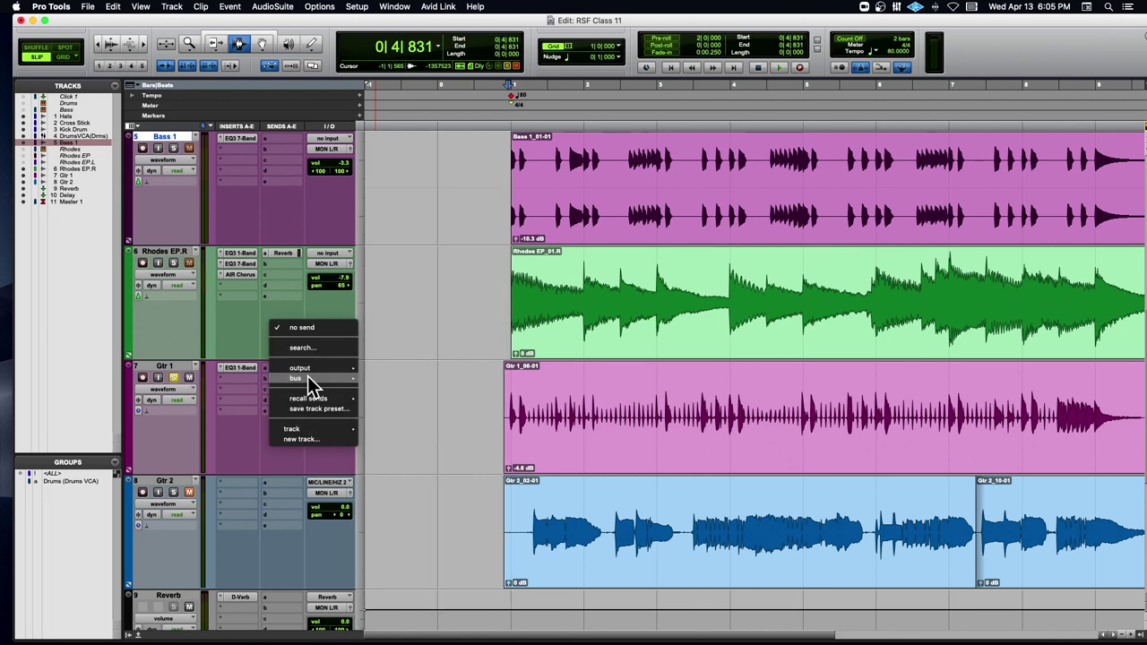
{"action": "mouse_move", "coordinate": [311, 378]}
{"action": "left_click", "coordinate": [395, 308]}
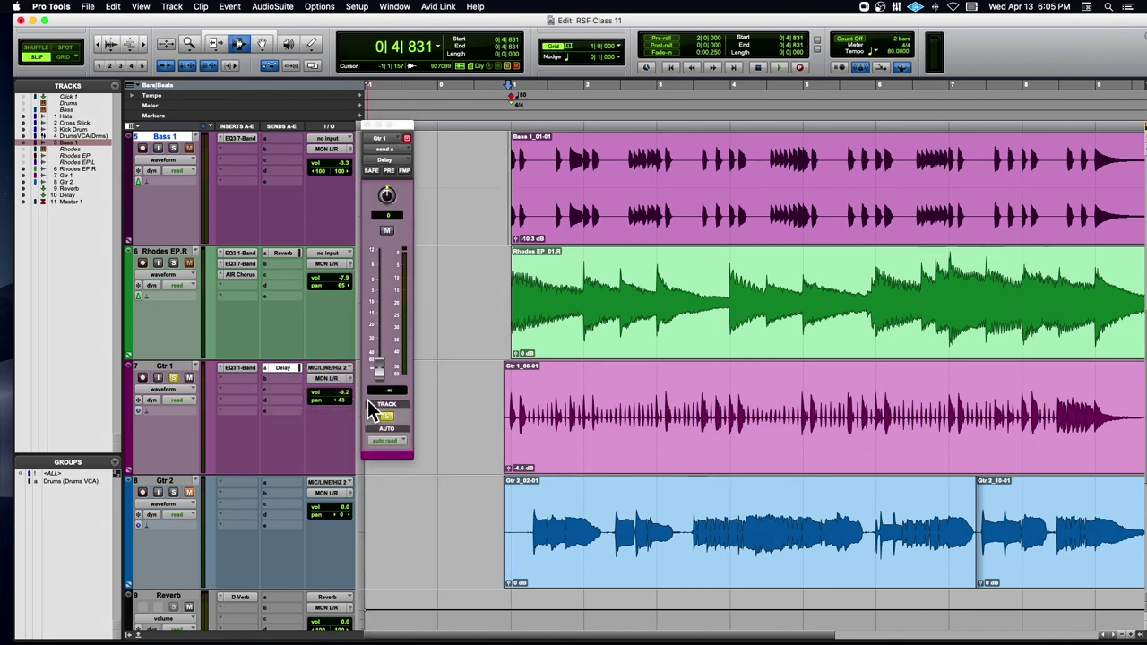
In the Delay track's Mod Delay III, set the left delay to 0.0 ms with output -INF and the unlinked right delay to an eighth note, 375.0 ms
{"action": "scroll", "coordinate": [233, 485], "scroll_direction": "down", "scroll_amount": 5}
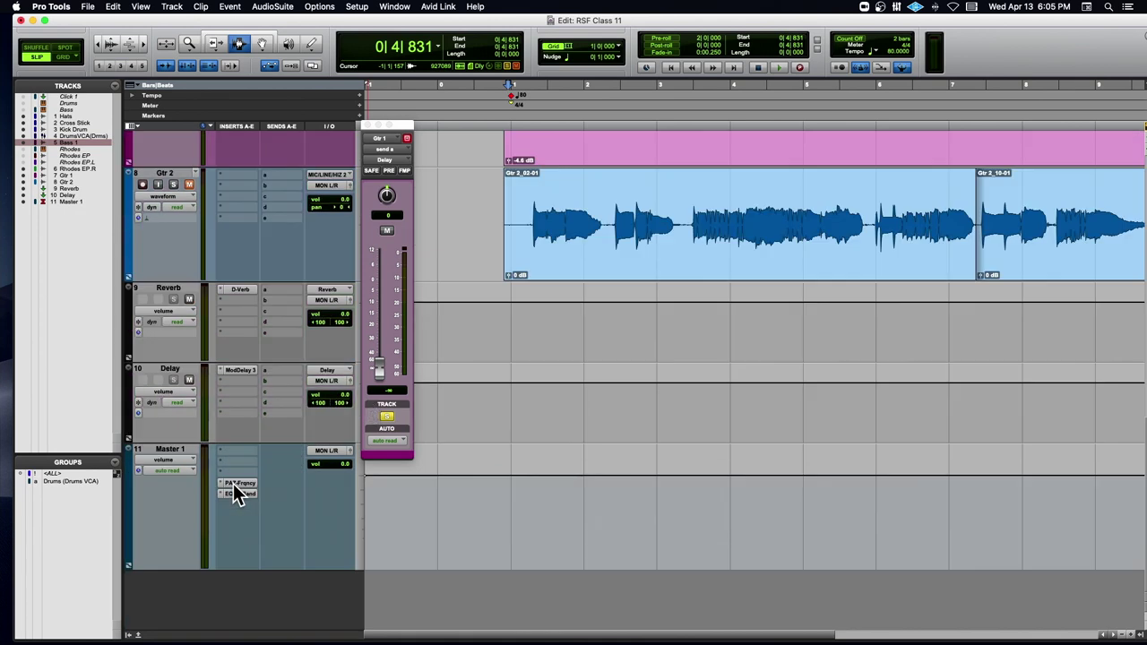
{"action": "left_click", "coordinate": [241, 371]}
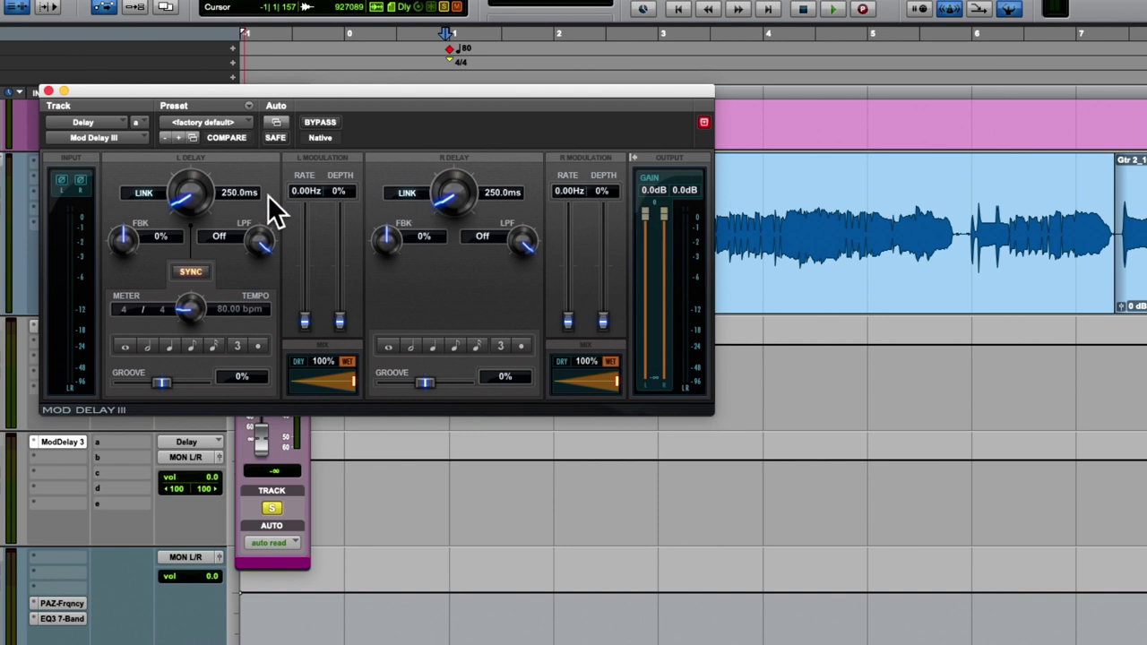
{"action": "left_click", "coordinate": [144, 193]}
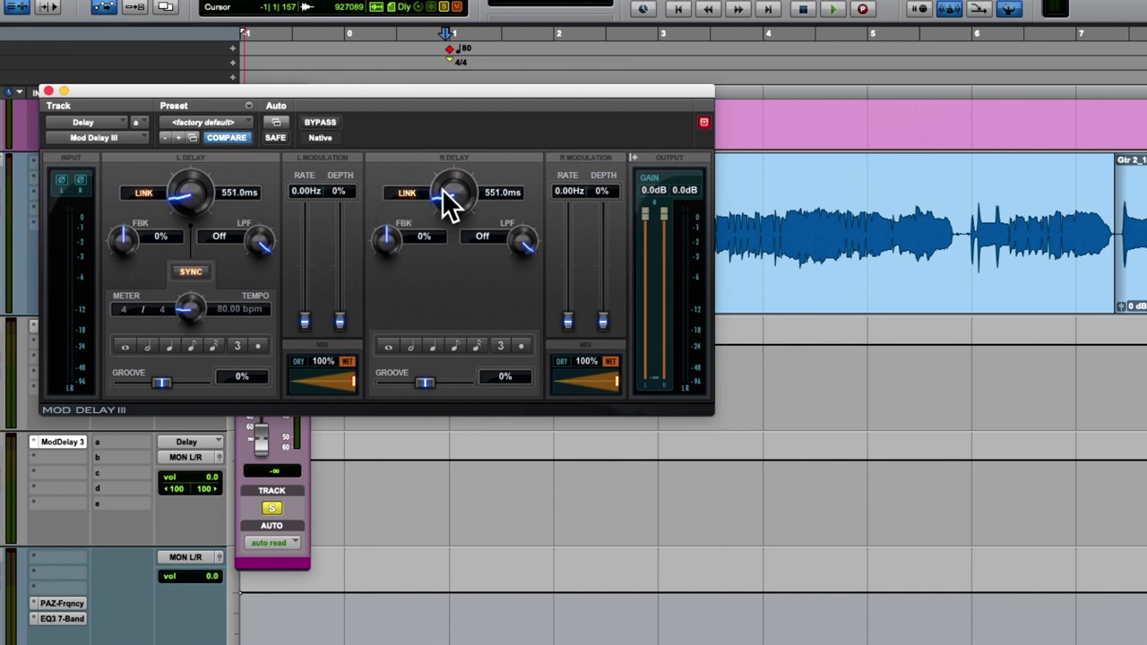
{"action": "left_click_drag", "start_coordinate": [453, 153], "coordinate": [452, 229]}
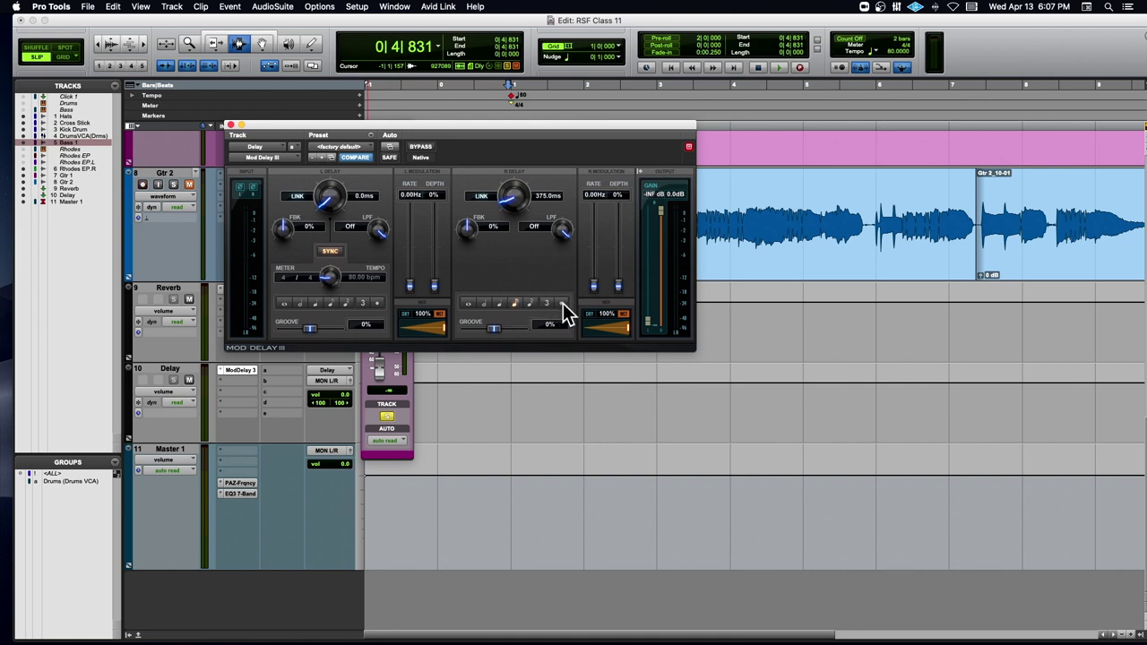
Raise the Gtr 1 Delay send level to -7.8 dB while listening to playback
{"action": "left_click_drag", "start_coordinate": [329, 127], "coordinate": [589, 126]}
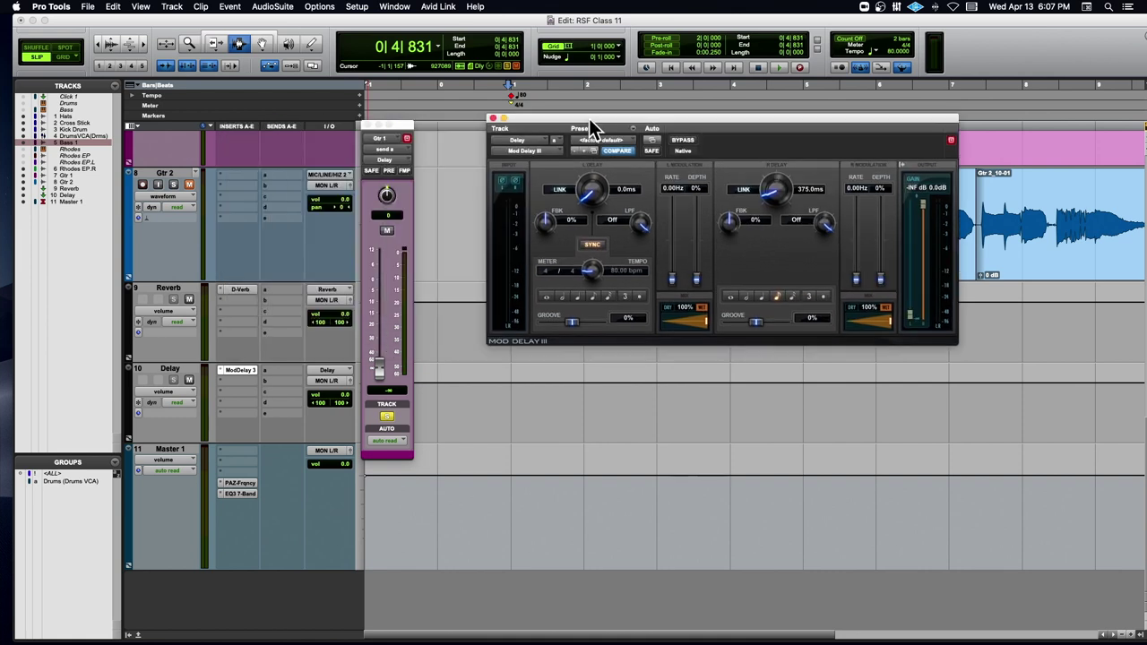
{"action": "left_click_drag", "start_coordinate": [378, 362], "coordinate": [381, 307]}
{"action": "key", "text": "space"}
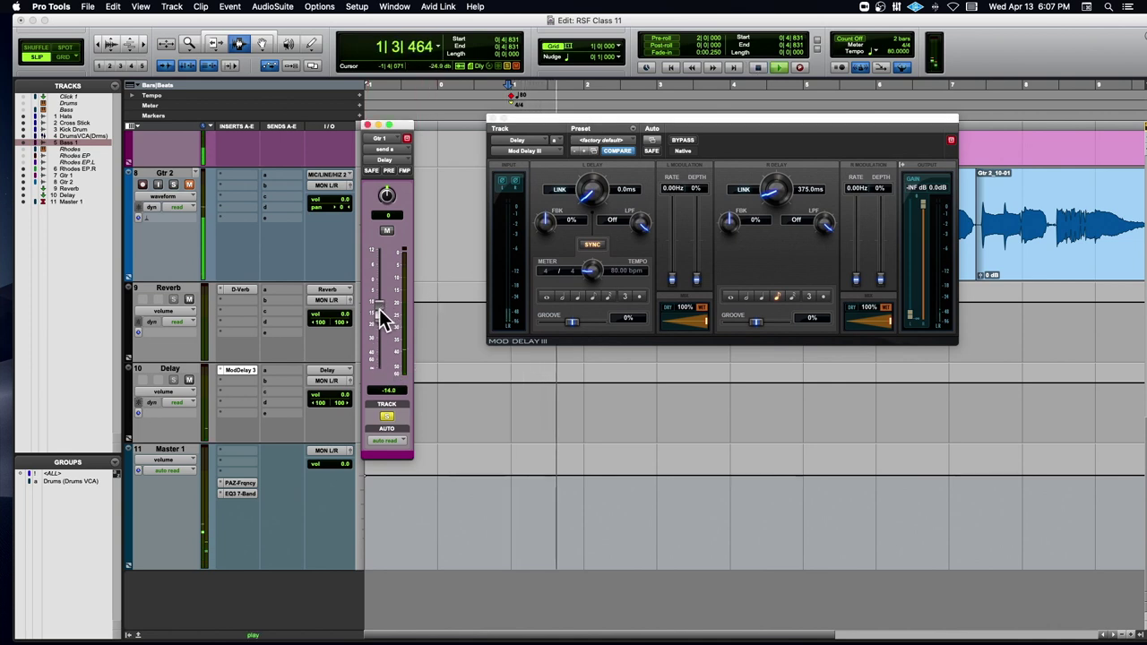
{"action": "left_click_drag", "start_coordinate": [379, 310], "coordinate": [380, 296]}
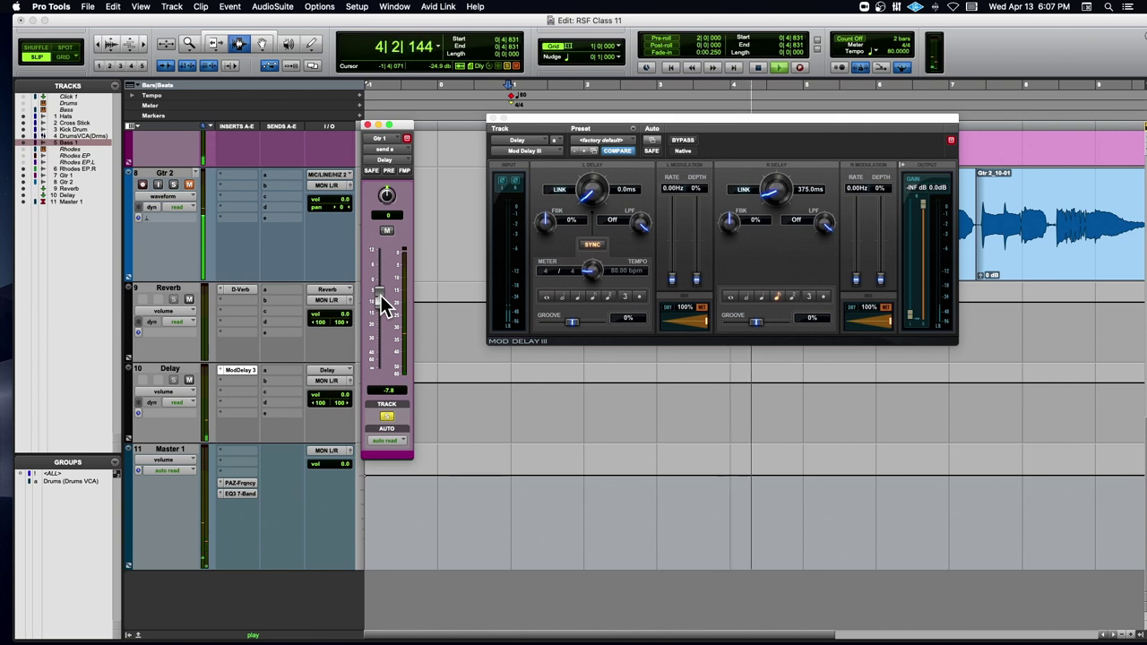
{"action": "key", "text": "space"}
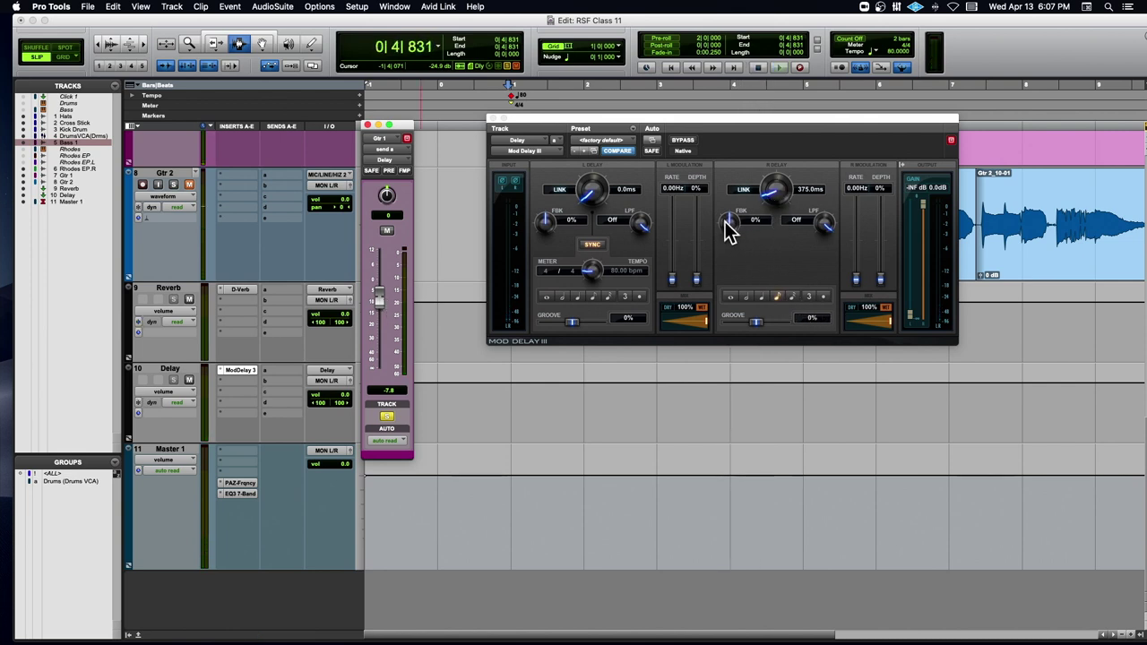
Try feedback of 50% on the right delay during playback, settling on 33%
{"action": "left_click_drag", "start_coordinate": [725, 216], "coordinate": [726, 209]}
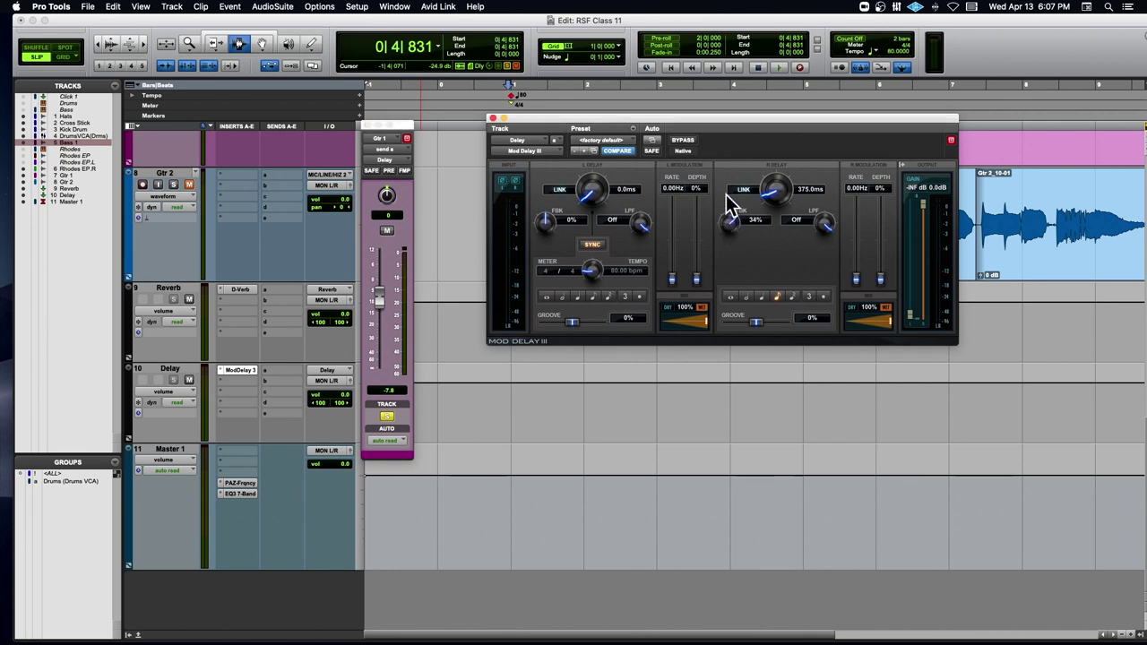
{"action": "key", "text": "space"}
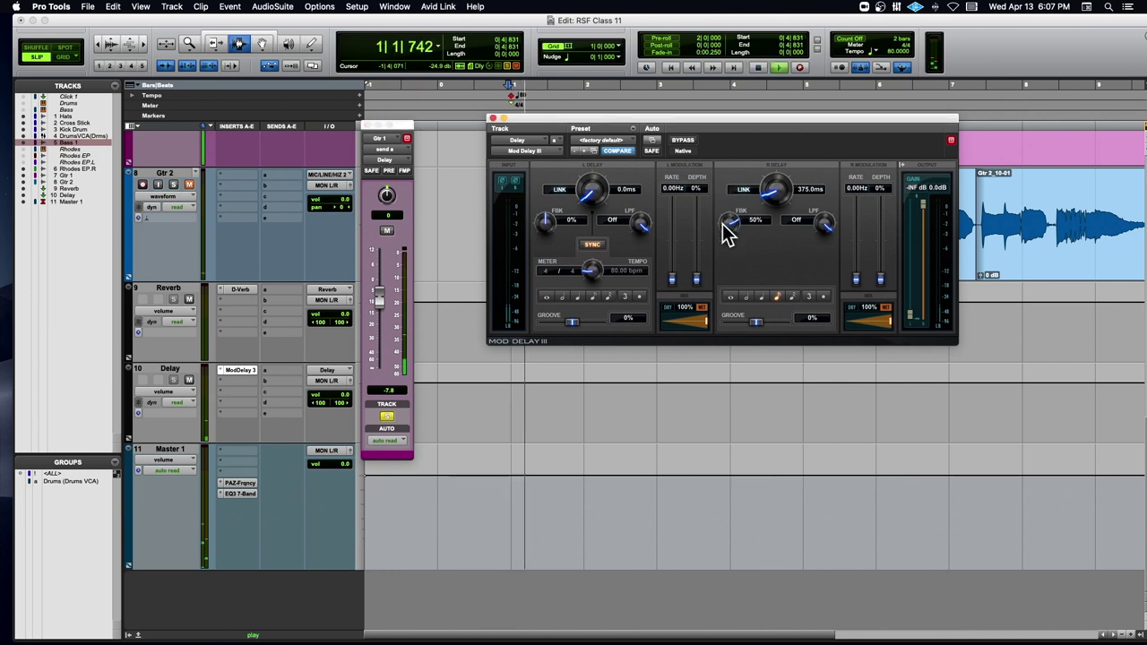
{"action": "key", "text": "space"}
{"action": "key", "text": "space"}
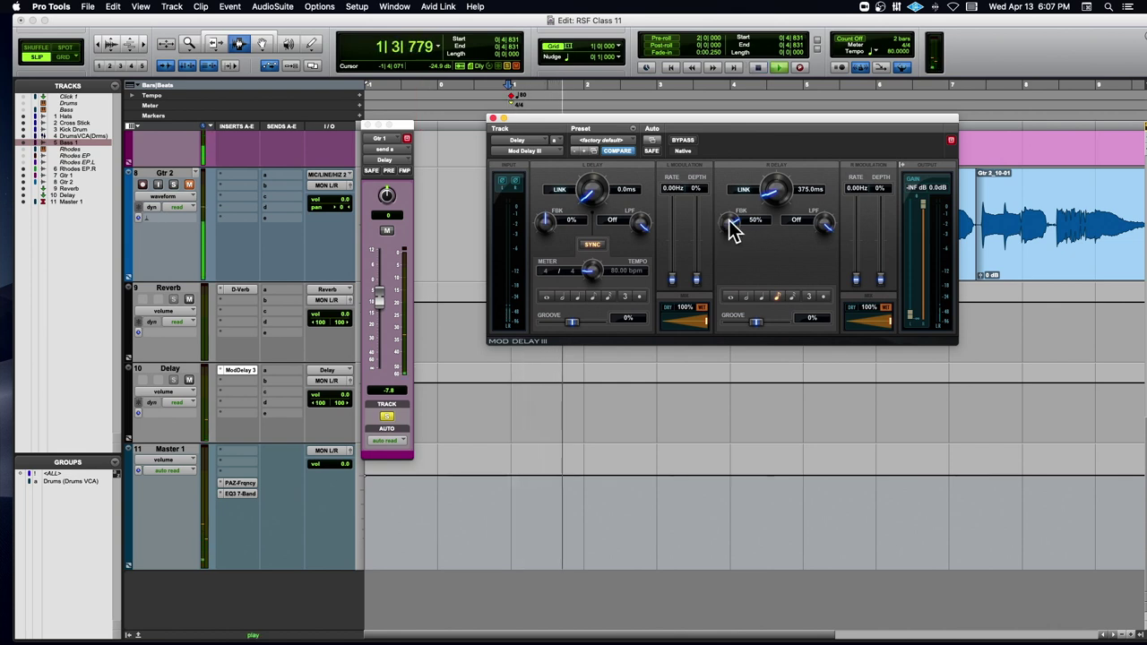
{"action": "mouse_move", "coordinate": [728, 220]}
{"action": "left_mouse_down"}
{"action": "mouse_move", "coordinate": [725, 261]}
{"action": "mouse_move", "coordinate": [725, 228]}
{"action": "left_mouse_up"}
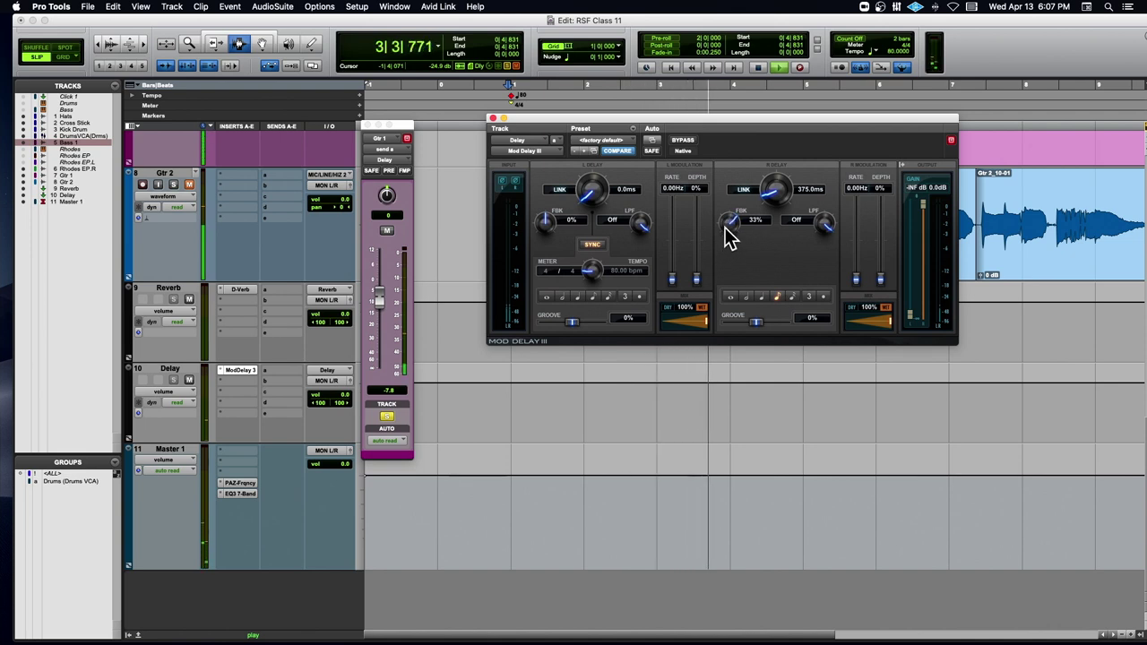
Change the right delay to a dotted eighth note, 562.5 ms, and audition it with Bass 1 soloed alongside Gtr 1
{"action": "left_click_drag", "start_coordinate": [731, 128], "coordinate": [609, 110]}
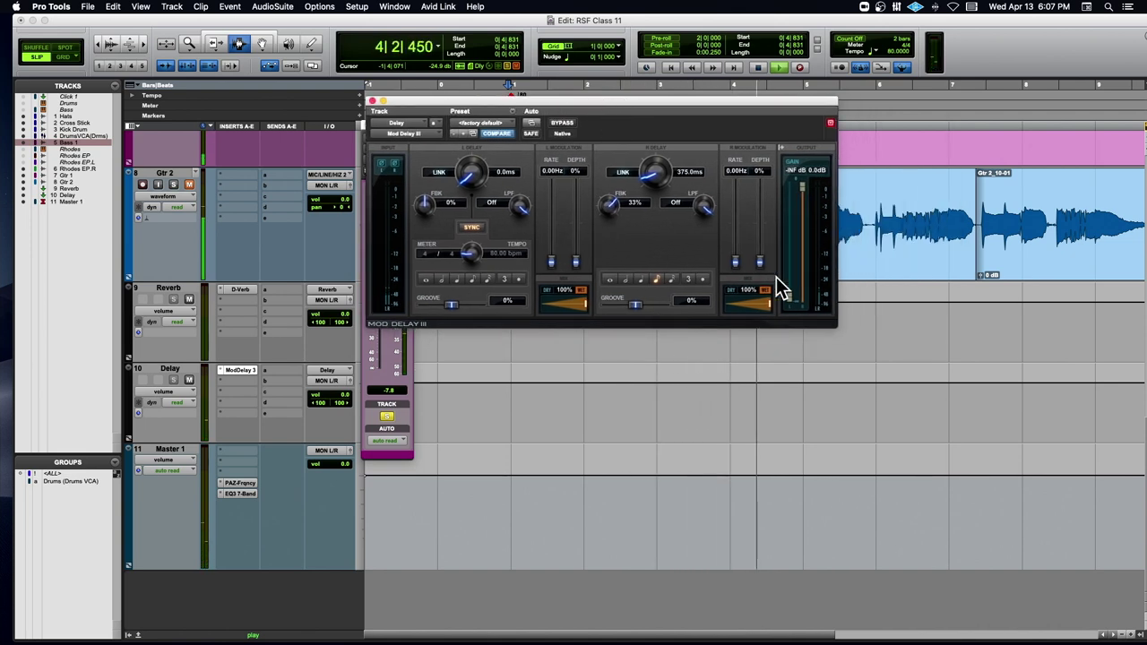
{"action": "key", "text": "space"}
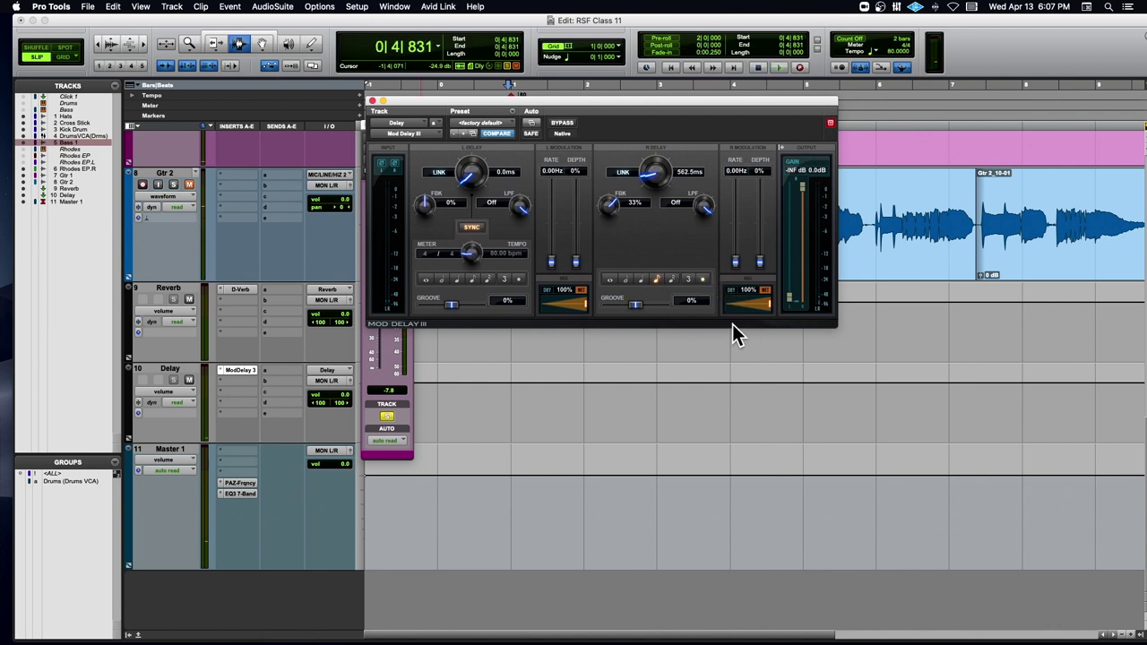
{"action": "key", "text": "space"}
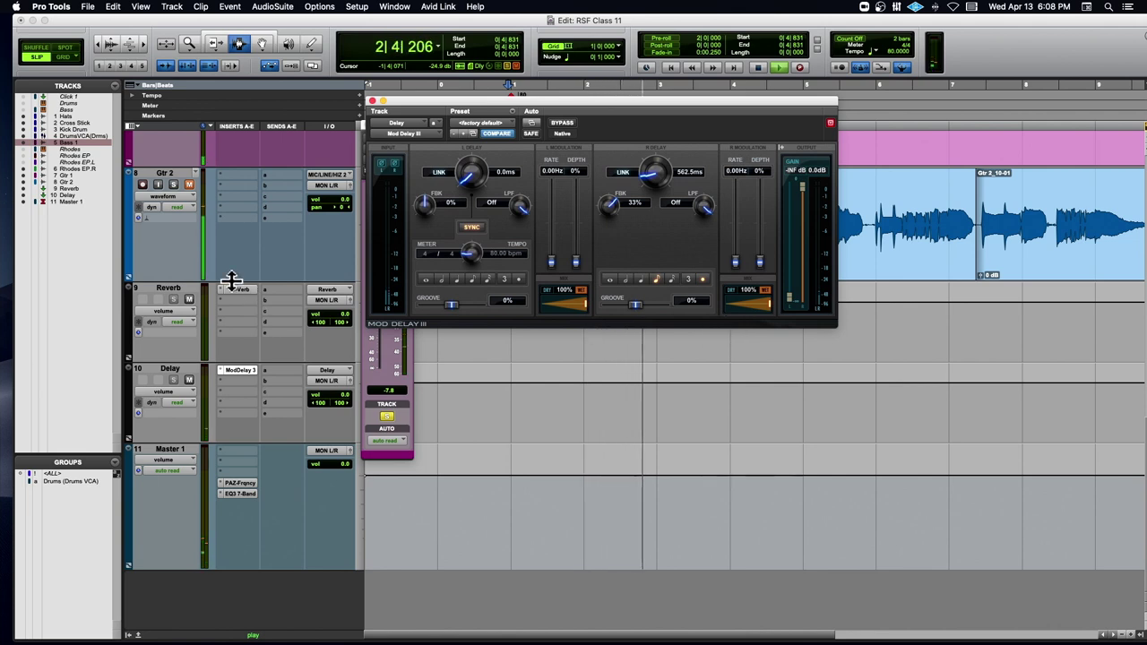
{"action": "scroll", "coordinate": [231, 280], "scroll_direction": "up", "scroll_amount": 5}
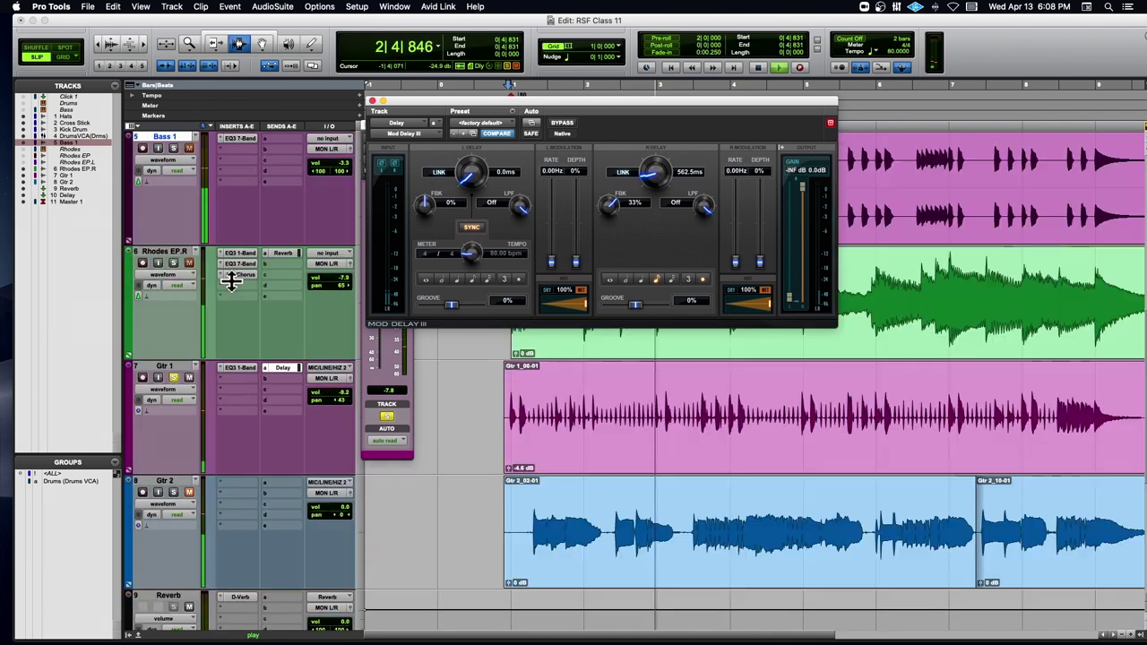
{"action": "left_click", "coordinate": [175, 148]}
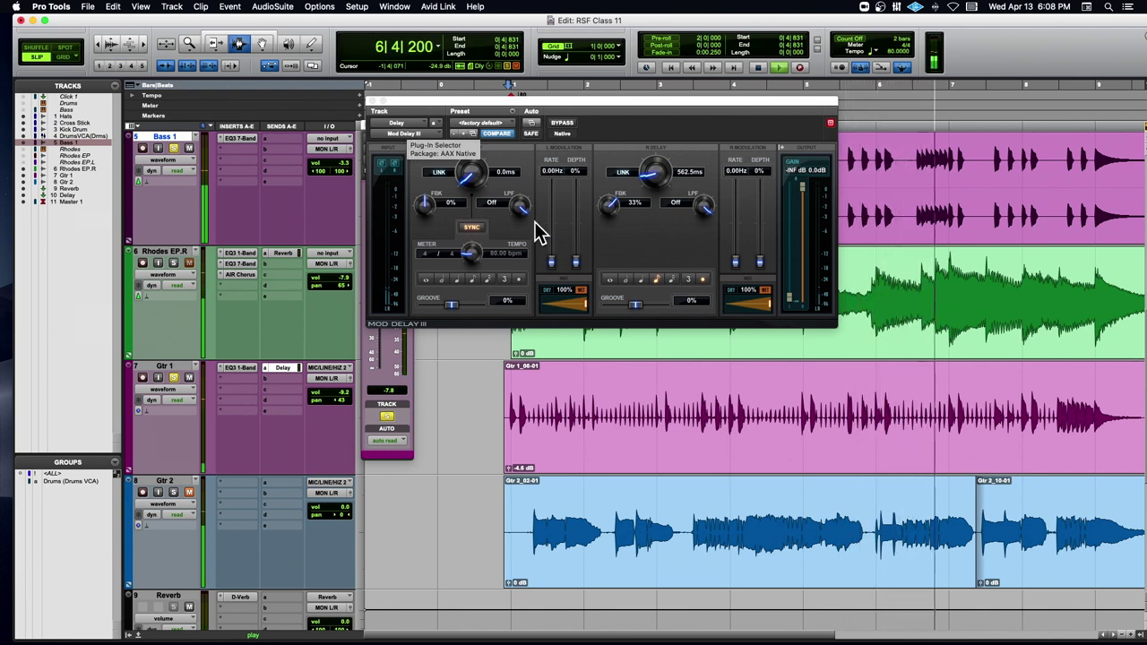
{"action": "key", "text": "space"}
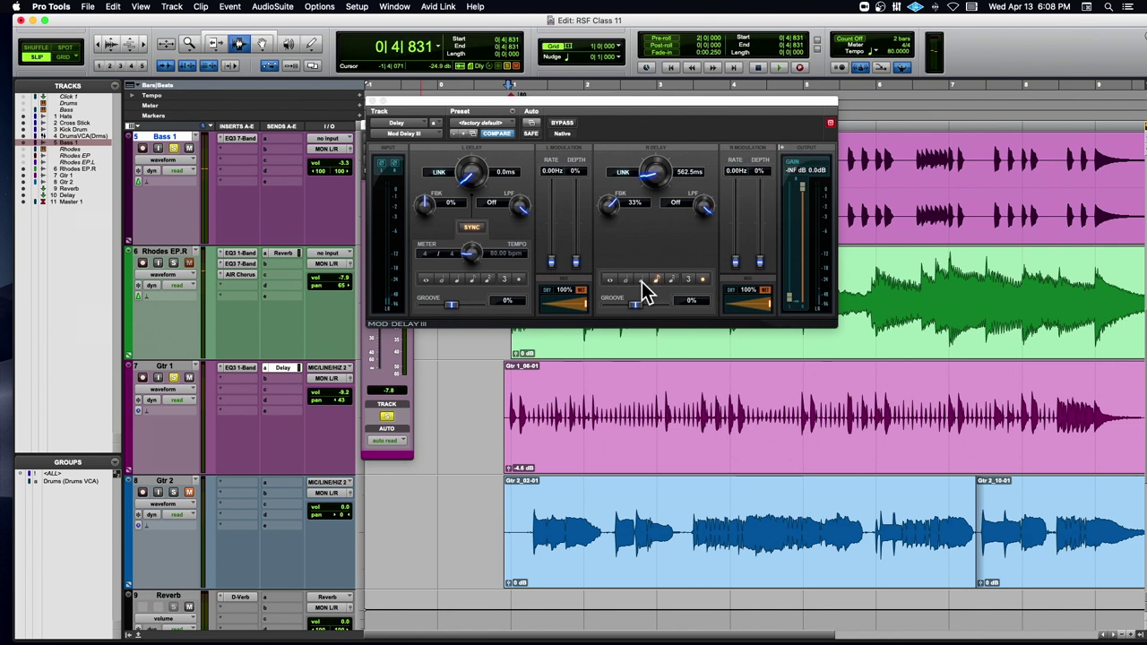
Compare quarter-note, sixteenth-note and triplet timings on the right delay during playback, and return to the dotted eighth note
{"action": "left_click", "coordinate": [642, 280]}
{"action": "key", "text": "space"}
{"action": "left_click", "coordinate": [703, 279]}
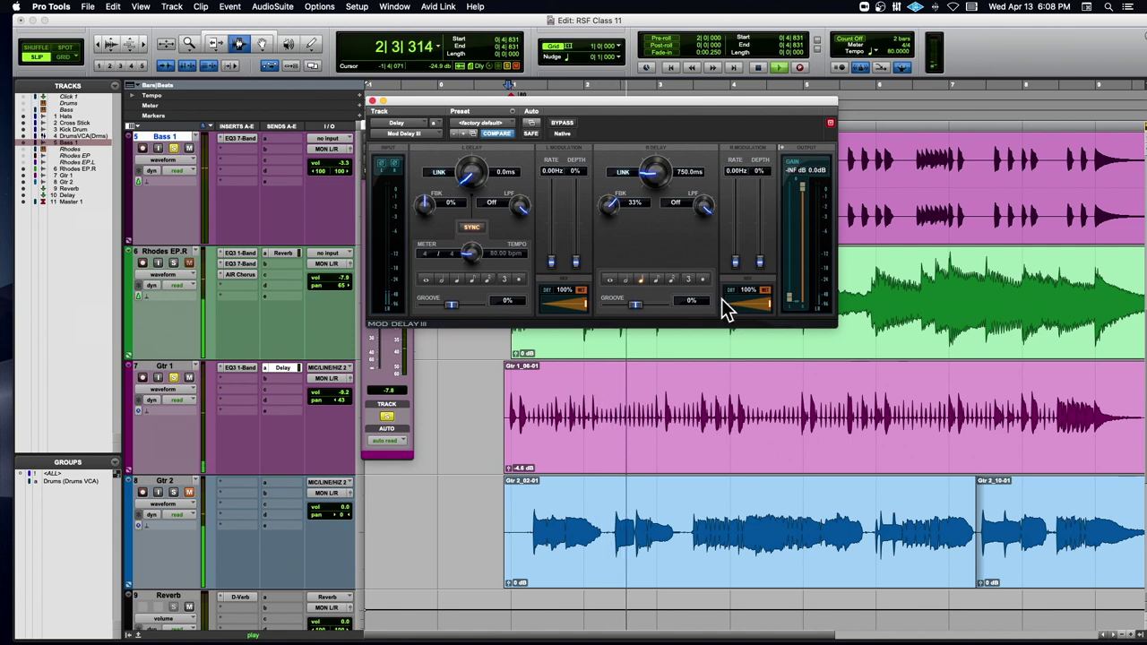
{"action": "left_click", "coordinate": [671, 280]}
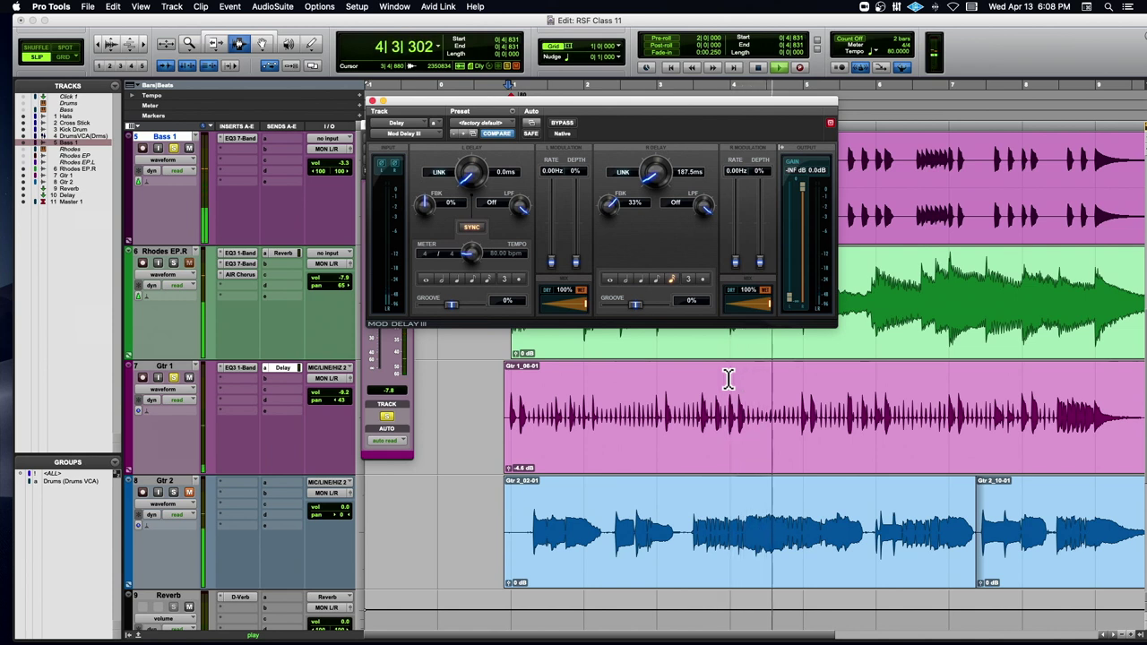
{"action": "left_click", "coordinate": [688, 279]}
{"action": "left_click", "coordinate": [688, 278]}
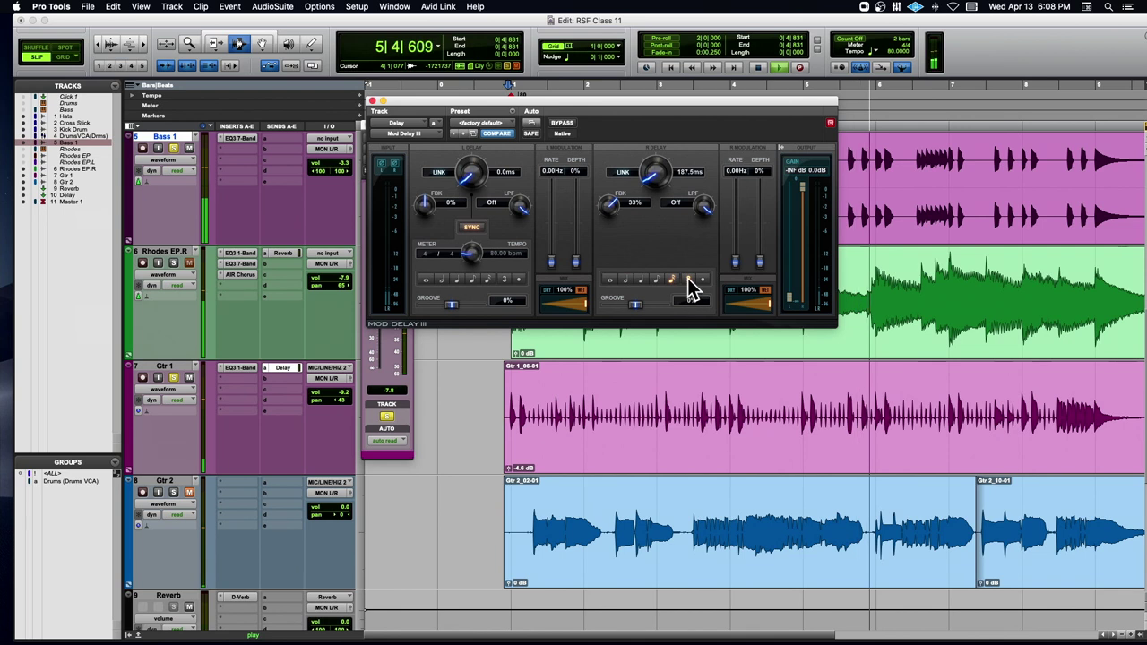
{"action": "left_click", "coordinate": [657, 280]}
{"action": "left_click", "coordinate": [701, 279]}
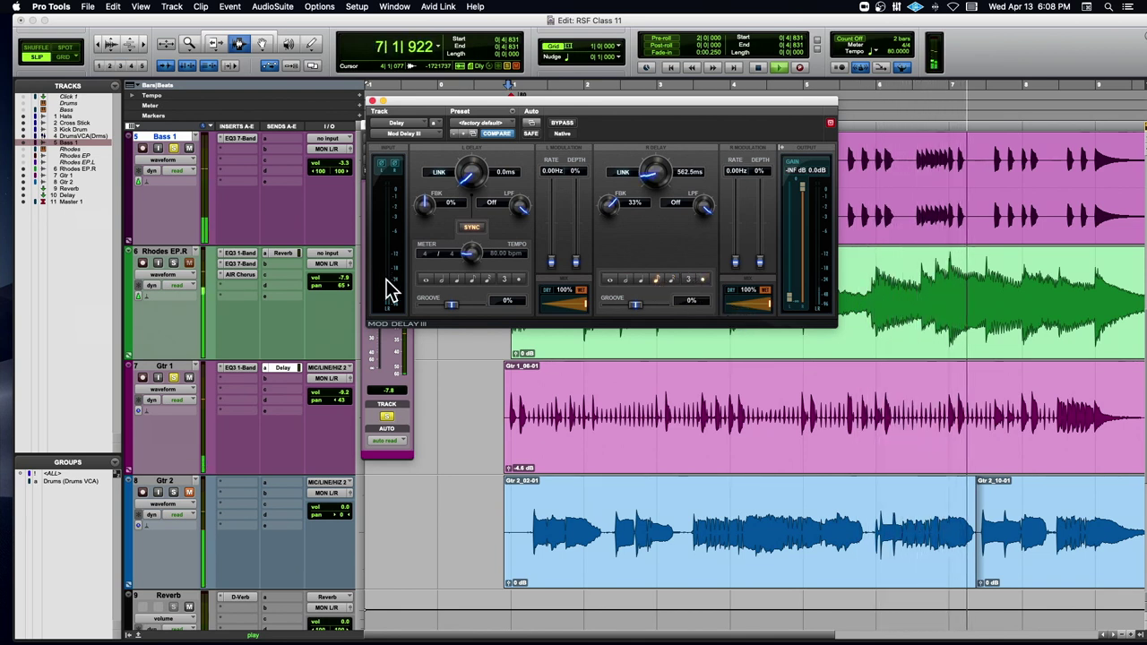
{"action": "key", "text": "space"}
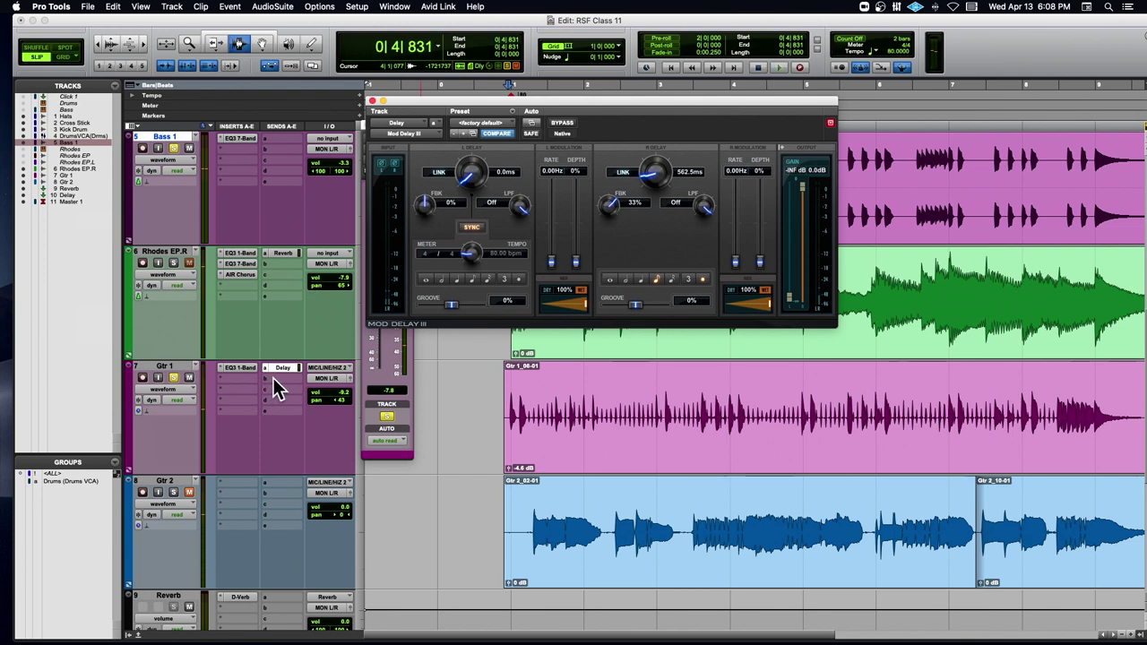
Add a stereo Reverb send to Gtr 1 and raise its level to -13.4 dB during playback
{"action": "left_click", "coordinate": [276, 388]}
{"action": "mouse_move", "coordinate": [274, 389]}
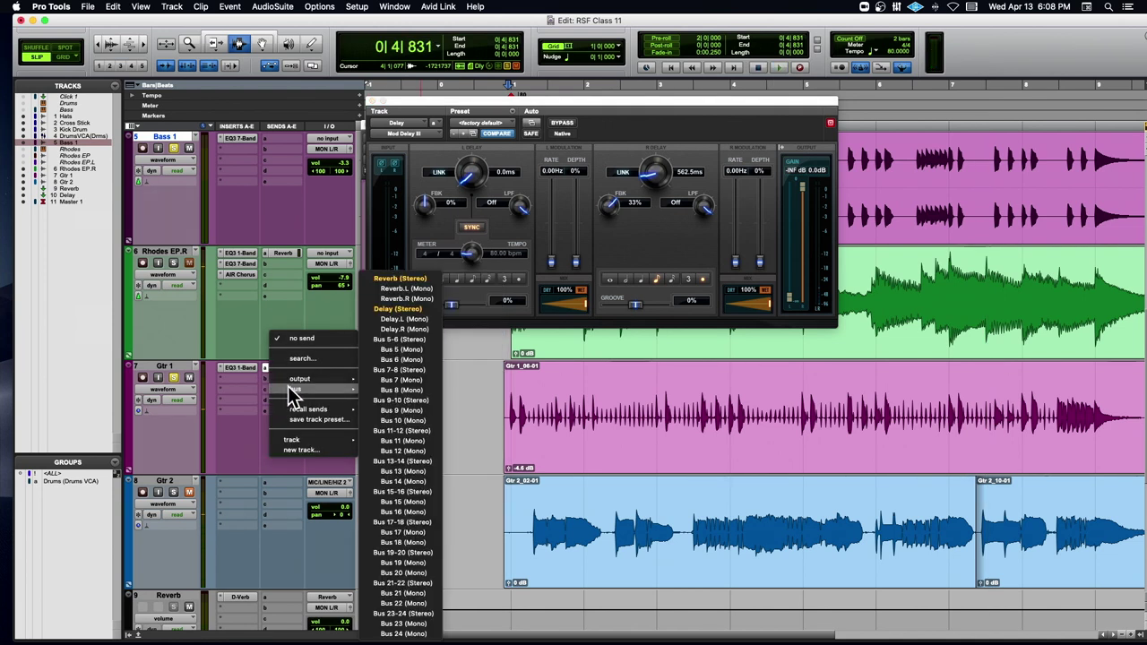
{"action": "left_click", "coordinate": [421, 278]}
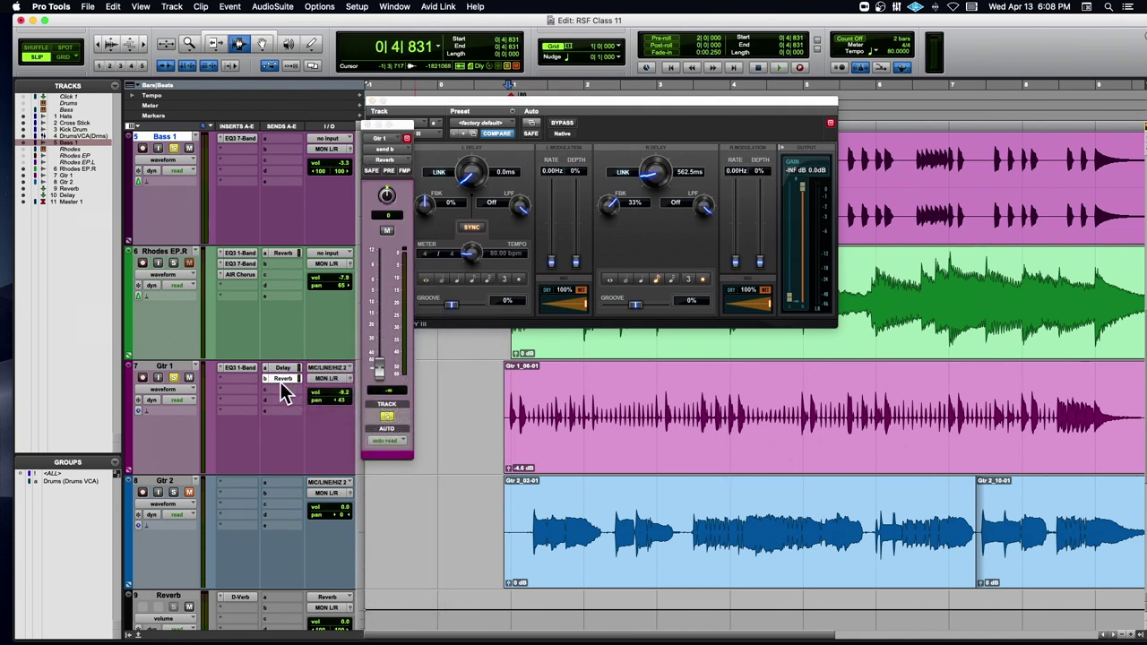
{"action": "key", "text": "space"}
{"action": "mouse_move", "coordinate": [381, 345]}
{"action": "left_mouse_down"}
{"action": "mouse_move", "coordinate": [381, 278]}
{"action": "mouse_move", "coordinate": [383, 322]}
{"action": "left_mouse_up"}
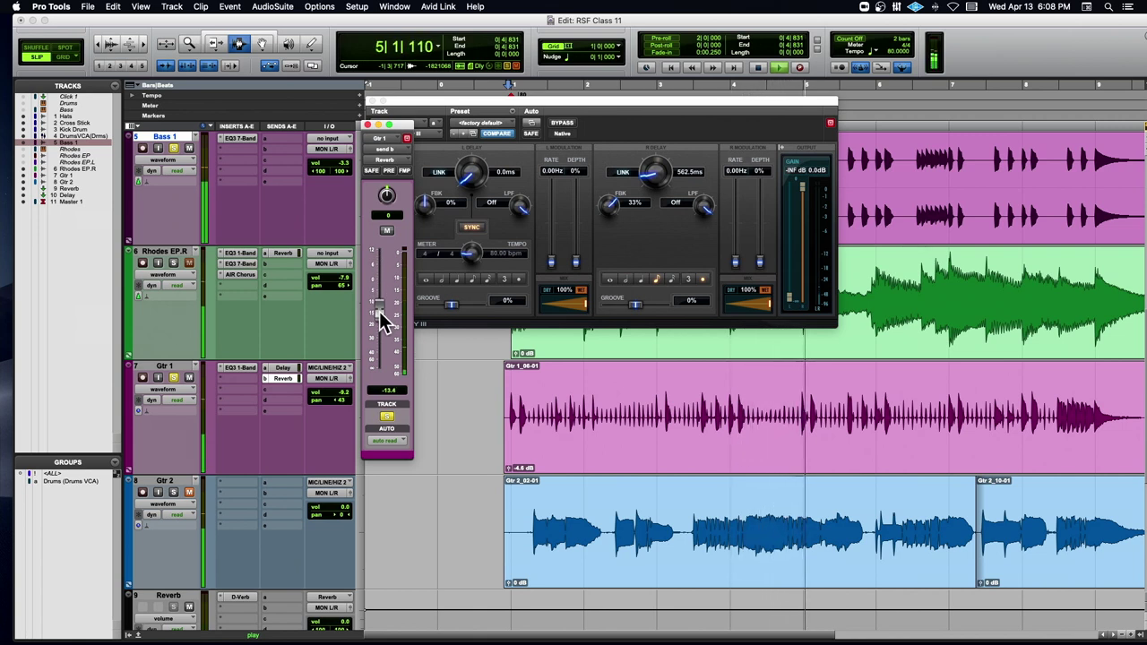
Unsolo Gtr 1 to hear it in the mix, stop playback and solo it again
{"action": "left_click", "coordinate": [175, 378]}
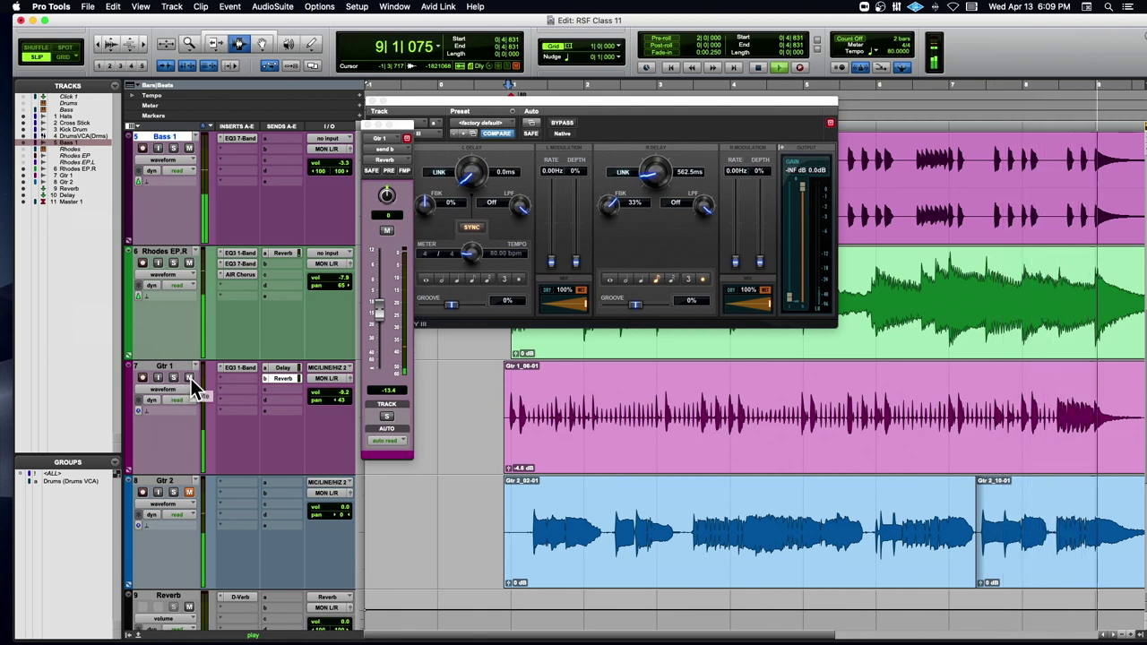
{"action": "key", "text": "space"}
{"action": "left_click", "coordinate": [175, 378]}
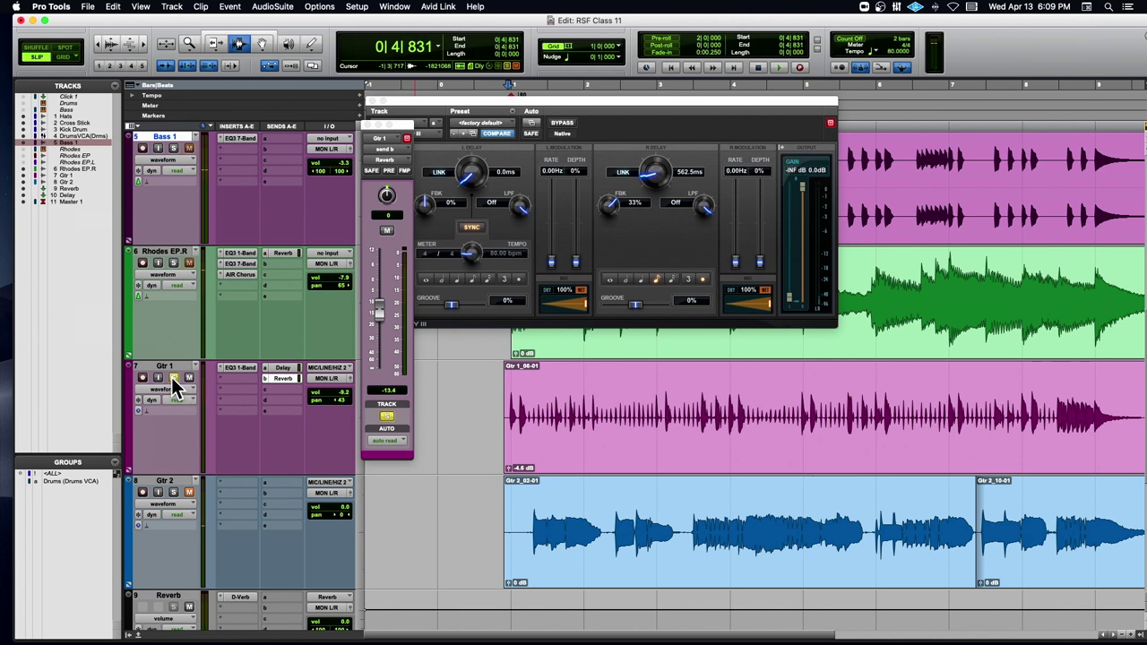
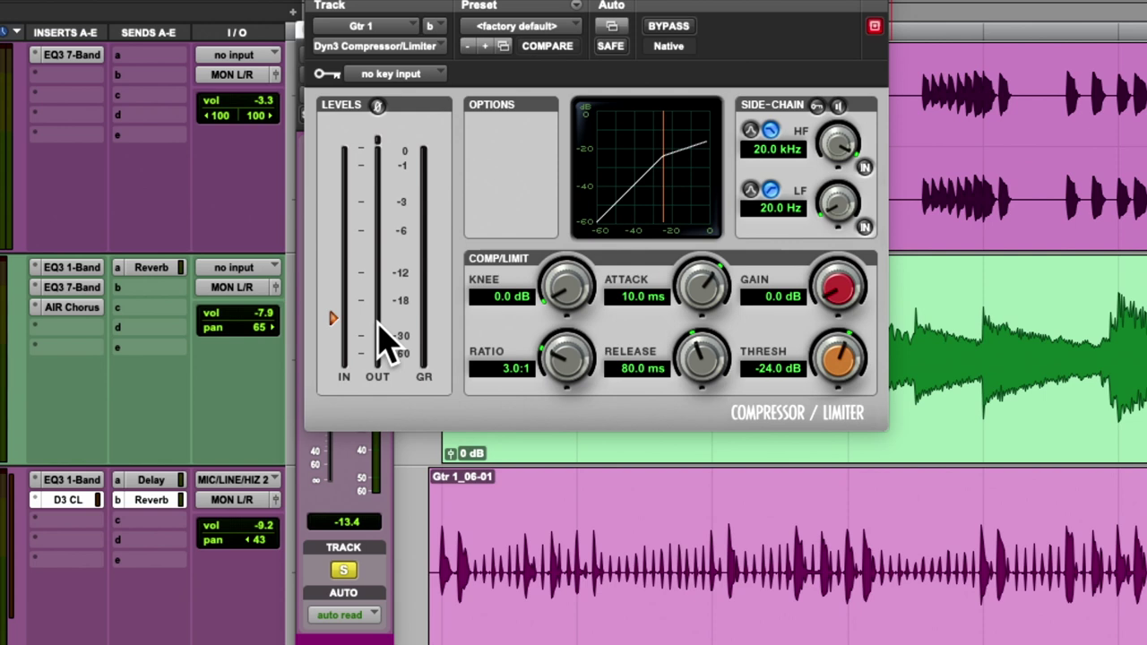
Try thresholds of -28.6 dB, -52.2 dB and -35.2 dB on the Gtr 1 compressor while listening to playback
{"action": "key", "text": "space"}
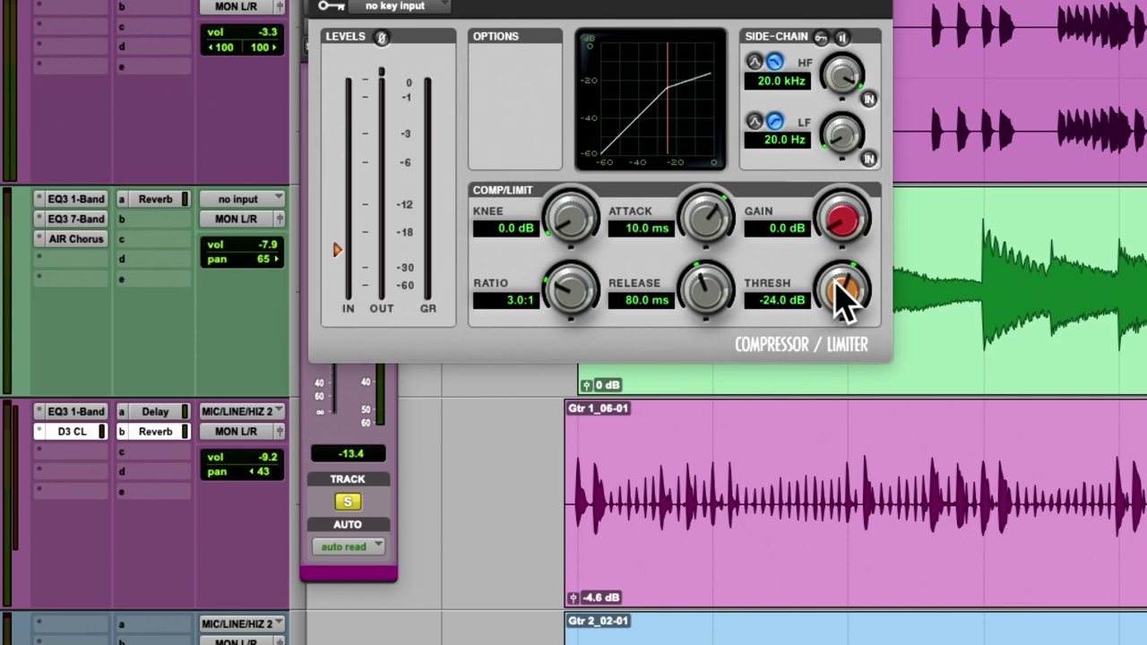
{"action": "key", "text": "space"}
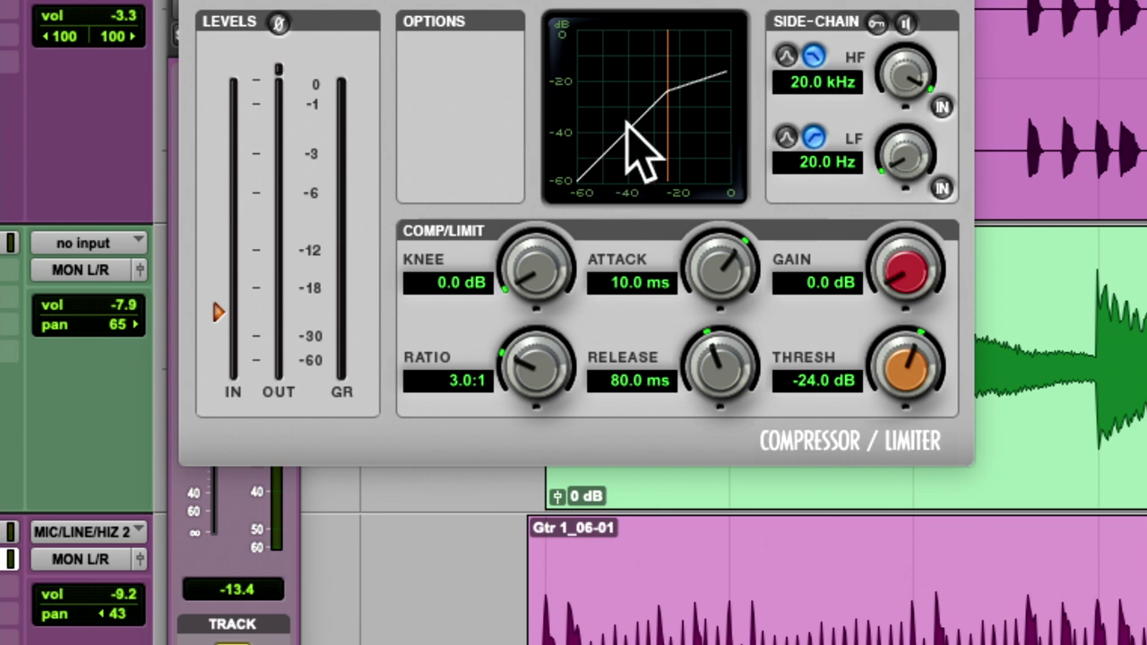
{"action": "key", "text": "space"}
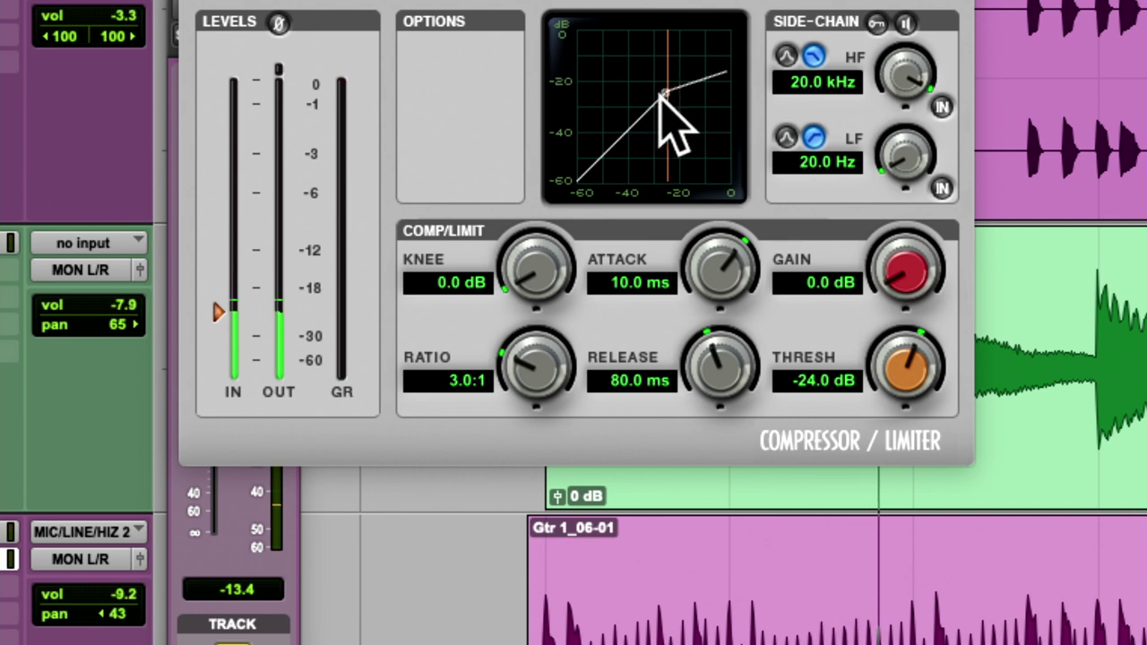
{"action": "left_click_drag", "start_coordinate": [891, 328], "coordinate": [799, 410]}
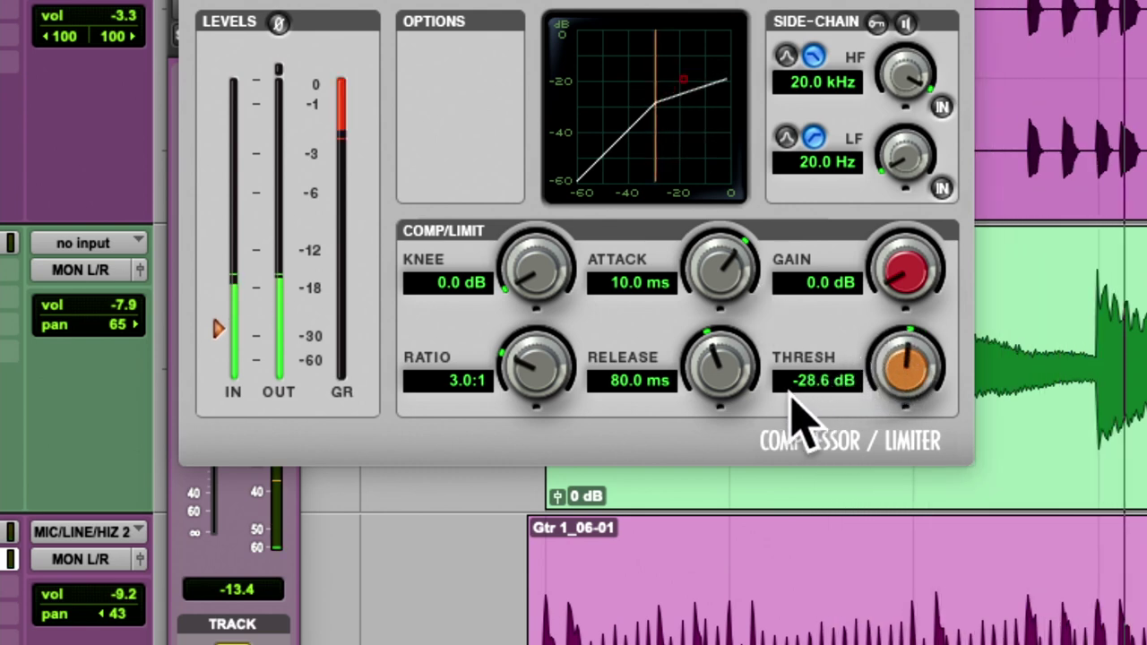
{"action": "left_click_drag", "start_coordinate": [905, 377], "coordinate": [852, 436]}
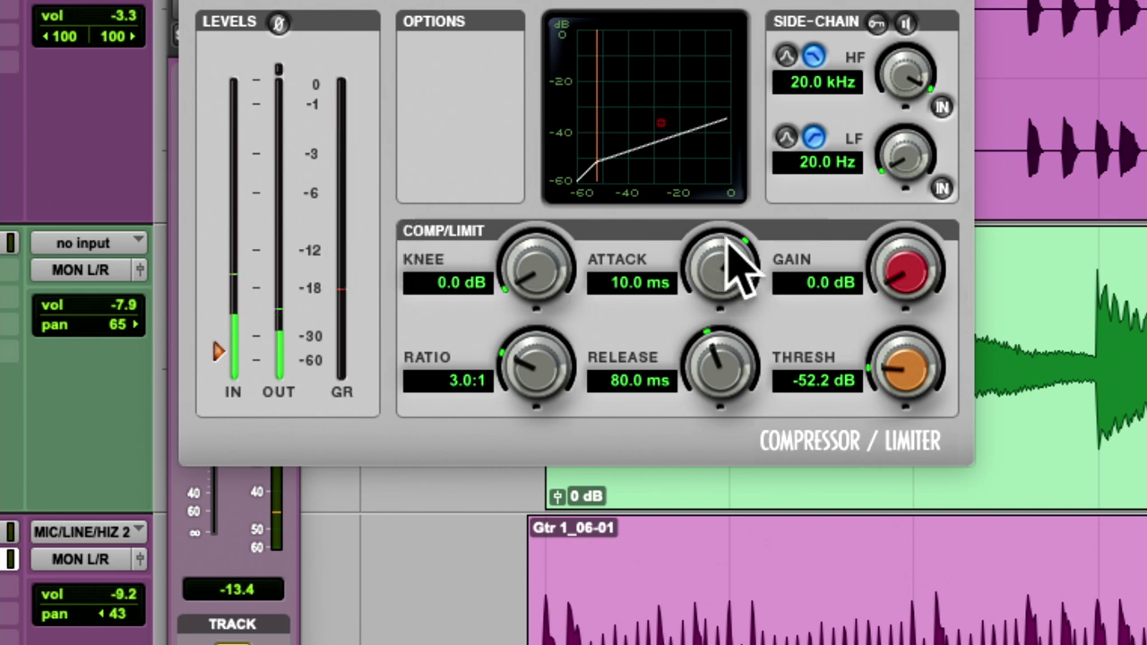
{"action": "left_click_drag", "start_coordinate": [891, 379], "coordinate": [915, 209]}
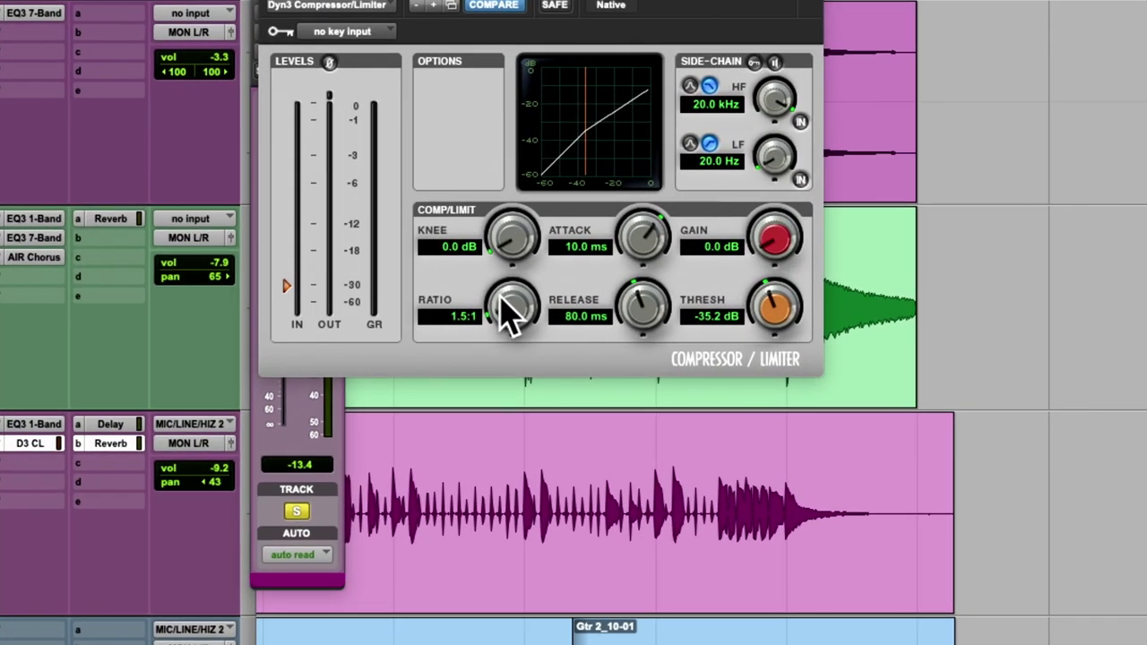
Compare compressor ratios of 10.7:1, 1.0:1 and 2.3:1, lowering the threshold to -60.0 dB during playback
{"action": "left_click_drag", "start_coordinate": [506, 304], "coordinate": [525, 257]}
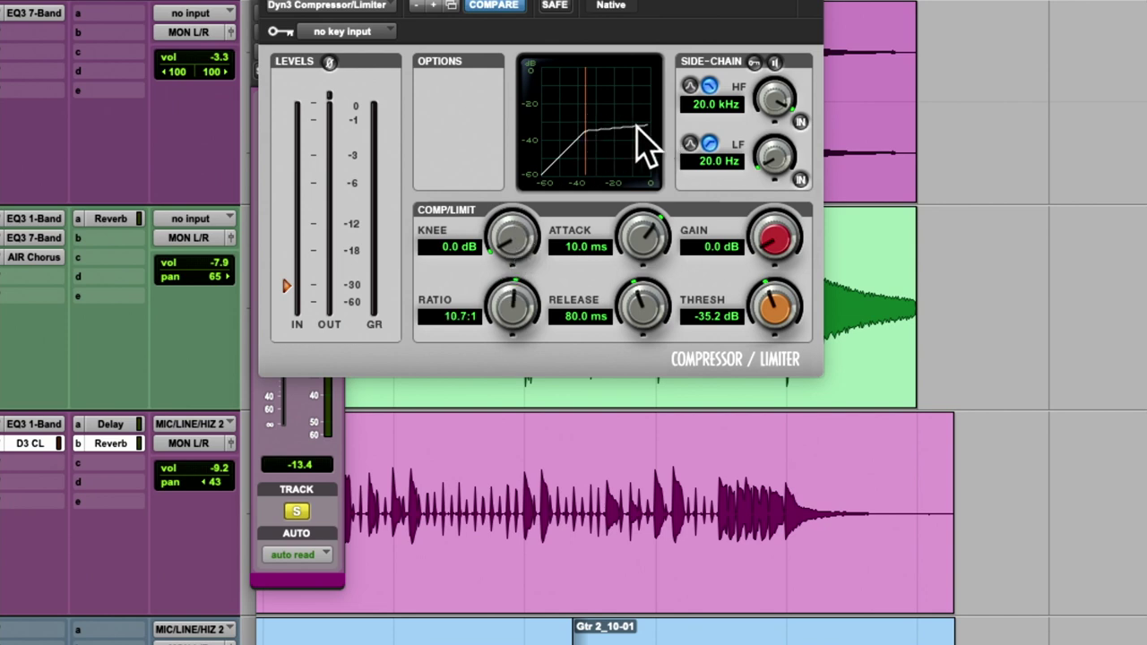
{"action": "left_click_drag", "start_coordinate": [500, 300], "coordinate": [459, 439]}
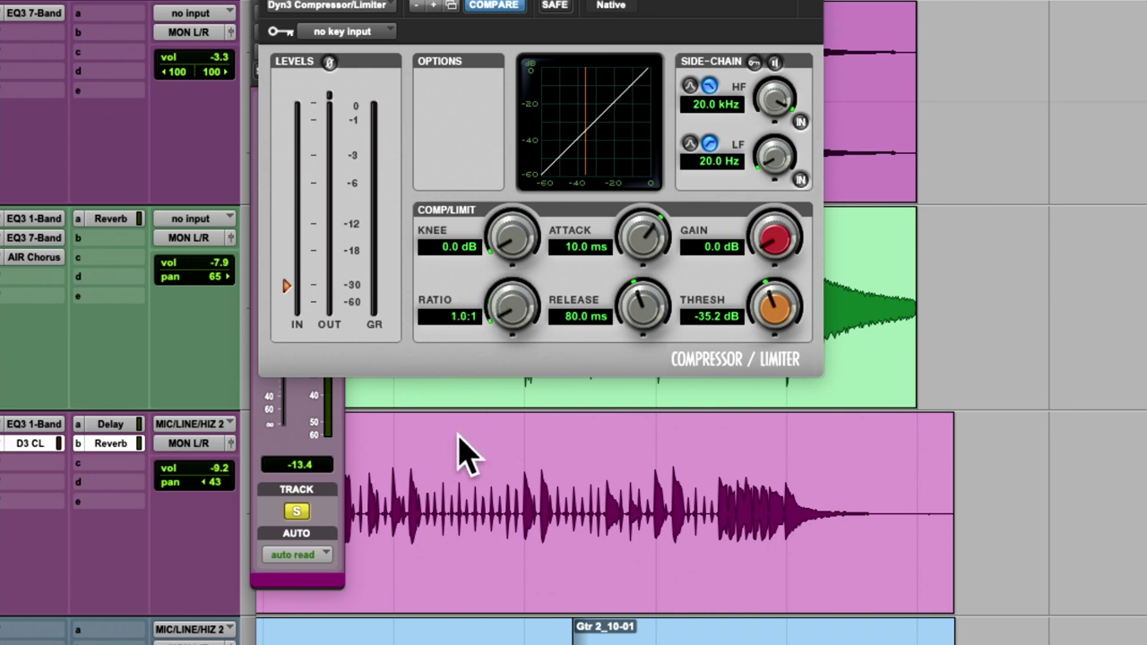
{"action": "key", "text": "space"}
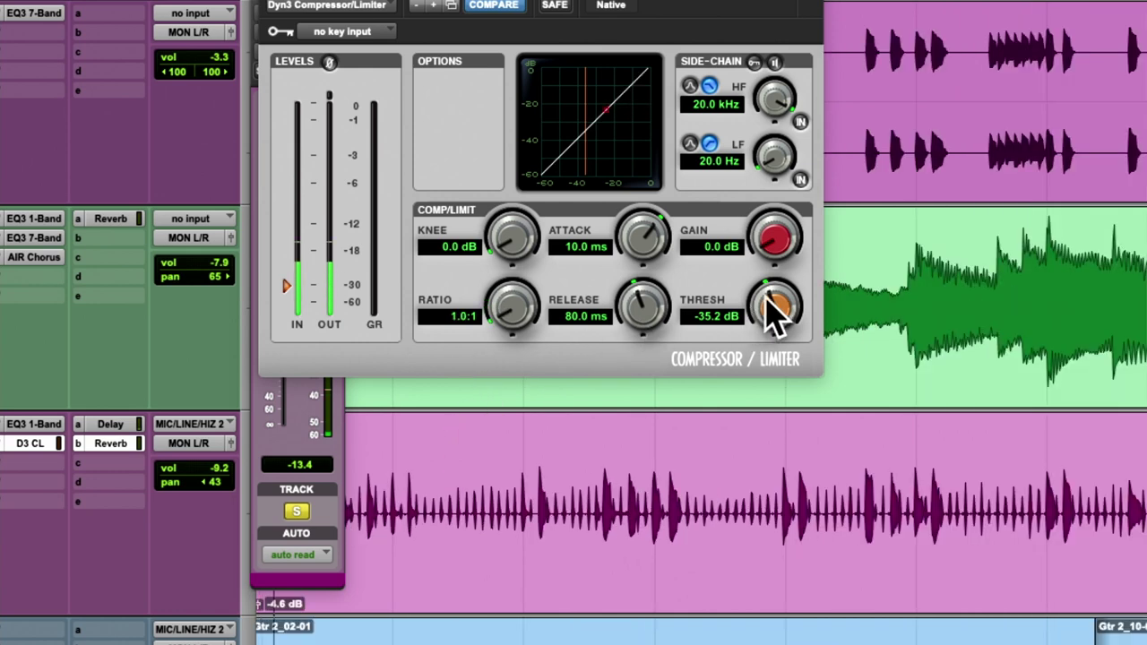
{"action": "left_click_drag", "start_coordinate": [769, 297], "coordinate": [710, 388]}
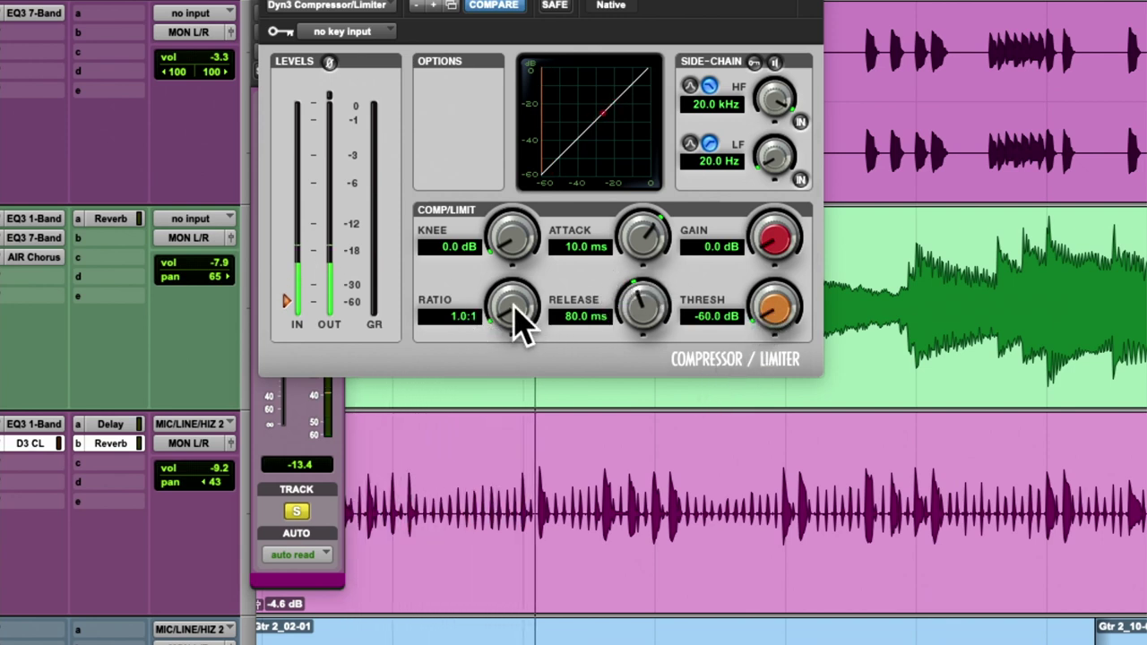
{"action": "mouse_move", "coordinate": [511, 327]}
{"action": "left_mouse_down"}
{"action": "mouse_move", "coordinate": [512, 262]}
{"action": "mouse_move", "coordinate": [504, 308]}
{"action": "left_mouse_up"}
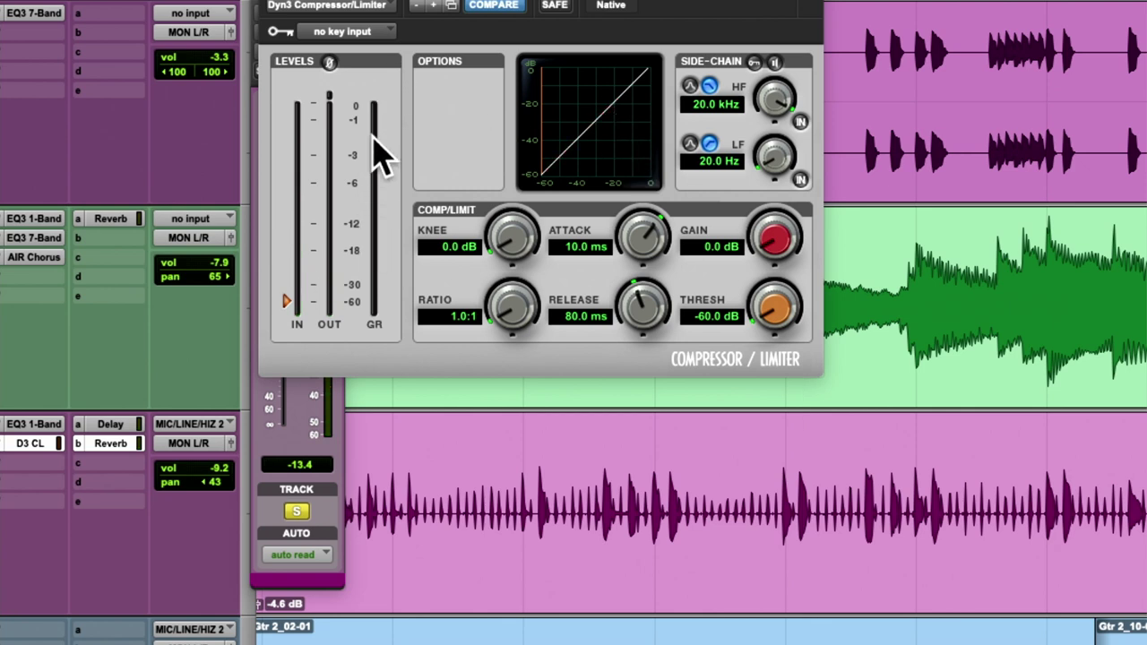
{"action": "left_click_drag", "start_coordinate": [510, 300], "coordinate": [517, 225]}
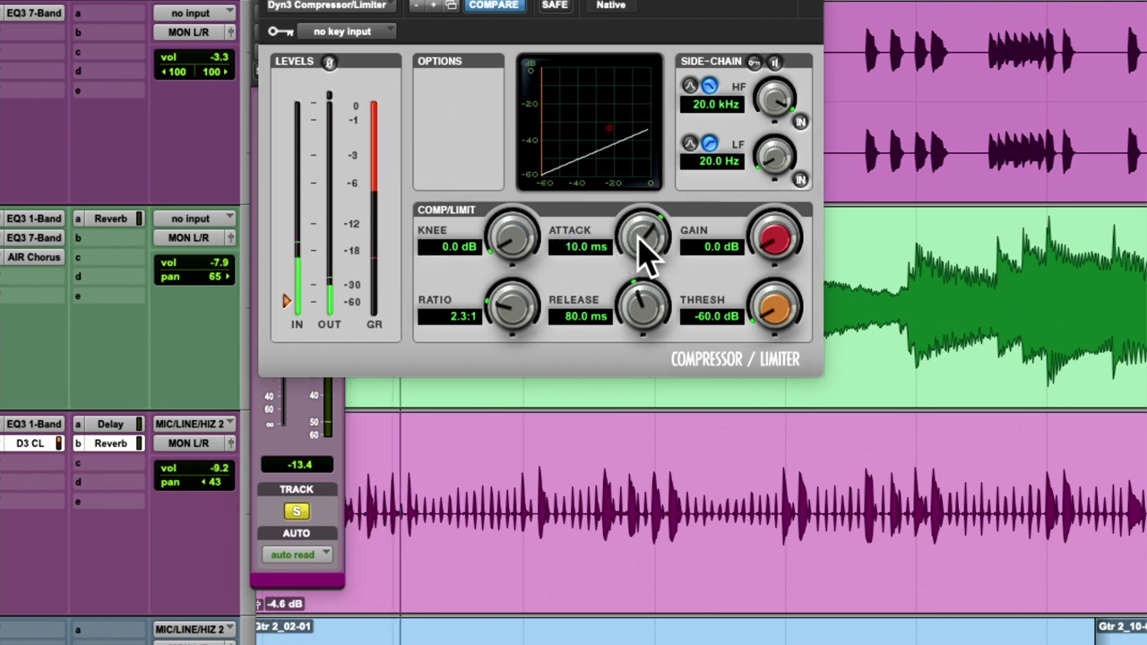
Try compressor attack times of 225.9 ms and 300.0 ms, and return the ratio to 3.0:1 and threshold to -24.0 dB
{"action": "left_click_drag", "start_coordinate": [638, 240], "coordinate": [653, 163]}
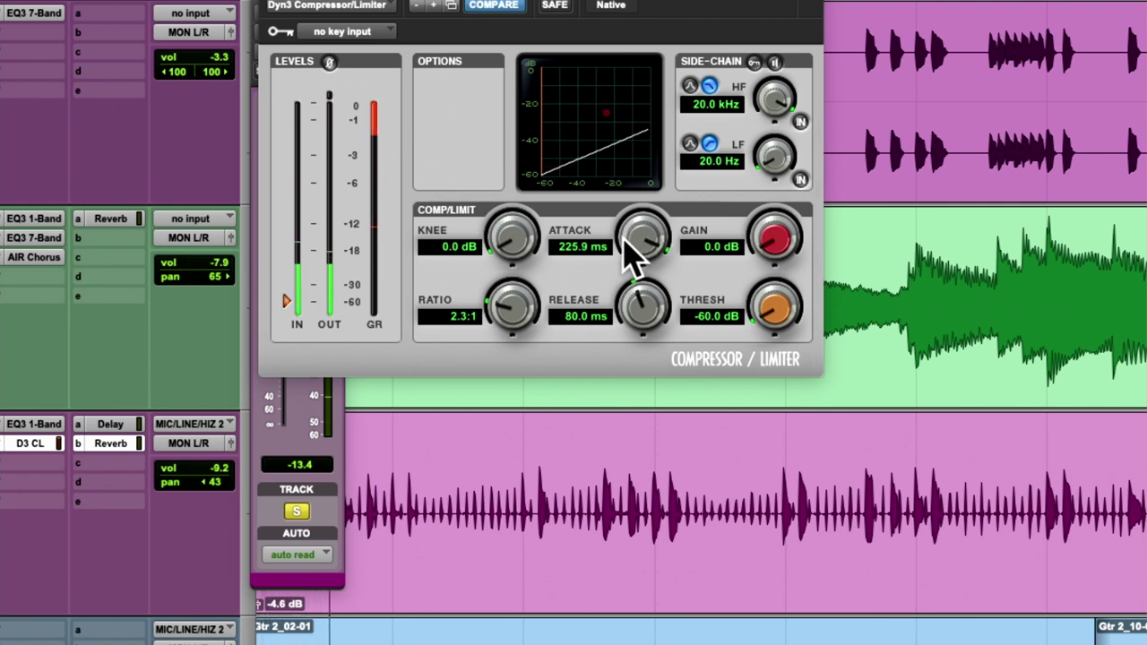
{"action": "left_click_drag", "start_coordinate": [623, 240], "coordinate": [603, 206]}
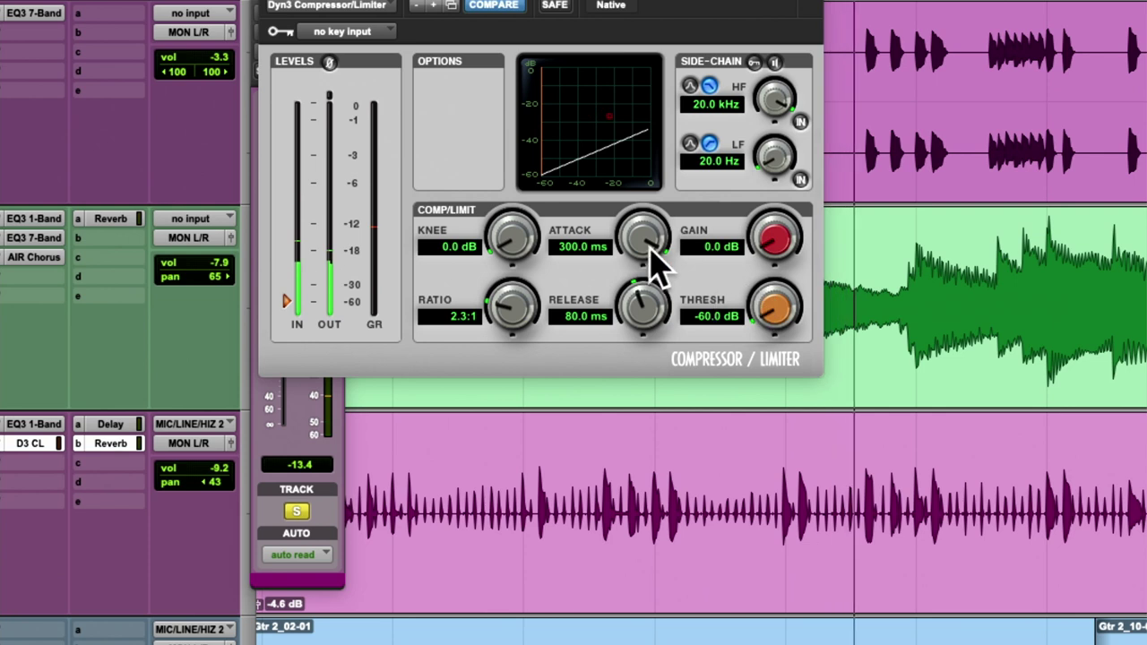
{"action": "left_click_drag", "start_coordinate": [652, 263], "coordinate": [632, 319]}
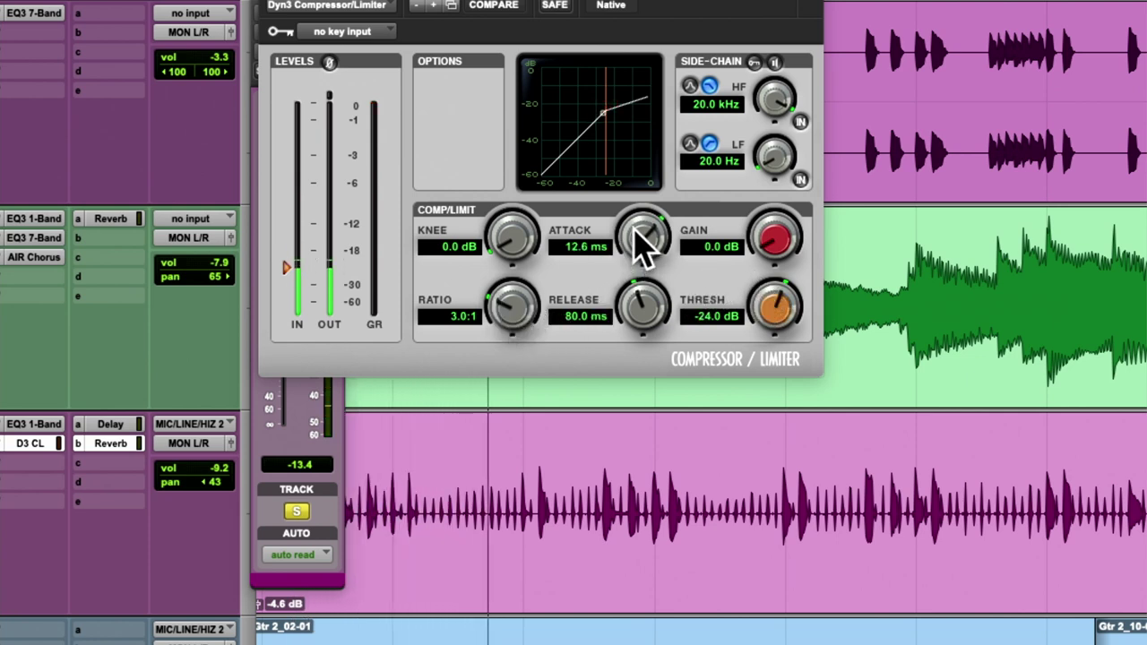
Set the compressor's attack to 36.3 ms and lower its threshold to -38.4 dB while listening to Gtr 1
{"action": "mouse_move", "coordinate": [633, 230]}
{"action": "left_mouse_down"}
{"action": "mouse_move", "coordinate": [635, 202]}
{"action": "mouse_move", "coordinate": [638, 236]}
{"action": "left_mouse_up"}
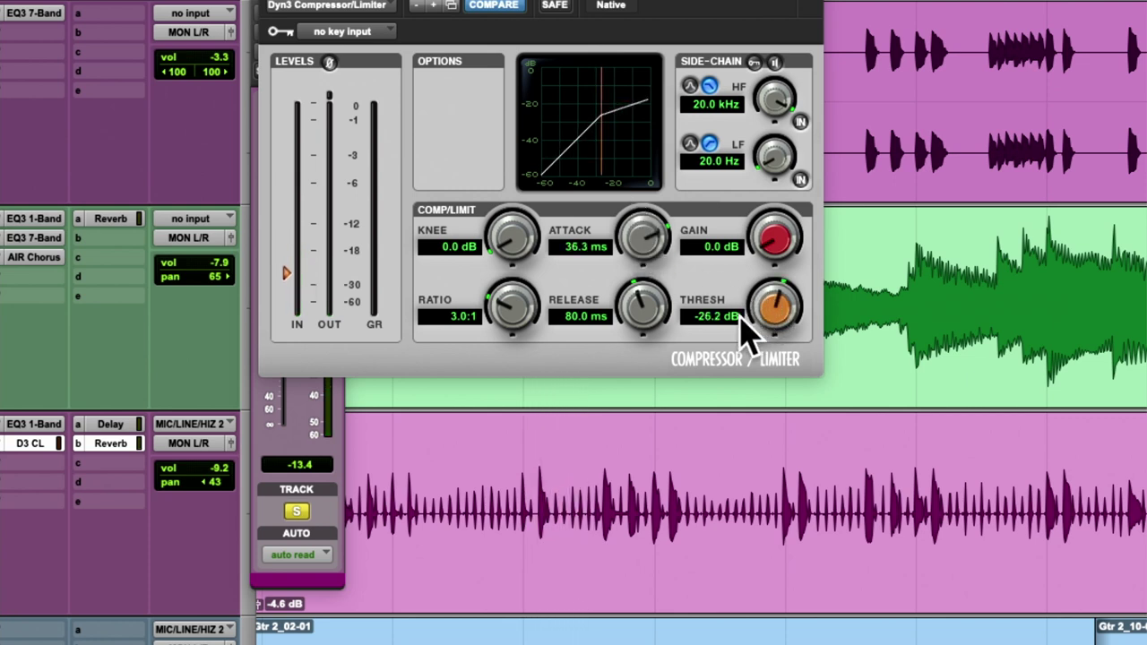
{"action": "left_click_drag", "start_coordinate": [733, 351], "coordinate": [724, 359]}
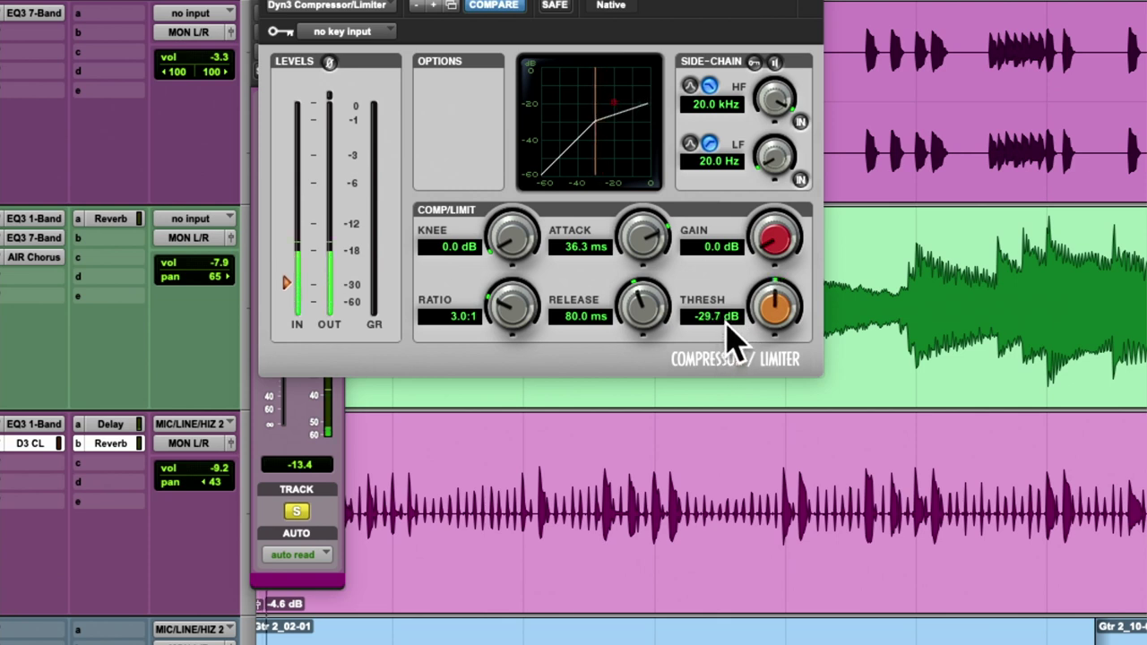
{"action": "left_click_drag", "start_coordinate": [777, 301], "coordinate": [743, 306]}
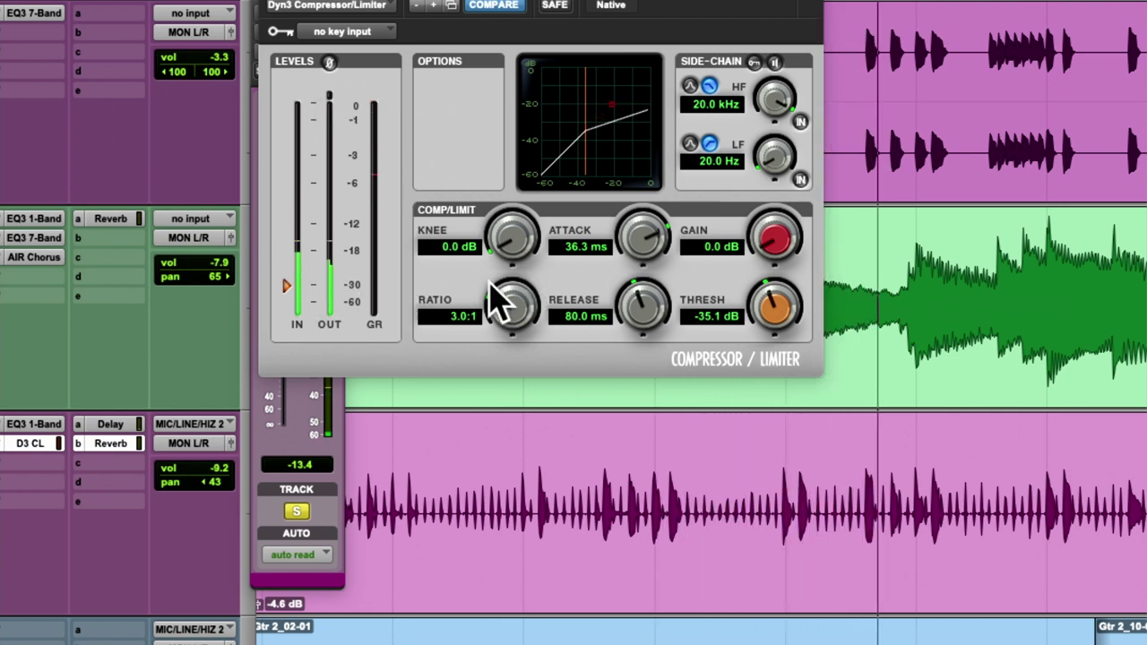
{"action": "left_click_drag", "start_coordinate": [757, 279], "coordinate": [747, 308]}
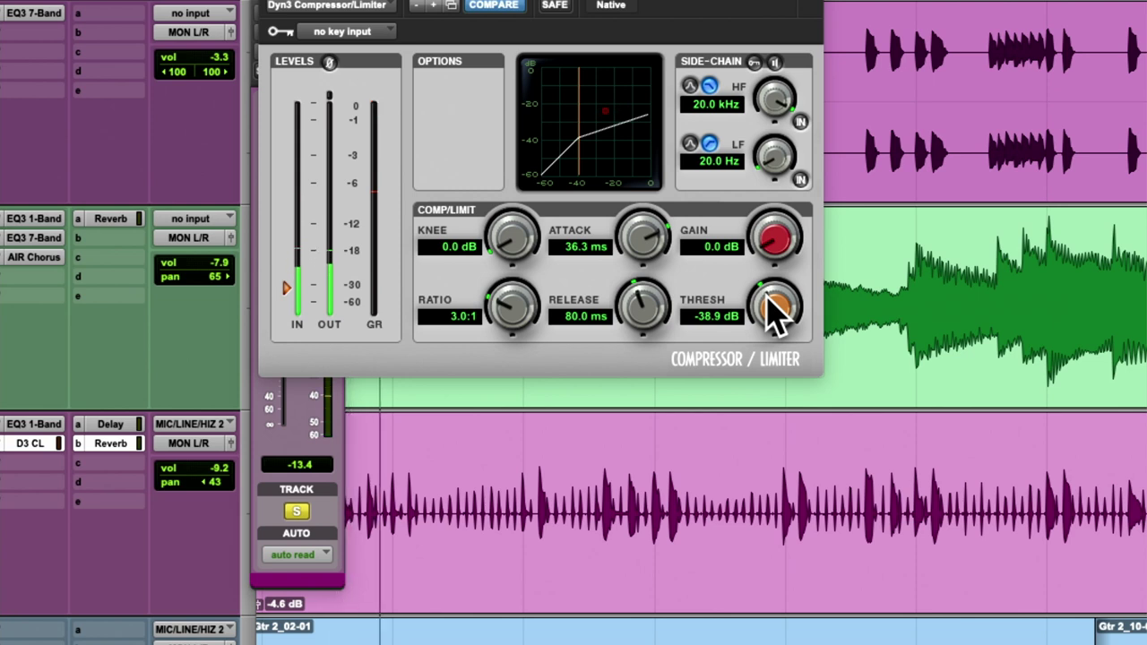
{"action": "mouse_move", "coordinate": [769, 298]}
{"action": "left_mouse_down"}
{"action": "mouse_move", "coordinate": [770, 275]}
{"action": "mouse_move", "coordinate": [769, 292]}
{"action": "left_mouse_up"}
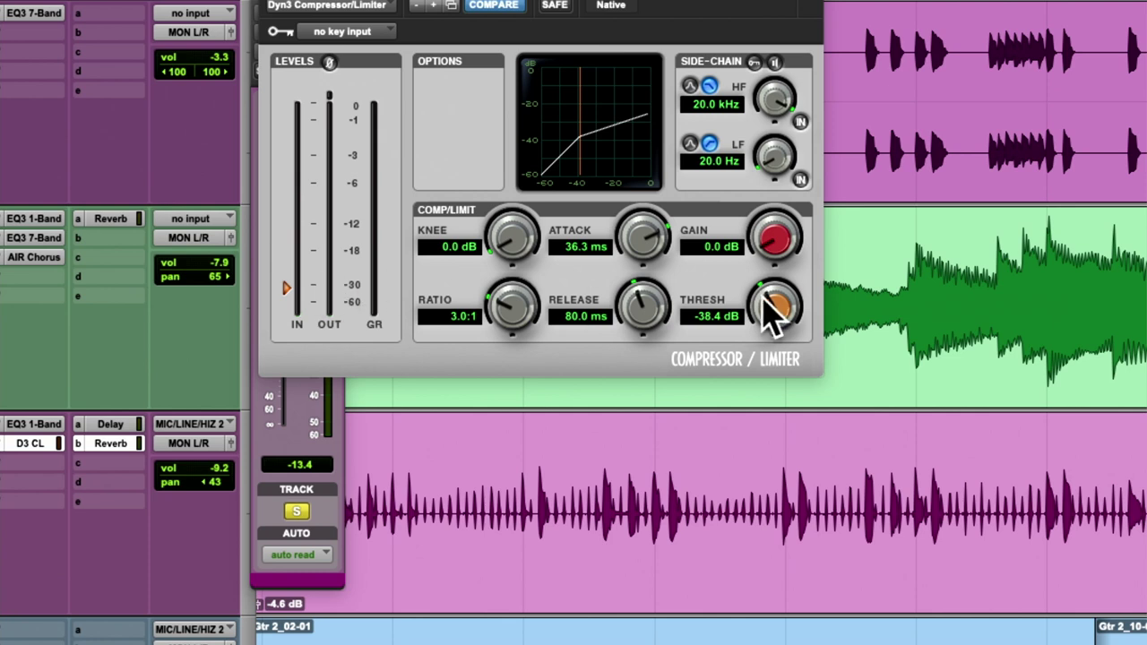
Try a -60.0 dB threshold with adjusted makeup gain, settle on -34.0 dB with 0.0 dB gain, and close the compressor
{"action": "left_click_drag", "start_coordinate": [757, 318], "coordinate": [724, 362]}
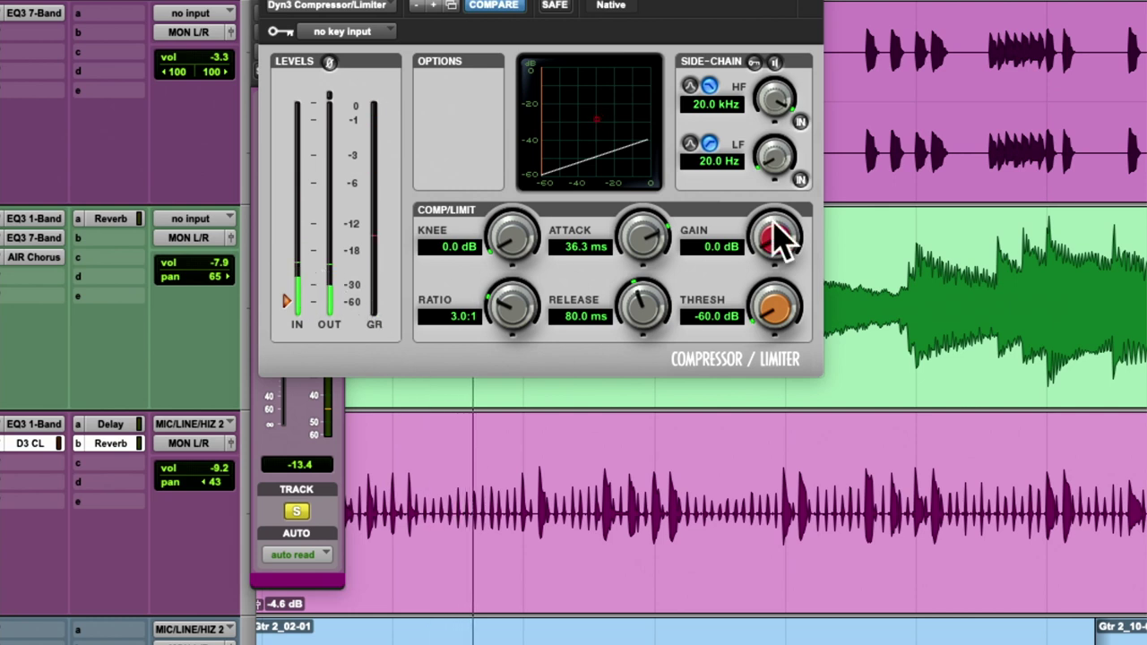
{"action": "mouse_move", "coordinate": [776, 235]}
{"action": "left_mouse_down"}
{"action": "mouse_move", "coordinate": [768, 243]}
{"action": "mouse_move", "coordinate": [762, 233]}
{"action": "mouse_move", "coordinate": [763, 138]}
{"action": "mouse_move", "coordinate": [766, 322]}
{"action": "mouse_move", "coordinate": [772, 215]}
{"action": "left_mouse_up"}
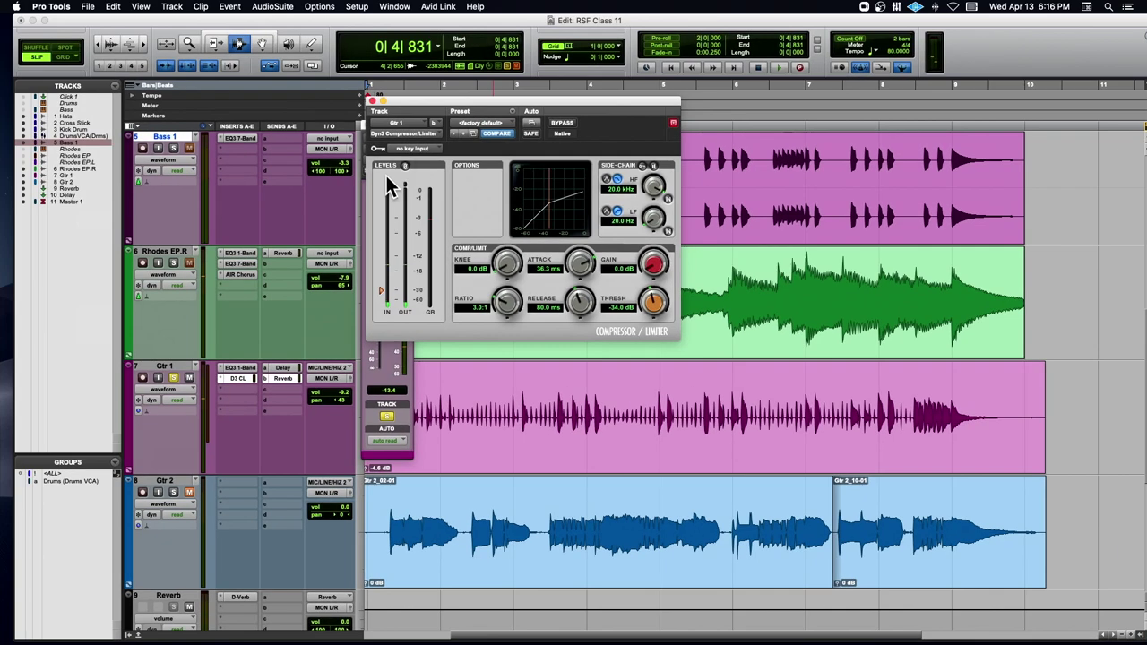
{"action": "left_click", "coordinate": [372, 101]}
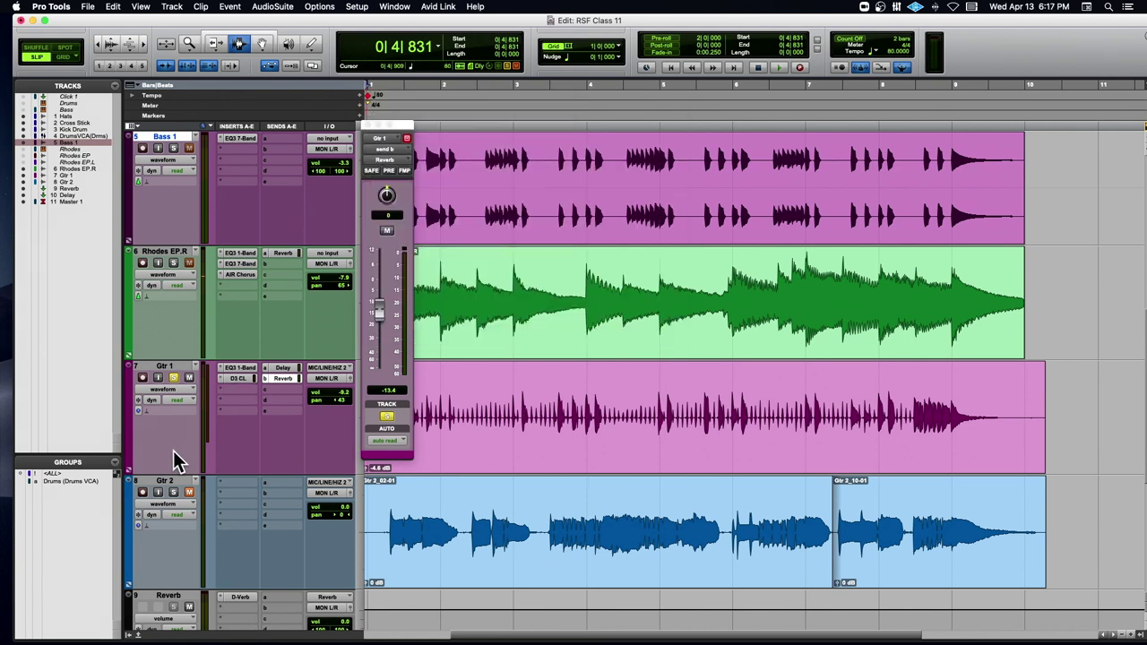
Unsolo Gtr 1, audition it in the mix, and close its Reverb send window
{"action": "left_click", "coordinate": [172, 375]}
{"action": "key", "text": "space"}
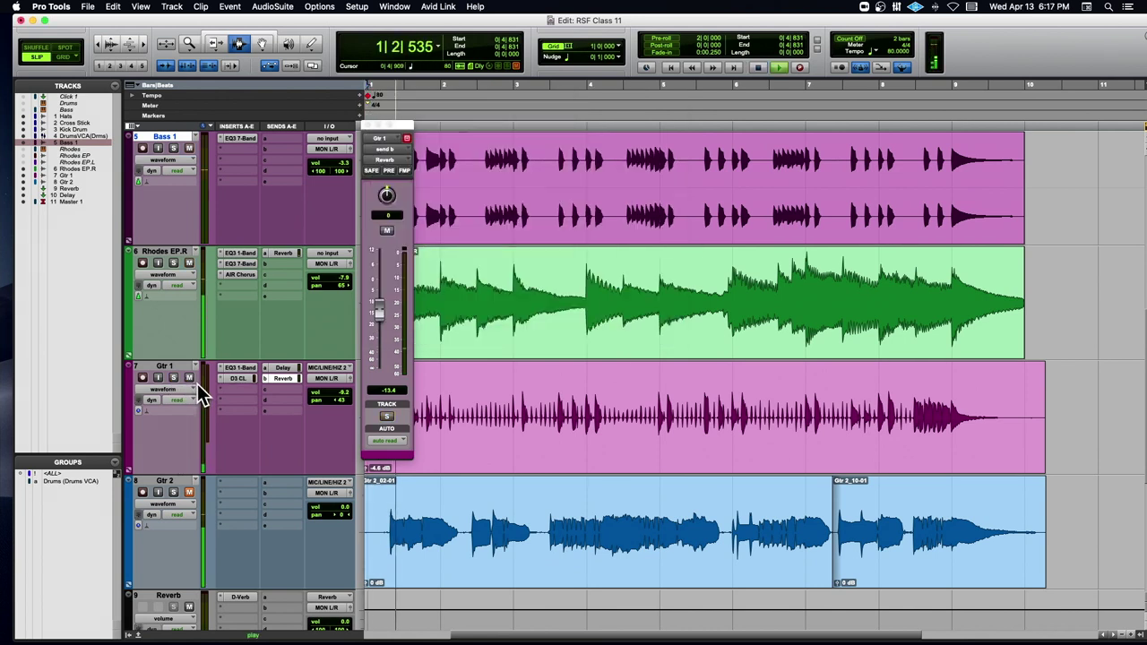
{"action": "key", "text": "space"}
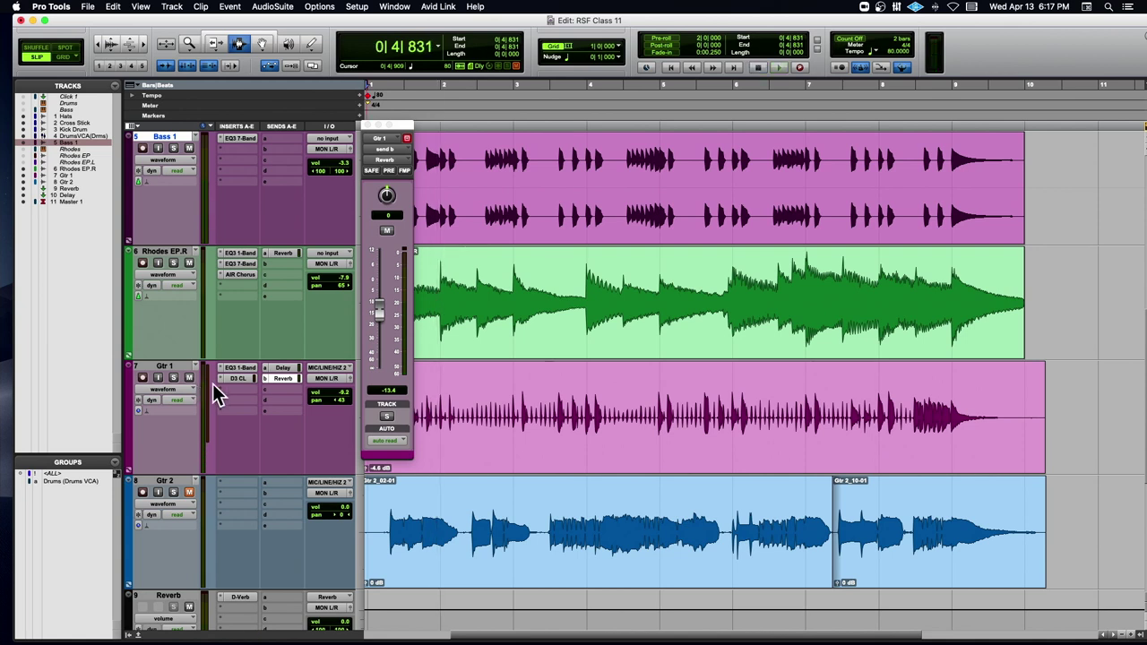
{"action": "left_click", "coordinate": [371, 123]}
Compare Gtr 1 with its compressor on and bypassed during mix playback, and re-enable the compressor and 1-band EQ
{"action": "key", "text": "space"}
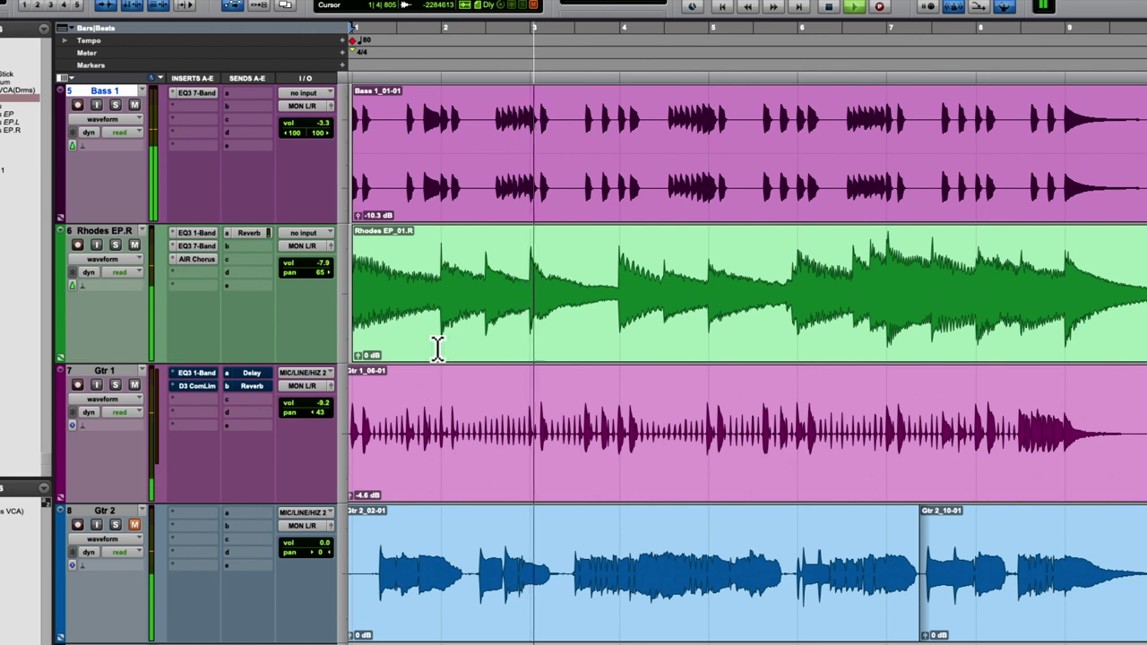
{"action": "left_click", "coordinate": [198, 387]}
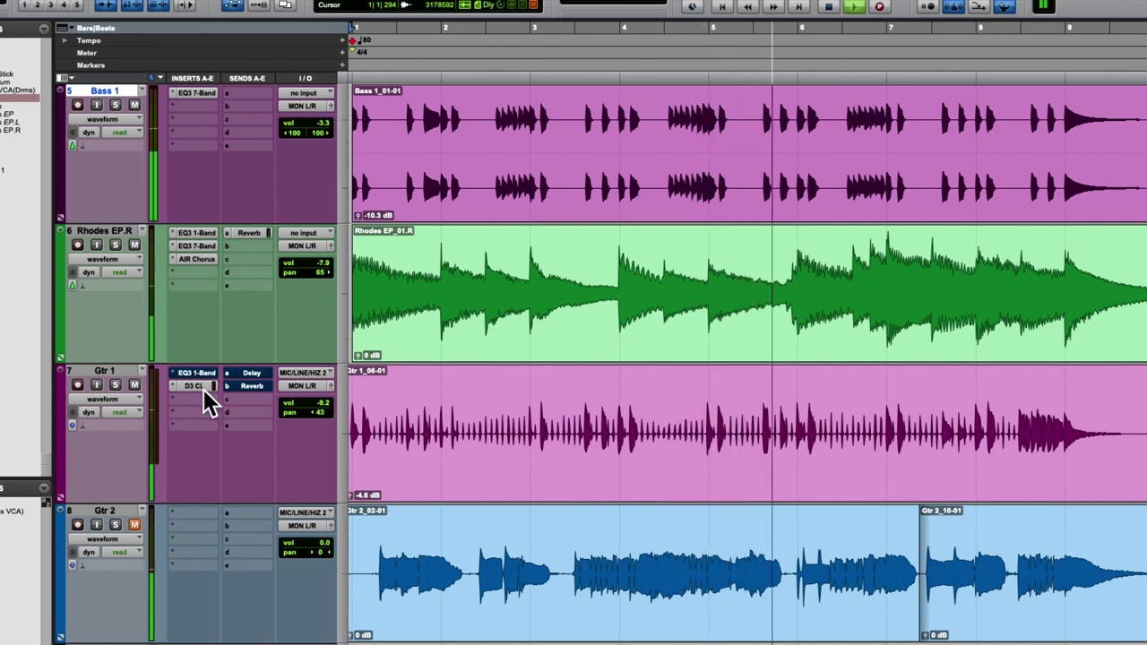
{"action": "left_click", "coordinate": [188, 386]}
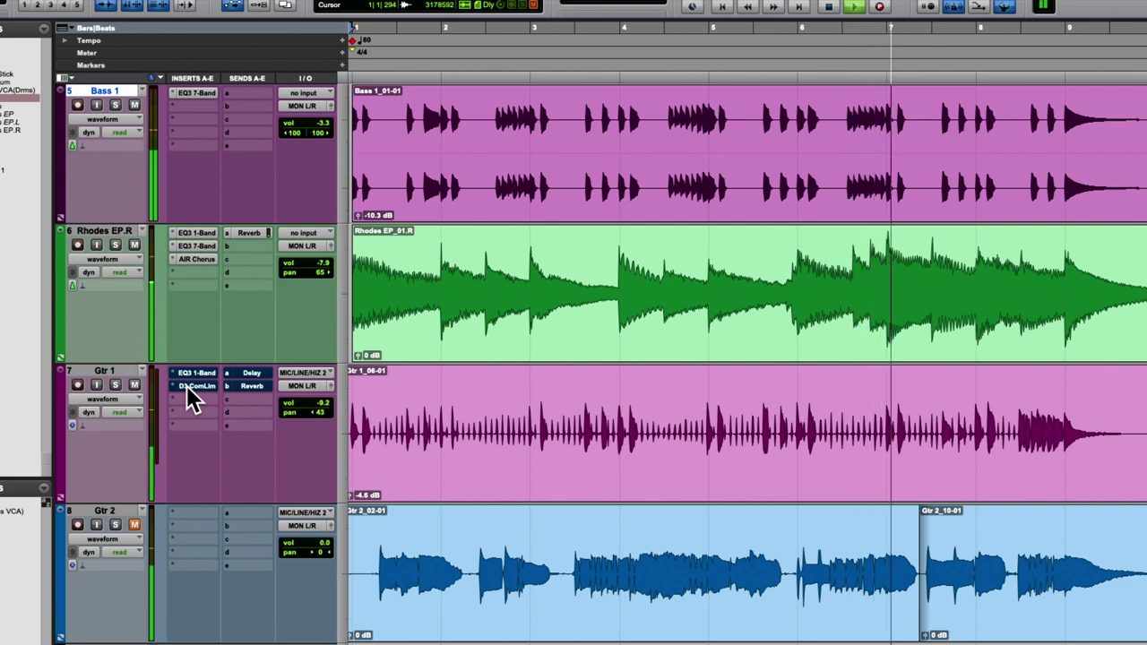
{"action": "left_click", "coordinate": [187, 386], "text": "super"}
{"action": "left_click", "coordinate": [197, 372], "text": "super"}
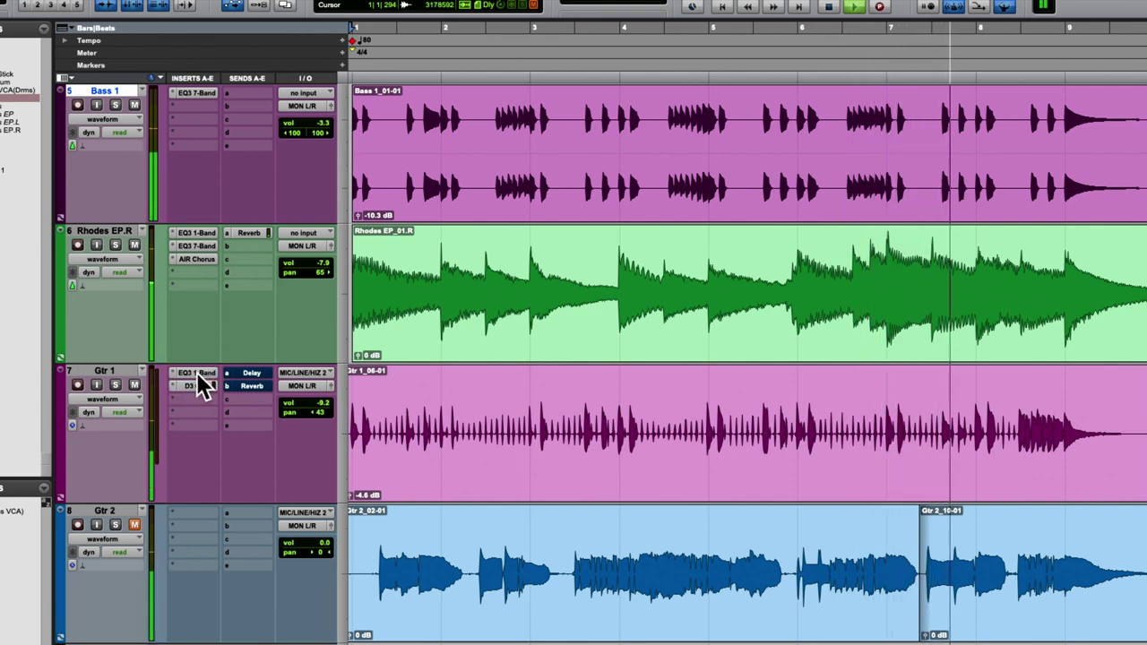
Re-enable Gtr 1's Delay and Reverb sends while the mix plays, and stop playback
{"action": "left_click", "coordinate": [253, 373], "text": "super"}
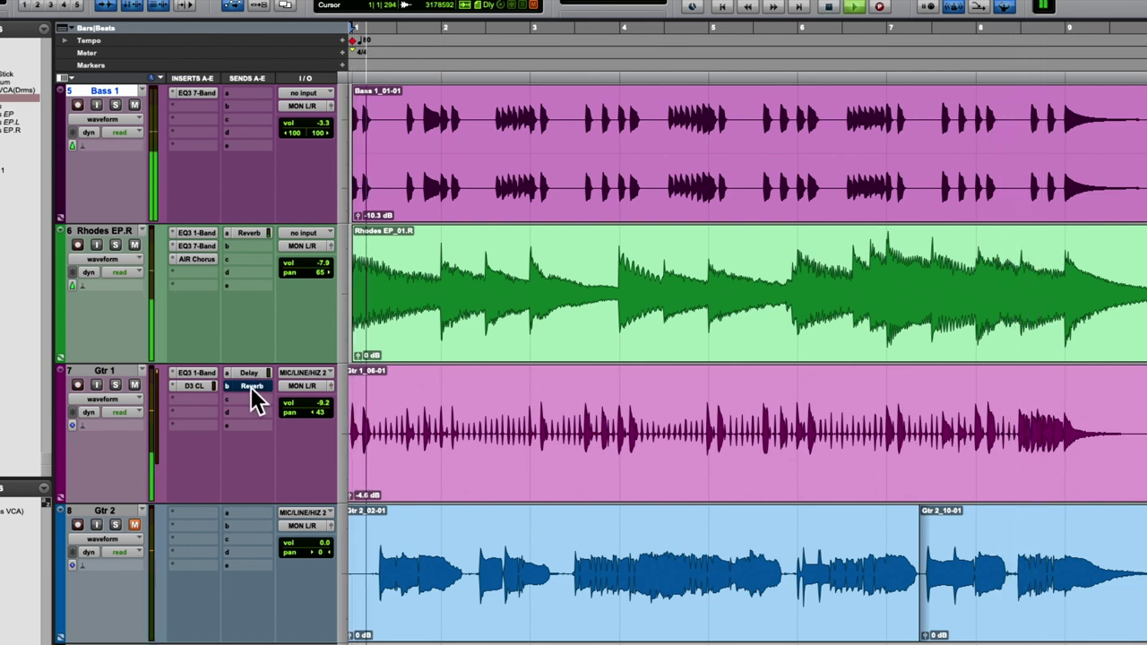
{"action": "left_click", "coordinate": [251, 387], "text": "super"}
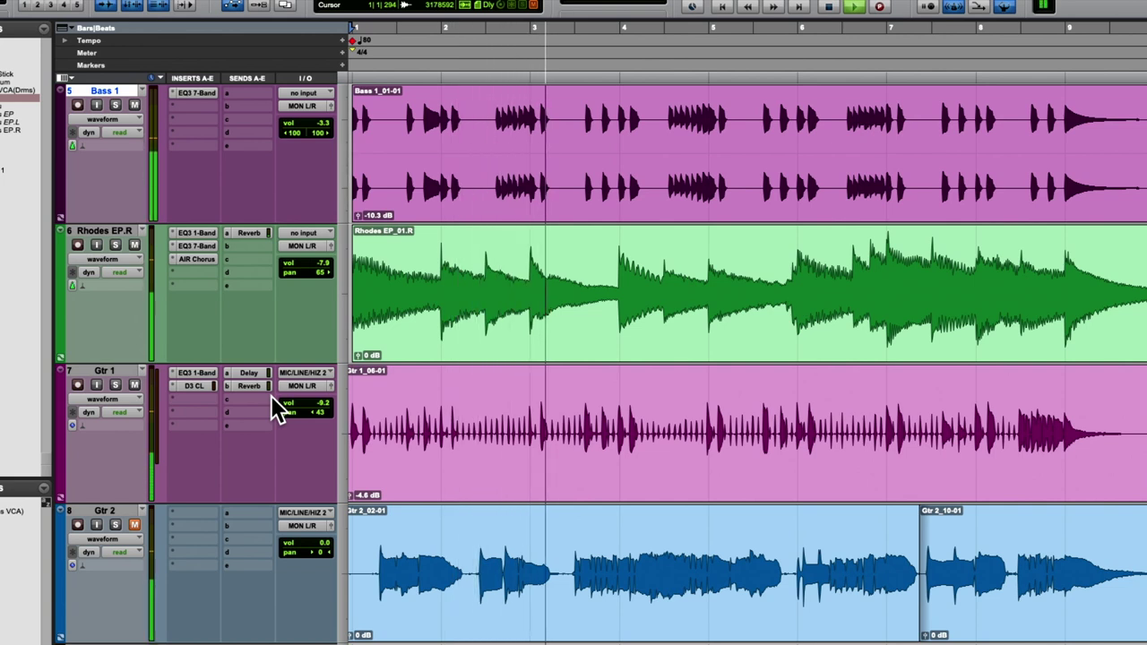
{"action": "key", "text": "super+bracketleft"}
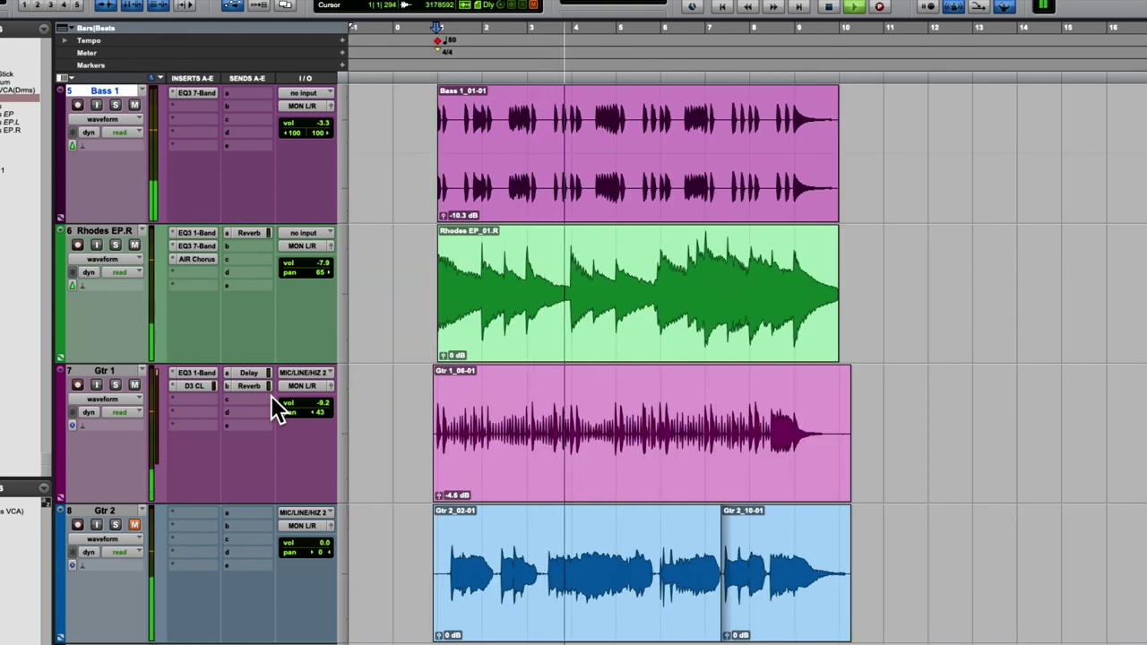
{"action": "scroll", "coordinate": [271, 396], "scroll_direction": "down", "scroll_amount": 13}
{"action": "scroll", "coordinate": [271, 397], "scroll_direction": "up", "scroll_amount": 3}
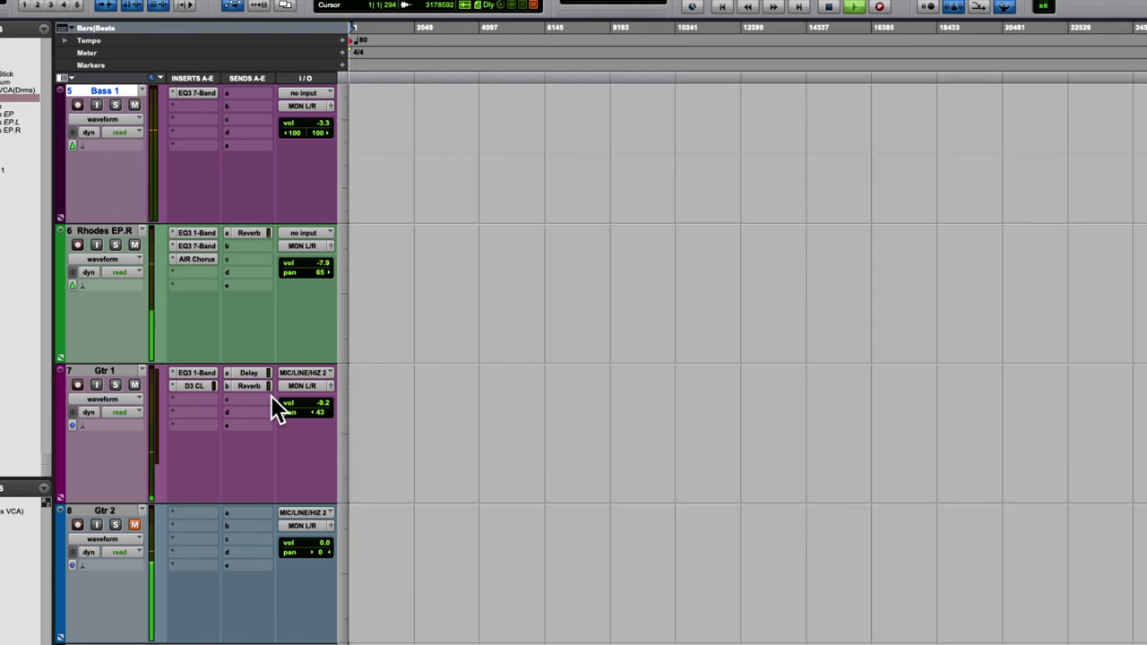
{"action": "key", "text": "1"}
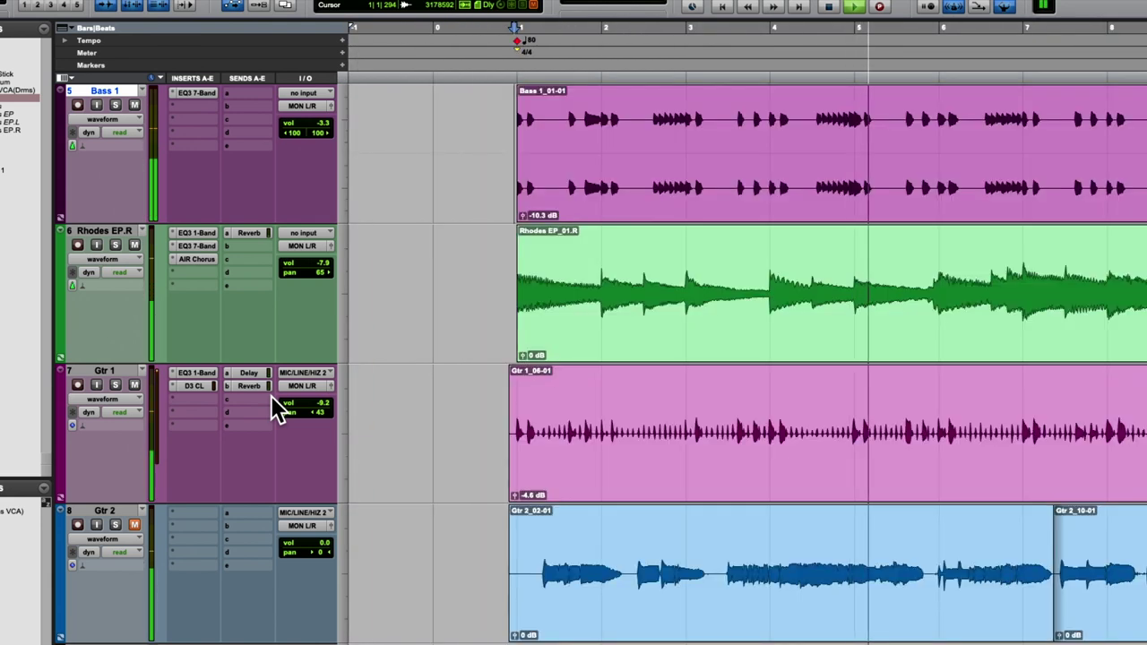
{"action": "key", "text": "space"}
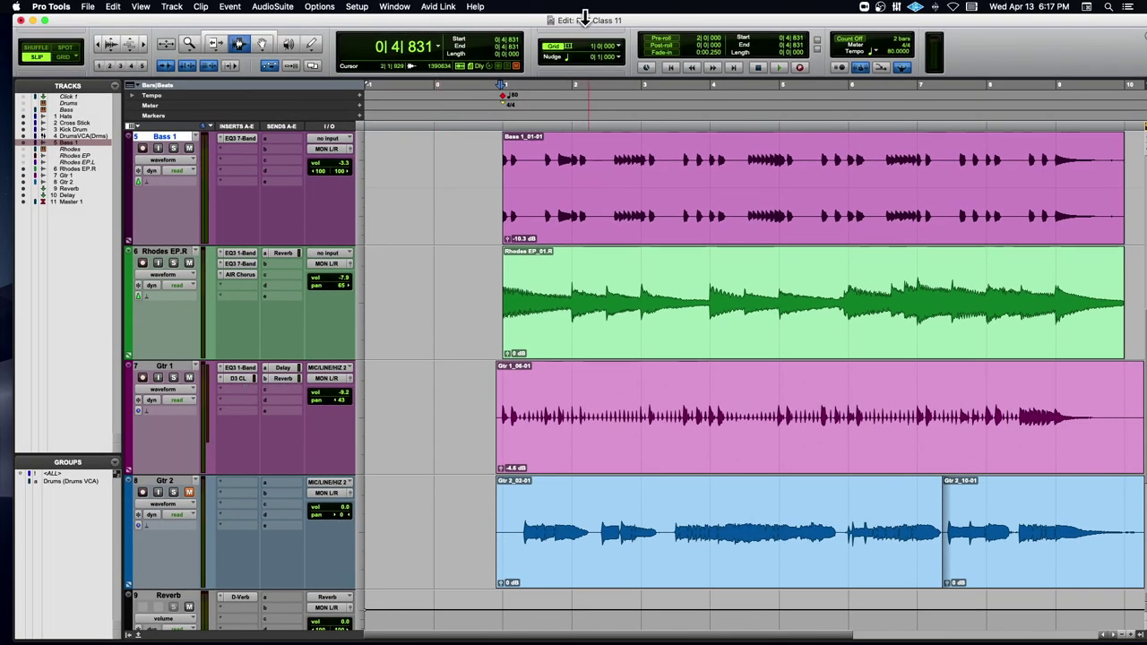
{"action": "left_click_drag", "start_coordinate": [582, 19], "coordinate": [580, 18]}
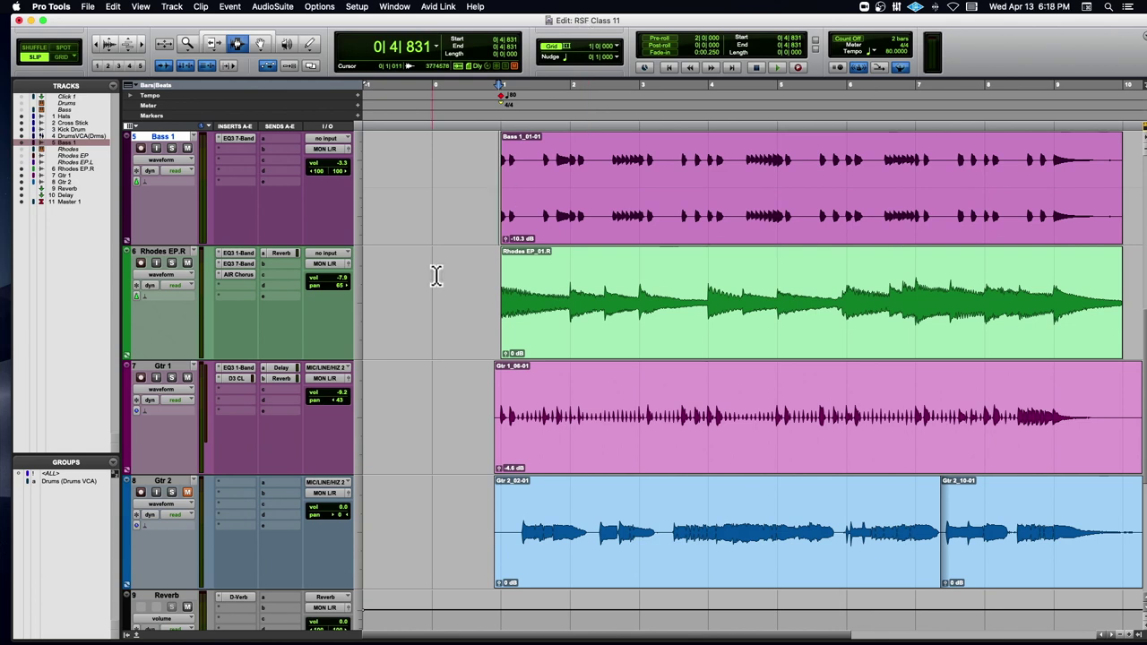
Unmute Gtr 2 and audition it in the mix from just before its first clip
{"action": "scroll", "coordinate": [472, 384], "scroll_direction": "down", "scroll_amount": 5}
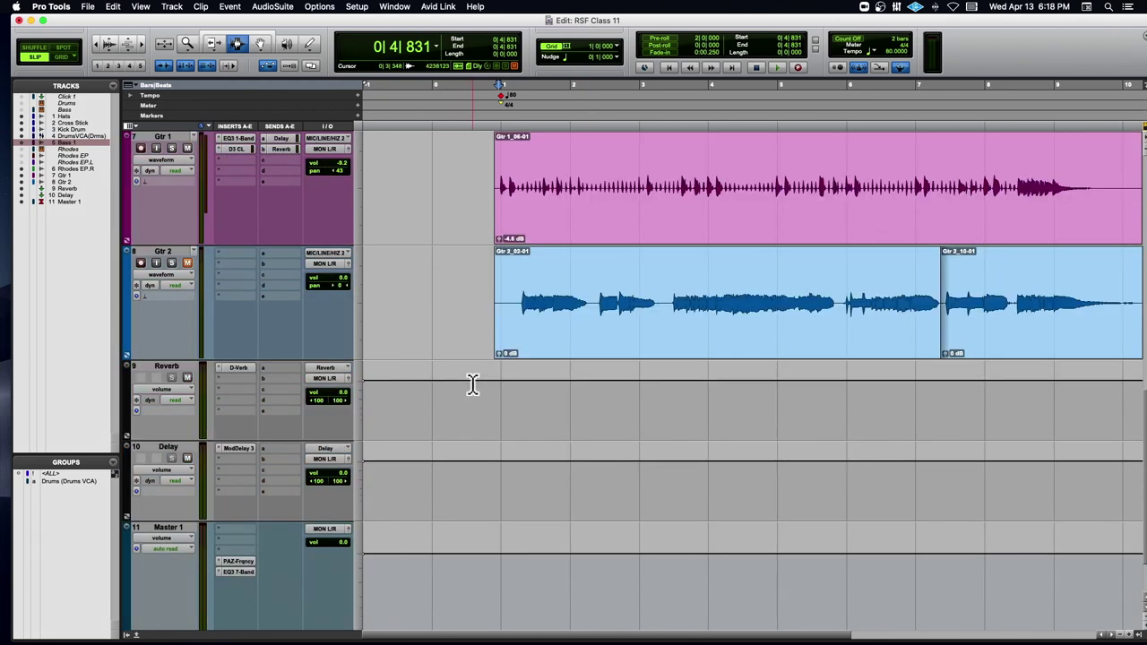
{"action": "left_click", "coordinate": [487, 307]}
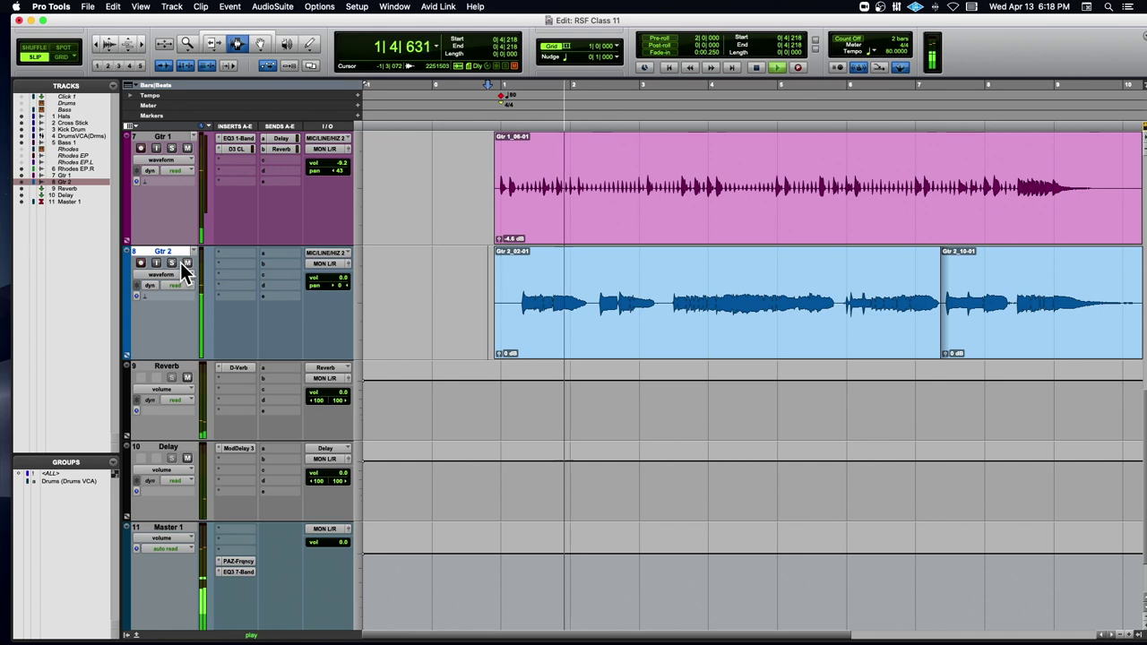
{"action": "key", "text": "space"}
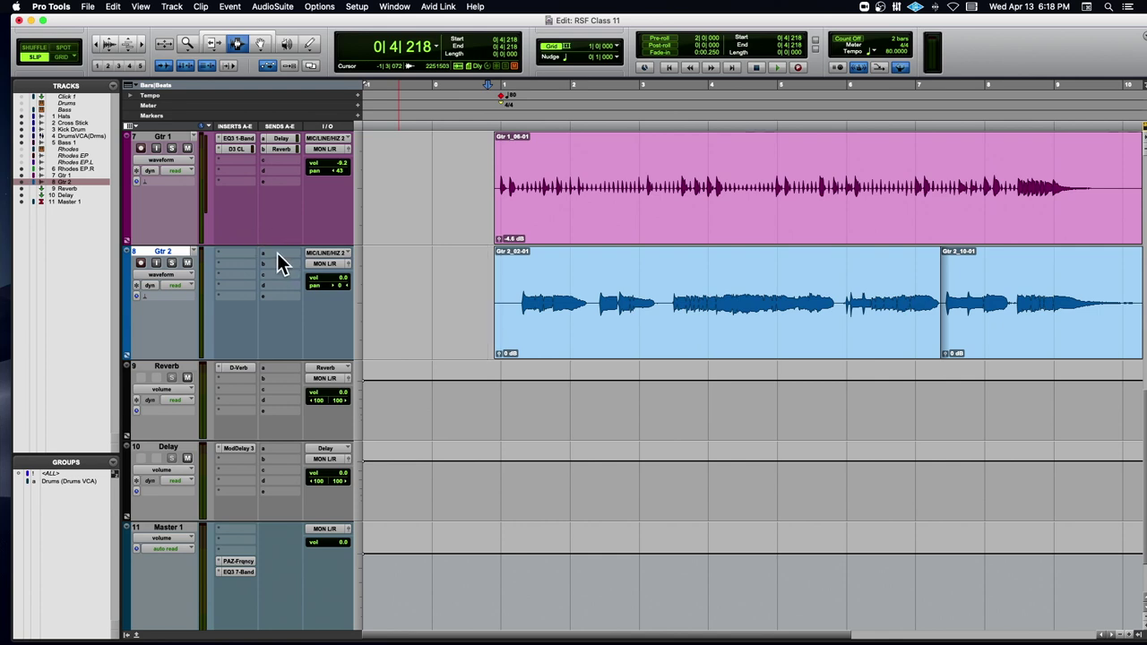
Send Gtr 2 to the Reverb (Stereo) bus at -5.2 dB, auditioning it soloed and in the mix
{"action": "left_click", "coordinate": [278, 255]}
{"action": "mouse_move", "coordinate": [281, 263]}
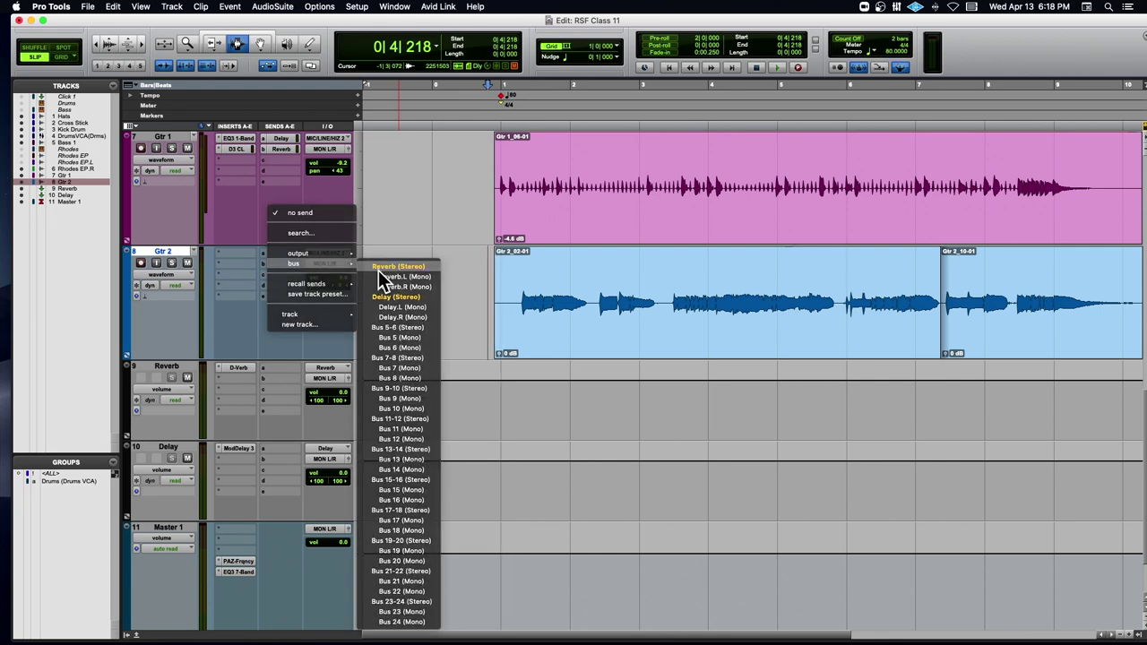
{"action": "left_click", "coordinate": [397, 267]}
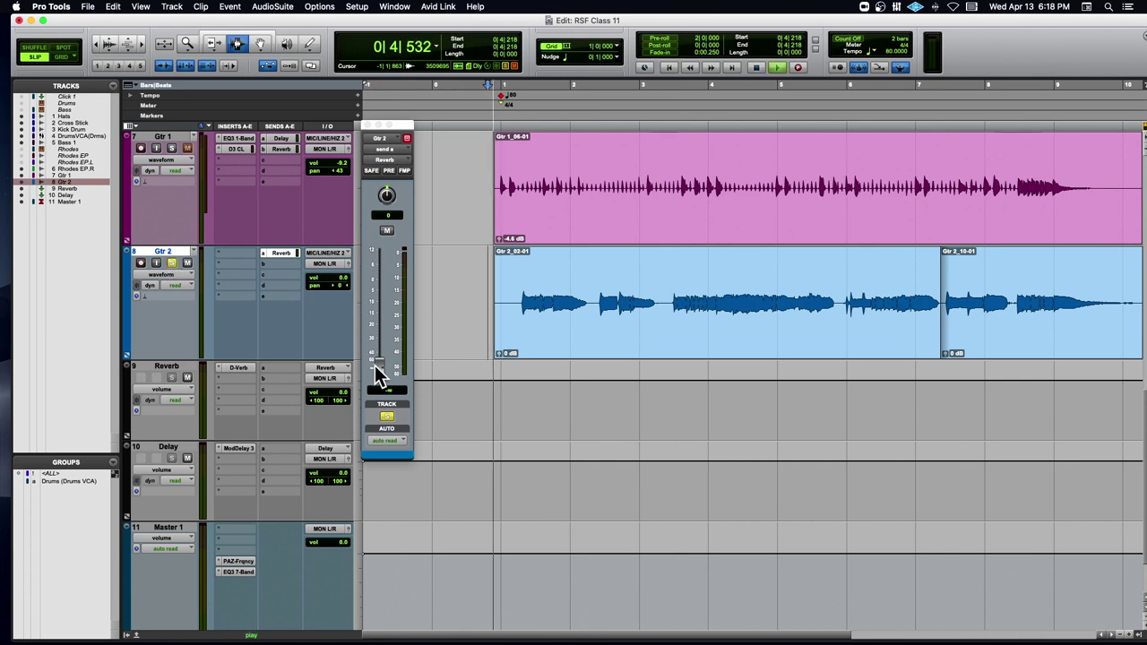
{"action": "left_click_drag", "start_coordinate": [374, 365], "coordinate": [386, 297]}
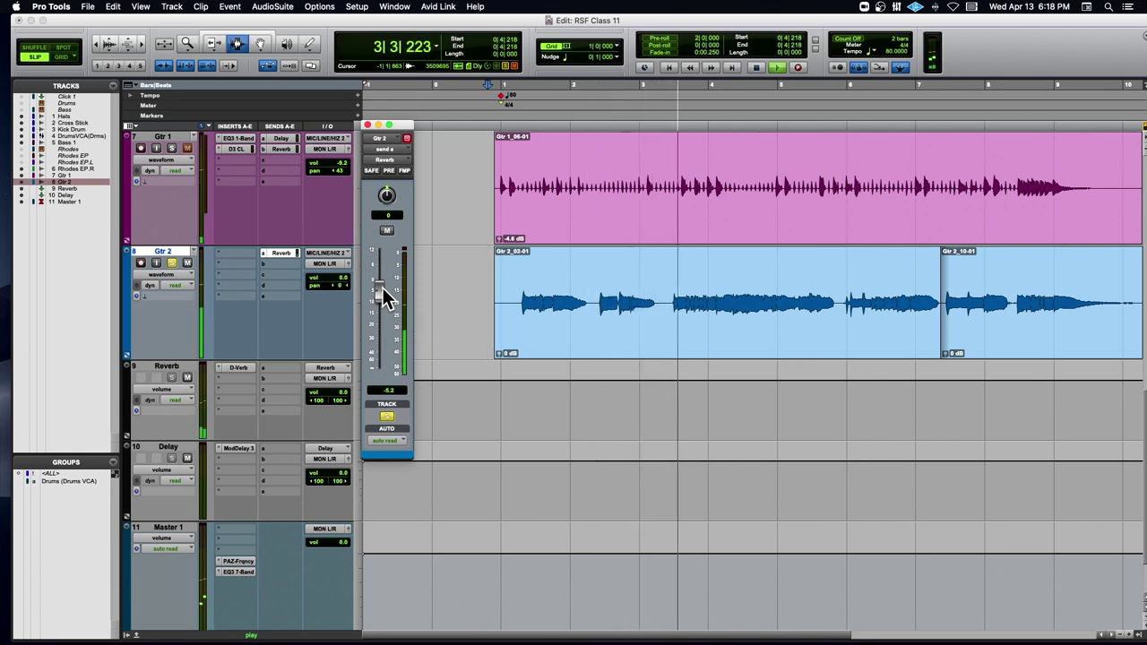
{"action": "left_click", "coordinate": [171, 264]}
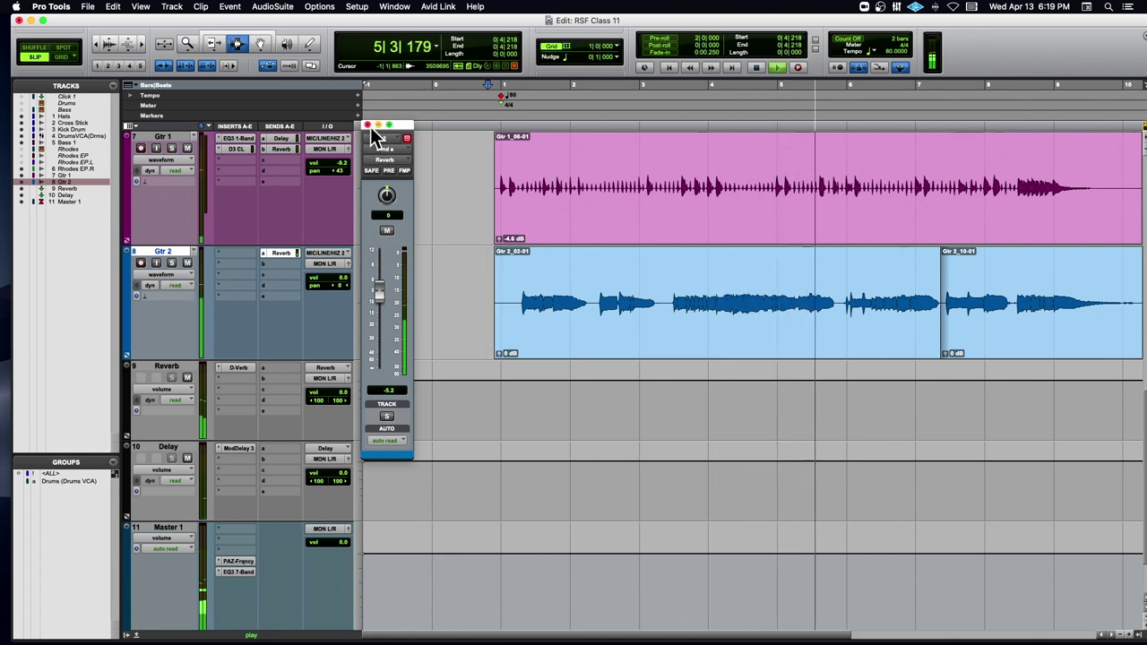
{"action": "key", "text": "space"}
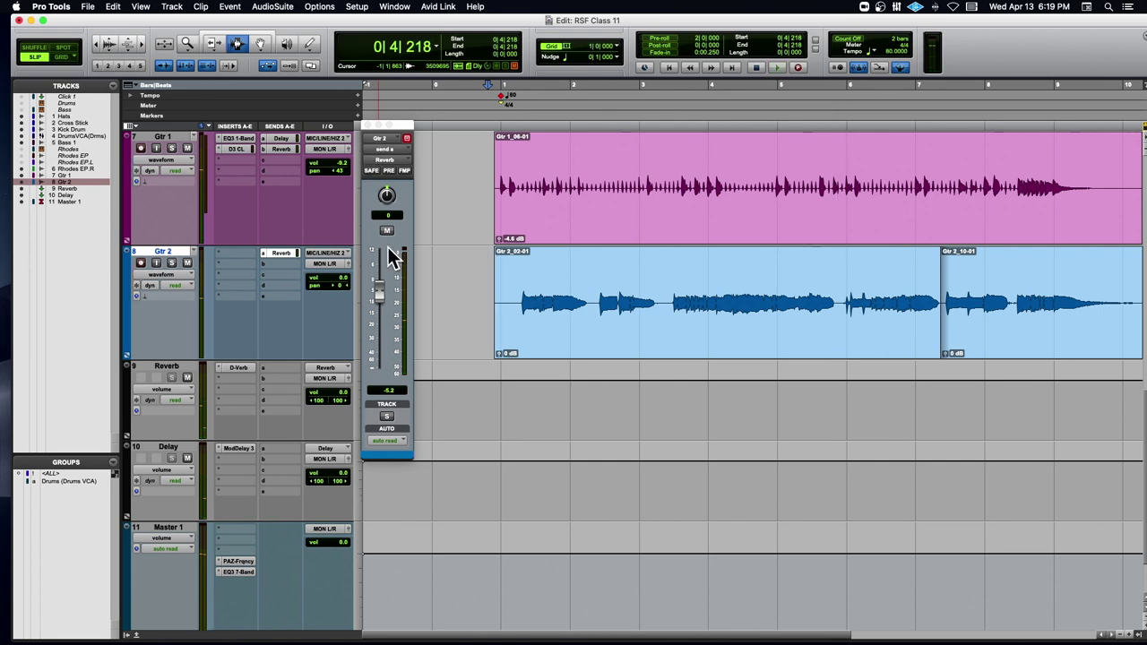
Insert the Dyn3 Compressor/Limiter (mono) in the first insert slot of Gtr 2
{"action": "left_click", "coordinate": [231, 253]}
{"action": "mouse_move", "coordinate": [259, 253]}
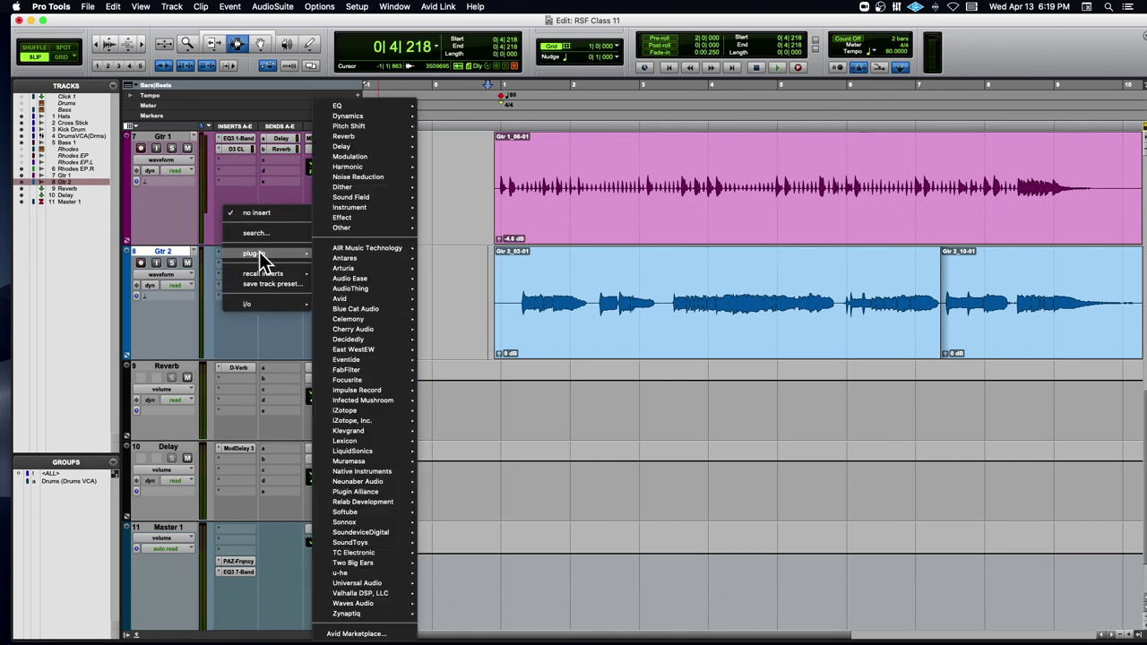
{"action": "mouse_move", "coordinate": [372, 106]}
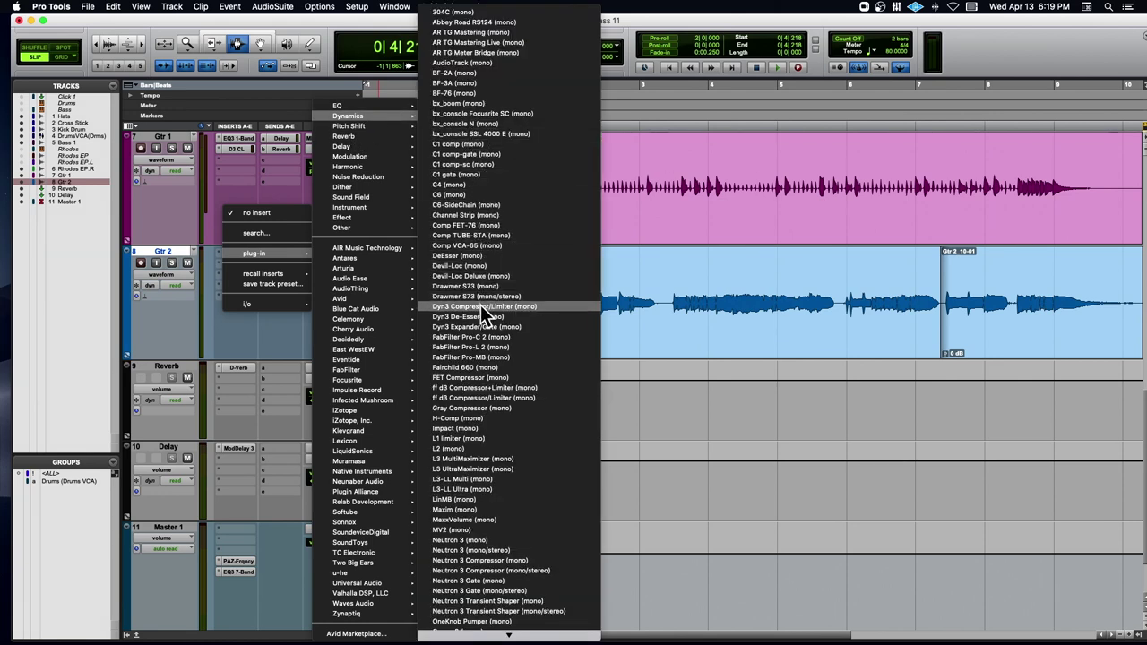
{"action": "left_click", "coordinate": [483, 306]}
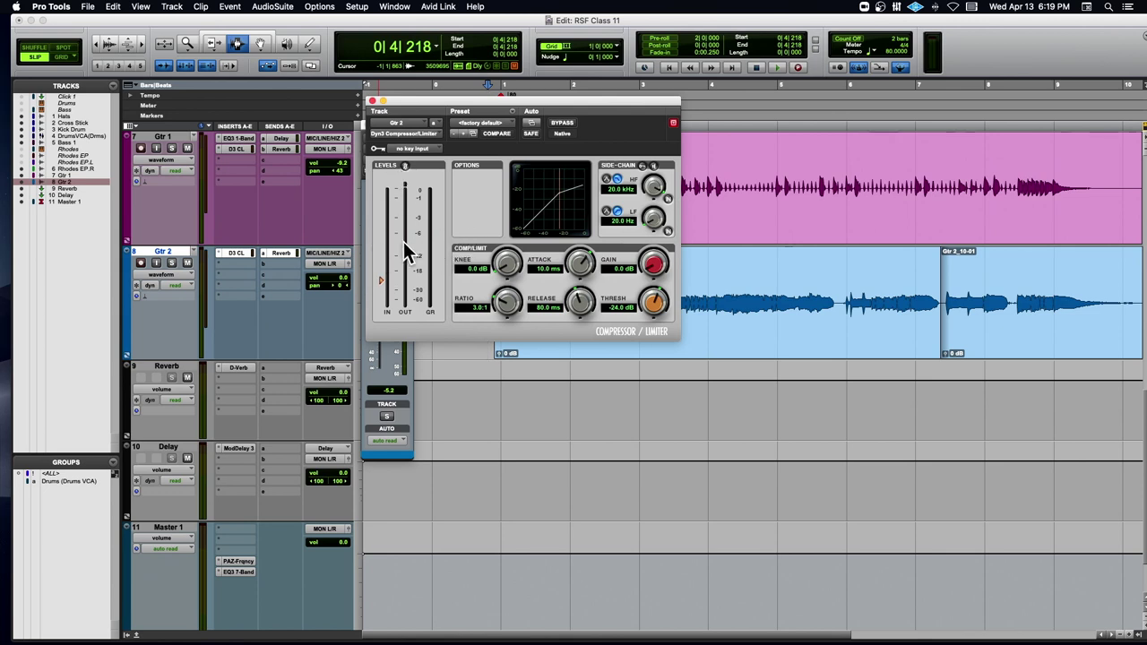
With Gtr 2 soloed, set its compressor's threshold to -30.0 dB, release to 91.4 ms and gain to 1.8 dB, comparing with bypass
{"action": "left_click", "coordinate": [172, 262]}
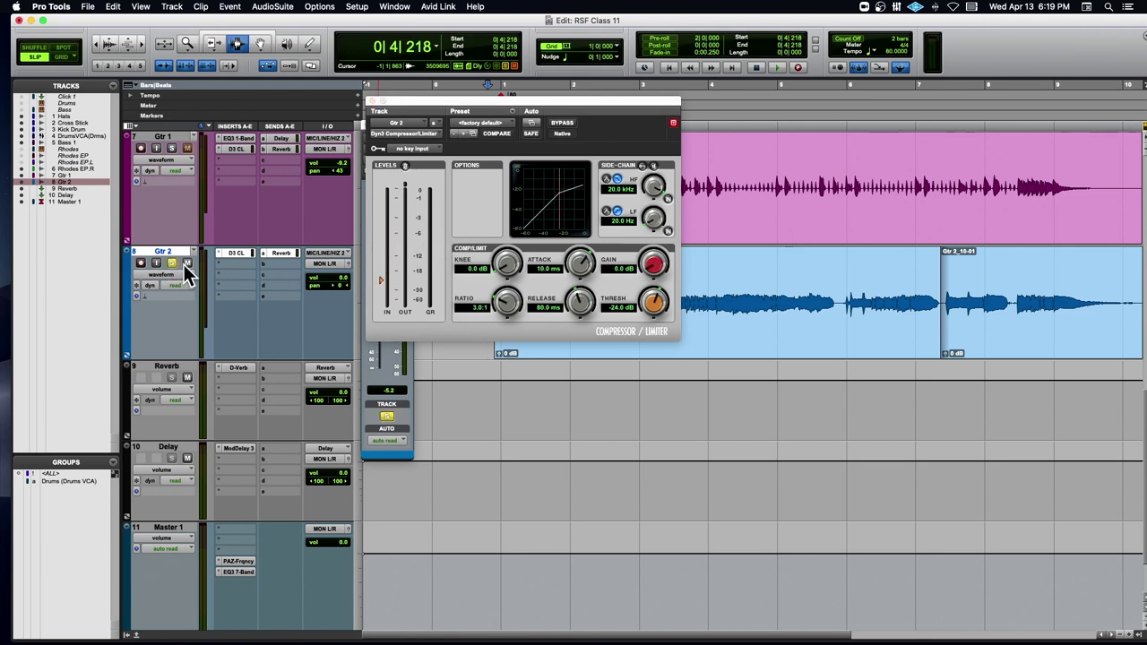
{"action": "key", "text": "space"}
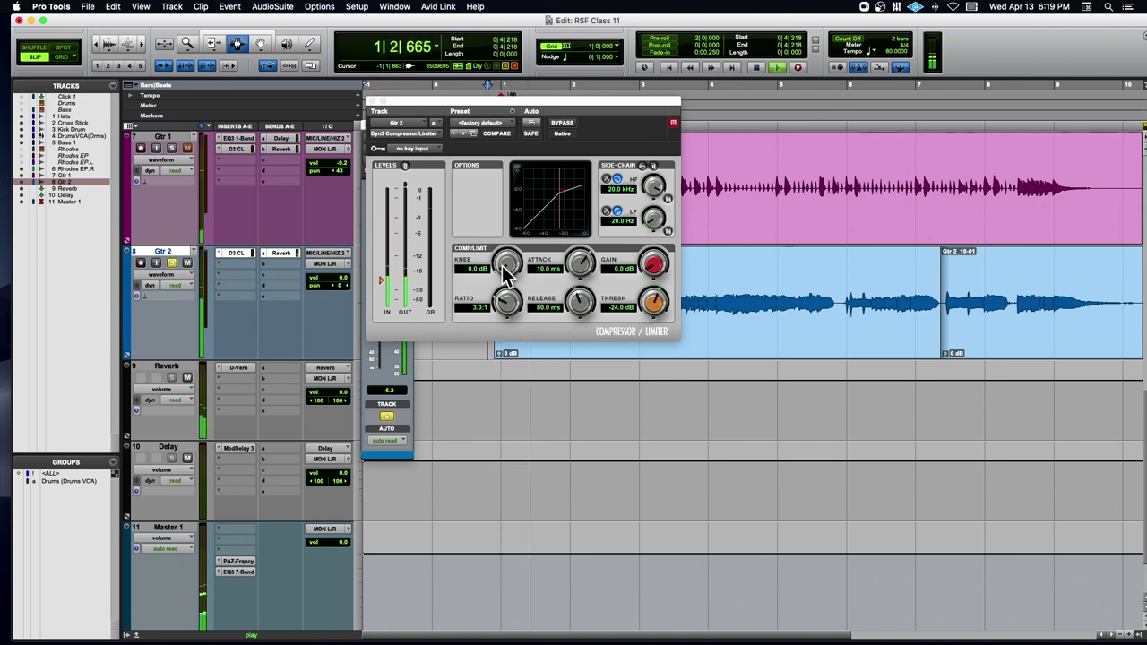
{"action": "mouse_move", "coordinate": [655, 303]}
{"action": "left_mouse_down"}
{"action": "mouse_move", "coordinate": [634, 328]}
{"action": "mouse_move", "coordinate": [655, 323]}
{"action": "mouse_move", "coordinate": [655, 305]}
{"action": "mouse_move", "coordinate": [640, 310]}
{"action": "left_mouse_up"}
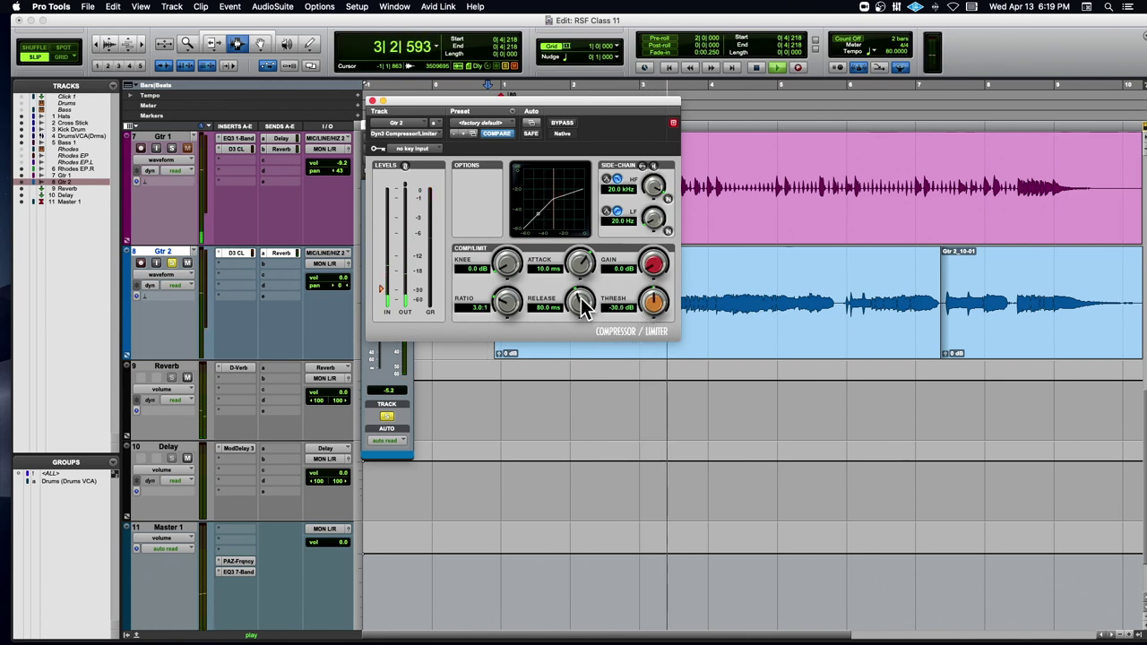
{"action": "left_click_drag", "start_coordinate": [577, 305], "coordinate": [579, 300]}
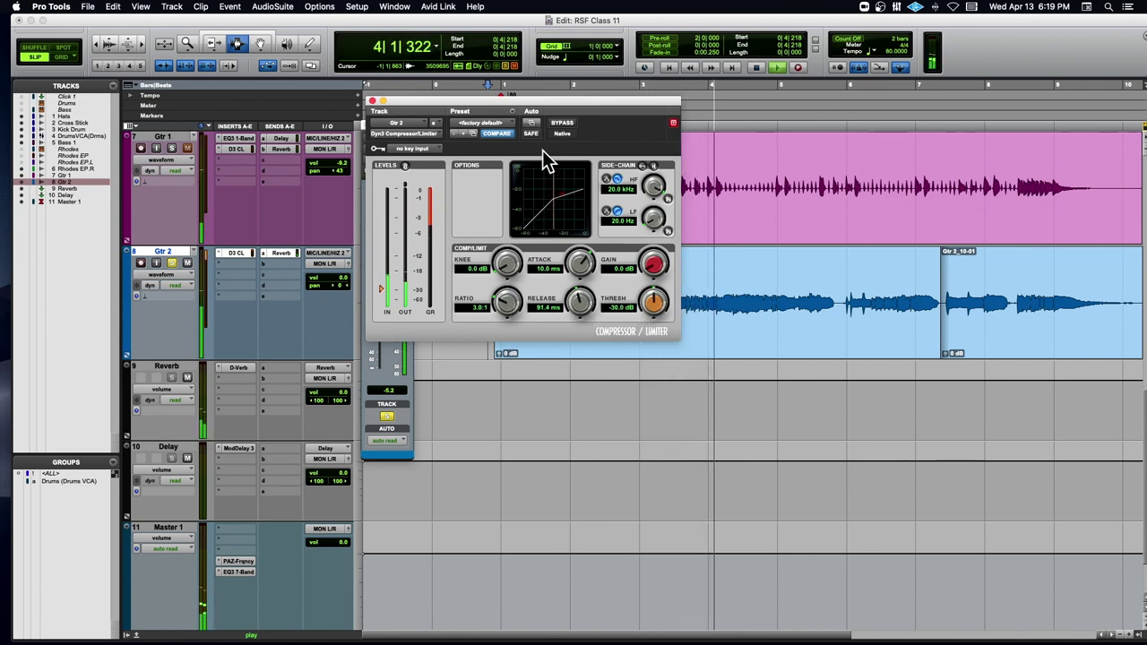
{"action": "left_click", "coordinate": [565, 127]}
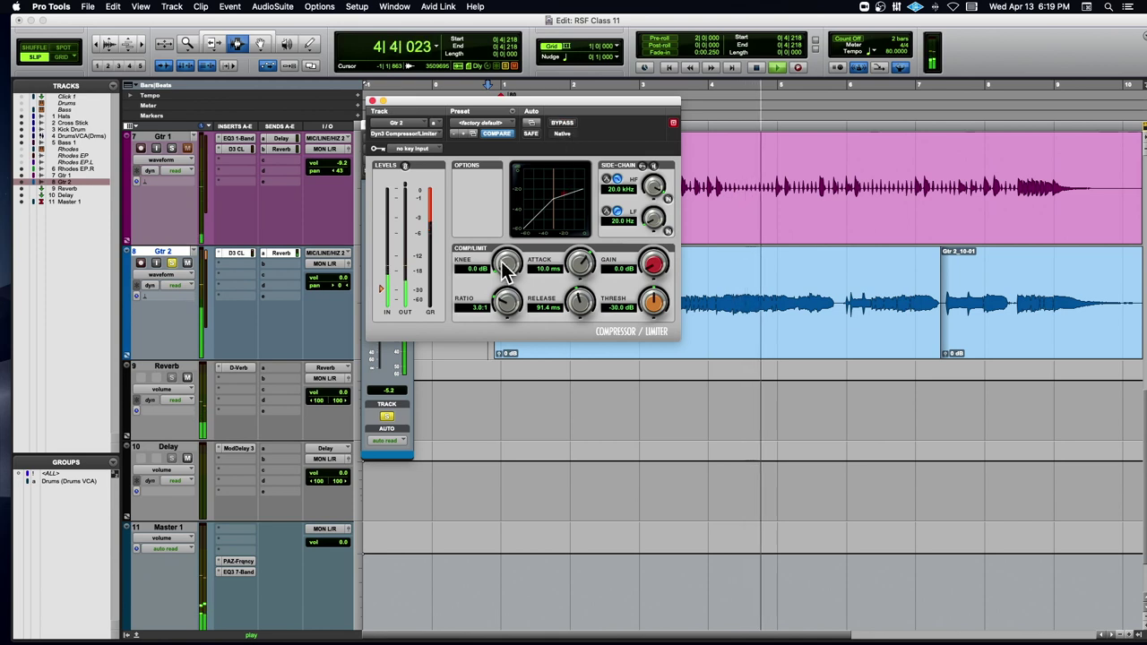
{"action": "left_click_drag", "start_coordinate": [654, 263], "coordinate": [655, 269]}
{"action": "key", "text": "space"}
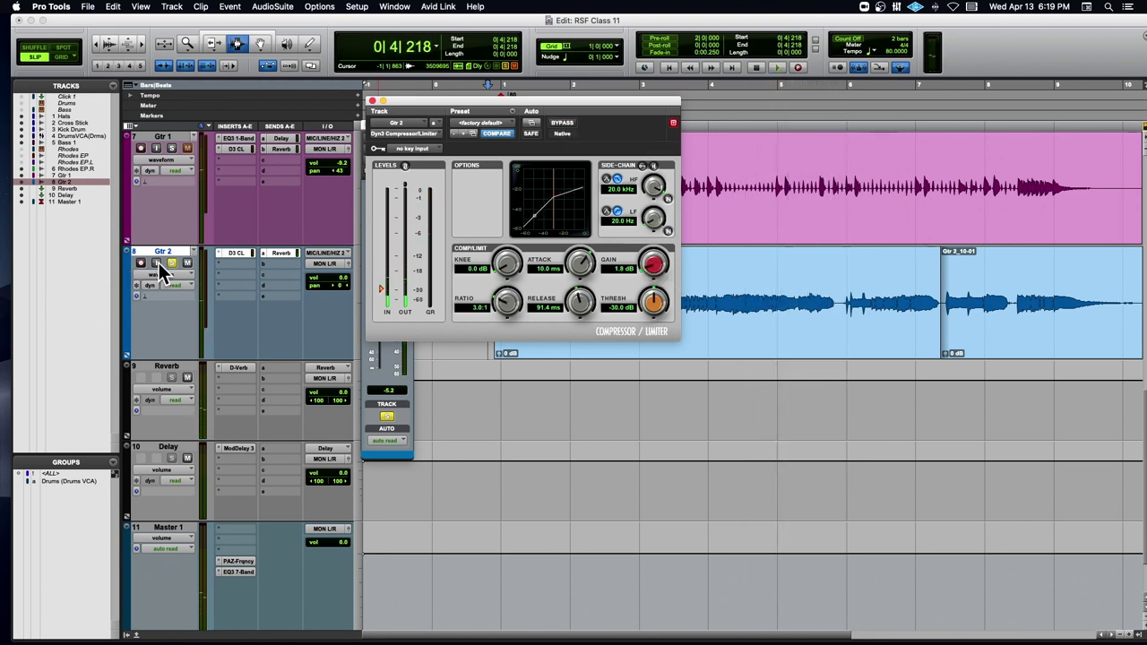
Unsolo Gtr 2, lower its volume to -3.3 dB during mix playback, and close its compressor and send windows
{"action": "left_click", "coordinate": [173, 263]}
{"action": "key", "text": "space"}
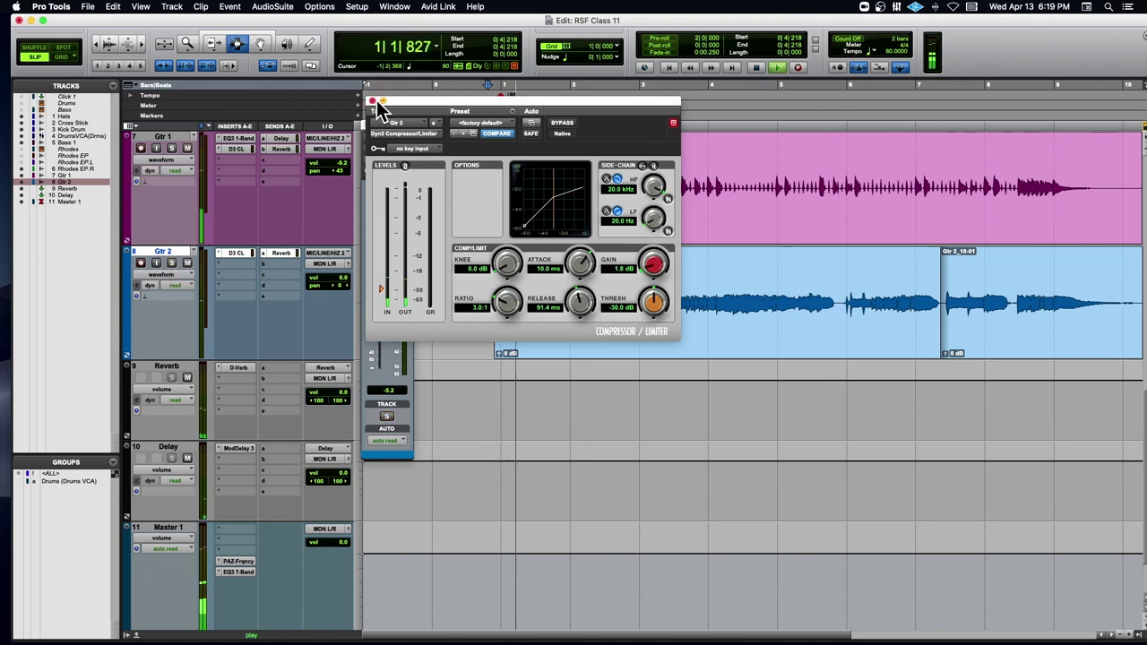
{"action": "left_click", "coordinate": [372, 100]}
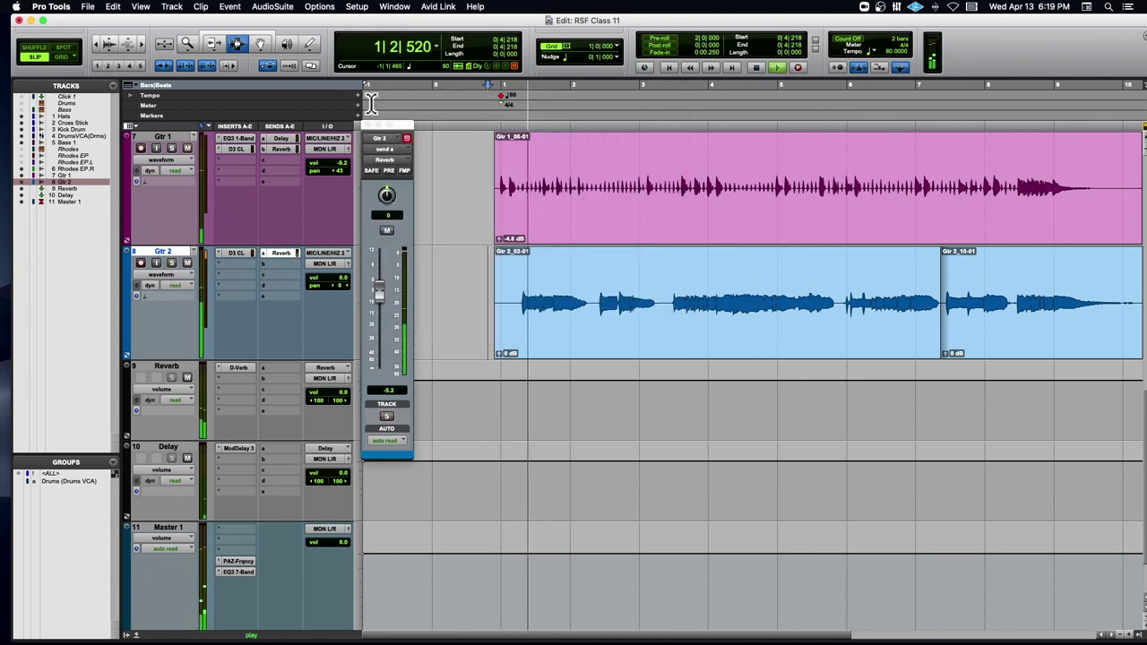
{"action": "left_click", "coordinate": [335, 277]}
{"action": "left_click_drag", "start_coordinate": [336, 276], "coordinate": [339, 287]}
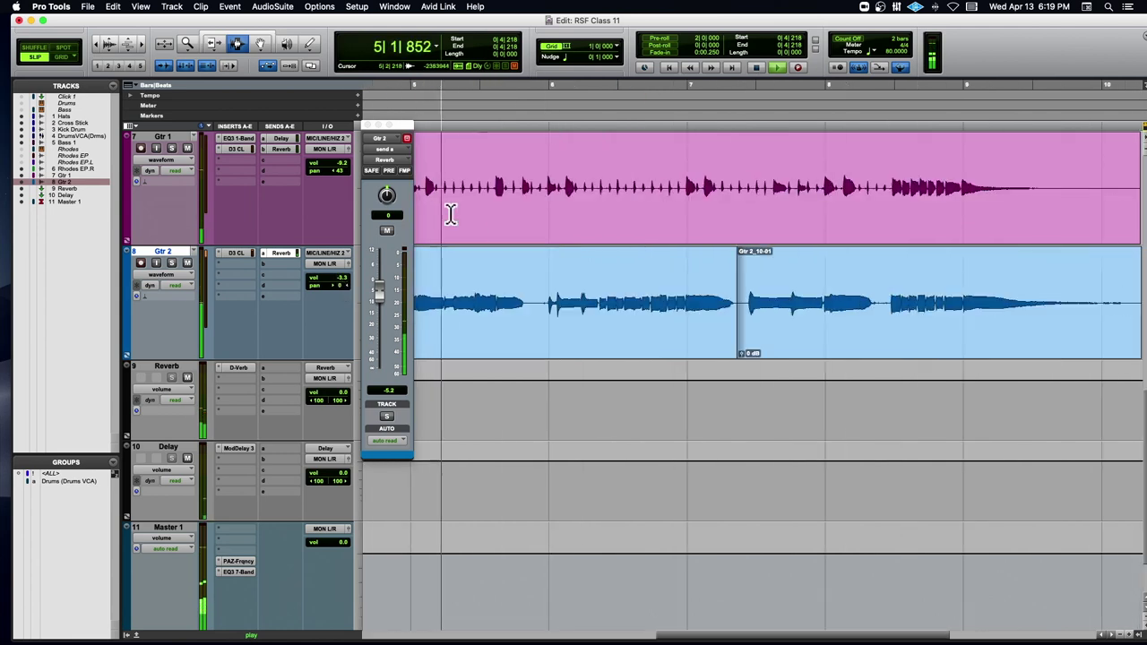
{"action": "left_click", "coordinate": [369, 125]}
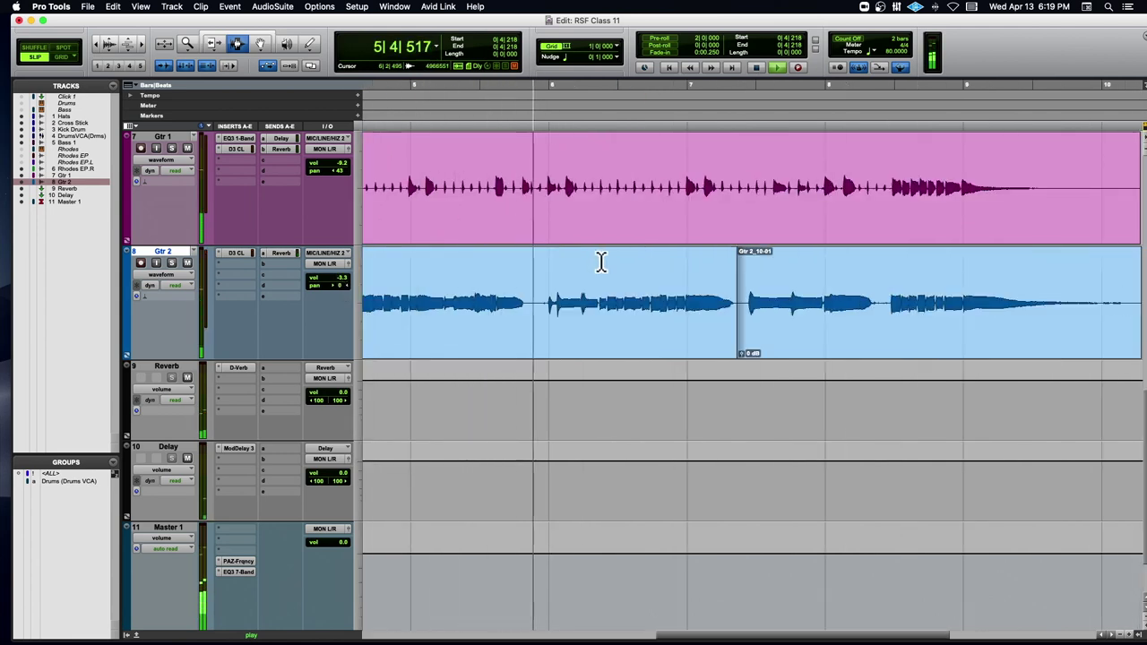
Solo Gtr 2 and delete the low-level noise between phrases from 8|2|342 to 8|2|790
{"action": "key", "text": "super+bracketleft"}
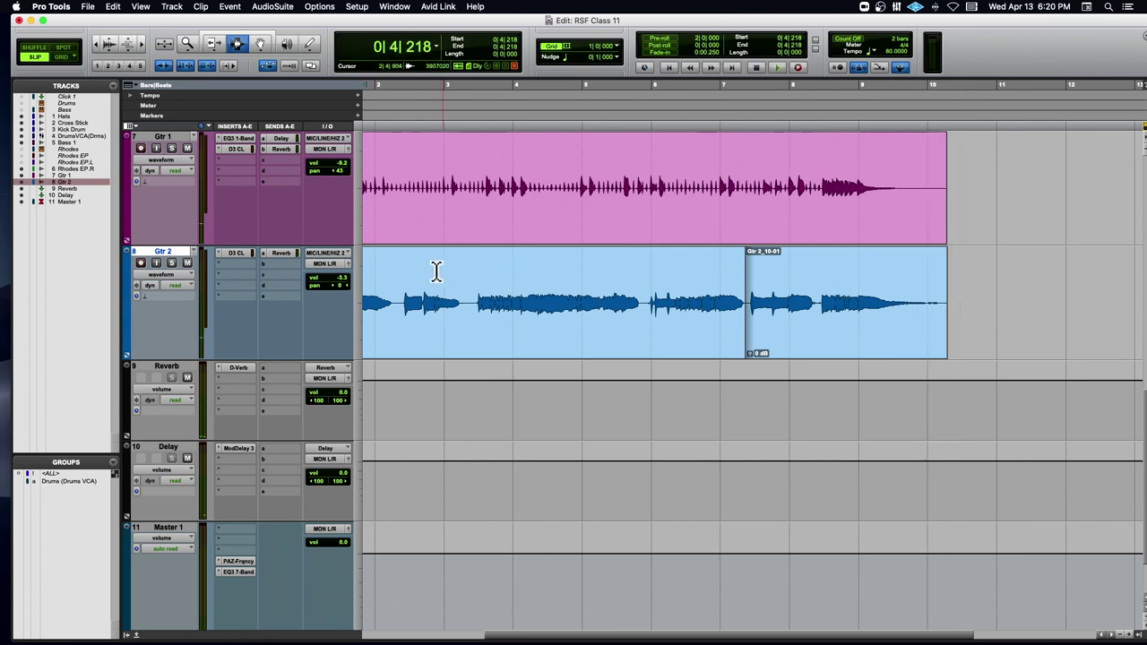
{"action": "scroll", "coordinate": [493, 273], "scroll_direction": "left", "scroll_amount": 5}
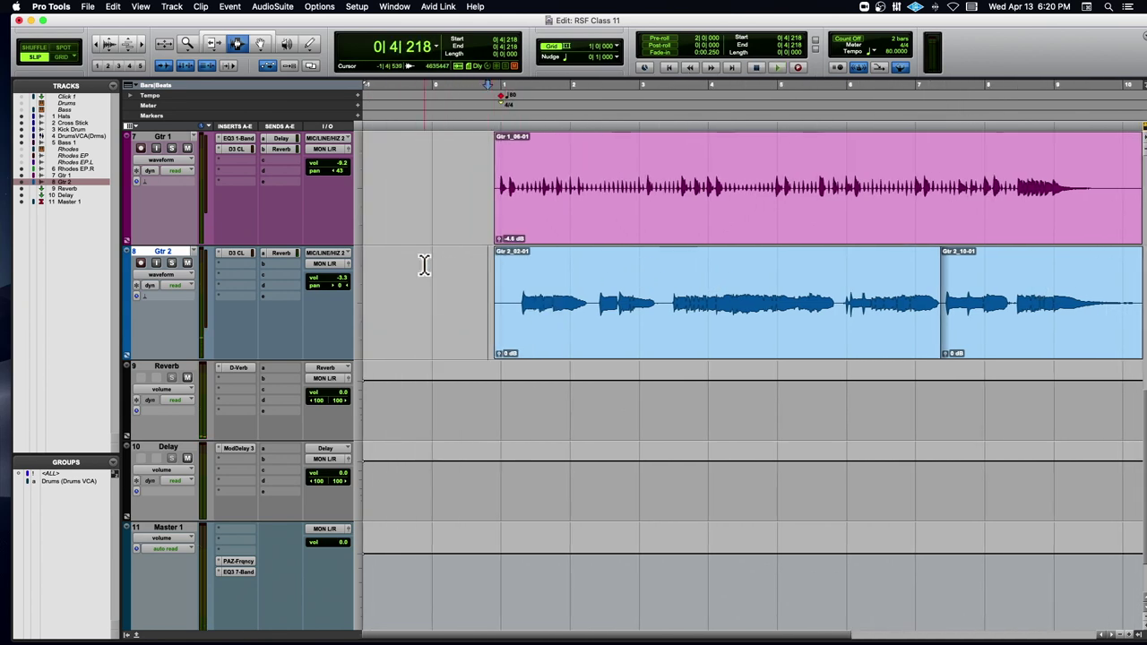
{"action": "left_click", "coordinate": [171, 262]}
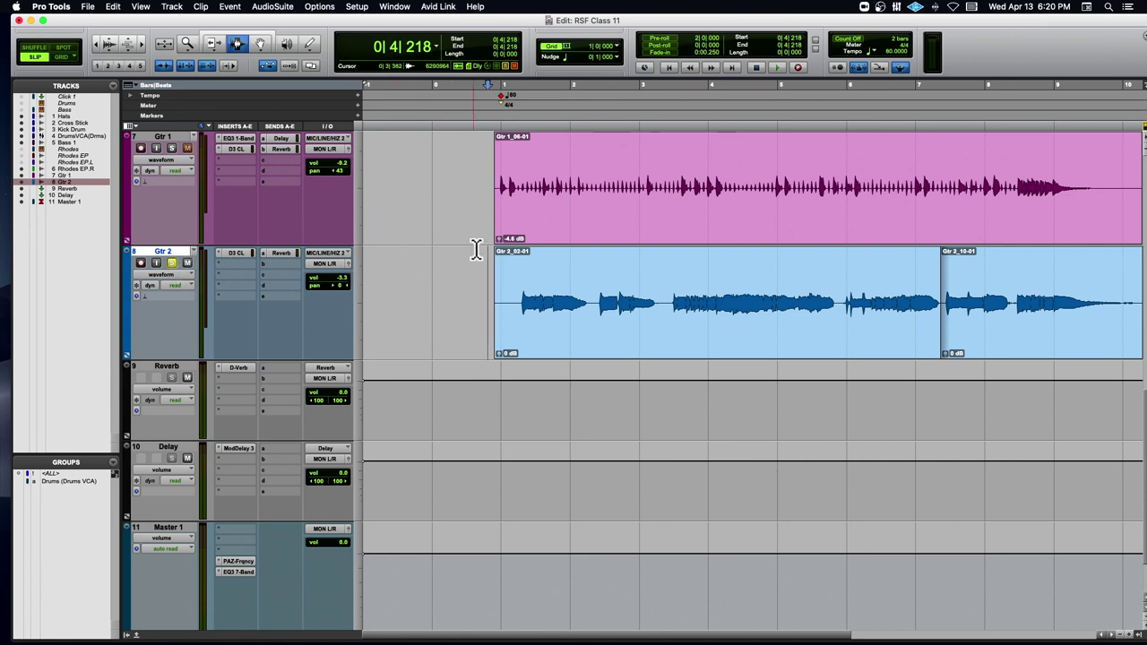
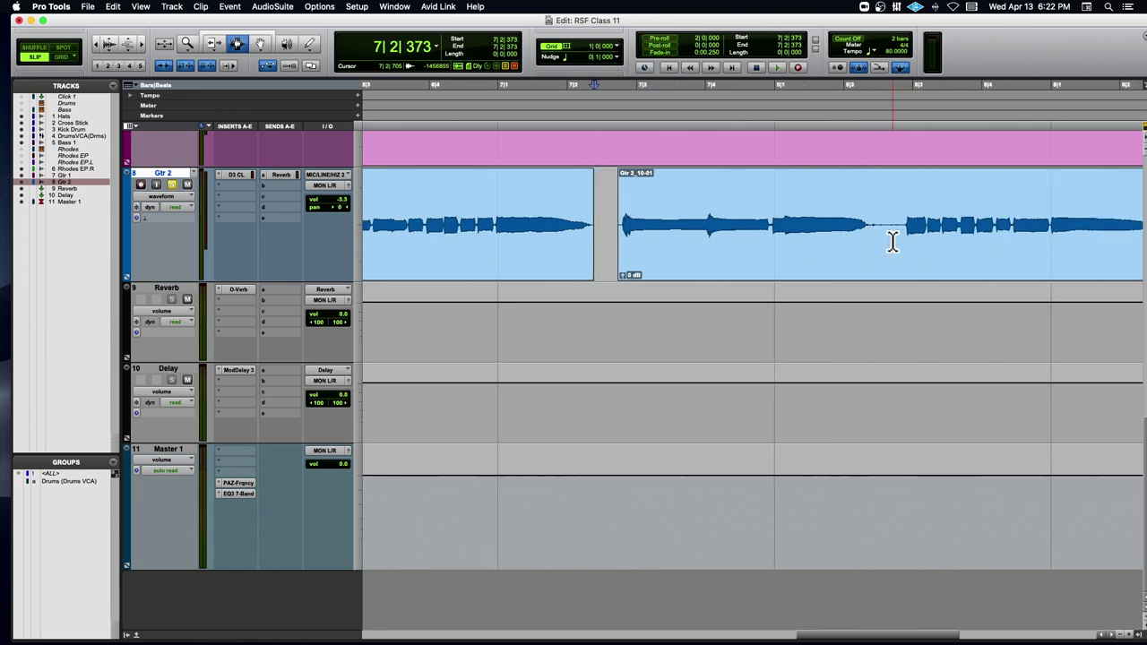
{"action": "left_click_drag", "start_coordinate": [779, 235], "coordinate": [808, 242]}
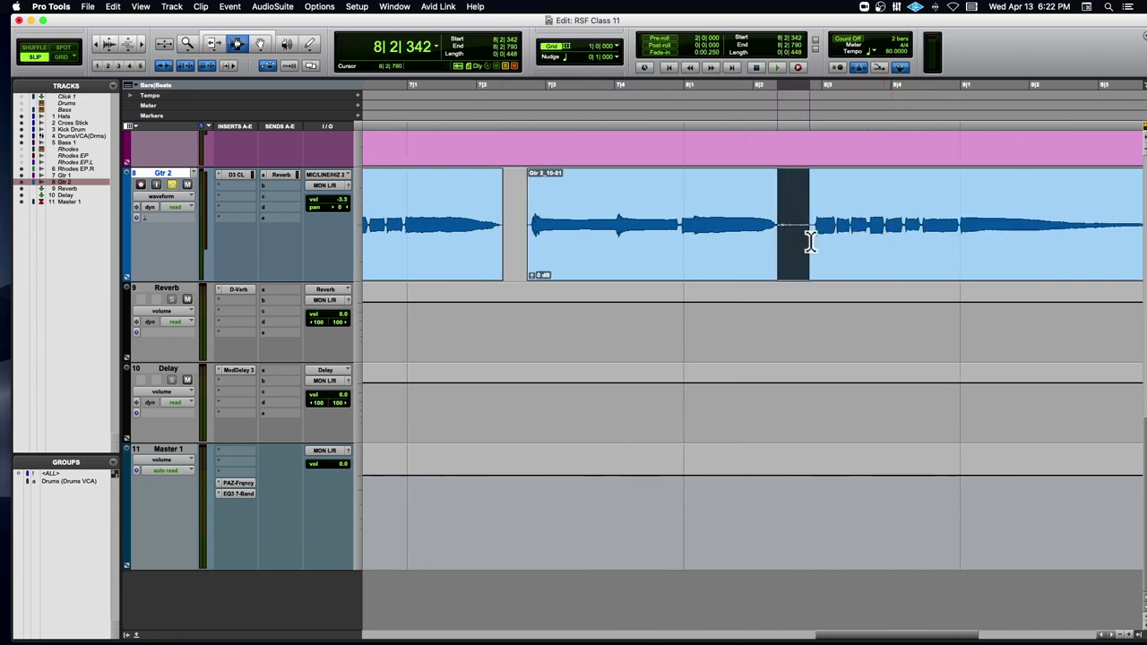
{"action": "key", "text": "Delete"}
Fade out the last Gtr 2 clip from 9|4|184 to the clip's end
{"action": "scroll", "coordinate": [814, 242], "scroll_direction": "right", "scroll_amount": 8}
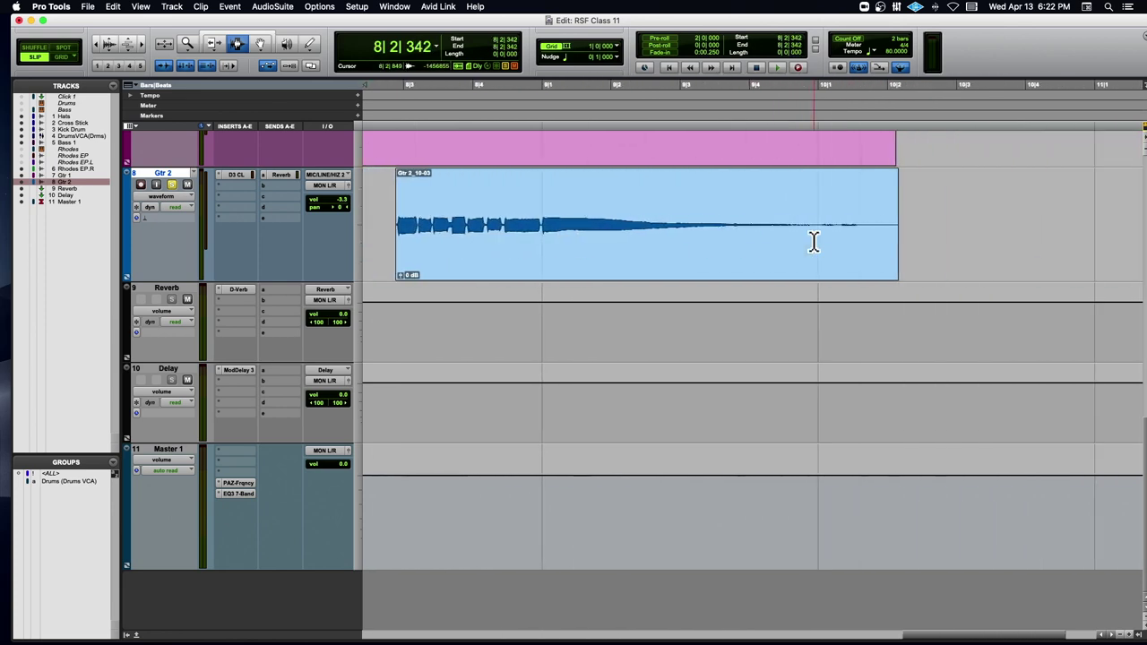
{"action": "left_click_drag", "start_coordinate": [737, 231], "coordinate": [868, 233]}
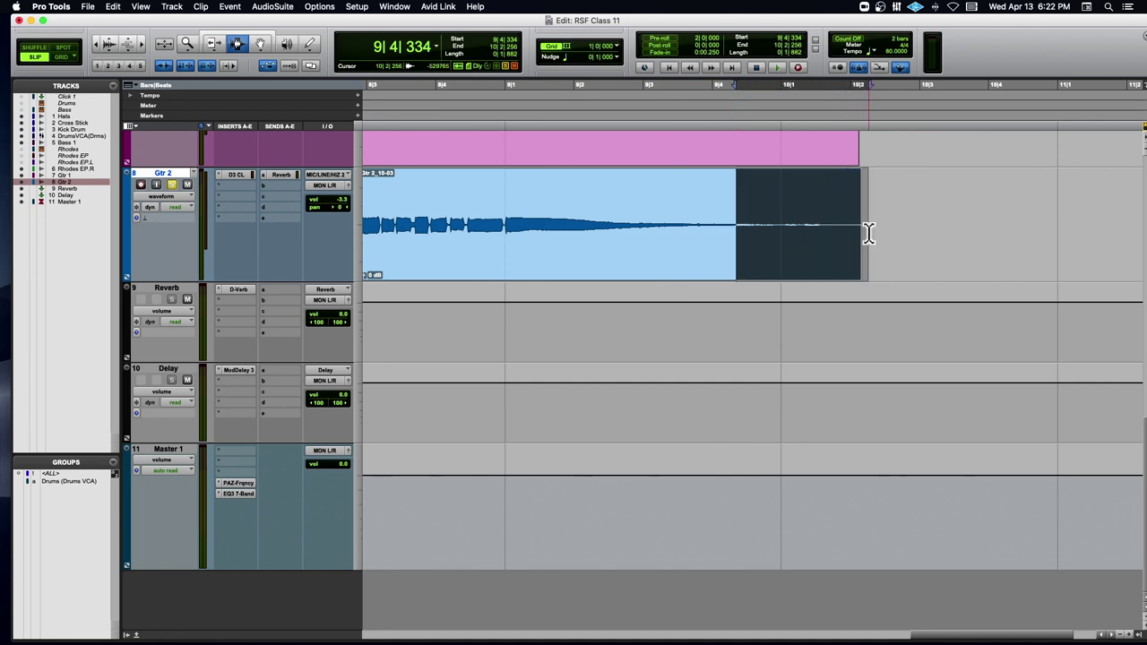
{"action": "double_click", "coordinate": [644, 234]}
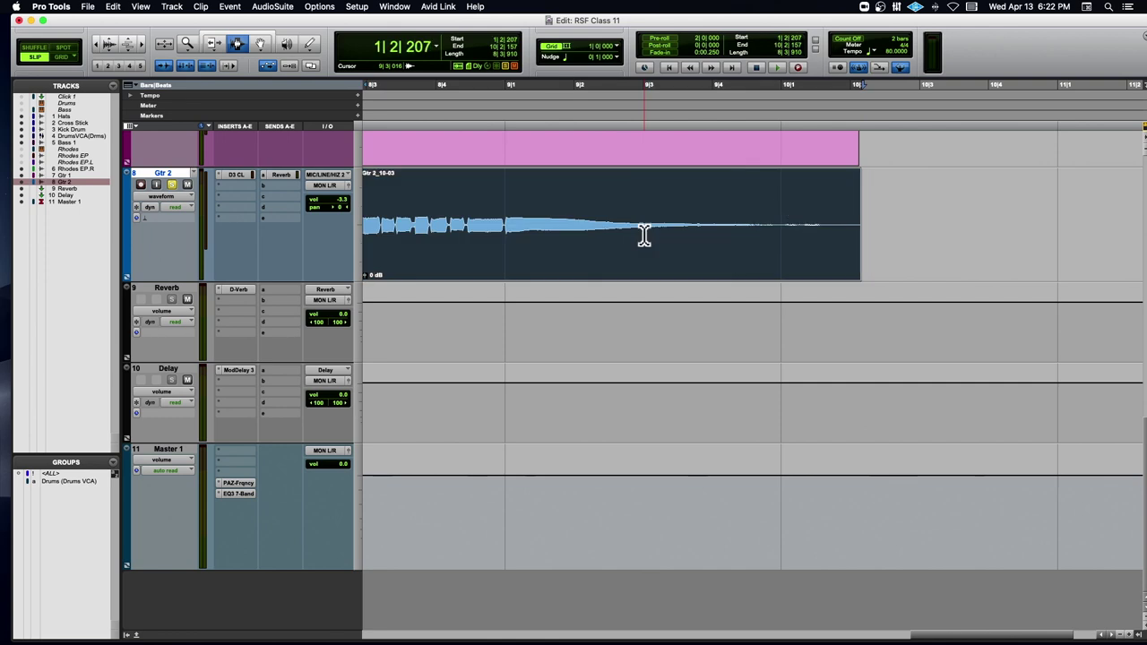
{"action": "left_click_drag", "start_coordinate": [725, 220], "coordinate": [858, 231]}
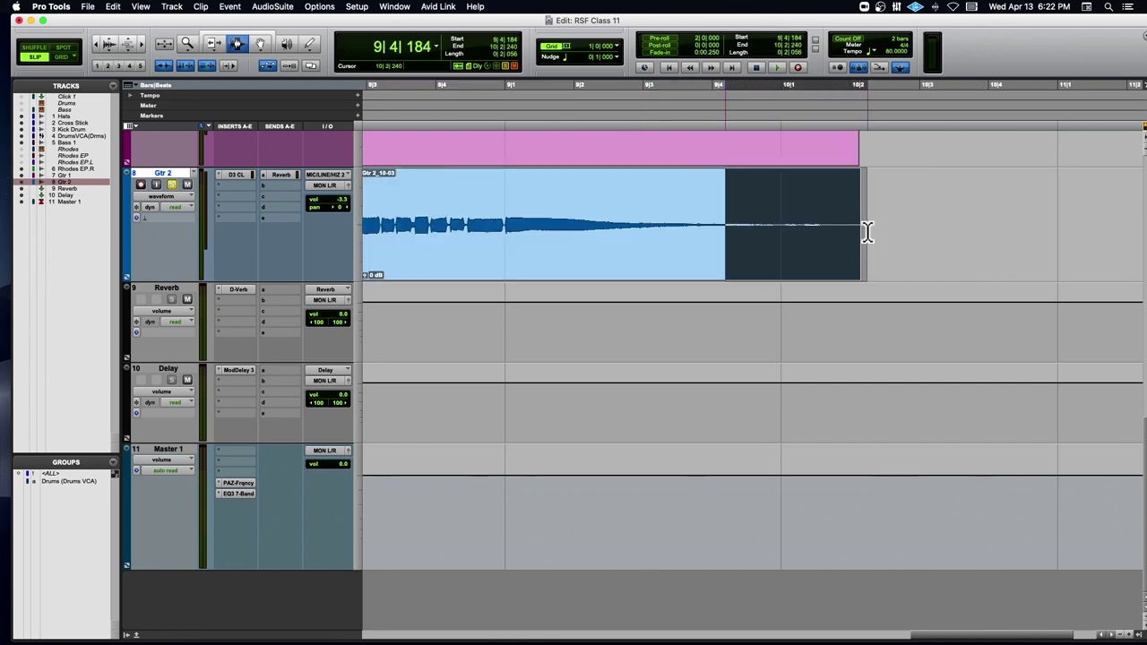
{"action": "key", "text": "r"}
{"action": "key", "text": "r"}
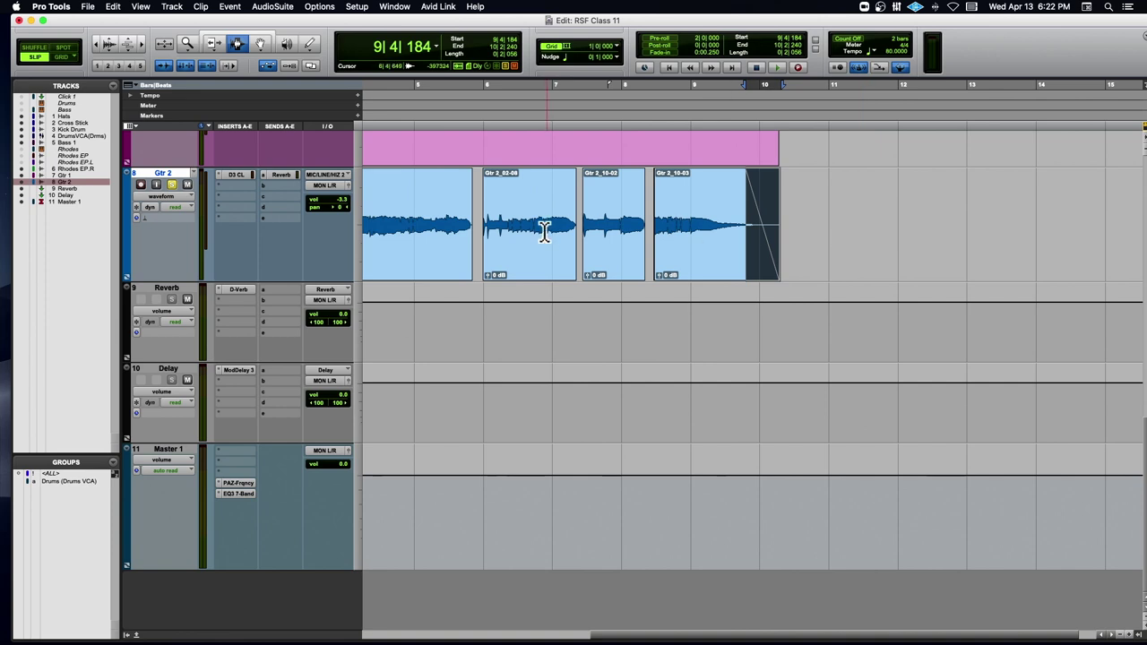
Audition Gtr 2 from 5|4|240, then unsolo it and play the full mix from before its first clip
{"action": "left_click", "coordinate": [470, 231]}
{"action": "key", "text": "space"}
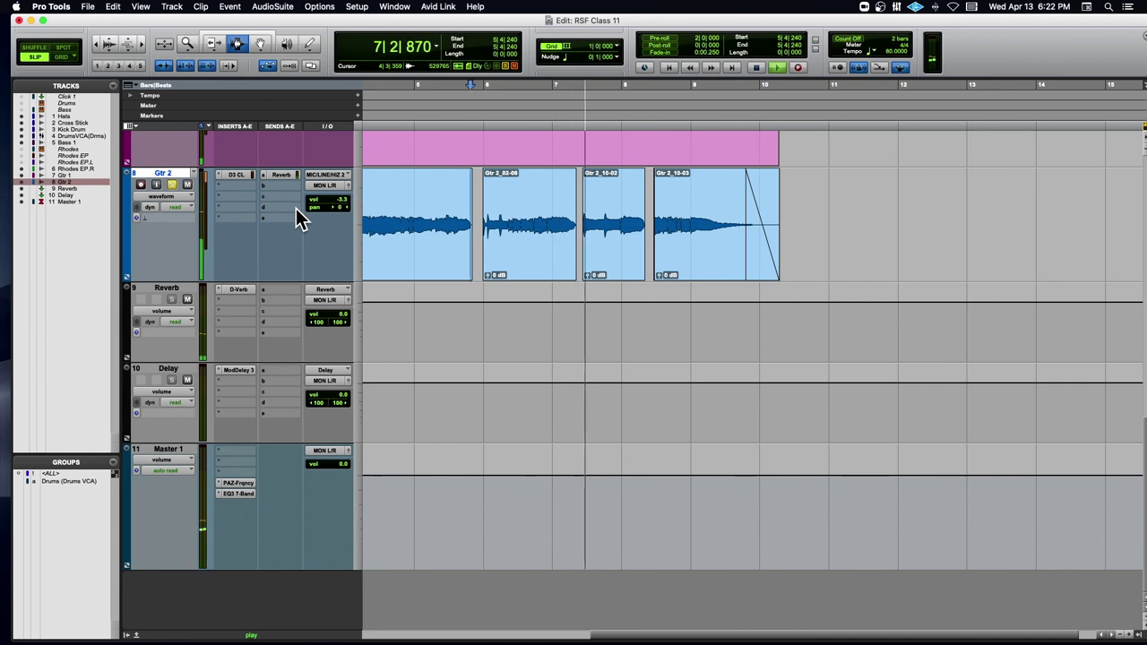
{"action": "key", "text": "space"}
{"action": "scroll", "coordinate": [507, 206], "scroll_direction": "left", "scroll_amount": 5}
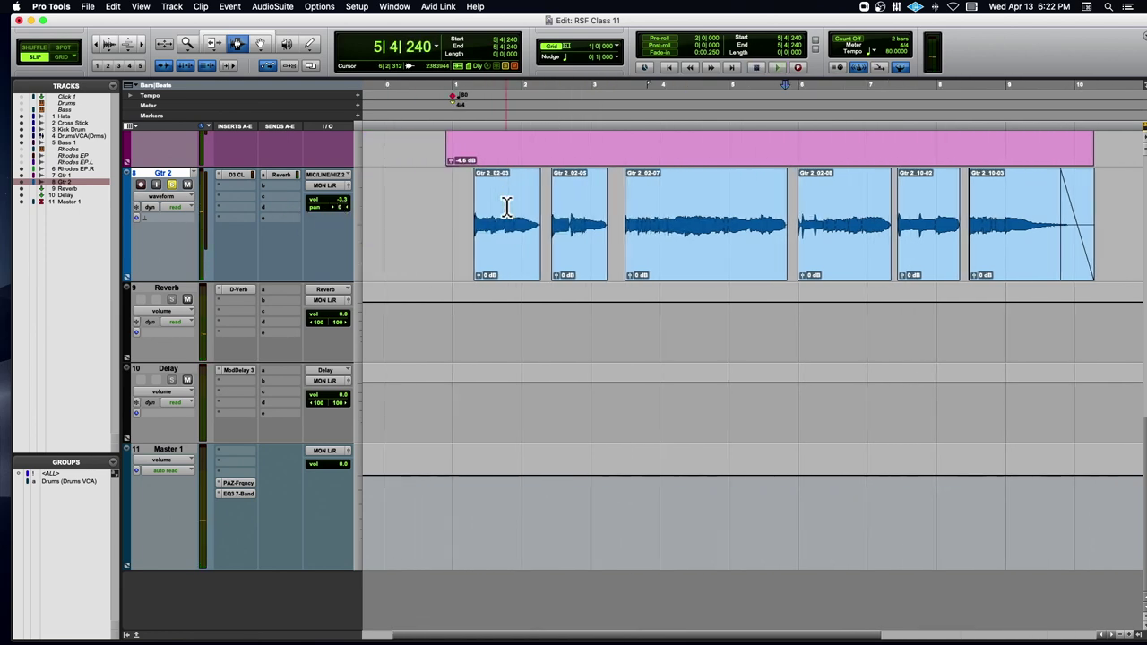
{"action": "left_click", "coordinate": [432, 216]}
{"action": "key", "text": "space"}
{"action": "scroll", "coordinate": [459, 237], "scroll_direction": "up", "scroll_amount": 3}
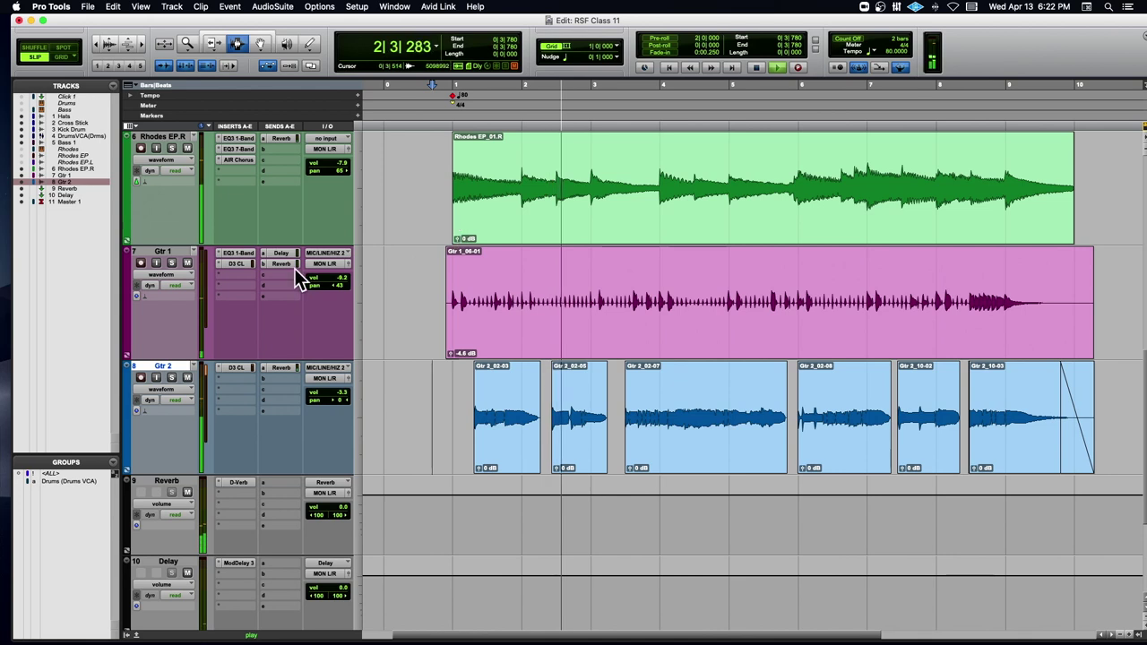
{"action": "left_click", "coordinate": [170, 366]}
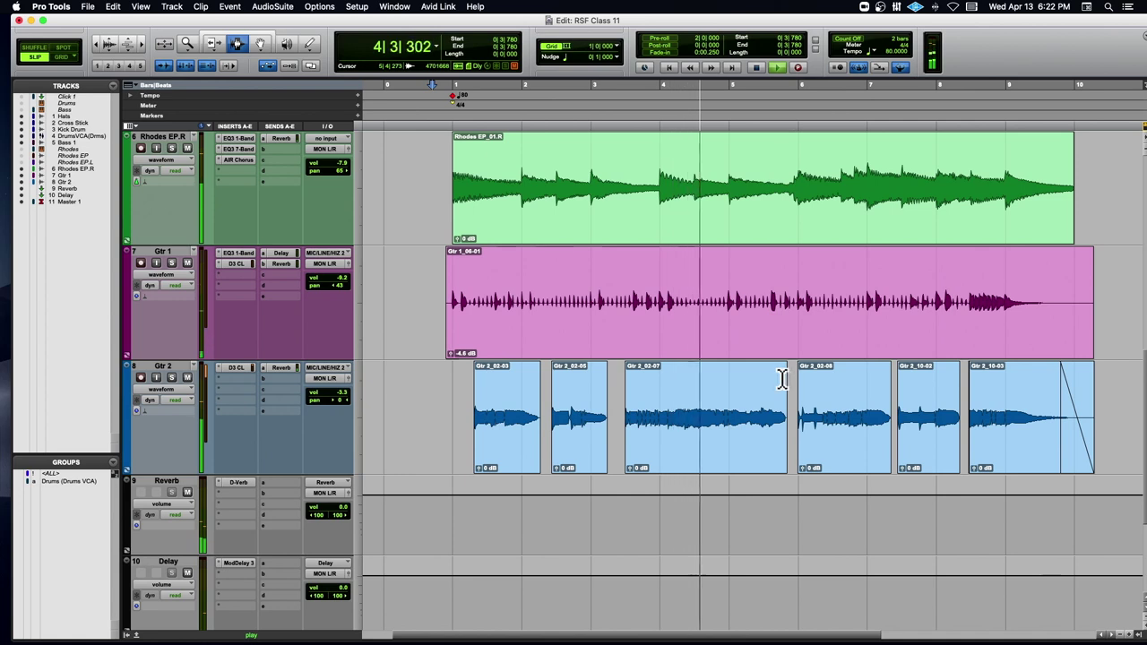
{"action": "key", "text": "space"}
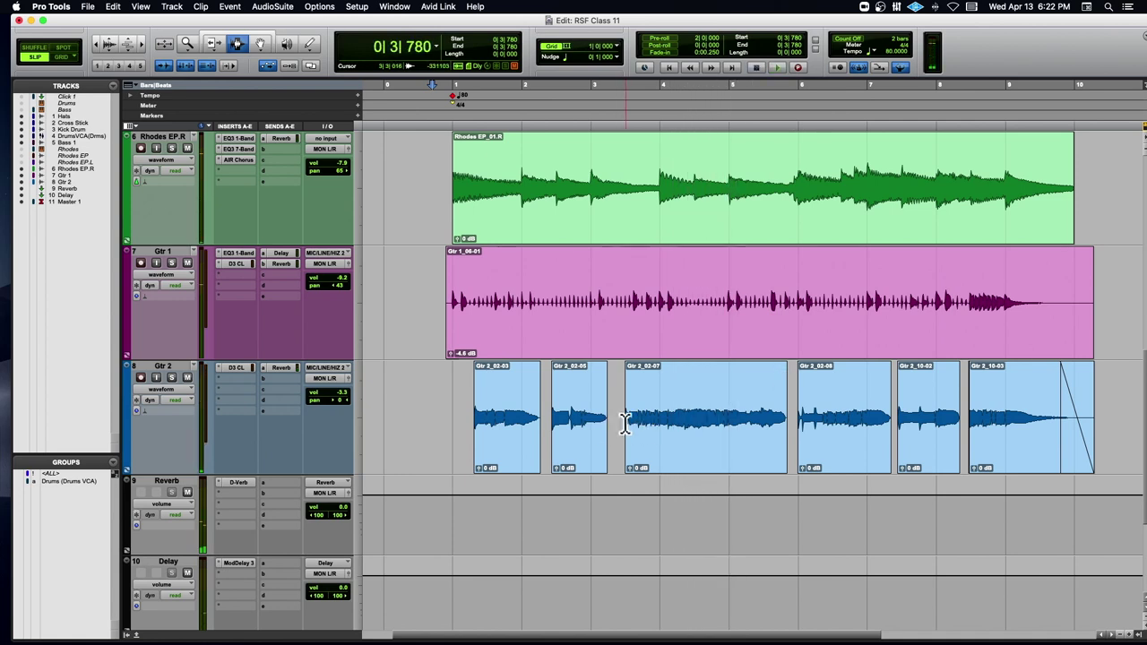
Split the long third Gtr 2 clip at 4|3|193 and delete the part before the split
{"action": "left_click", "coordinate": [623, 425]}
{"action": "key", "text": "super+bracketright"}
{"action": "key", "text": "super+bracketright"}
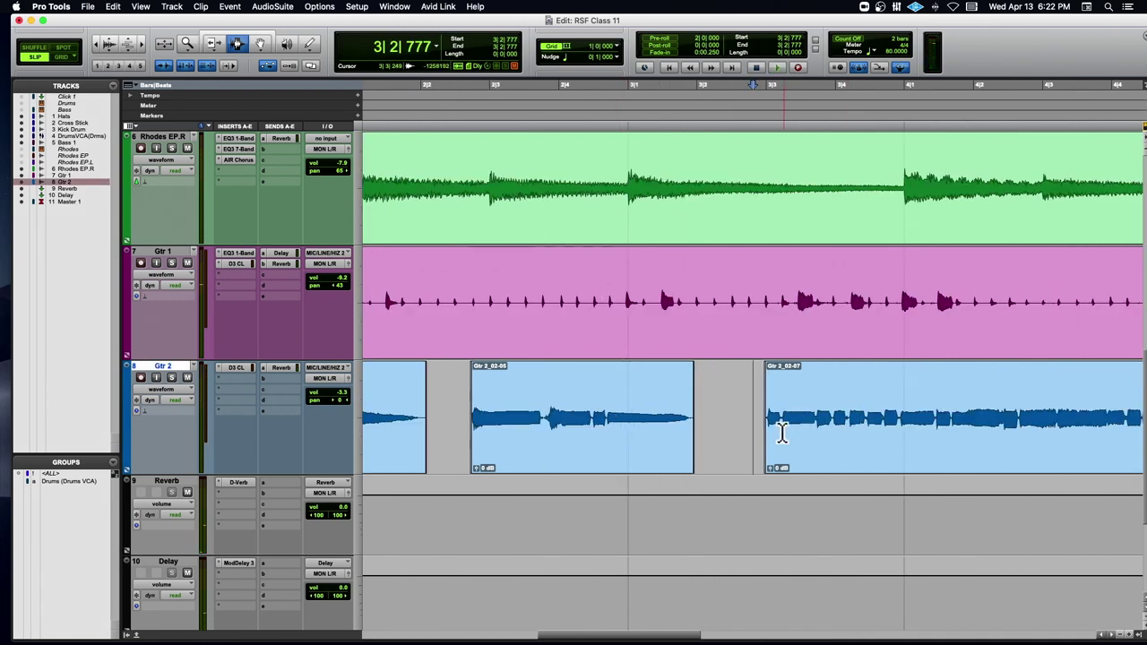
{"action": "key", "text": "space"}
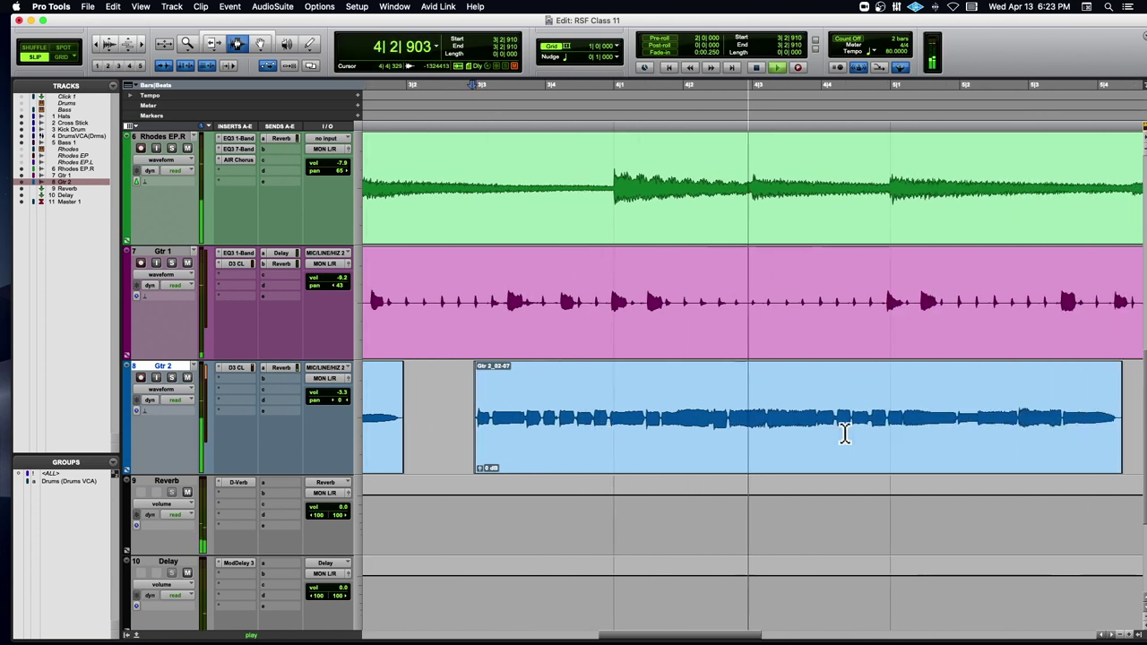
{"action": "key", "text": "space"}
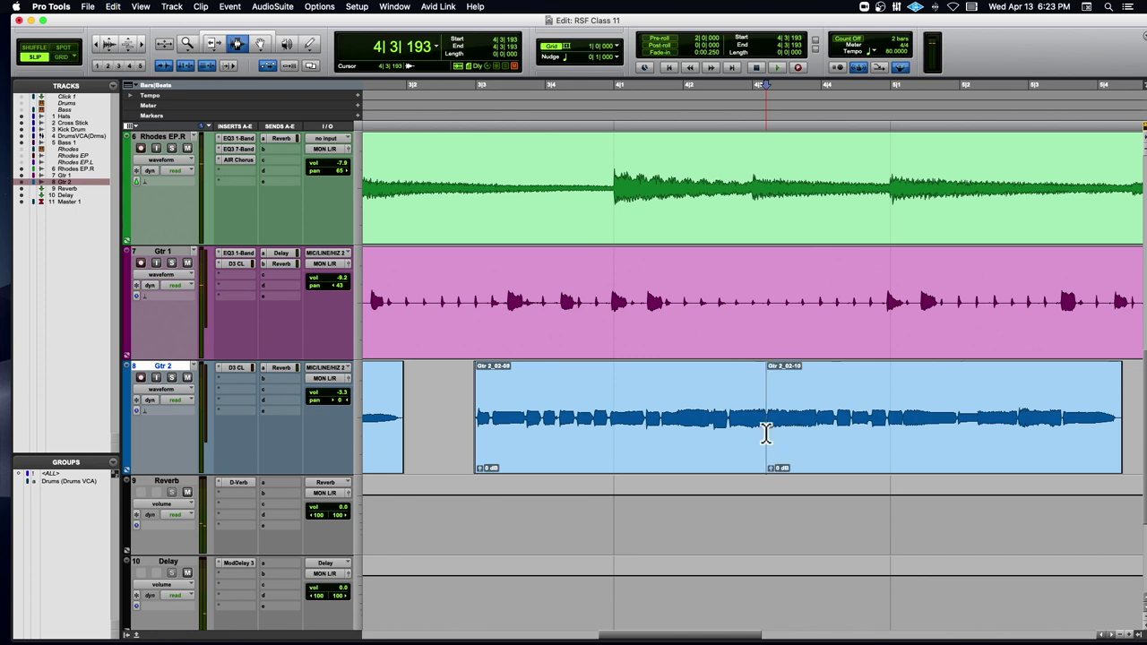
{"action": "double_click", "coordinate": [743, 431]}
{"action": "key", "text": "Delete"}
Play the mix from 3|2|935 to review the remaining Gtr 2 phrases against Gtr 1 and Rhodes EP.R
{"action": "key", "text": "space"}
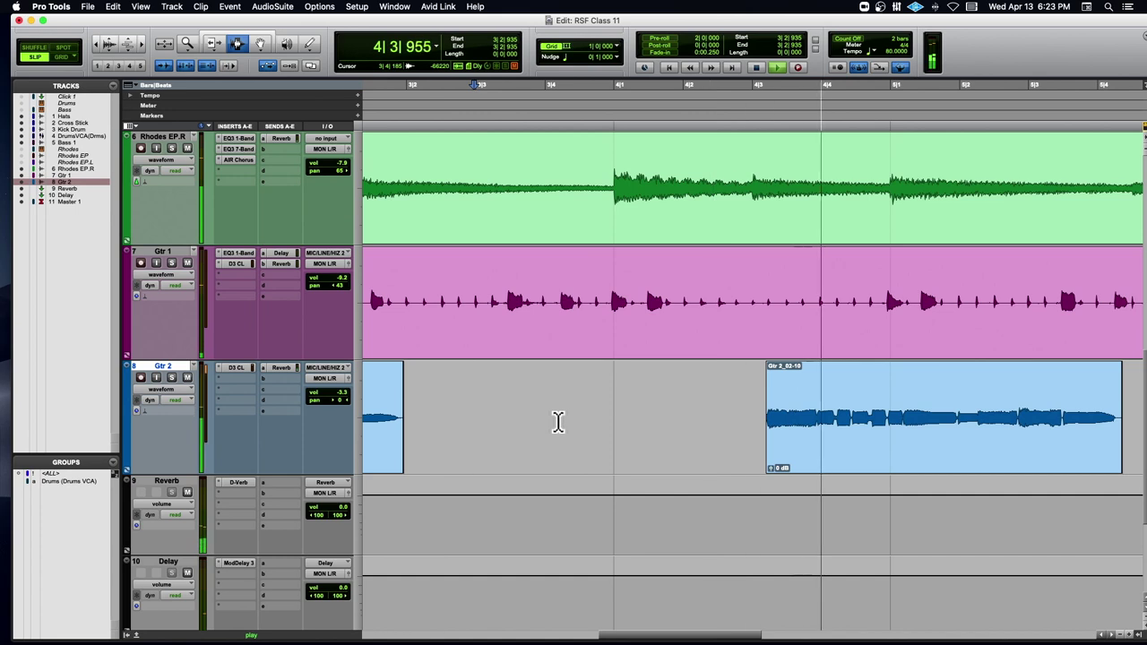
{"action": "key", "text": "super+bracketleft"}
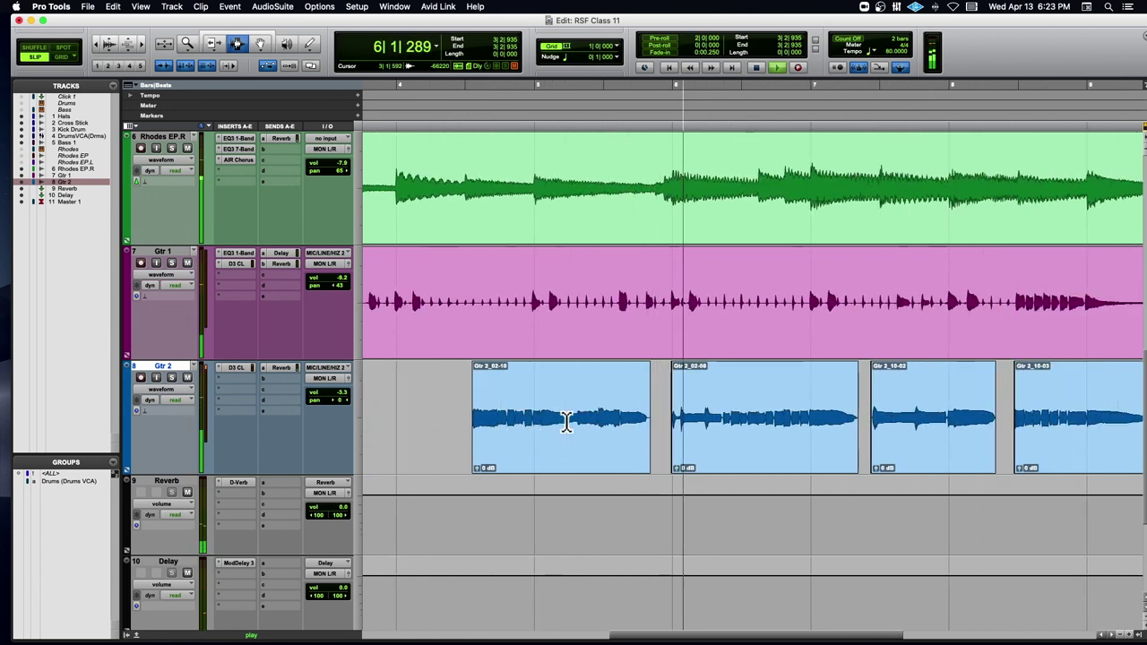
{"action": "scroll", "coordinate": [566, 422], "scroll_direction": "right", "scroll_amount": 4}
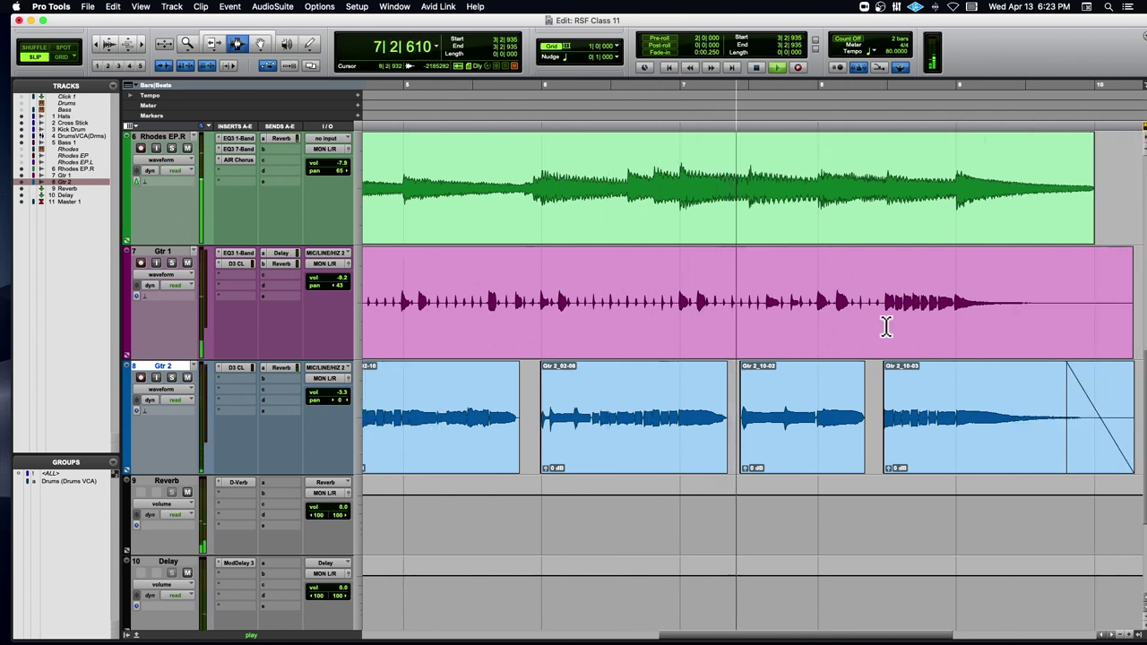
{"action": "scroll", "coordinate": [886, 328], "scroll_direction": "right", "scroll_amount": 4}
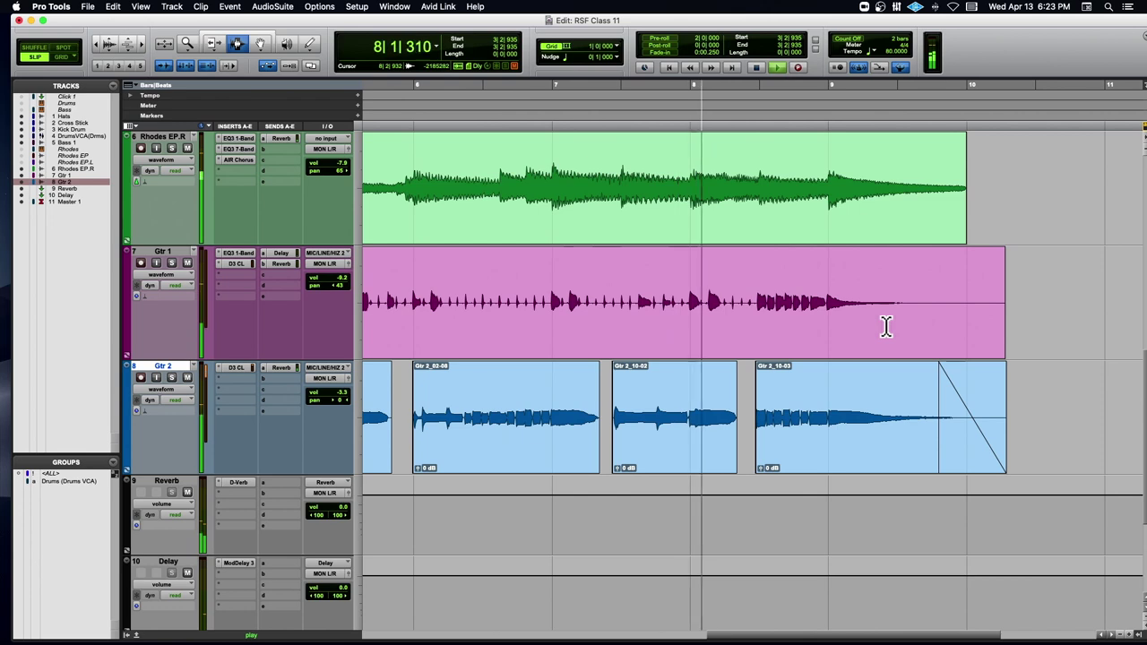
{"action": "scroll", "coordinate": [886, 325], "scroll_direction": "down", "scroll_amount": 5}
{"action": "scroll", "coordinate": [886, 325], "scroll_direction": "right", "scroll_amount": 1}
{"action": "scroll", "coordinate": [861, 322], "scroll_direction": "up", "scroll_amount": 5}
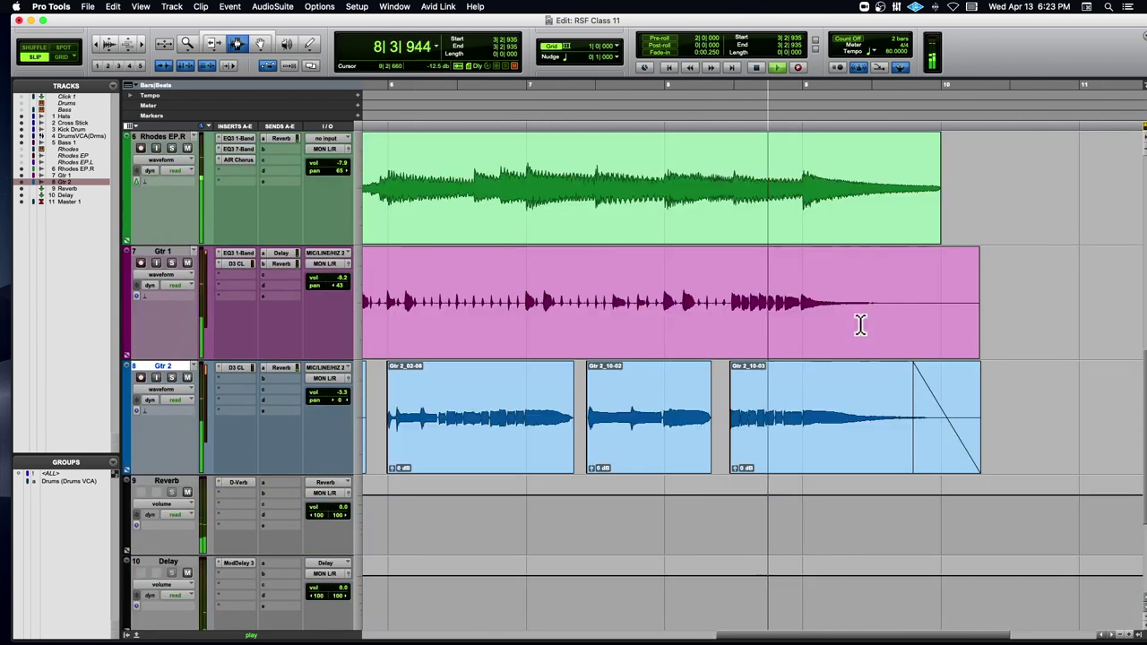
{"action": "key", "text": "space"}
Delete the end of the Gtr 1 clip from 8|2|832 onward and play the ending from 8|1|381
{"action": "left_click_drag", "start_coordinate": [730, 309], "coordinate": [975, 312]}
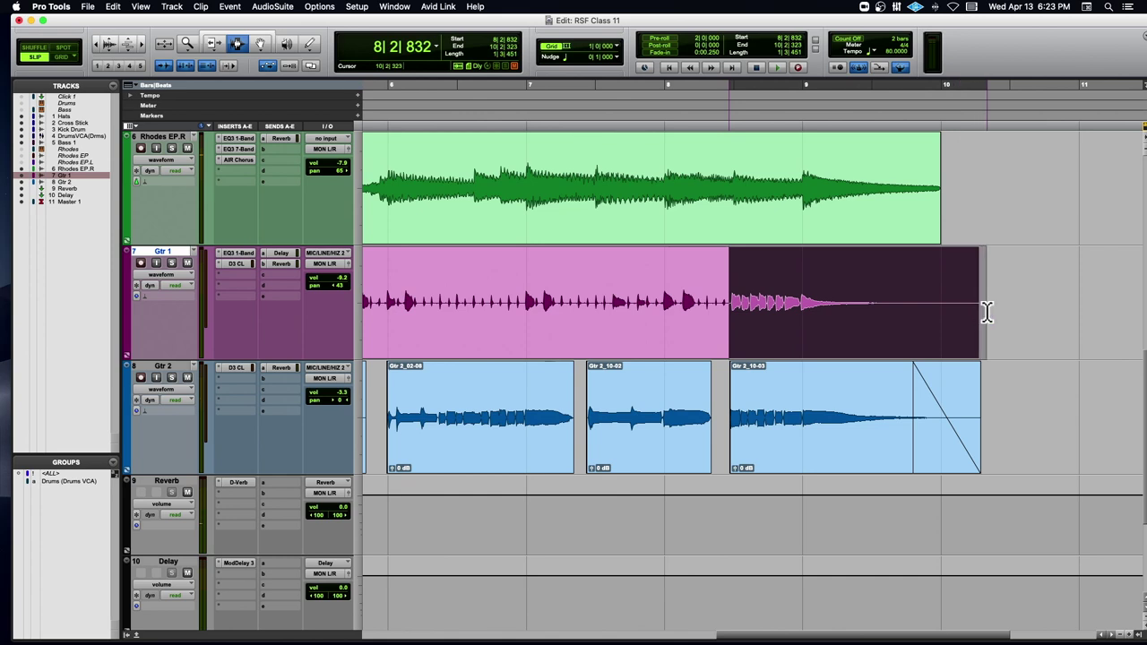
{"action": "key", "text": "Delete"}
{"action": "key", "text": "space"}
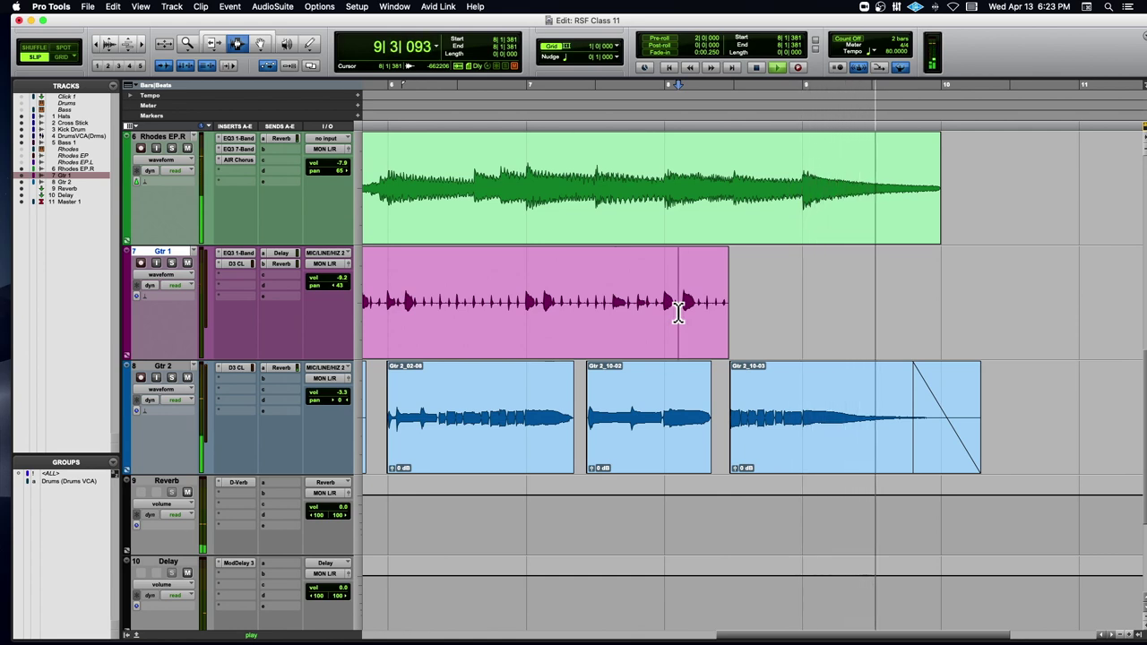
{"action": "key", "text": "space"}
Solo Rhodes EP.R, audition its last chord, and fade it out from 9|1|790 to the clip's end
{"action": "left_click", "coordinate": [797, 188]}
{"action": "key", "text": "space"}
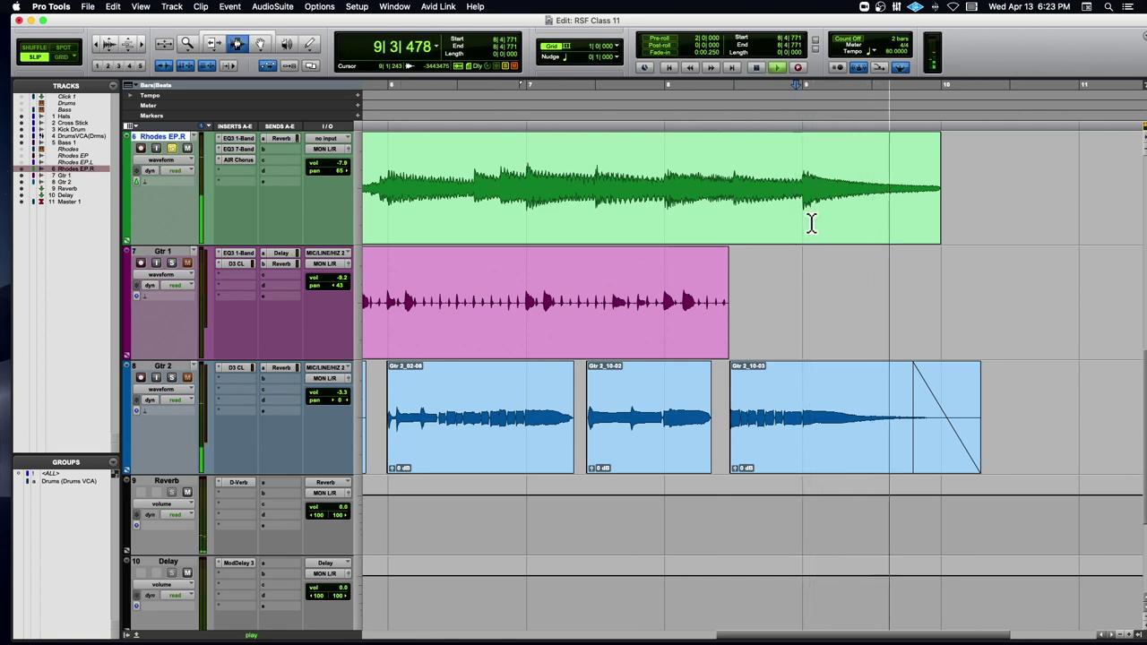
{"action": "key", "text": "space"}
{"action": "left_click_drag", "start_coordinate": [830, 206], "coordinate": [948, 212]}
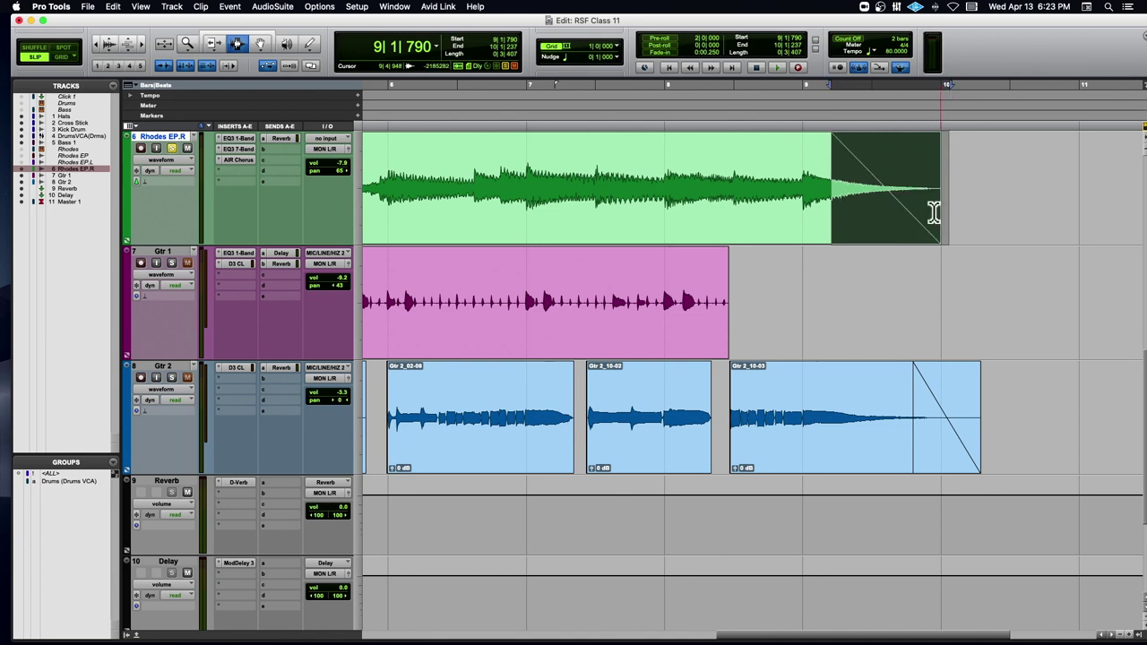
Unsolo Rhodes EP.R, solo Bass 1 and listen to its ending from 8|4|572
{"action": "scroll", "coordinate": [861, 225], "scroll_direction": "up", "scroll_amount": 5}
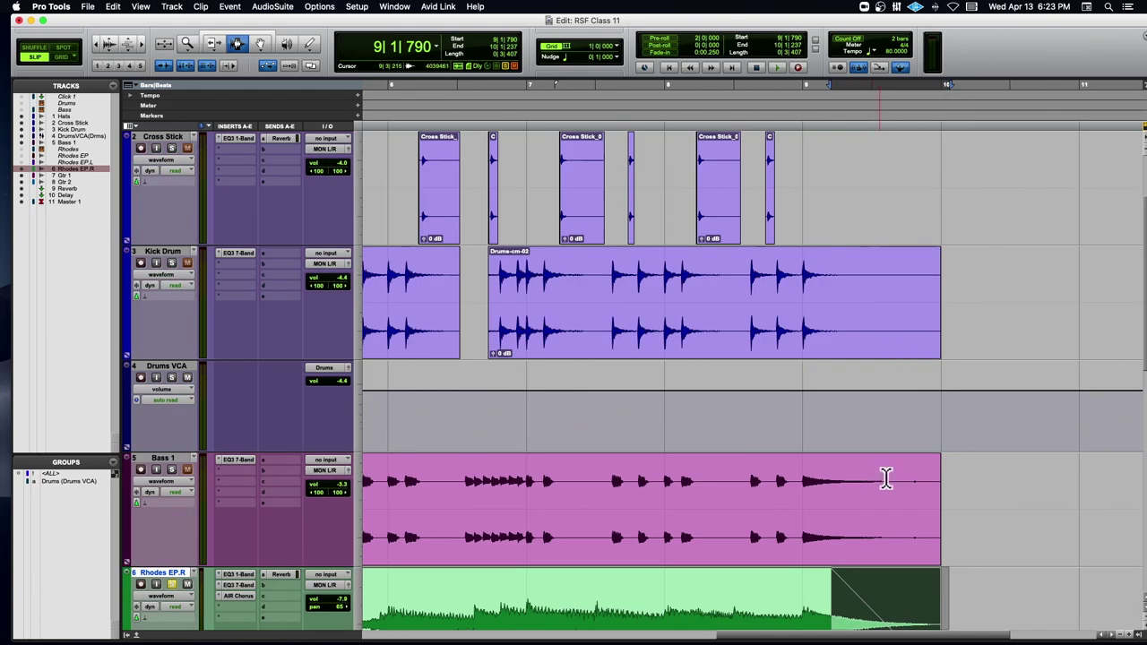
{"action": "left_click", "coordinate": [825, 512]}
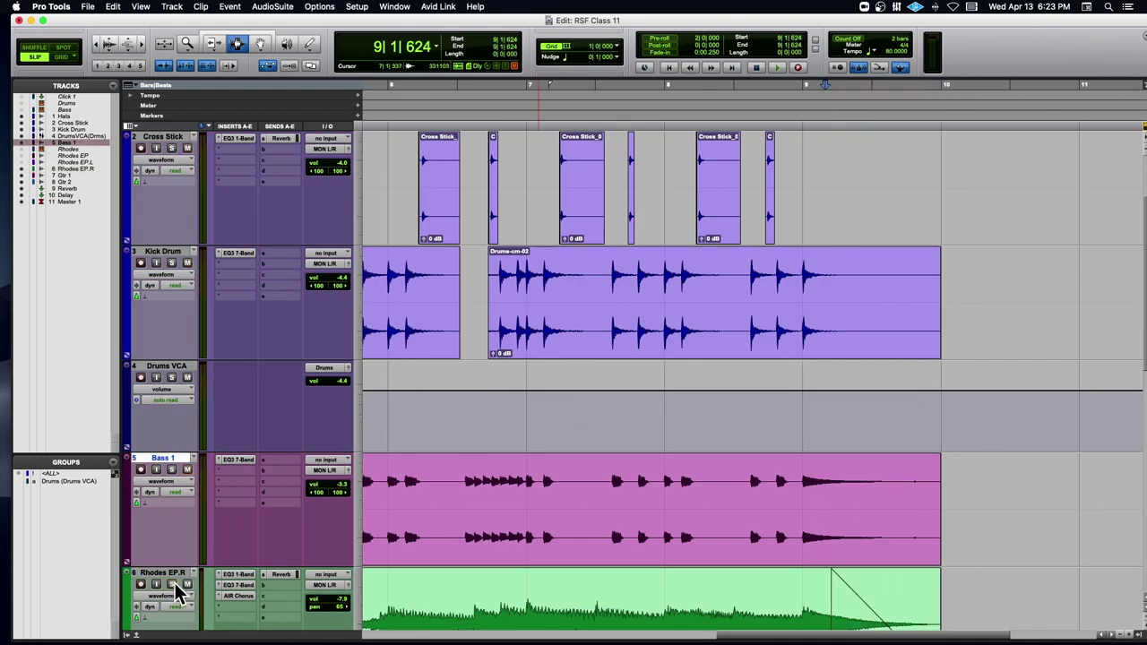
{"action": "key", "text": "space"}
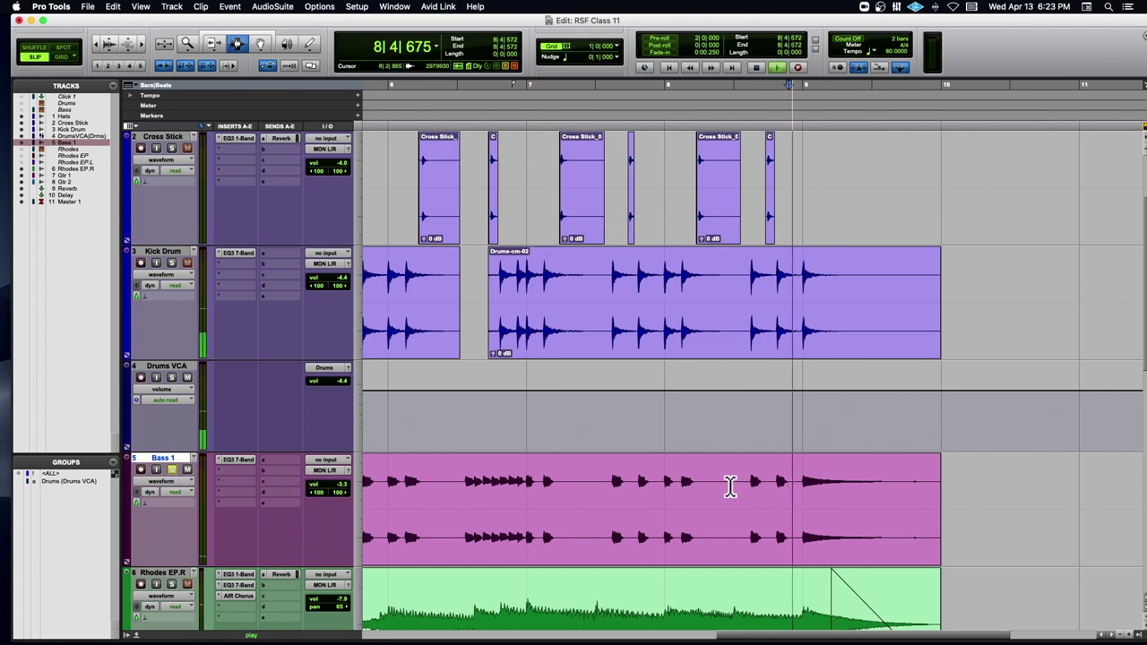
{"action": "scroll", "coordinate": [743, 487], "scroll_direction": "down", "scroll_amount": 3}
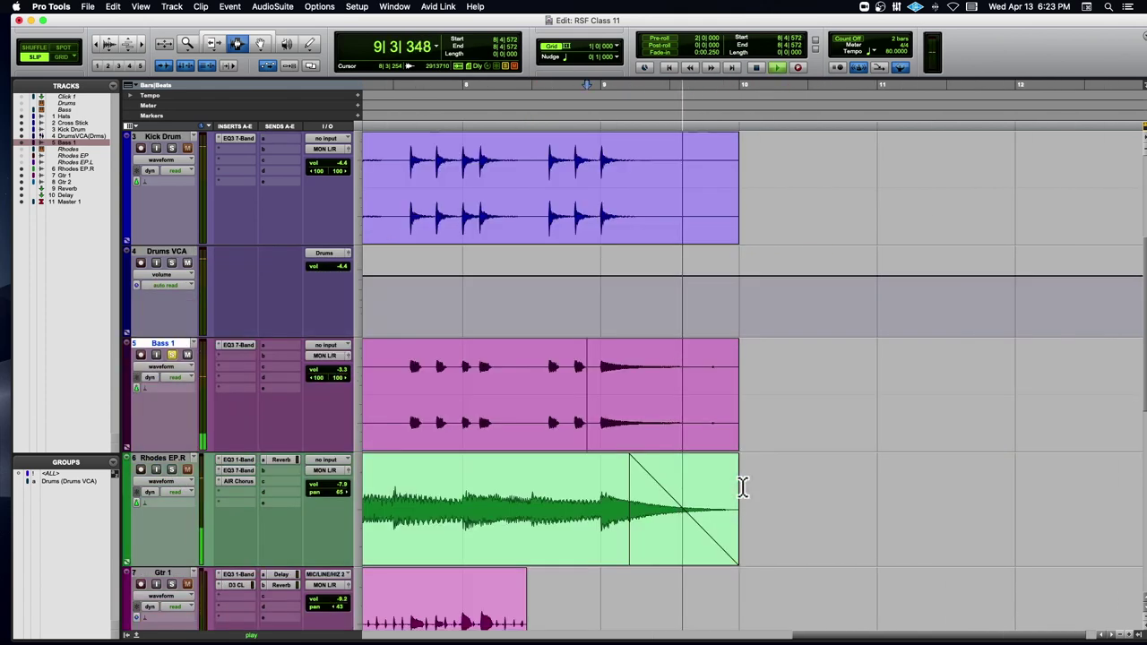
{"action": "key", "text": "space"}
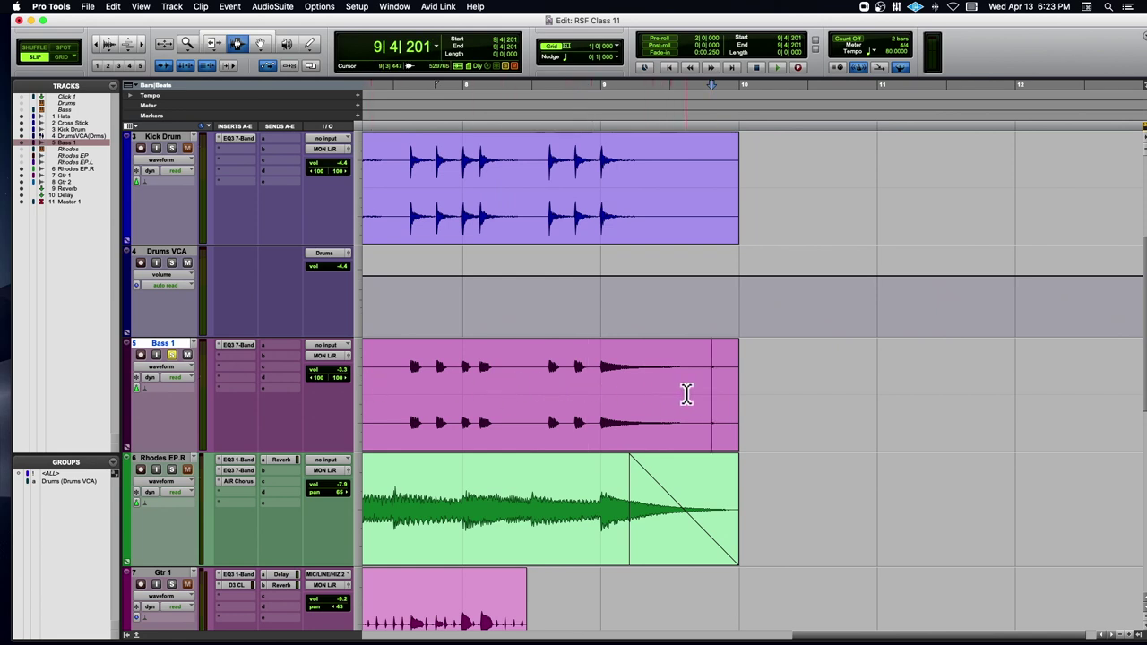
Enlarge the waveform display and delete the stray noise at the end of Bass 1, from 9|4|222 onward
{"action": "key", "text": "t"}
{"action": "key", "text": "t"}
{"action": "key", "text": "t"}
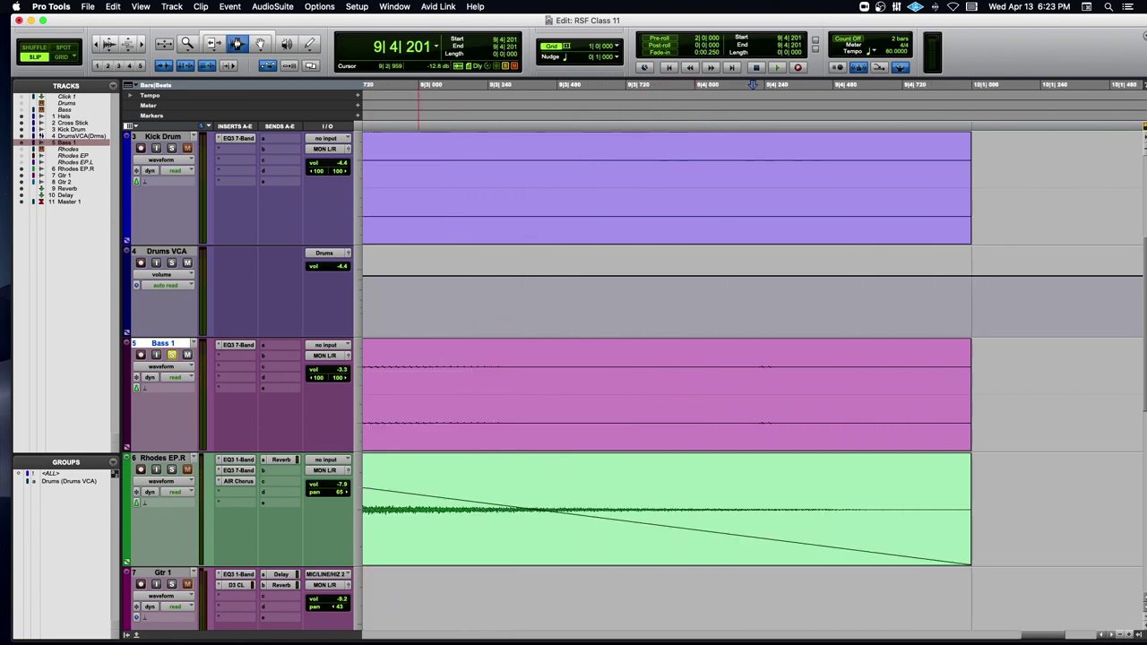
{"action": "left_click", "coordinate": [117, 44]}
{"action": "left_click", "coordinate": [117, 45]}
{"action": "left_click", "coordinate": [116, 45]}
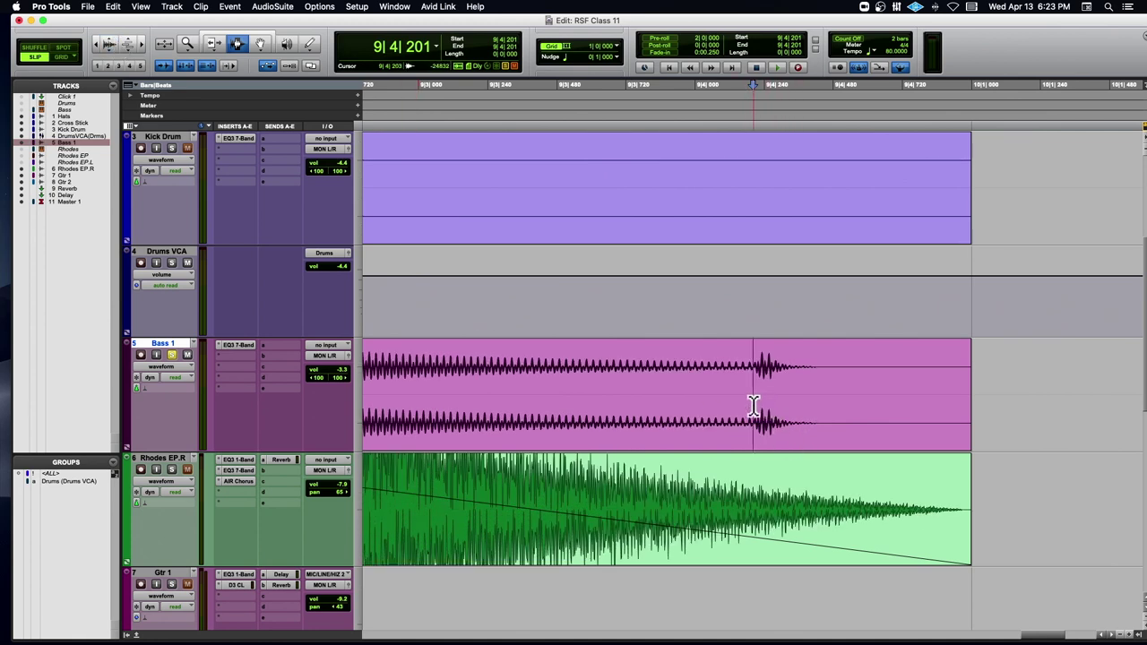
{"action": "left_click_drag", "start_coordinate": [759, 400], "coordinate": [990, 408]}
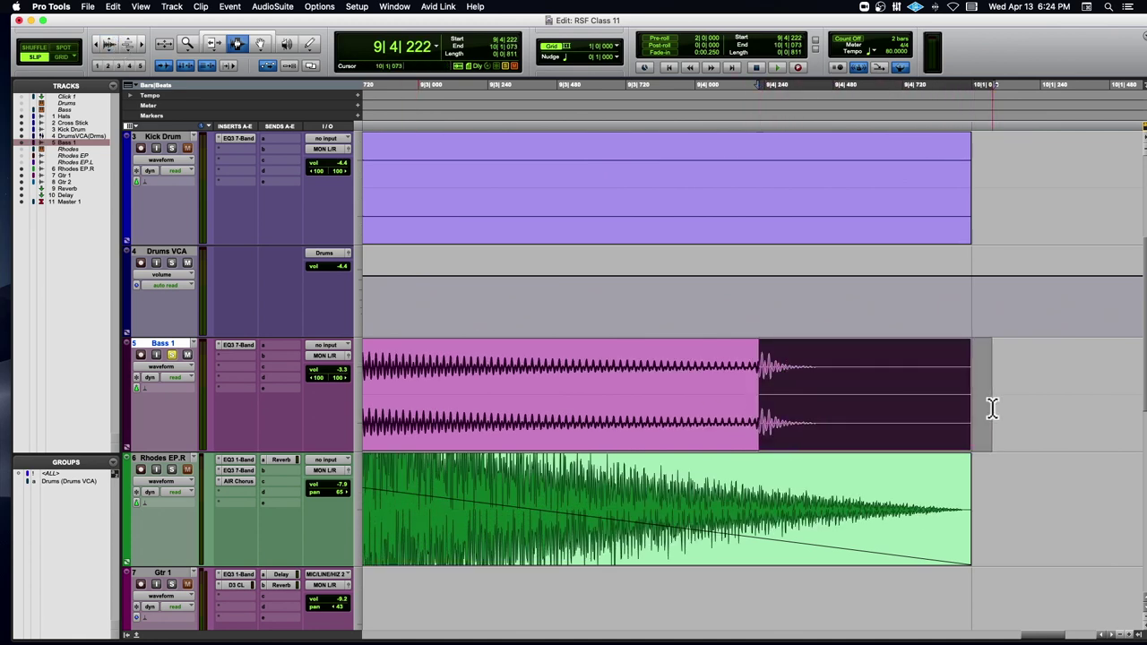
{"action": "key", "text": "Delete"}
Fade out the last Bass 1 note from 9|2|386 to the clip's end
{"action": "key", "text": "super+bracketleft"}
{"action": "key", "text": "super+bracketleft"}
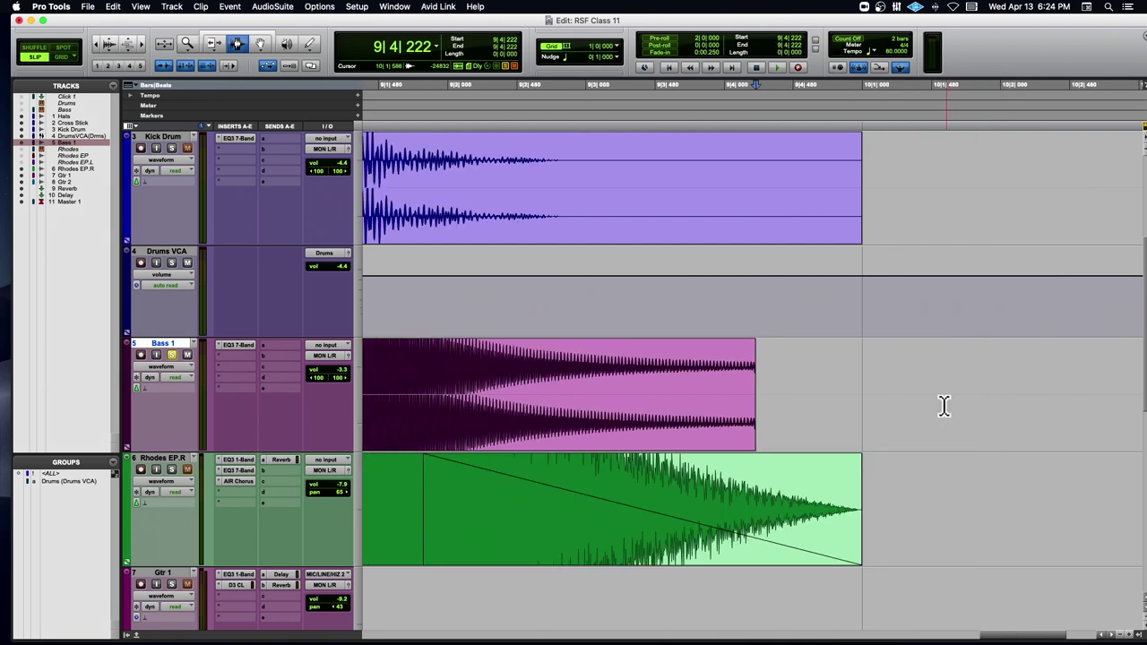
{"action": "left_click_drag", "start_coordinate": [775, 395], "coordinate": [631, 394]}
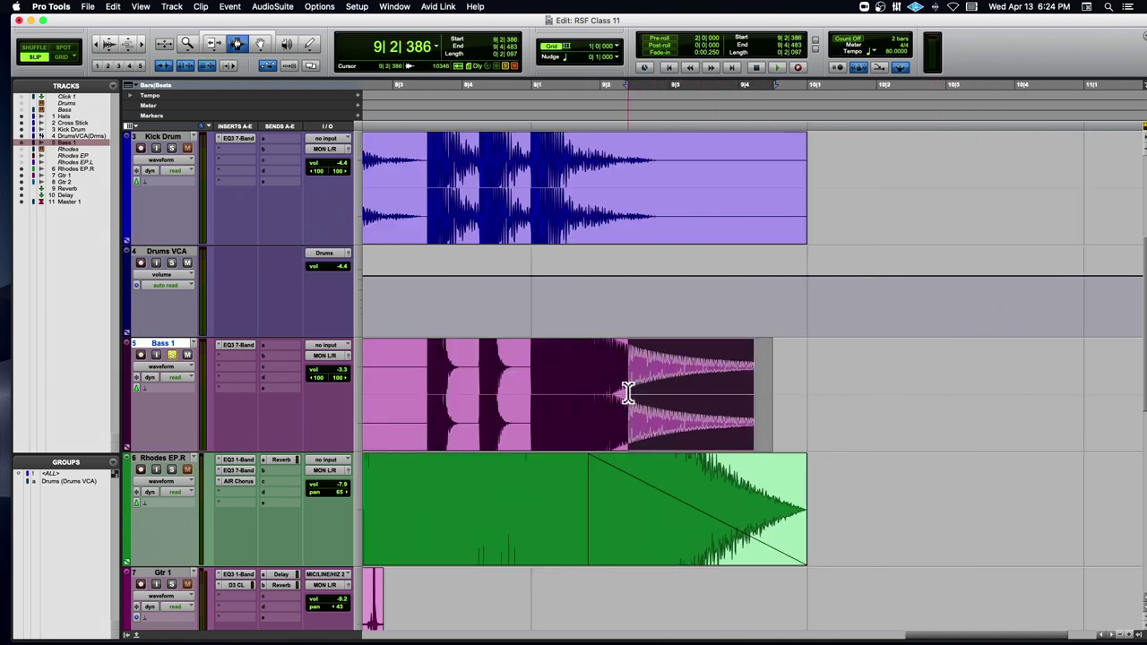
{"action": "key", "text": "ctrl+super+f"}
Solo Rhodes EP.R together with Bass 1, play the ending from 8|4|555, and unsolo both tracks
{"action": "left_click", "coordinate": [495, 383]}
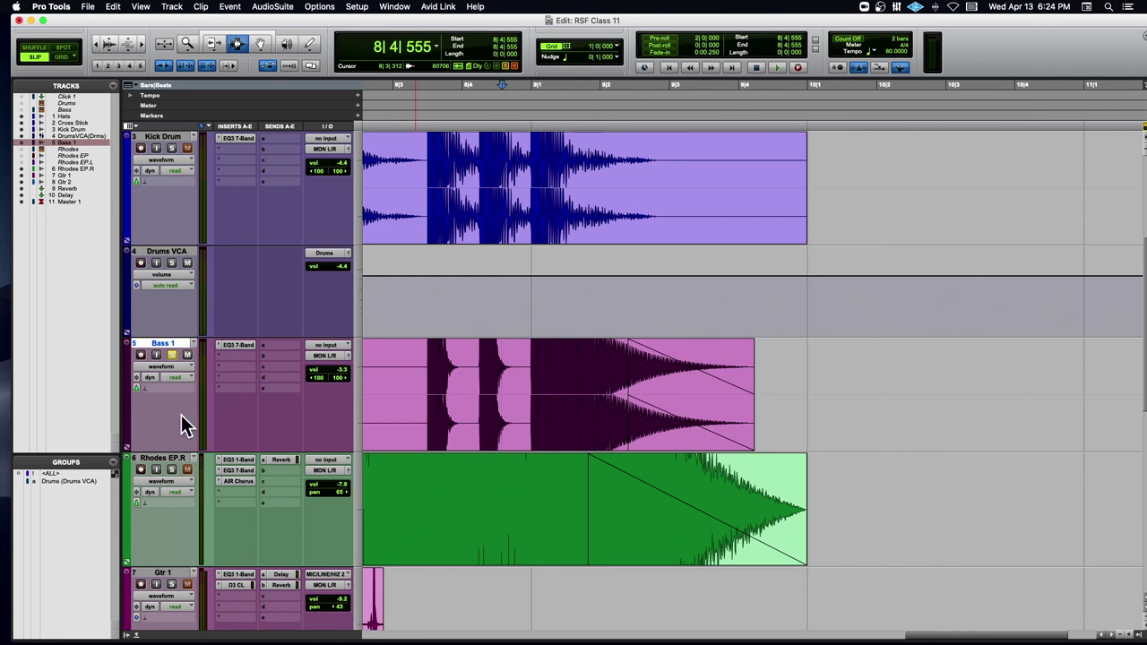
{"action": "left_click", "coordinate": [170, 469]}
{"action": "key", "text": "space"}
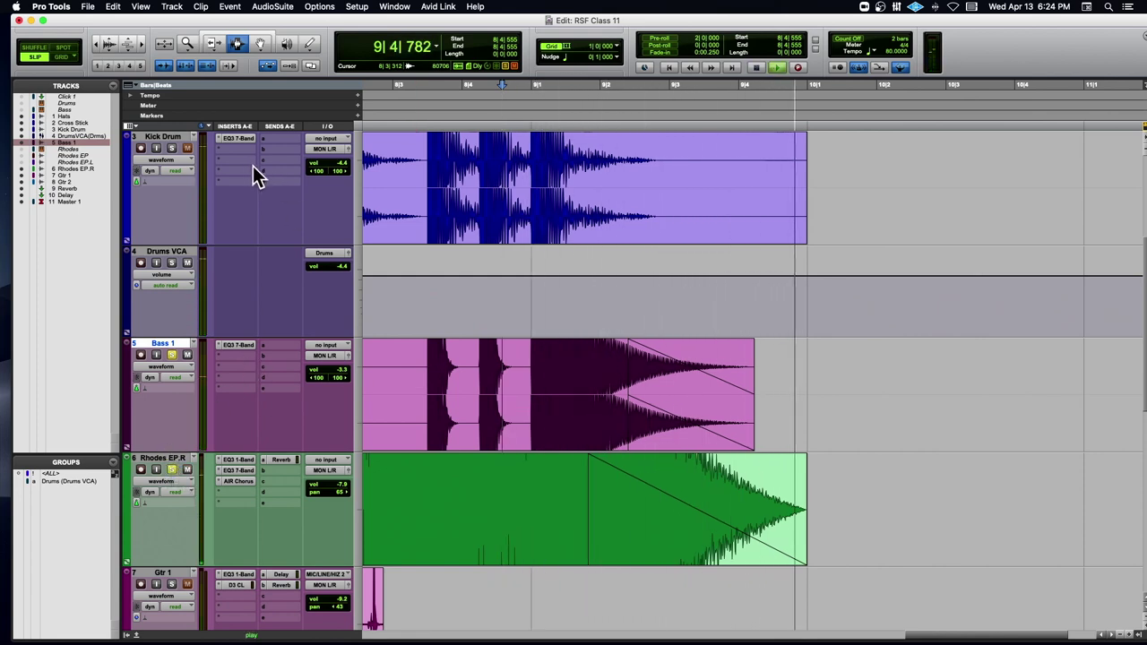
{"action": "key", "text": "space"}
{"action": "left_click", "coordinate": [171, 354]}
{"action": "key", "text": "r"}
{"action": "key", "text": "r"}
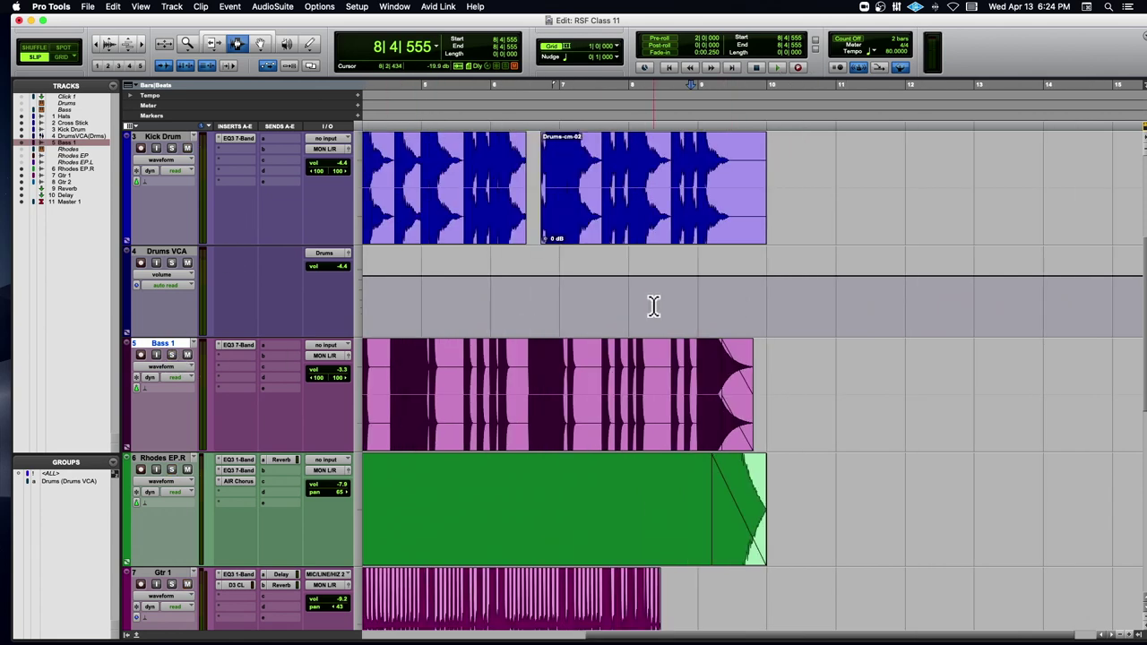
Play the session from 0|3|846 before the first bar and reduce the height of all tracks to a medium size
{"action": "scroll", "coordinate": [653, 306], "scroll_direction": "left", "scroll_amount": 5}
{"action": "left_click", "coordinate": [481, 333]}
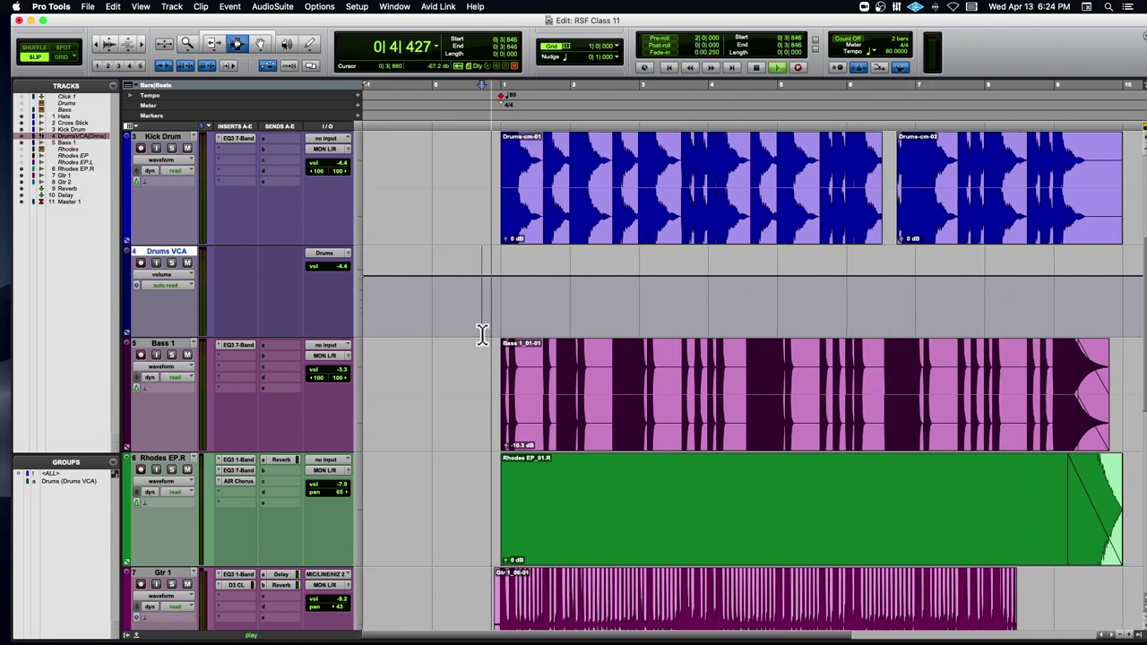
{"action": "key", "text": "ctrl+alt+Down"}
{"action": "key", "text": "ctrl+alt+Down"}
{"action": "key", "text": "ctrl+alt+Down"}
{"action": "key", "text": "ctrl+alt+Down"}
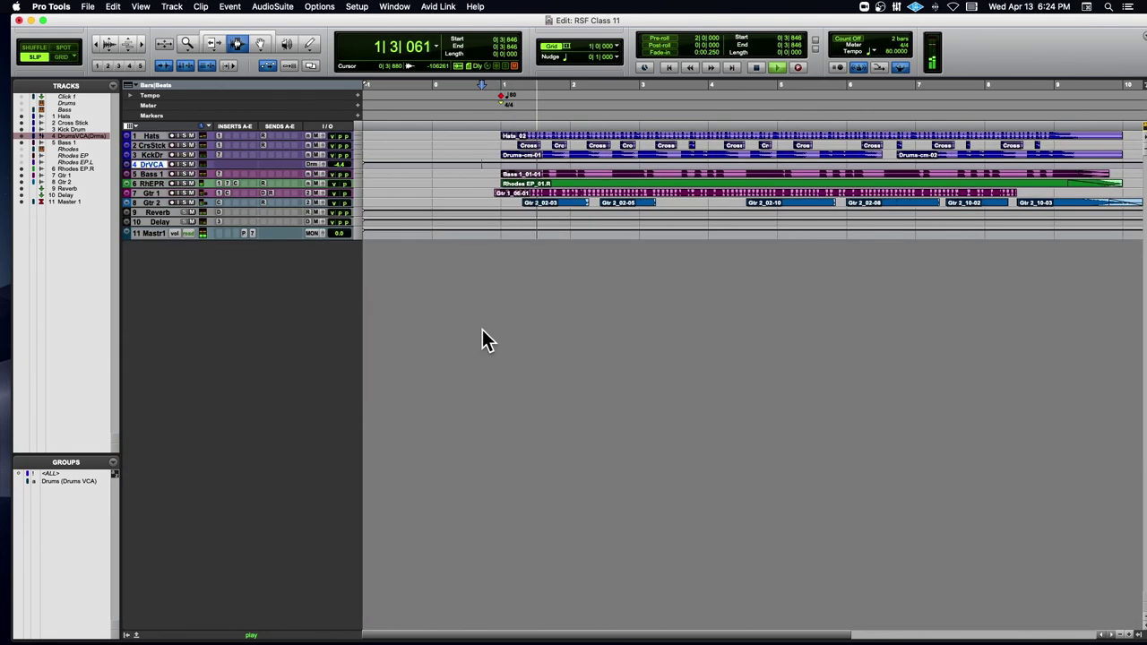
{"action": "key", "text": "ctrl+alt+Up"}
{"action": "key", "text": "ctrl+alt+Up"}
{"action": "key", "text": "ctrl+alt+Up"}
{"action": "key", "text": "ctrl+alt+Up"}
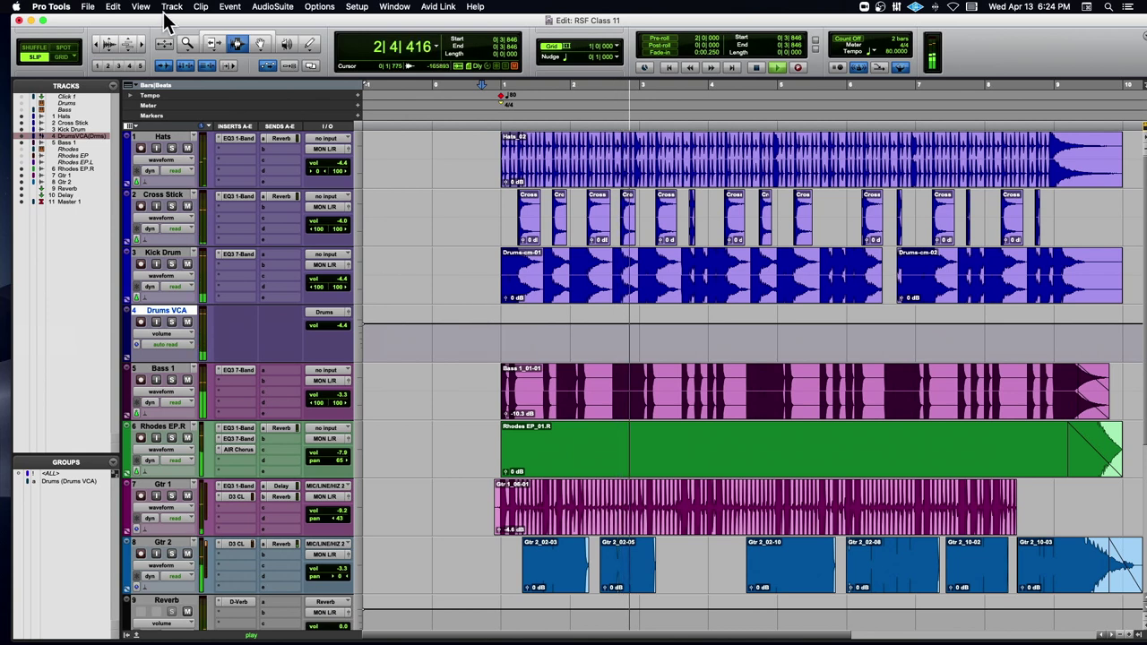
Shrink the audio waveform display until the peaks in the clips look small again
{"action": "left_click", "coordinate": [107, 45]}
{"action": "left_click", "coordinate": [106, 51]}
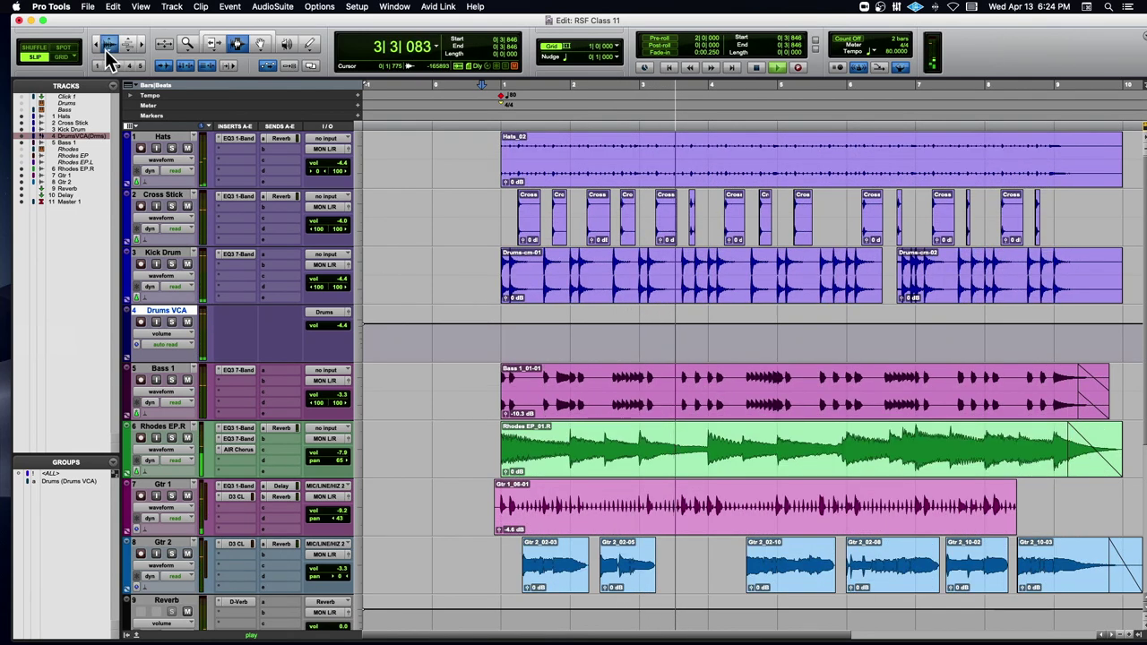
{"action": "left_click", "coordinate": [106, 51]}
{"action": "left_click", "coordinate": [106, 51]}
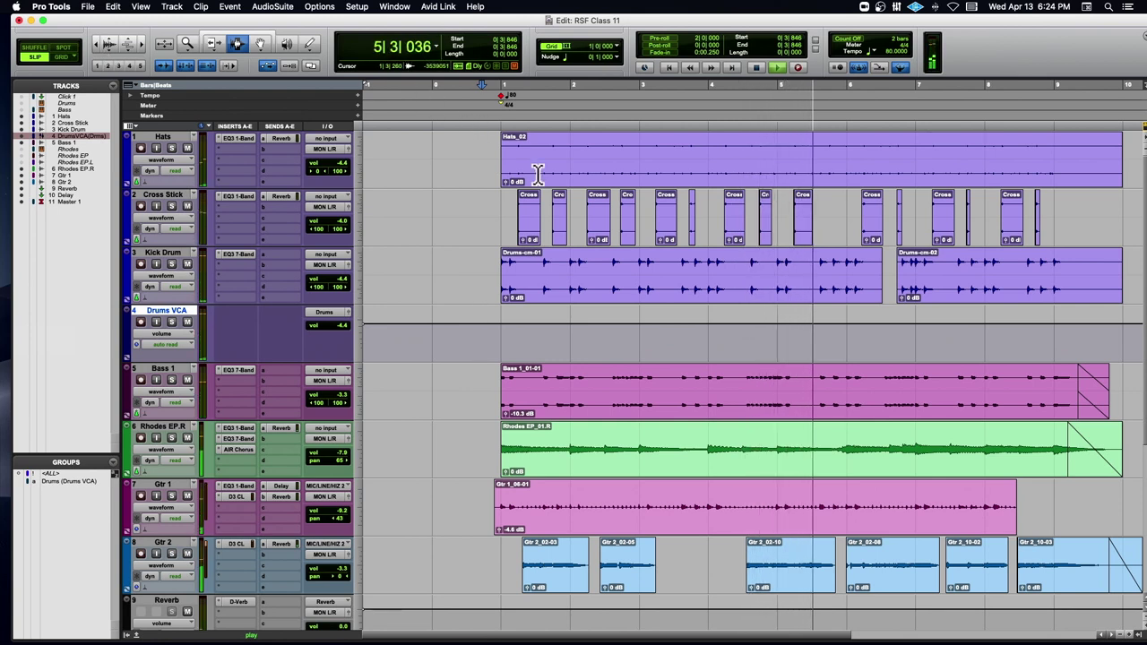
Lower the Gtr 2 track volume while the mix plays
{"action": "scroll", "coordinate": [614, 269], "scroll_direction": "down", "scroll_amount": 2}
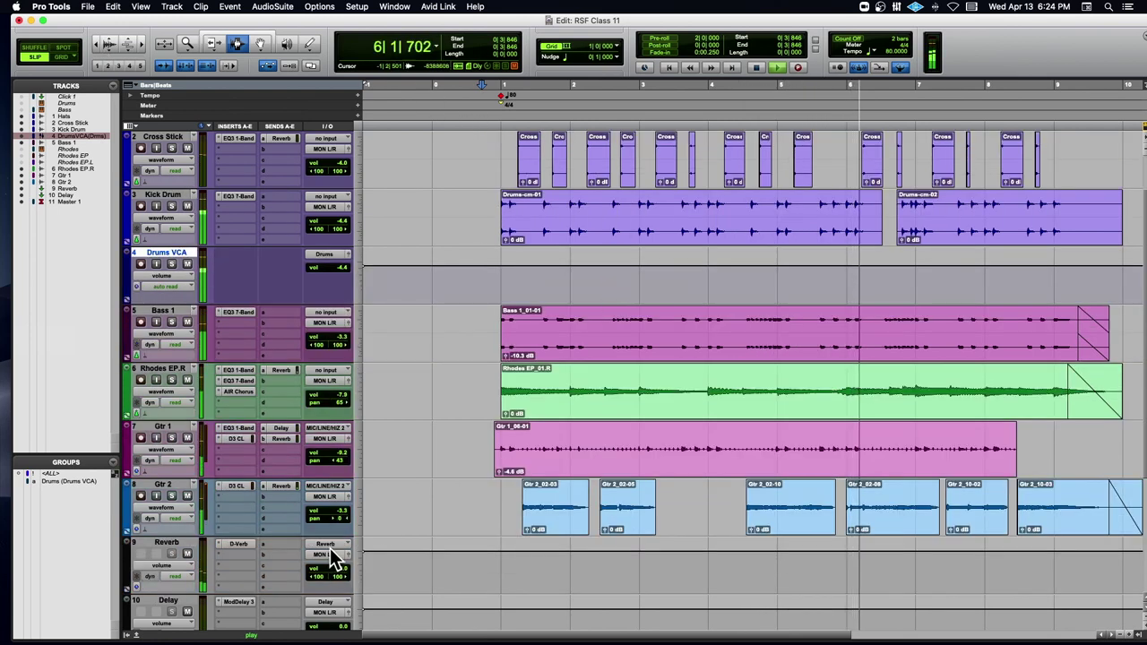
{"action": "left_click_drag", "start_coordinate": [344, 519], "coordinate": [346, 527]}
{"action": "scroll", "coordinate": [397, 494], "scroll_direction": "up", "scroll_amount": 2}
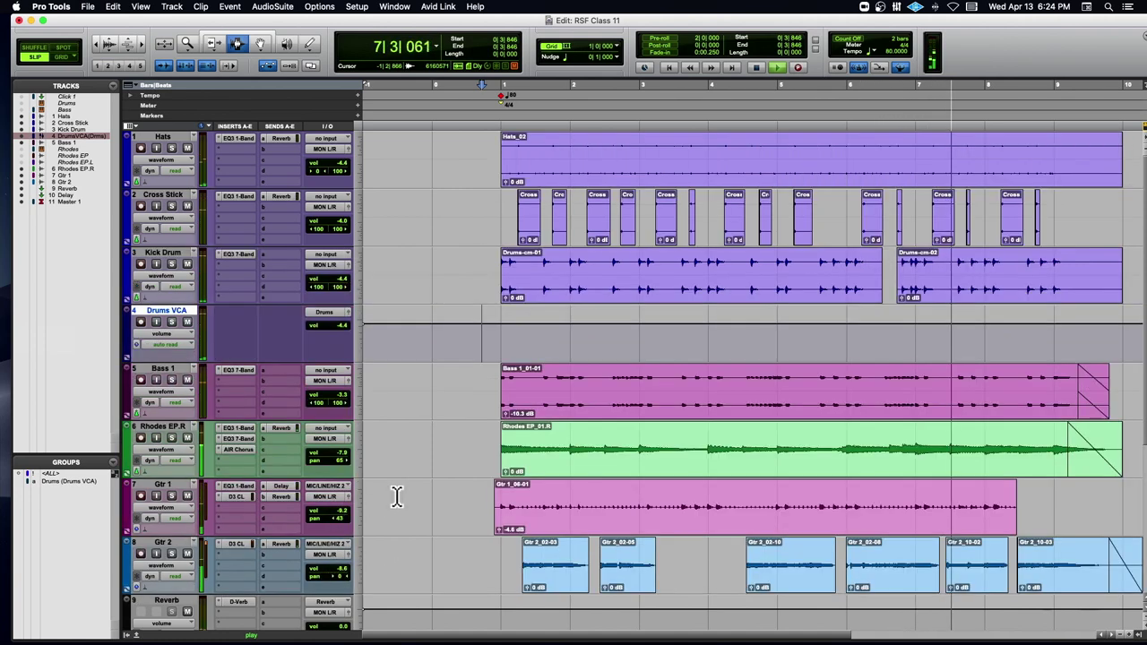
Raise the Hats track volume to -1.9 and play the mix from 0|3|846 to check it
{"action": "key", "text": "space"}
{"action": "left_click_drag", "start_coordinate": [336, 163], "coordinate": [338, 160]}
{"action": "key", "text": "space"}
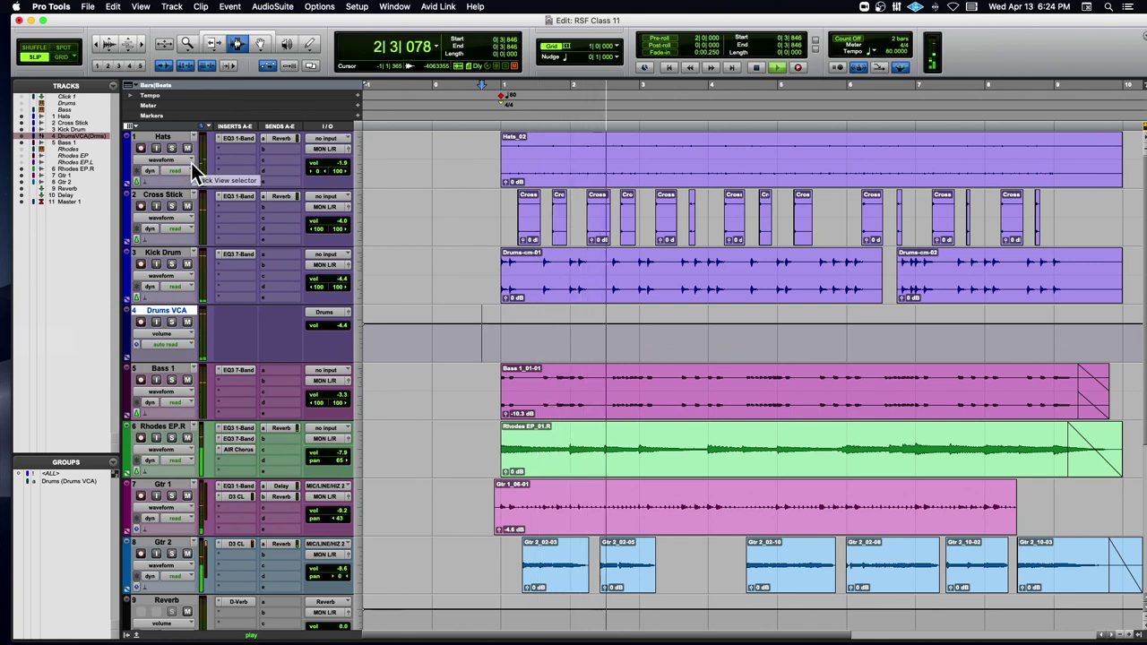
{"action": "key", "text": "space"}
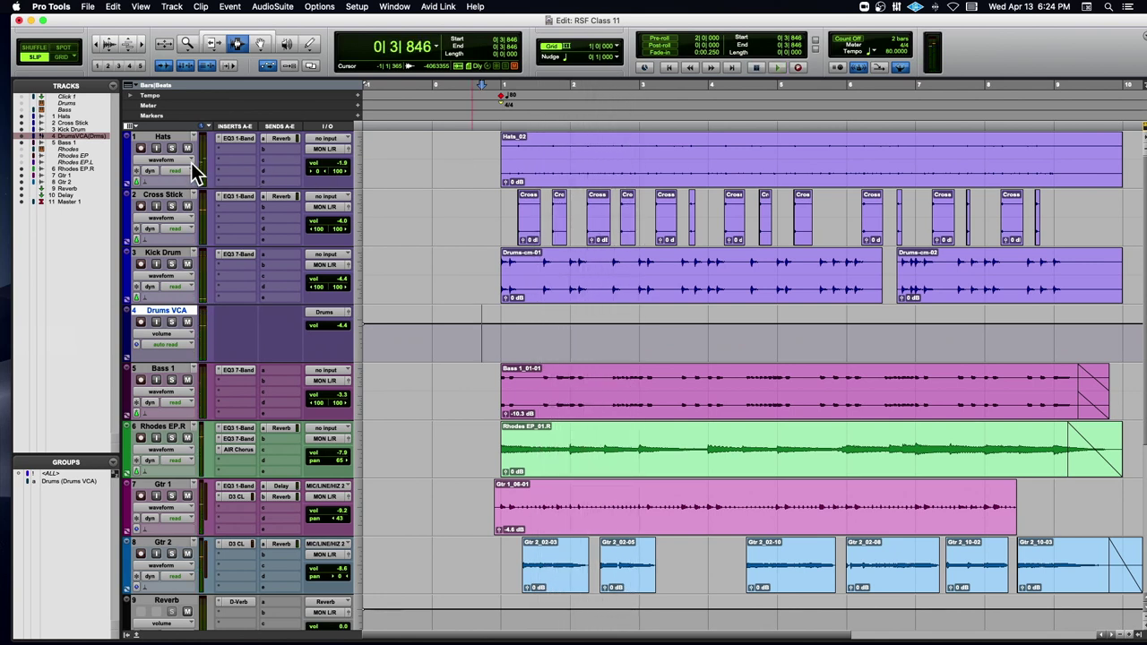
Solo Hats, listen to it, and insert the stereo SansAmp PSA-1 plug-in on its second insert slot
{"action": "left_click", "coordinate": [172, 148]}
{"action": "key", "text": "space"}
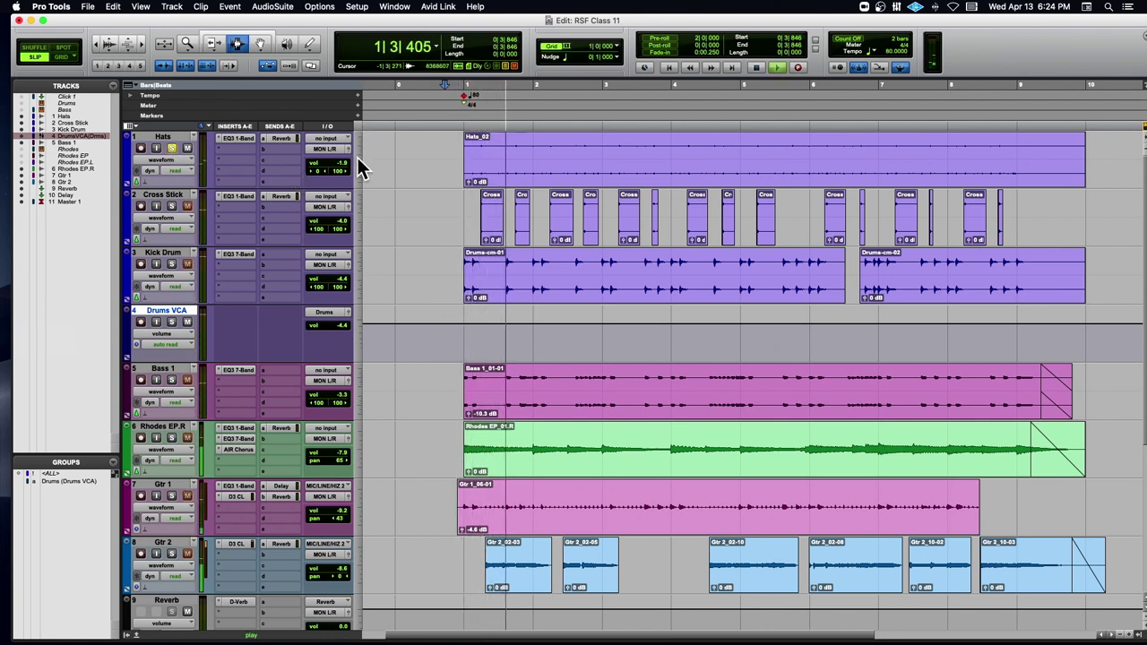
{"action": "key", "text": "space"}
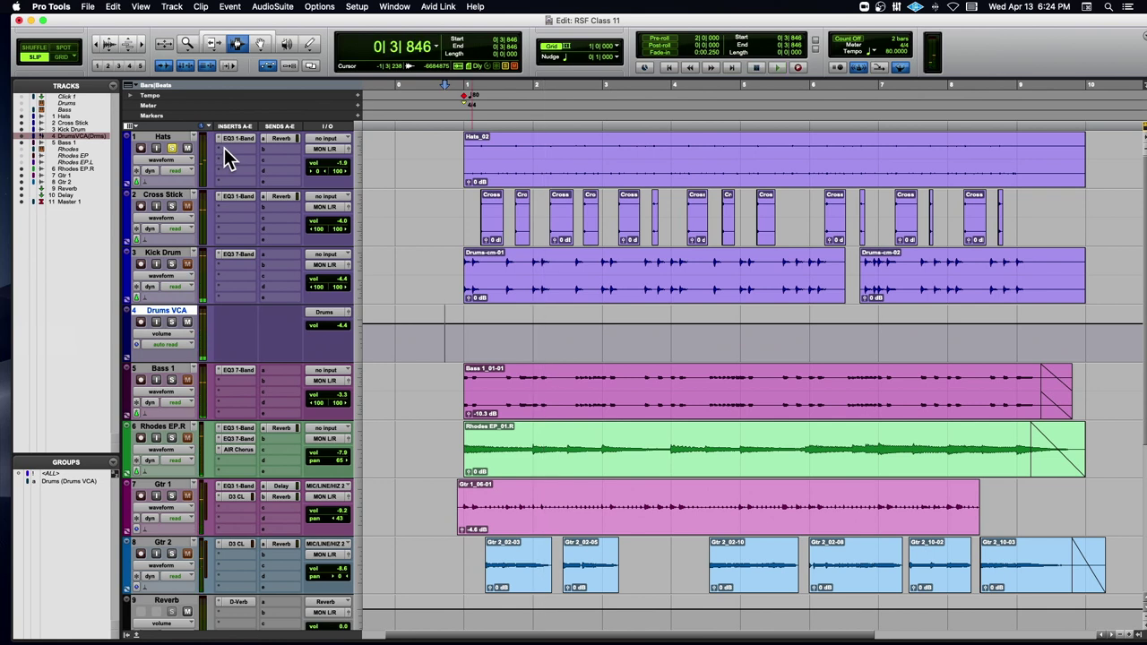
{"action": "left_click", "coordinate": [223, 149]}
{"action": "mouse_move", "coordinate": [257, 149]}
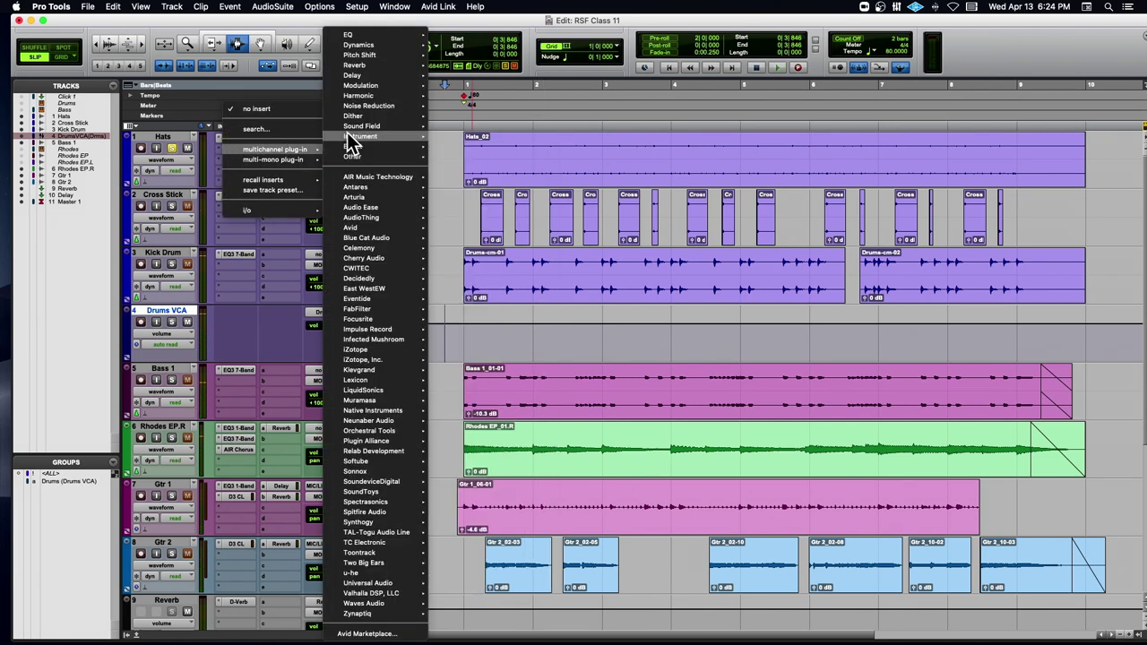
{"action": "mouse_move", "coordinate": [364, 209]}
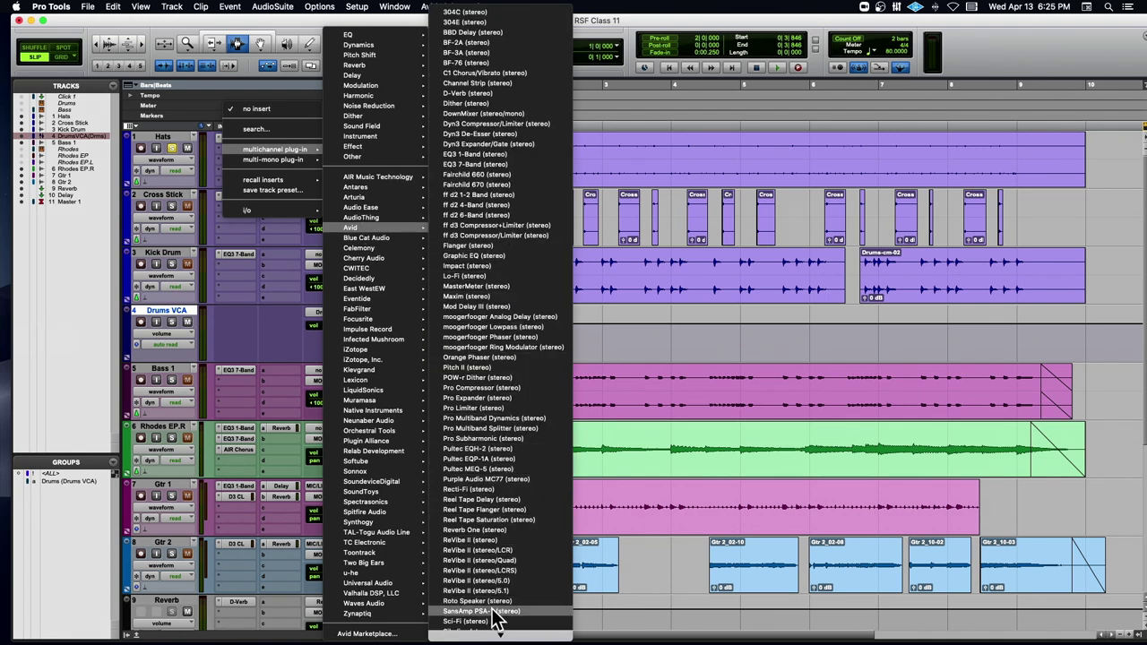
{"action": "left_click", "coordinate": [496, 611]}
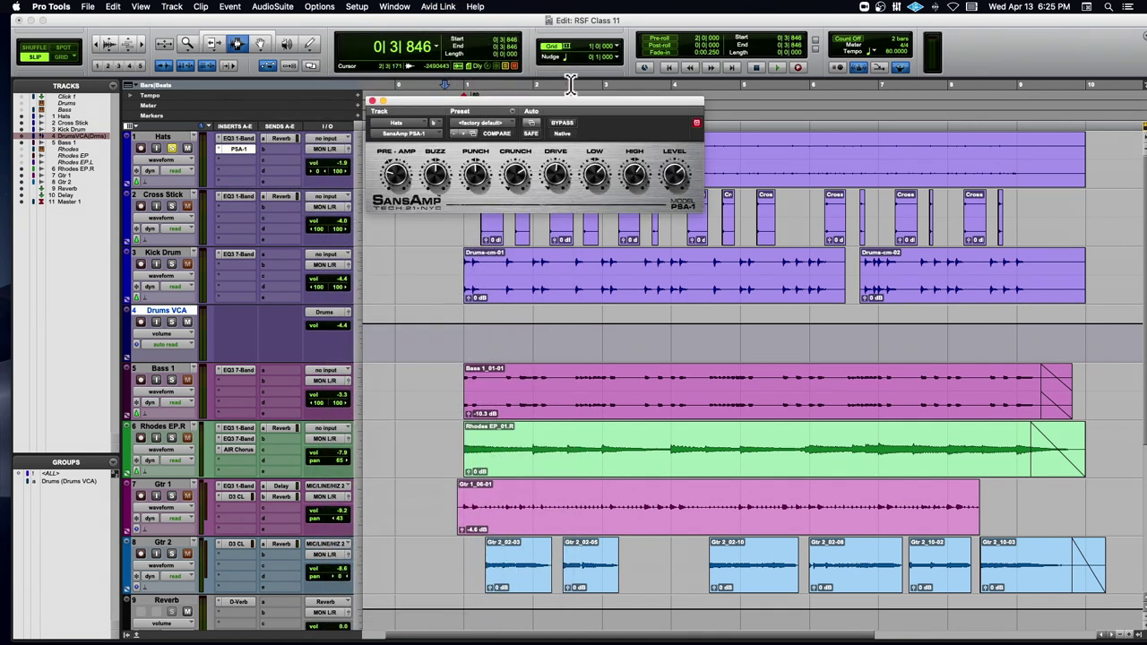
{"action": "left_click_drag", "start_coordinate": [553, 100], "coordinate": [401, 208]}
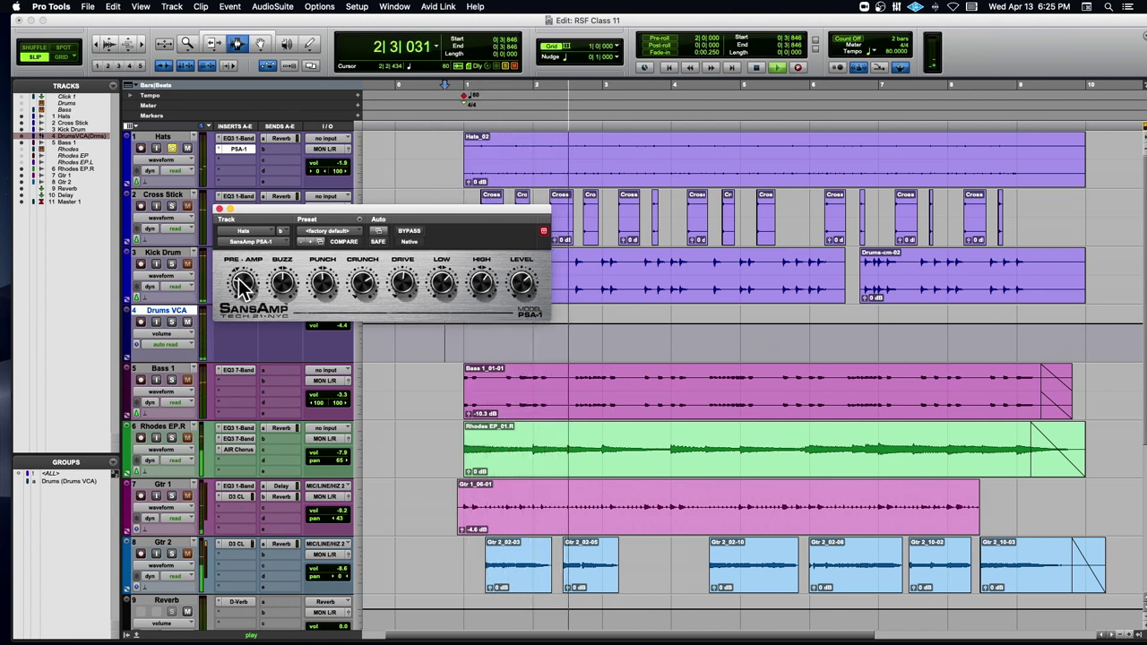
Adjust the Pre-Amp of the SansAmp PSA-1 on Hats, compare it with bypass, and unsolo the track to hear it in the mix
{"action": "left_click_drag", "start_coordinate": [246, 261], "coordinate": [248, 264]}
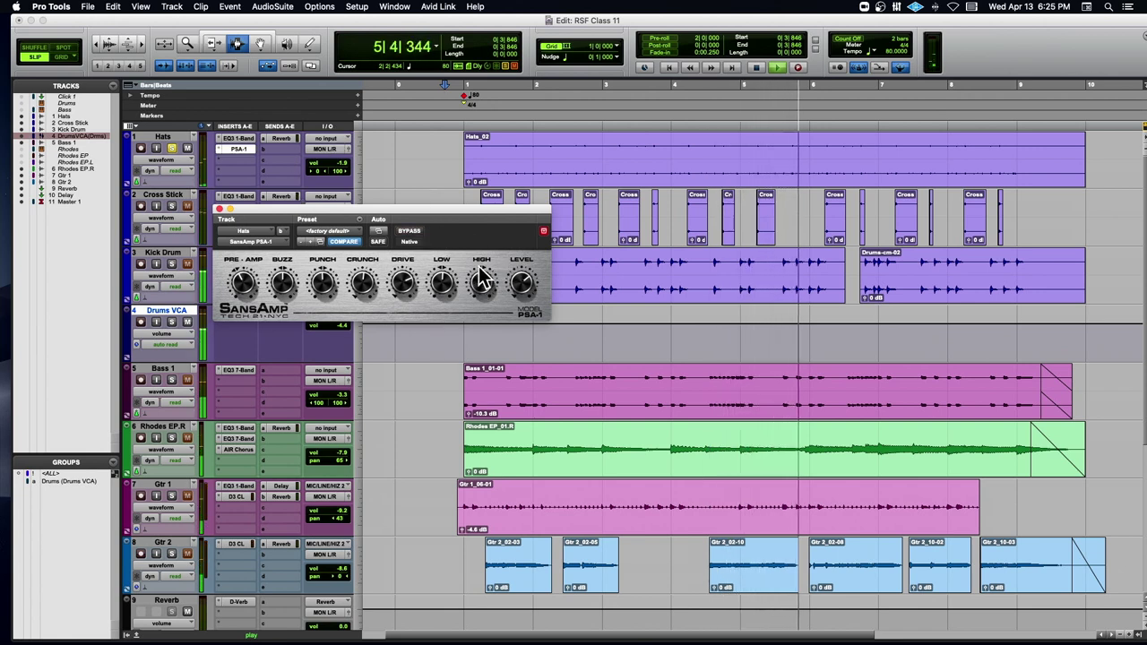
{"action": "left_click", "coordinate": [411, 232]}
{"action": "left_click", "coordinate": [411, 231]}
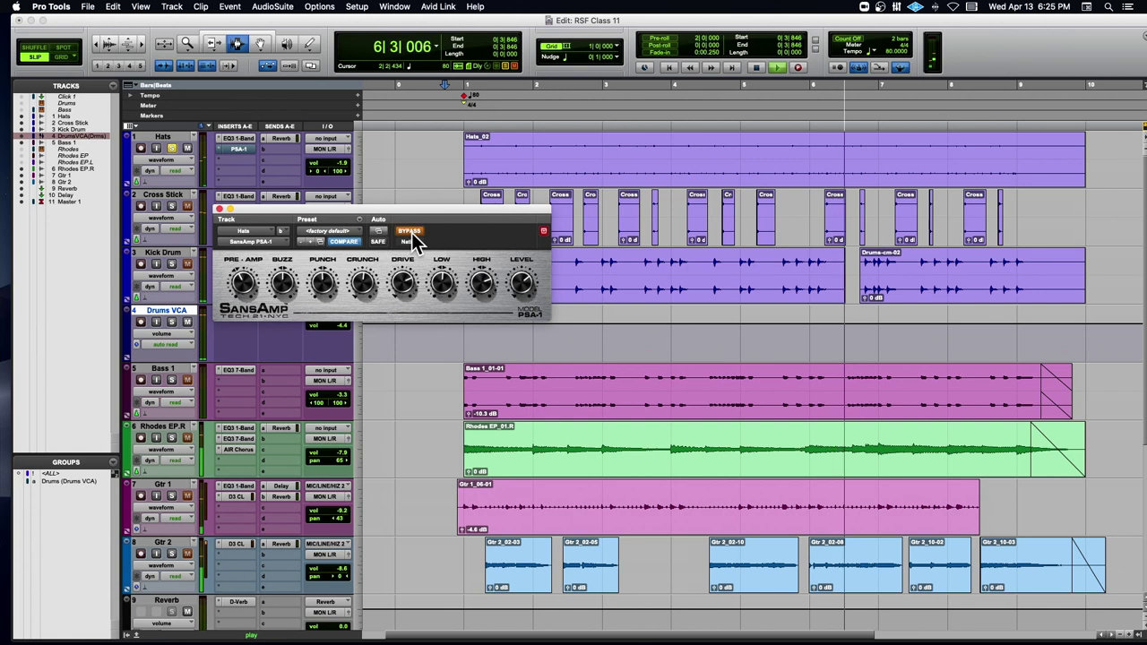
{"action": "key", "text": "space"}
{"action": "left_click", "coordinate": [173, 149]}
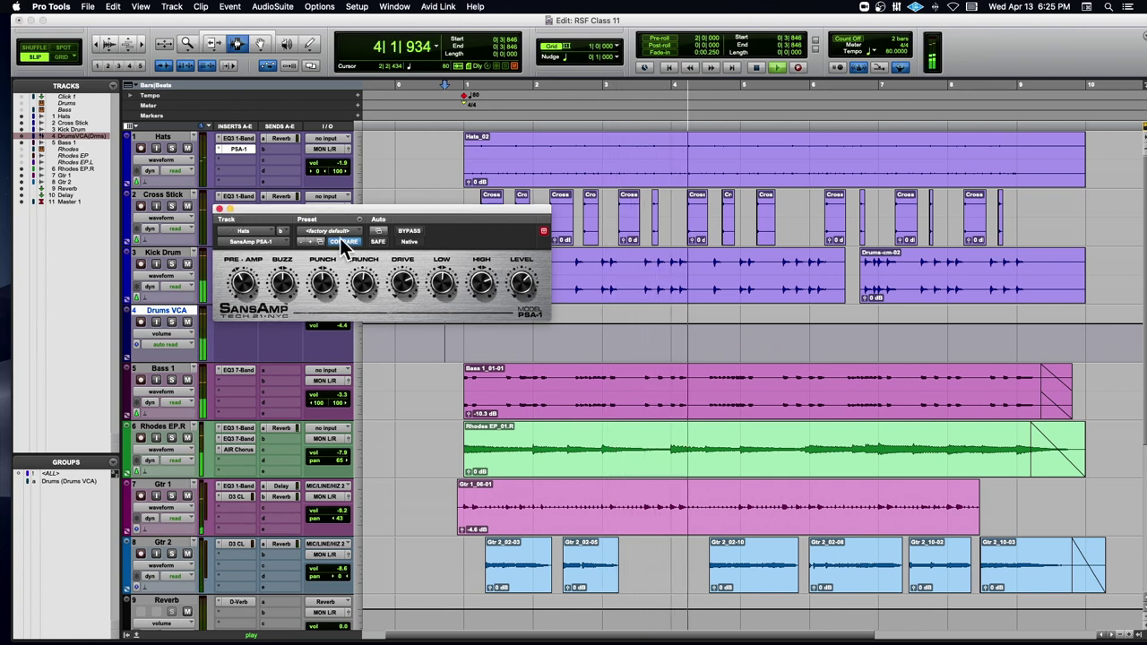
{"action": "left_click", "coordinate": [219, 209]}
Solo Gtr 1 and insert the mono SansAmp PSA-1 plug-in on its third insert slot, below the compressor
{"action": "scroll", "coordinate": [292, 206], "scroll_direction": "down", "scroll_amount": 5}
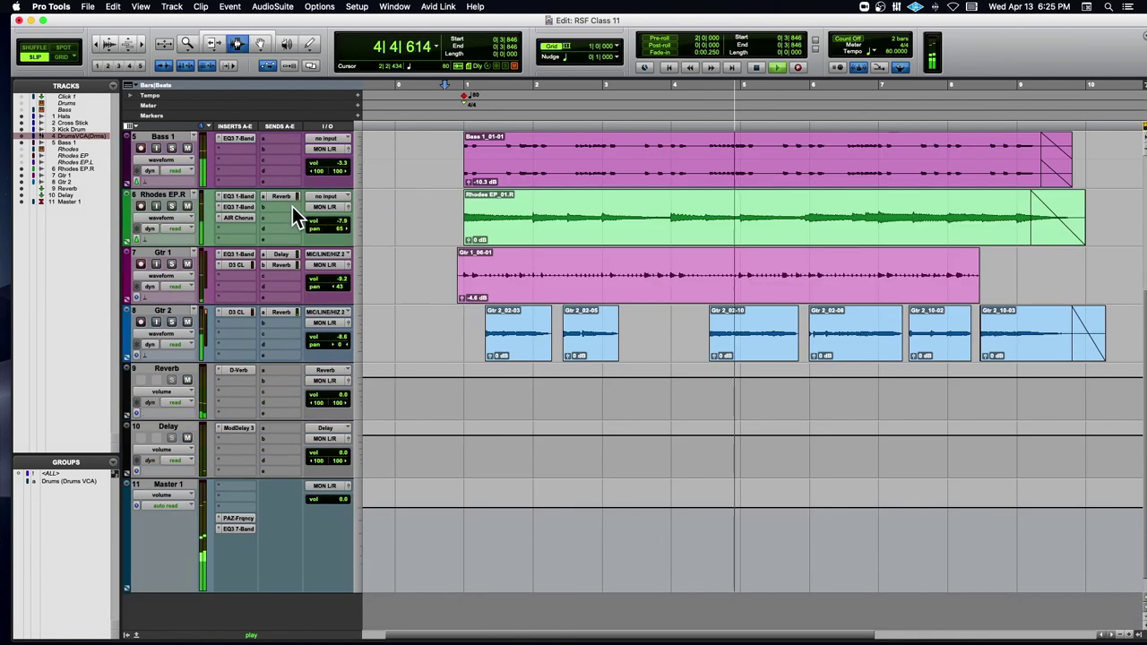
{"action": "left_click", "coordinate": [172, 264]}
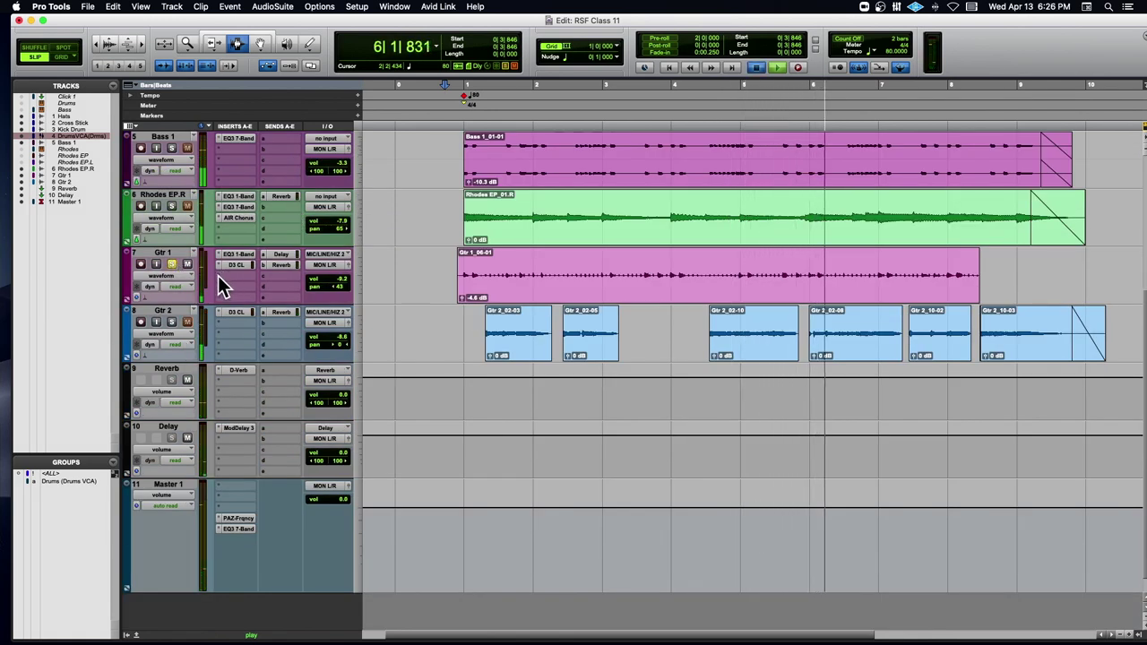
{"action": "key", "text": "space"}
{"action": "left_click", "coordinate": [218, 278]}
{"action": "mouse_move", "coordinate": [300, 277]}
{"action": "mouse_move", "coordinate": [365, 188]}
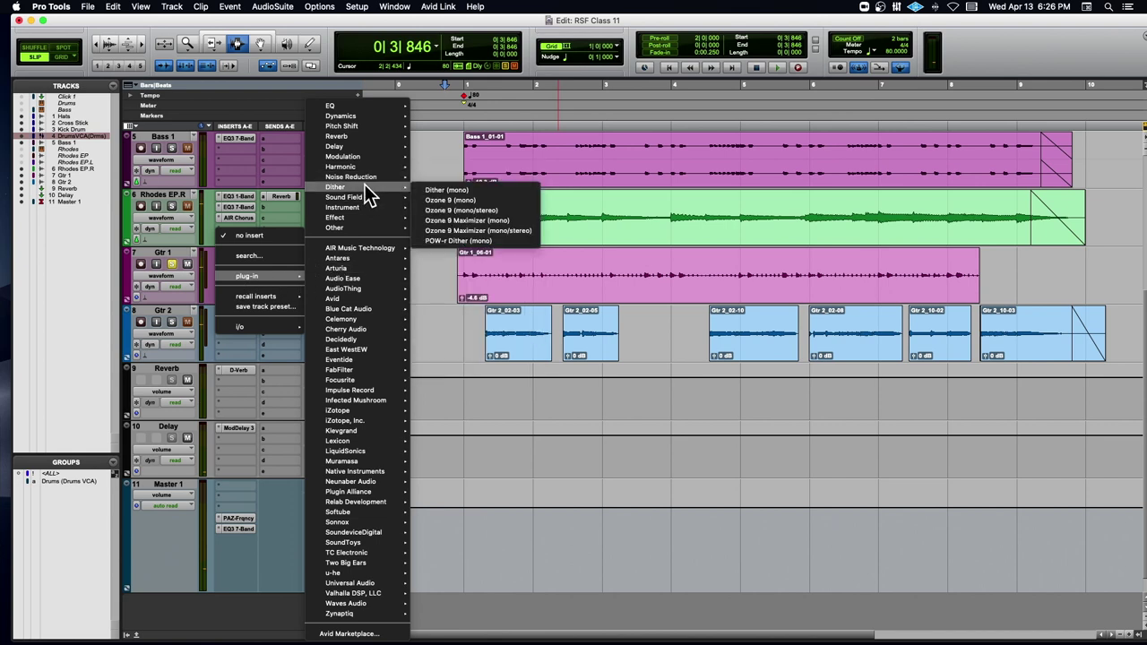
{"action": "mouse_move", "coordinate": [363, 166]}
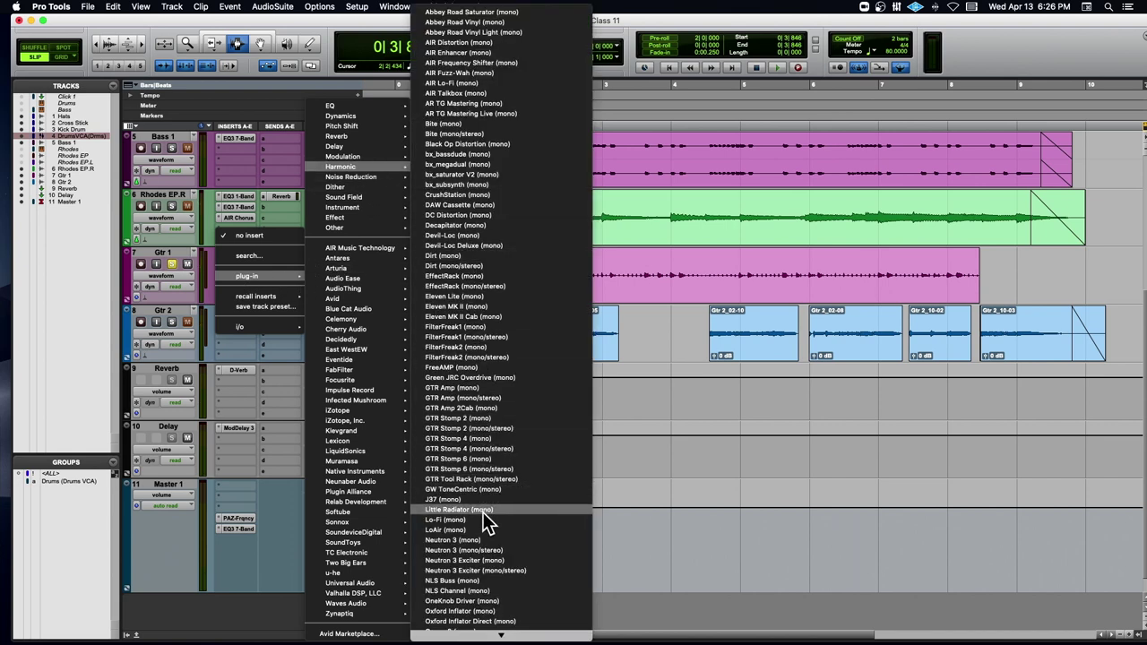
{"action": "scroll", "coordinate": [483, 513], "scroll_direction": "down", "scroll_amount": 10}
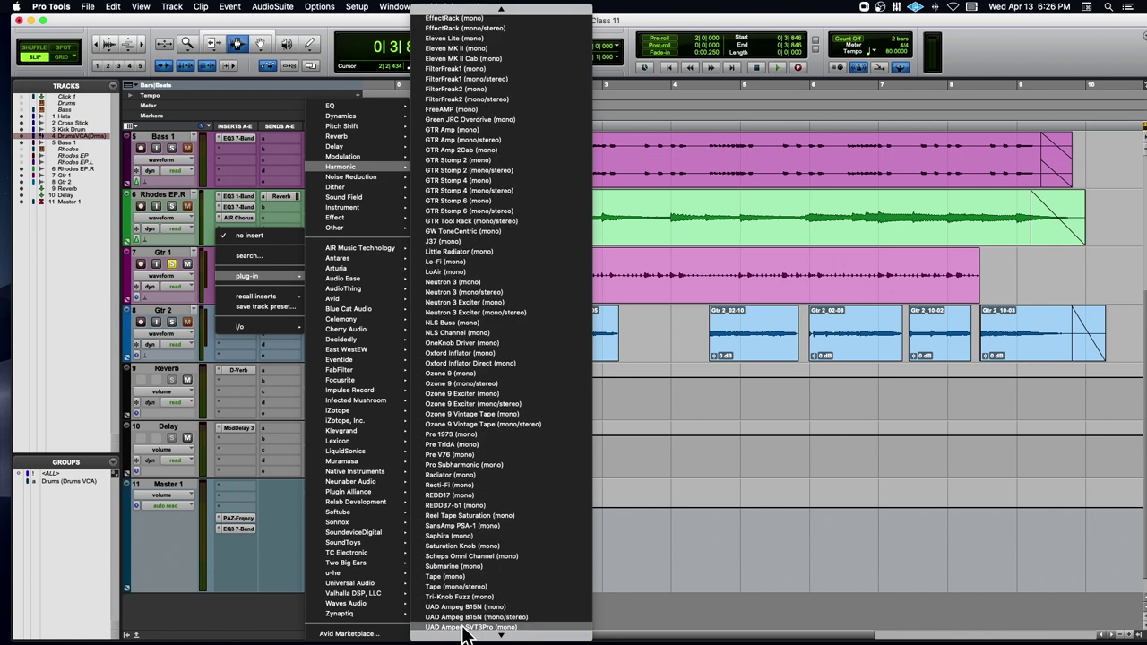
{"action": "left_click", "coordinate": [466, 526]}
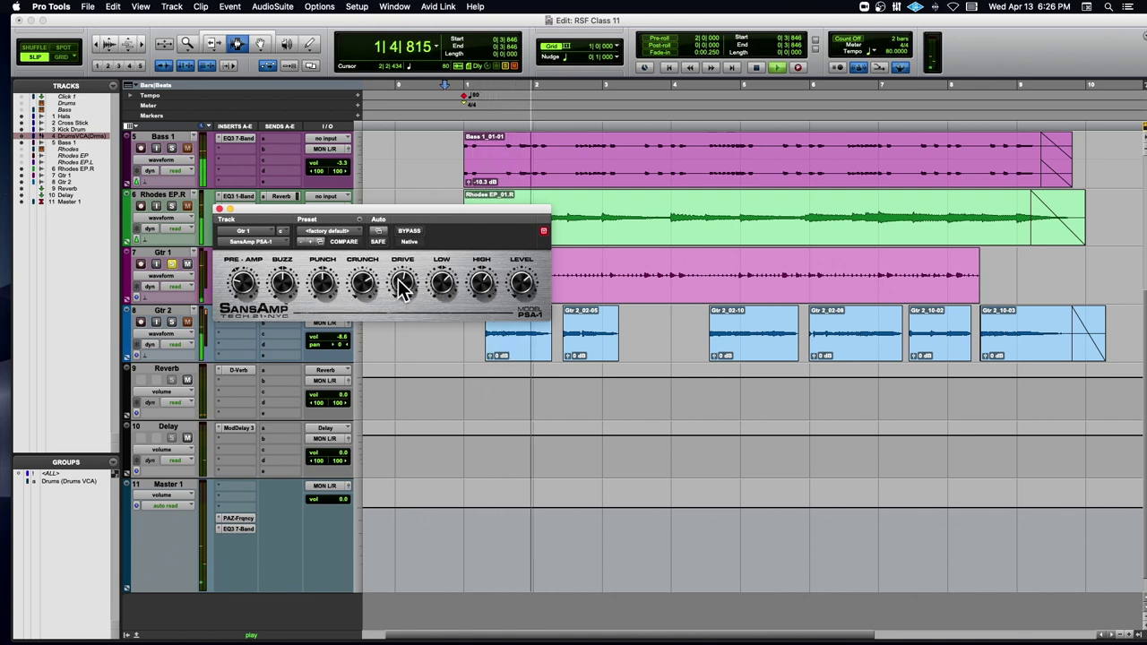
Raise the SansAmp PSA-1 Drive on Gtr 1, compare it with bypass, and replay the track before closing the plug-in
{"action": "left_click_drag", "start_coordinate": [403, 282], "coordinate": [408, 255]}
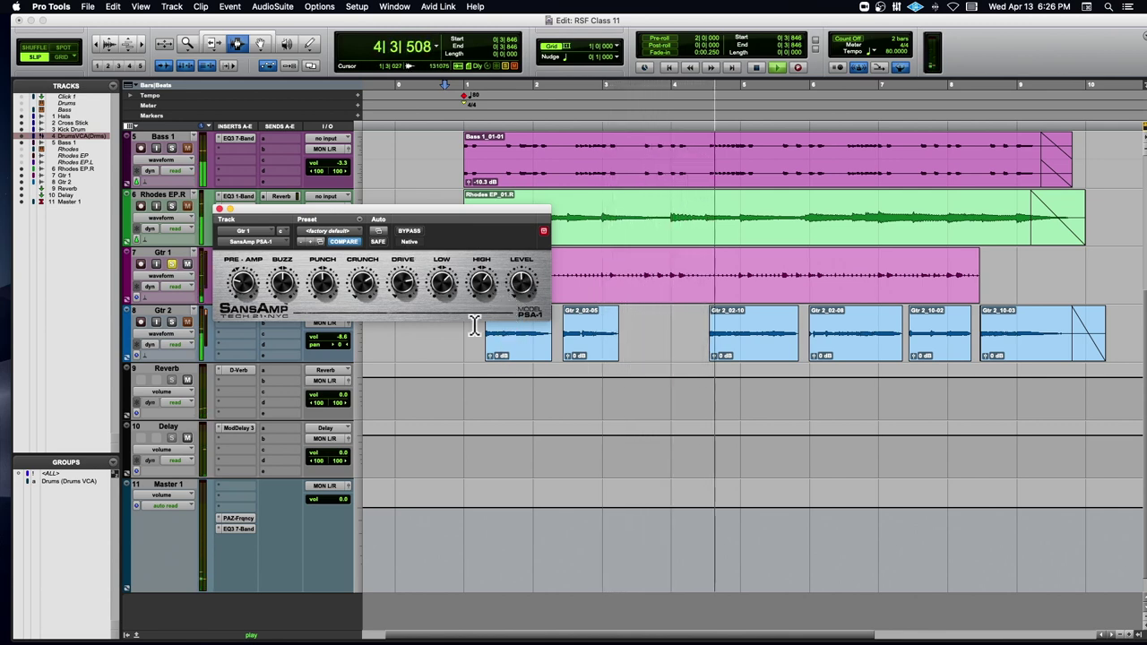
{"action": "left_click", "coordinate": [409, 233]}
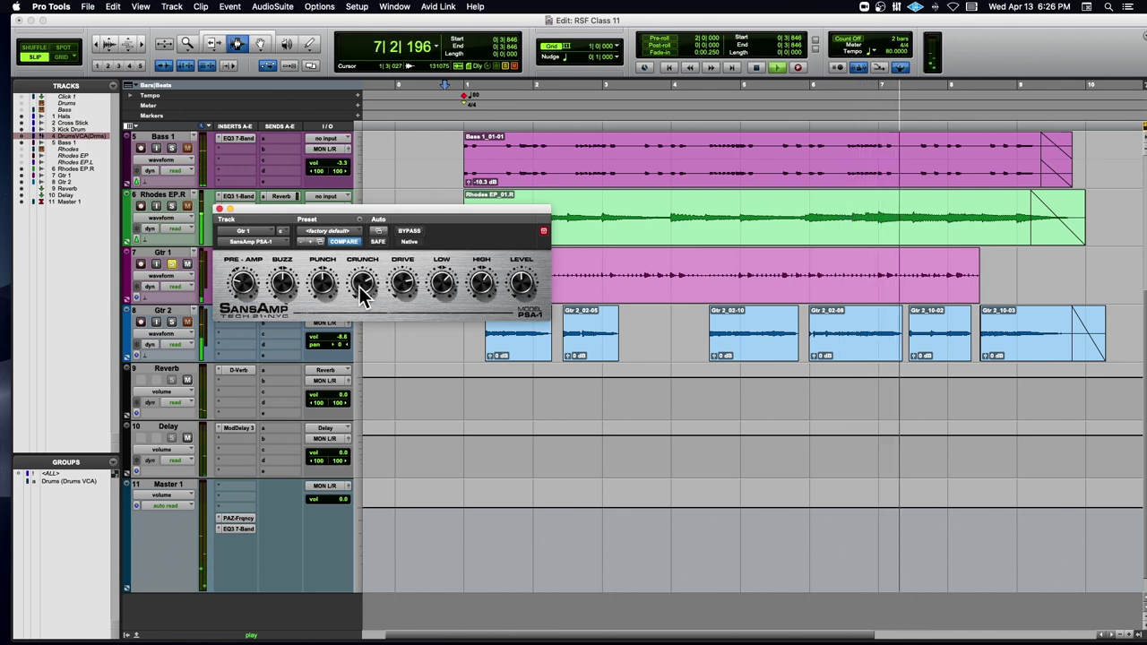
{"action": "key", "text": "space"}
{"action": "key", "text": "space"}
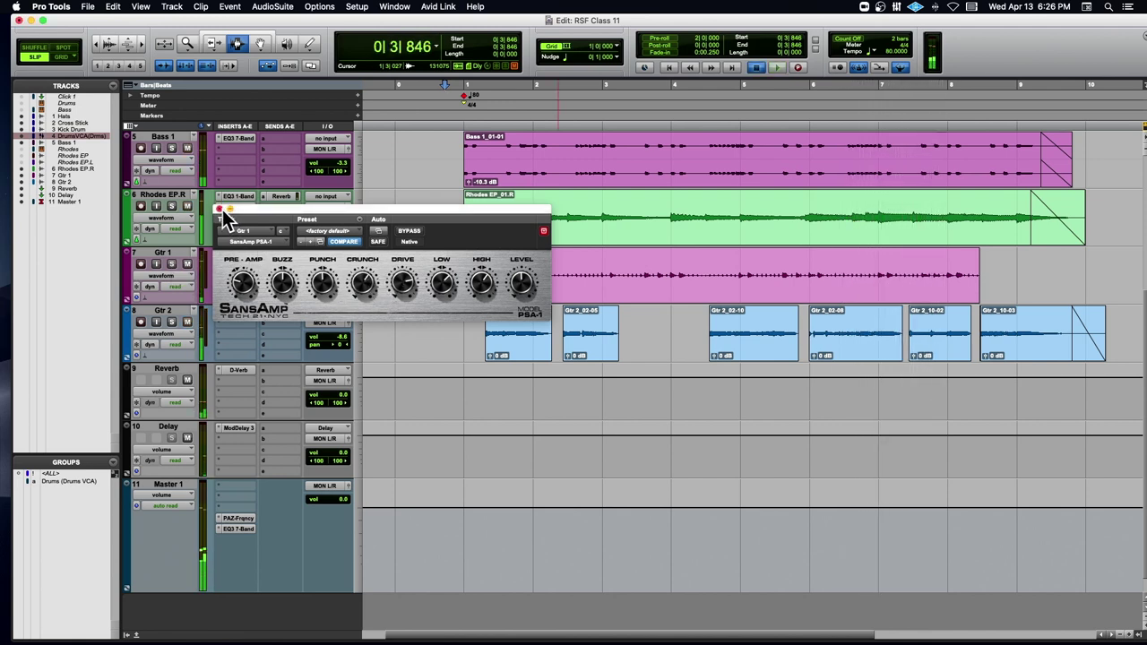
{"action": "left_click", "coordinate": [218, 209]}
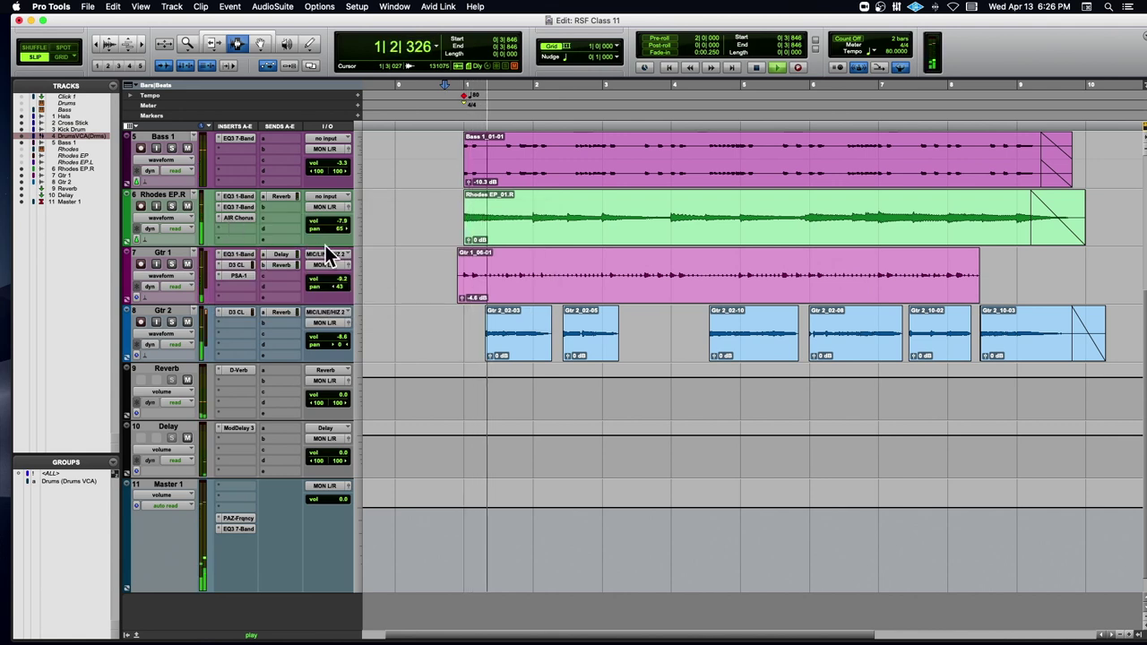
Remove the SansAmp PSA-1 plug-in from the Hats track while the full mix plays
{"action": "scroll", "coordinate": [353, 255], "scroll_direction": "up", "scroll_amount": 5}
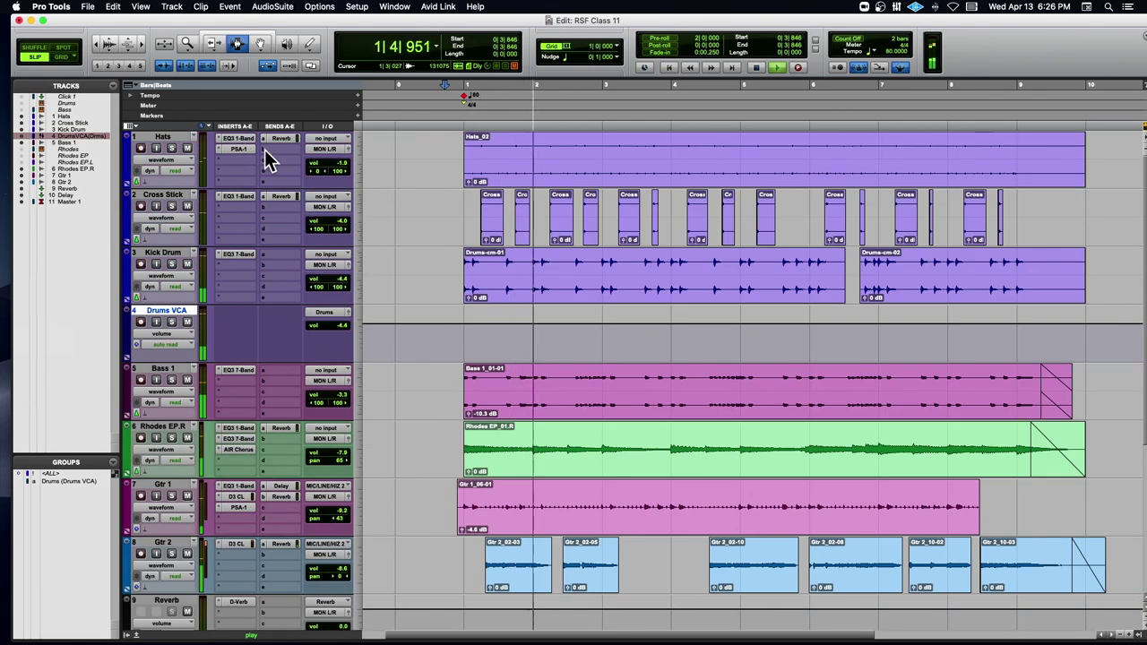
{"action": "left_click", "coordinate": [221, 149]}
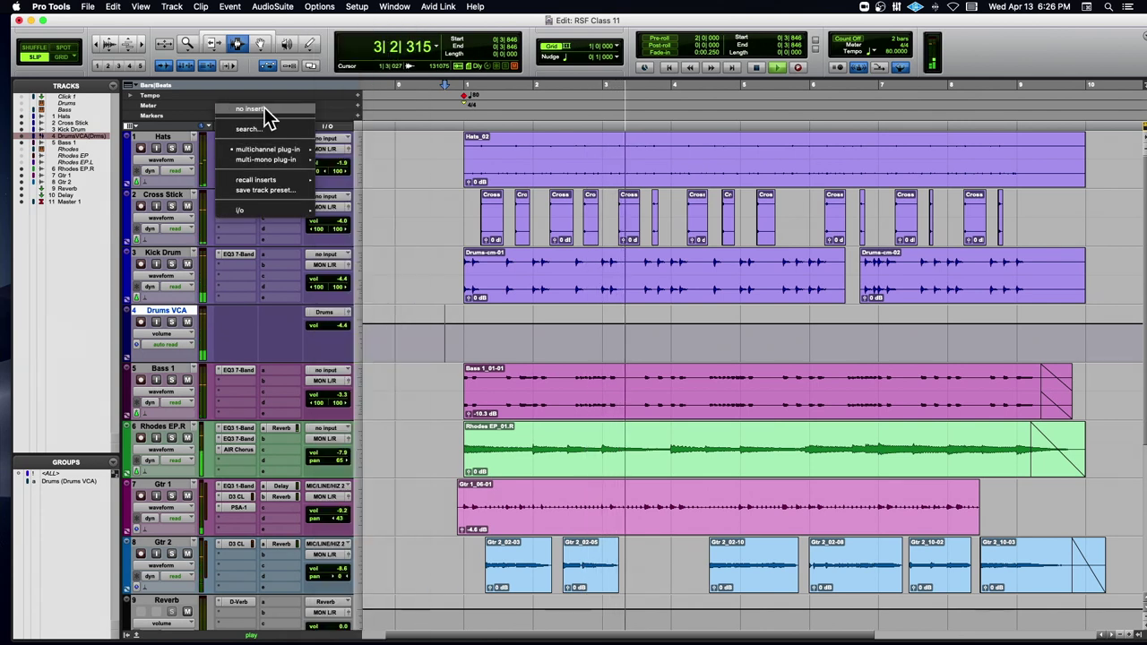
{"action": "left_click", "coordinate": [265, 109]}
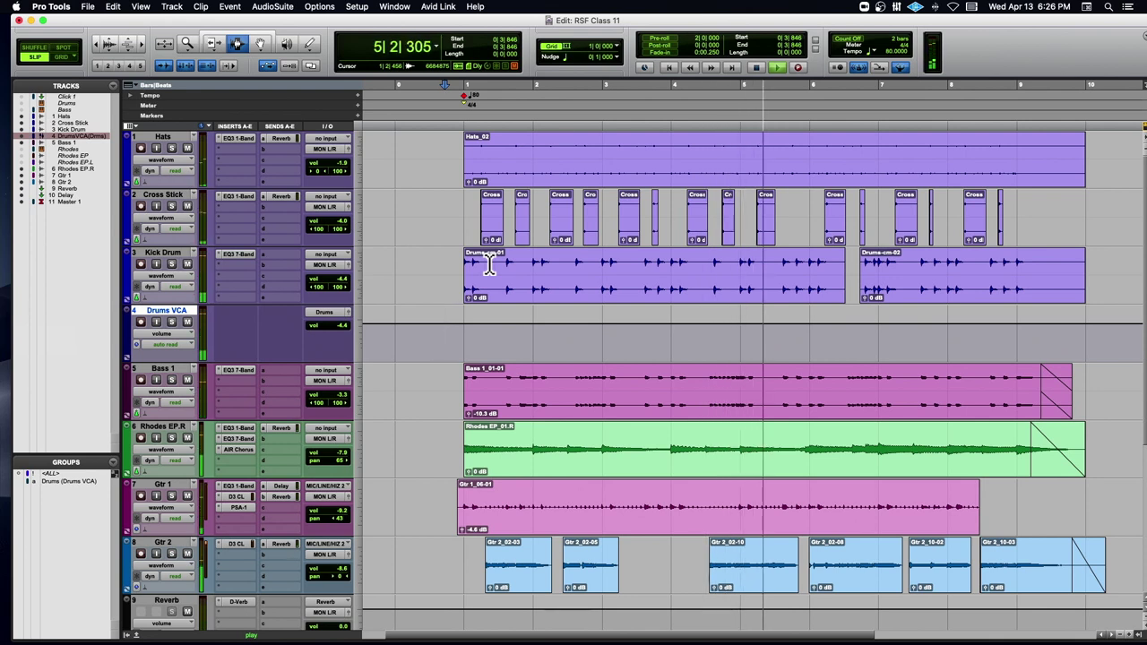
{"action": "scroll", "coordinate": [761, 320], "scroll_direction": "down", "scroll_amount": 5}
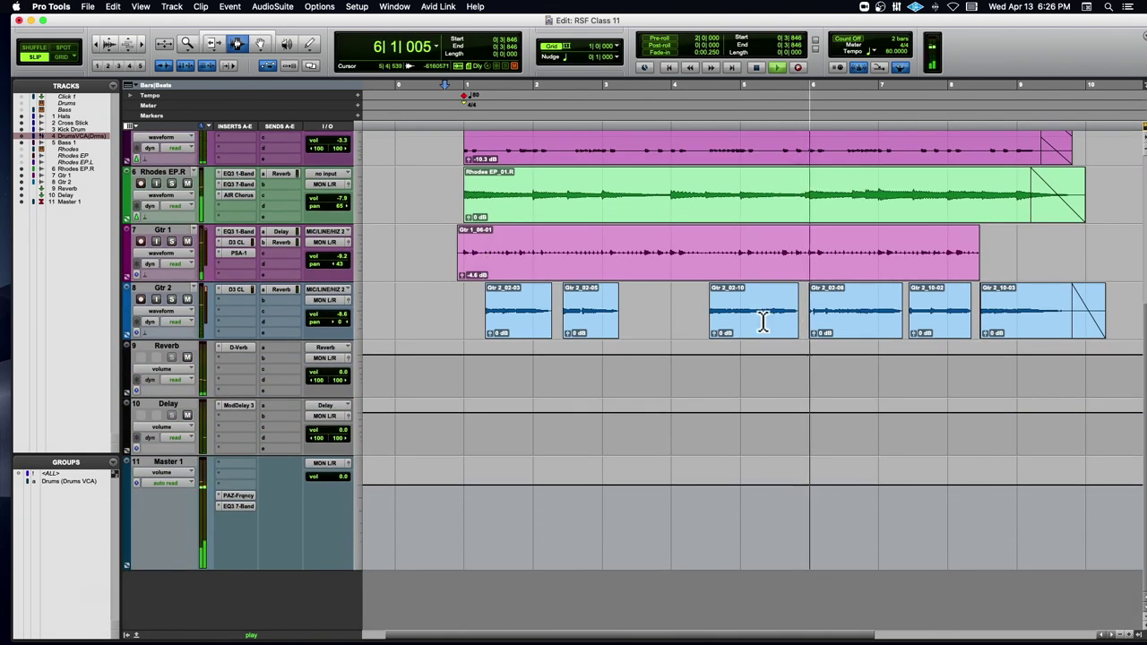